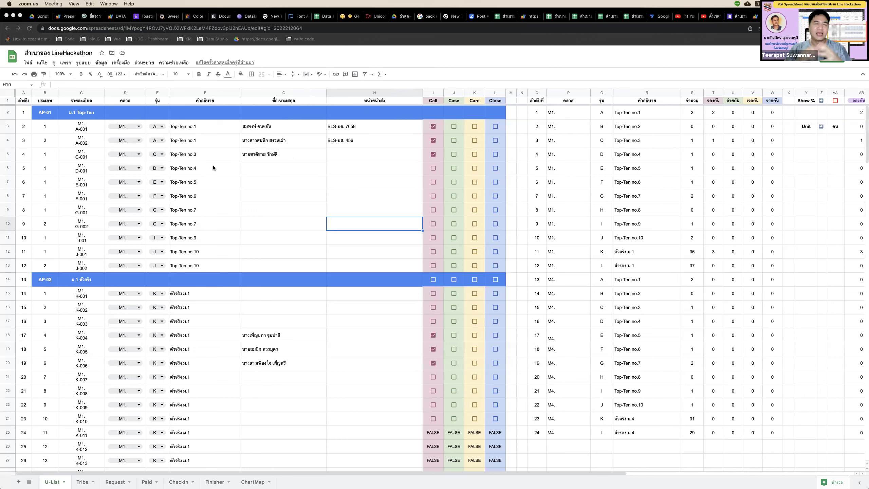
# - Switch to the U-List sheet and select cells in its top rows
pyautogui.click(161, 51)
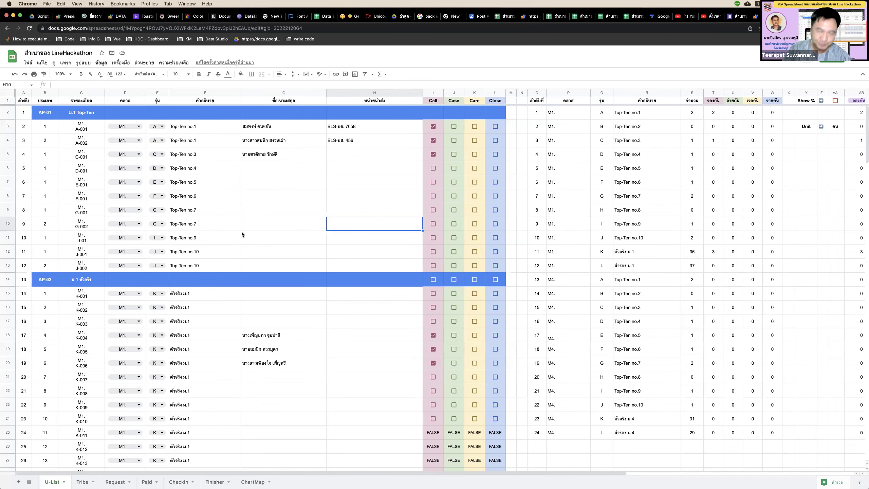
pyautogui.click(82, 482)
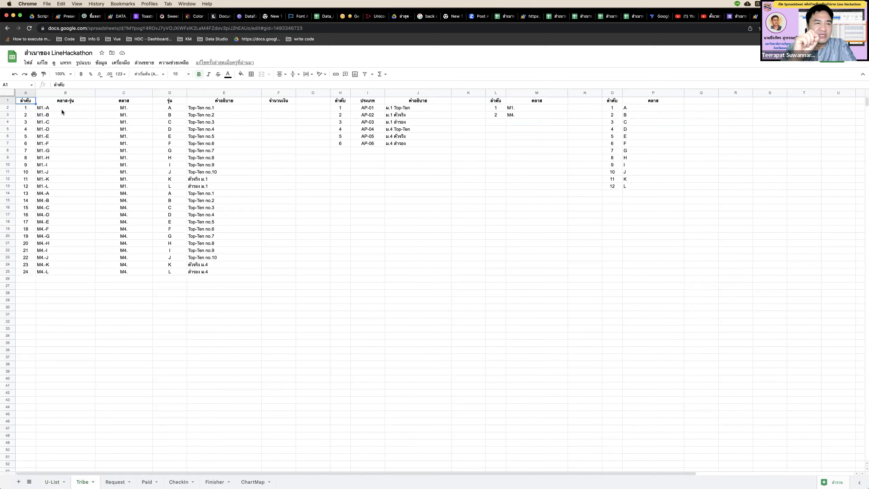
pyautogui.click(126, 91)
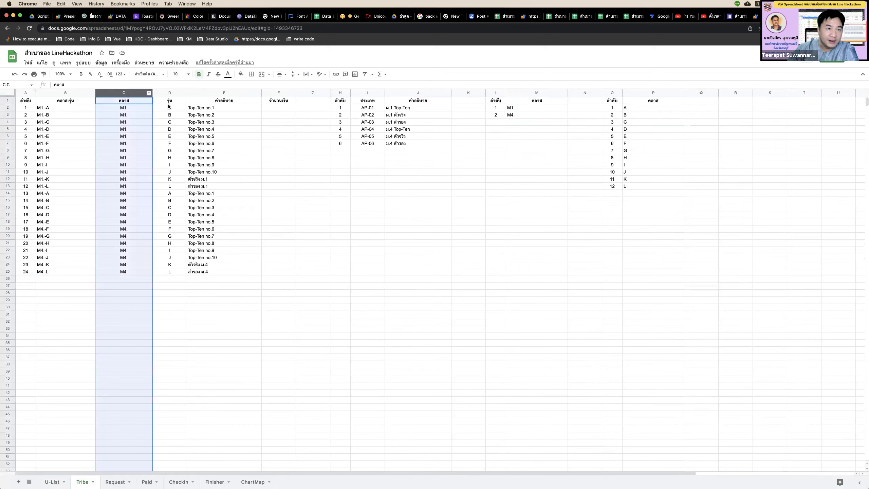
pyautogui.click(69, 92)
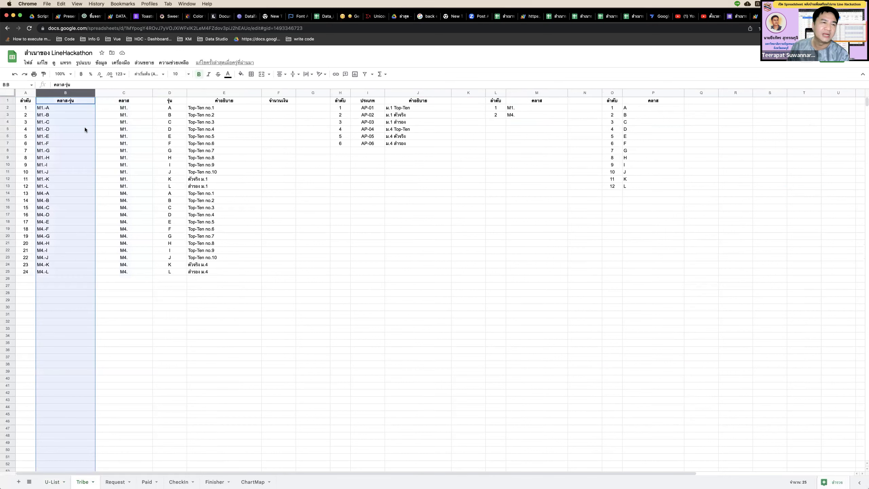
pyautogui.click(79, 114)
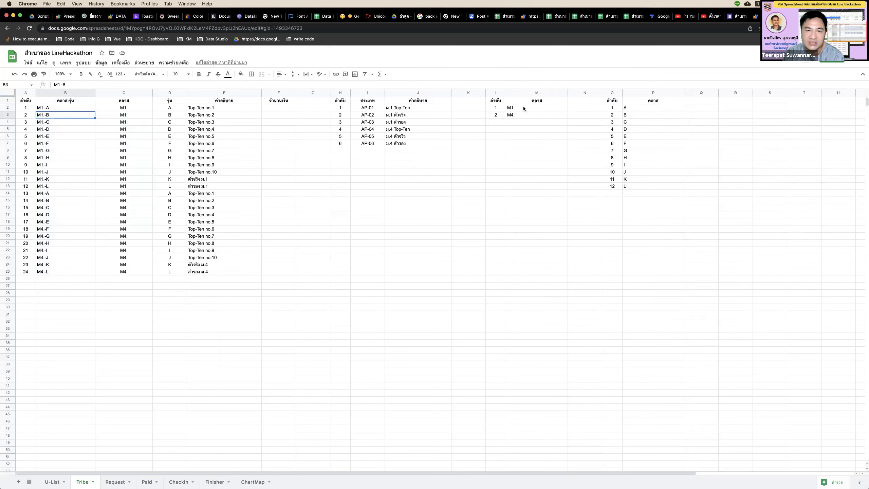
# - Select a range on the right side and adjust cells in the upper rows
pyautogui.moveTo(649, 107)
pyautogui.mouseDown()
pyautogui.moveTo(648, 189)
pyautogui.moveTo(639, 187)
pyautogui.mouseUp()
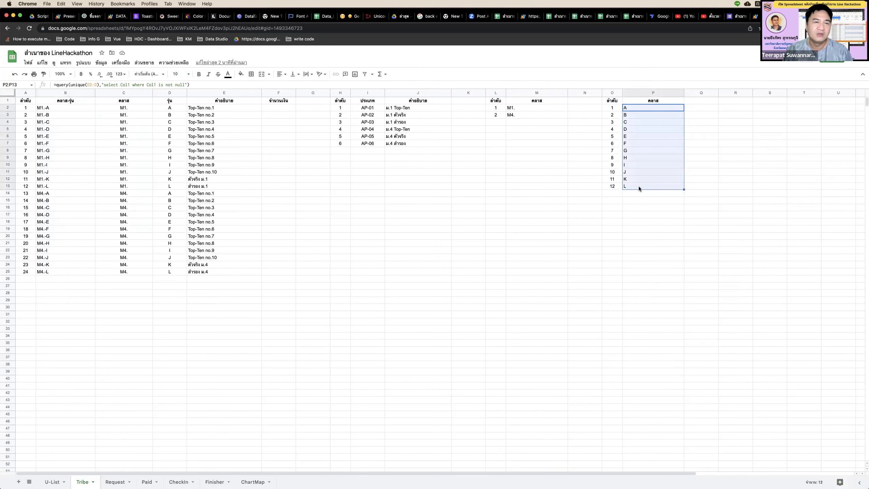
pyautogui.click(535, 171)
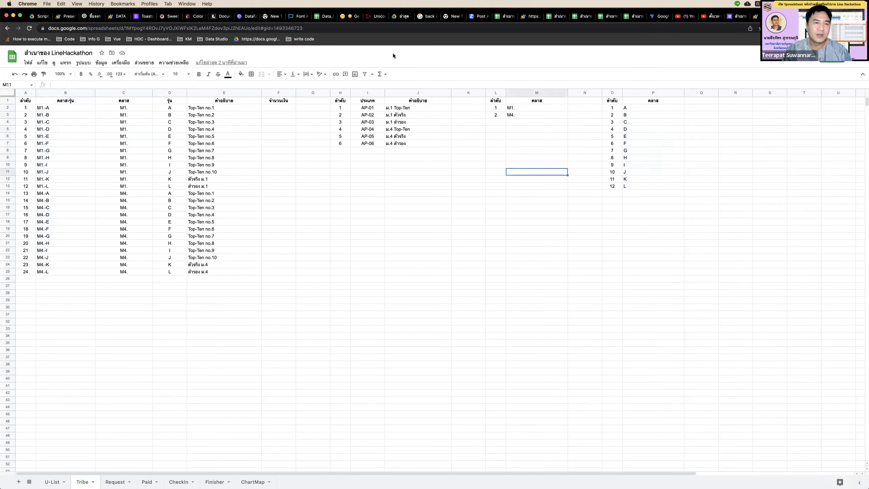
pyautogui.click(240, 92)
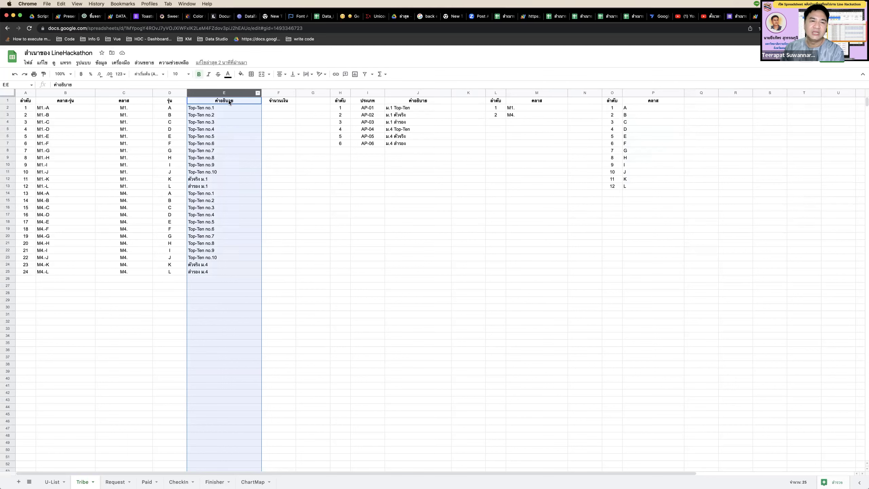
pyautogui.click(242, 102)
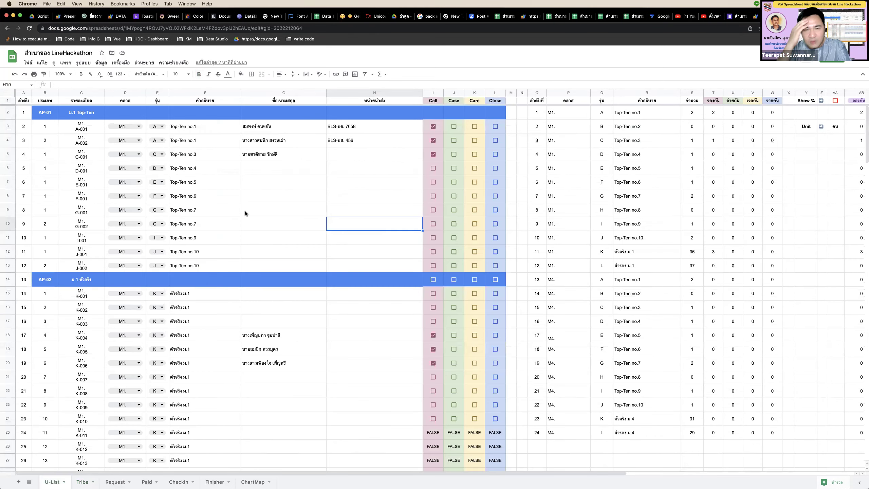
pyautogui.click(261, 200)
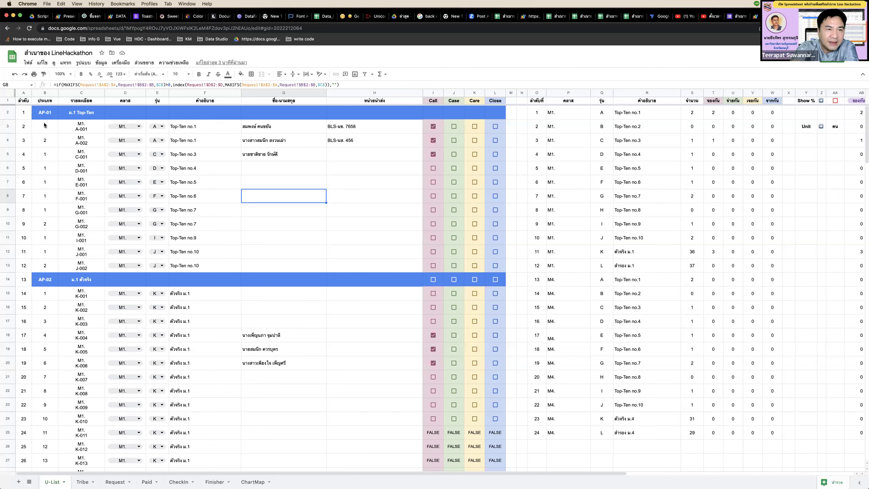
# - Select top-row cells in columns D–E and change options from the menus shown
pyautogui.moveTo(126, 93); pyautogui.dragTo(149, 91)
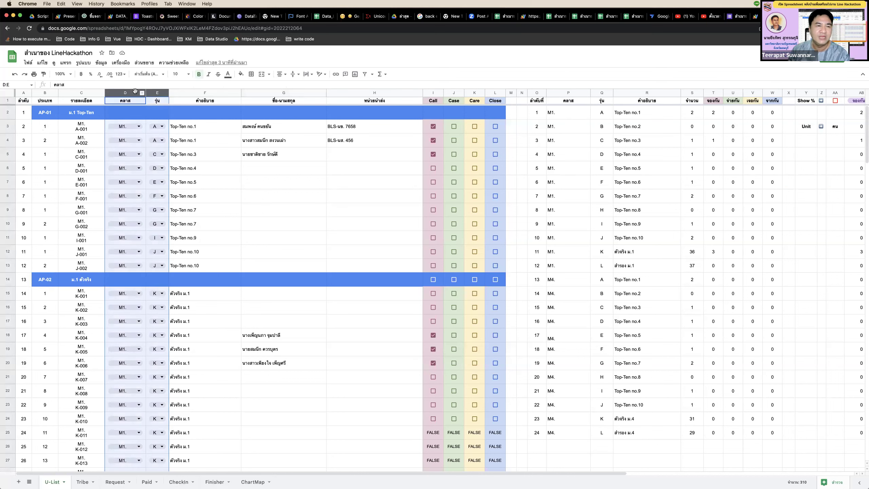
pyautogui.hotkey('shift', 'Left')
pyautogui.click(155, 91)
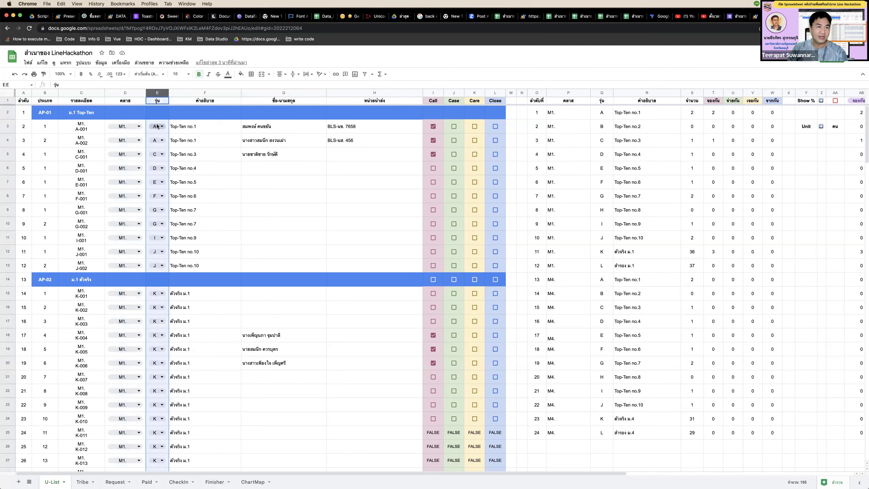
pyautogui.click(163, 138)
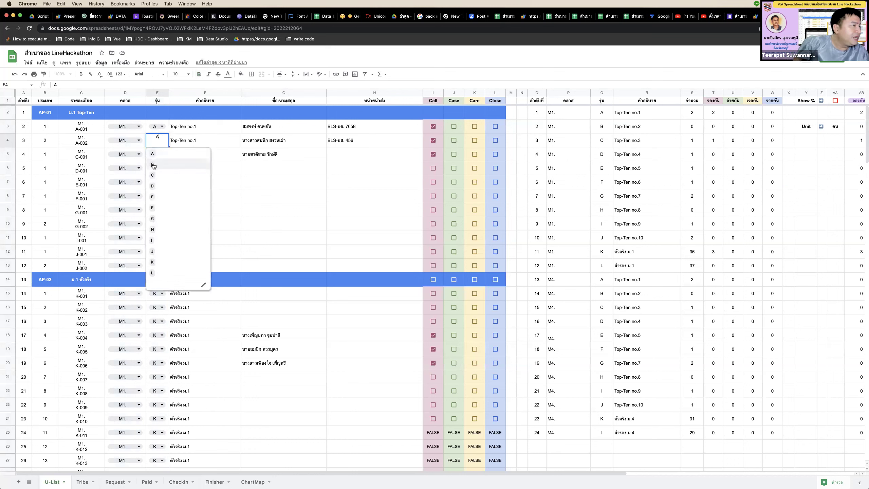
pyautogui.click(155, 165)
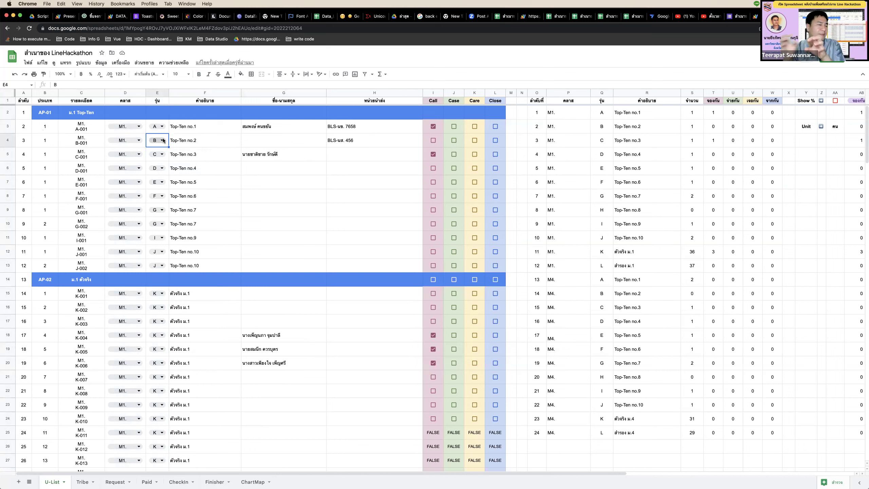
pyautogui.click(206, 139)
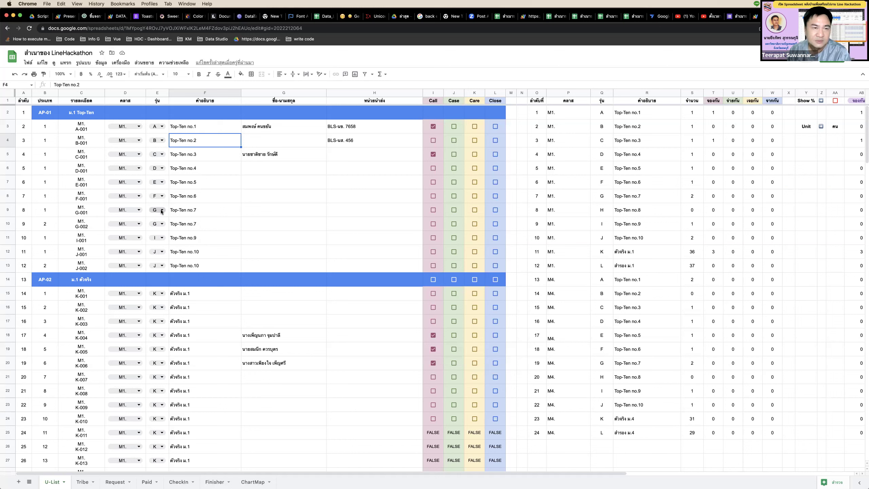
# - Adjust cells in the middle rows through a series of selections
pyautogui.moveTo(171, 210); pyautogui.dragTo(171, 220)
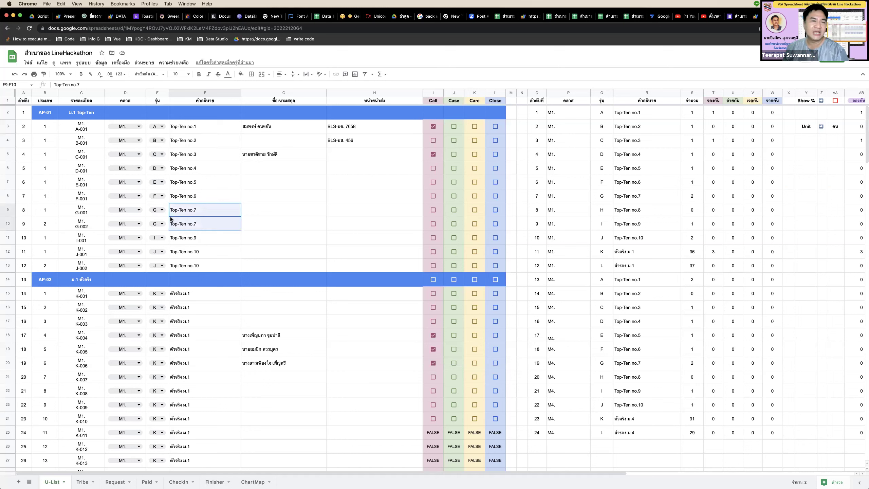
pyautogui.click(161, 224)
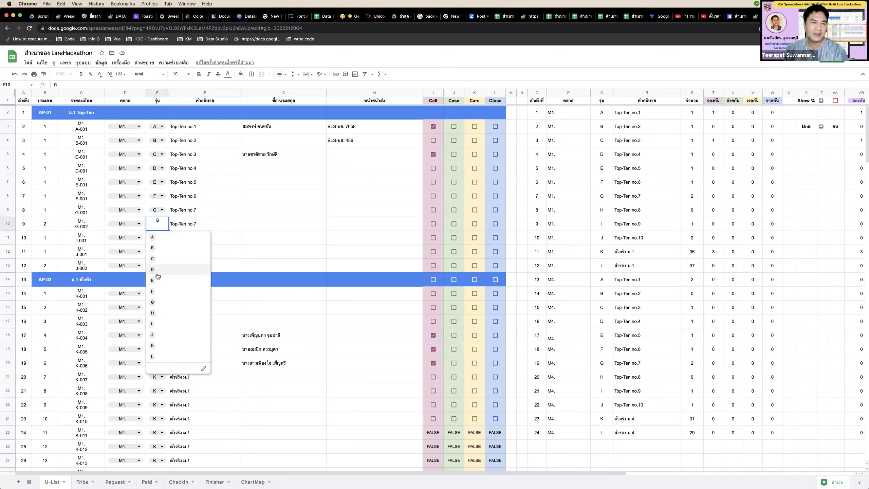
pyautogui.click(152, 313)
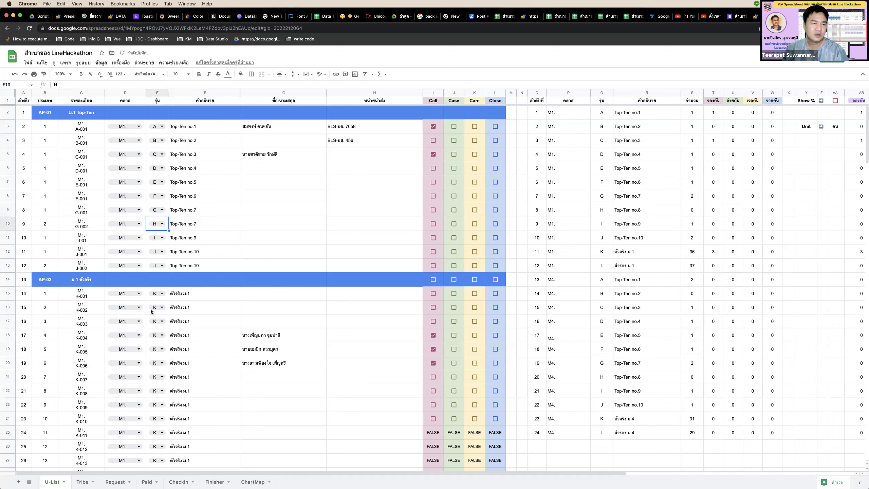
pyautogui.click(206, 225)
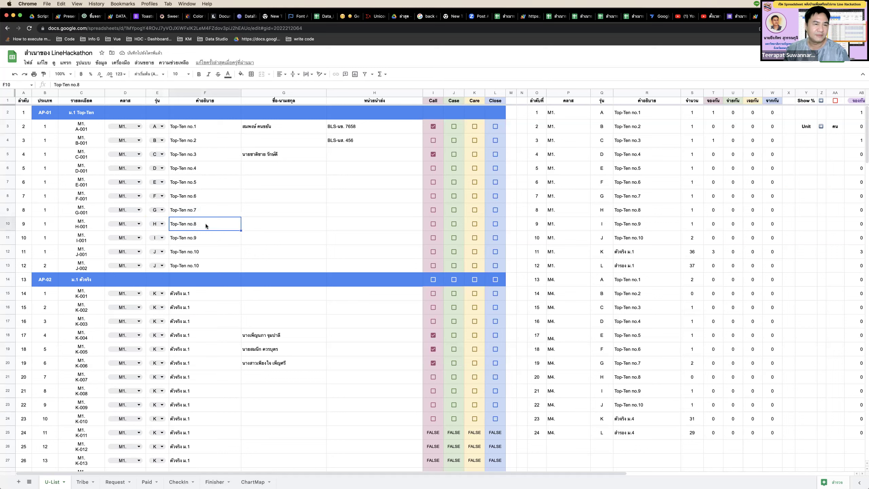
pyautogui.click(201, 238)
pyautogui.click(203, 251)
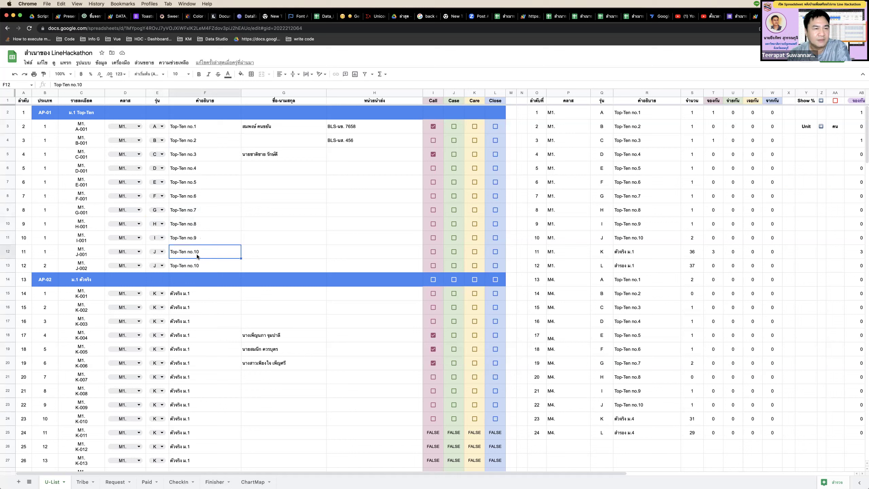
# - Apply a row option from row 10's context menu after two undone tries, then fill A10:B11 down to row 14
pyautogui.click(7, 267)
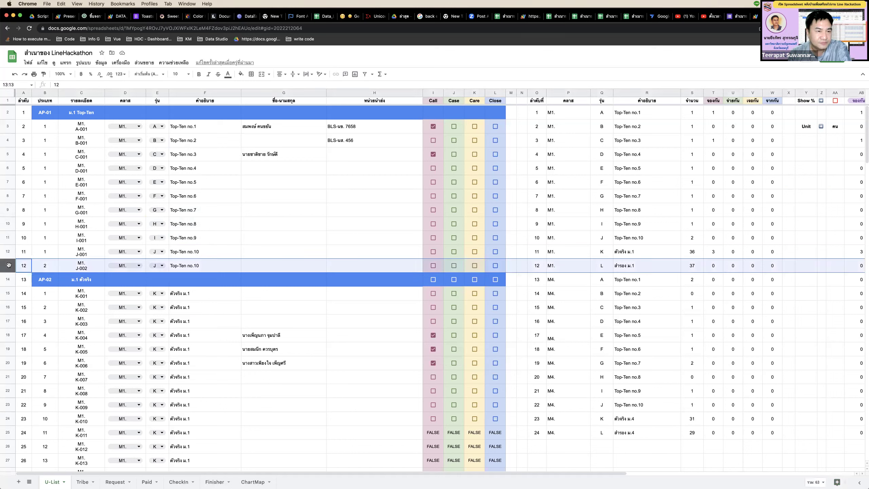
pyautogui.rightClick(8, 267)
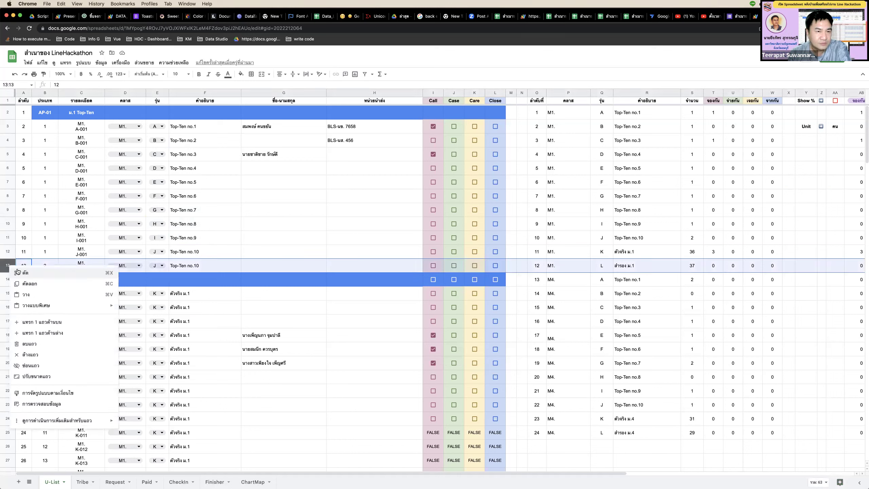
pyautogui.click(60, 332)
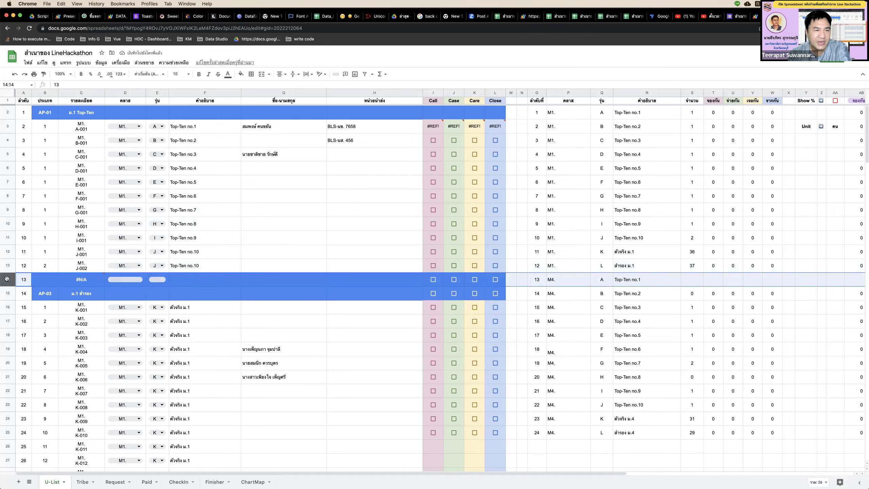
pyautogui.click(307, 233)
pyautogui.moveTo(81, 279)
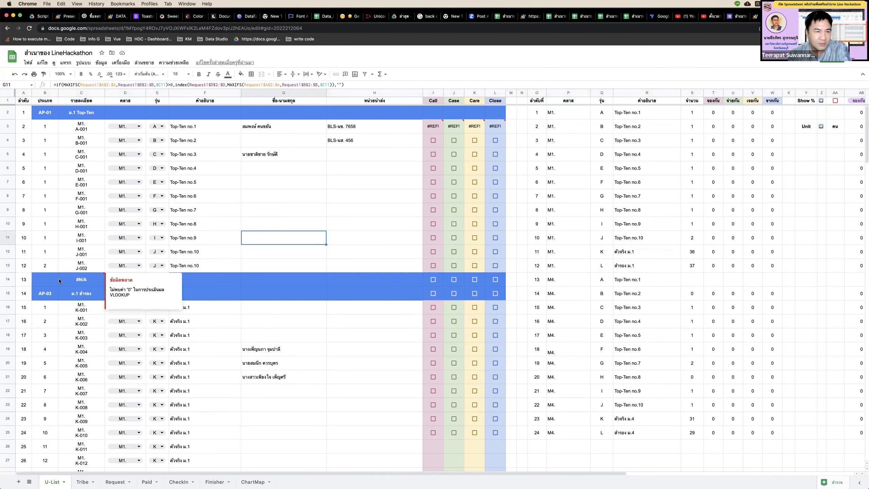
pyautogui.press('super+z')
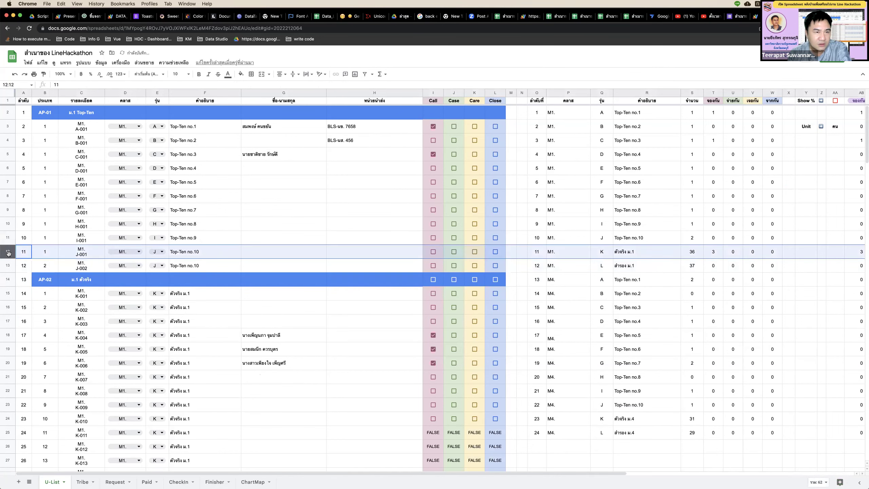
pyautogui.rightClick(7, 265)
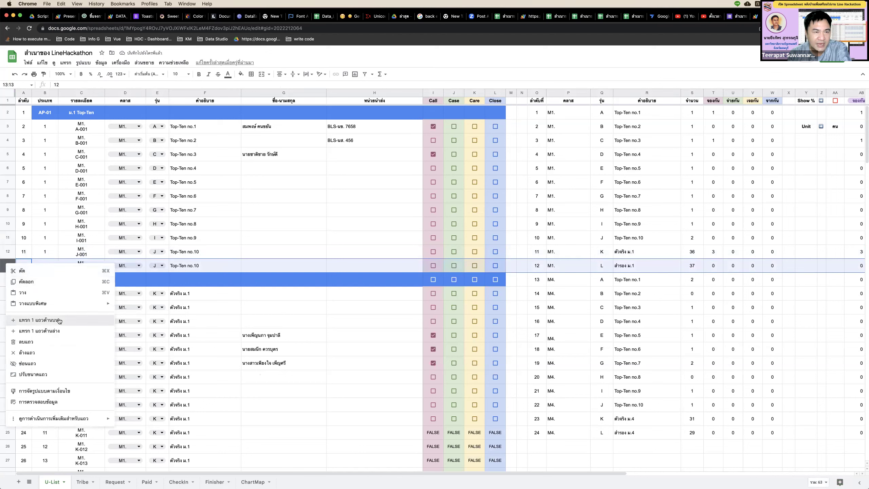
pyautogui.click(54, 331)
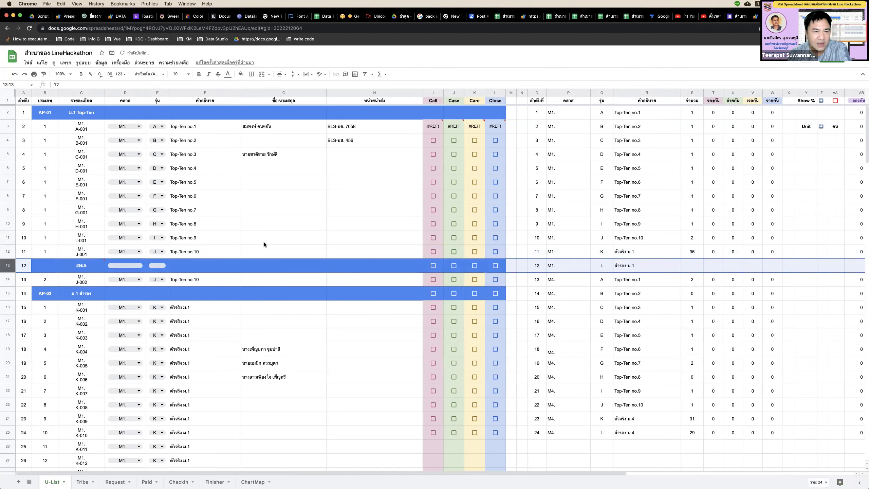
pyautogui.press('super+z')
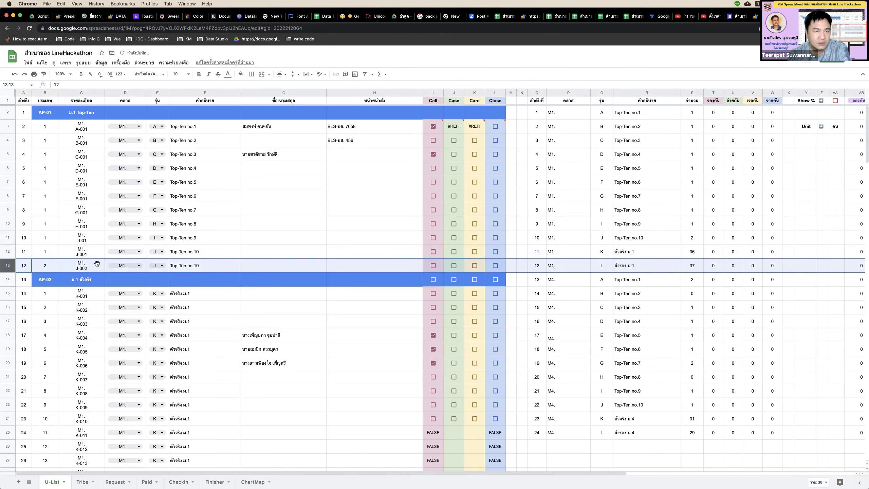
pyautogui.rightClick(9, 267)
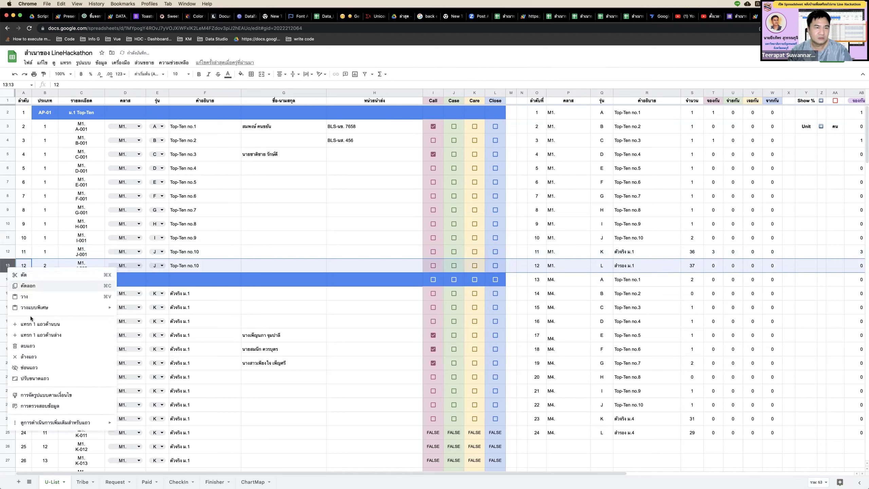
pyautogui.click(55, 335)
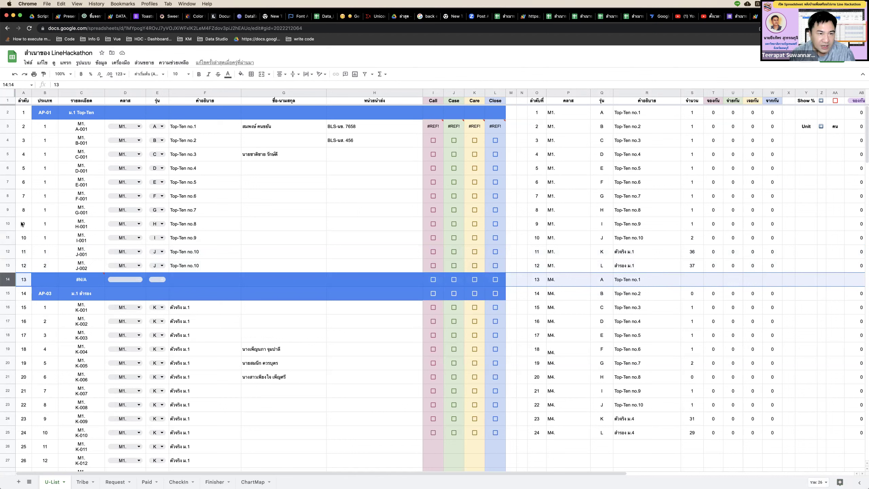
pyautogui.moveTo(21, 228)
pyautogui.mouseDown()
pyautogui.moveTo(22, 238)
pyautogui.moveTo(43, 239)
pyautogui.mouseUp()
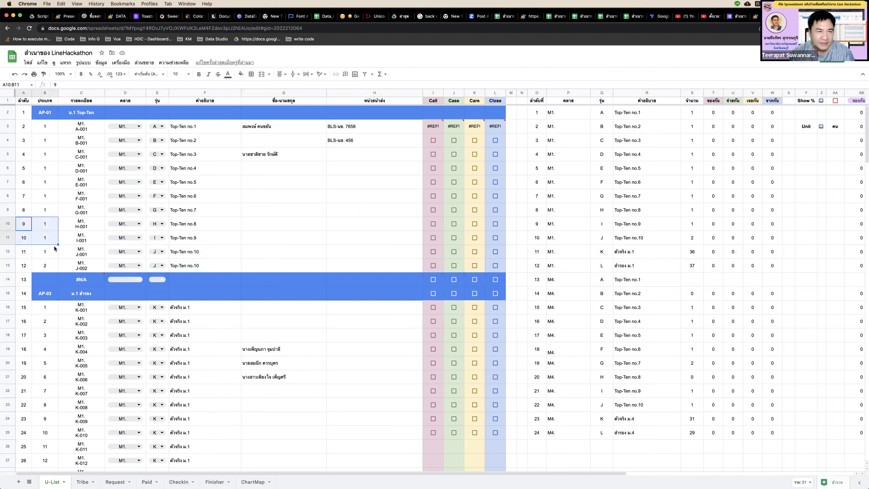
pyautogui.moveTo(58, 244); pyautogui.dragTo(53, 274)
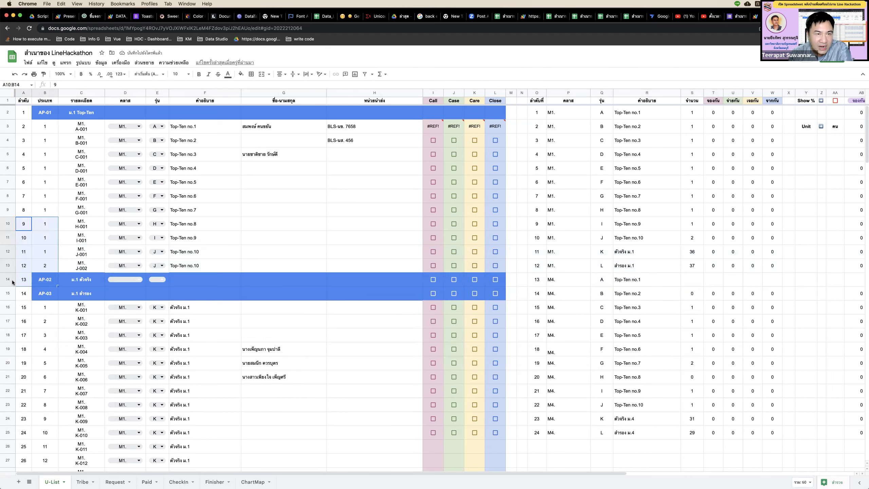
# - Give row 14 class M1. and group J so it becomes entry J-003
pyautogui.click(127, 90)
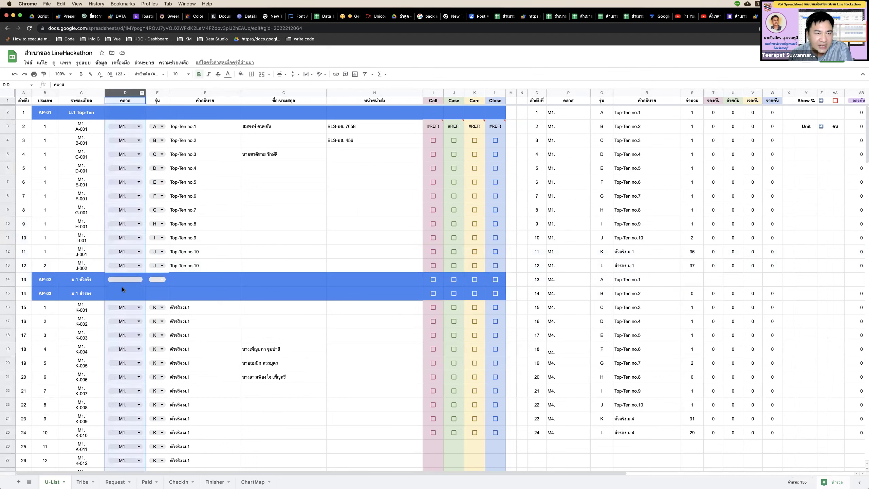
pyautogui.click(124, 289)
pyautogui.click(127, 280)
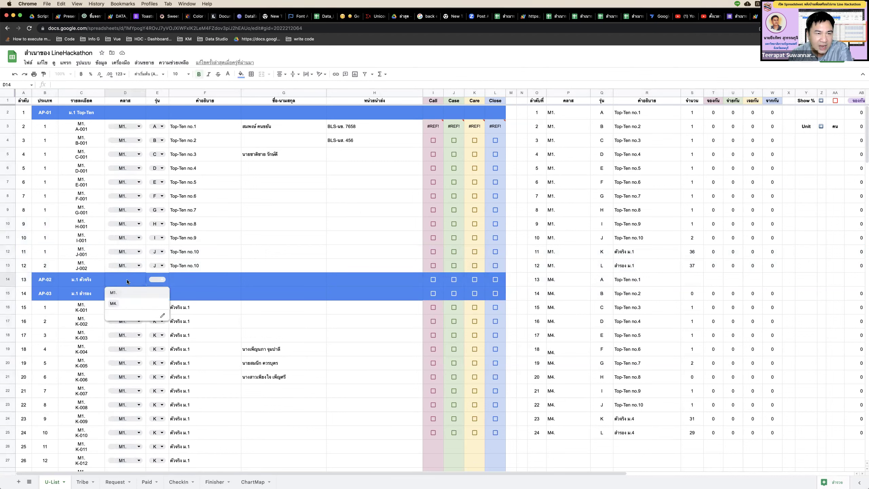
pyautogui.click(131, 292)
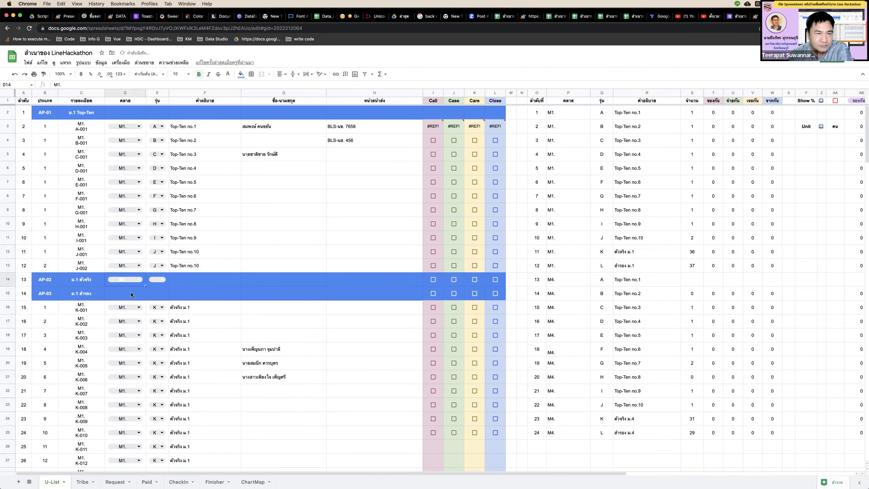
pyautogui.click(136, 292)
pyautogui.doubleClick(131, 280)
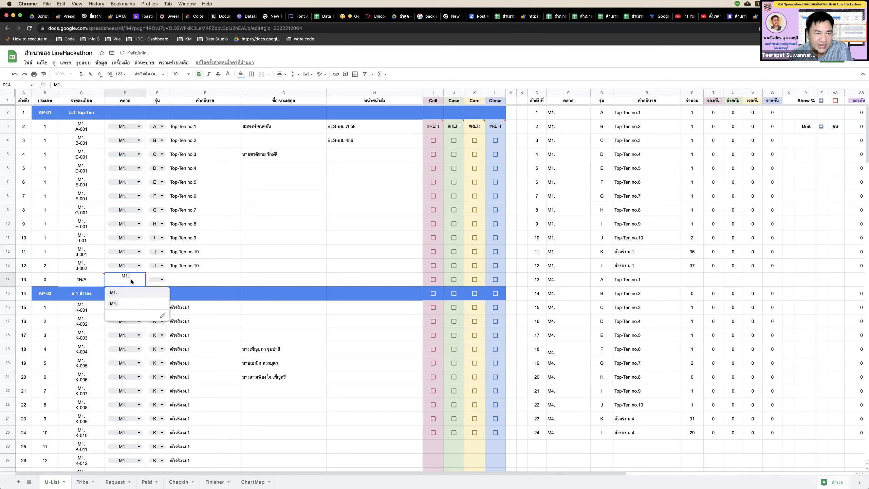
pyautogui.click(150, 279)
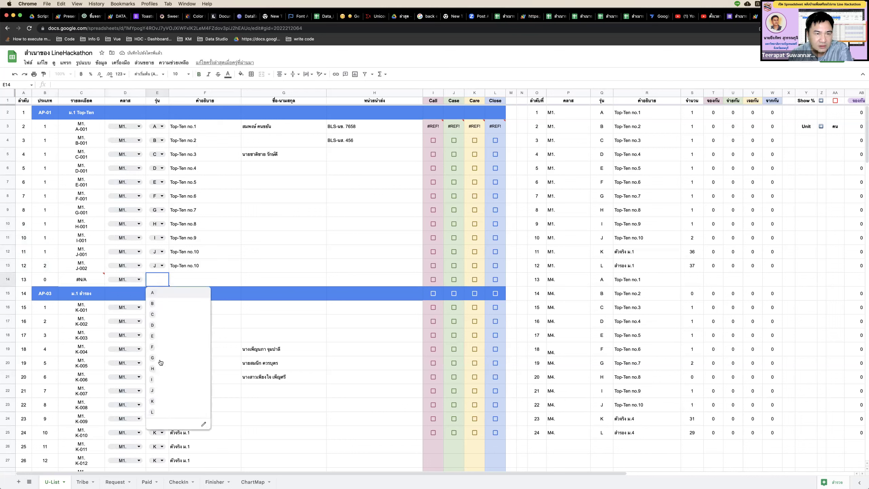
pyautogui.click(161, 391)
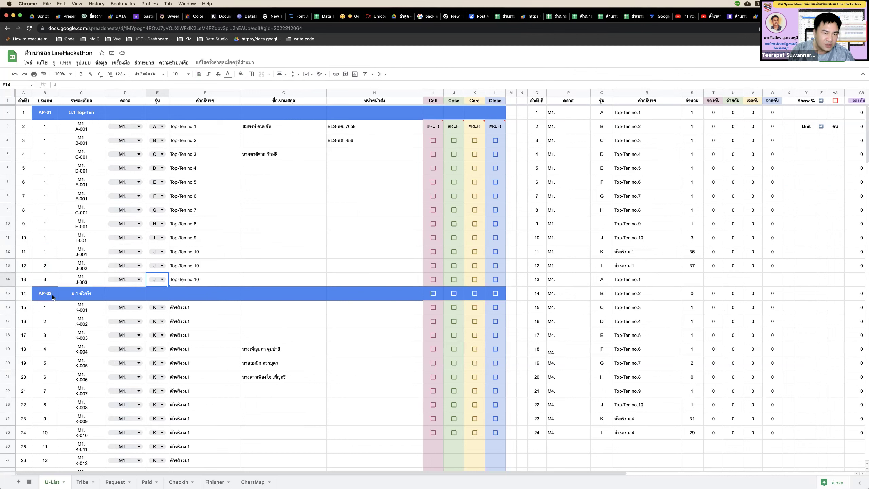
pyautogui.click(84, 296)
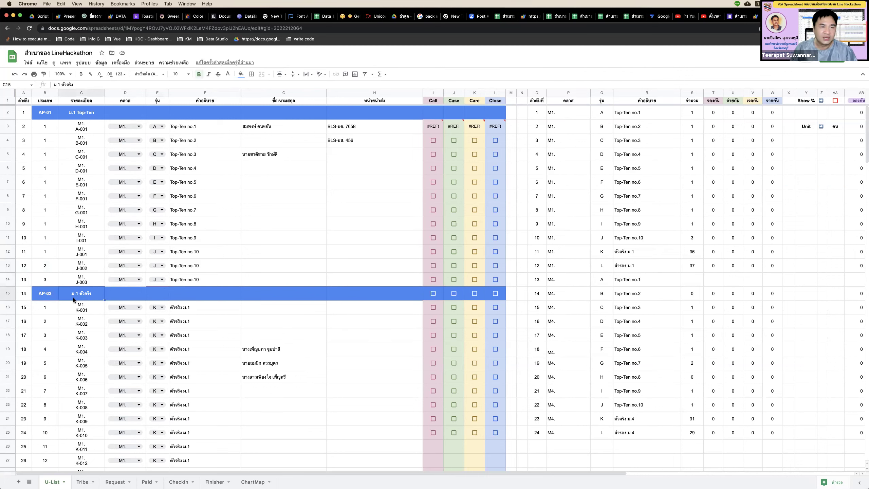
pyautogui.click(86, 310)
pyautogui.click(87, 324)
pyautogui.click(89, 337)
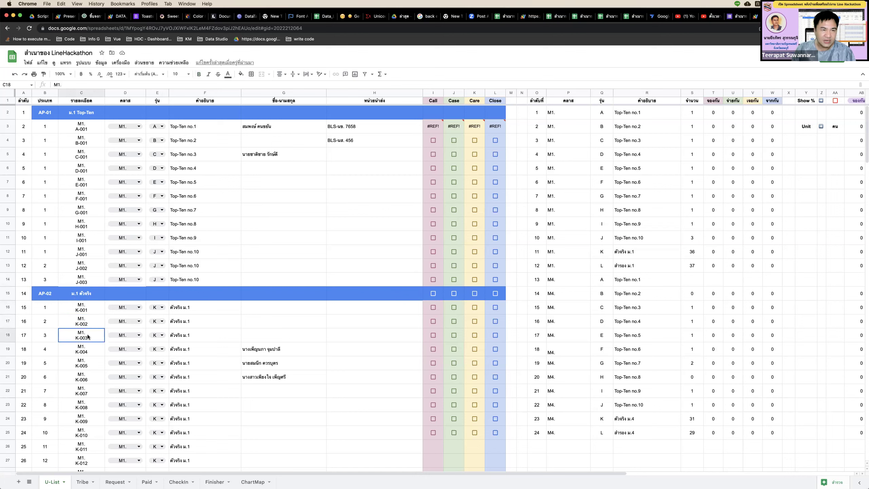
pyautogui.click(86, 352)
pyautogui.click(90, 363)
pyautogui.scroll(-3, 92, 362)
pyautogui.scroll(-5, 92, 362)
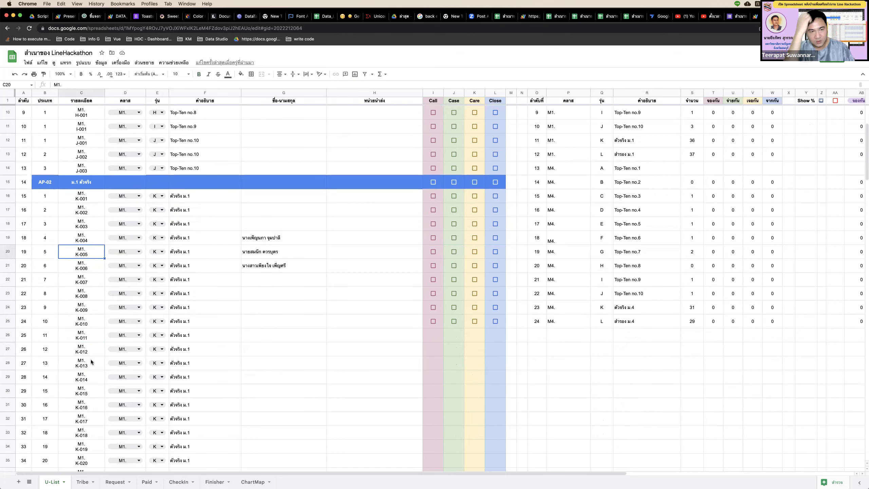
pyautogui.scroll(-8, 92, 362)
pyautogui.scroll(-4, 91, 362)
pyautogui.scroll(-7, 91, 362)
pyautogui.scroll(-7, 91, 362)
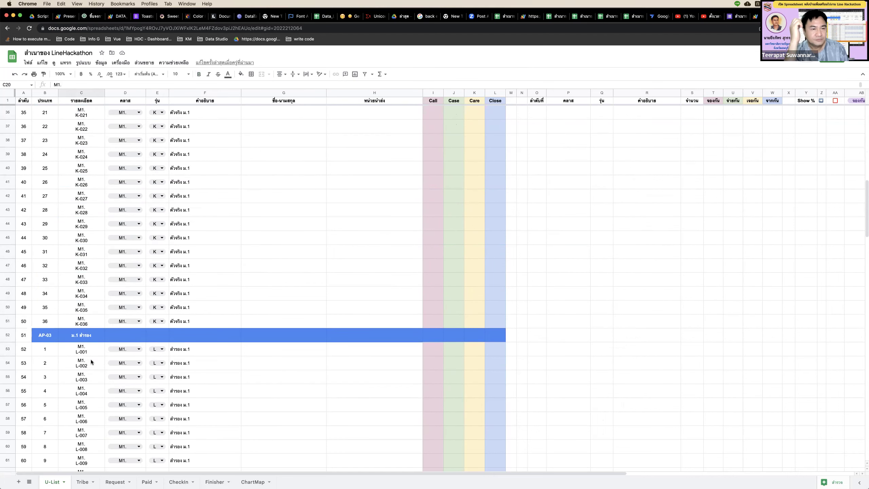
pyautogui.click(98, 317)
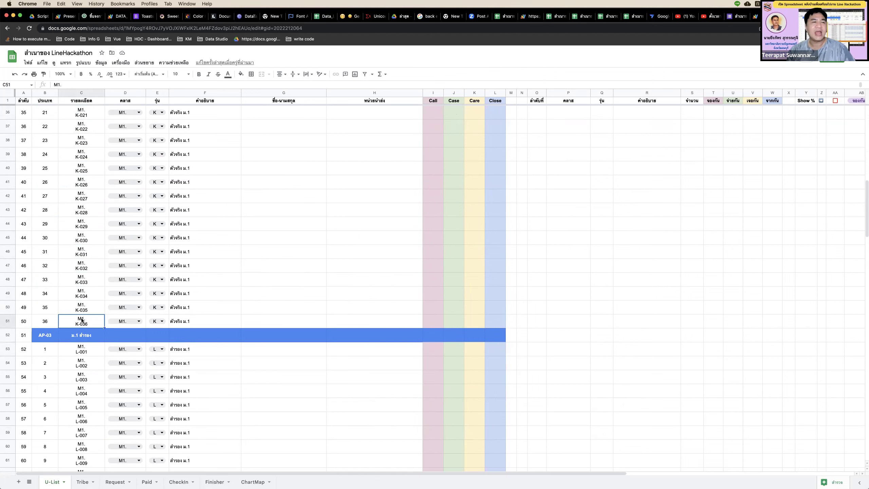
# - Insert ten rows below row 51 and paste the copied formula rows into them
pyautogui.moveTo(6, 322); pyautogui.dragTo(10, 199)
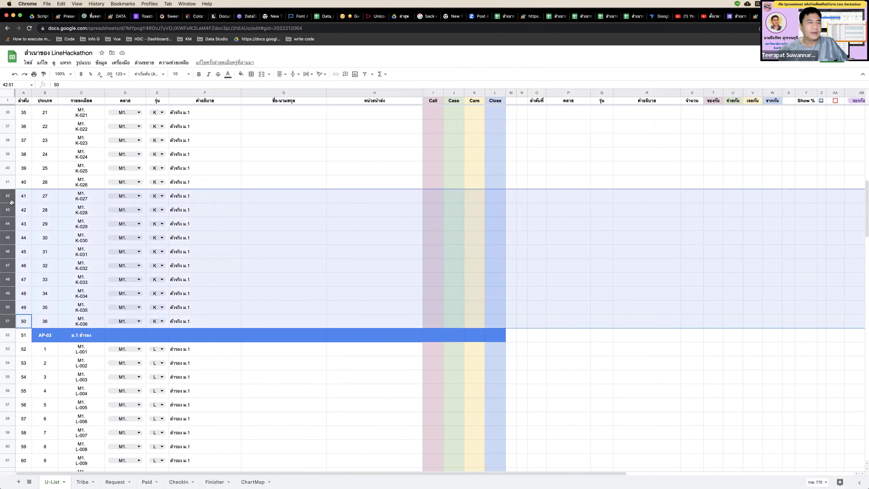
pyautogui.rightClick(9, 221)
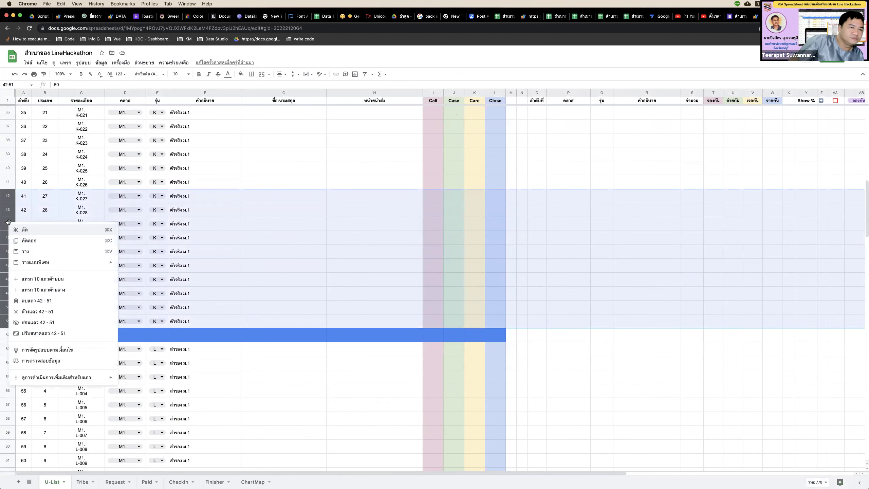
pyautogui.click(70, 289)
pyautogui.hotkey('ctrl', 'v')
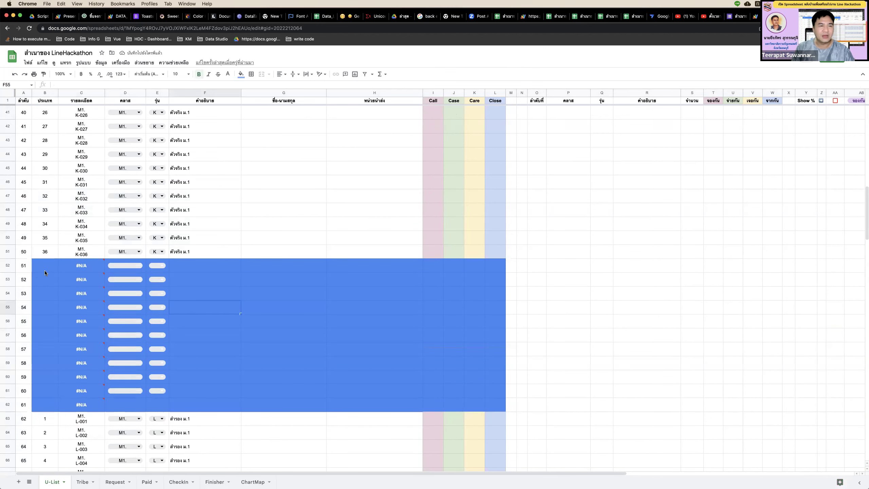
pyautogui.moveTo(24, 227); pyautogui.dragTo(46, 229)
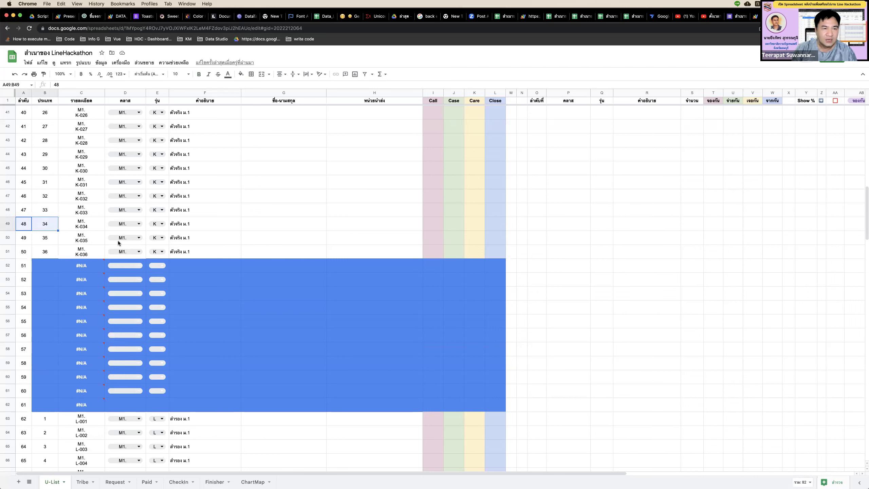
pyautogui.moveTo(117, 242); pyautogui.dragTo(168, 261)
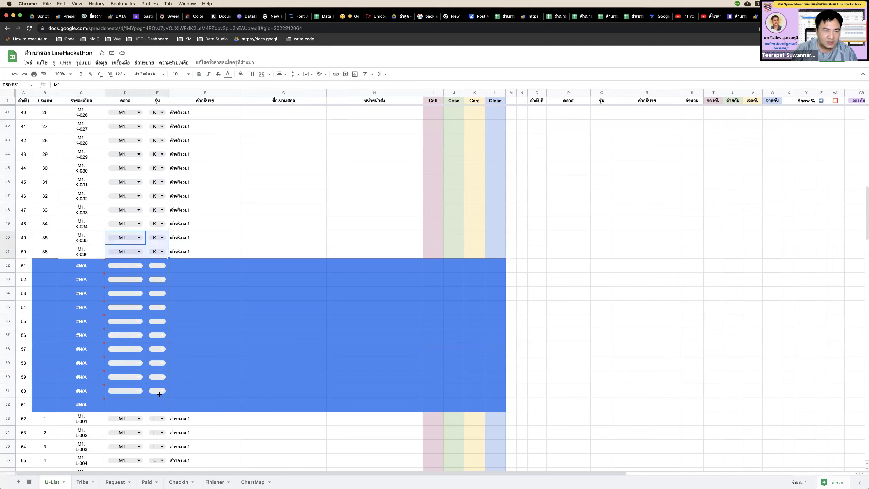
# - Fill class M1., group K and the sequence numbers down to row 61, creating K-037 to K-046
pyautogui.moveTo(160, 395); pyautogui.dragTo(159, 395)
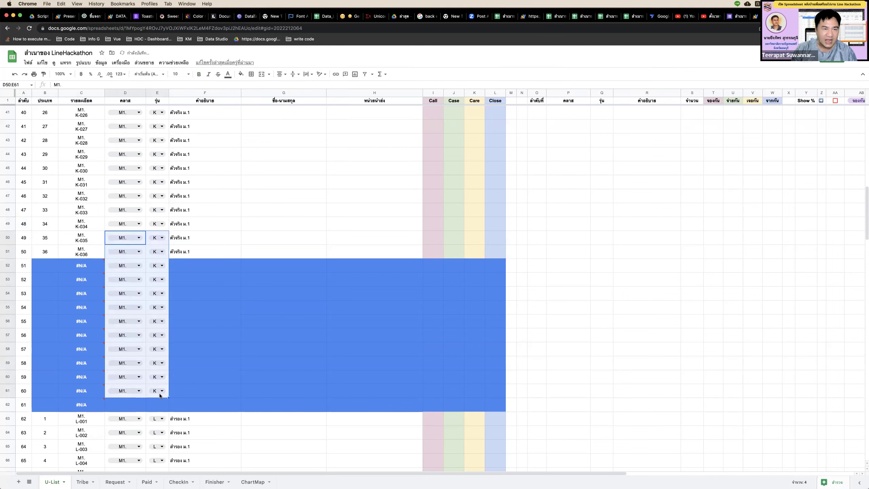
pyautogui.click(243, 238)
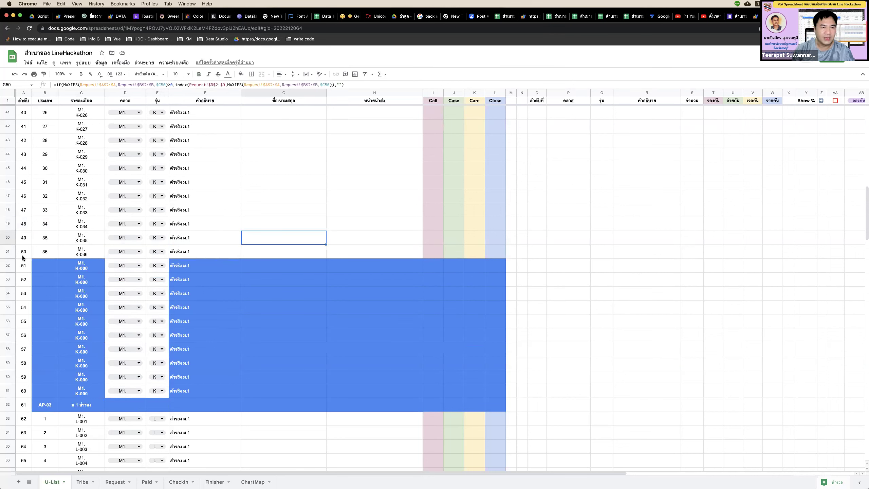
pyautogui.moveTo(21, 240); pyautogui.dragTo(45, 239)
pyautogui.click(46, 239)
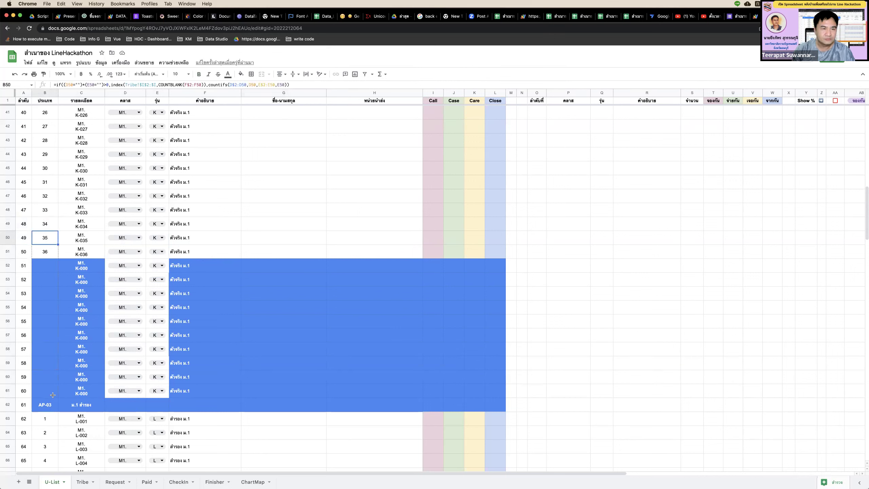
pyautogui.moveTo(50, 394); pyautogui.dragTo(51, 396)
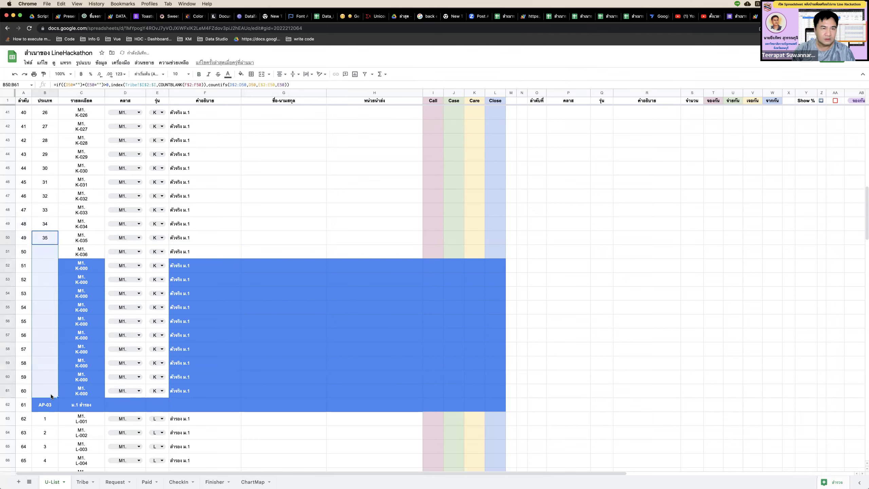
pyautogui.click(276, 315)
pyautogui.click(264, 270)
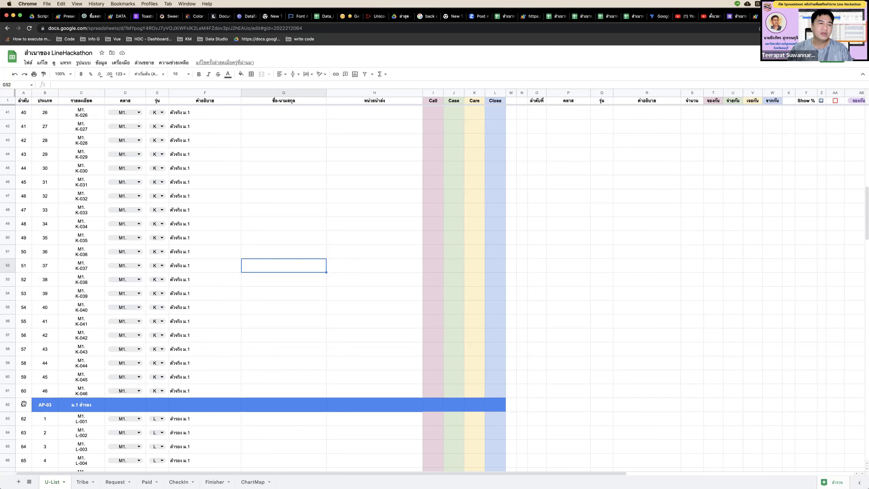
# - Select the AP-03 header row 62 and raise the browser zoom through 110% and 125% to 150%
pyautogui.click(7, 405)
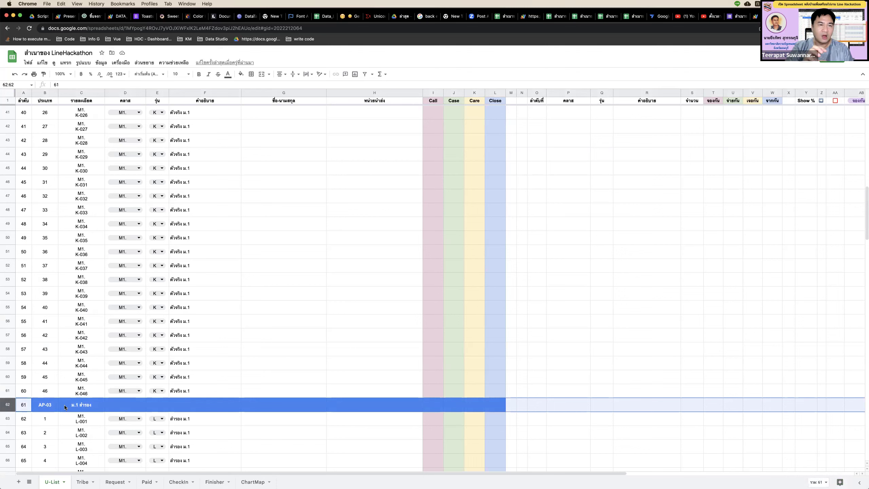
pyautogui.scroll(-5, 192, 281)
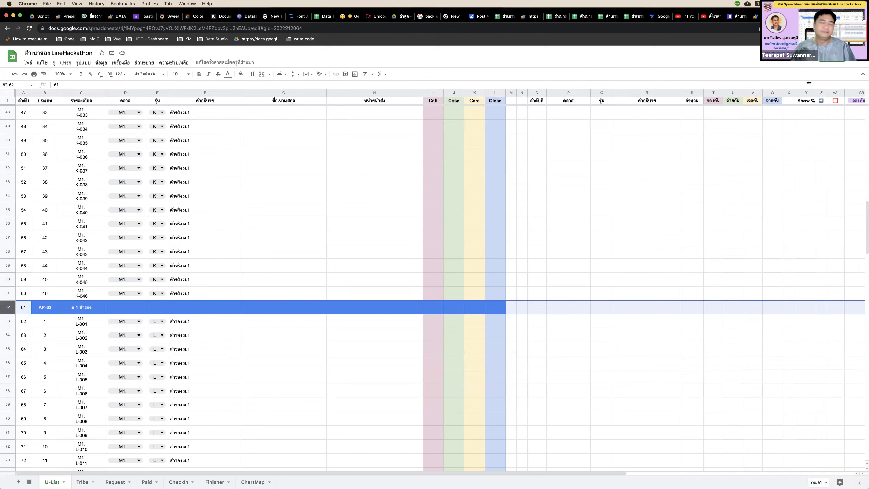
pyautogui.click(864, 28)
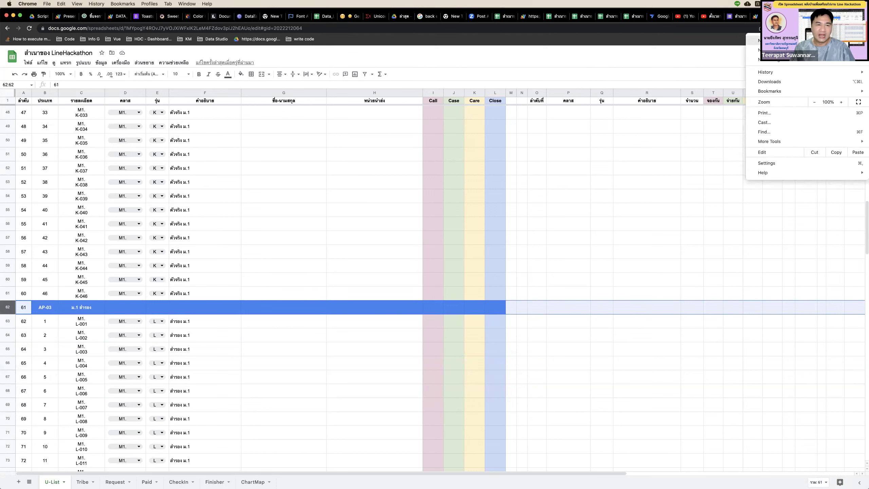
pyautogui.click(840, 100)
pyautogui.click(841, 101)
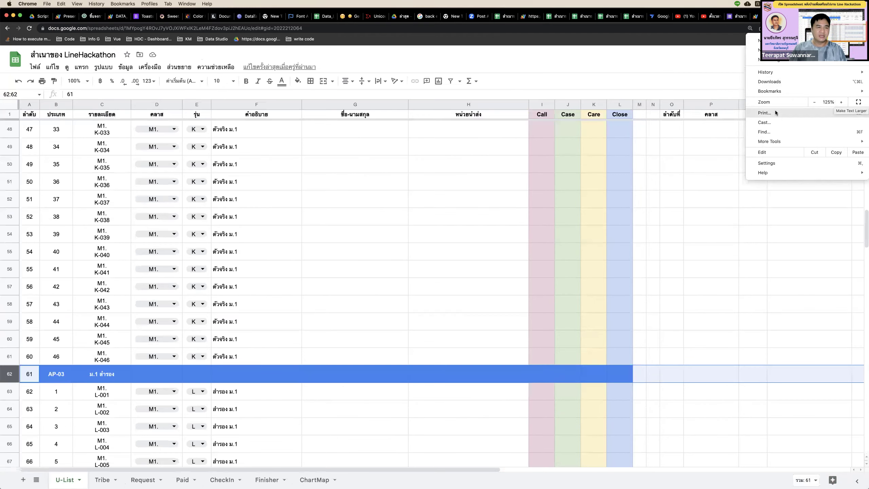
pyautogui.click(840, 102)
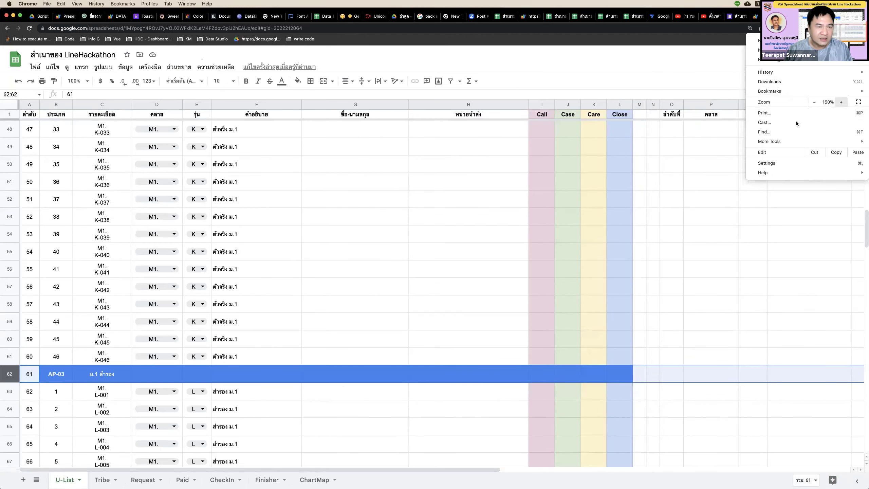
pyautogui.click(383, 225)
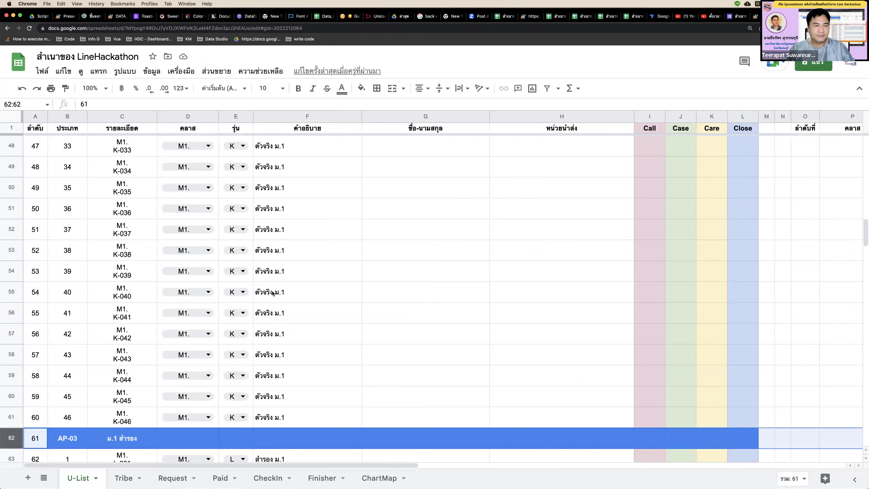
# - Open the Request sheet and select the M1. A-002 entry in B3
pyautogui.click(161, 479)
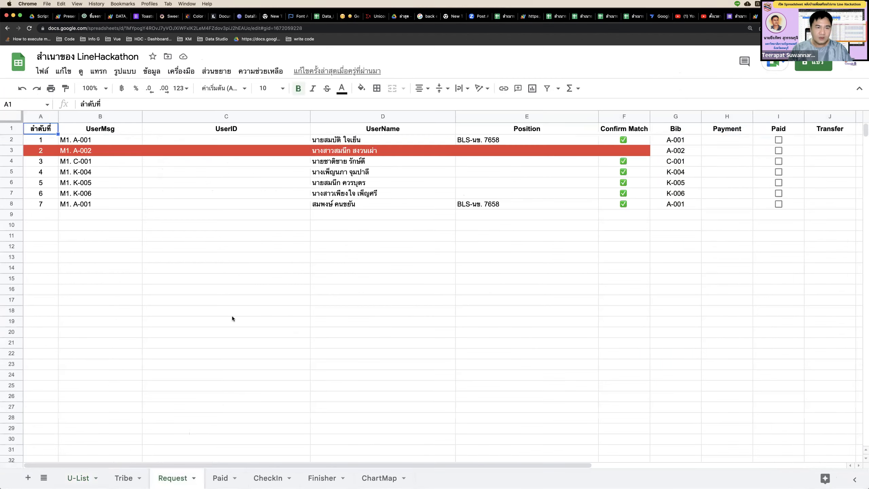
pyautogui.click(235, 272)
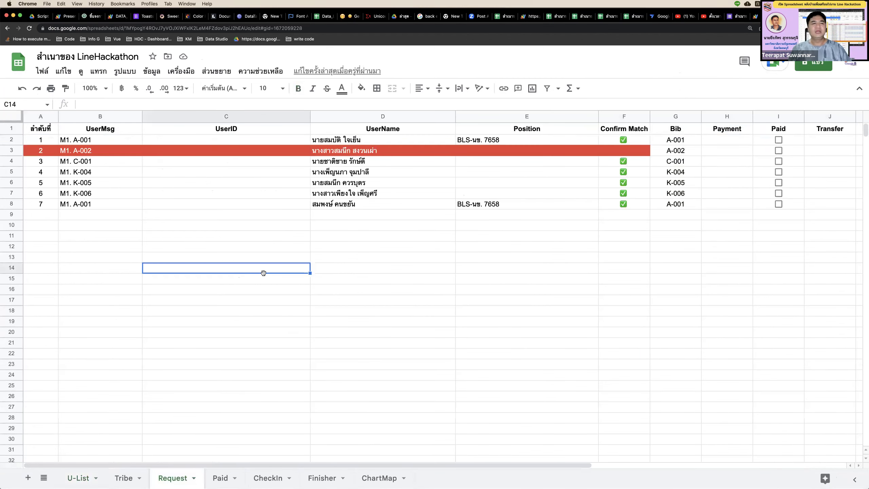
pyautogui.click(415, 260)
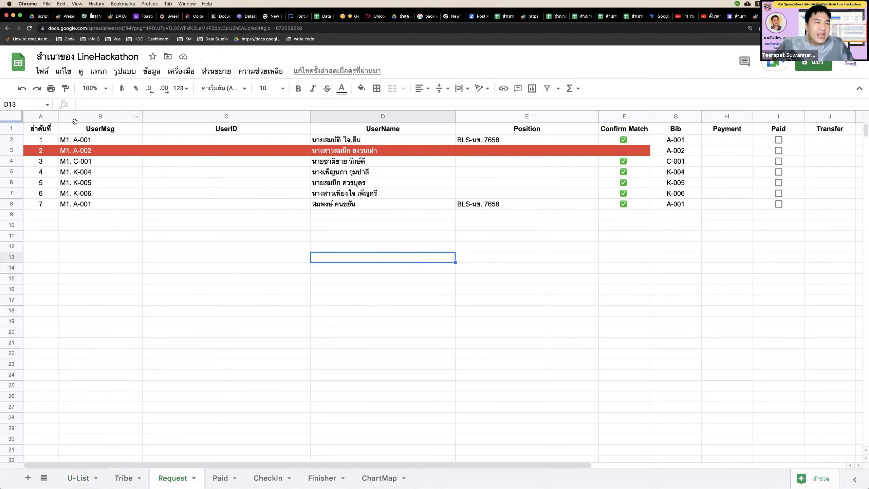
pyautogui.click(90, 151)
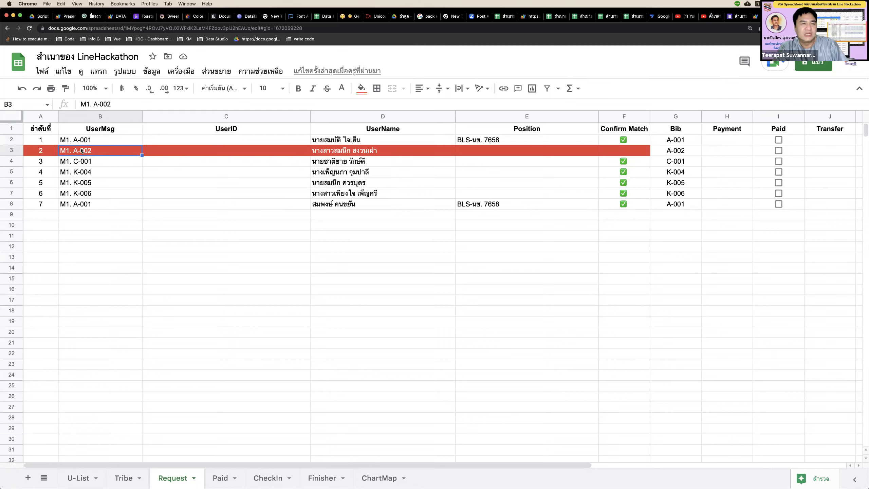
# - Change B3's code from M1. A-002 to M1. B-001
pyautogui.doubleClick(81, 154)
pyautogui.doubleClick(71, 151)
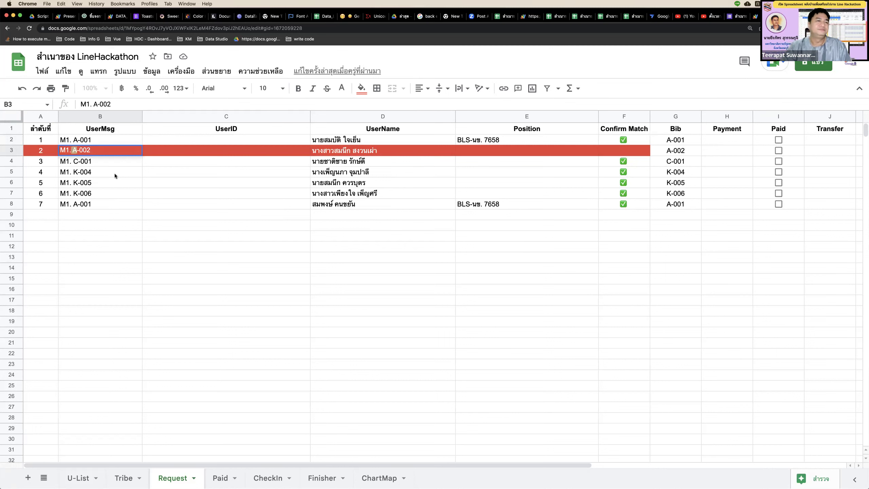
pyautogui.write('ฺ')
pyautogui.press('BackSpace')
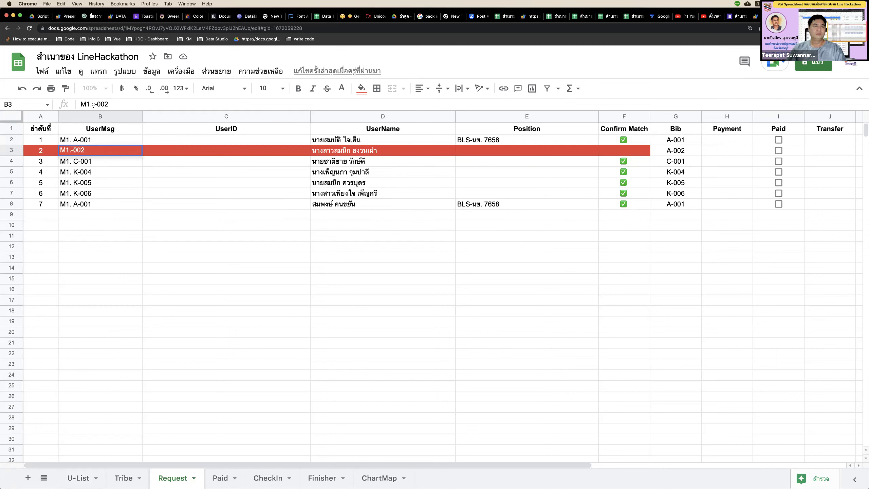
pyautogui.write('b')
pyautogui.press('BackSpace')
pyautogui.write('B')
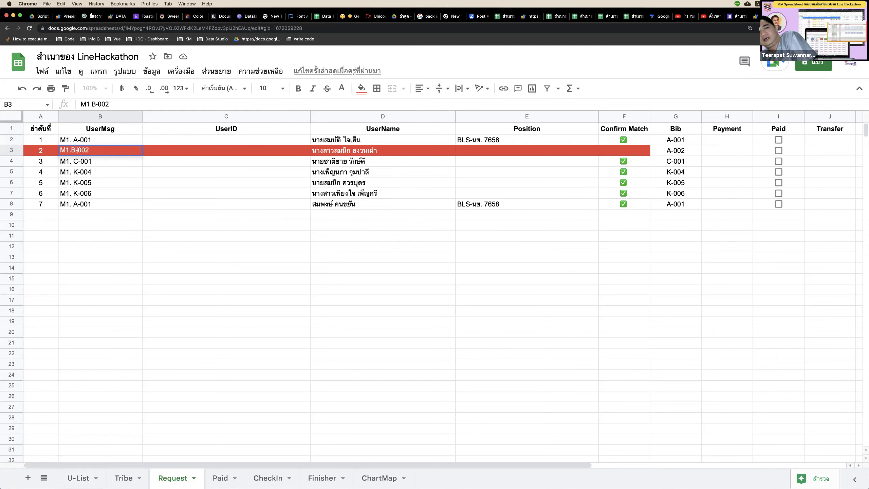
pyautogui.press('BackSpace')
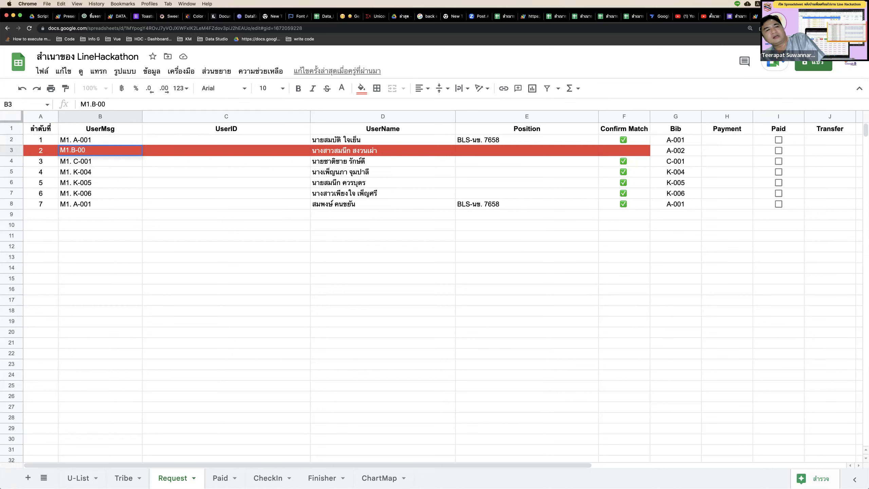
pyautogui.write('1')
pyautogui.press('Return')
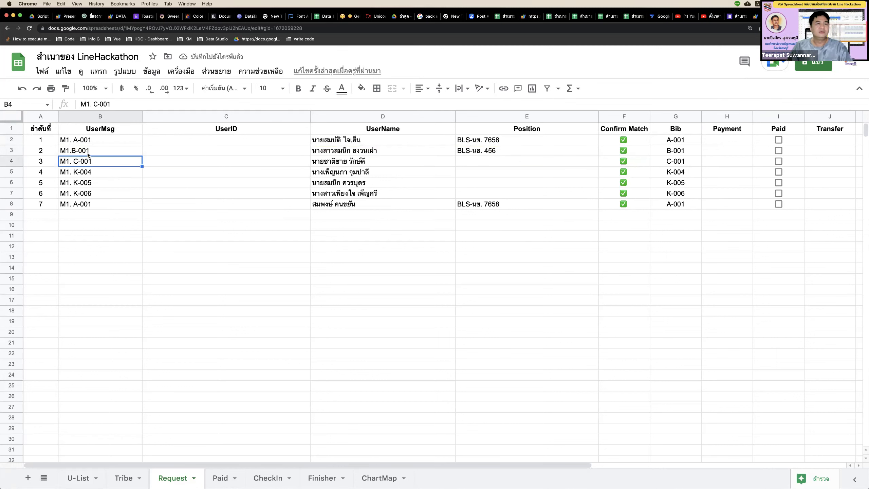
pyautogui.doubleClick(73, 152)
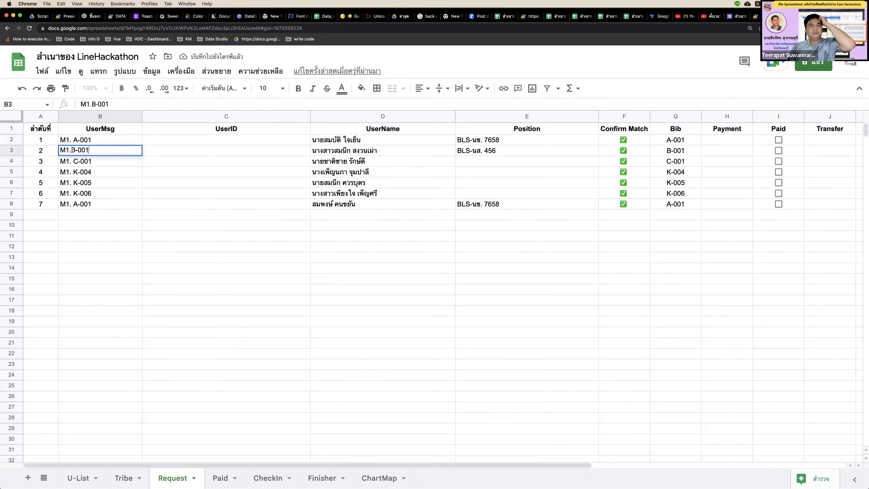
pyautogui.press('Return')
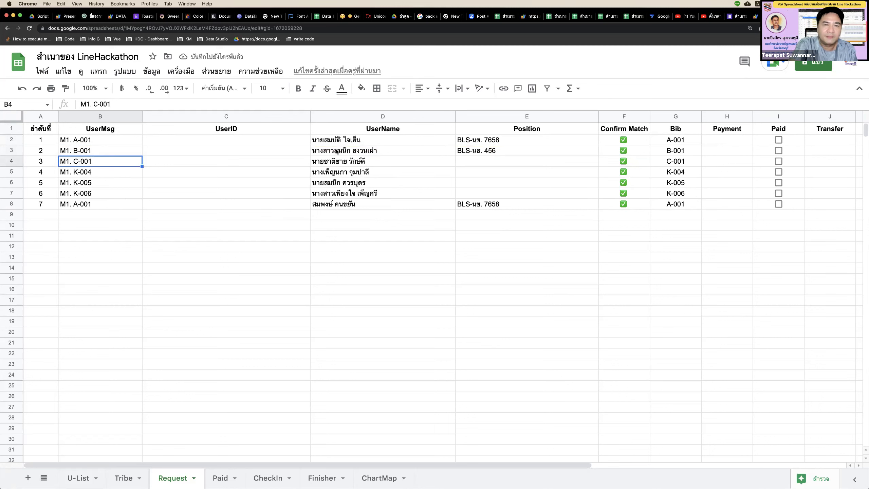
# - Copy the name in D3 and return to the U-List sheet
pyautogui.click(337, 151)
pyautogui.press('super+c')
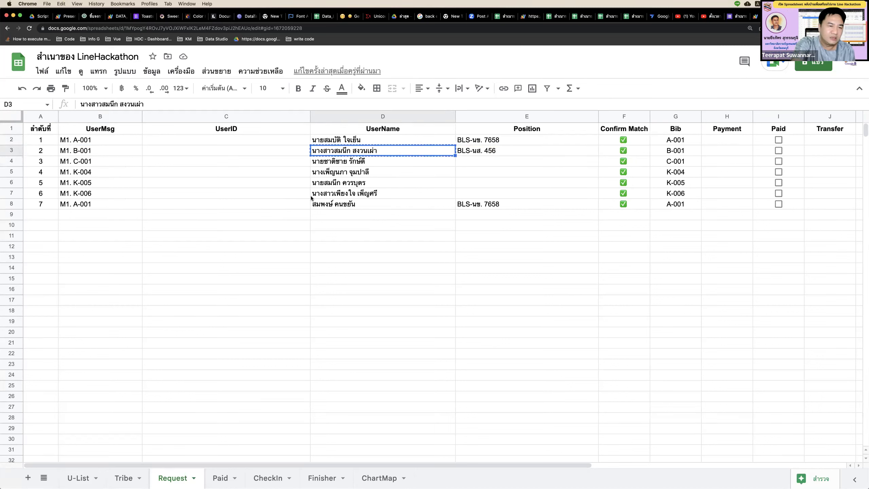
pyautogui.click(83, 482)
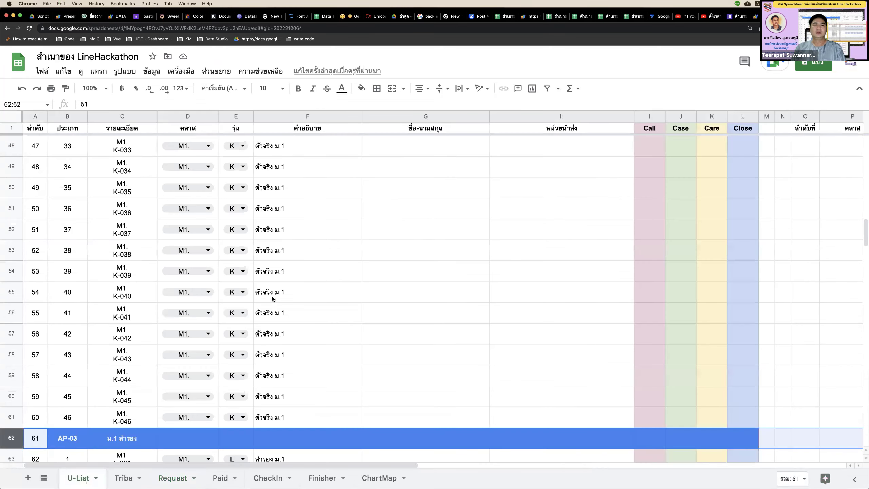
# - Check the MAXIFS lookup formula in U-List's G4, then open the Paid sheet
pyautogui.scroll(5, 271, 296)
pyautogui.scroll(10, 272, 296)
pyautogui.scroll(-5, 271, 296)
pyautogui.scroll(-1, 272, 296)
pyautogui.scroll(-3, 272, 297)
pyautogui.scroll(-1, 271, 296)
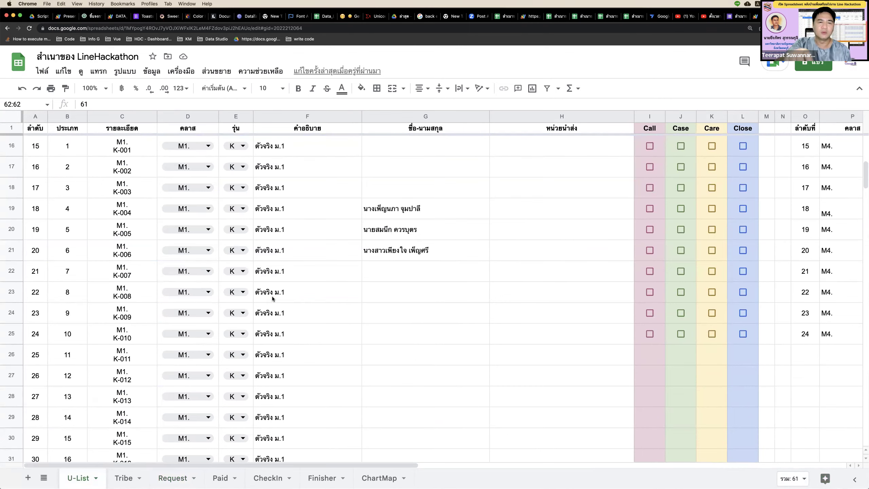
pyautogui.scroll(10, 272, 296)
pyautogui.scroll(1, 272, 296)
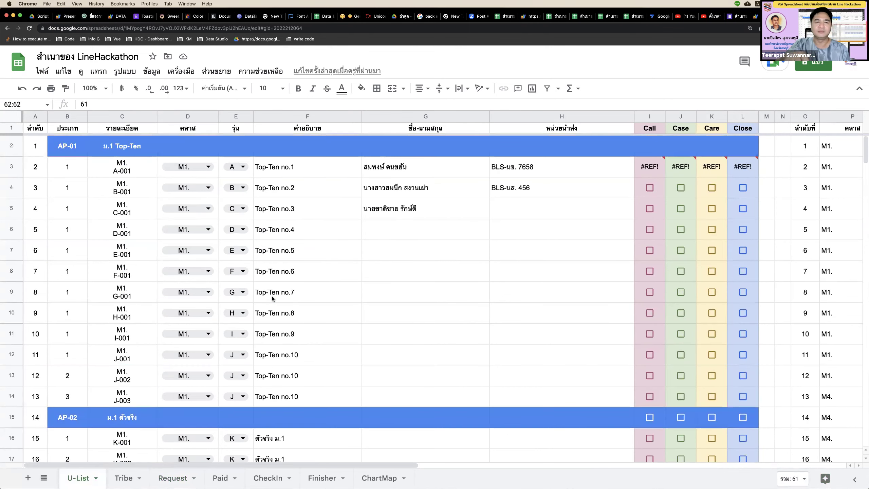
pyautogui.click(401, 186)
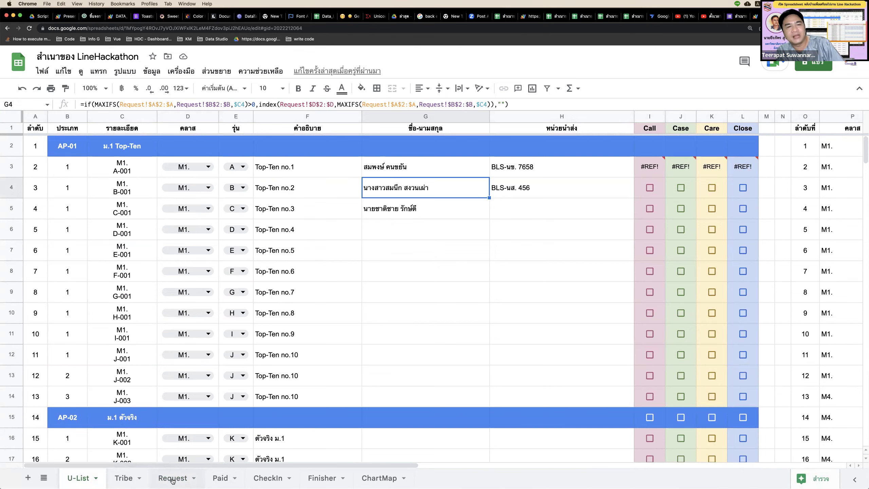
pyautogui.click(217, 480)
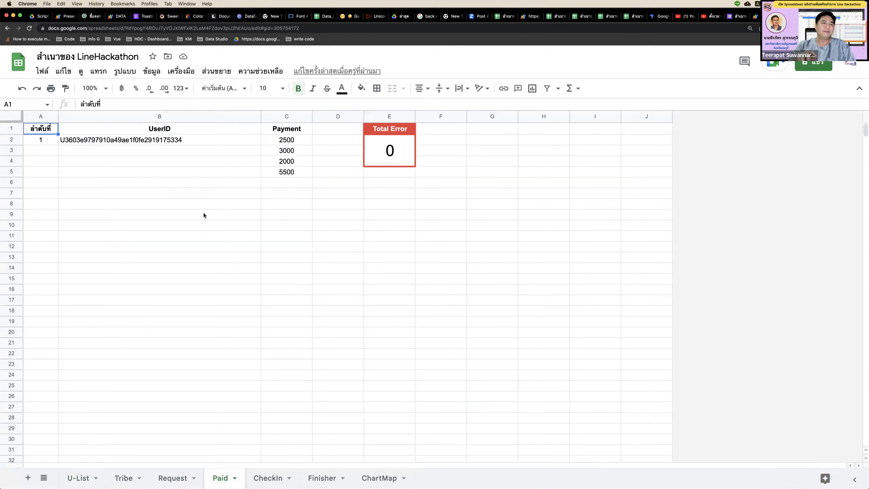
# - Check the B2 UserIDs on Paid and CheckIn, look over Request and Finisher, then return to U-List
pyautogui.click(174, 141)
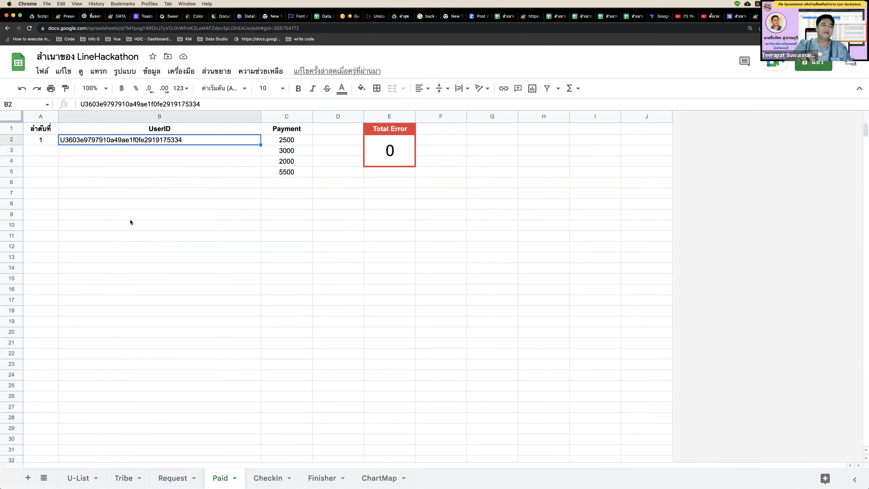
pyautogui.click(169, 478)
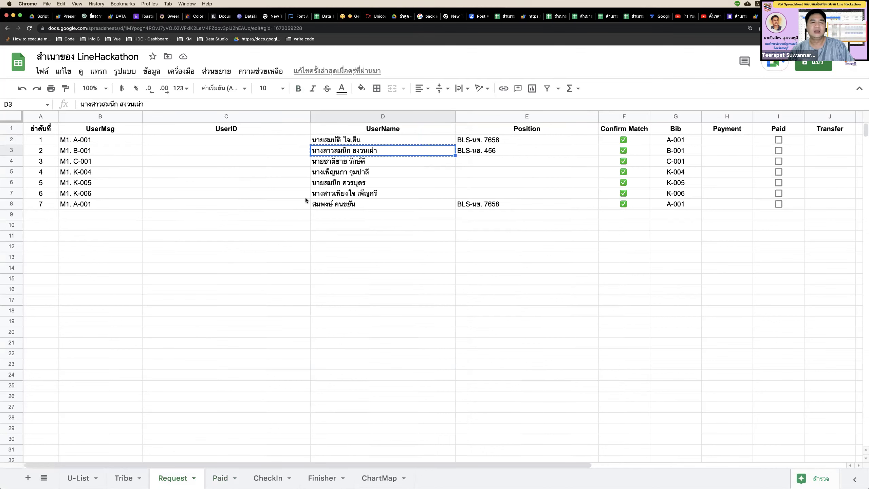
pyautogui.hscroll(5, 384, 200)
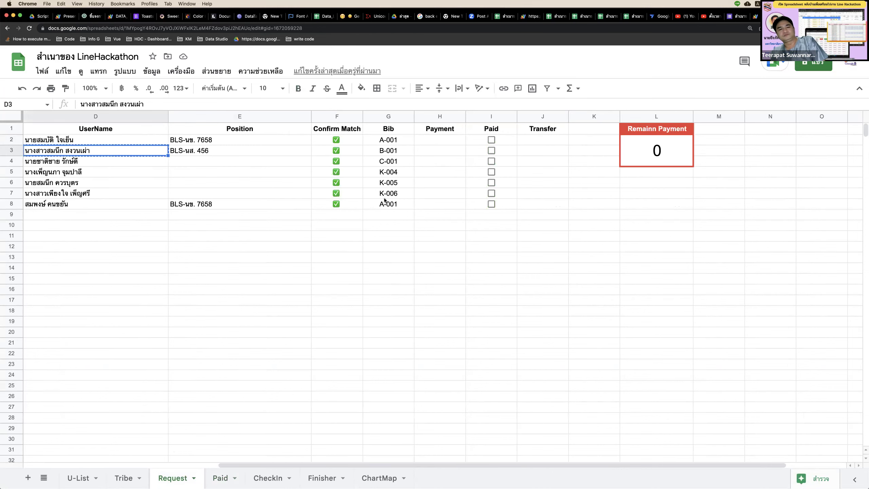
pyautogui.hscroll(-5, 384, 200)
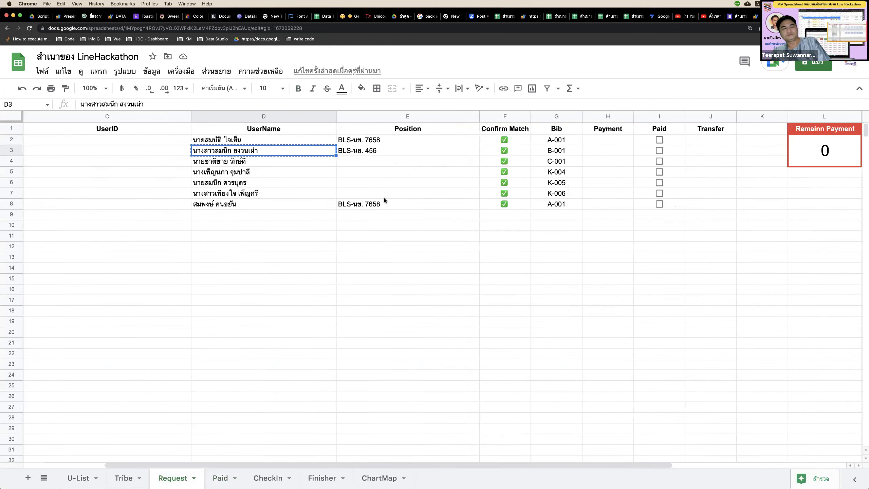
pyautogui.click(274, 477)
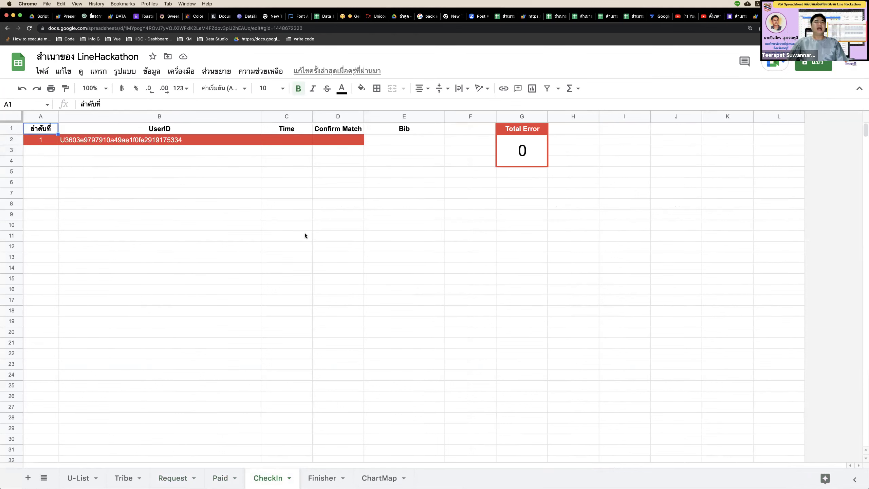
pyautogui.click(150, 141)
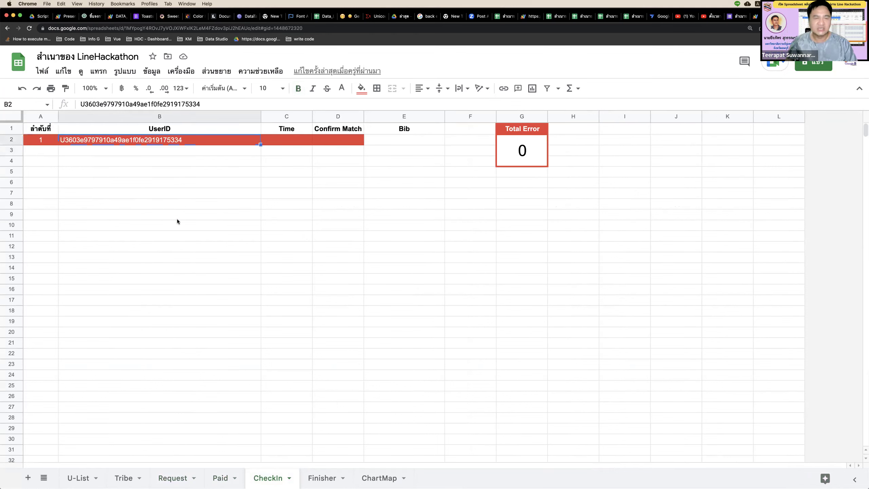
pyautogui.click(311, 479)
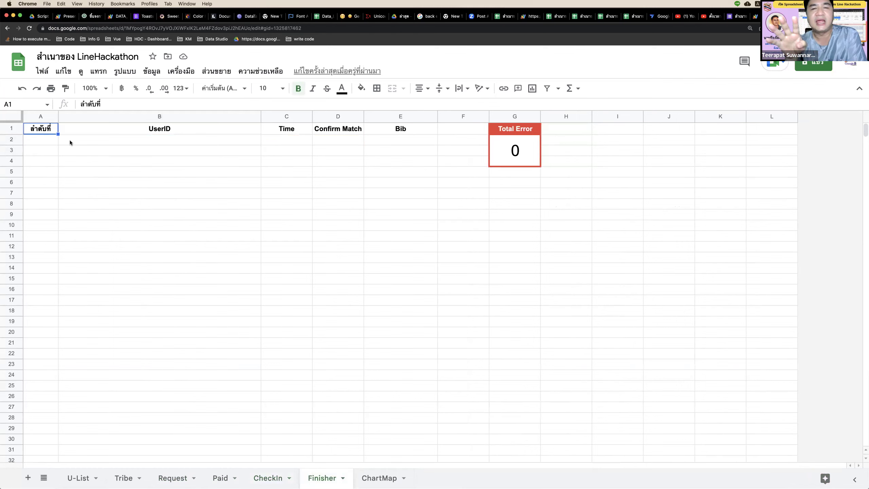
pyautogui.click(78, 478)
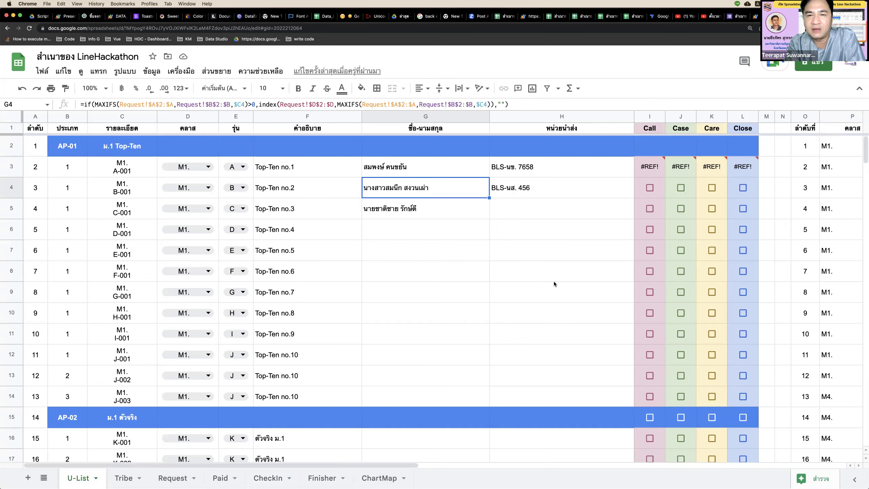
# - Scroll U-List right to columns O–T, then open the ChartMap sheet
pyautogui.hscroll(3, 554, 281)
pyautogui.hscroll(3, 554, 281)
pyautogui.hscroll(3, 554, 282)
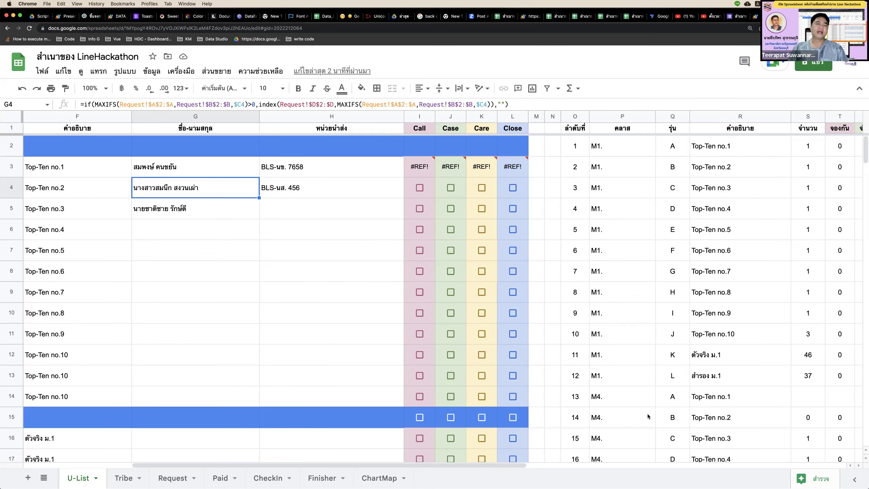
pyautogui.click(376, 478)
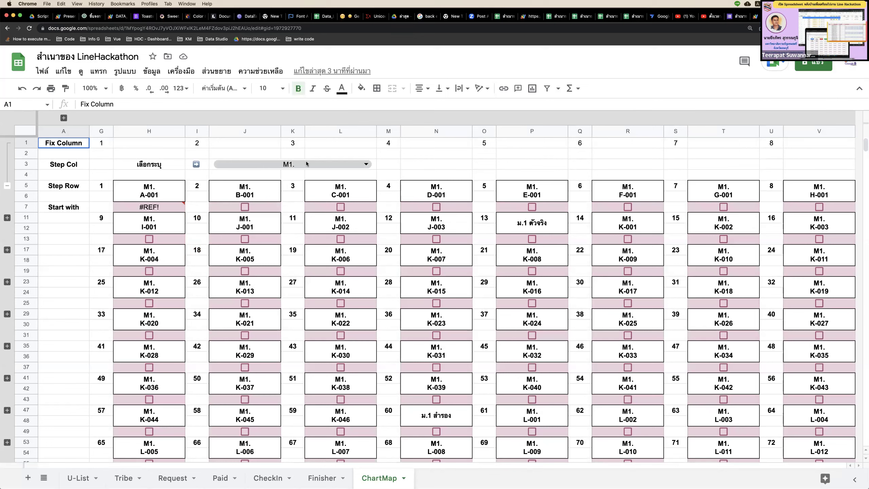
# - Keep the ChartMap J3 class on M1. and select the checkbox cell under B-001
pyautogui.click(362, 167)
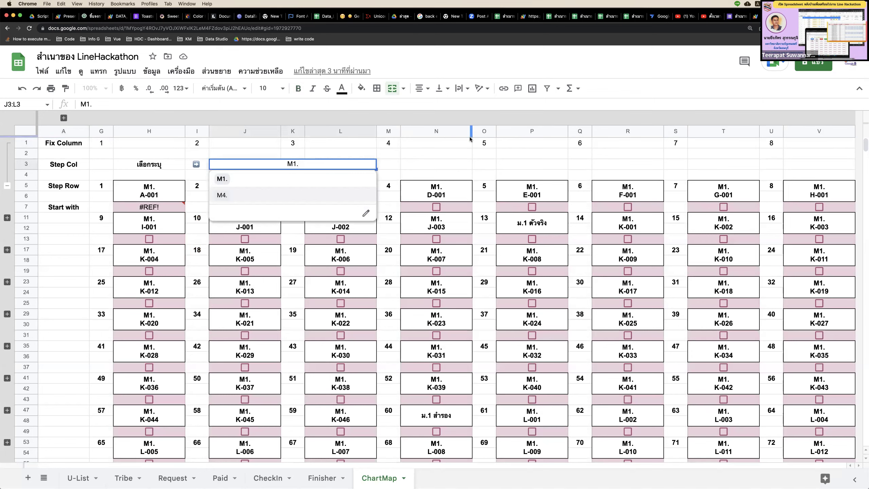
pyautogui.click(414, 155)
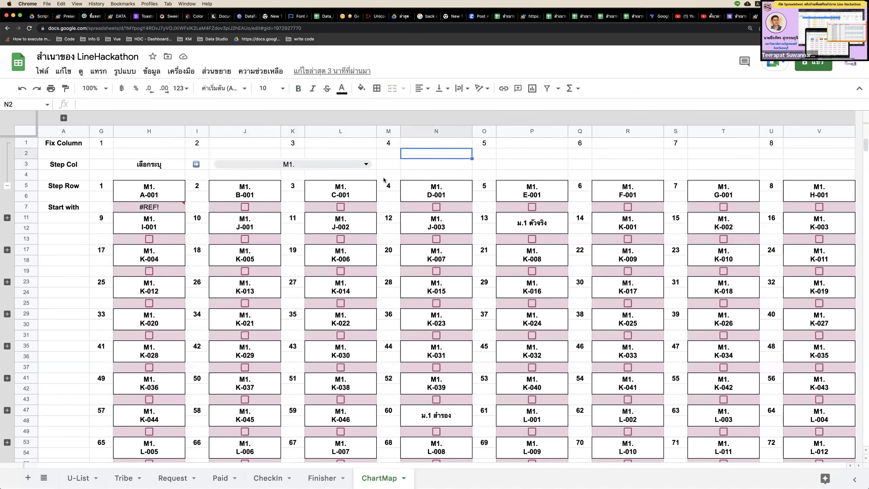
pyautogui.click(244, 208)
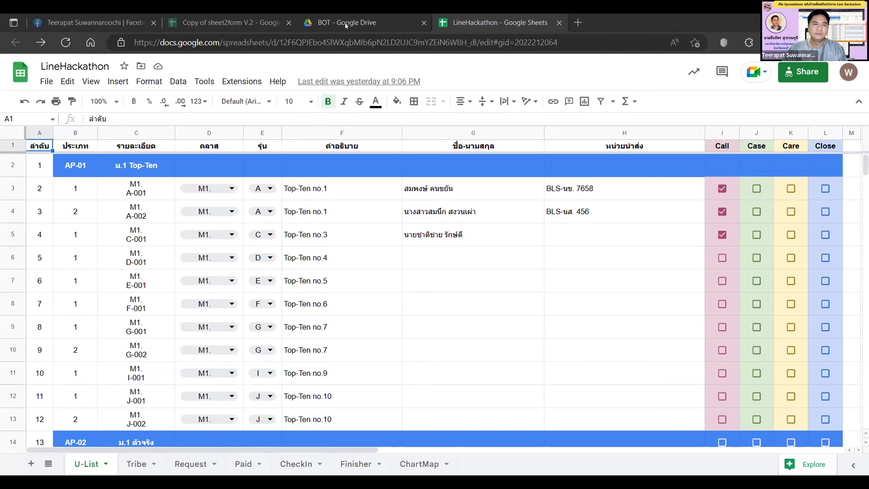
# - Open the LineHack spreadsheet from the BOT folder in Google Drive
pyautogui.click(345, 23)
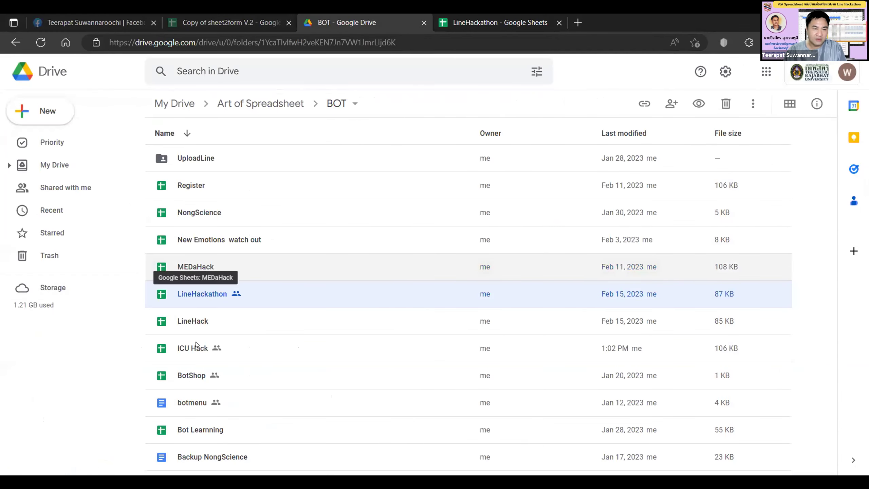
pyautogui.click(195, 328)
pyautogui.doubleClick(196, 328)
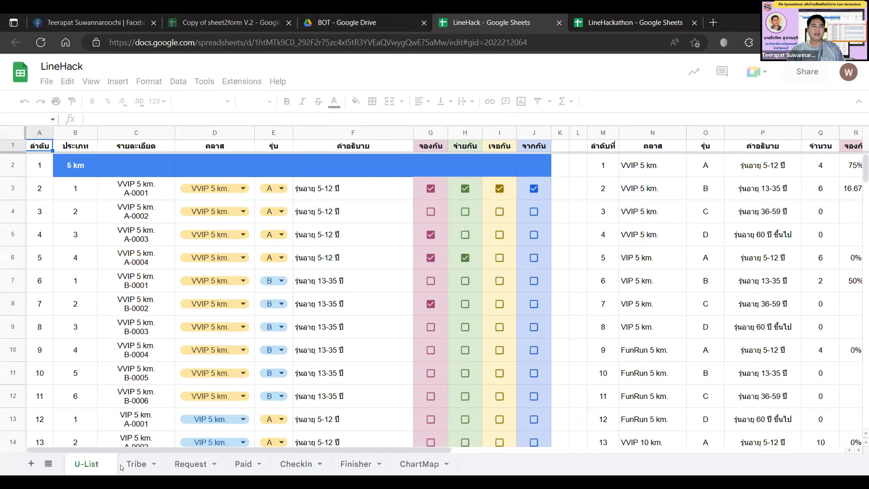
# - Review the Tribe sheet's age-range descriptions in E2:E6, then return to U-List
pyautogui.click(131, 465)
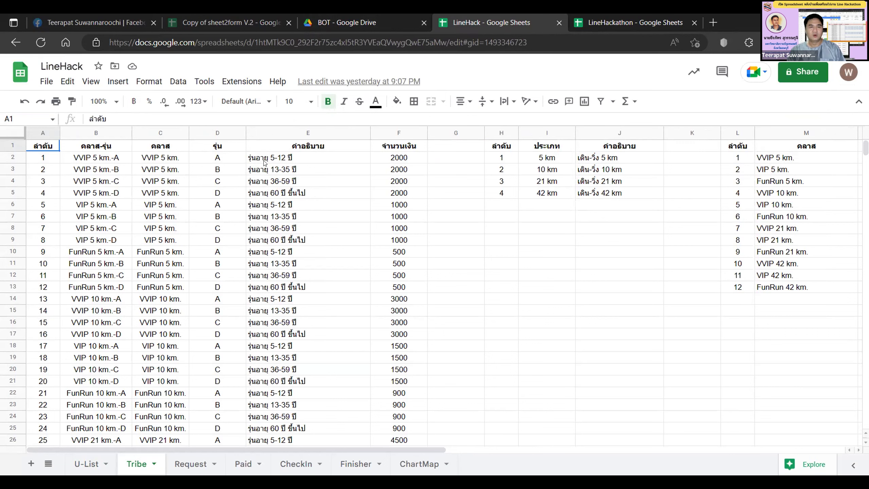
pyautogui.moveTo(264, 163); pyautogui.dragTo(266, 205)
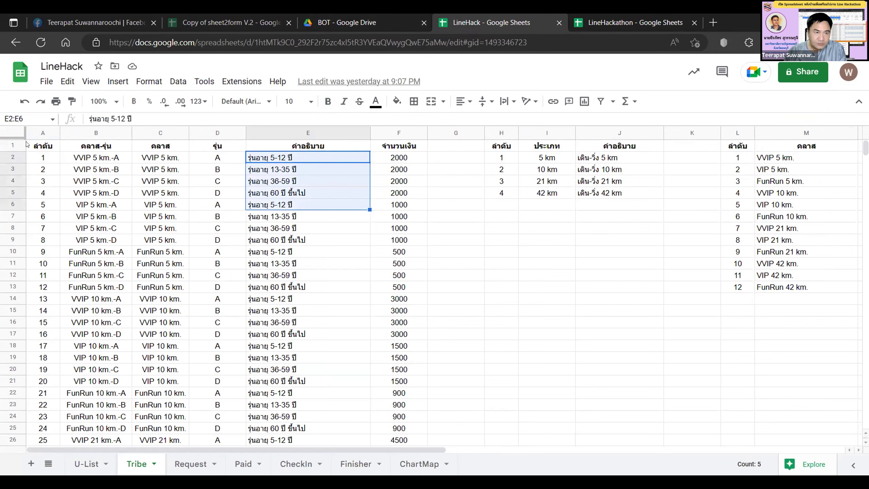
pyautogui.click(86, 465)
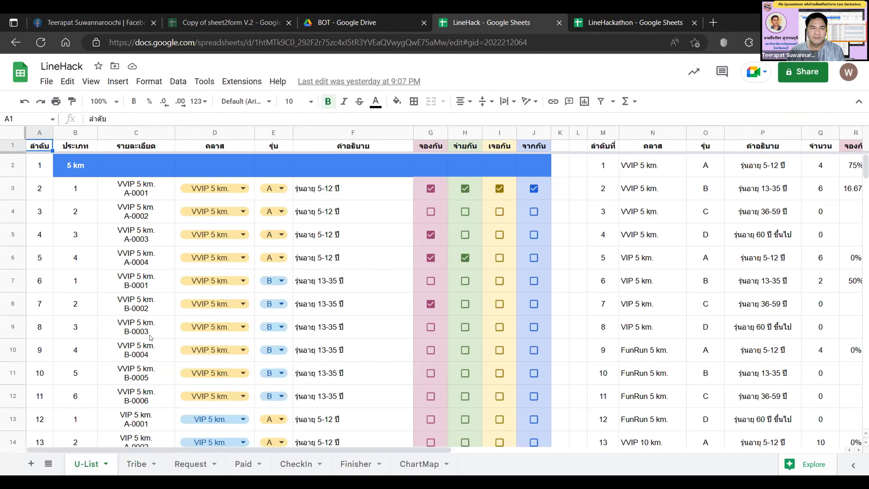
# - Insert four blank rows (25–28) above the 10 km section row
pyautogui.scroll(-6, 150, 337)
pyautogui.scroll(-5, 149, 329)
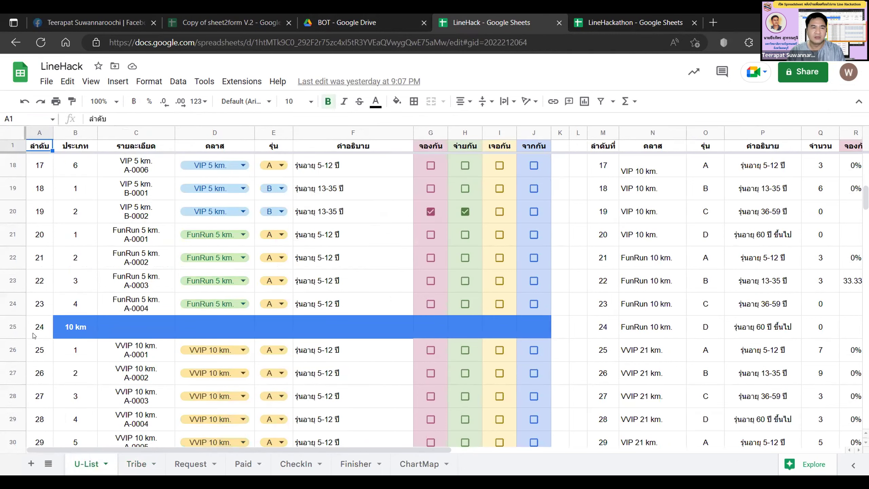
pyautogui.click(7, 328)
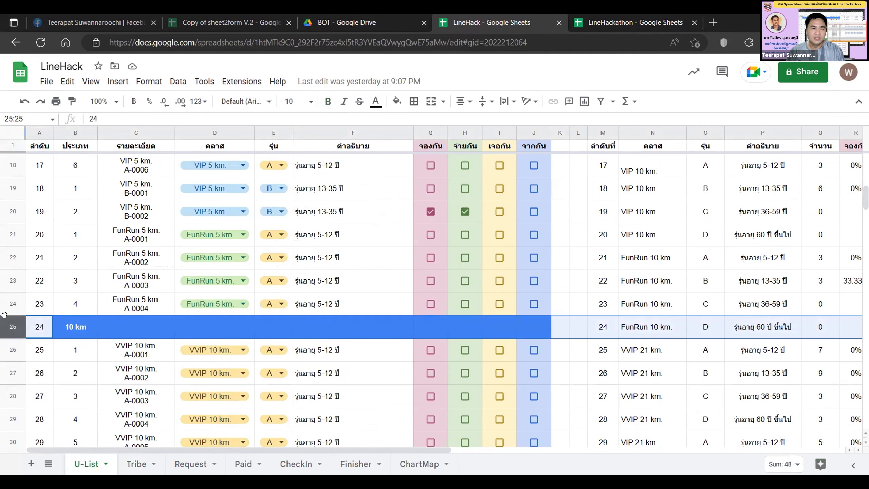
pyautogui.scroll(-5, 11, 309)
pyautogui.scroll(-2, 7, 274)
pyautogui.scroll(5, 4, 253)
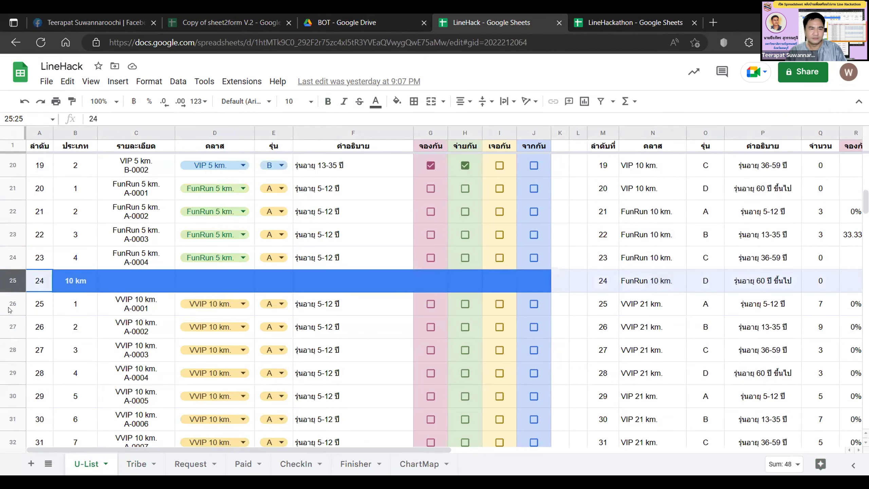
pyautogui.hotkey('shift', 'Down')
pyautogui.hotkey('shift', 'Down')
pyautogui.hotkey('shift', 'Down')
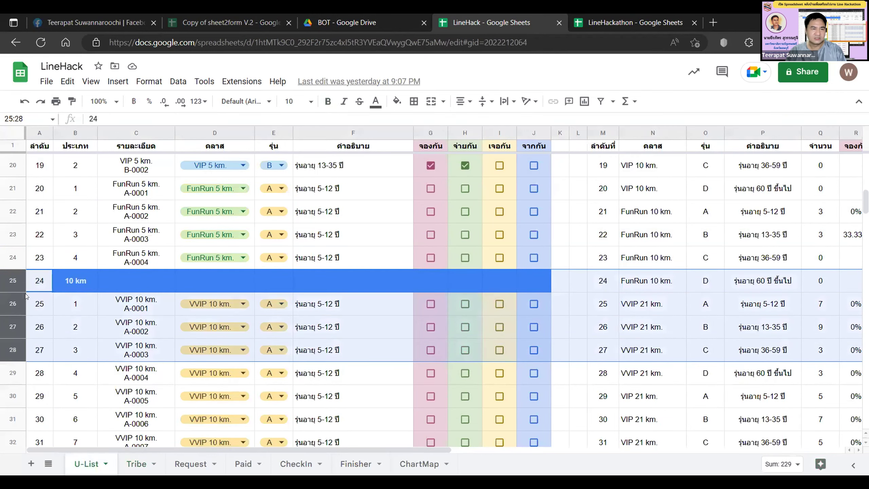
pyautogui.rightClick(6, 281)
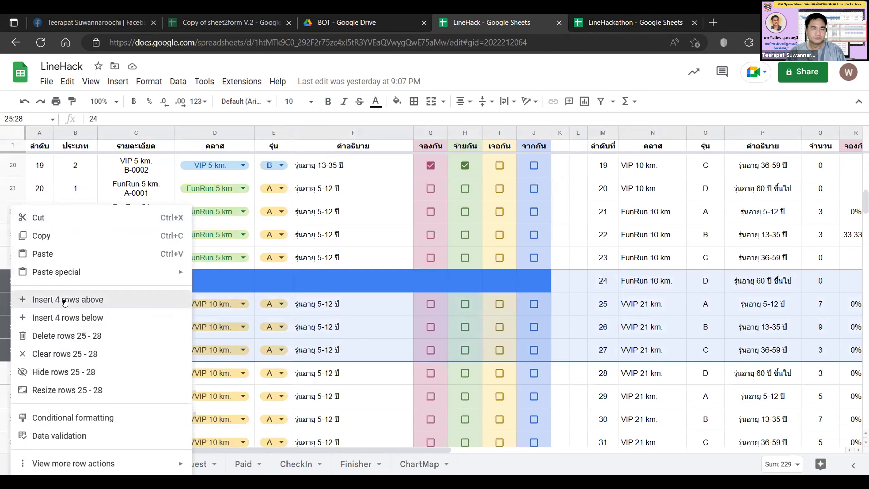
pyautogui.click(83, 303)
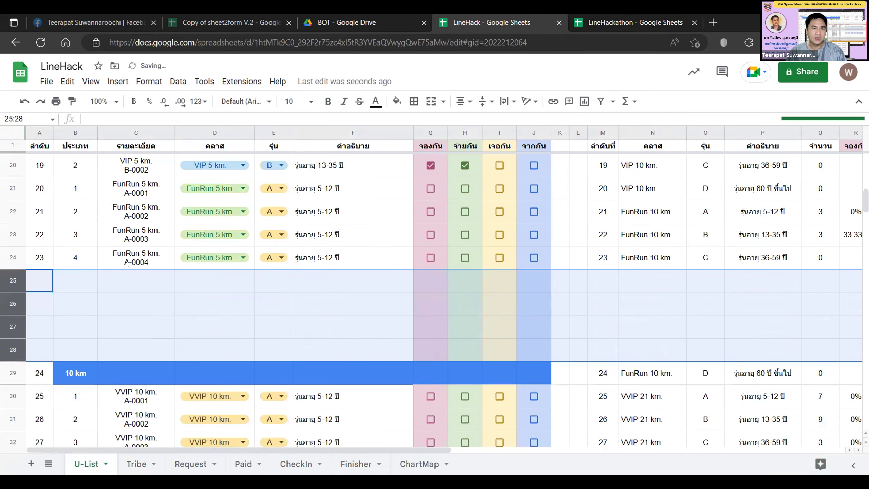
# - Fill FunRun 5 km. class A values and the B index formula down into rows 25–28
pyautogui.moveTo(113, 257)
pyautogui.mouseDown()
pyautogui.moveTo(184, 266)
pyautogui.moveTo(267, 345)
pyautogui.mouseUp()
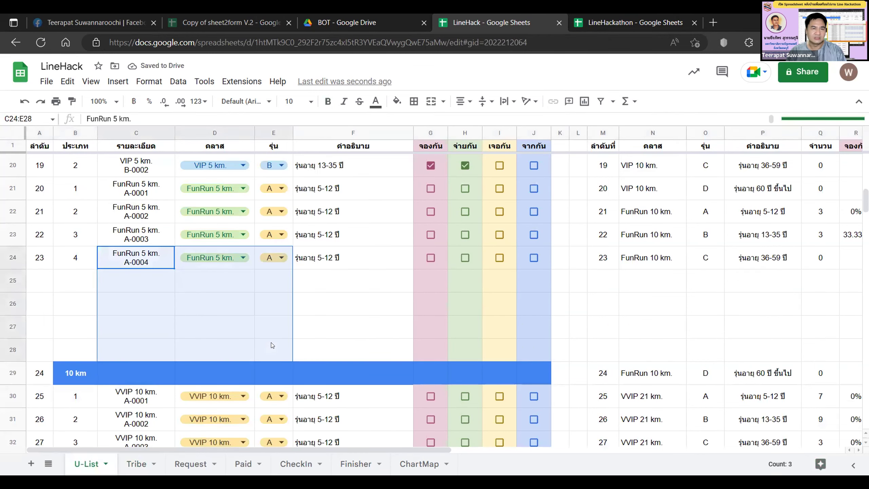
pyautogui.hotkey('ctrl', 'd')
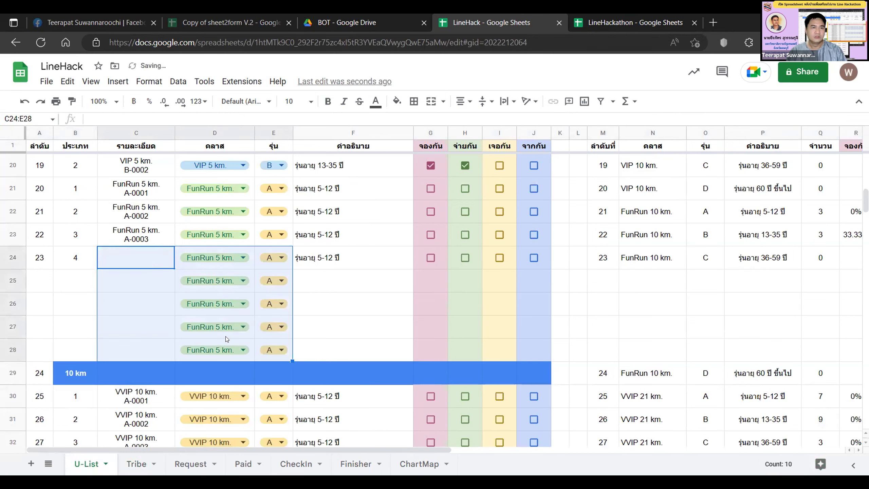
pyautogui.moveTo(74, 264); pyautogui.dragTo(73, 357)
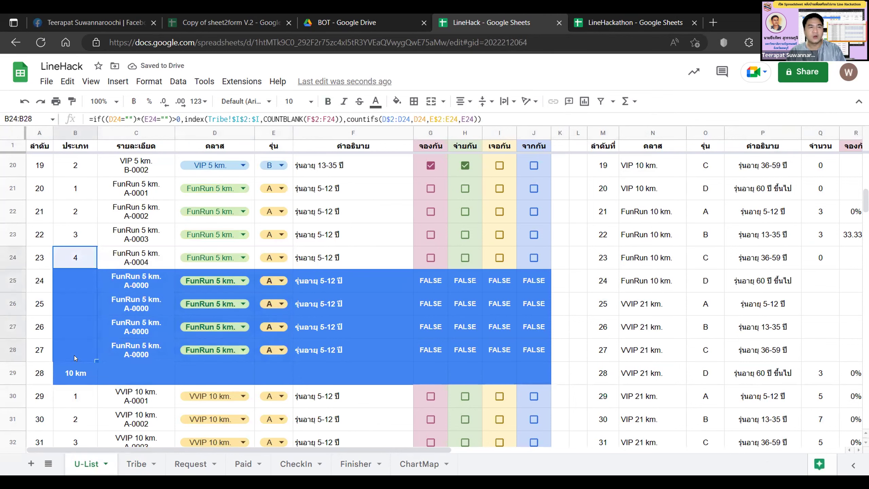
pyautogui.hotkey('ctrl', 'd')
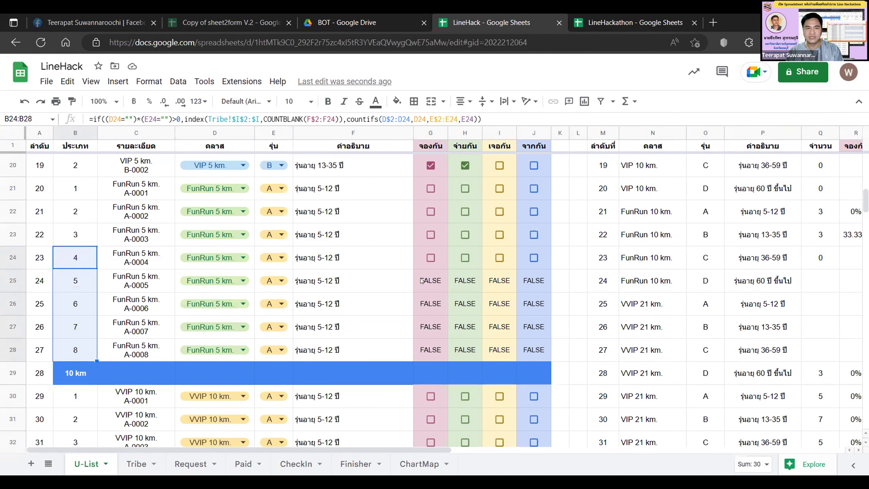
# - Replace the FALSE values in G25:J28 with checkboxes, comparing against existing booking cells
pyautogui.moveTo(422, 284); pyautogui.dragTo(534, 349)
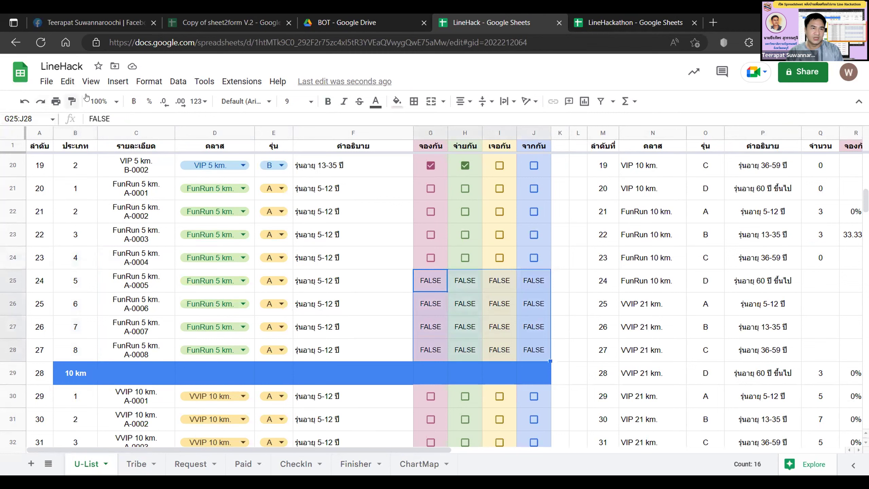
pyautogui.click(118, 81)
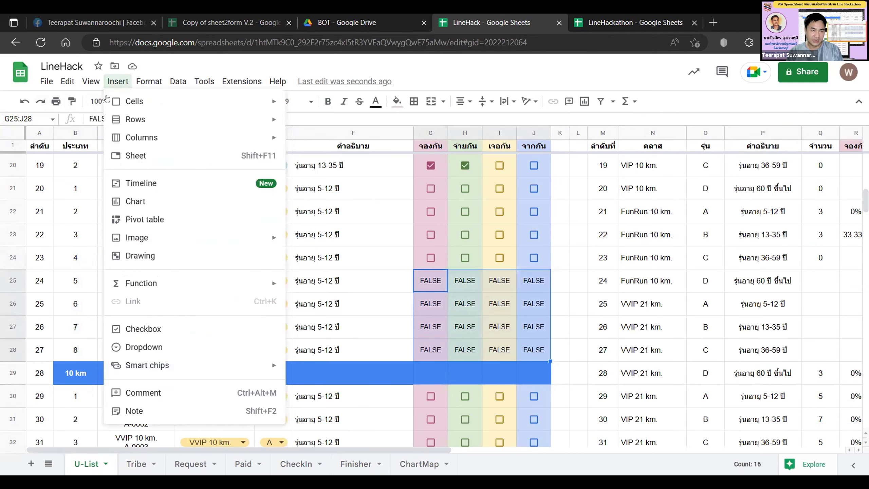
pyautogui.click(141, 328)
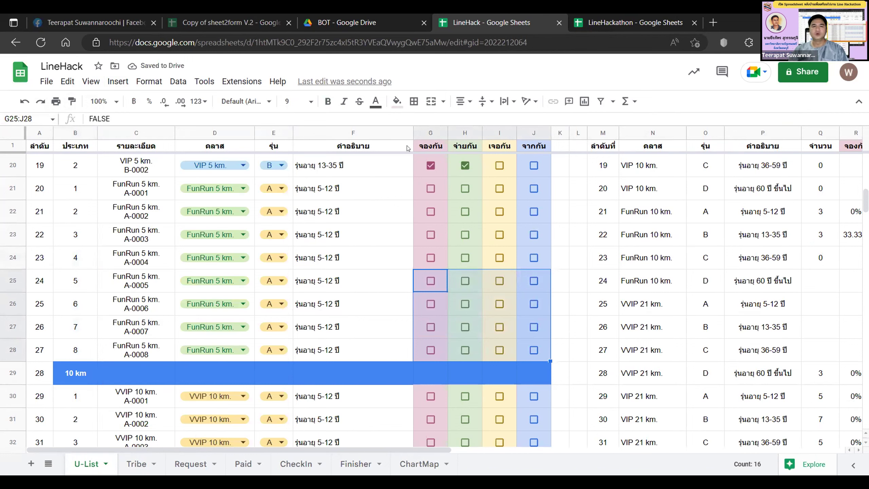
pyautogui.click(422, 171)
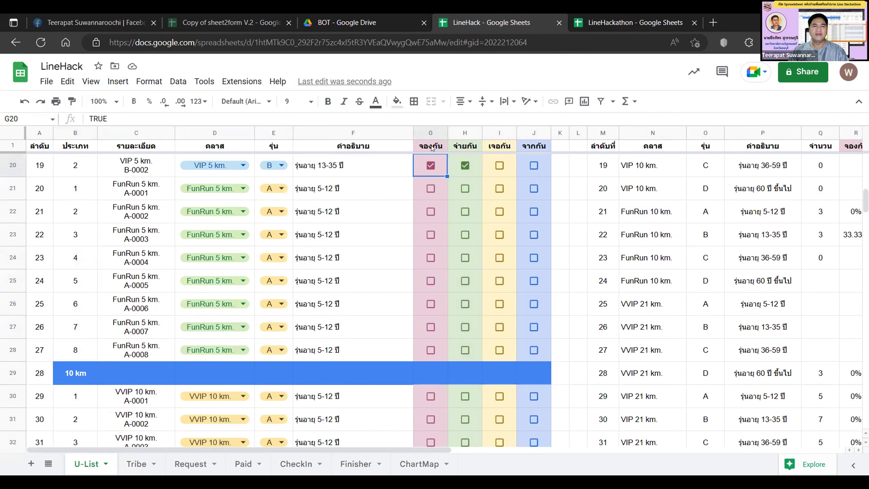
pyautogui.hotkey('ctrl', 'Up')
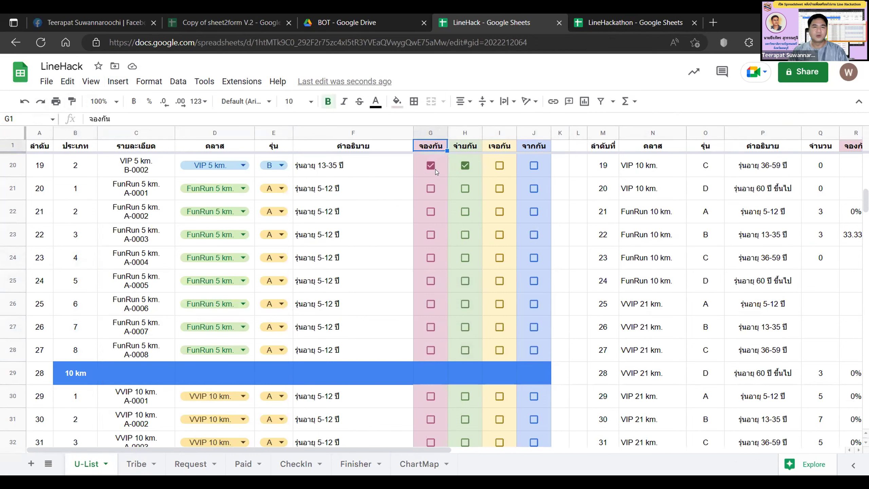
pyautogui.scroll(5, 435, 169)
pyautogui.scroll(7, 434, 174)
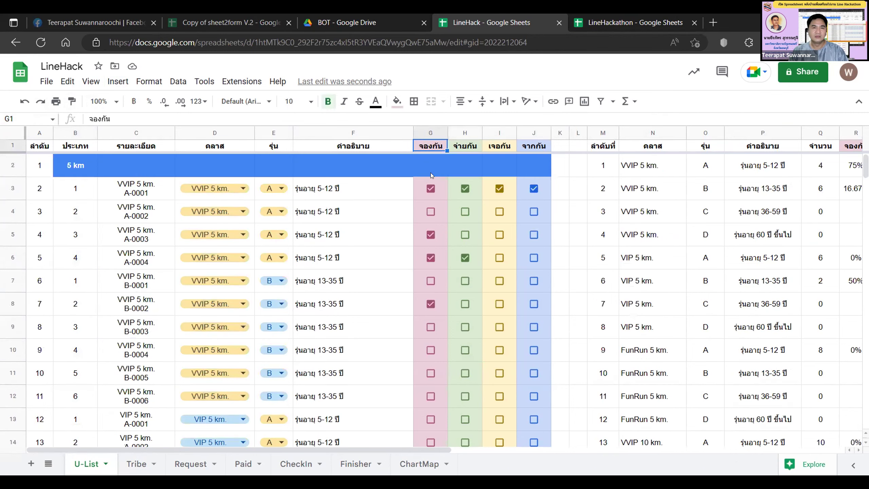
pyautogui.click(423, 193)
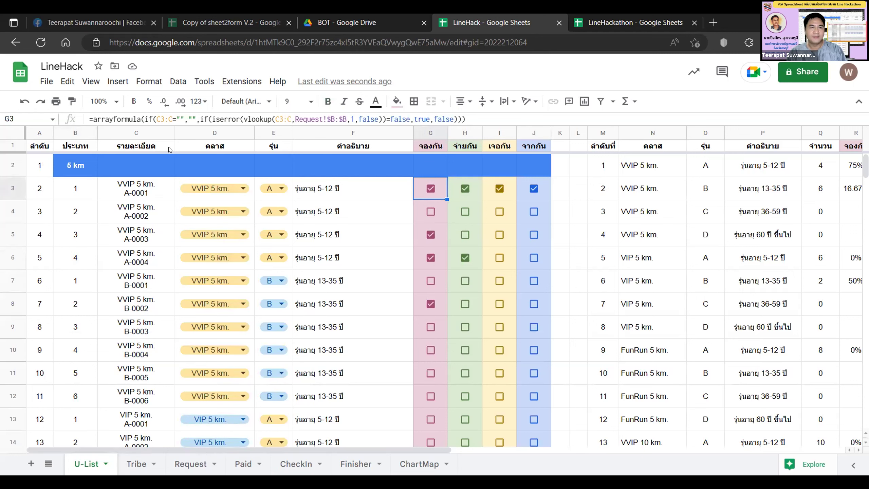
pyautogui.moveTo(295, 118); pyautogui.dragTo(352, 119)
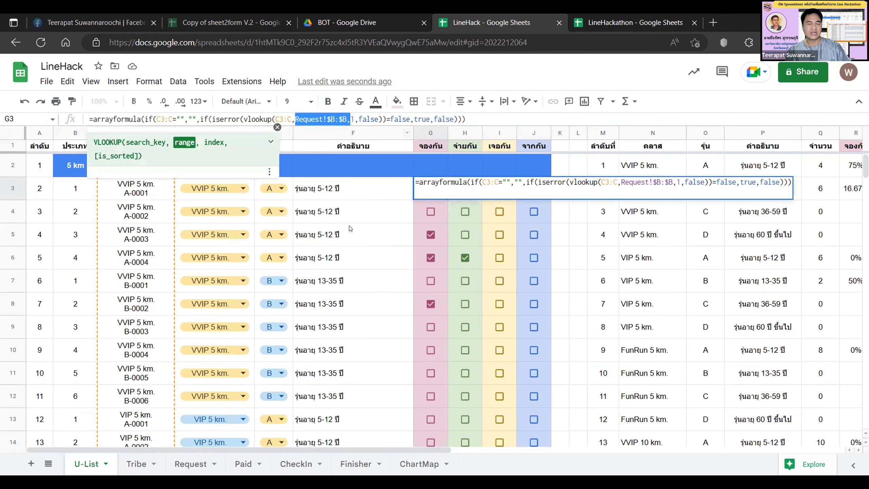
pyautogui.press('Escape')
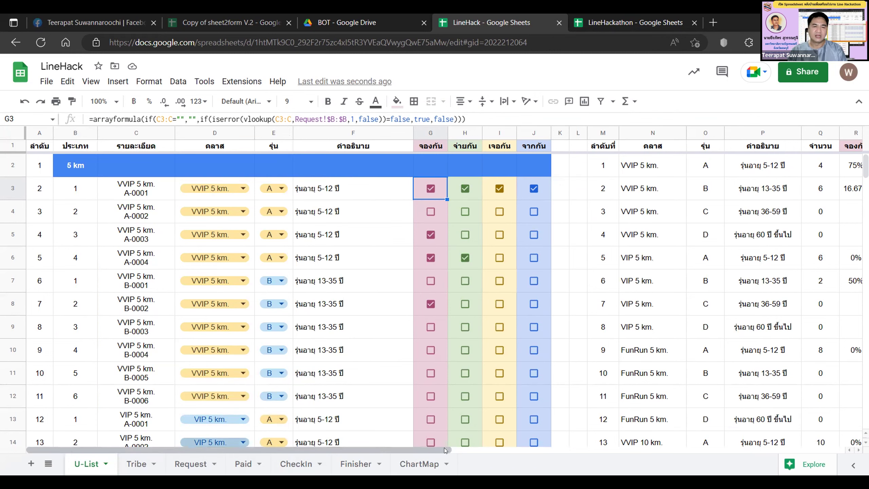
# - On the ChartMap sheet, choose VVIP 5 km. from the J3 class dropdown
pyautogui.click(420, 463)
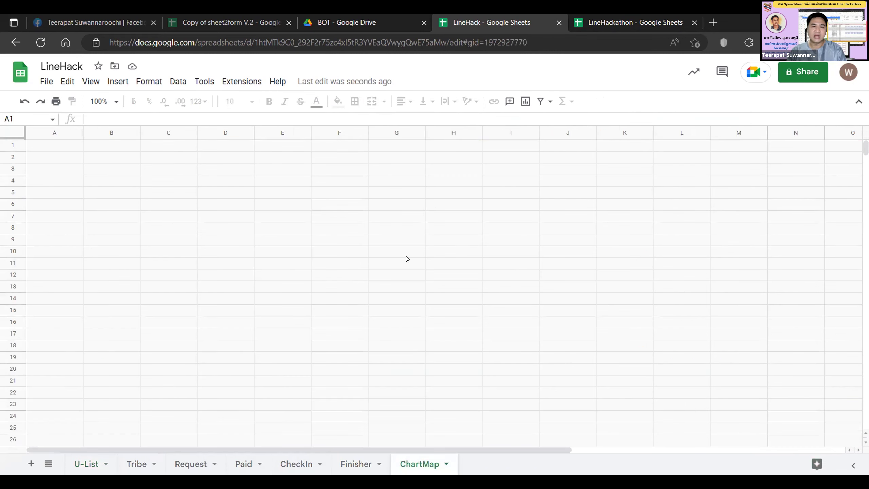
pyautogui.click(337, 185)
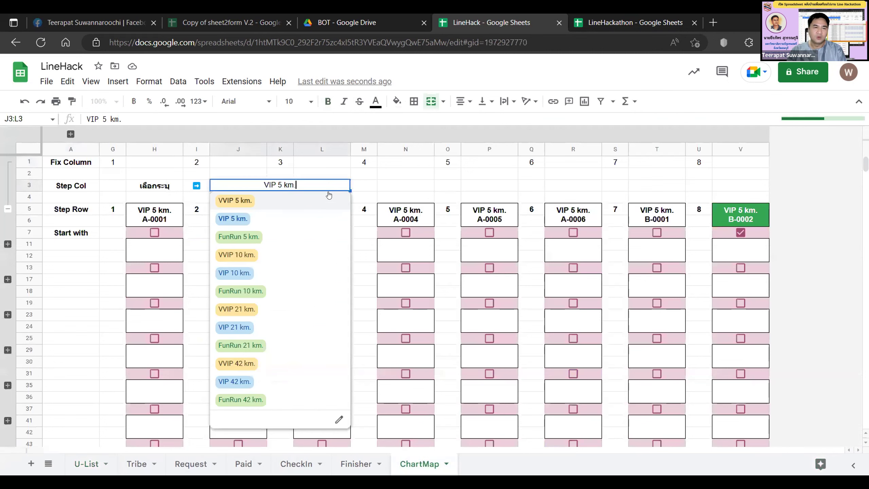
pyautogui.click(289, 202)
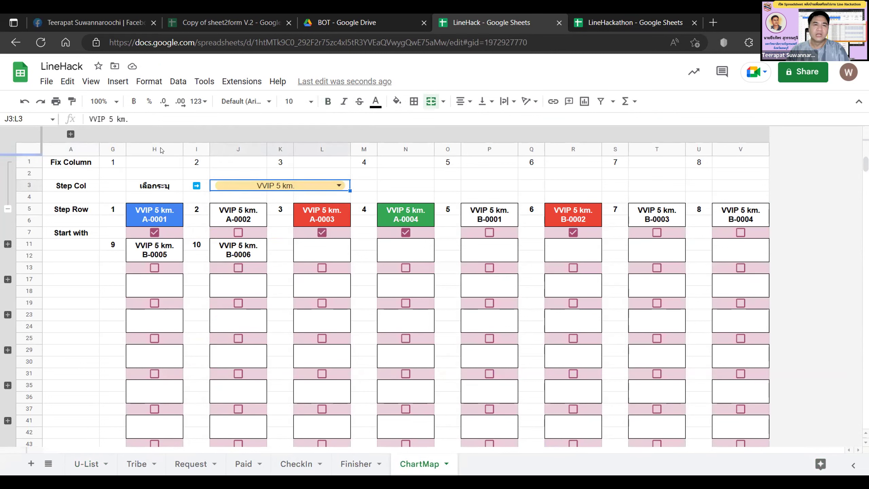
# - Close LineHack, open ICU Hack, and select the Tribe class entries B2:B4
pyautogui.click(559, 22)
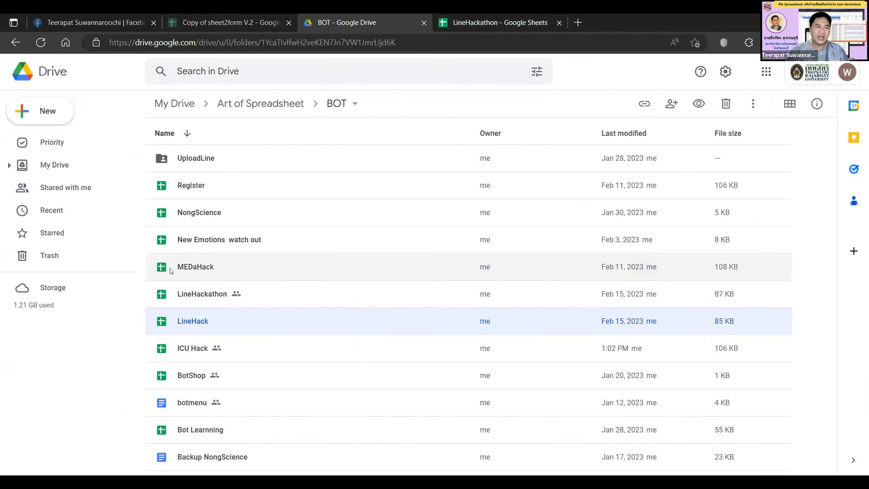
pyautogui.doubleClick(207, 356)
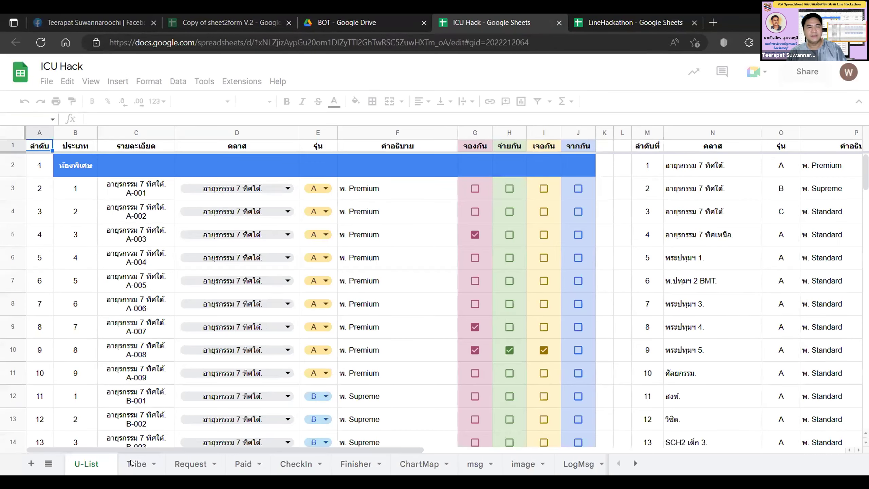
pyautogui.click(133, 459)
pyautogui.moveTo(105, 161)
pyautogui.mouseDown()
pyautogui.moveTo(104, 212)
pyautogui.moveTo(106, 186)
pyautogui.mouseUp()
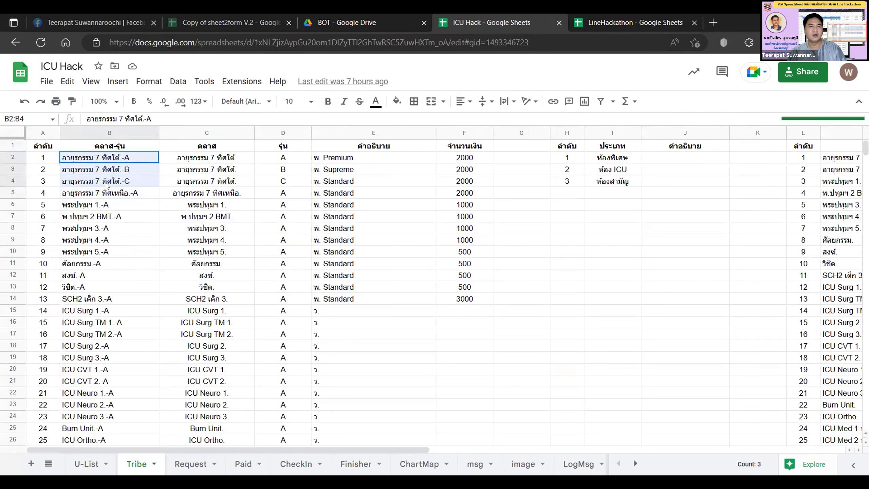
# - Check the class labels in B5 and B6, then go to the U-List sheet
pyautogui.moveTo(99, 199); pyautogui.dragTo(99, 197)
pyautogui.click(99, 196)
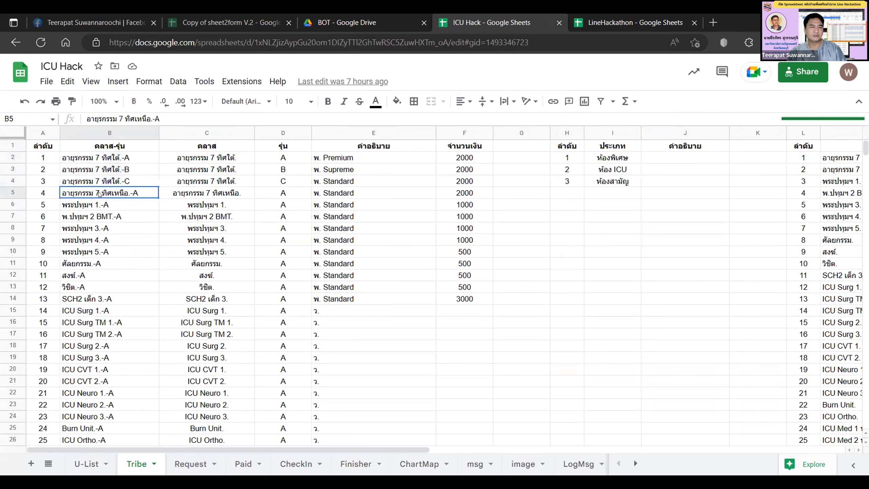
pyautogui.click(97, 208)
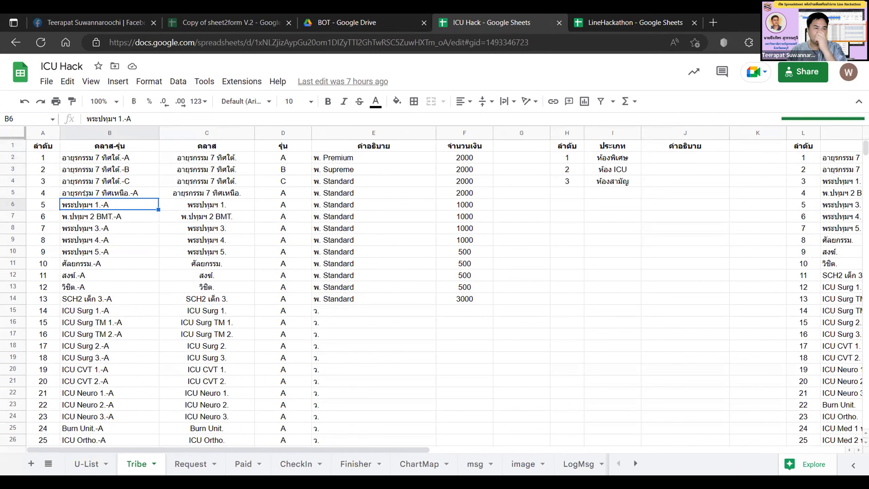
pyautogui.click(79, 464)
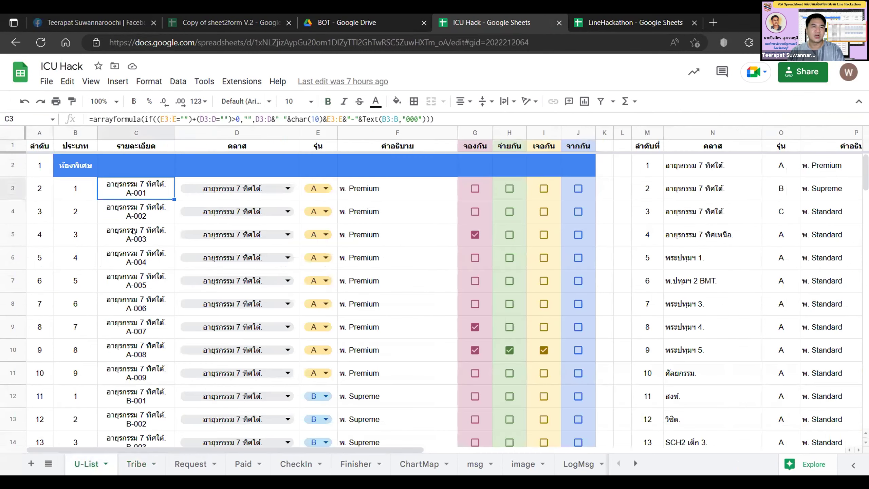
# - Insert three rows above row 12 and fill B11:E14 down to create A-010 to A-012
pyautogui.click(135, 257)
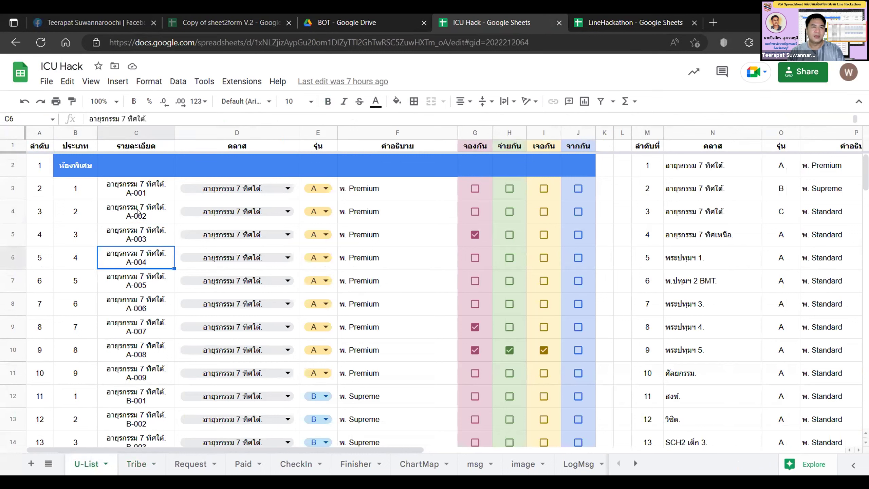
pyautogui.press('Down')
pyautogui.press('Down')
pyautogui.press('Down')
pyautogui.press('Down')
pyautogui.press('Down')
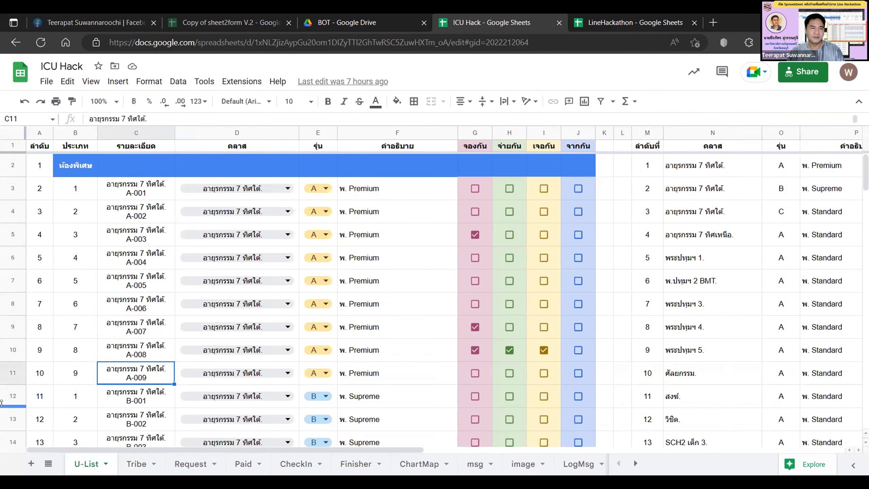
pyautogui.click(7, 399)
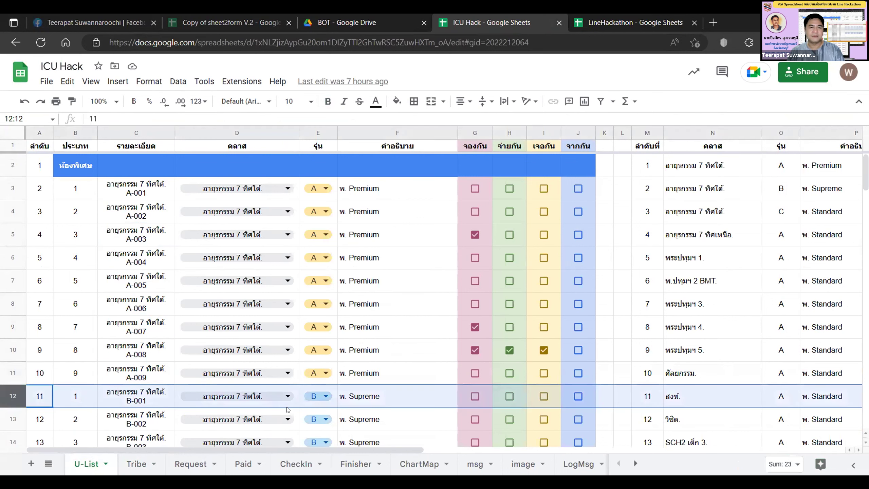
pyautogui.hotkey('shift', 'Down')
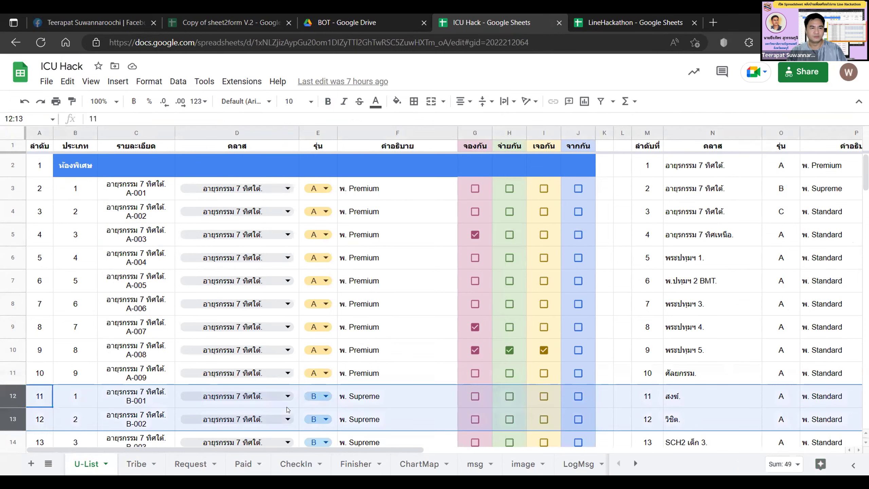
pyautogui.hotkey('shift', 'Down')
pyautogui.rightClick(224, 377)
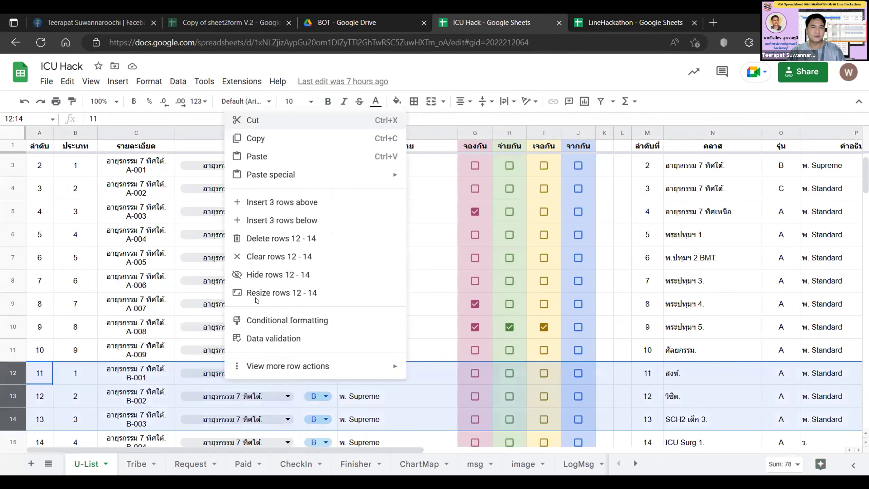
pyautogui.click(294, 208)
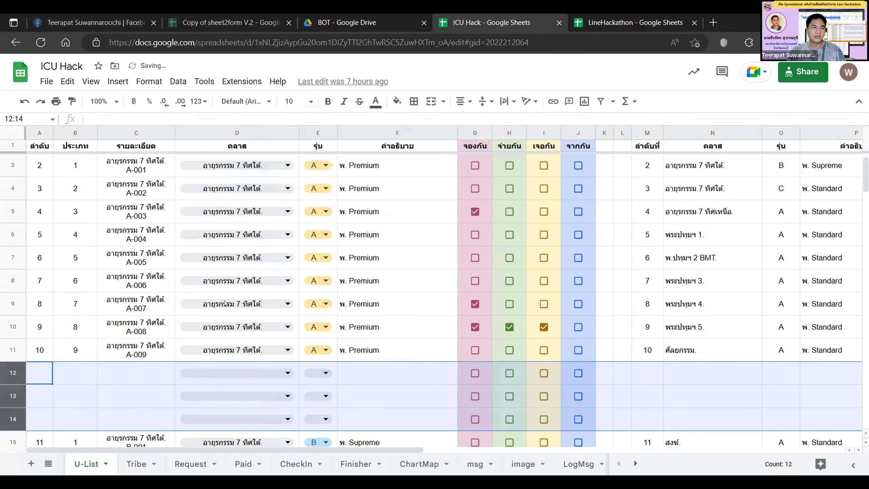
pyautogui.moveTo(75, 349); pyautogui.dragTo(334, 414)
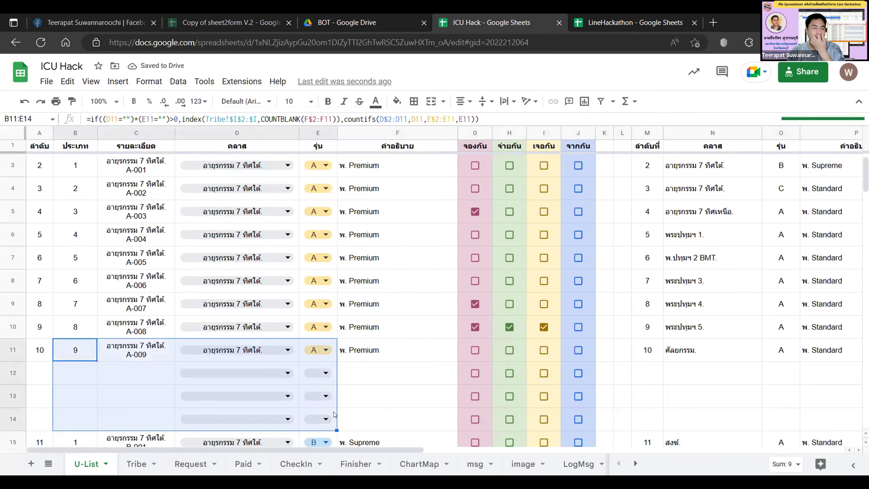
pyautogui.hotkey('ctrl', 'd')
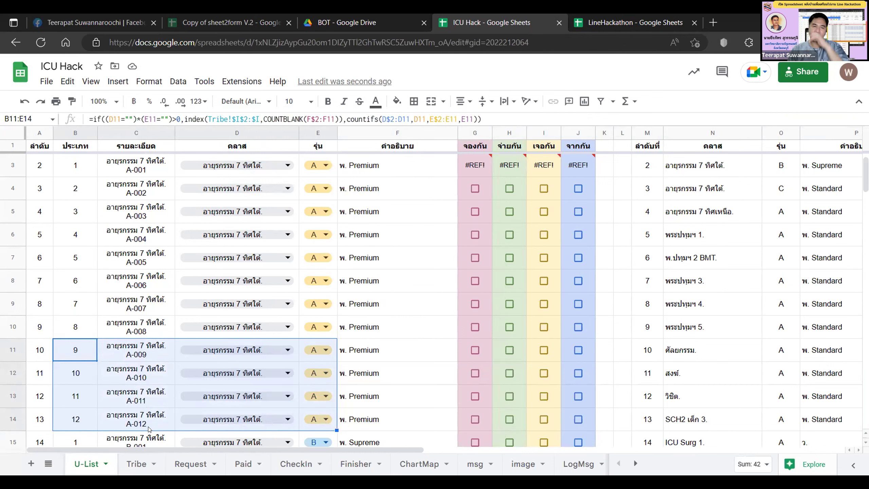
# - Set E11 to generation B and fill it down through E14, giving B-001 to B-004
pyautogui.click(328, 350)
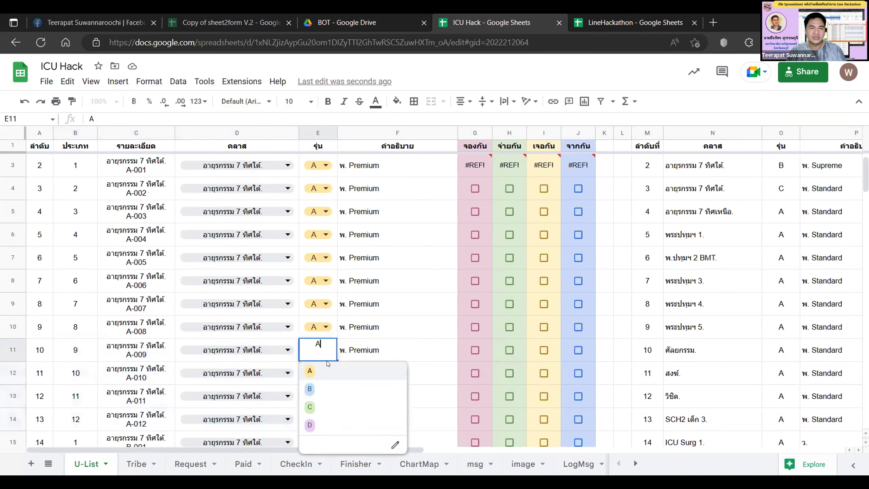
pyautogui.click(324, 389)
pyautogui.hotkey('shift', 'Down')
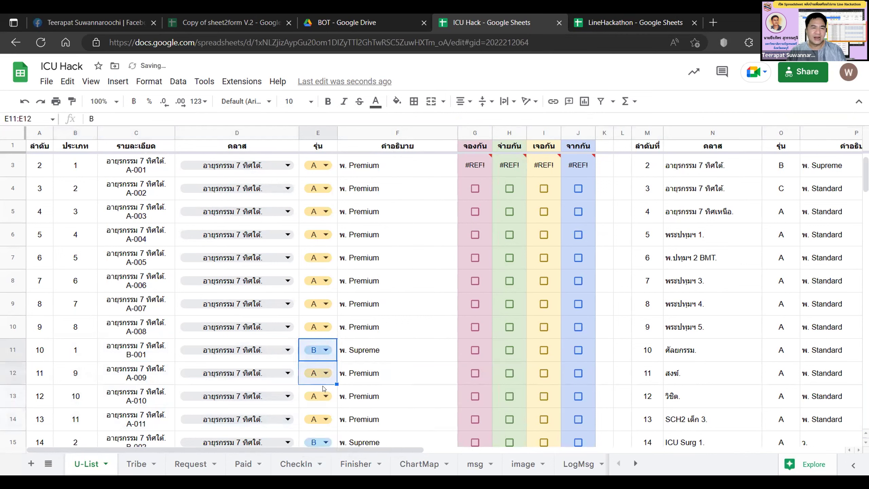
pyautogui.hotkey('shift', 'Down')
pyautogui.hotkey('shift', 'Down')
pyautogui.hotkey('ctrl', 'd')
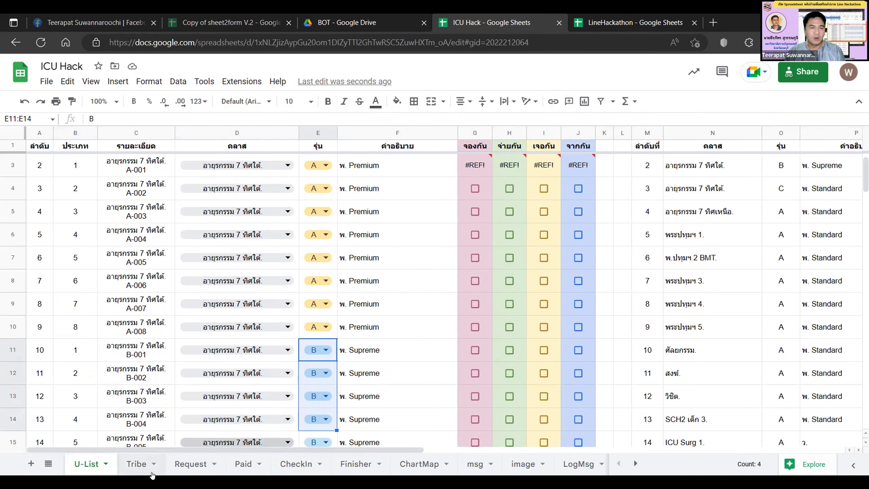
# - Look through the Request sheet and the end of the LogMsg log, then view Booking
pyautogui.click(194, 465)
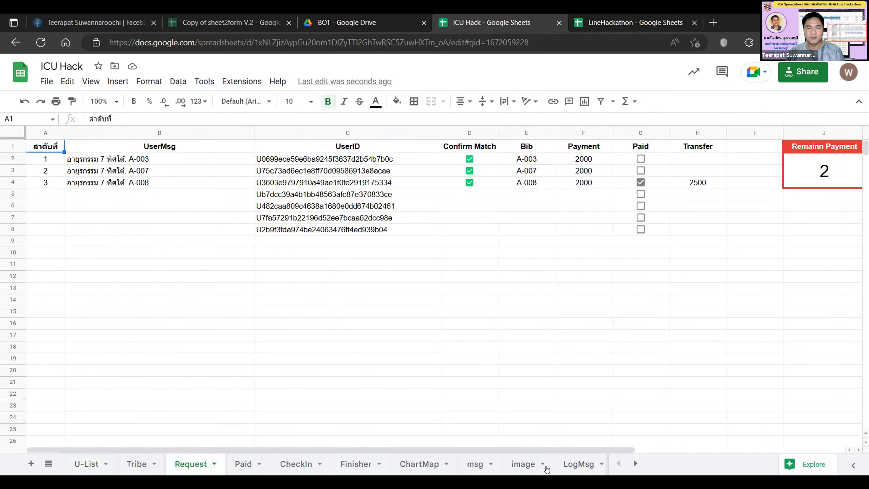
pyautogui.click(561, 467)
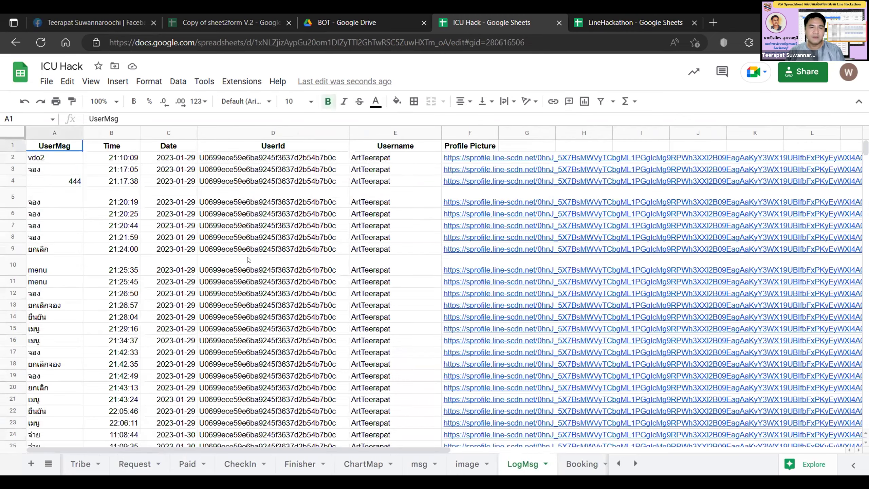
pyautogui.scroll(-5, 249, 259)
pyautogui.scroll(-3, 249, 258)
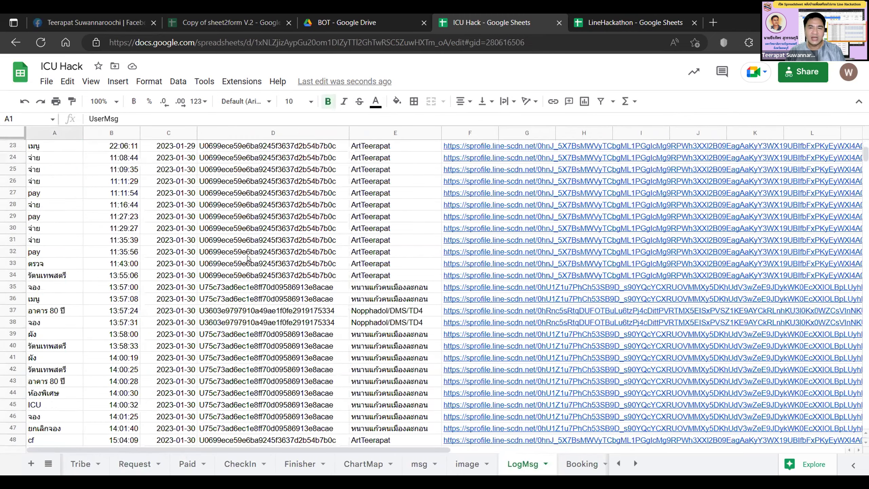
pyautogui.scroll(-15, 248, 259)
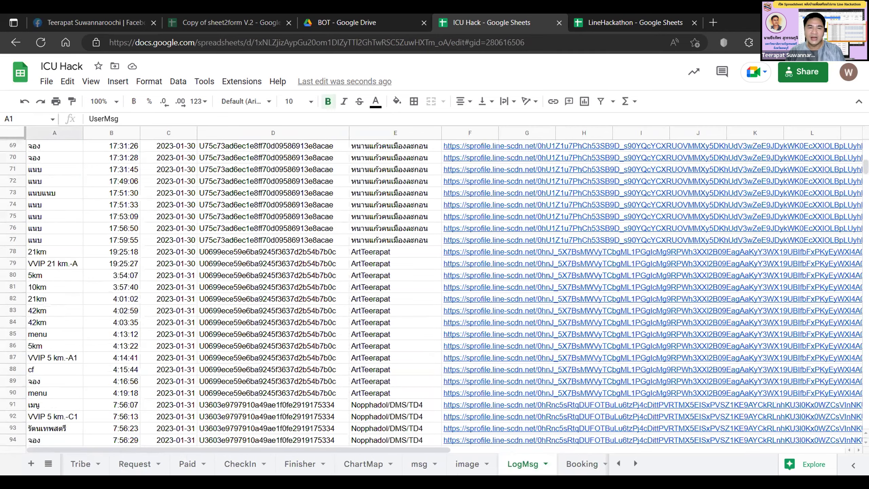
pyautogui.scroll(-20, 249, 259)
pyautogui.scroll(-18, 248, 259)
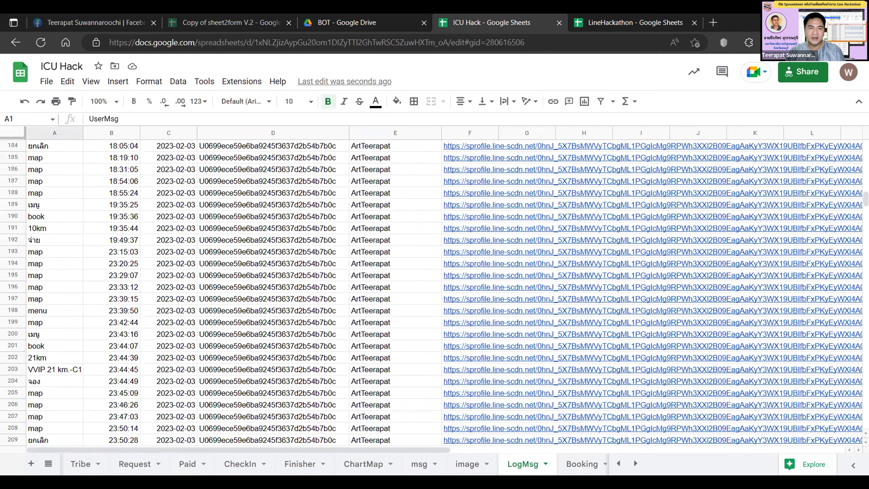
pyautogui.scroll(-16, 149, 256)
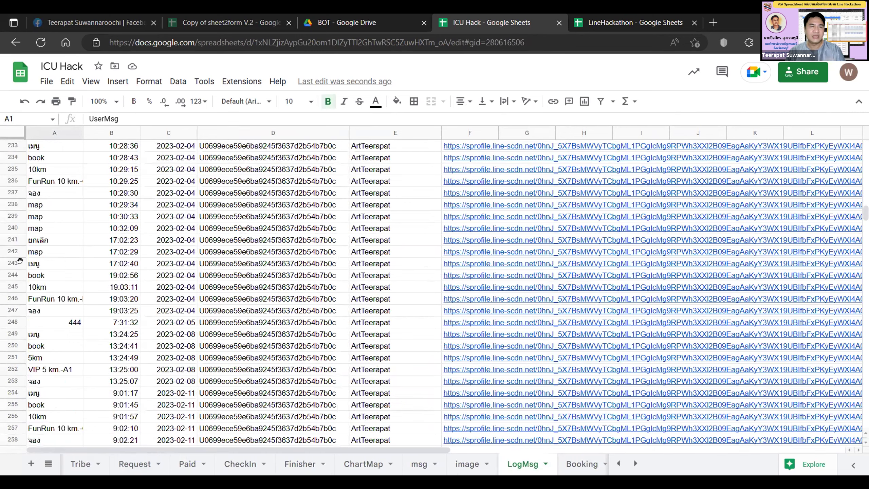
pyautogui.scroll(-5, 39, 264)
pyautogui.scroll(-20, 39, 264)
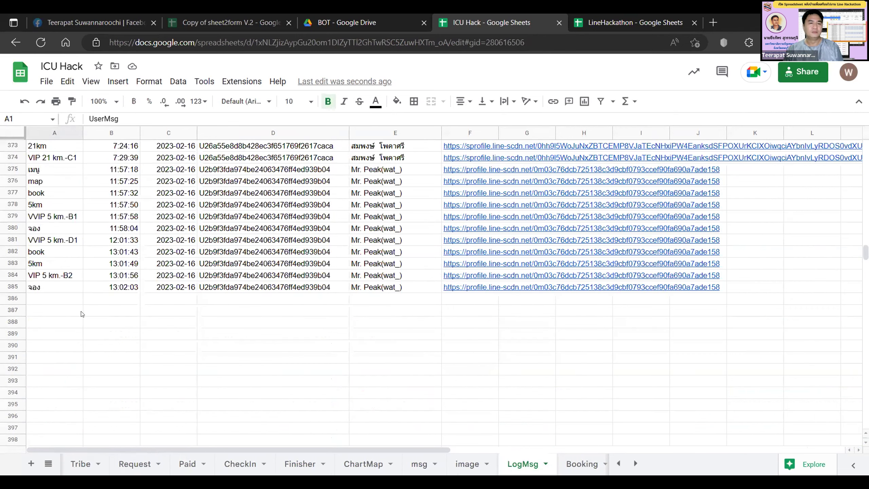
pyautogui.click(576, 462)
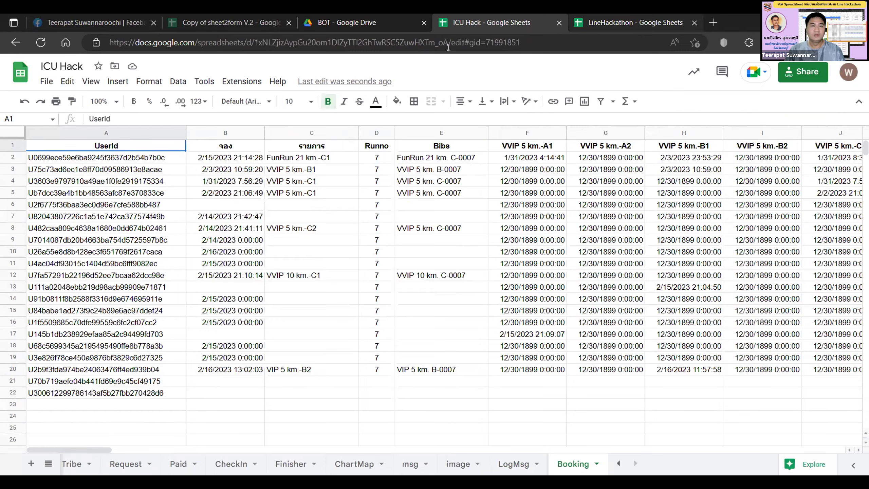
# - Load developers.line.biz in a new browser tab and go to its Console
pyautogui.hotkey('ctrl', 't')
pyautogui.write('de')
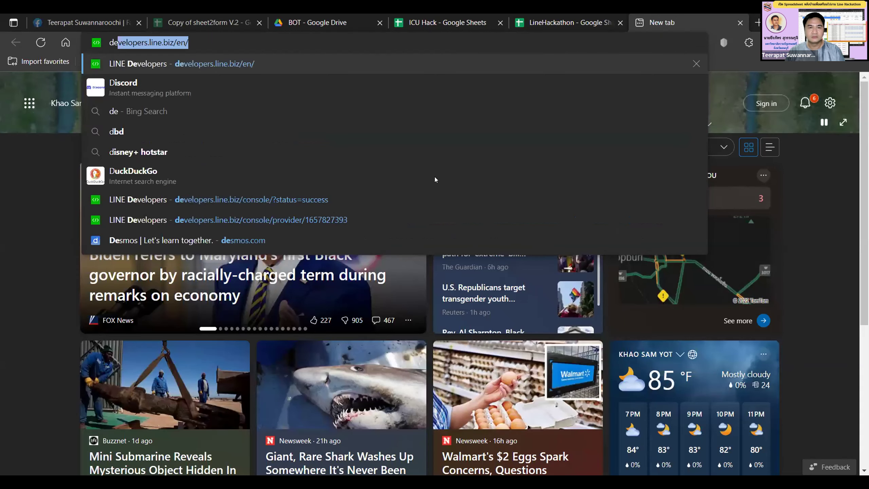
pyautogui.press('Return')
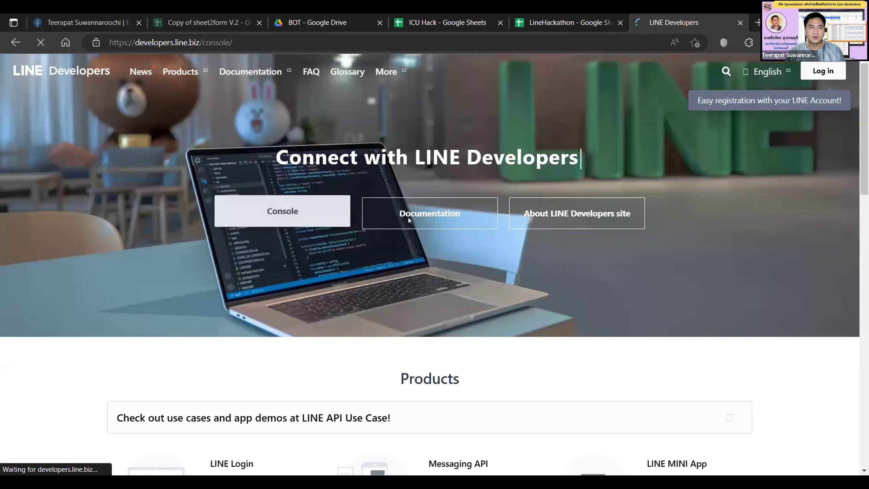
pyautogui.click(308, 208)
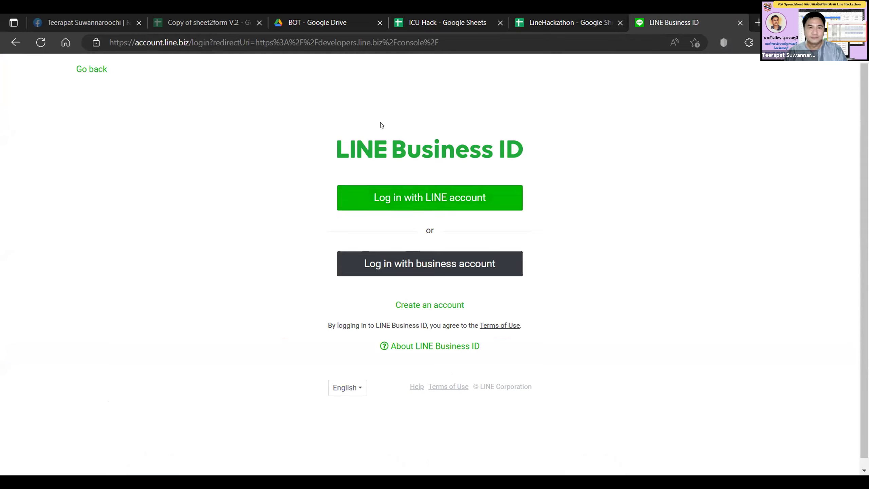
# - Log in with the remembered LINE account and open the first recently visited channel
pyautogui.click(394, 205)
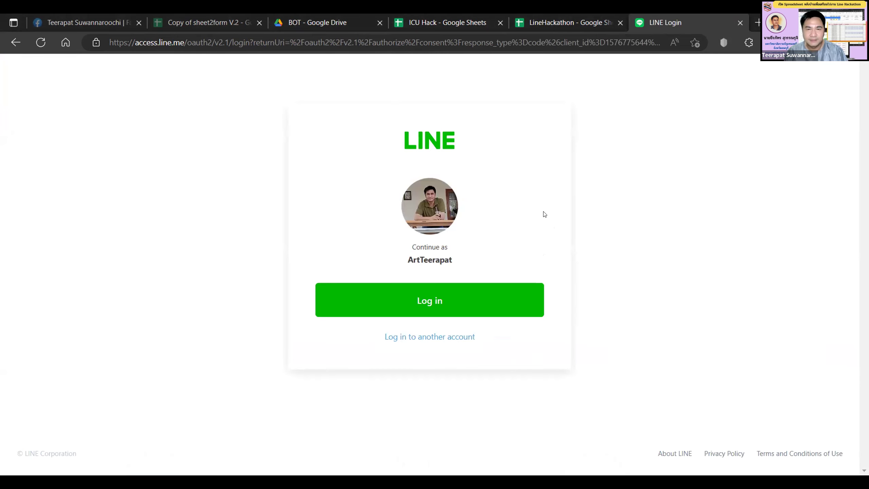
pyautogui.click(420, 299)
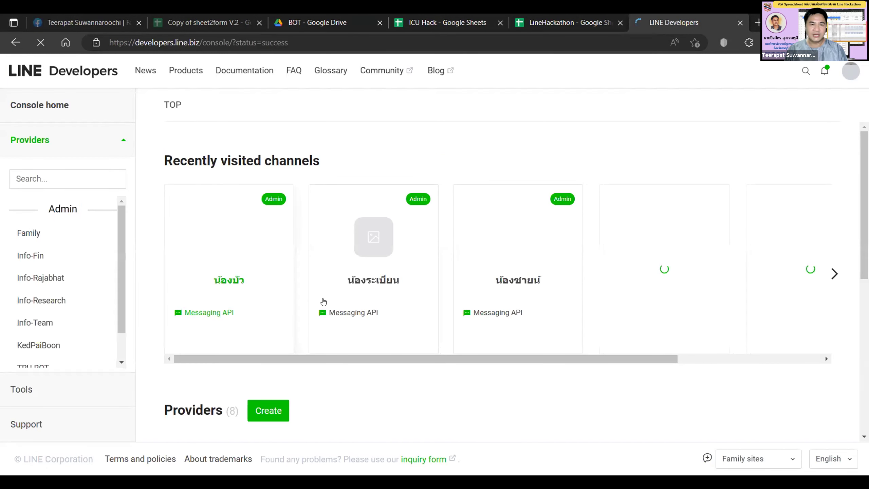
pyautogui.click(276, 258)
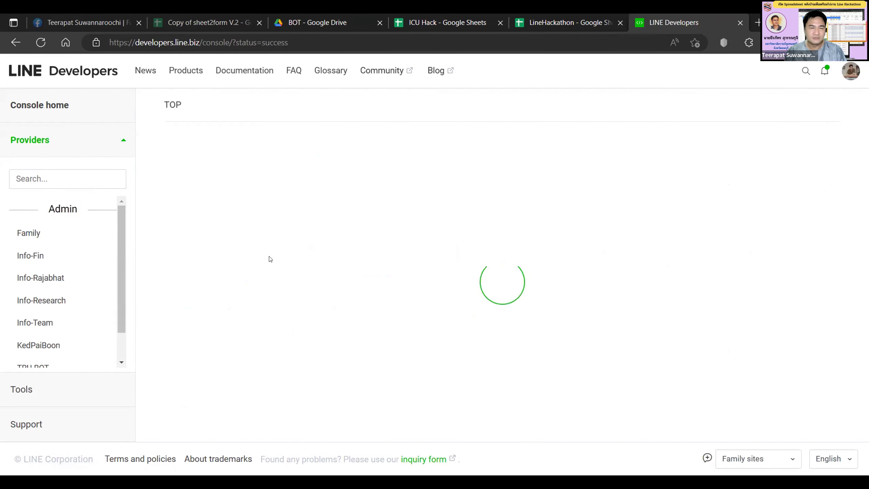
# - Copy the bot basic ID from the channel's Messaging API page, then return to ICU Hack
pyautogui.click(273, 241)
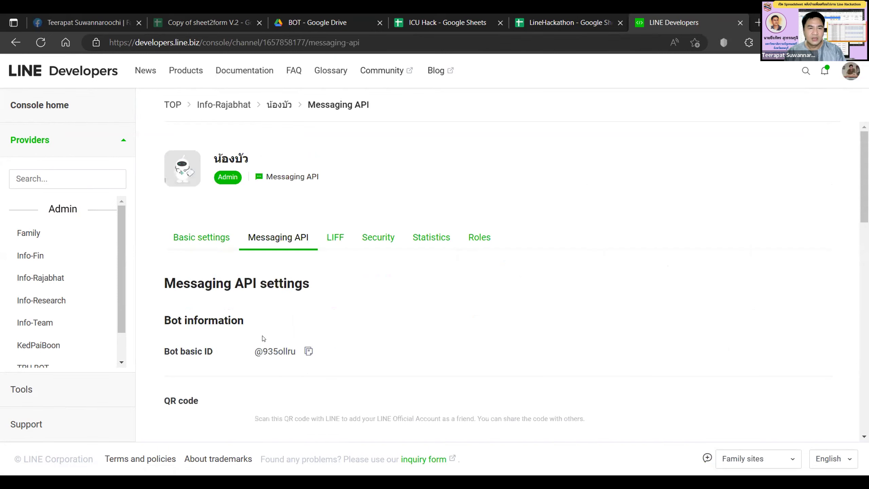
pyautogui.scroll(-5, 351, 337)
pyautogui.scroll(-2, 351, 336)
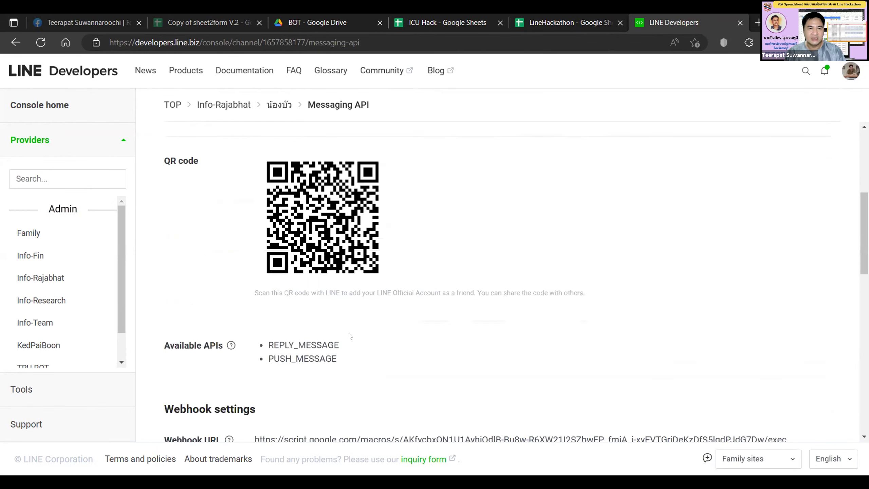
pyautogui.scroll(2, 236, 198)
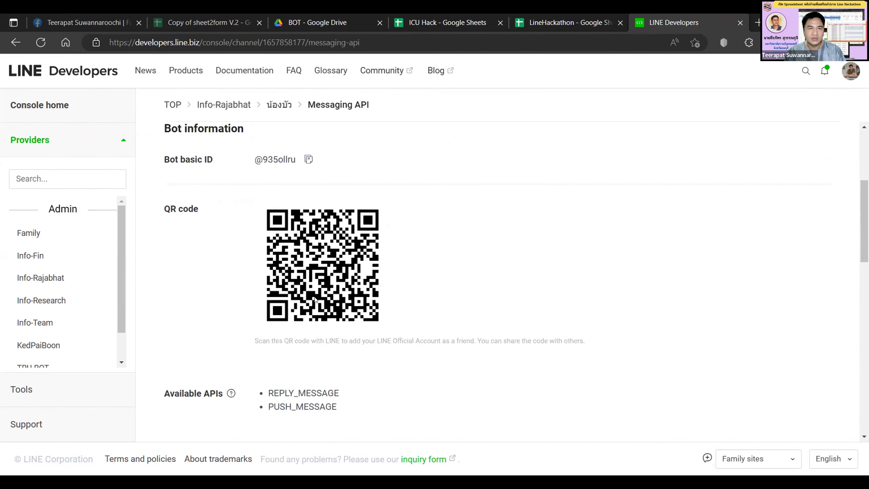
pyautogui.click(308, 160)
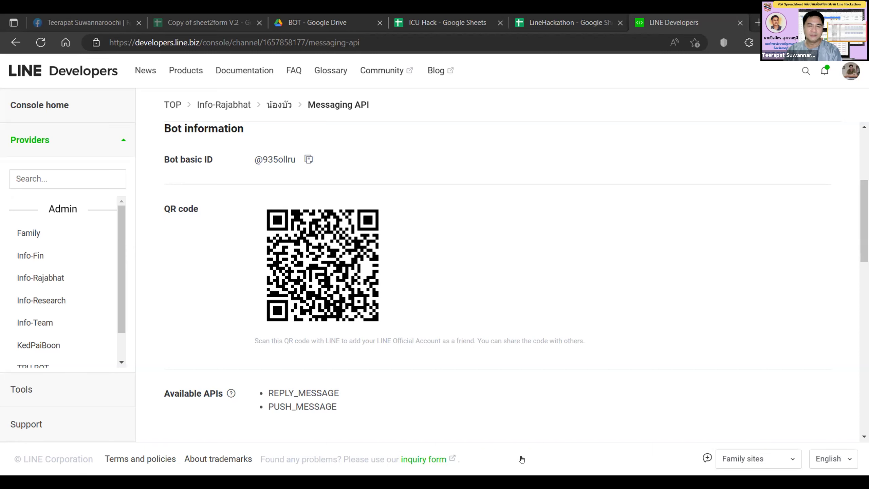
pyautogui.hotkey('ctrl', 'shift', 'Tab')
pyautogui.hotkey('ctrl', 'shift', 'Tab')
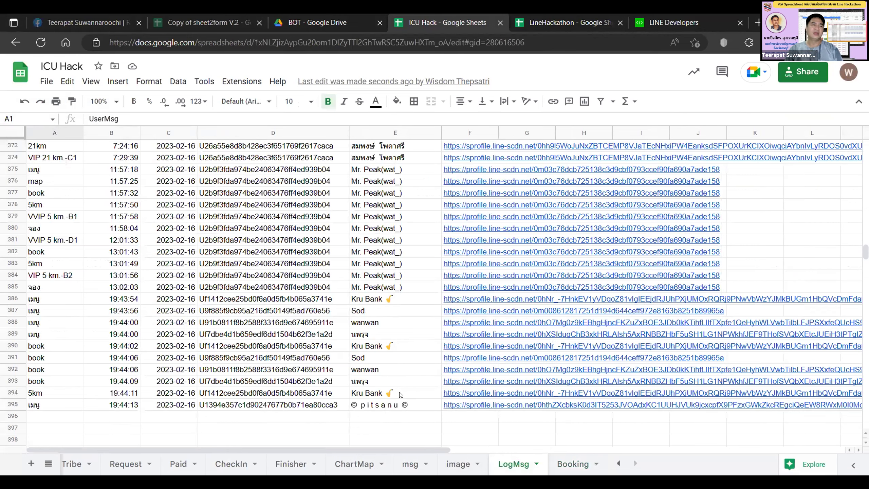
# - Scroll LogMsg to its newest messages, then bring up the Booking sheet's data
pyautogui.scroll(-4, 400, 394)
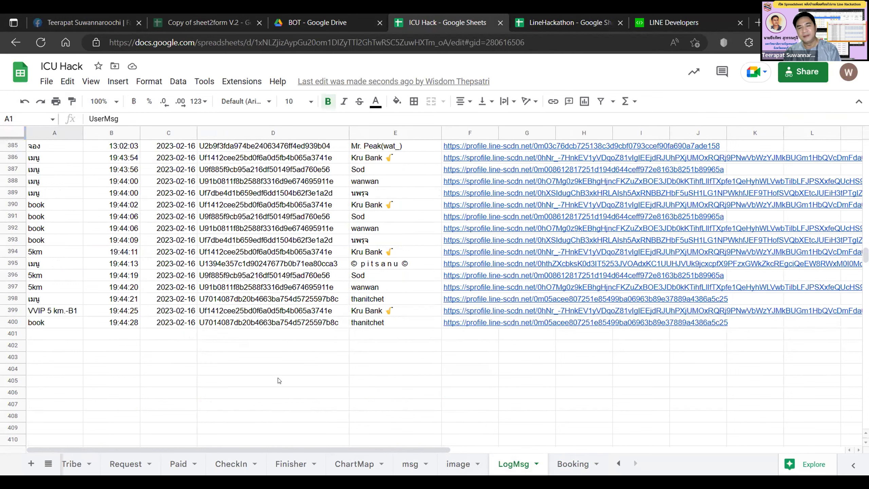
pyautogui.click(560, 461)
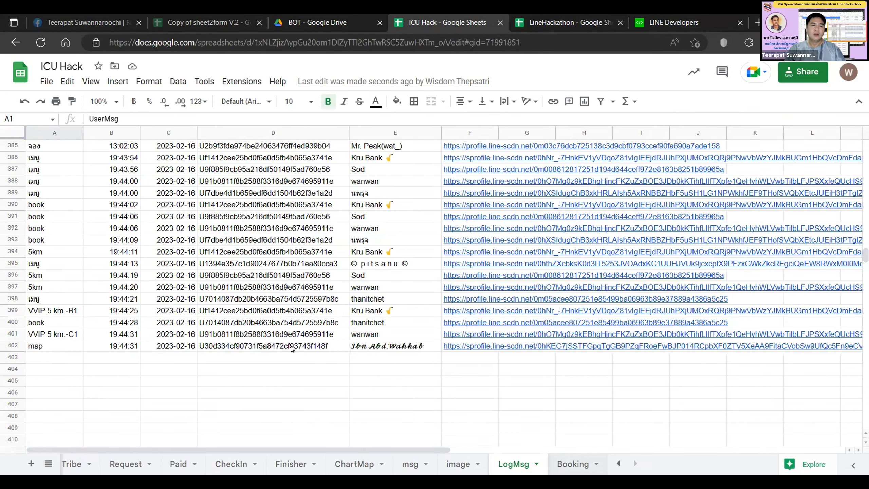
pyautogui.hotkey('ctrl', 'shift', 'pagedown')
# - Fill row 20's Booking formulas, extended across to column CW, down through row 28
pyautogui.scroll(-7, 219, 322)
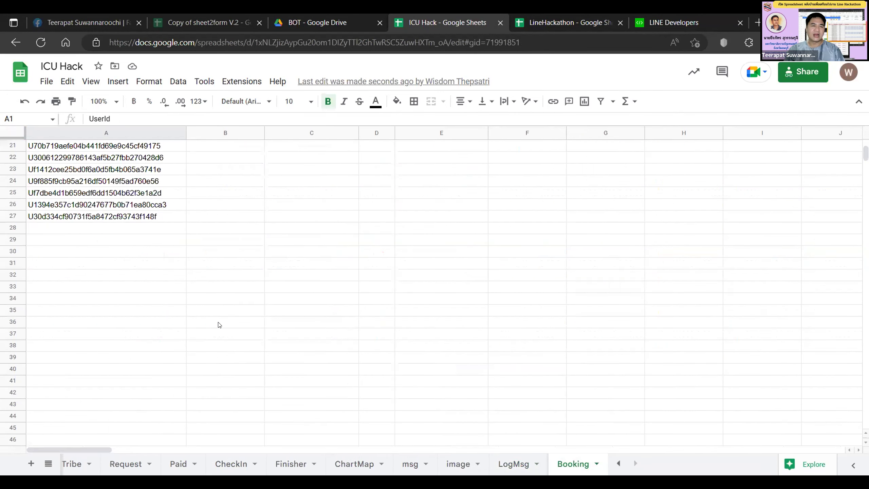
pyautogui.scroll(3, 219, 324)
pyautogui.keyDown('shift'); pyautogui.click(219, 325); pyautogui.keyUp('shift')
pyautogui.hotkey('ctrl', 'shift', 'Right')
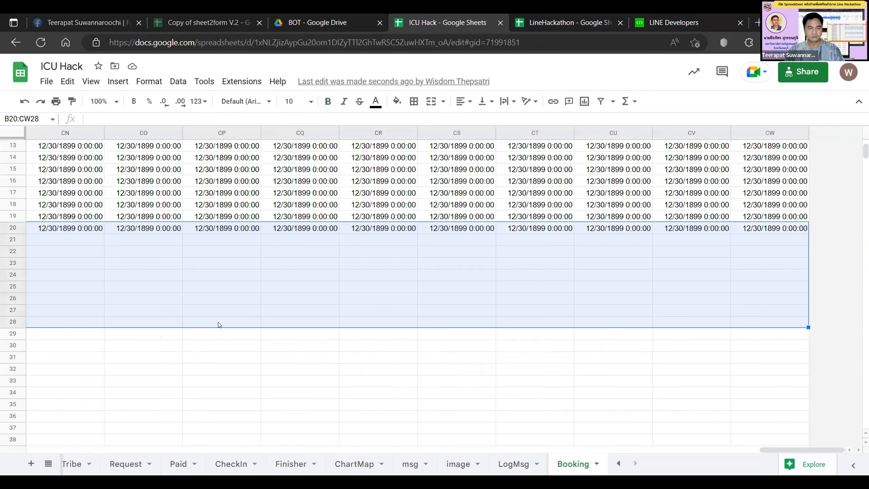
pyautogui.hotkey('ctrl', 'z')
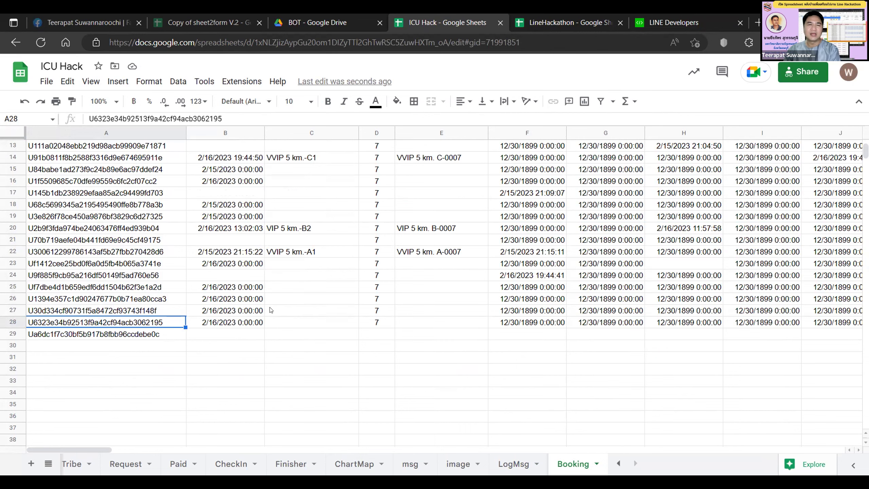
pyautogui.scroll(3, 290, 315)
pyautogui.scroll(2, 289, 315)
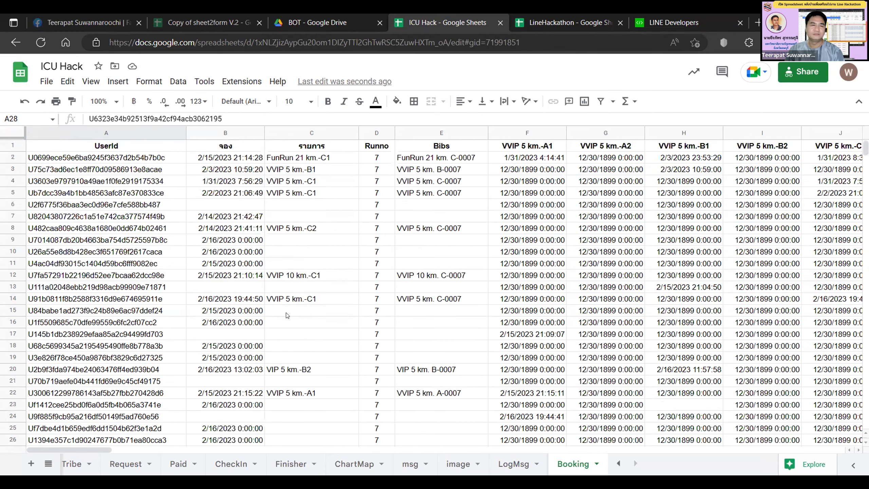
pyautogui.scroll(-3, 287, 316)
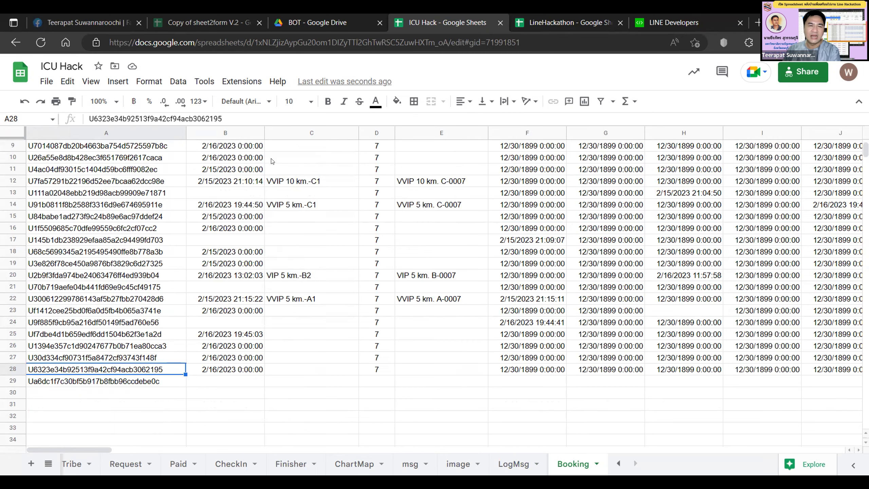
# - Check the sender of the LogMsg message in row 420, then return to Booking
pyautogui.scroll(2, 310, 351)
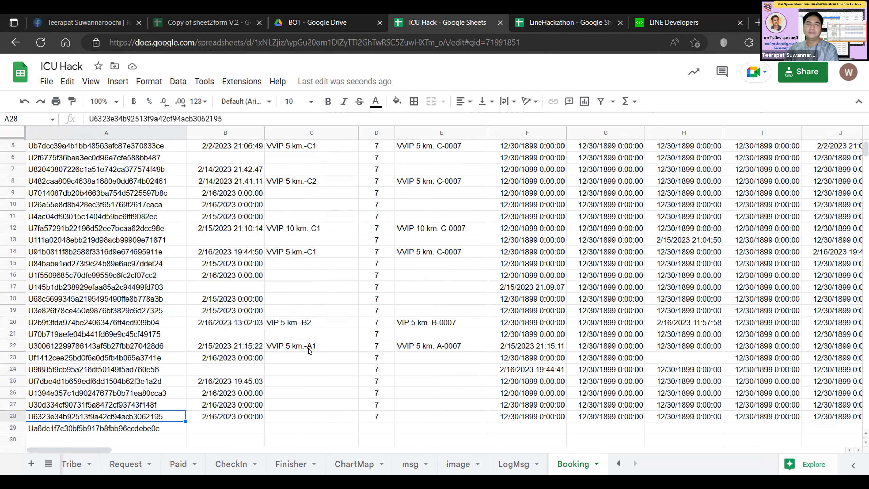
pyautogui.scroll(2, 310, 351)
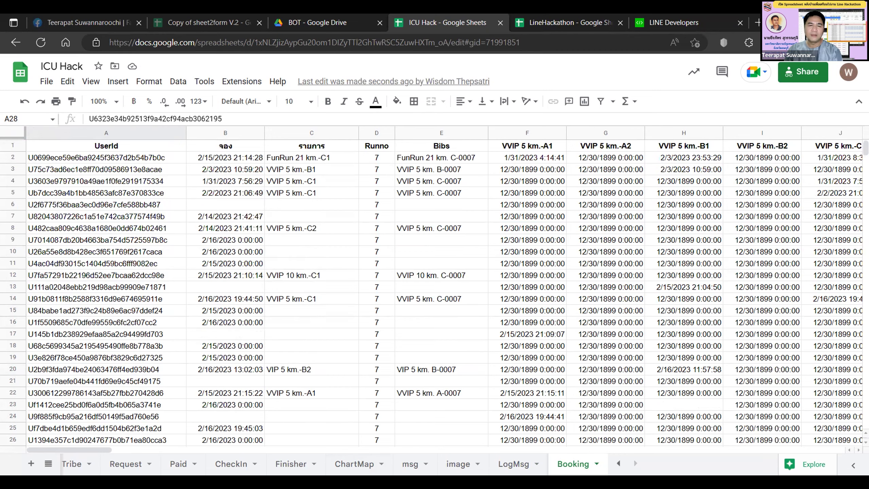
pyautogui.click(519, 469)
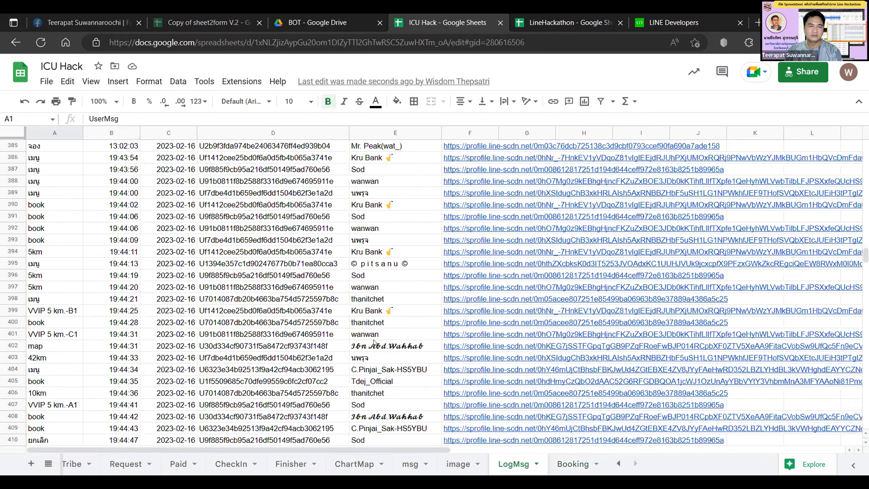
pyautogui.scroll(-3, 375, 342)
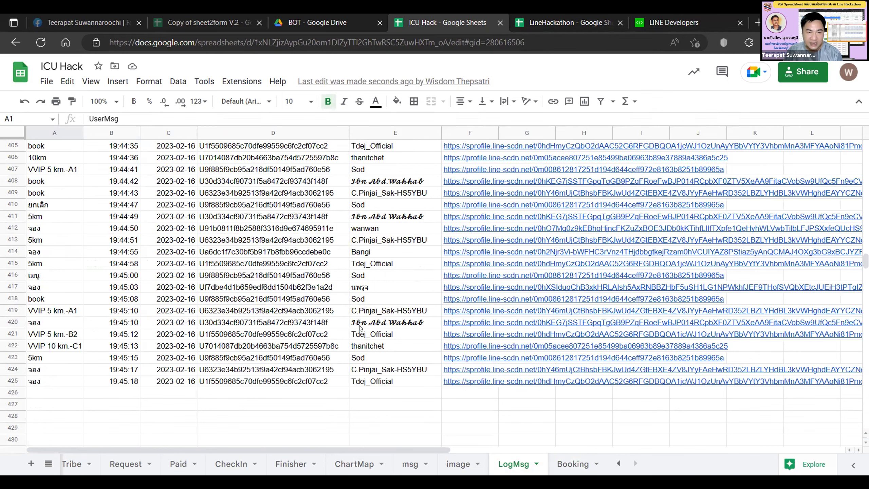
pyautogui.click(380, 323)
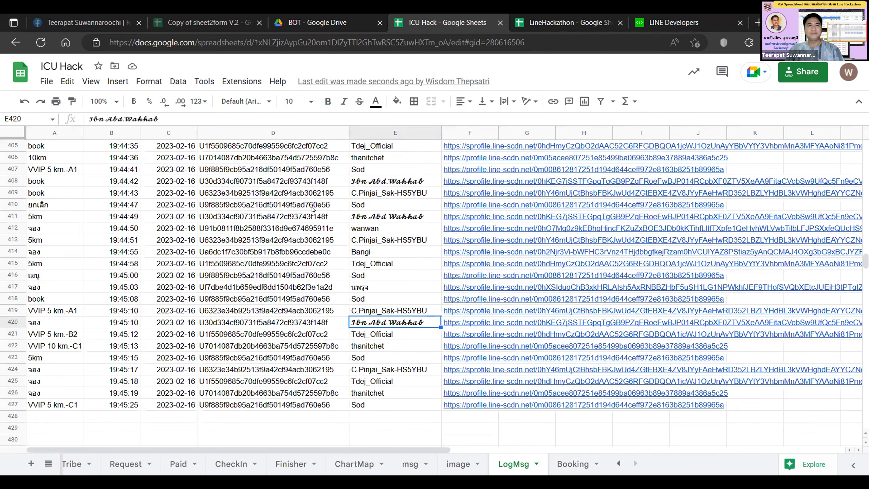
pyautogui.hotkey('ctrl', 'shift', 'pagedown')
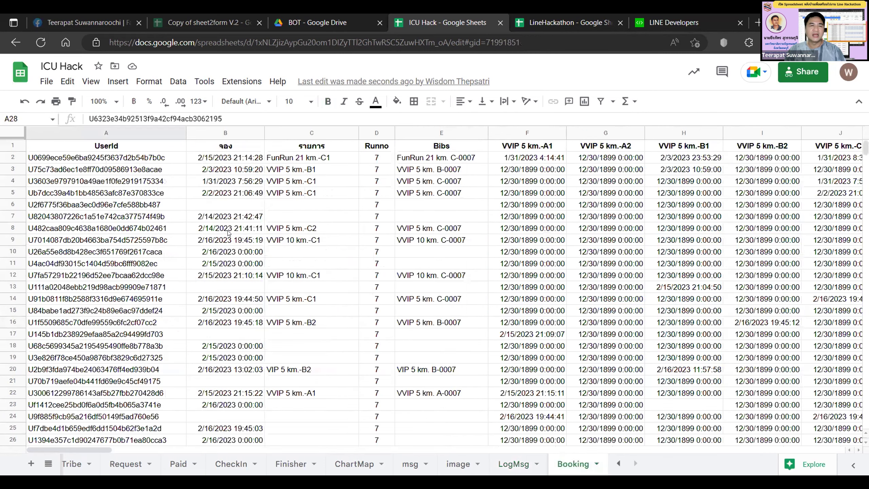
# - Move to Booking cell B24 to read its IF/MAXIFS formula
pyautogui.scroll(-5, 229, 233)
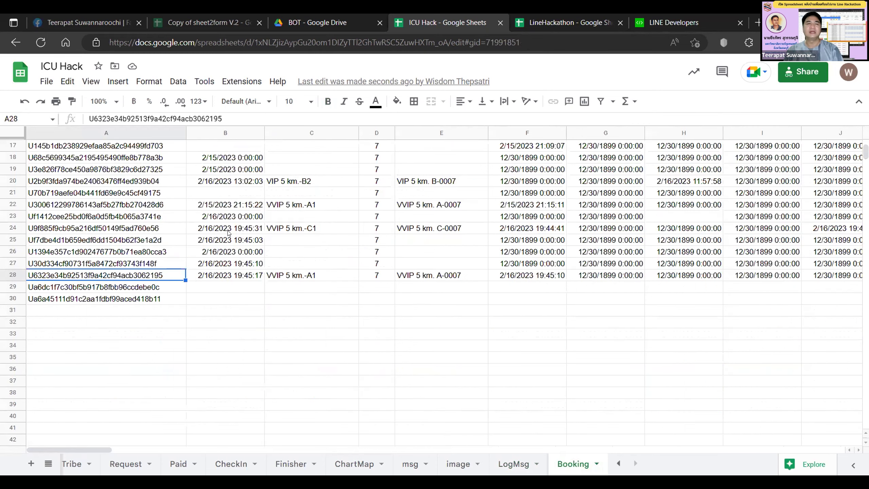
pyautogui.press('Up')
pyautogui.press('Up')
pyautogui.press('Up')
pyautogui.press('Right')
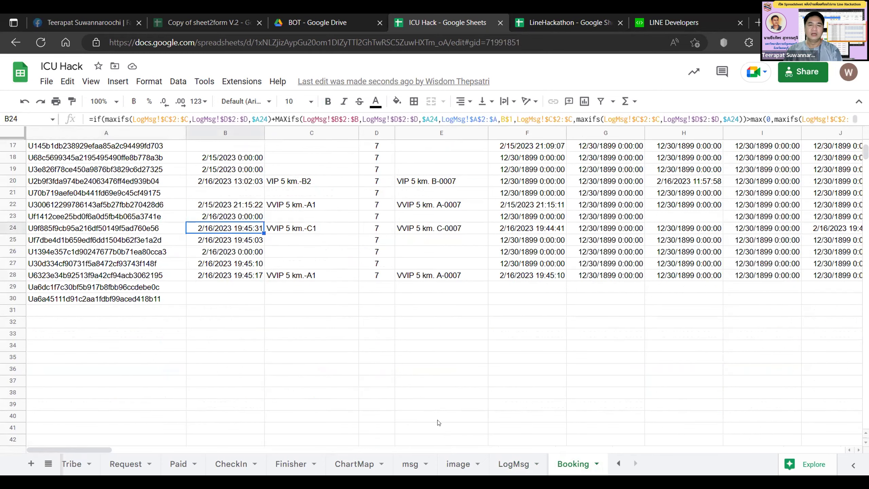
pyautogui.scroll(3, 250, 394)
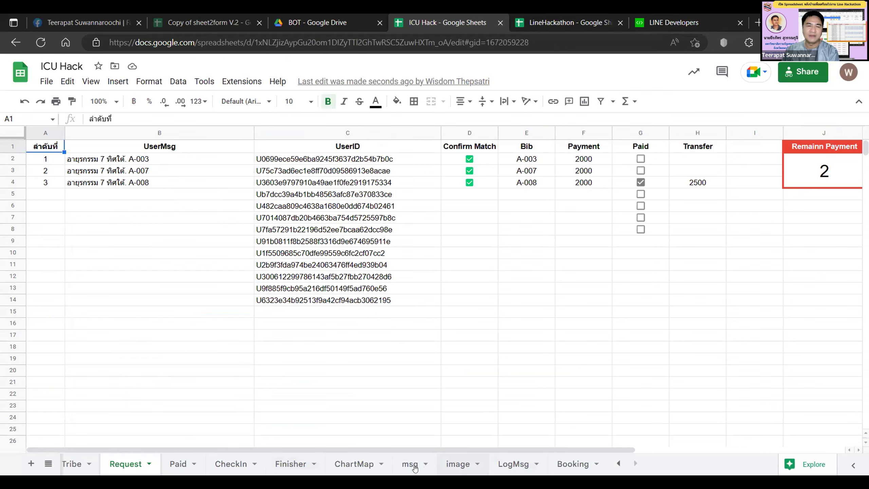
# - View the ChartMap seat chart, then go back to the Booking sheet
pyautogui.click(356, 461)
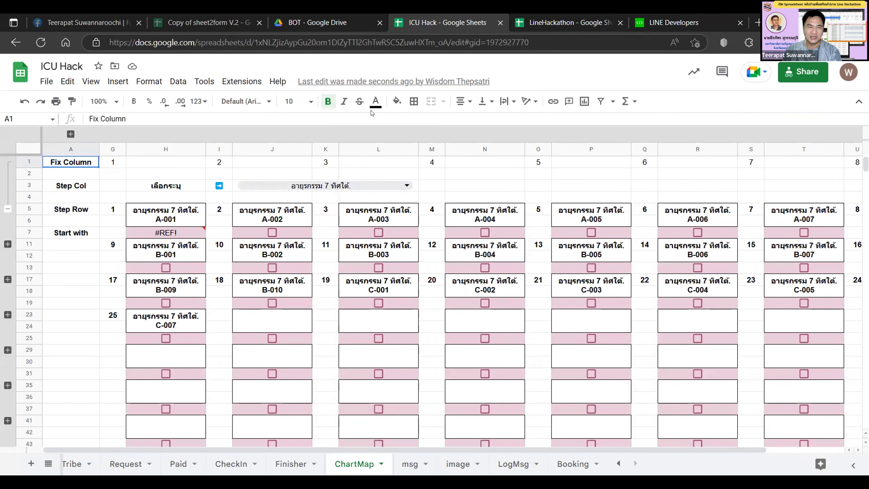
pyautogui.click(555, 471)
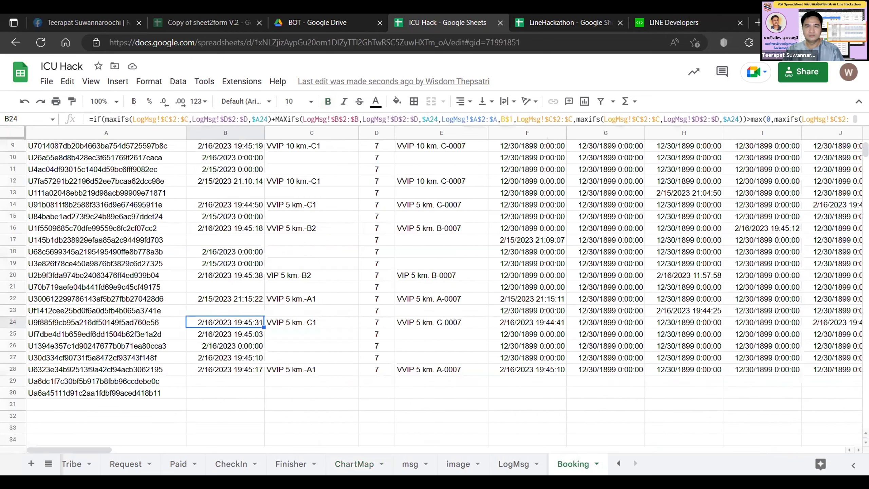
# - Select Booking cells B26:K30 and extend the selection to the last booking column CW
pyautogui.click(225, 393)
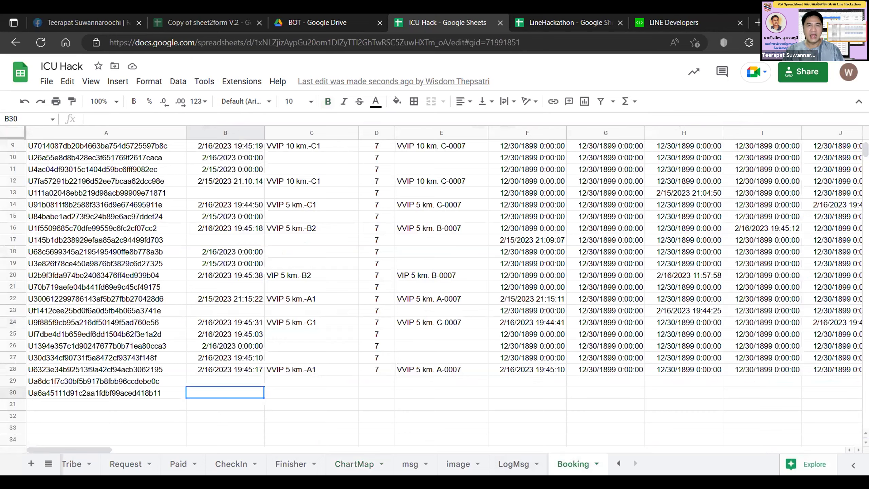
pyautogui.hotkey('shift', 'Up')
pyautogui.hotkey('shift', 'Up')
pyautogui.hotkey('shift', 'Up')
pyautogui.hotkey('shift', 'Right')
pyautogui.hotkey('shift', 'Right')
pyautogui.hotkey('shift', 'Right')
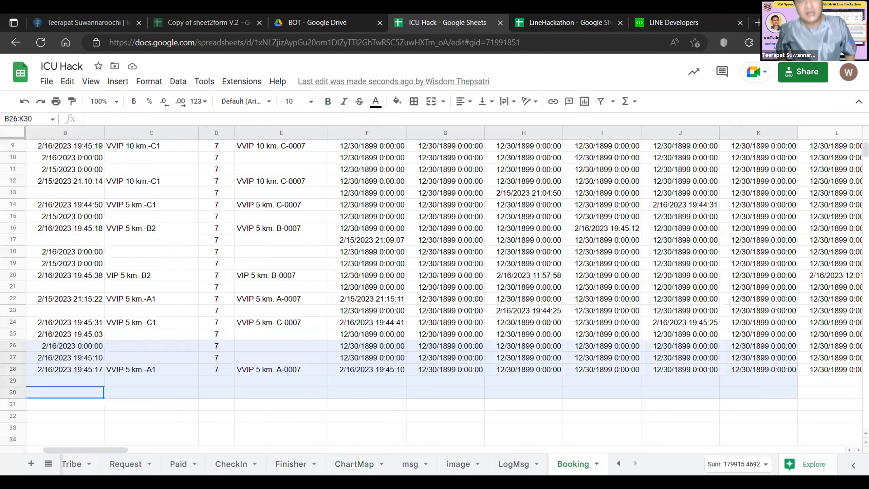
pyautogui.hotkey('ctrl', 'shift', 'Right')
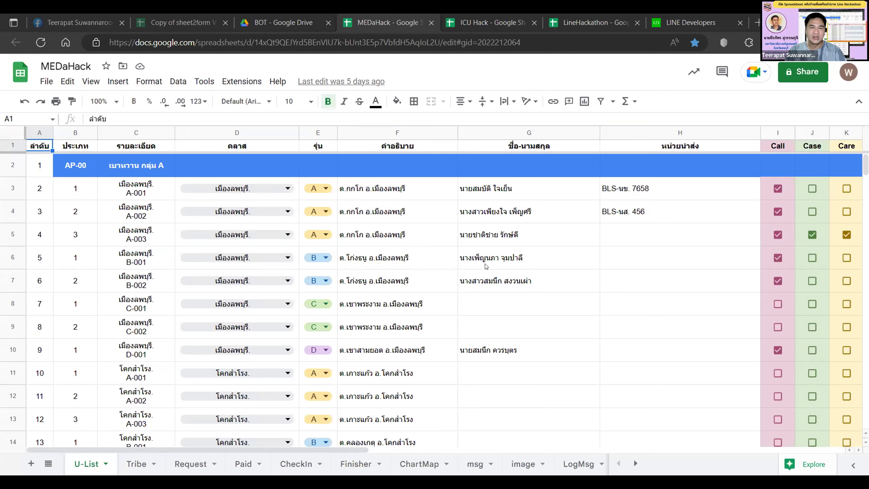
# - Inspect the description in MEDaHack U-List cell F6, then switch back to ICU Hack
pyautogui.click(368, 263)
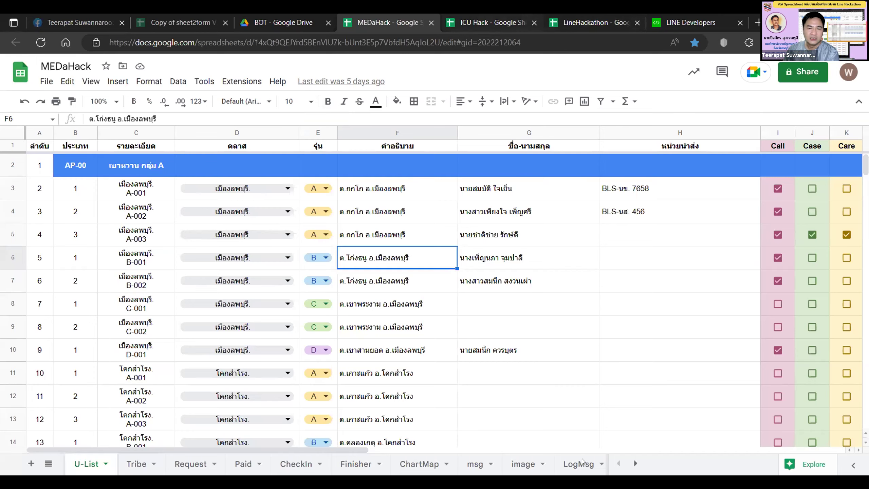
pyautogui.hotkey('ctrl', 'Tab')
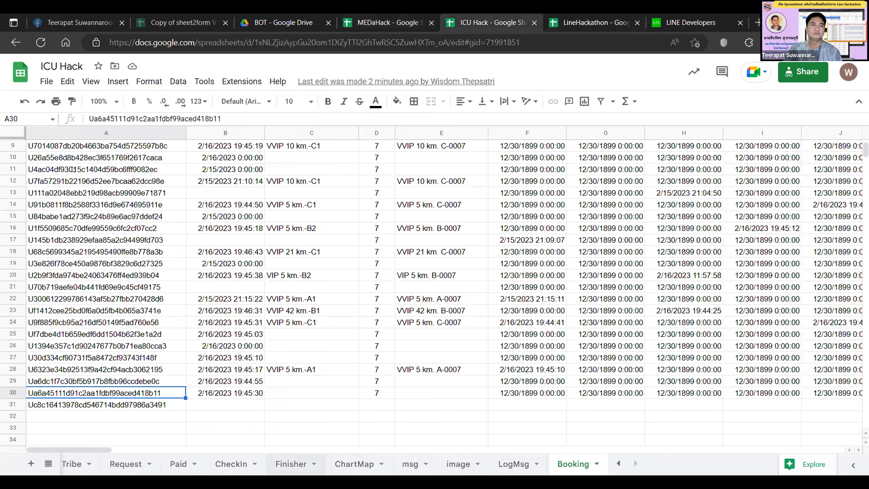
# - Scroll through the class rows of ICU Hack's U-List sheet, then switch to LineHackathon
pyautogui.hotkey('ctrl', 'shift', 'pagedown')
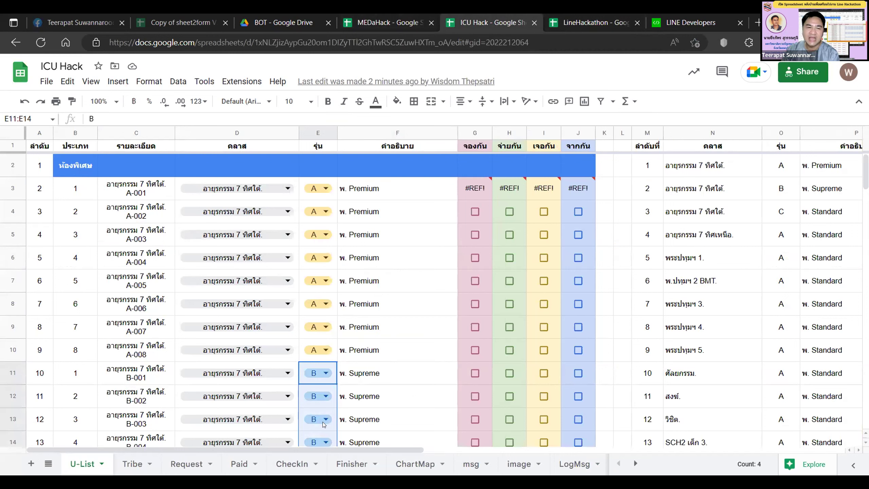
pyautogui.scroll(-5, 321, 410)
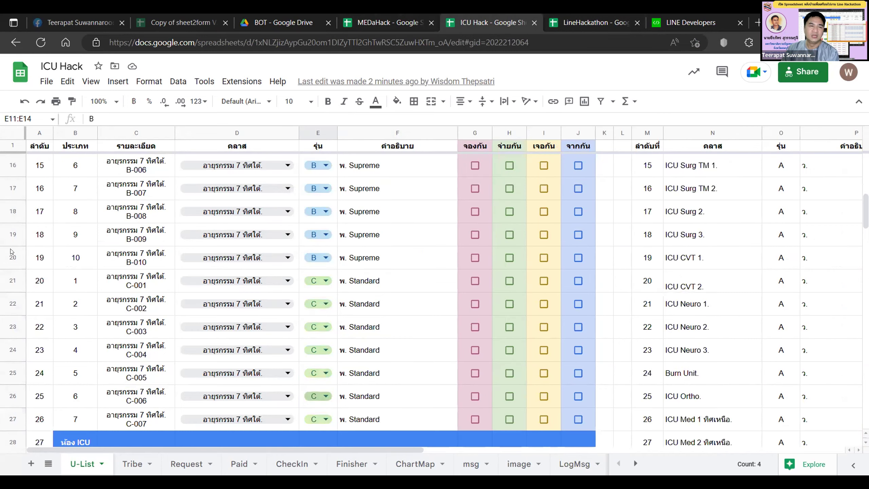
pyautogui.scroll(-3, 75, 257)
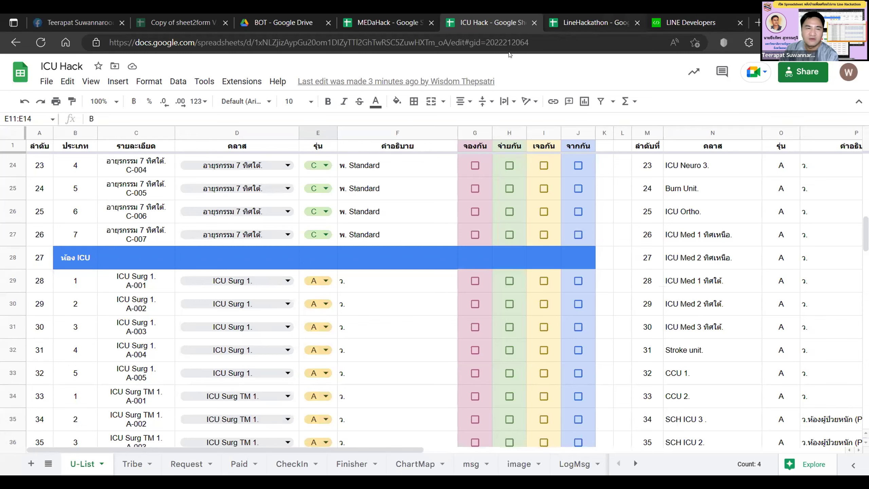
pyautogui.hotkey('ctrl', 'Tab')
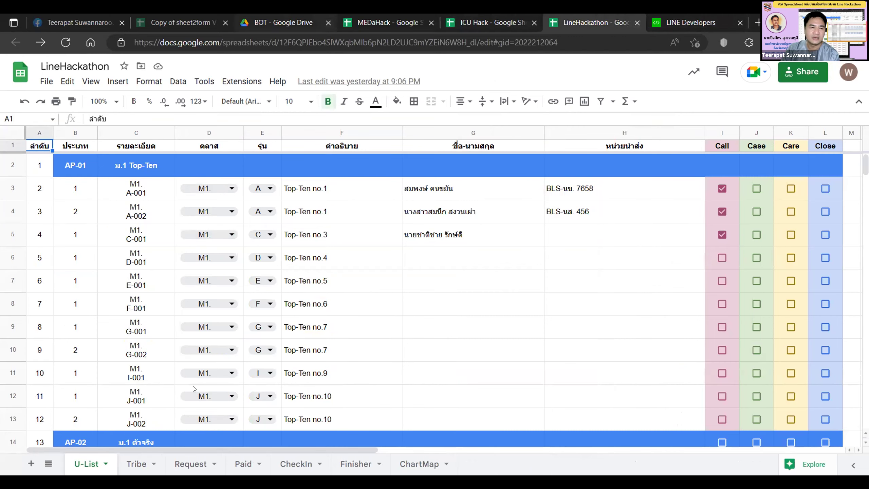
# - Go to the BOT folder in Drive and double-click LineHack to open it
pyautogui.hotkey('ctrl', '3')
pyautogui.click(196, 322)
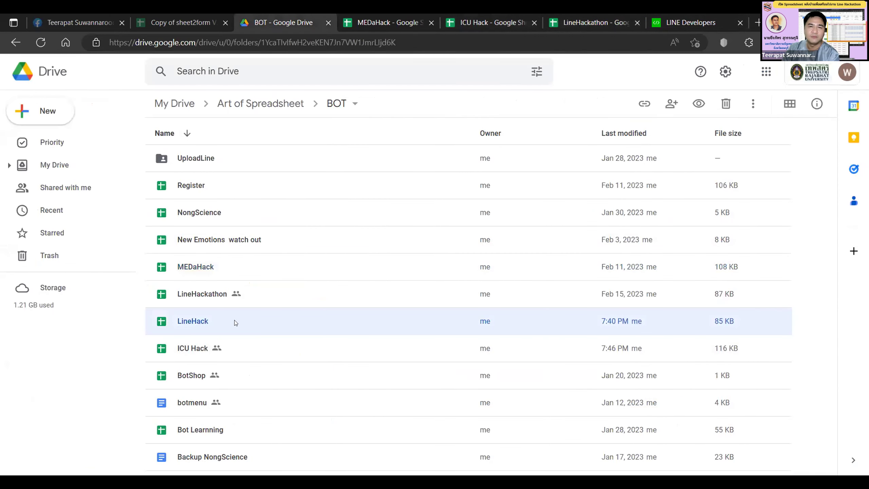
pyautogui.doubleClick(234, 321)
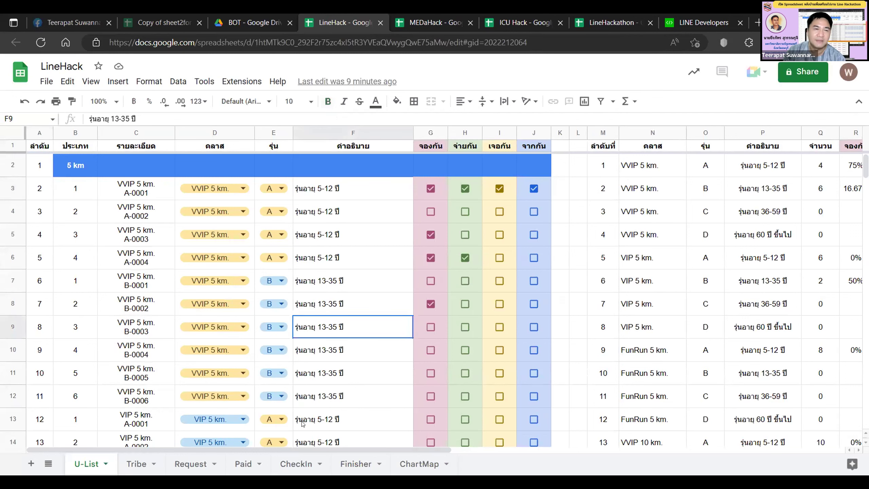
# - Bring up the LineHackathon copy's U-List showing the AP-01 and AP-02 groups
pyautogui.click(302, 406)
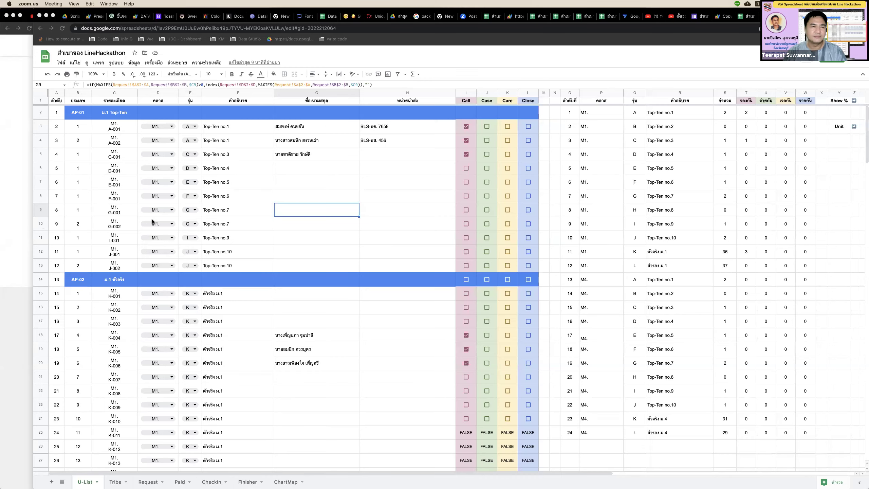
# - Zoom the browser page in to 150%
pyautogui.click(242, 220)
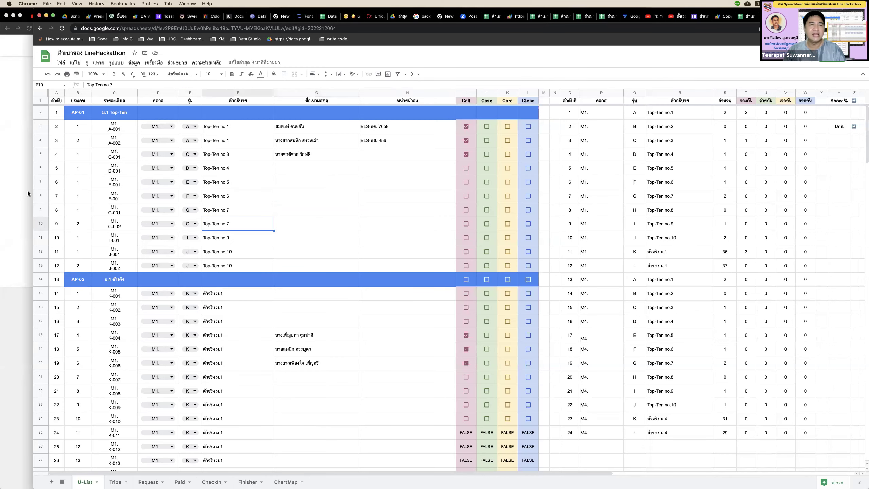
pyautogui.moveTo(31, 192); pyautogui.dragTo(0, 193)
pyautogui.click(863, 29)
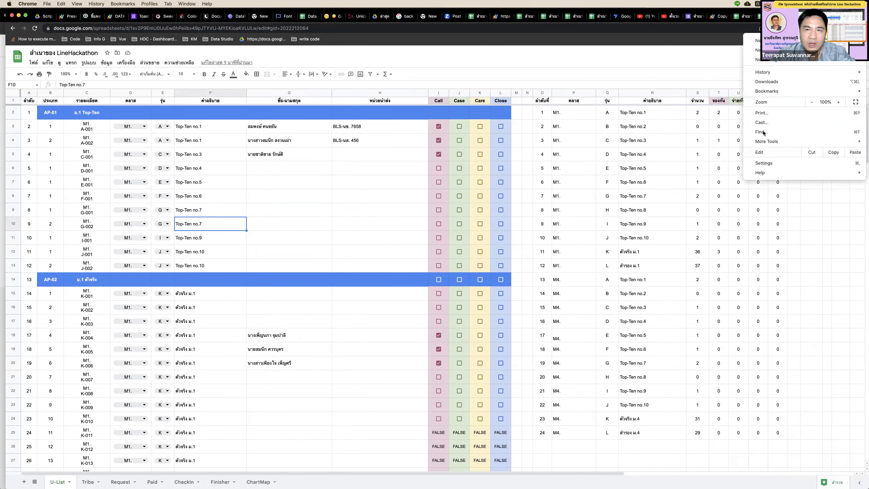
pyautogui.click(841, 101)
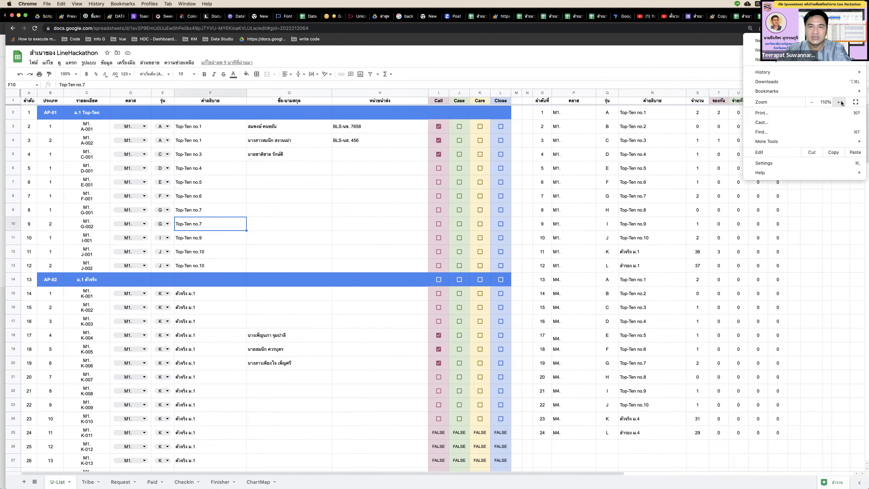
pyautogui.click(839, 102)
pyautogui.click(839, 102)
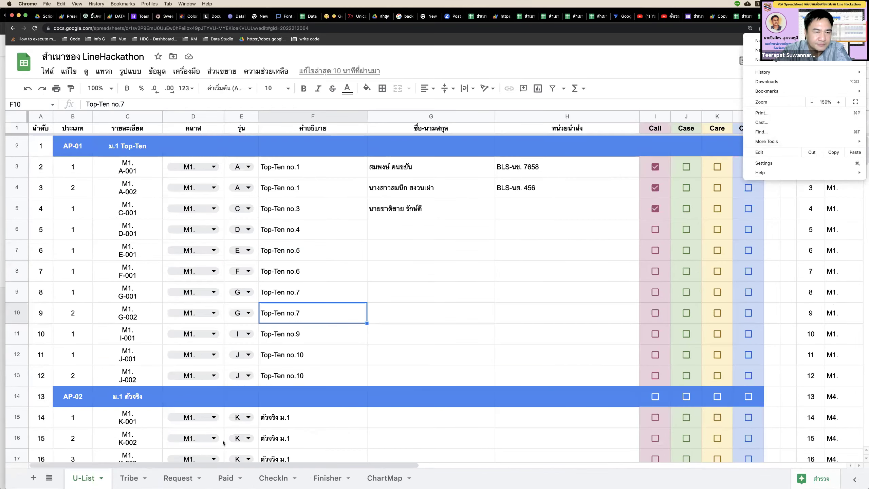
# - Switch to the Tribe sheet showing the M1./M4. classes and categories AP-01 to AP-06
pyautogui.click(130, 482)
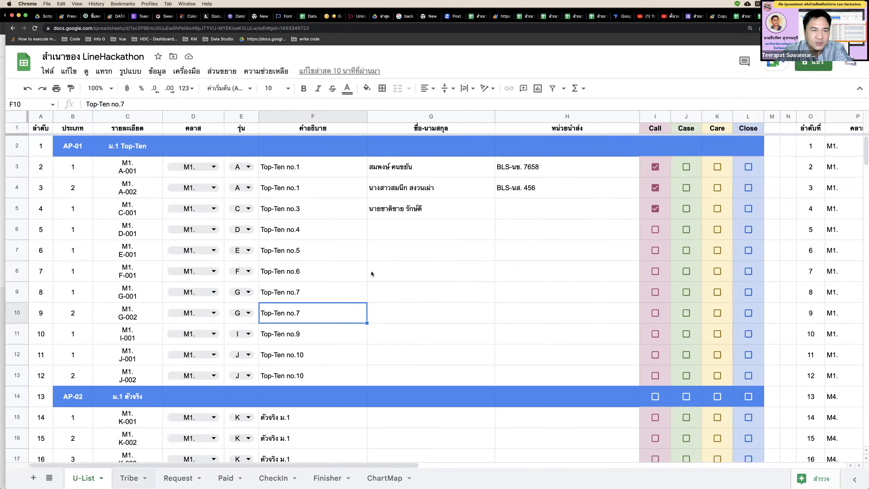
pyautogui.hotkey('alt', 'Down')
pyautogui.click(373, 223)
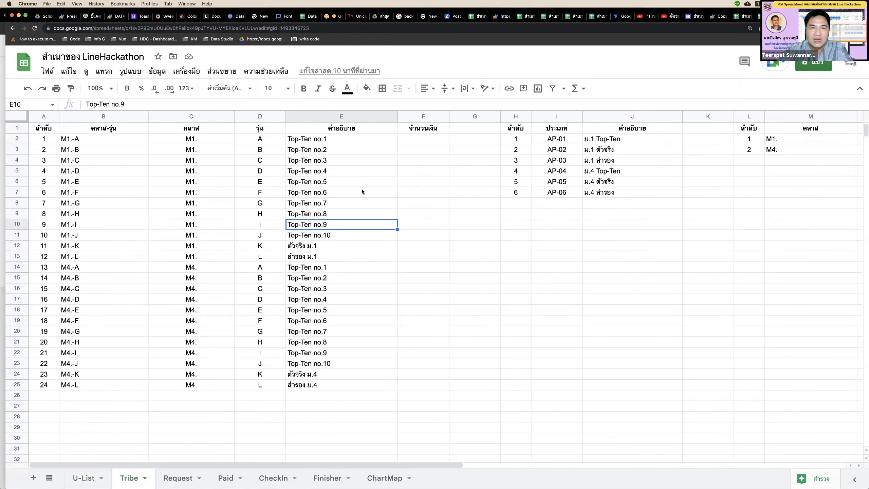
pyautogui.click(367, 172)
pyautogui.click(333, 204)
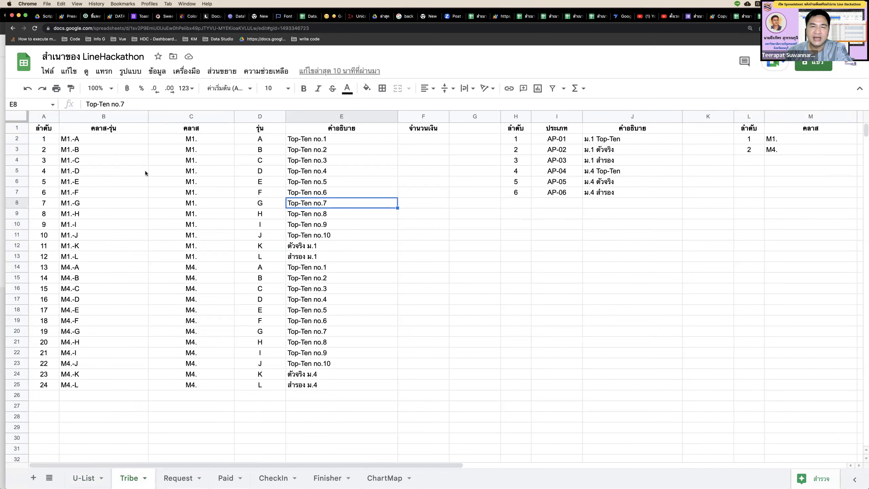
pyautogui.moveTo(632, 116)
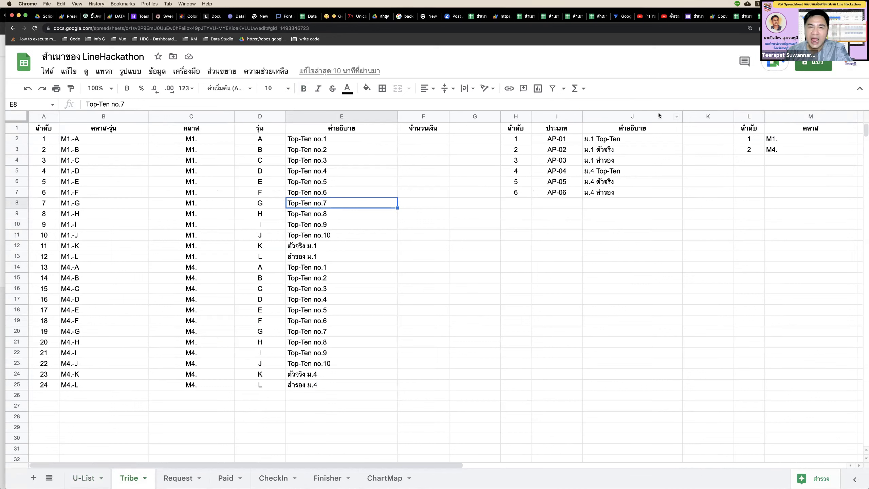
pyautogui.click(659, 116)
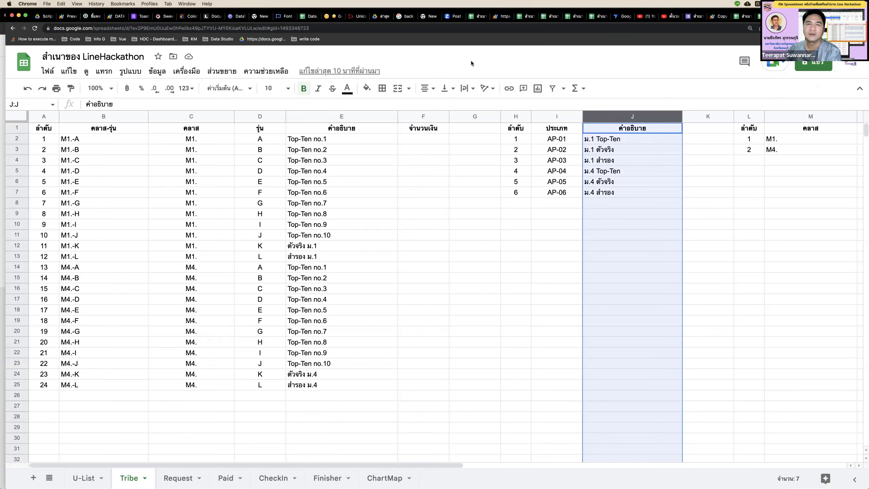
pyautogui.click(630, 139)
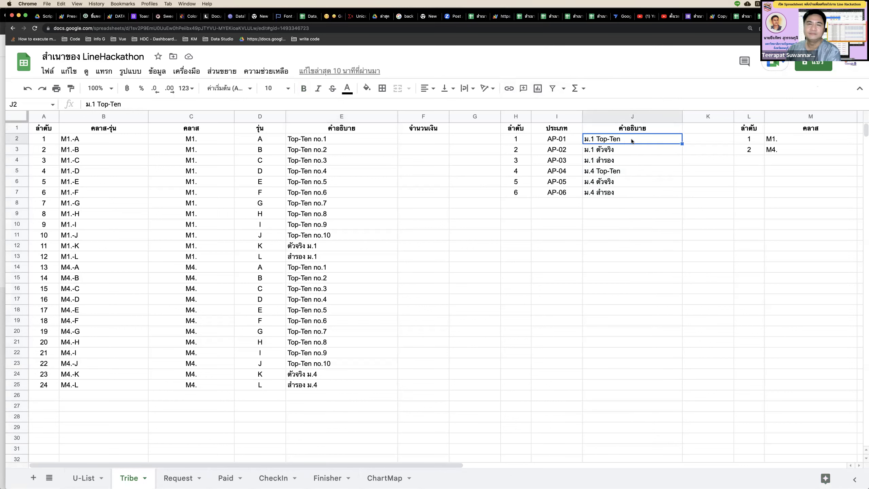
# - Relabel category J2 as เบาหวาน
pyautogui.doubleClick(632, 141)
pyautogui.moveTo(632, 141); pyautogui.dragTo(571, 140)
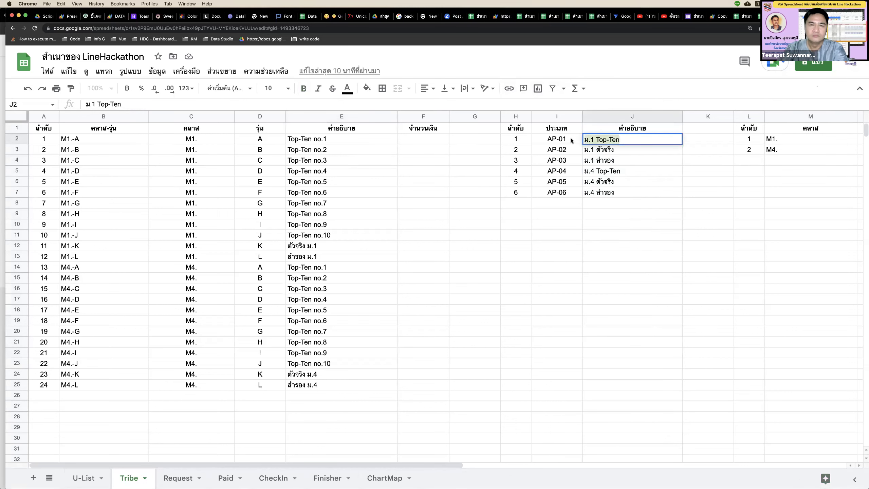
pyautogui.write('เบาหวาน')
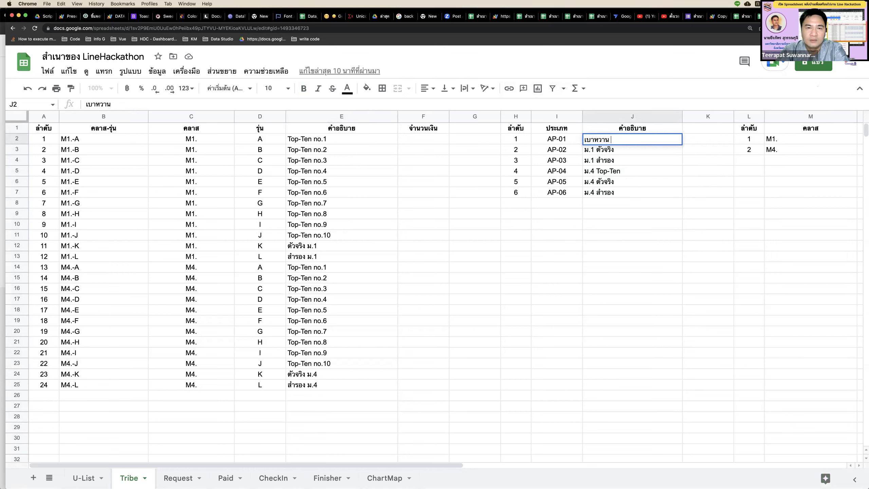
pyautogui.write('ฎ')
pyautogui.press('Return')
# - Relabel J3 and J4 as ความดันโลหิต and ไขมันในหลอดเลือด
pyautogui.write('คำวา')
pyautogui.press('BackSpace')
pyautogui.press('BackSpace')
pyautogui.press('BackSpace')
pyautogui.write('คำวา')
pyautogui.press('BackSpace')
pyautogui.press('BackSpace')
pyautogui.write('วามดันโลหิ')
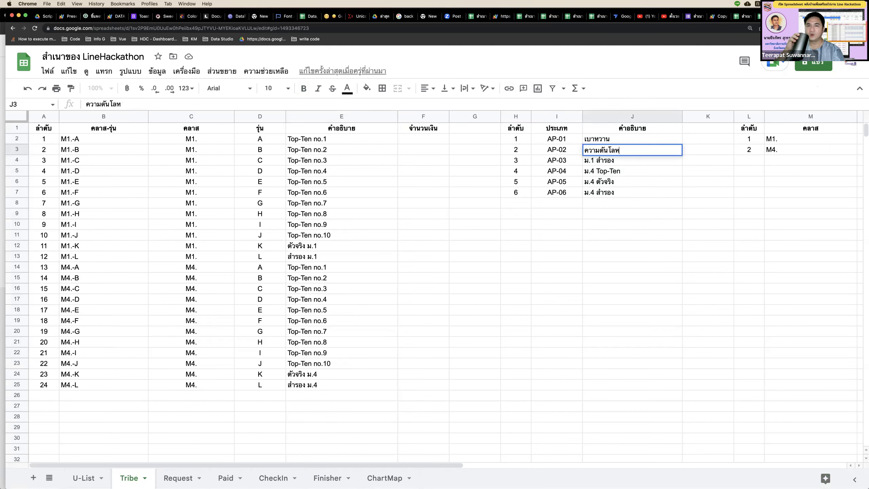
pyautogui.write('ต')
pyautogui.press('Return')
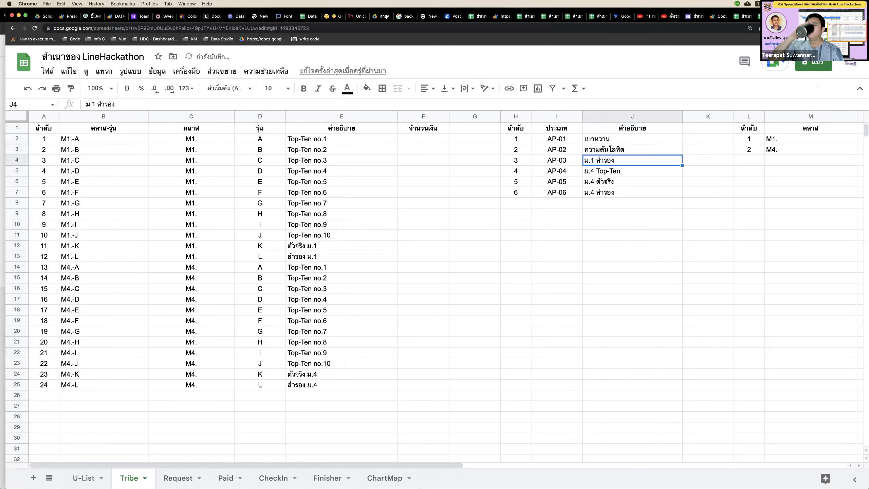
pyautogui.write('ไขมันในหลอดเลือ')
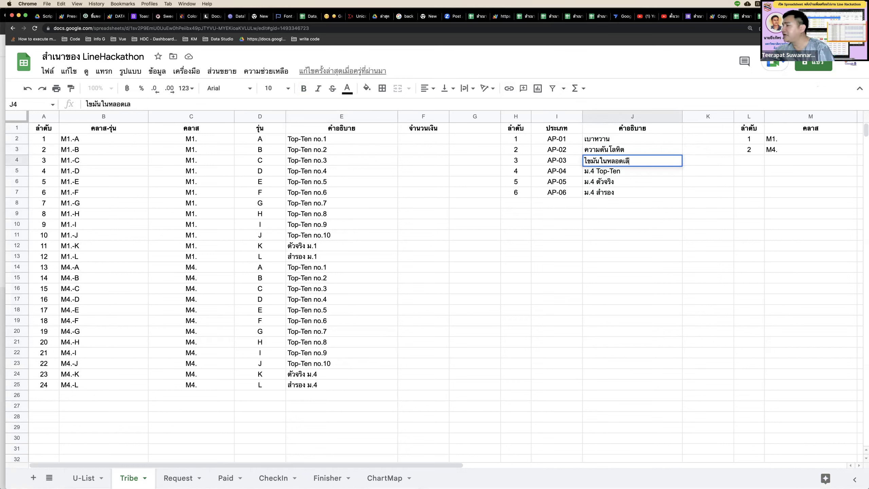
pyautogui.write('ด')
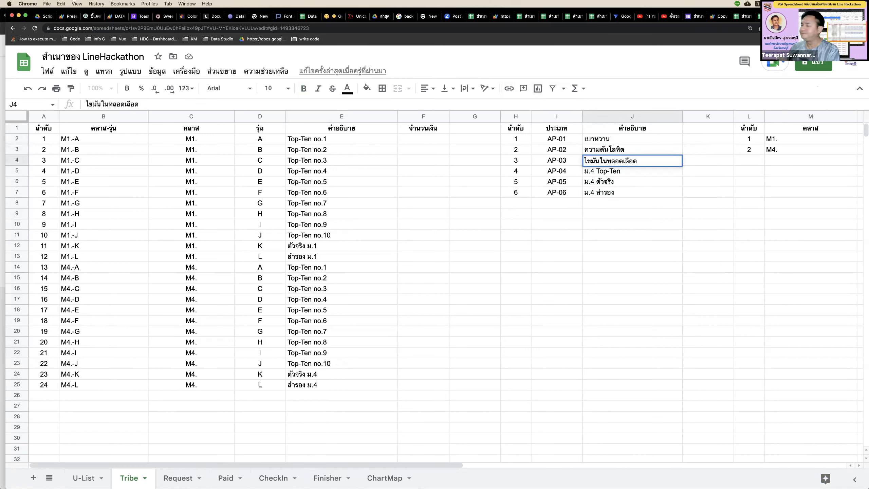
pyautogui.press('Return')
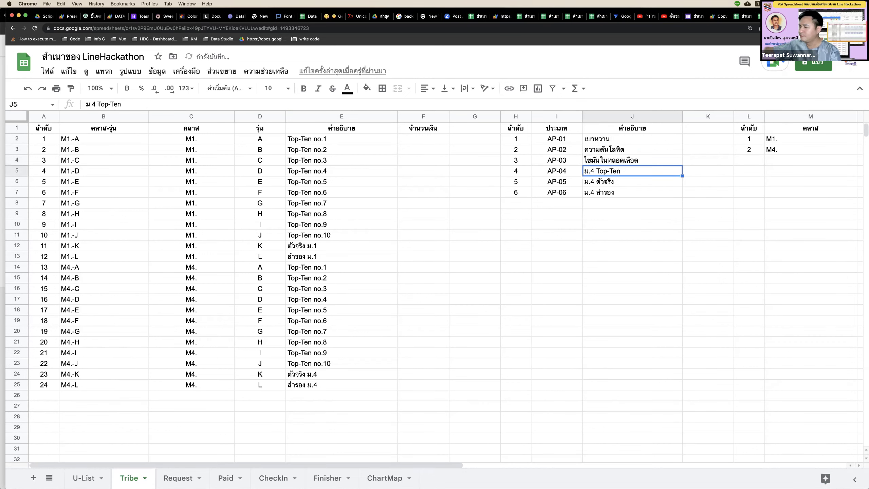
# - Clear the unused labels in J5:J9 and the AP-04 to AP-06 codes
pyautogui.moveTo(613, 215); pyautogui.dragTo(614, 171)
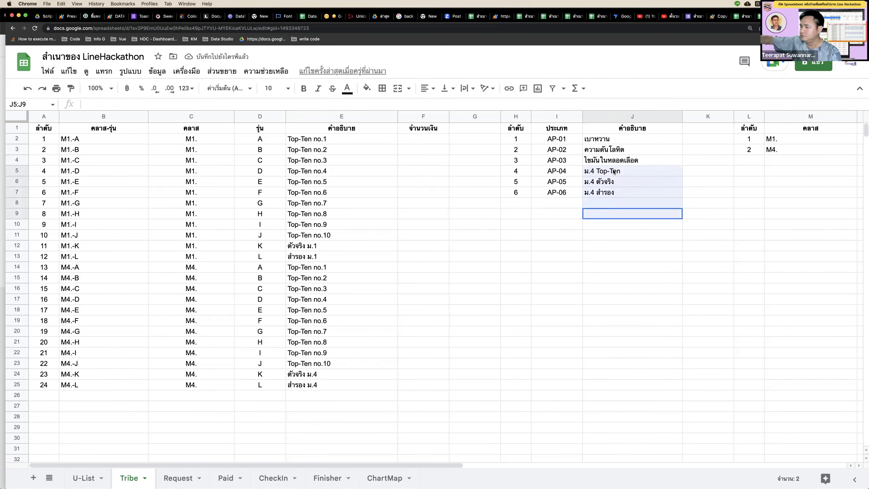
pyautogui.press('Delete')
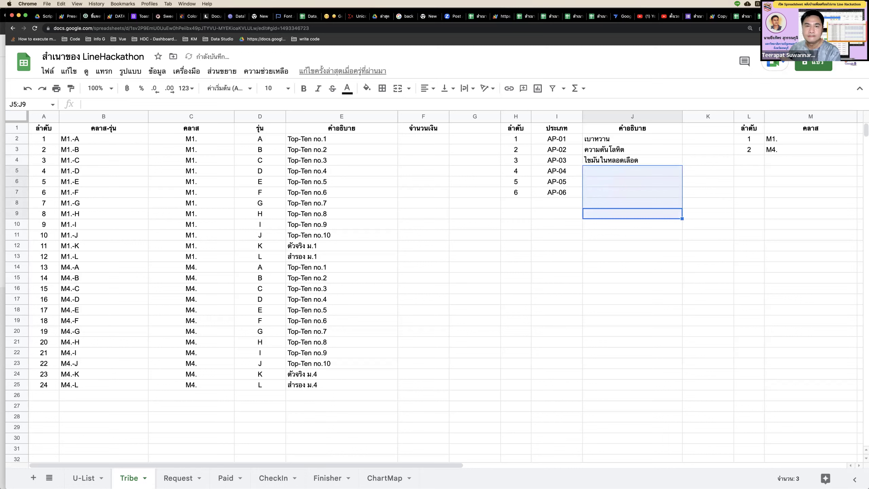
pyautogui.click(637, 245)
pyautogui.click(650, 200)
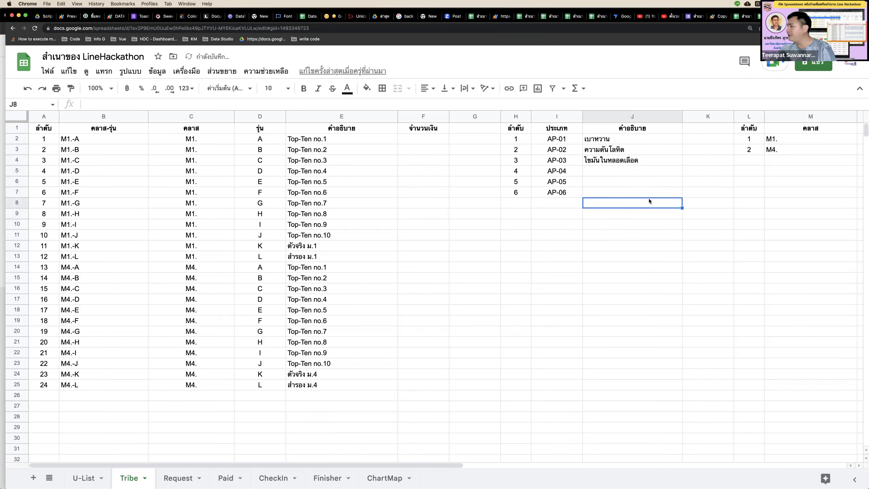
pyautogui.click(626, 179)
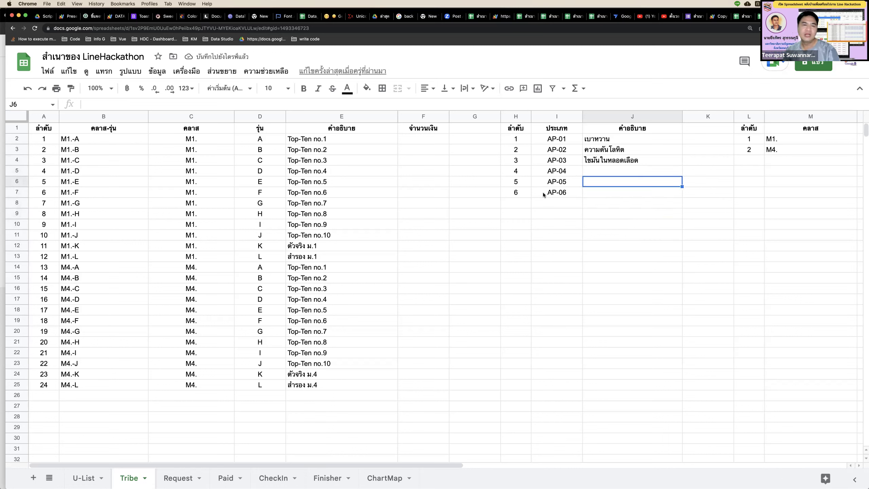
pyautogui.moveTo(566, 196); pyautogui.dragTo(566, 165)
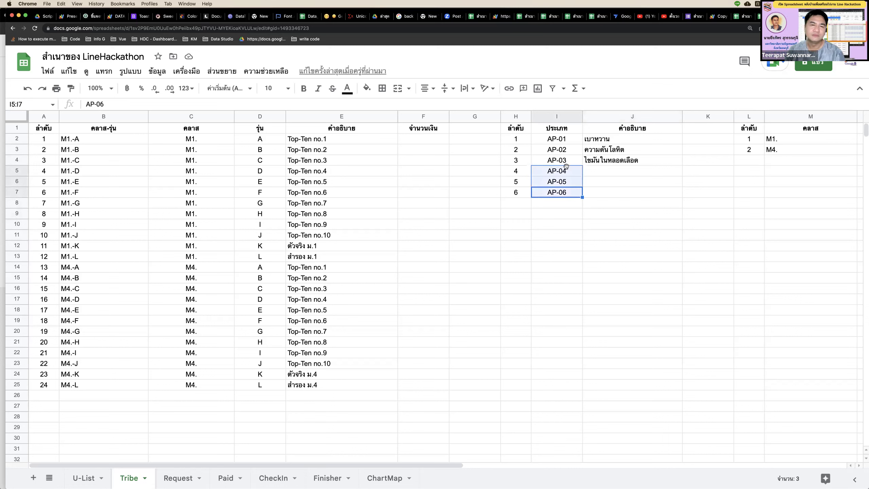
pyautogui.press('Delete')
pyautogui.click(616, 215)
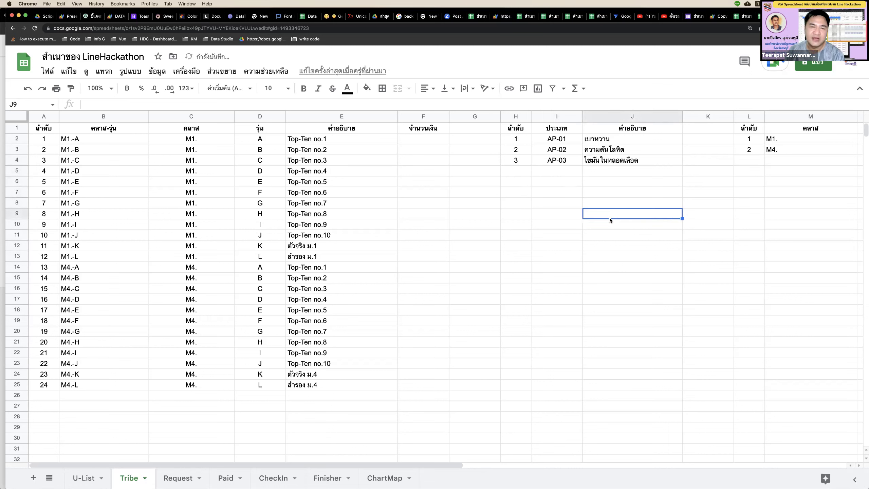
pyautogui.click(517, 118)
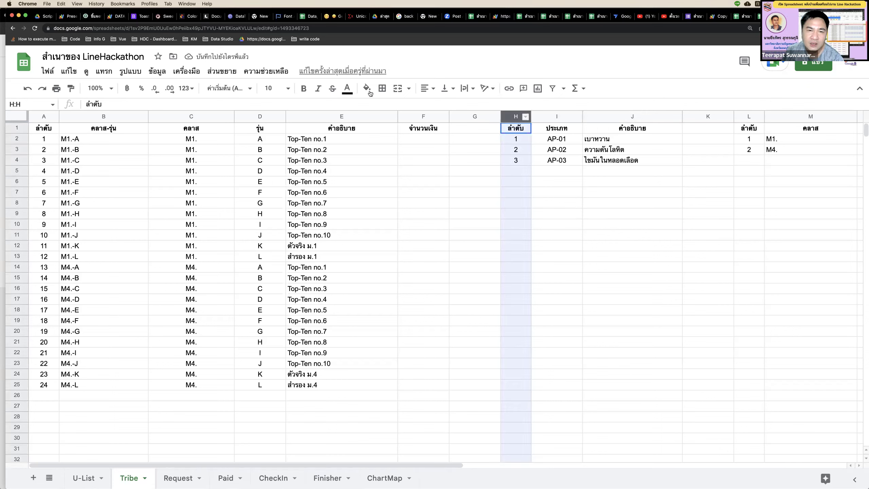
# - Fill column H light beige, check H2's SEQUENCE formula, then go to U-List
pyautogui.click(368, 90)
pyautogui.click(397, 150)
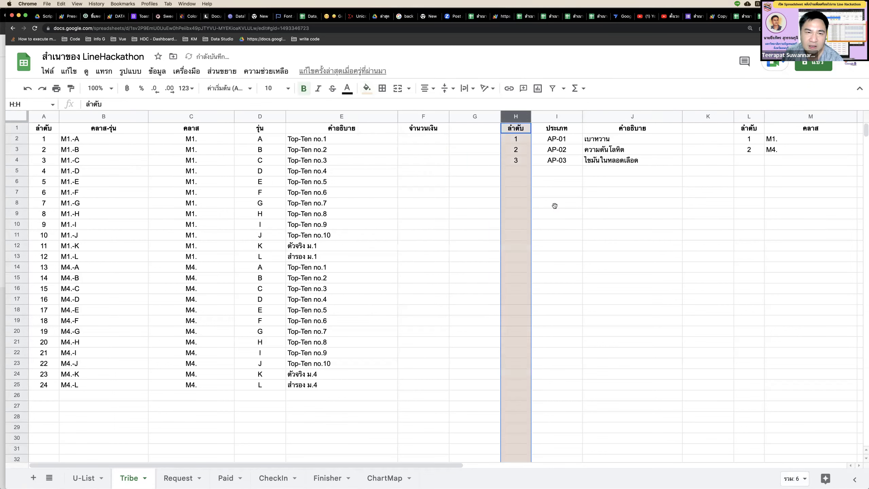
pyautogui.click(555, 205)
pyautogui.click(515, 139)
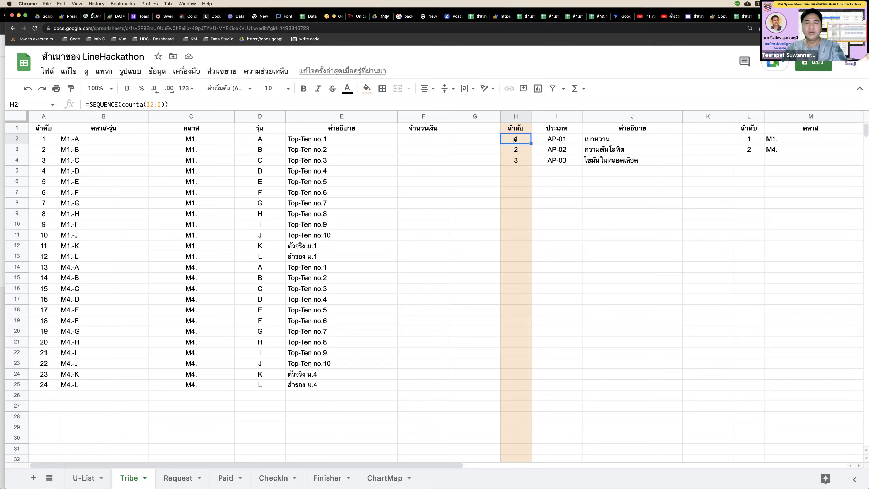
pyautogui.click(79, 478)
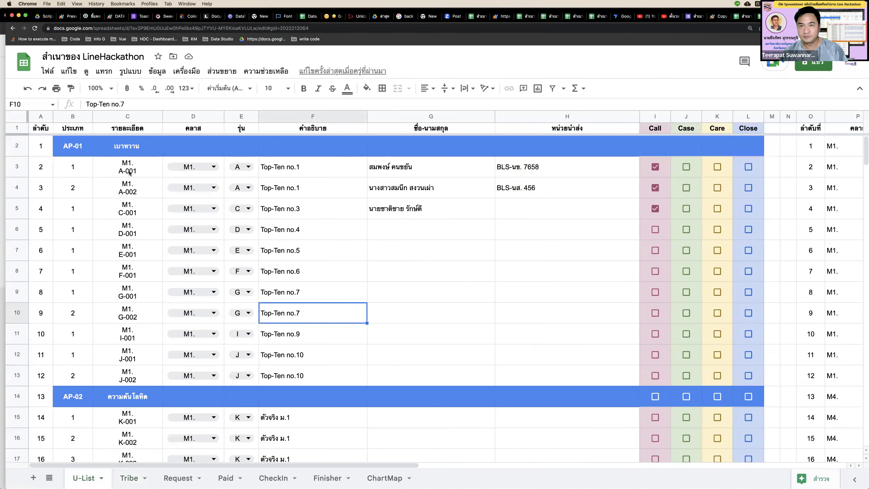
pyautogui.click(117, 151)
pyautogui.click(129, 401)
pyautogui.scroll(-1, 142, 375)
pyautogui.scroll(-5, 143, 376)
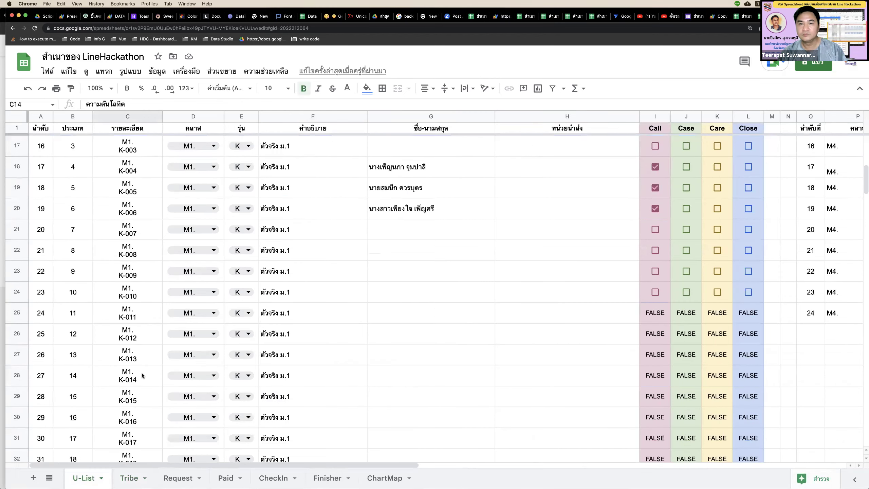
pyautogui.scroll(-5, 142, 376)
pyautogui.scroll(-15, 143, 376)
pyautogui.scroll(5, 143, 373)
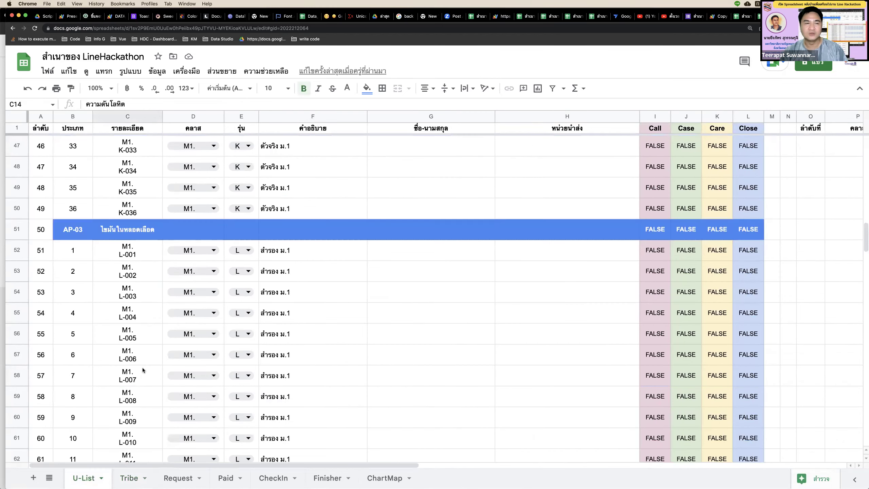
pyautogui.click(130, 237)
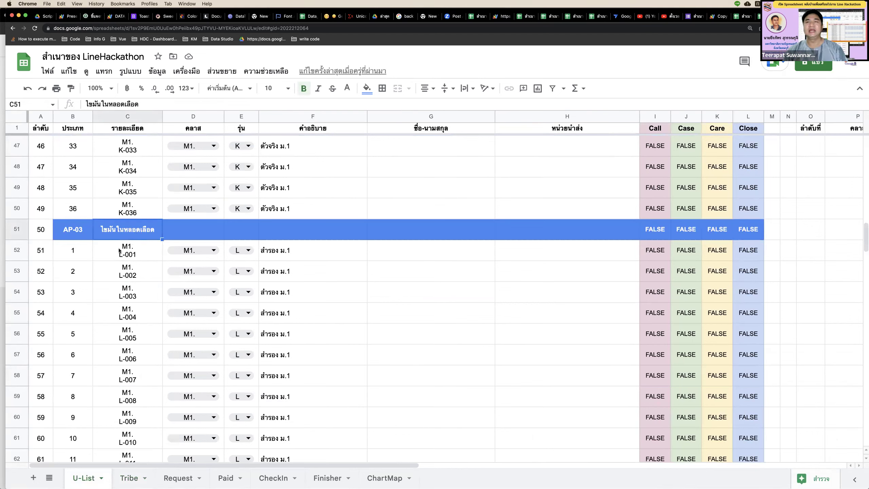
pyautogui.scroll(-2, 119, 250)
pyautogui.scroll(-5, 120, 251)
pyautogui.scroll(-7, 119, 251)
pyautogui.scroll(-2, 119, 250)
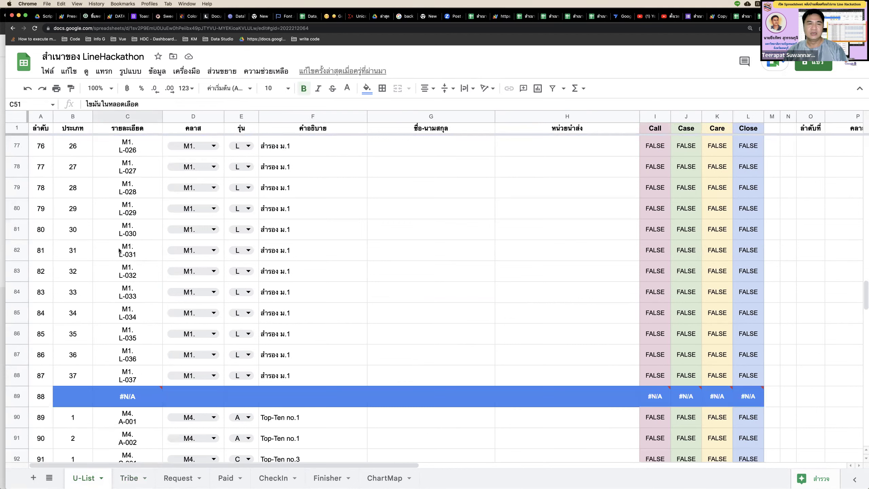
pyautogui.scroll(-1, 119, 250)
pyautogui.click(137, 358)
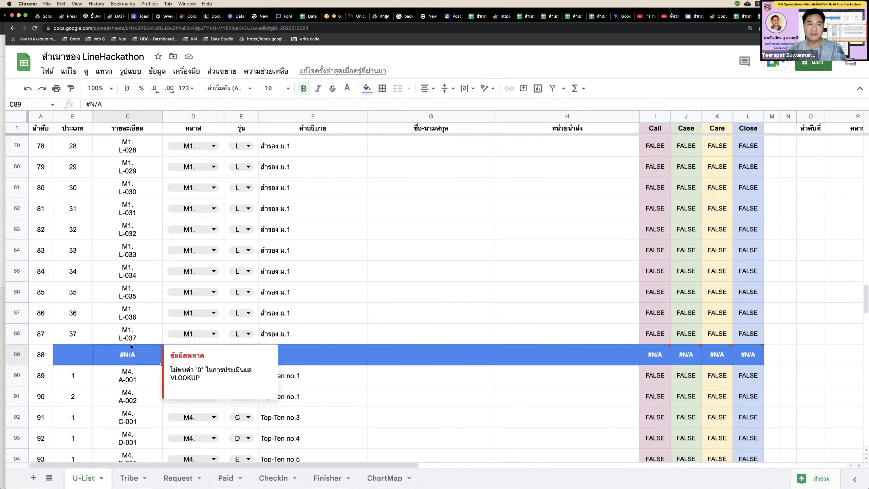
pyautogui.scroll(-1, 111, 300)
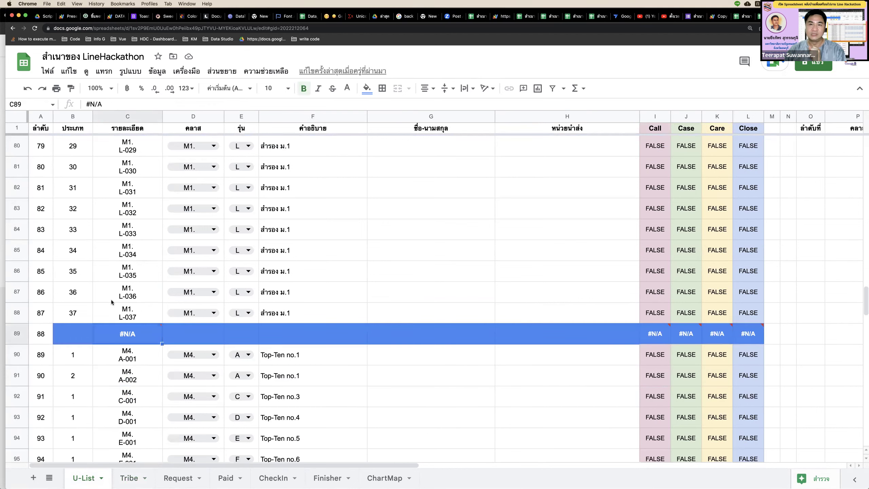
pyautogui.scroll(-1, 111, 301)
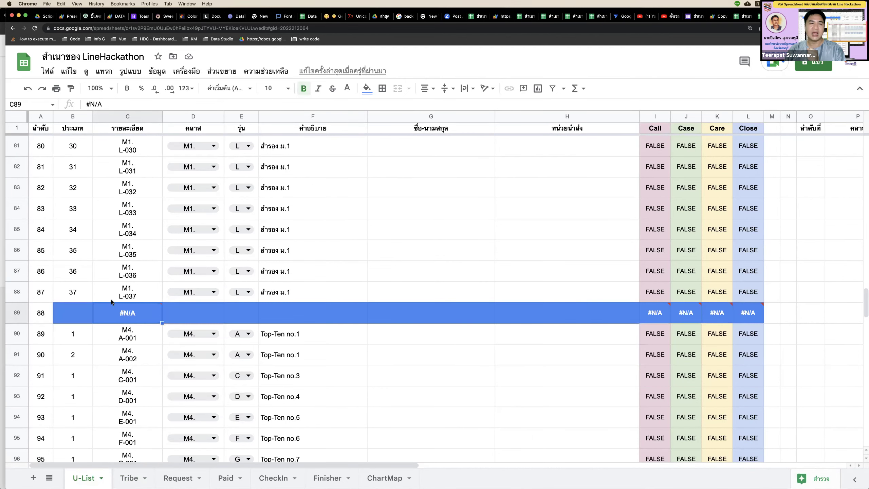
pyautogui.scroll(1, 112, 301)
pyautogui.scroll(12, 111, 302)
pyautogui.scroll(10, 111, 301)
pyautogui.scroll(11, 111, 301)
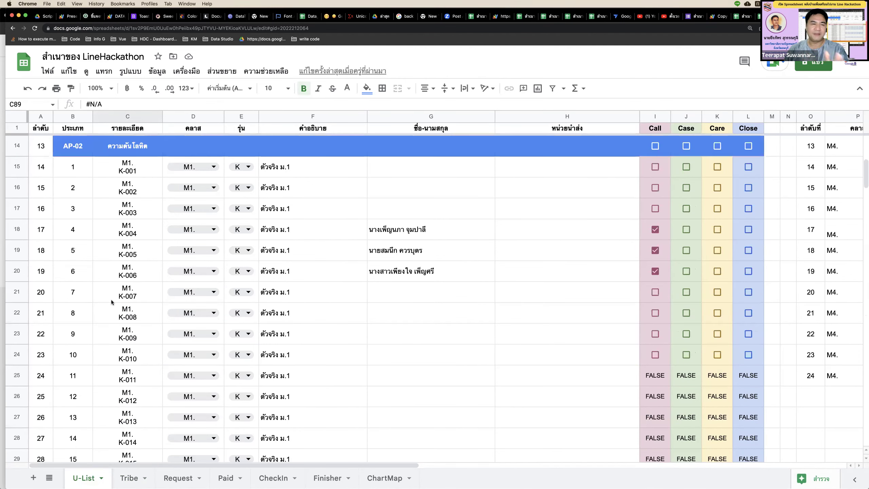
pyautogui.scroll(6, 111, 301)
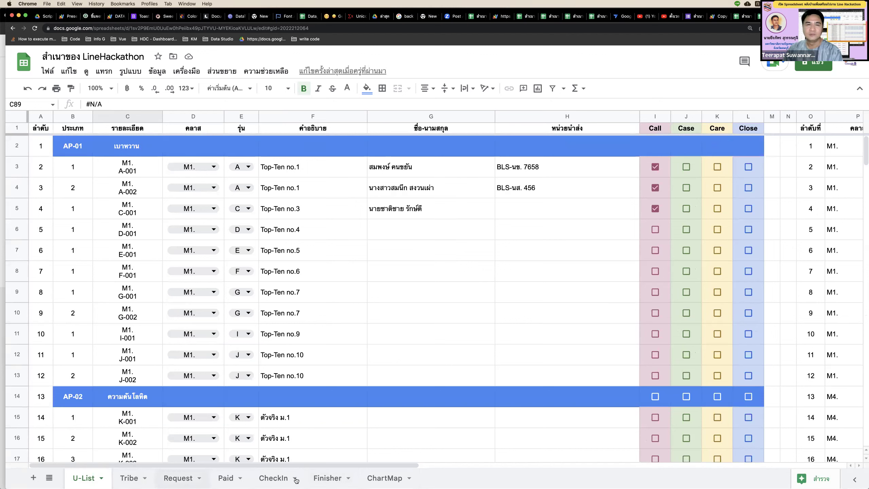
# - Switch to the Tribe sheet and inspect the blank rows below AP-03
pyautogui.click(132, 479)
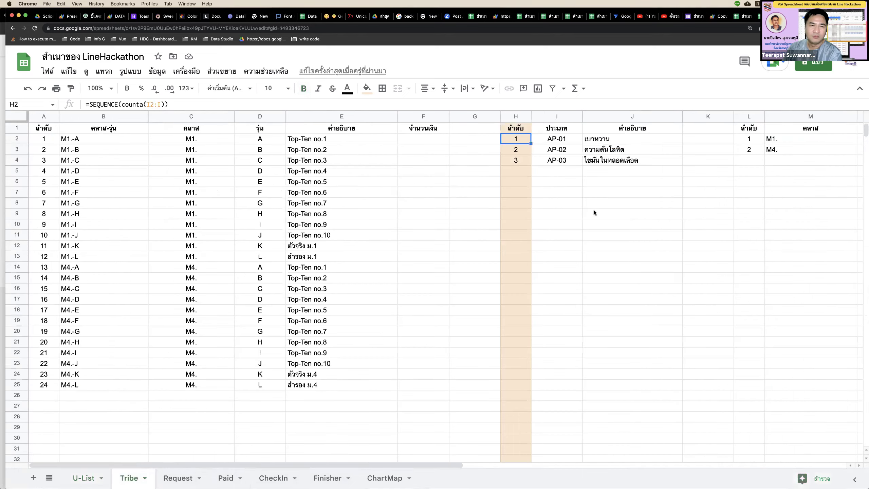
pyautogui.click(594, 209)
pyautogui.click(620, 189)
pyautogui.click(626, 174)
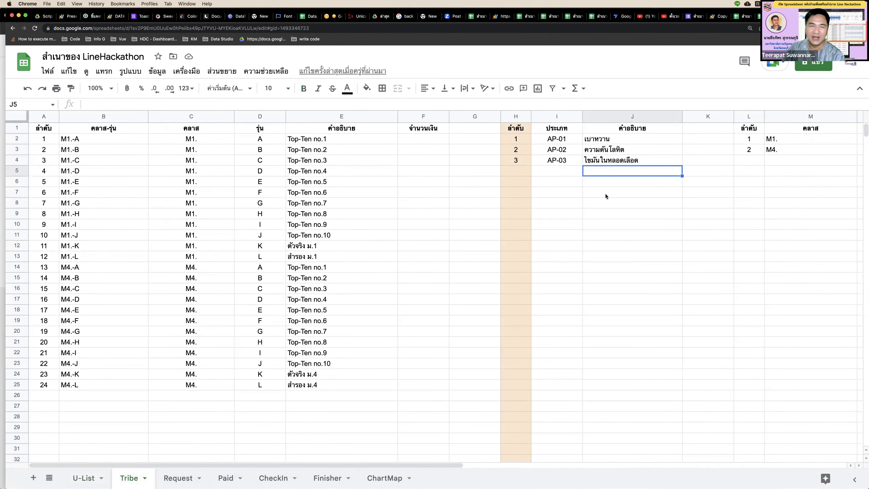
pyautogui.click(602, 203)
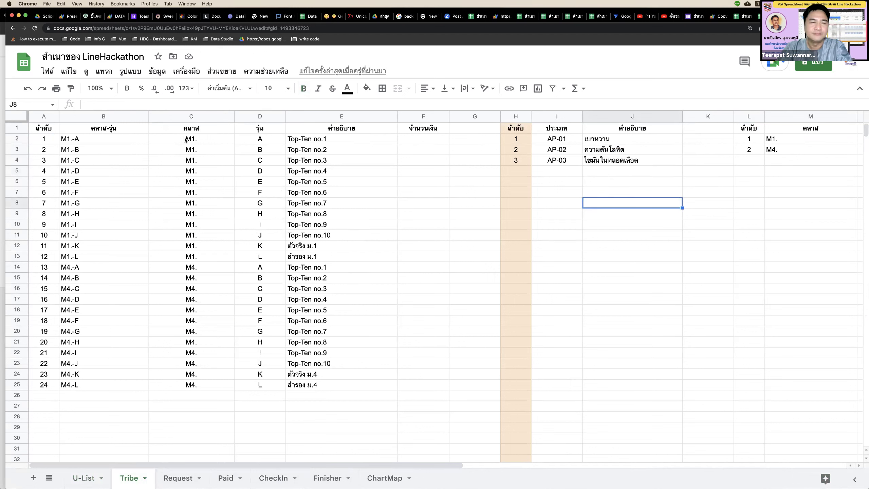
# - Relabel the first class in B2 as 'กลุ่มอายุ 35 - 40 ปี'
pyautogui.click(95, 140)
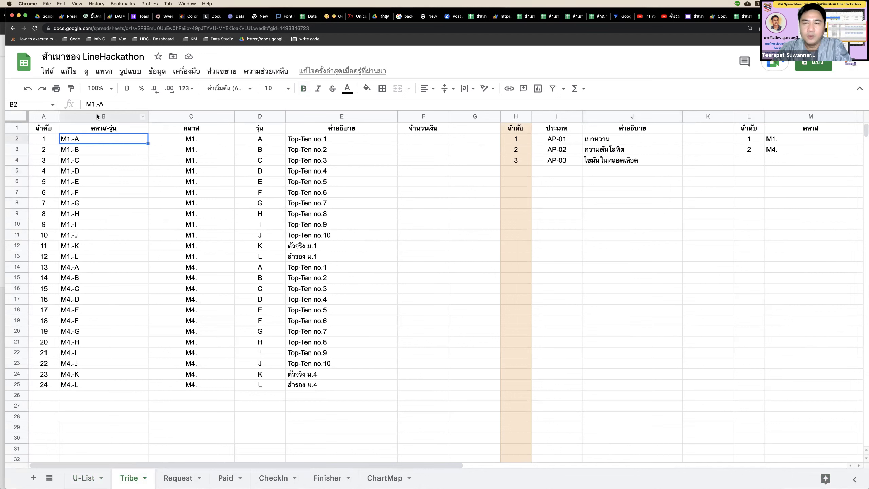
pyautogui.moveTo(93, 140); pyautogui.dragTo(98, 139)
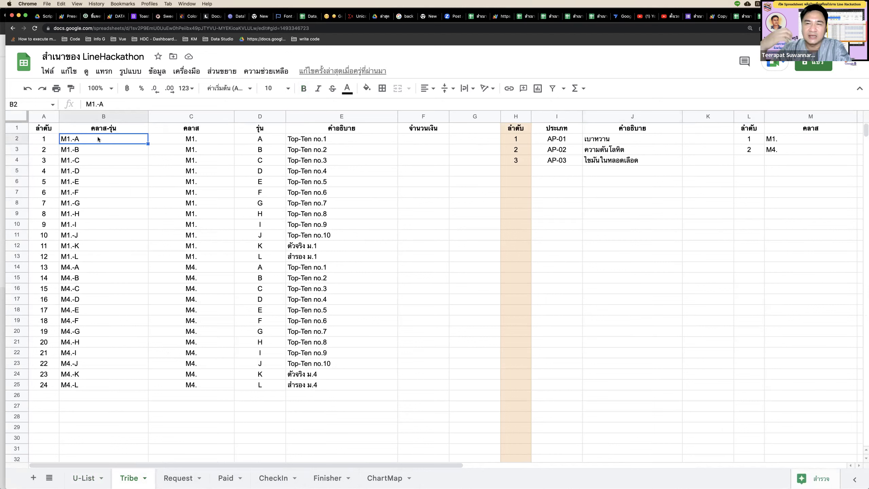
pyautogui.write('กล')
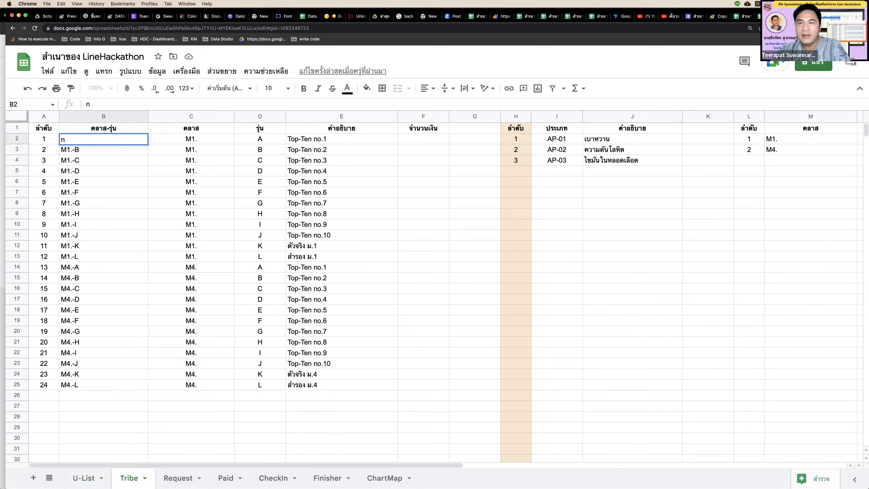
pyautogui.write('ุ่มอายุ')
pyautogui.press('Return')
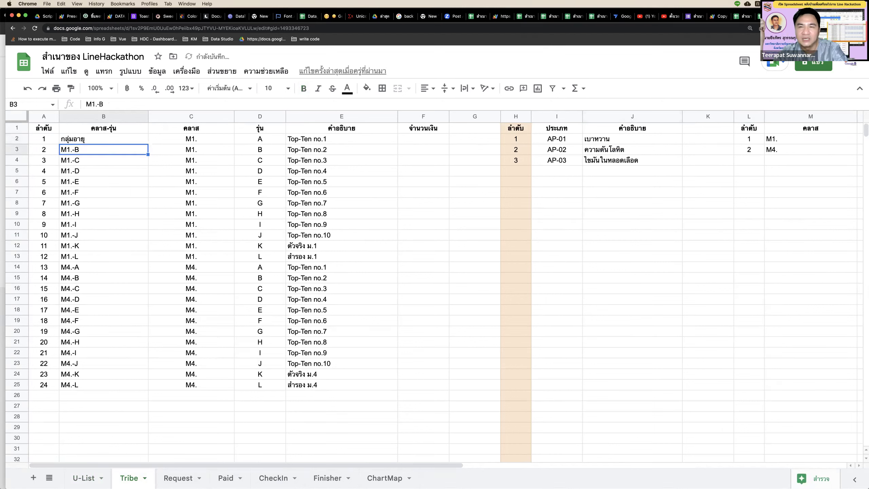
pyautogui.click(116, 140)
pyautogui.press('Return')
pyautogui.write('35 ')
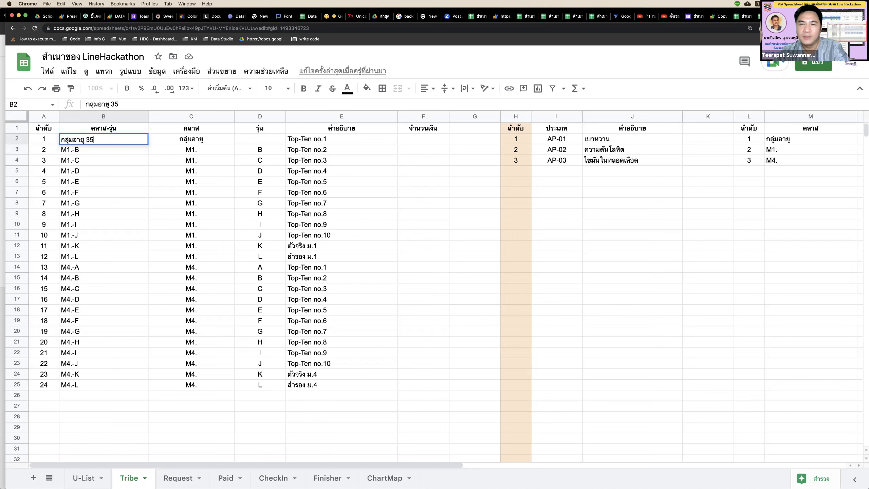
pyautogui.write('- 40 ป')
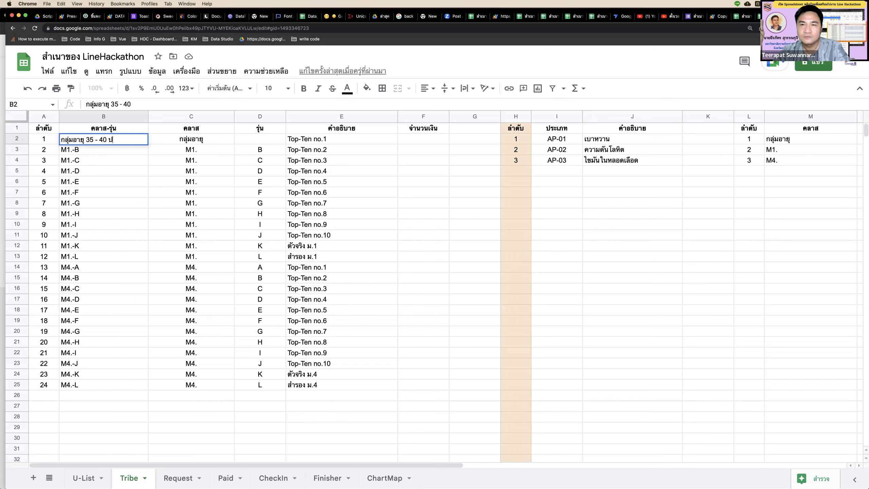
pyautogui.write('ี')
pyautogui.press('Return')
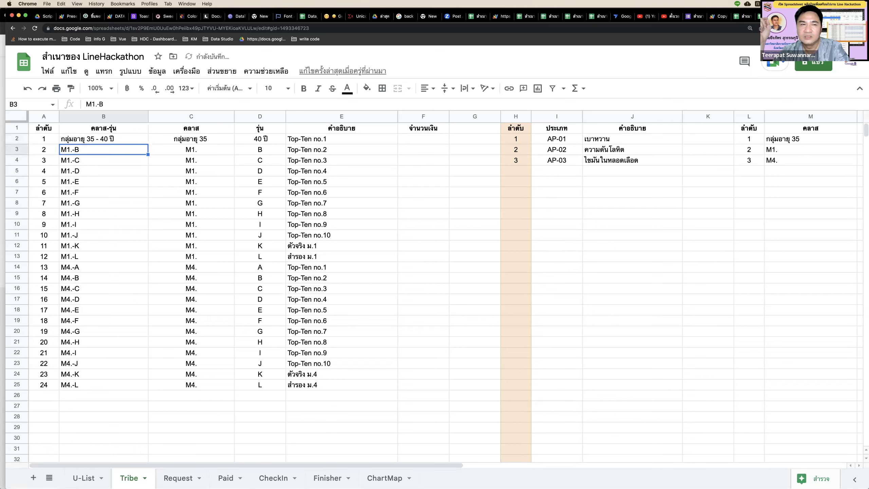
# - Cancel the M1.-B edit and undo the age-group relabel of B2
pyautogui.doubleClick(97, 146)
pyautogui.moveTo(97, 146); pyautogui.dragTo(61, 148)
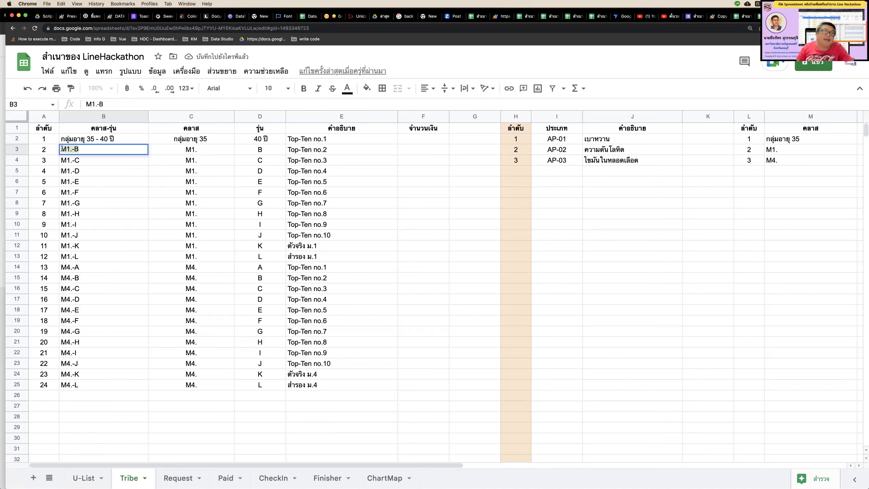
pyautogui.press('Escape')
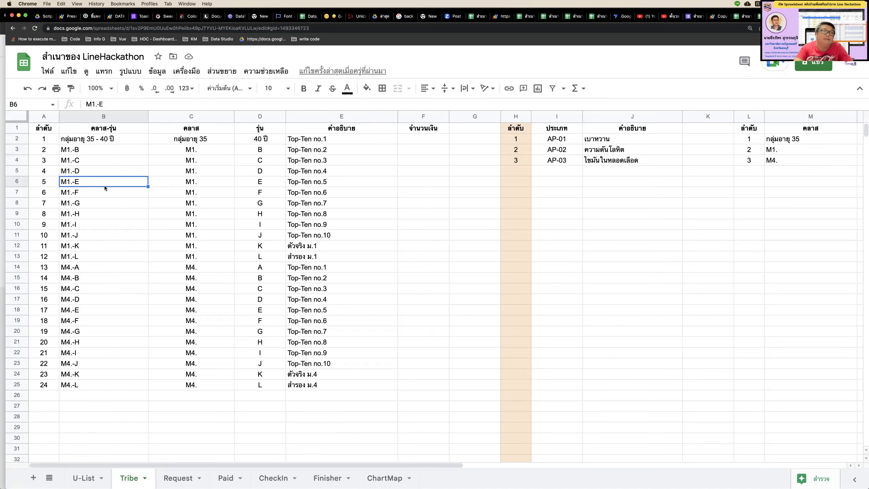
pyautogui.hotkey('ctrl', 'z')
pyautogui.hotkey('ctrl', 'z')
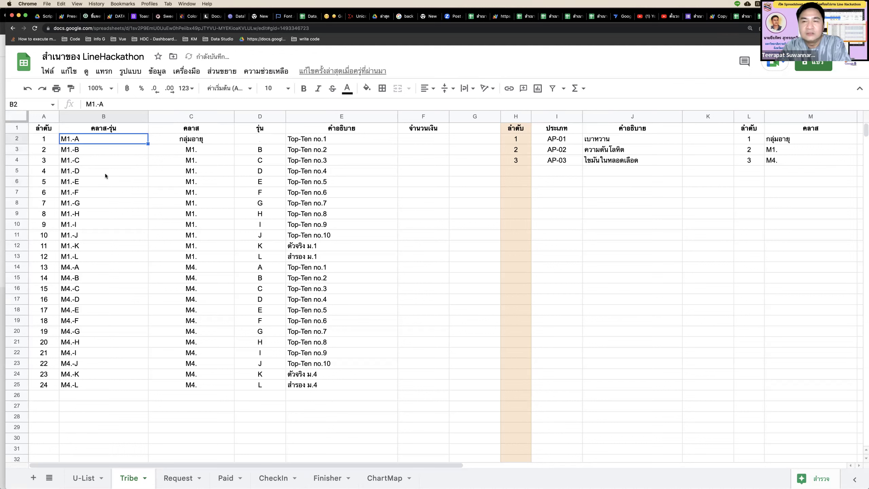
# - Replace the M1.-A label in B2 with 'ชาย.'
pyautogui.doubleClick(99, 139)
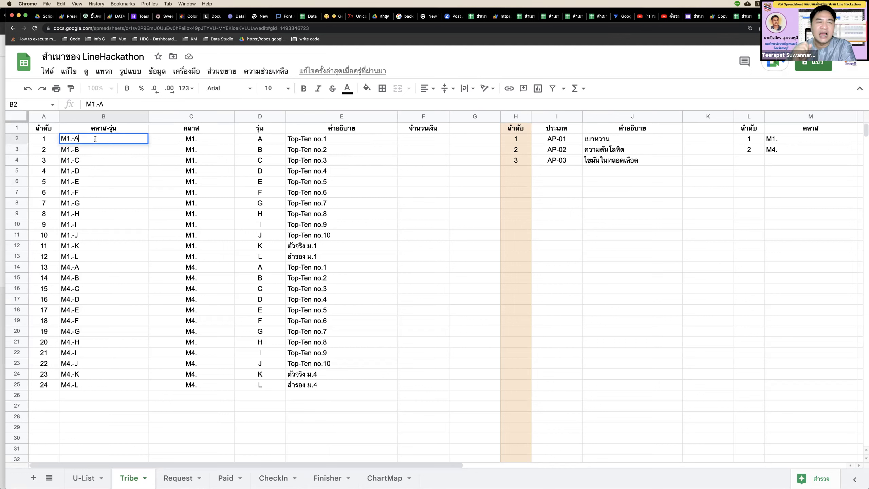
pyautogui.press('BackSpace')
pyautogui.press('BackSpace')
pyautogui.press('BackSpace')
pyautogui.press('BackSpace')
pyautogui.press('BackSpace')
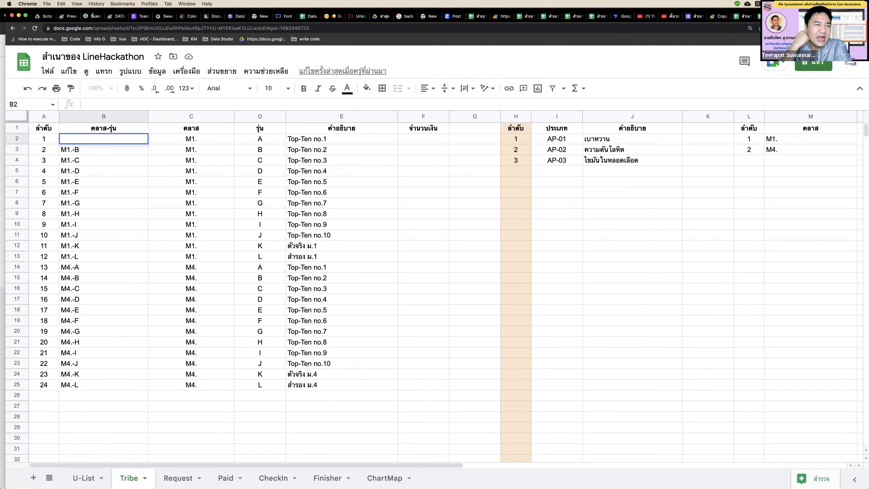
pyautogui.write('ชาย')
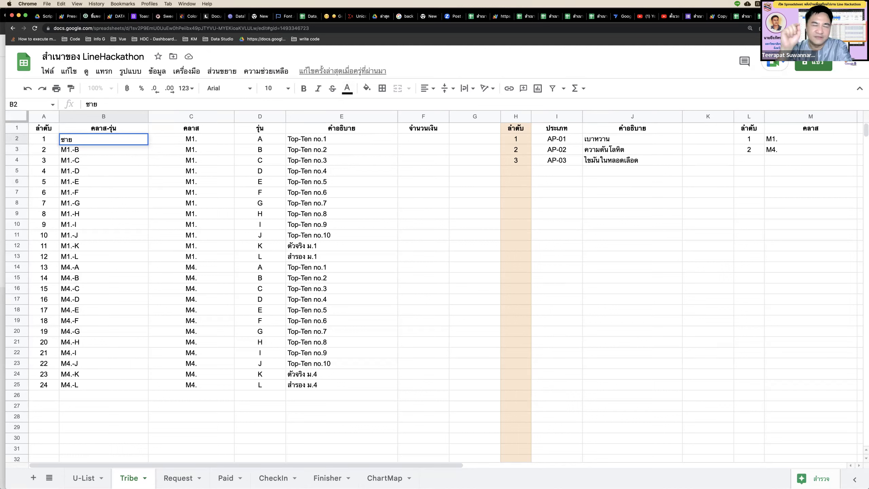
pyautogui.write('.-A')
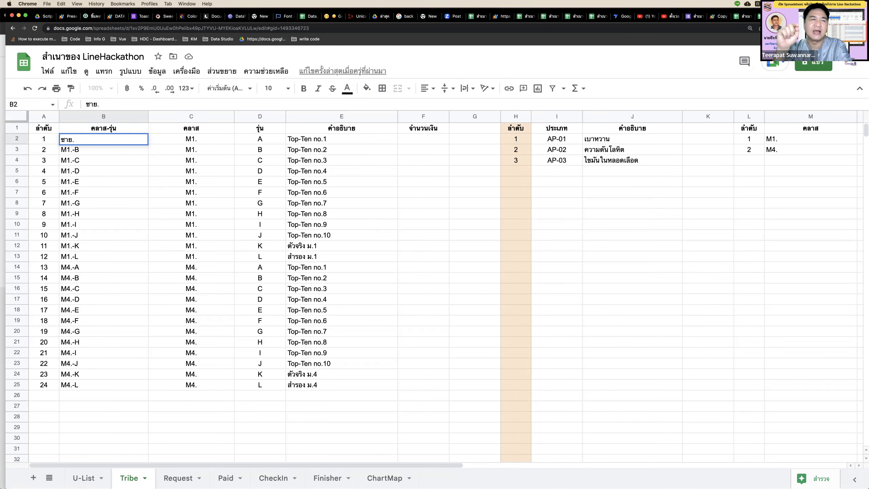
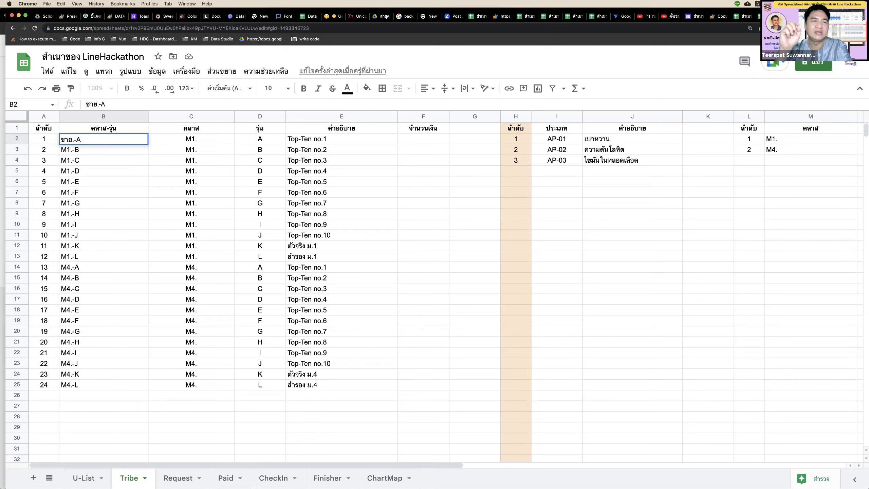
# - Confirm ชาย.-A in B2 and replace E2's description with ชาย อายุ 35-40 ปี
pyautogui.press('Return')
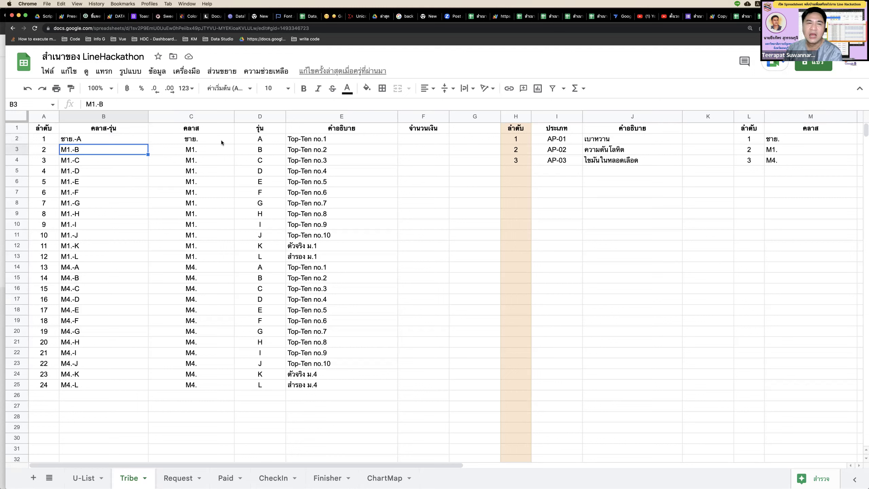
pyautogui.click(326, 139)
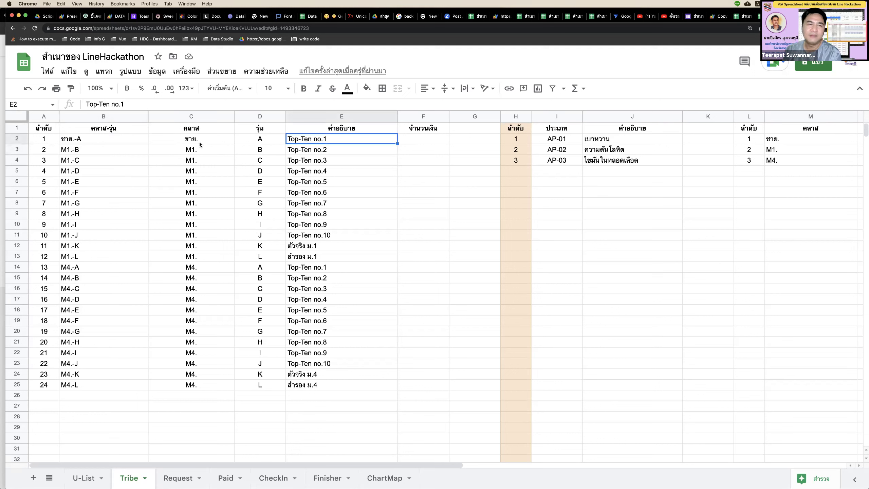
pyautogui.doubleClick(329, 138)
pyautogui.moveTo(329, 138); pyautogui.dragTo(287, 139)
pyautogui.press('BackSpace')
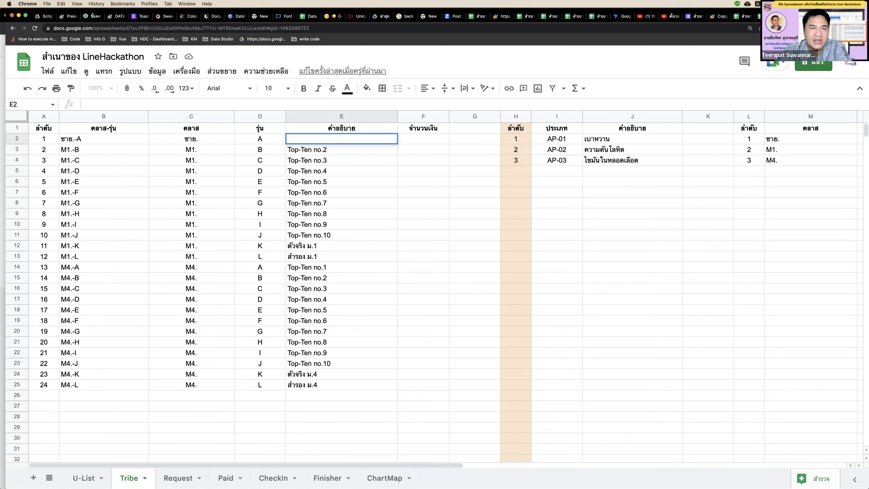
pyautogui.write('ช')
pyautogui.press('BackSpace')
pyautogui.write('ชายอายุ')
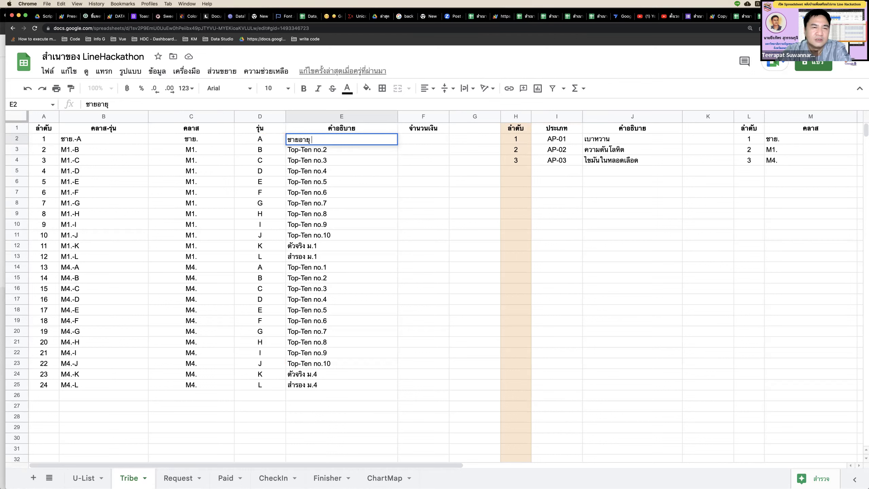
pyautogui.write(' 35-40 ปี')
pyautogui.press('Return')
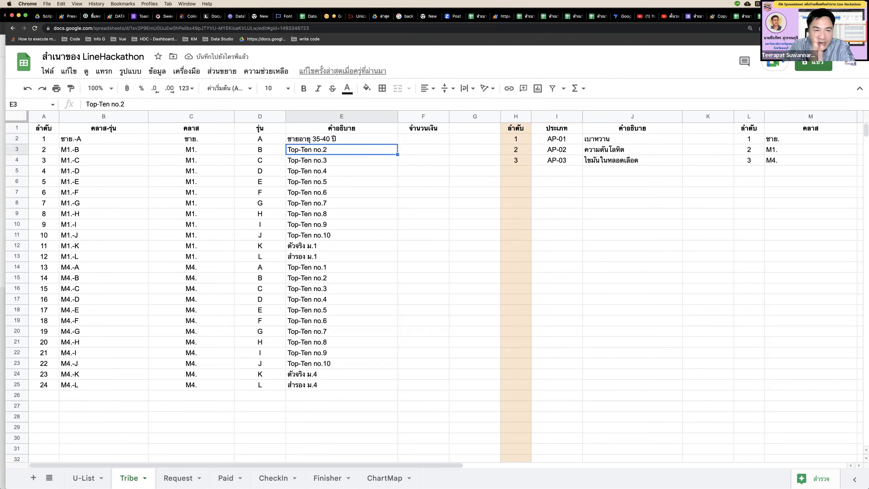
pyautogui.doubleClick(300, 141)
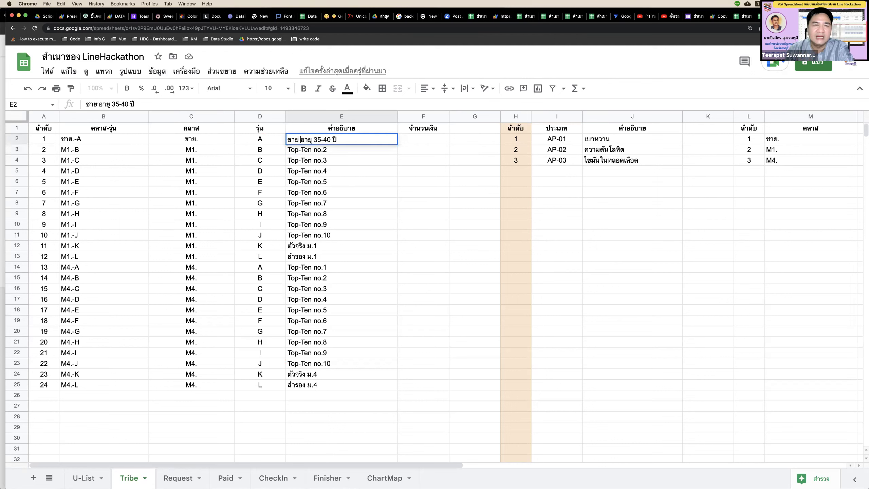
pyautogui.click(311, 151)
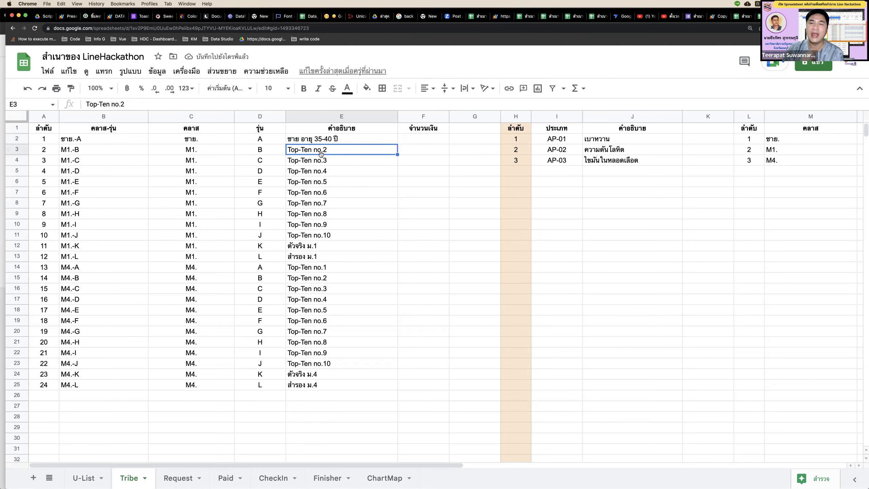
# - Copy the ชาย.-A code from B2 into B3, leaving E3 unchanged
pyautogui.doubleClick(312, 152)
pyautogui.press('super+a')
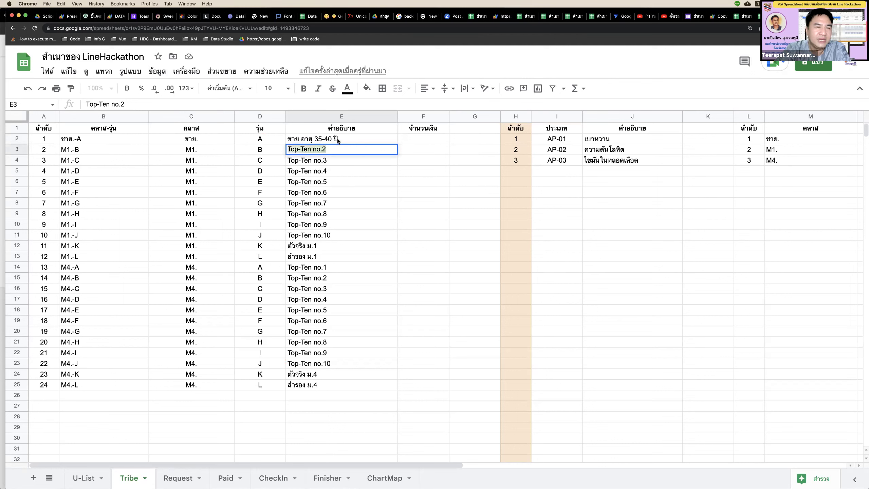
pyautogui.click(343, 139)
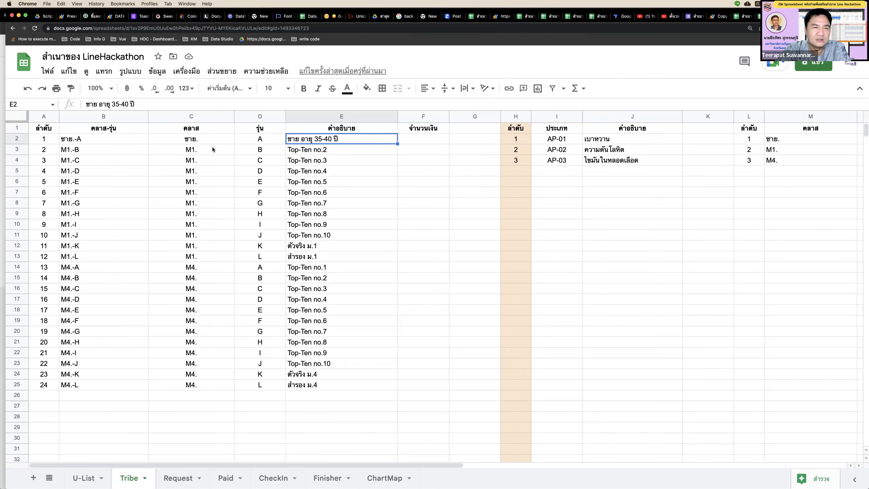
pyautogui.press('Left')
pyautogui.press('Left')
pyautogui.press('Left')
pyautogui.press('super+c')
pyautogui.click(99, 149)
pyautogui.press('super+v')
# - Change B3 to ชาย.-B and copy E2's description into E3
pyautogui.press('Return')
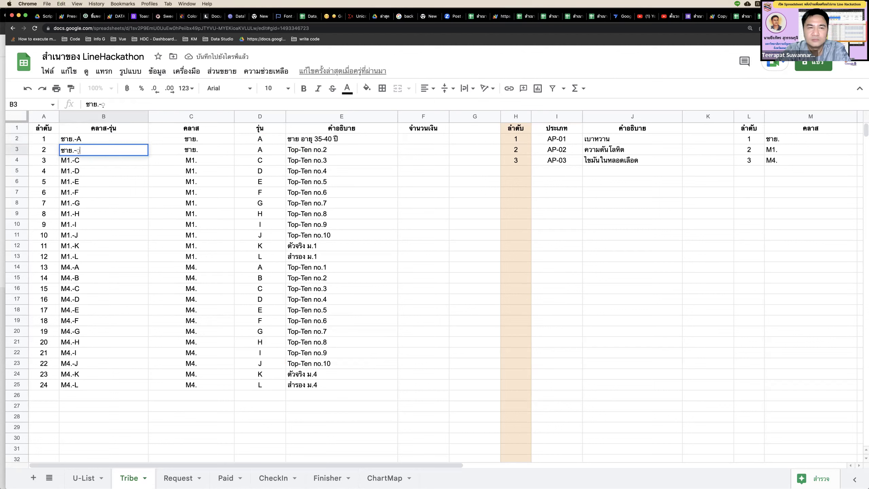
pyautogui.write('B')
pyautogui.press('Return')
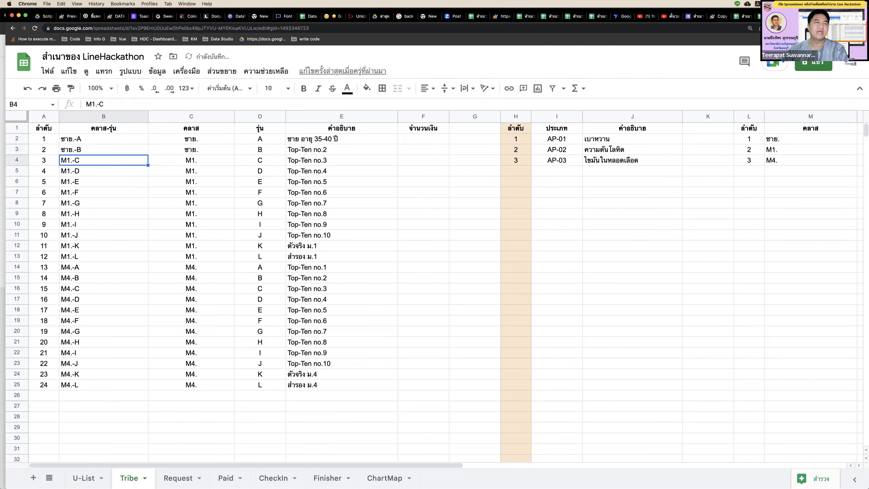
pyautogui.click(330, 149)
pyautogui.click(343, 137)
pyautogui.click(337, 147)
pyautogui.click(344, 141)
pyautogui.hotkey('ctrl', 'c')
pyautogui.click(339, 149)
pyautogui.hotkey('ctrl', 'v')
# - Edit E3's age range so it reads ชาย อายุ 41-45 ปี
pyautogui.doubleClick(330, 149)
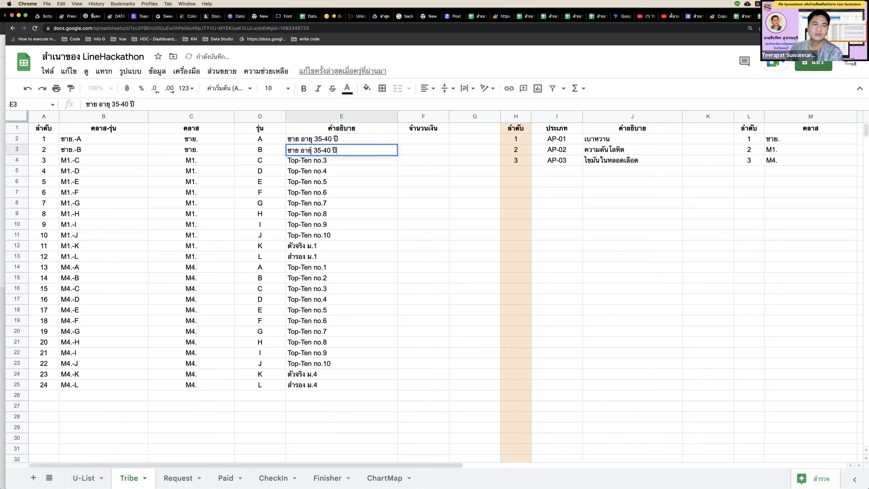
pyautogui.click(315, 151)
pyautogui.press('Delete')
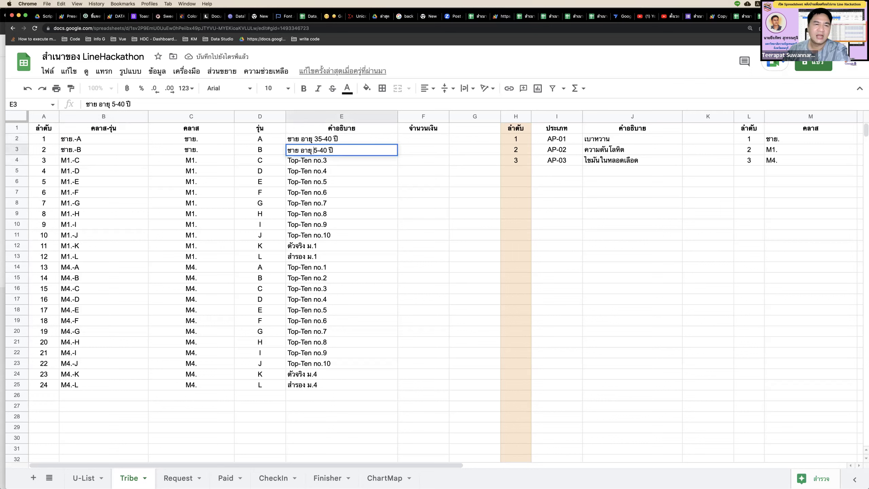
pyautogui.moveTo(313, 151); pyautogui.dragTo(327, 150)
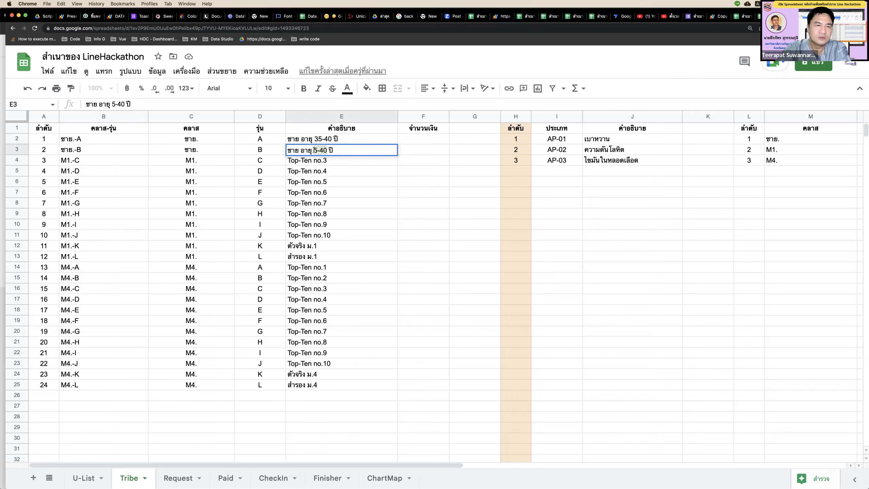
pyautogui.write('41')
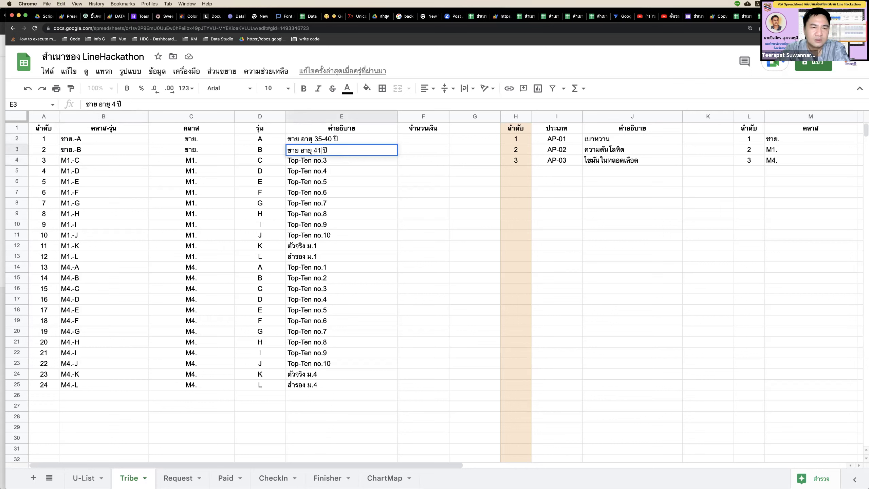
pyautogui.write('-45')
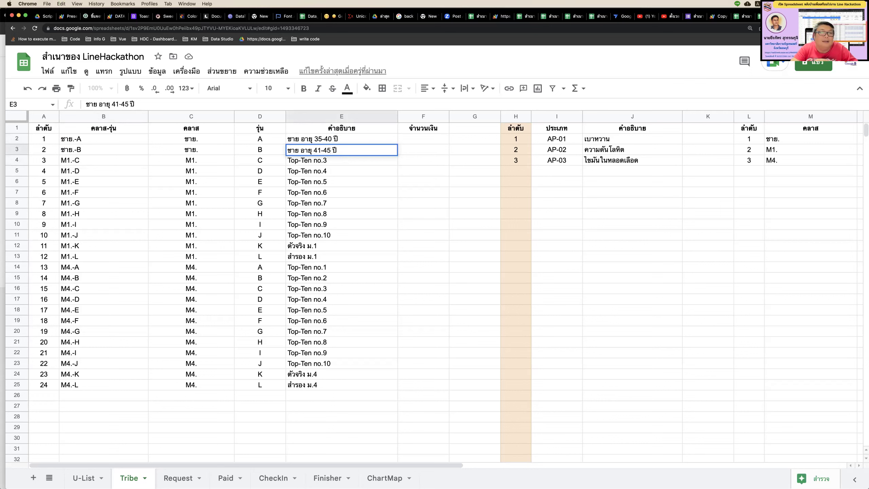
pyautogui.press('Return')
pyautogui.click(348, 176)
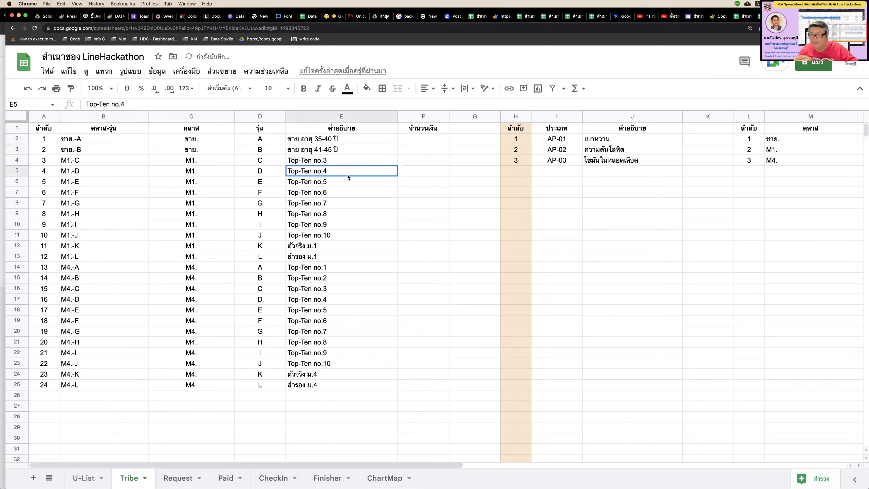
pyautogui.click(345, 153)
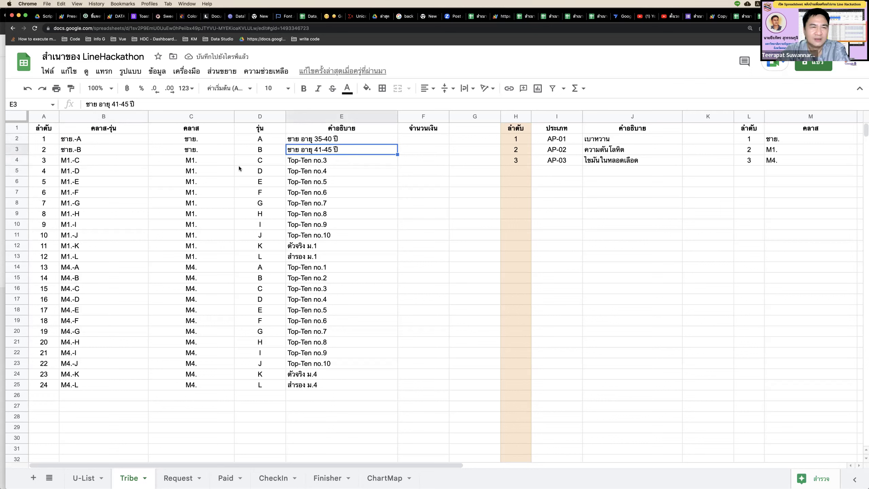
# - Copy the ชาย.-B code over M1.-C in B4 and change it to ชาย.-C
pyautogui.click(87, 152)
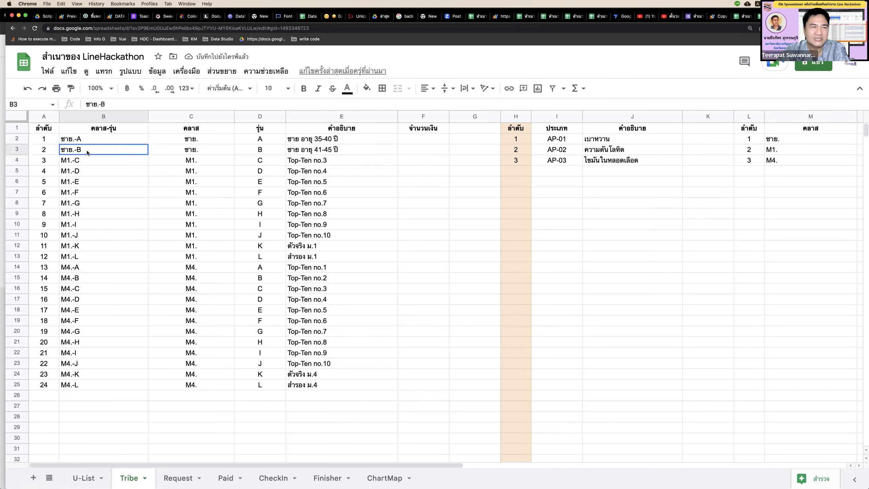
pyautogui.hotkey('ctrl', 'c')
pyautogui.click(92, 162)
pyautogui.hotkey('ctrl', 'v')
pyautogui.press('Return')
pyautogui.press('BackSpace')
pyautogui.write('C')
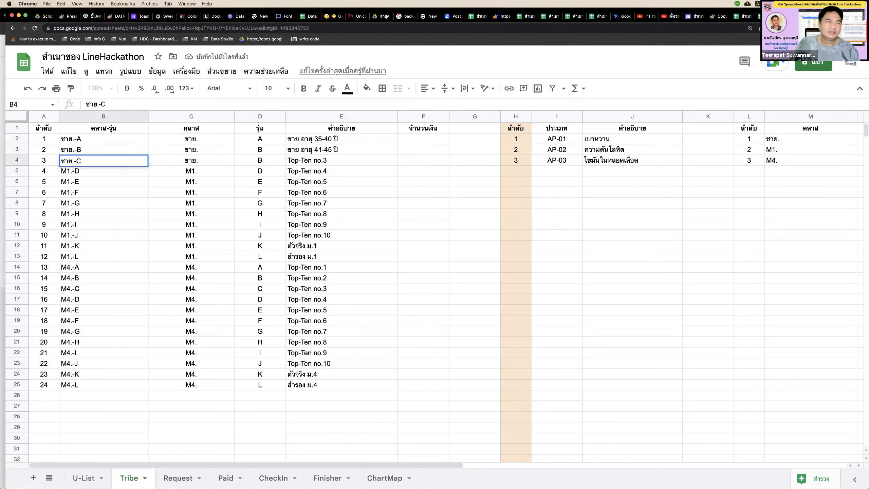
pyautogui.press('Return')
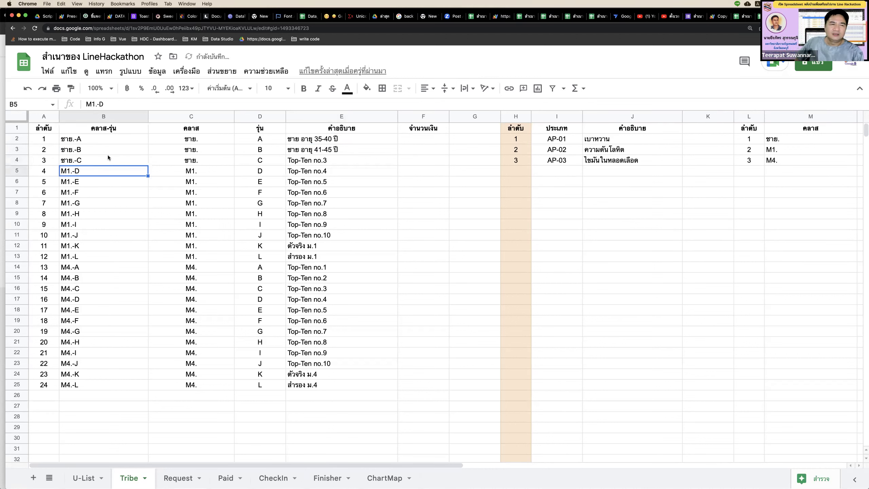
# - Paste E3's description over Top-Ten no.3 in E4 and change it to ชาย อายุ 45-50 ปี
pyautogui.click(327, 151)
pyautogui.press('super+c')
pyautogui.doubleClick(288, 159)
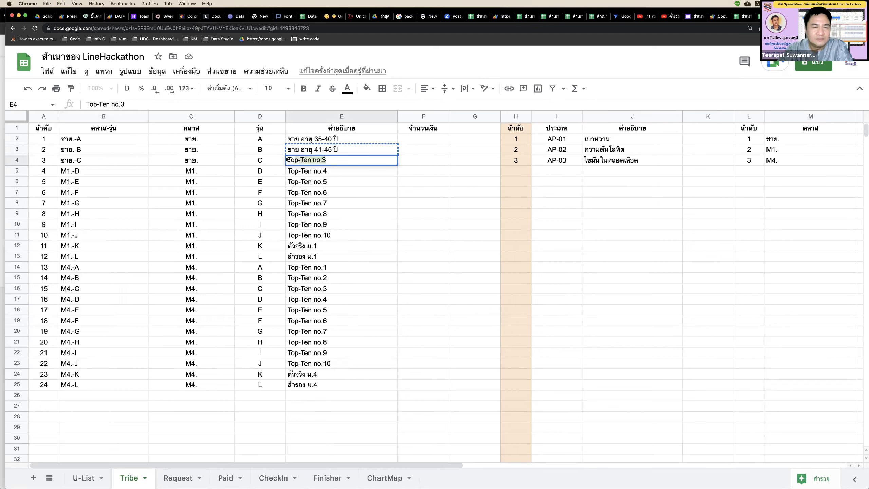
pyautogui.press('super+v')
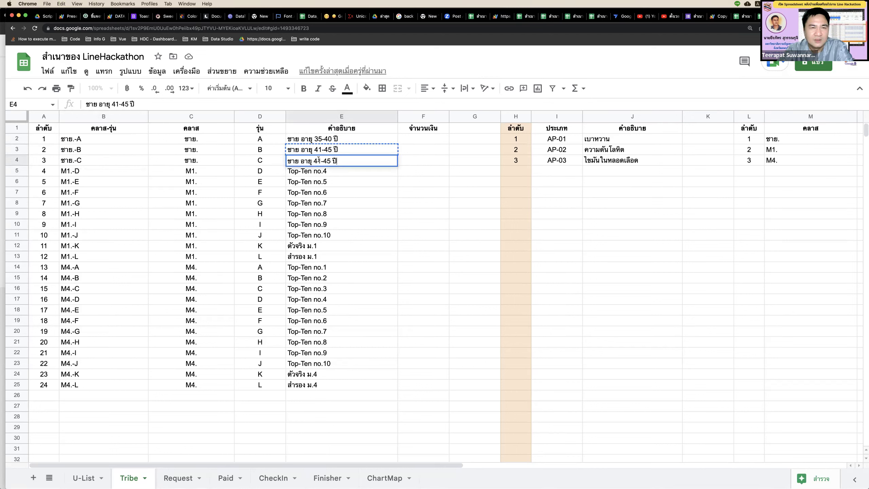
pyautogui.click(323, 161)
pyautogui.press('BackSpace')
pyautogui.press('BackSpace')
pyautogui.press('BackSpace')
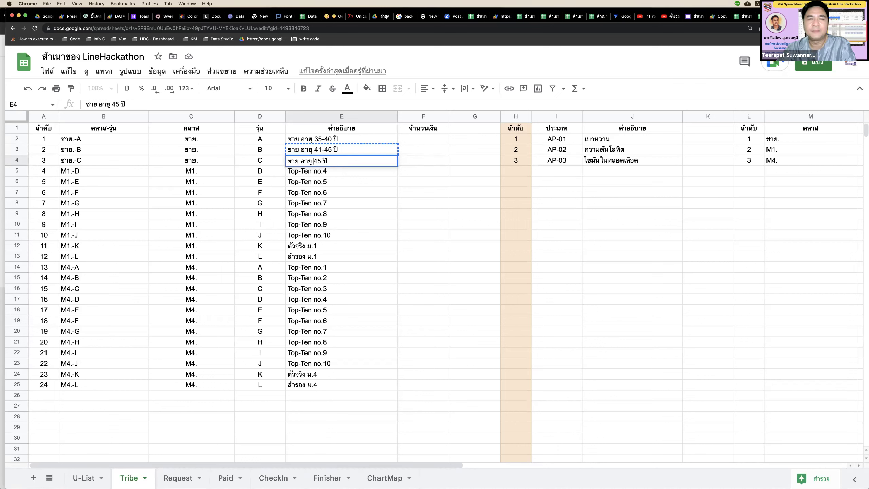
pyautogui.click(322, 161)
pyautogui.write('-50')
pyautogui.press('Return')
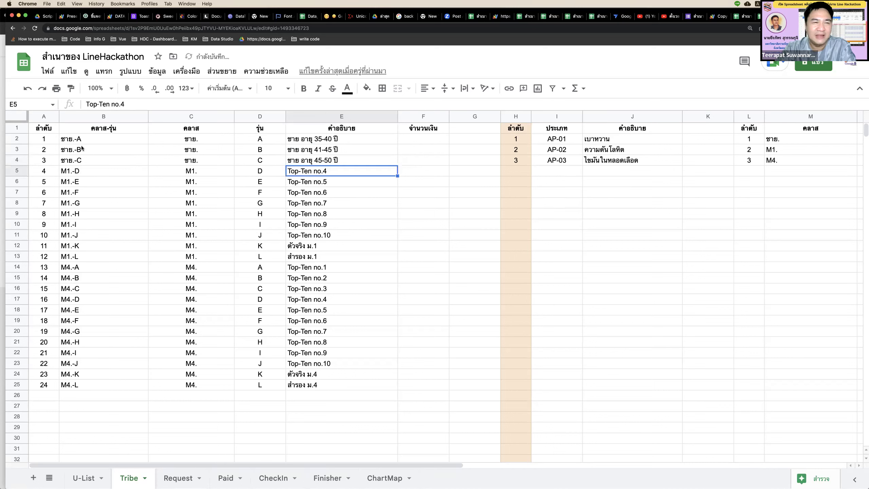
pyautogui.click(85, 171)
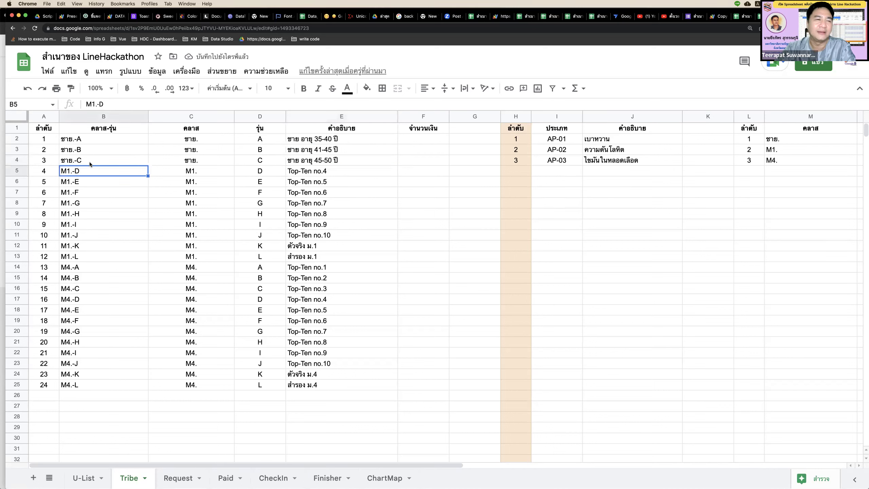
# - Copy ชาย.-C into B5 and change it to ชาย.-D
pyautogui.click(90, 164)
pyautogui.press('super+c')
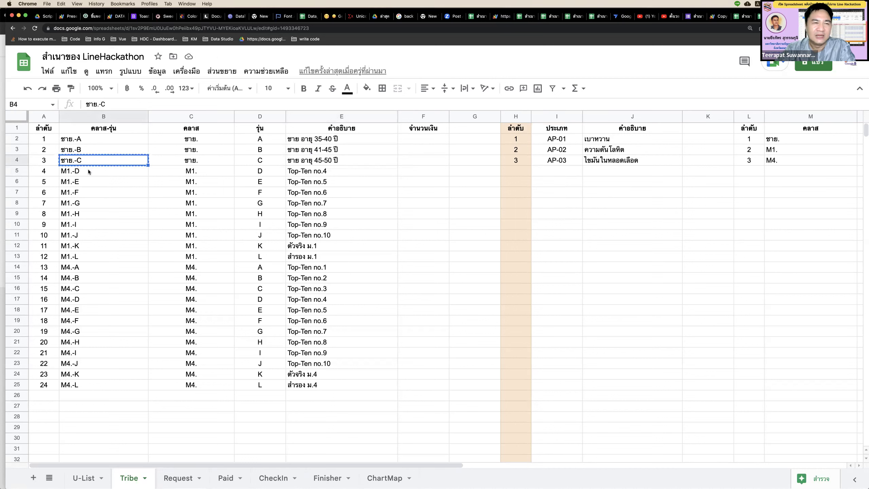
pyautogui.click(89, 169)
pyautogui.press('super+v')
pyautogui.doubleClick(93, 171)
pyautogui.press('BackSpace')
pyautogui.write('D')
pyautogui.press('Return')
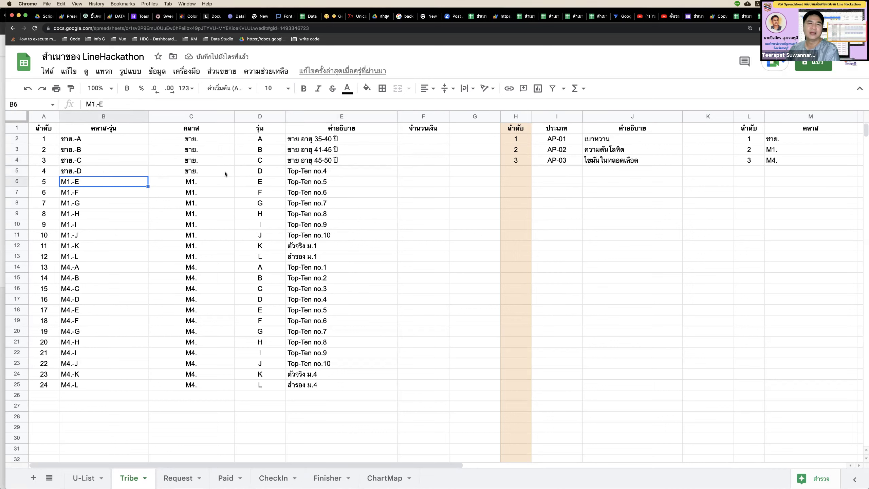
# - Fill E4's description down into E5 and edit its age range to 55-60
pyautogui.click(329, 160)
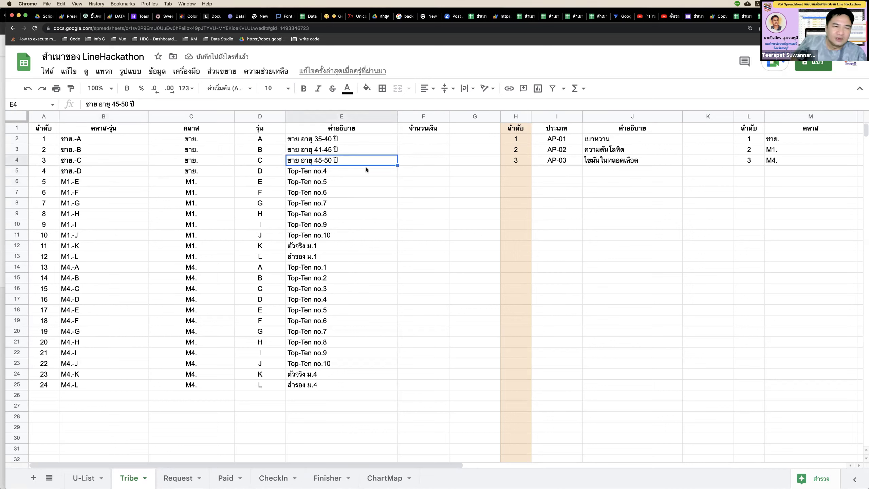
pyautogui.moveTo(397, 165); pyautogui.dragTo(394, 173)
pyautogui.click(333, 172)
pyautogui.doubleClick(333, 172)
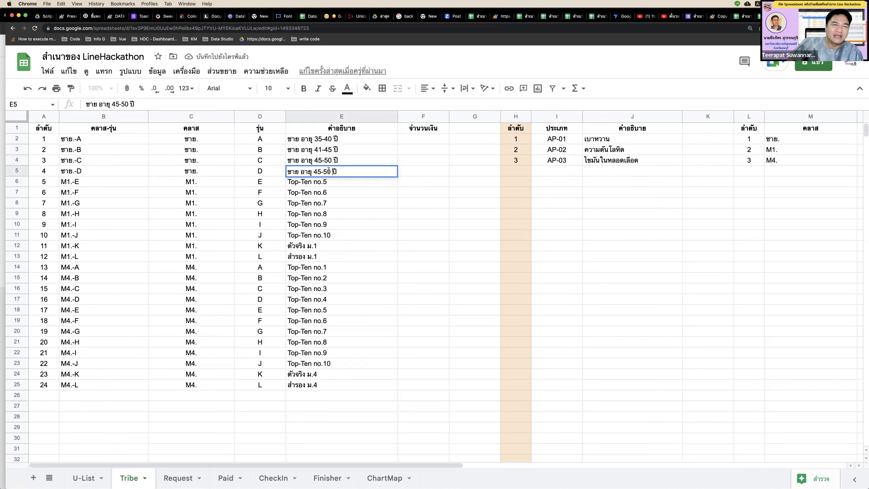
pyautogui.click(317, 171)
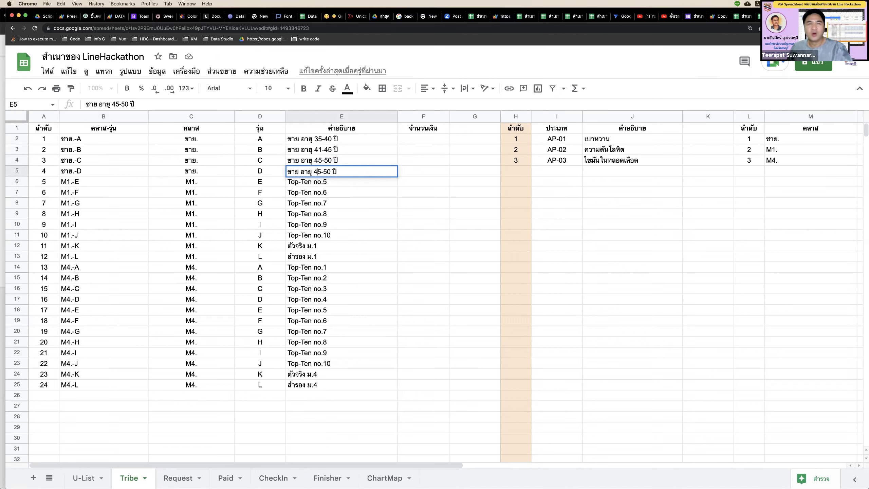
pyautogui.press('BackSpace')
pyautogui.write('5')
pyautogui.click(327, 171)
pyautogui.press('BackSpace')
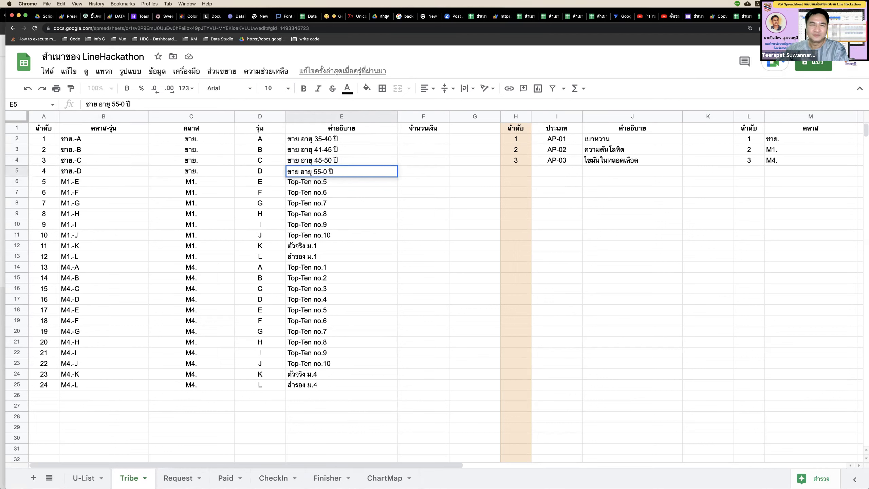
pyautogui.write('6')
pyautogui.press('Return')
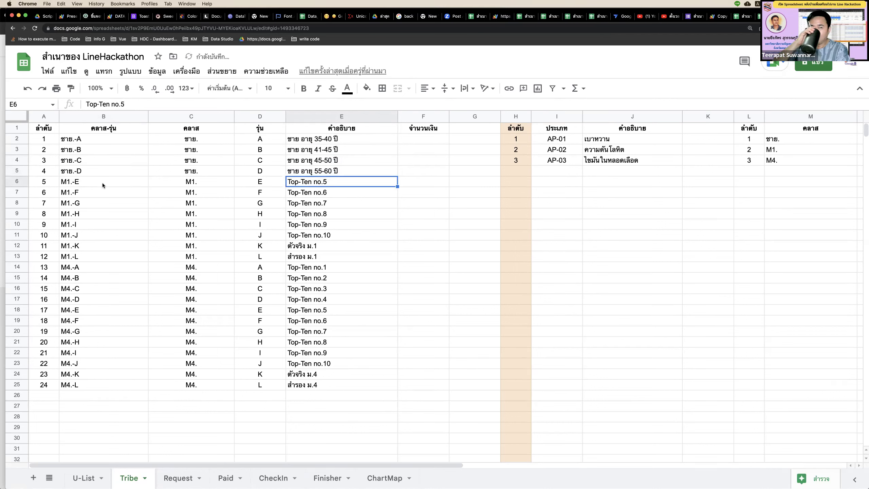
pyautogui.click(97, 182)
pyautogui.click(90, 169)
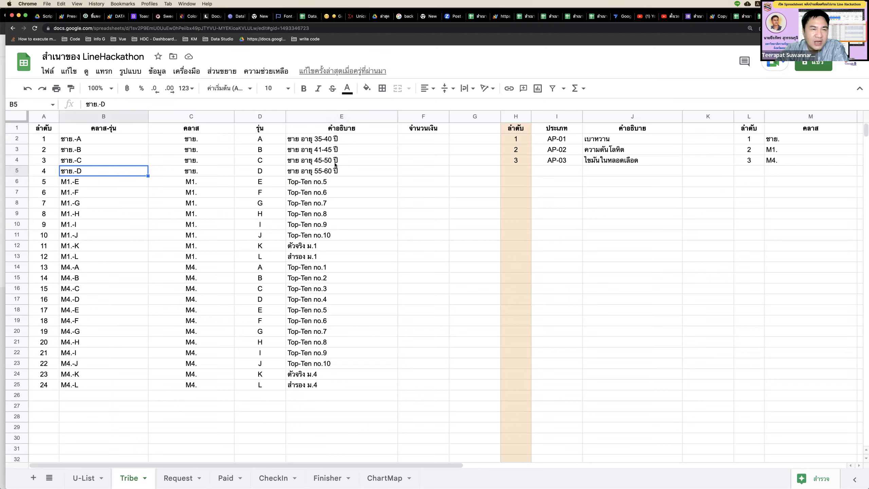
# - Fill ชาย.-D down into B6 with Ctrl+D, then retype it as หญิง.-A
pyautogui.click(84, 185)
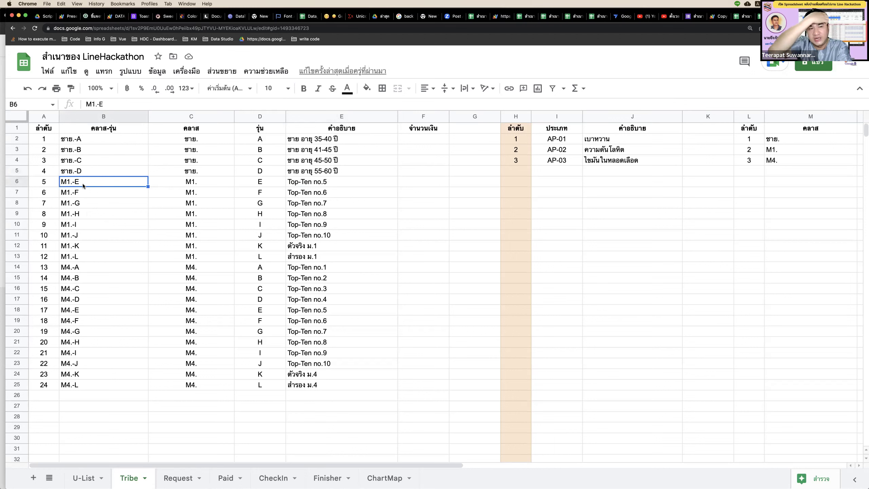
pyautogui.hotkey('ctrl', 'd')
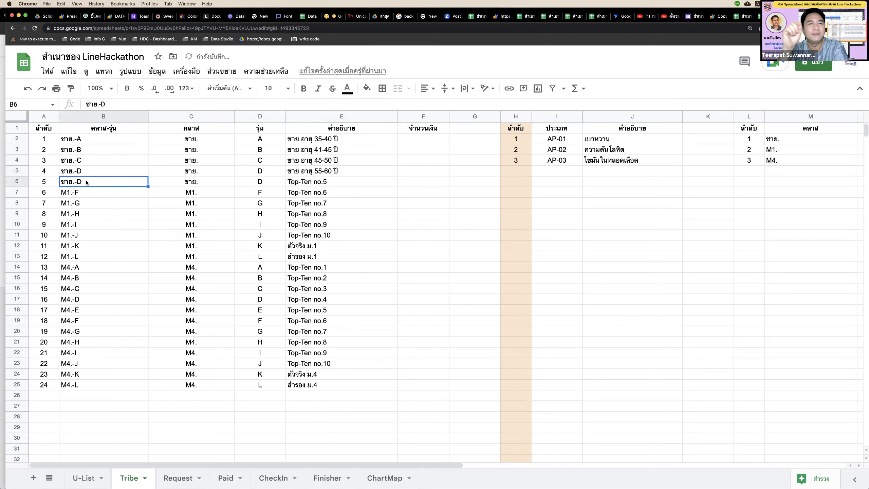
pyautogui.doubleClick(87, 181)
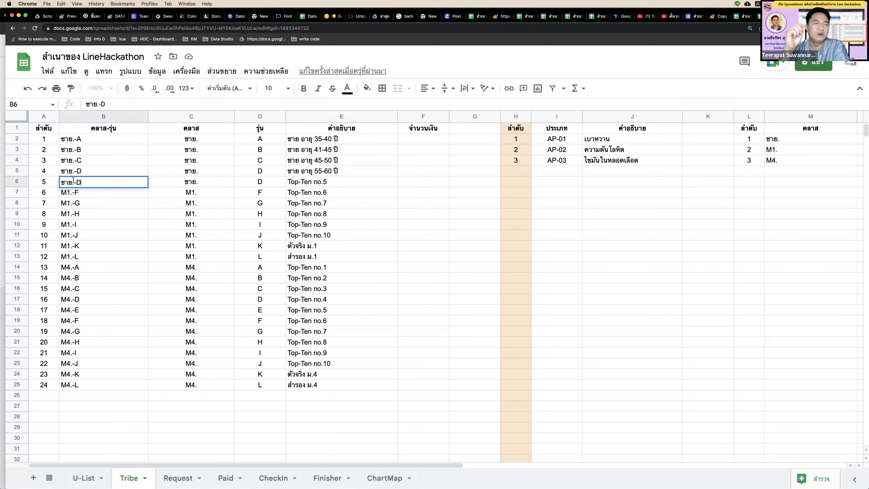
pyautogui.moveTo(73, 181); pyautogui.dragTo(56, 198)
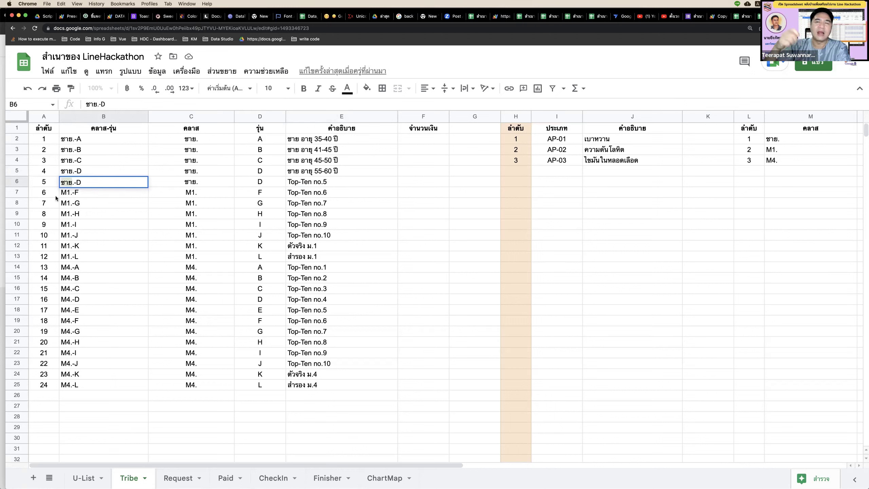
pyautogui.write('s')
pyautogui.press('BackSpace')
pyautogui.write('หญิง')
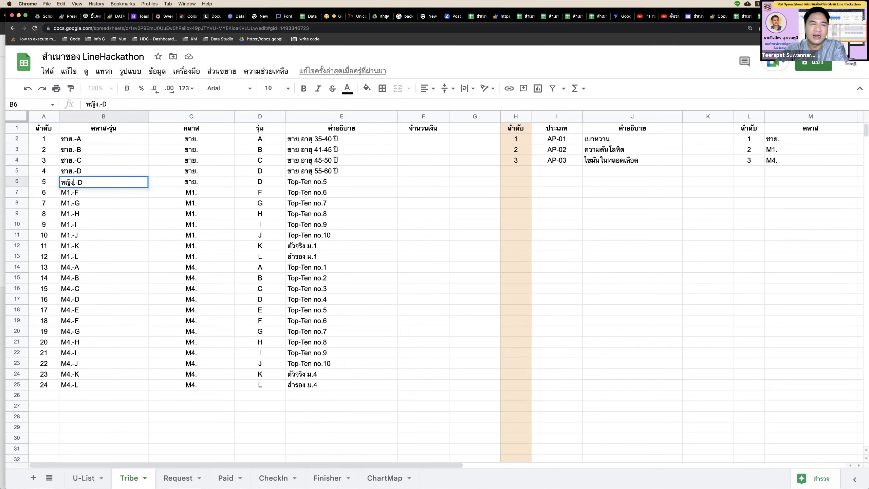
pyautogui.click(83, 182)
pyautogui.press('BackSpace')
pyautogui.write('ฤ')
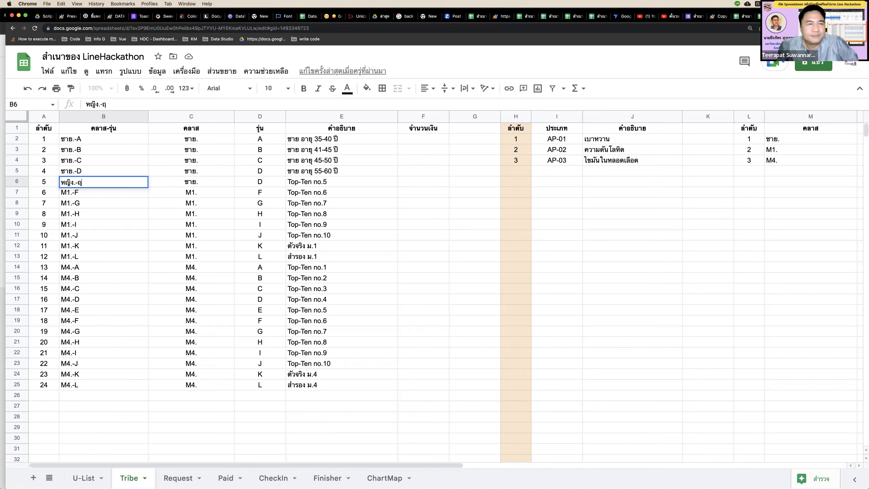
pyautogui.press('BackSpace')
pyautogui.write('A')
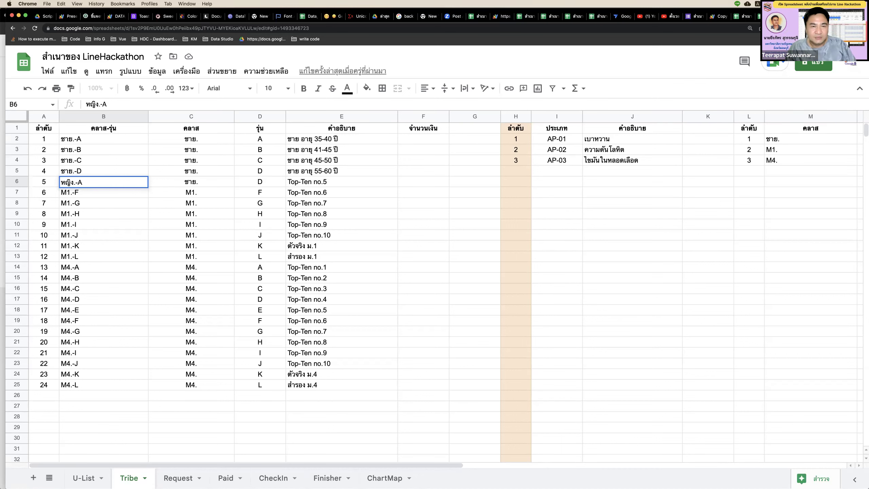
pyautogui.click(133, 224)
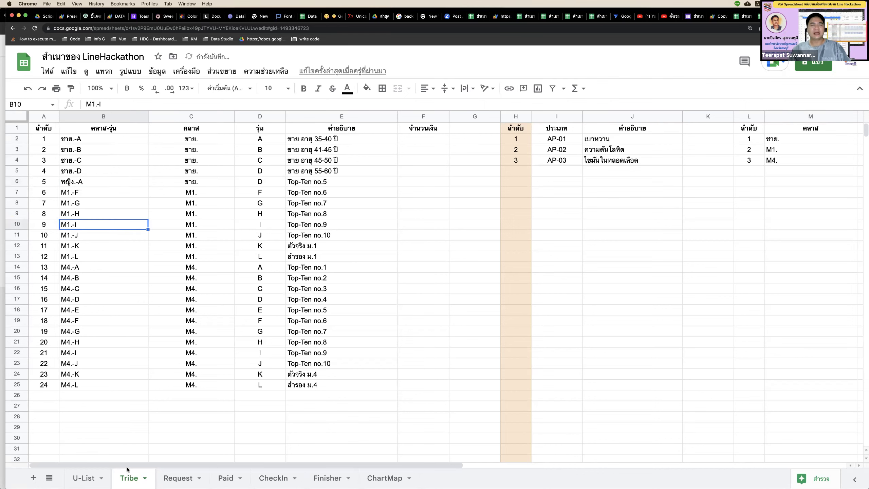
# - Glance at the U-List sheet, then start a SUBSTITUTE formula in Tribe cell F2
pyautogui.click(84, 478)
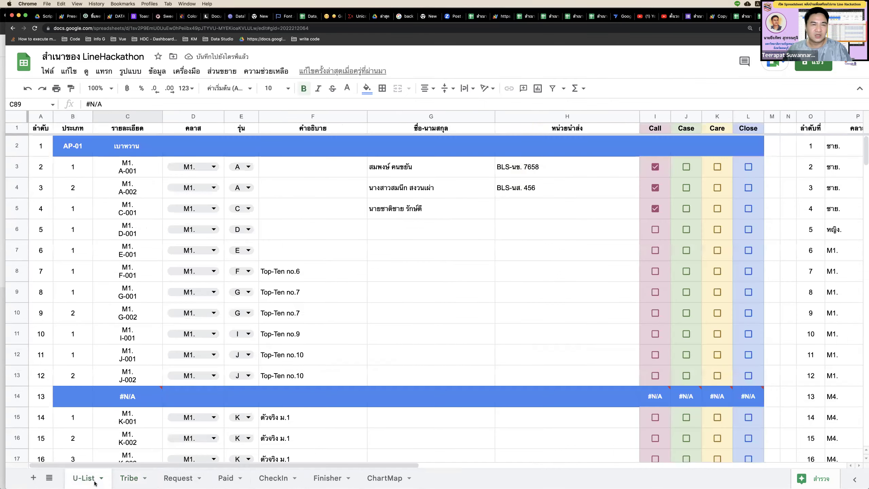
pyautogui.click(130, 479)
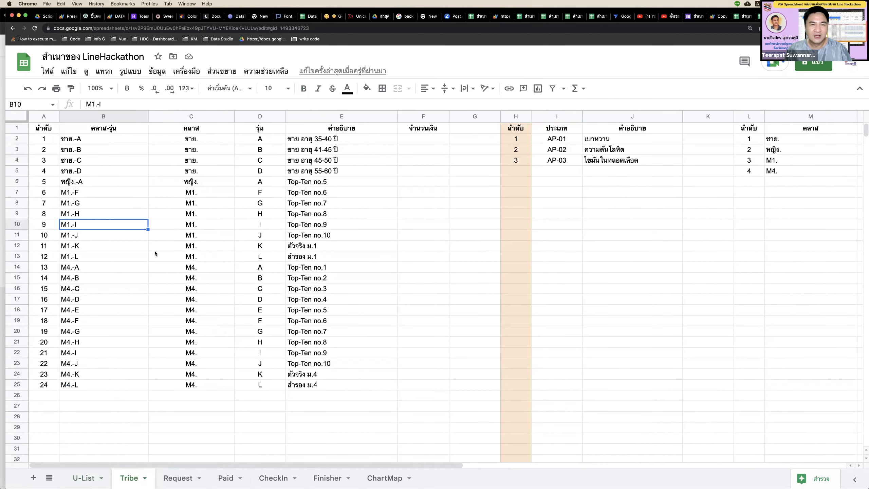
pyautogui.press('Right')
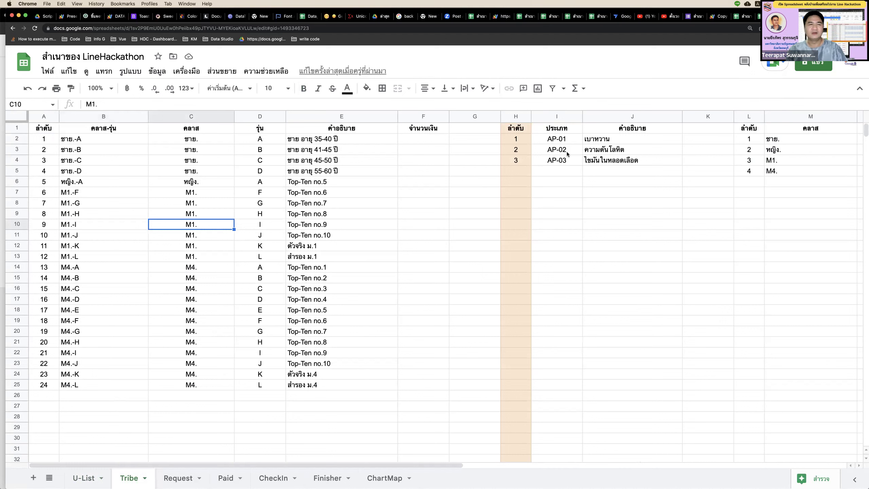
pyautogui.click(441, 129)
pyautogui.click(445, 138)
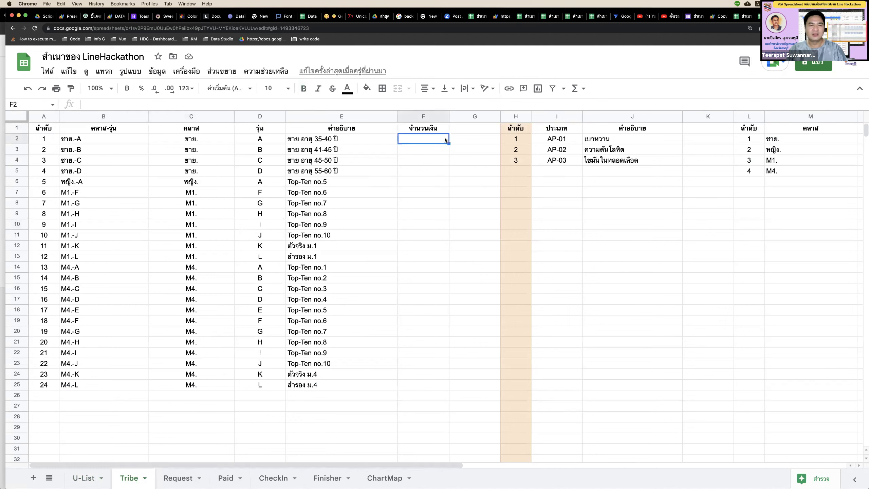
pyautogui.press('Return')
pyautogui.write('=')
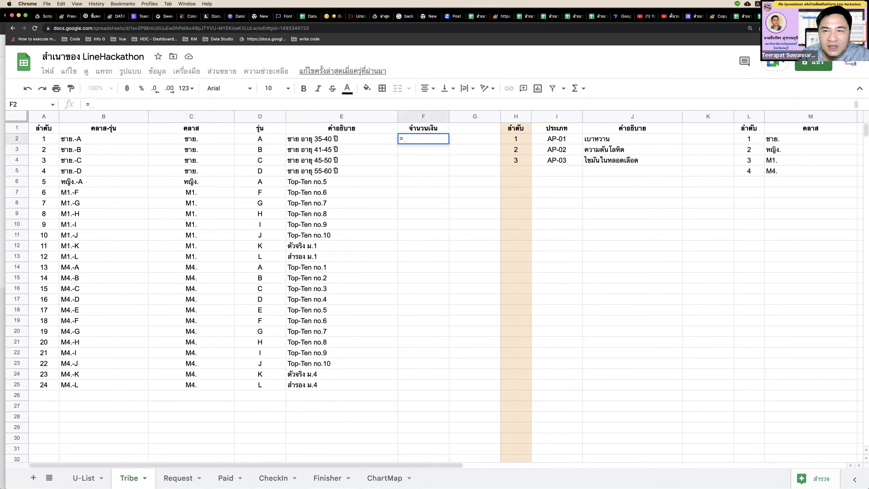
pyautogui.write('sub')
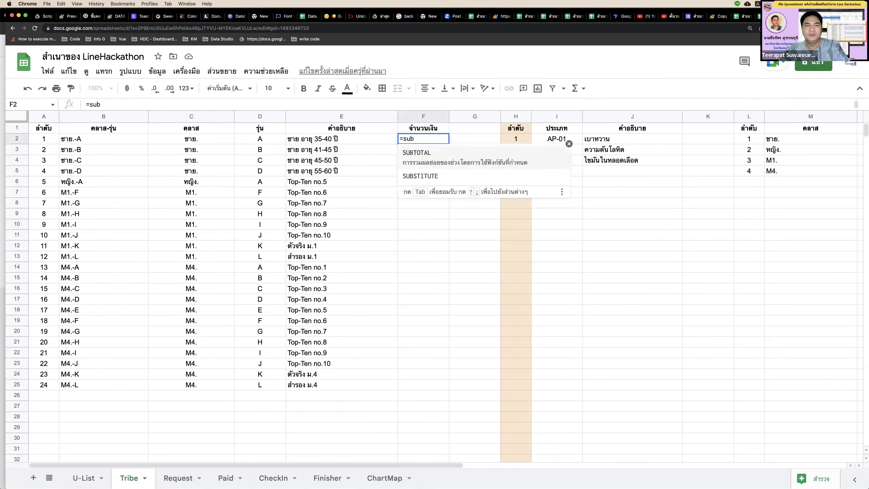
pyautogui.press('Down')
pyautogui.press('Tab')
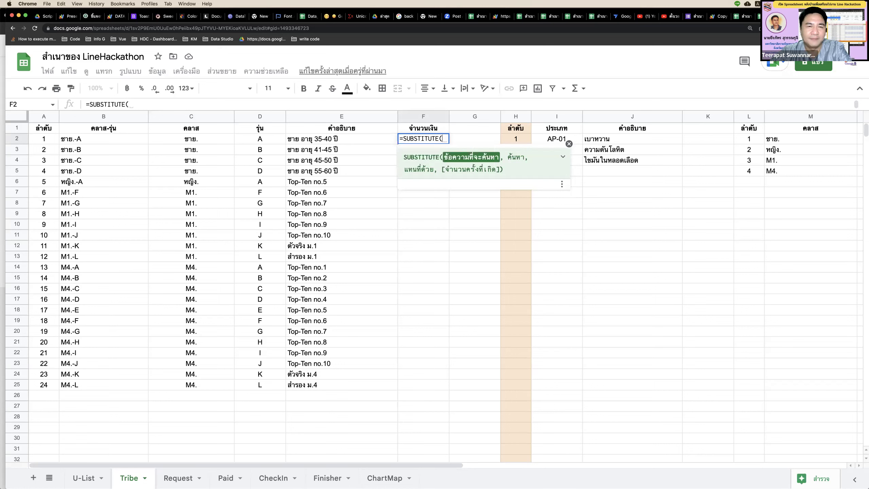
# - Complete F2 as =SUBSTITUTE(B2,"ชาย","หญิง") and commit it
pyautogui.press('Left')
pyautogui.press('Left')
pyautogui.press('Left')
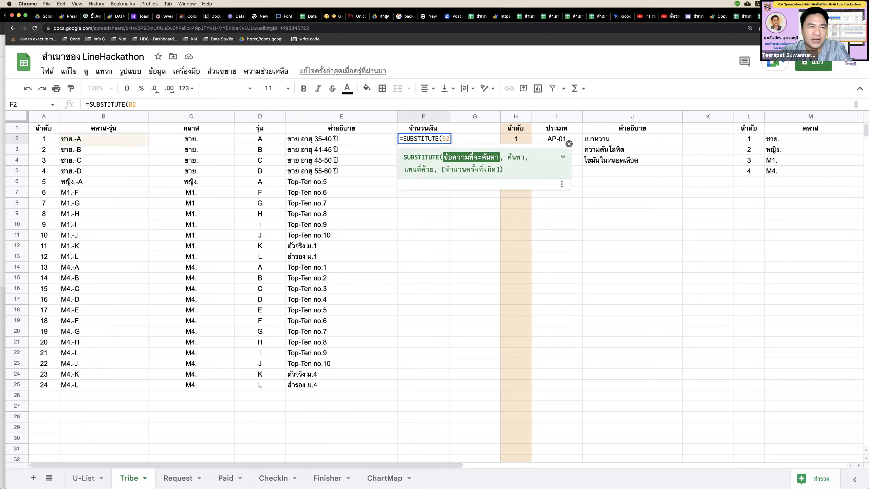
pyautogui.write(':B')
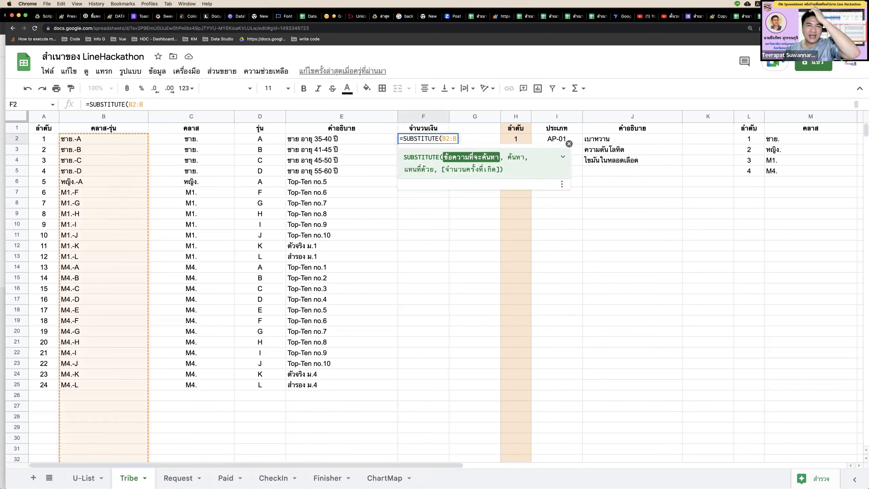
pyautogui.press('BackSpace')
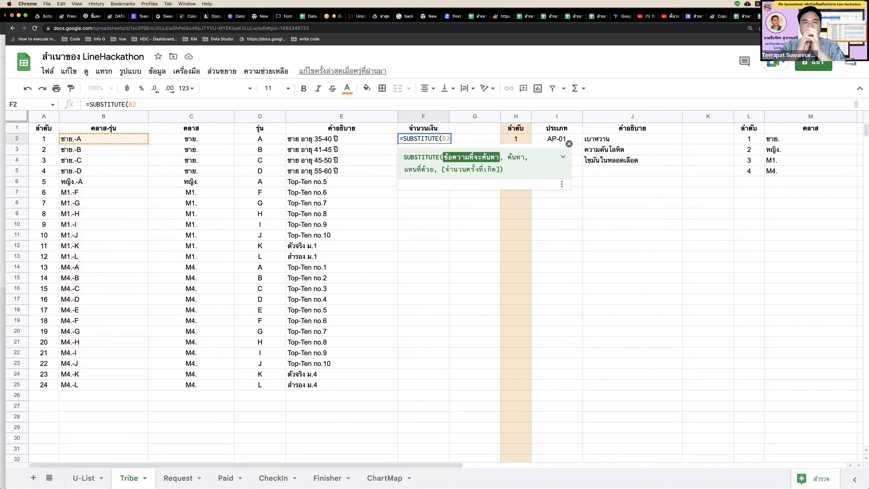
pyautogui.write(',')
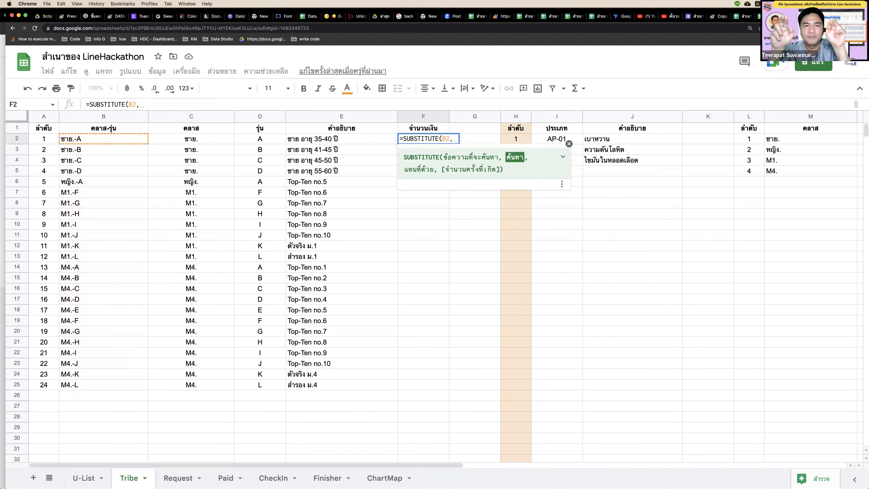
pyautogui.press('BackSpace')
pyautogui.write('""')
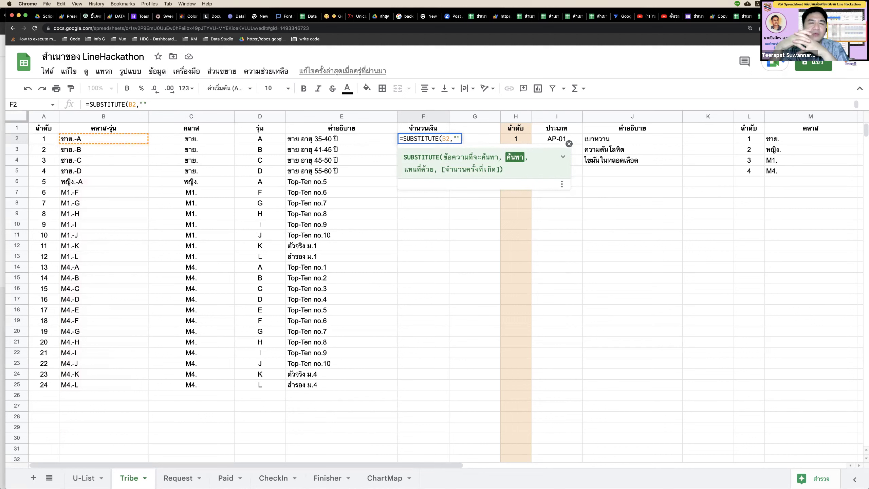
pyautogui.write('ชาย')
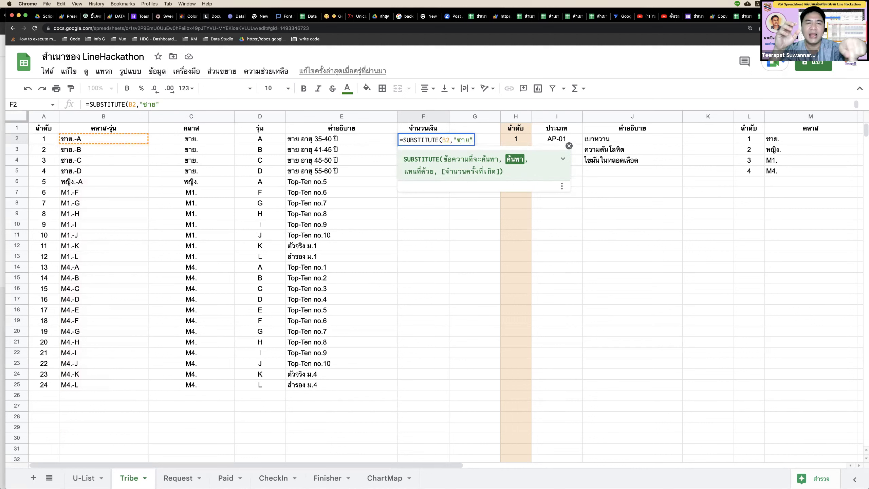
pyautogui.write(', ')
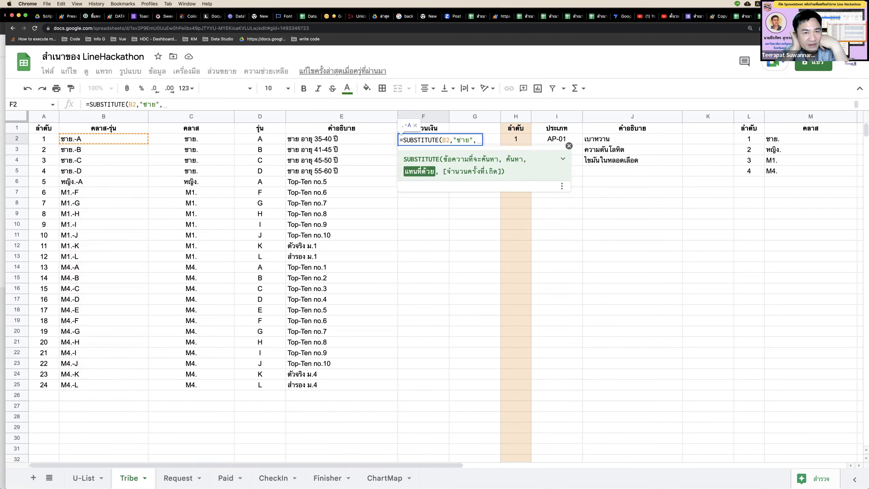
pyautogui.write('""ญ')
pyautogui.press('BackSpace')
pyautogui.write('หญิง"')
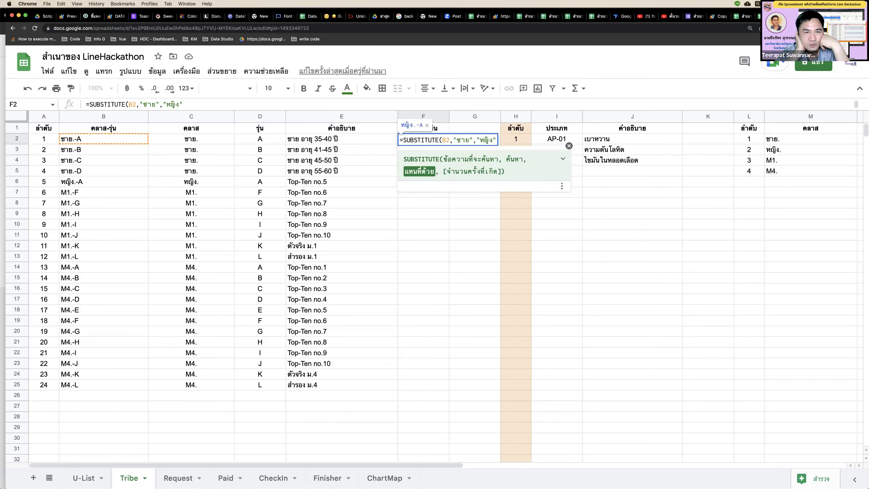
pyautogui.write(')')
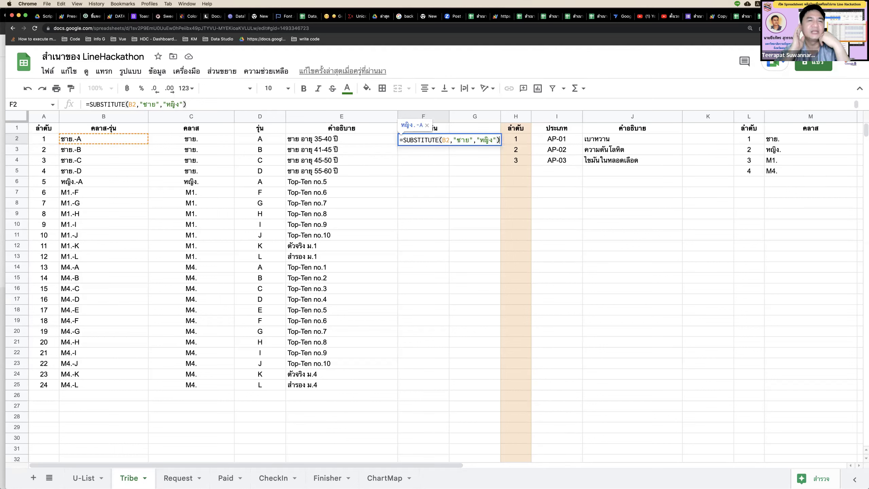
pyautogui.press('Return')
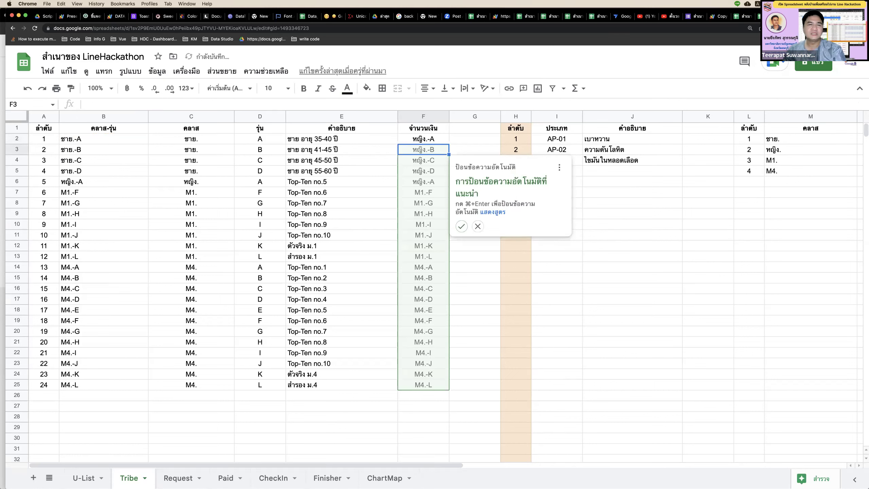
# - Autofill the formula down column F and paste F2:F5's หญิง labels into B6:B9
pyautogui.click(461, 226)
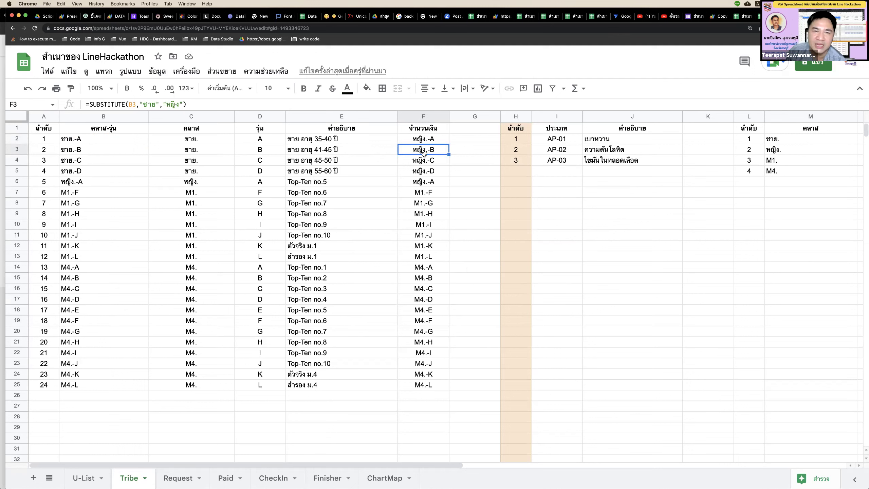
pyautogui.moveTo(432, 140); pyautogui.dragTo(432, 174)
pyautogui.press('super+c')
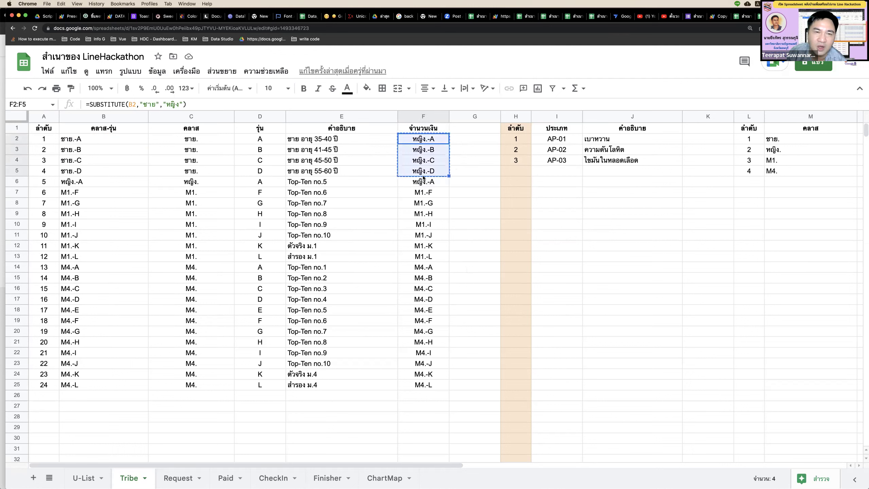
pyautogui.click(86, 180)
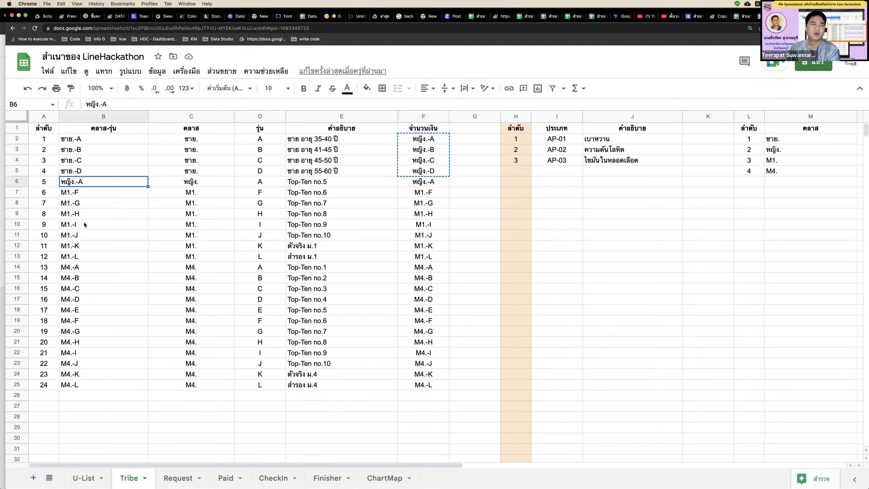
pyautogui.press('super+v')
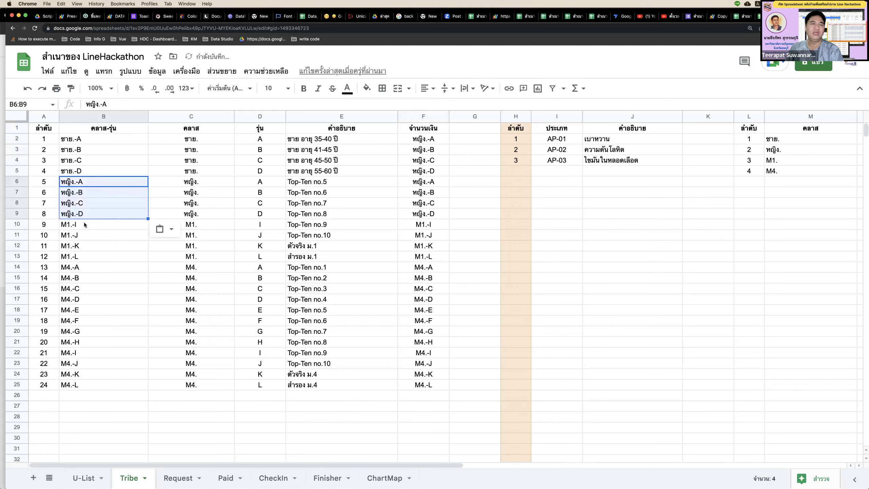
pyautogui.click(98, 238)
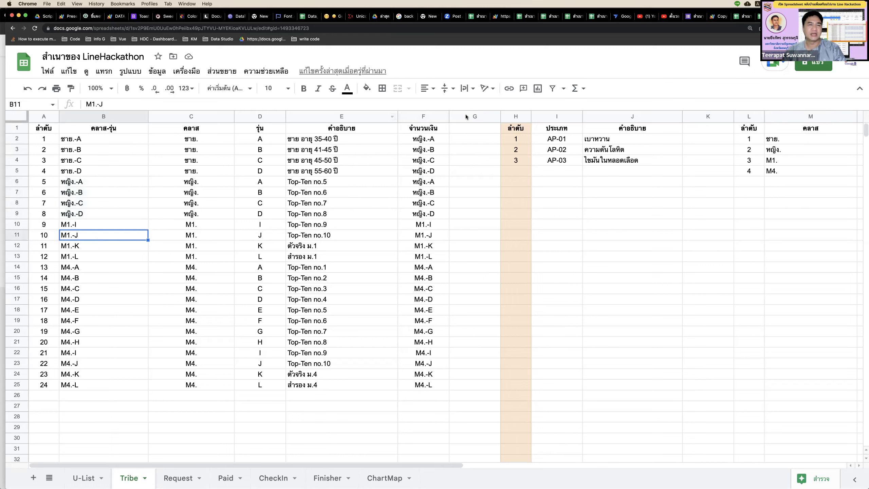
pyautogui.click(426, 140)
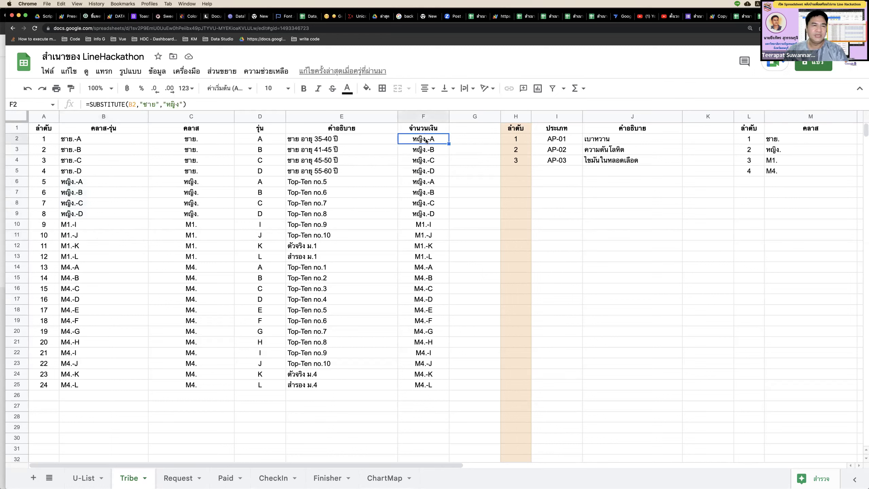
# - Point F2's SUBSTITUTE at E2, fill it to F5, and paste the results into E6:E9
pyautogui.click(132, 104)
pyautogui.press('BackSpace')
pyautogui.write('E')
pyautogui.press('Return')
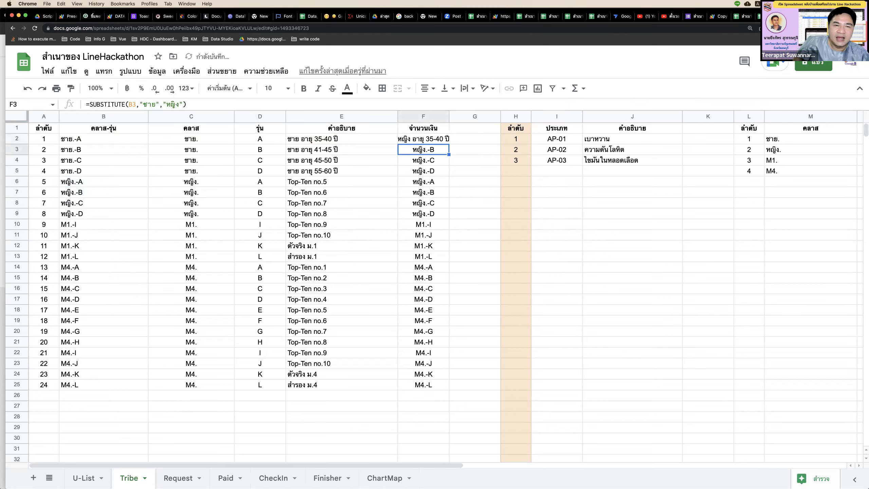
pyautogui.click(447, 139)
pyautogui.moveTo(448, 144); pyautogui.dragTo(441, 173)
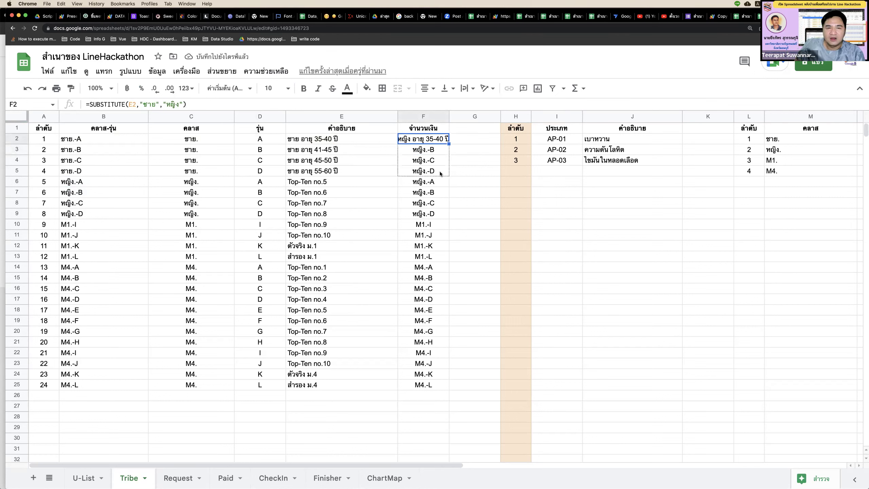
pyautogui.press('cmd+c')
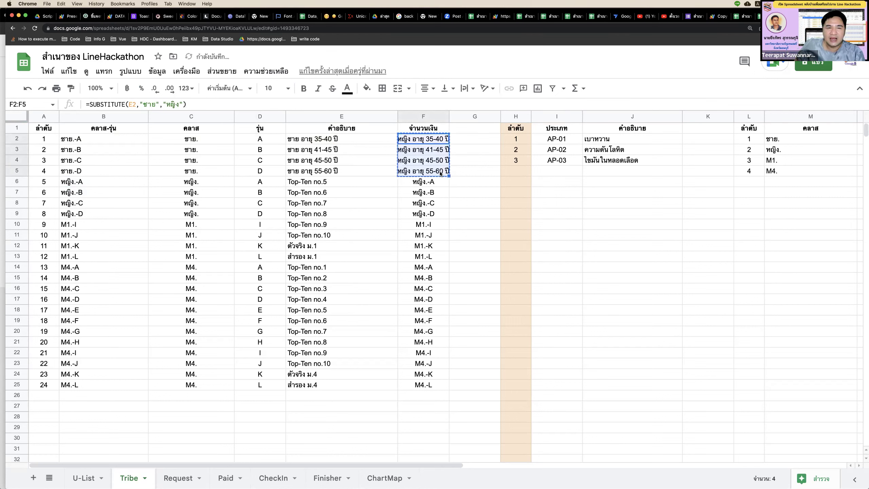
pyautogui.click(315, 183)
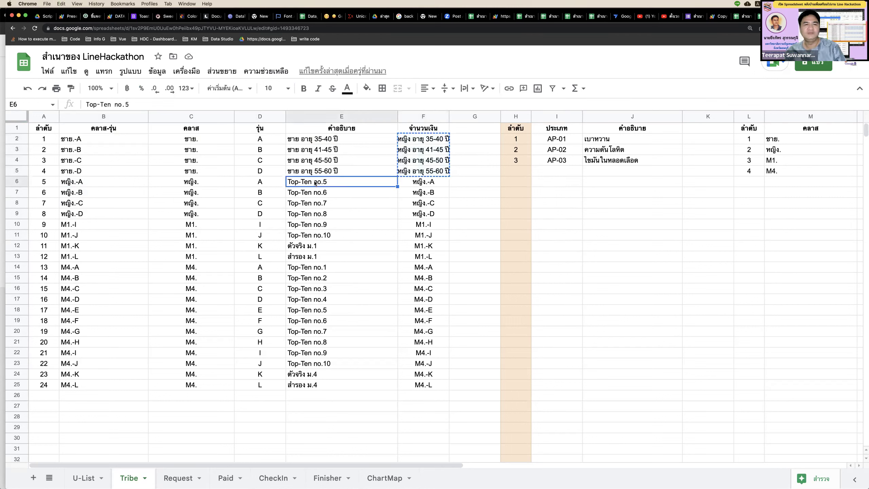
pyautogui.press('cmd+v')
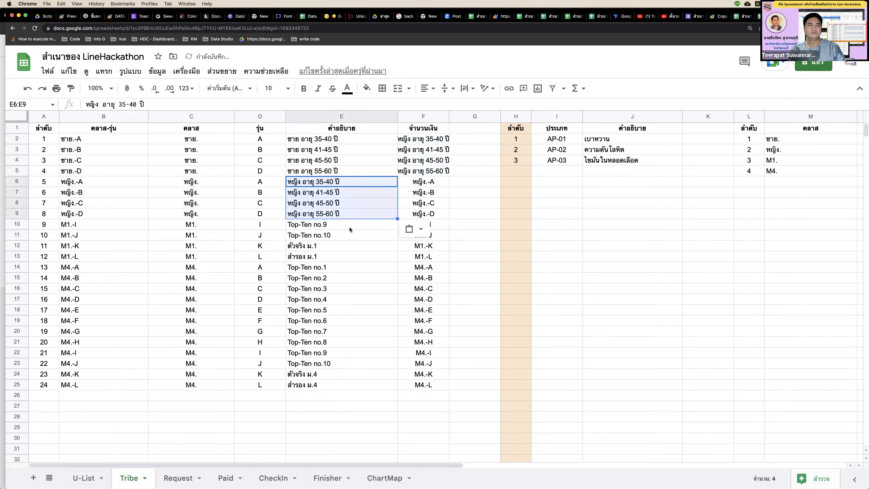
pyautogui.click(352, 229)
pyautogui.click(350, 213)
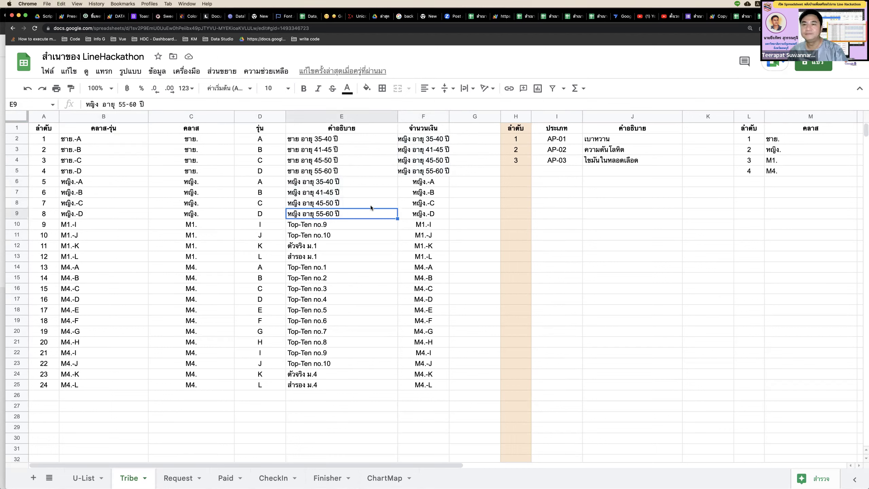
# - Clear the helper formulas from F2:F25
pyautogui.click(438, 141)
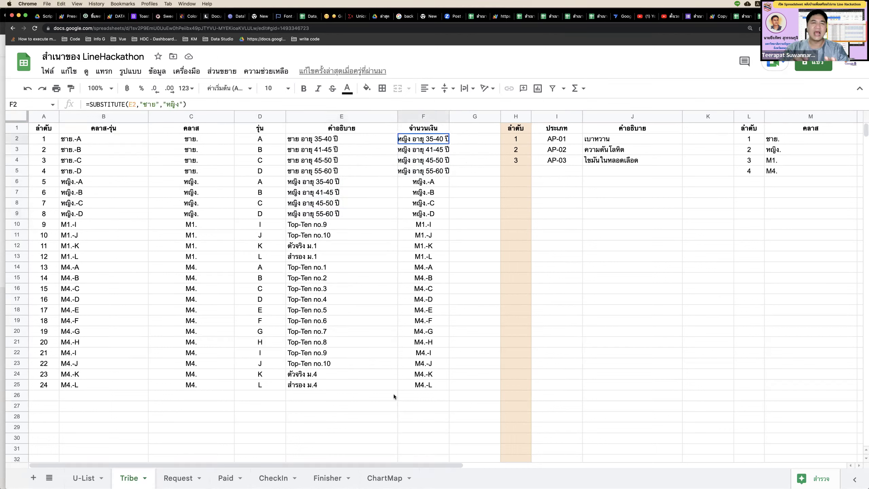
pyautogui.keyDown('shift'); pyautogui.click(428, 384); pyautogui.keyUp('shift')
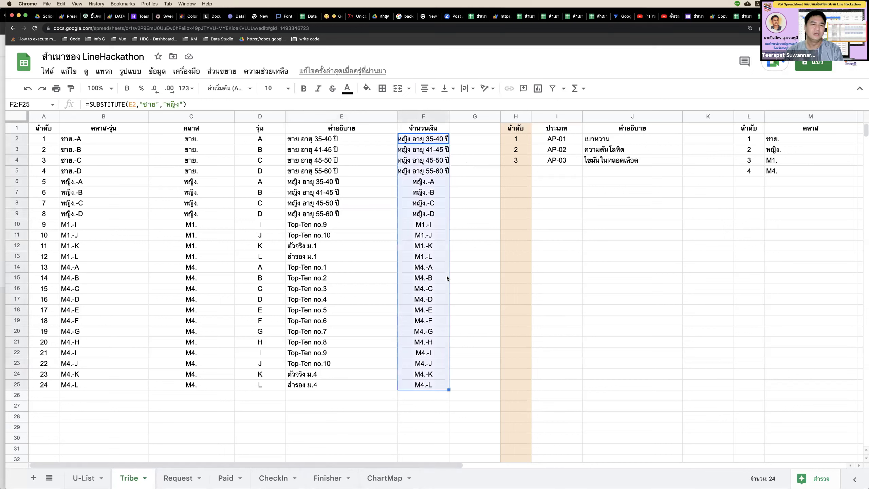
pyautogui.press('Delete')
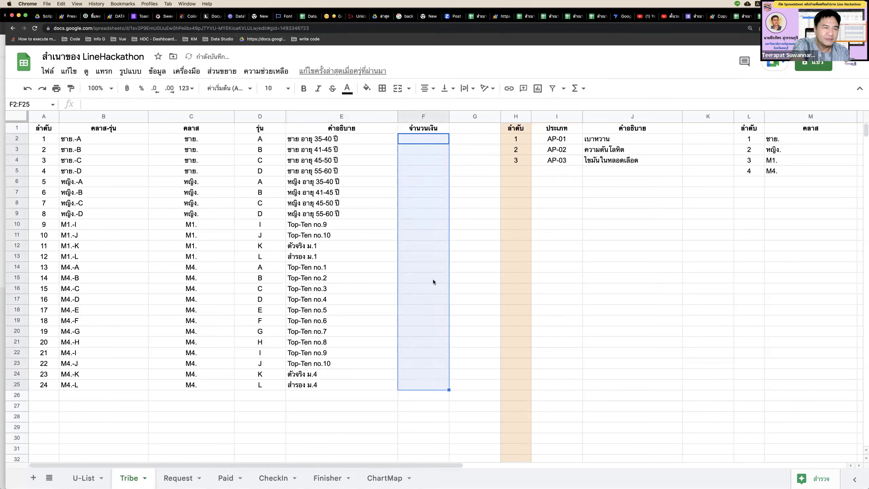
pyautogui.hotkey('ctrl', 'z')
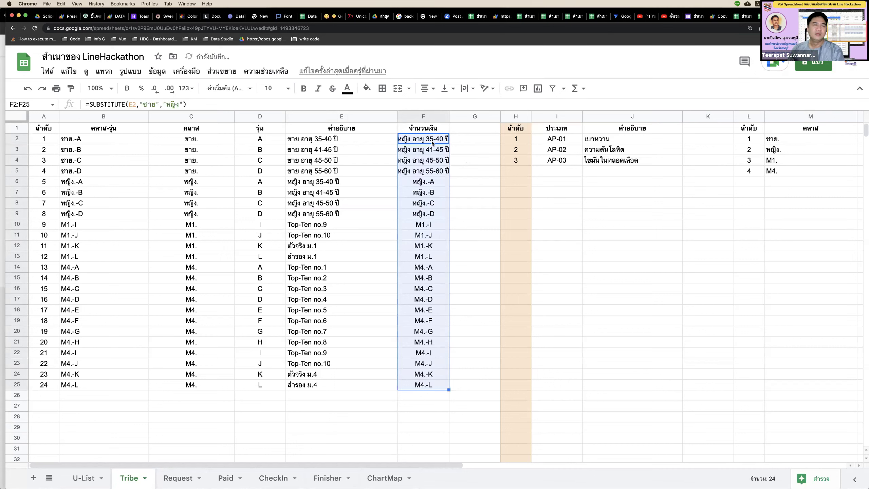
pyautogui.doubleClick(432, 143)
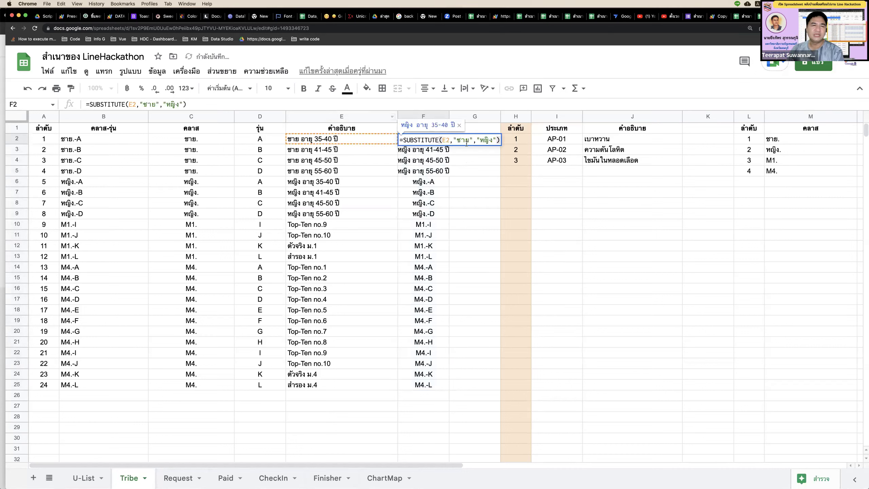
pyautogui.hotkey('ctrl', 'a')
pyautogui.press('BackSpace')
pyautogui.click(467, 170)
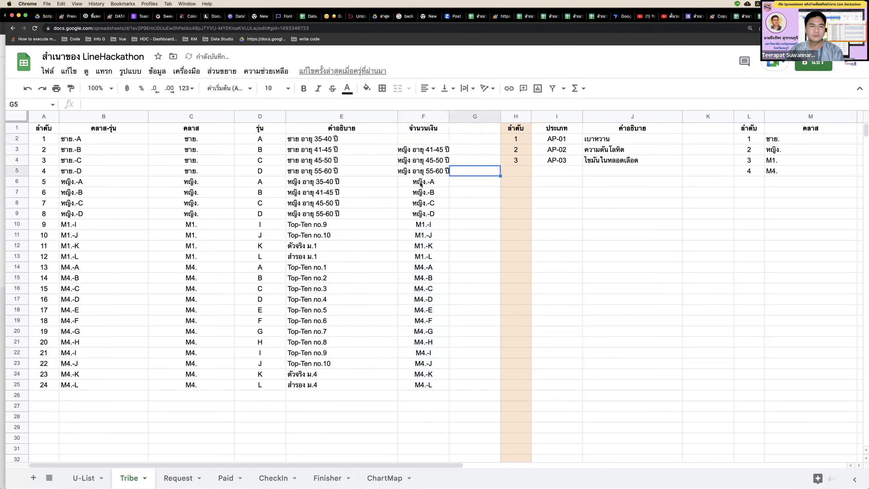
pyautogui.moveTo(424, 140); pyautogui.dragTo(420, 385)
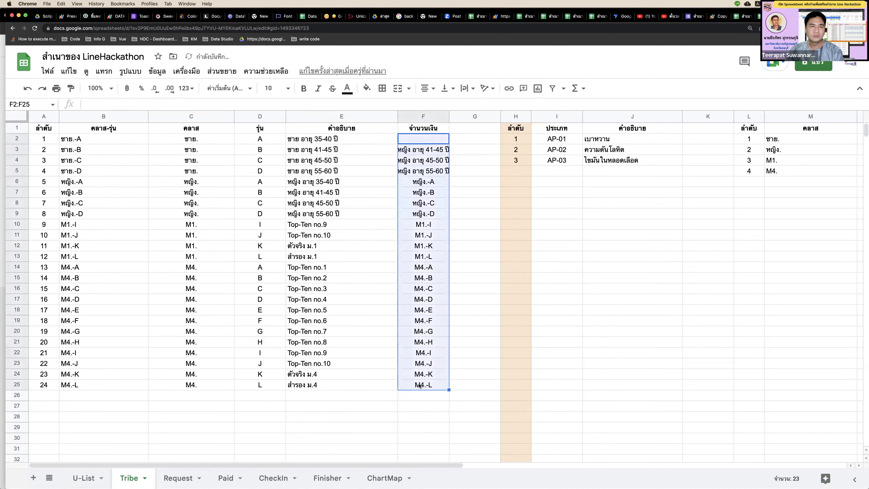
pyautogui.press('Delete')
pyautogui.click(464, 325)
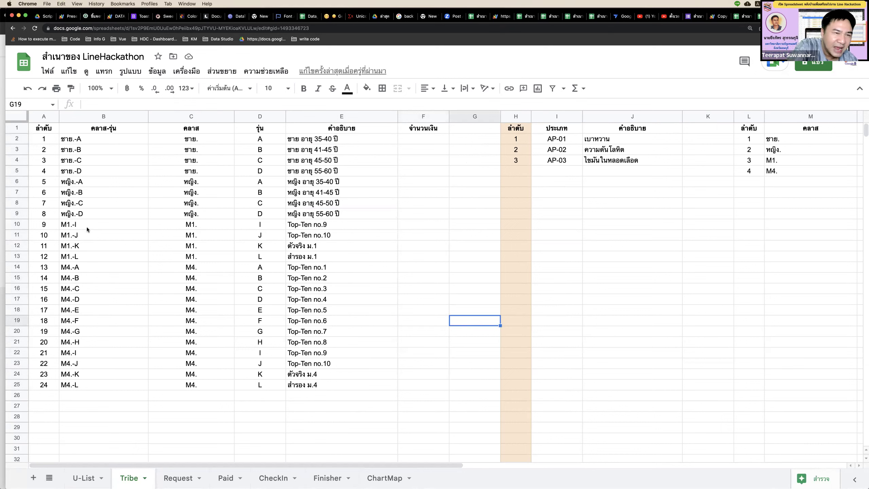
# - Clear the unused class labels and class entries in B10:B25 and C10:C25 of the Tribe sheet
pyautogui.click(70, 224)
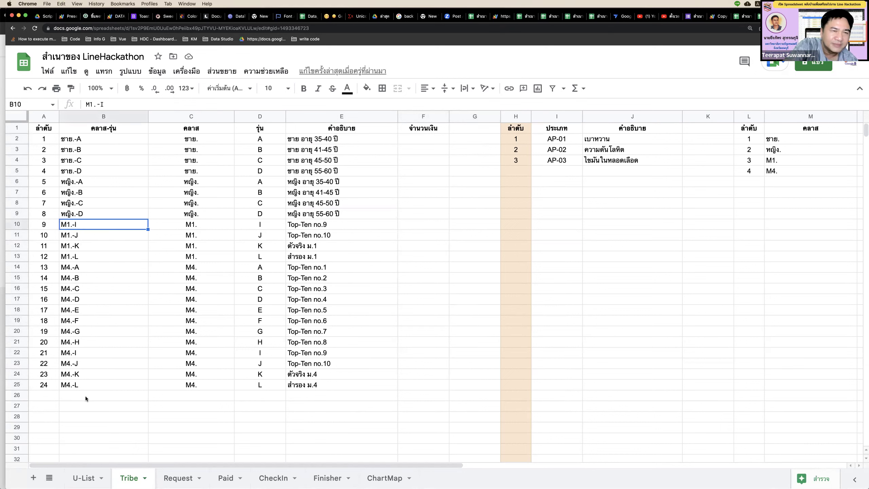
pyautogui.keyDown('super'); pyautogui.click(86, 384); pyautogui.keyUp('super')
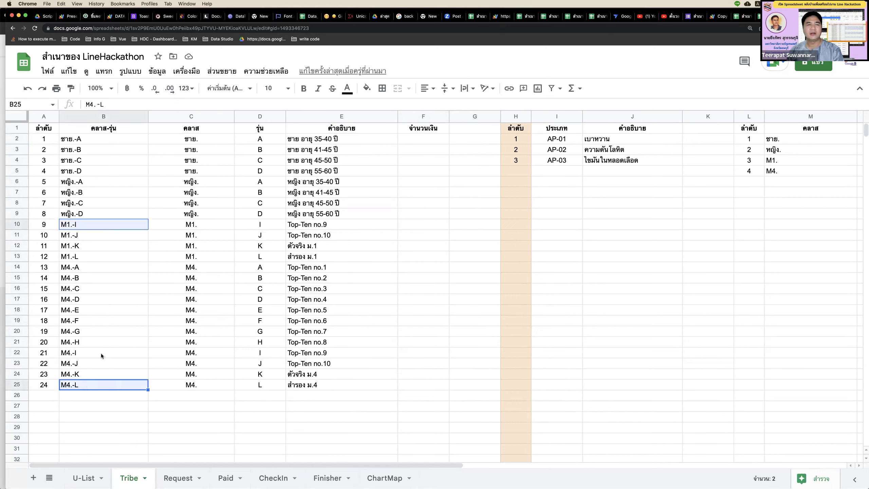
pyautogui.moveTo(113, 225); pyautogui.dragTo(113, 390)
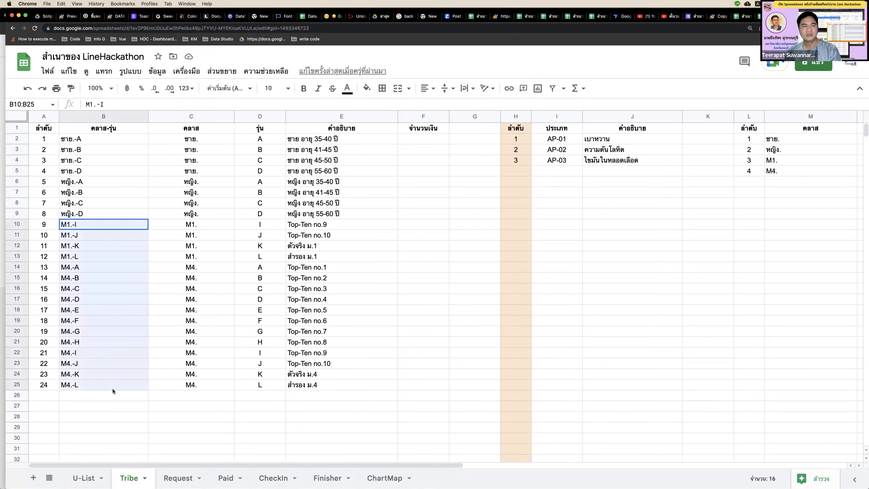
pyautogui.press('Delete')
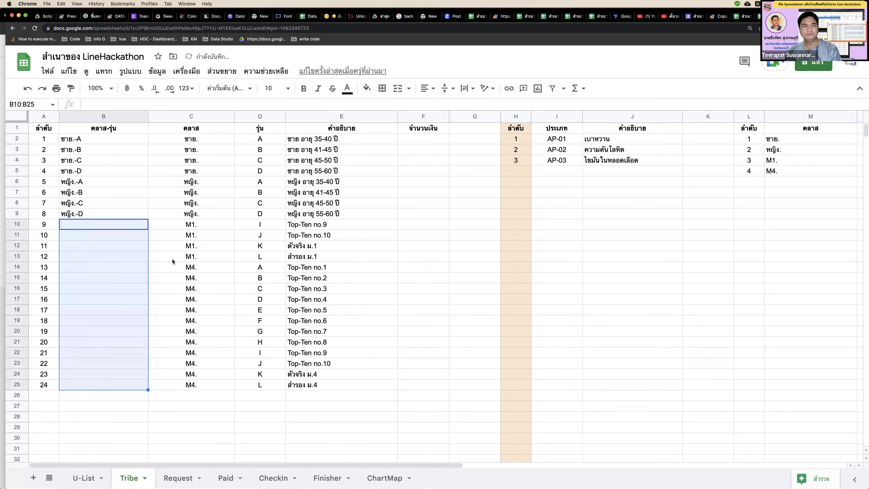
pyautogui.click(169, 269)
pyautogui.click(161, 334)
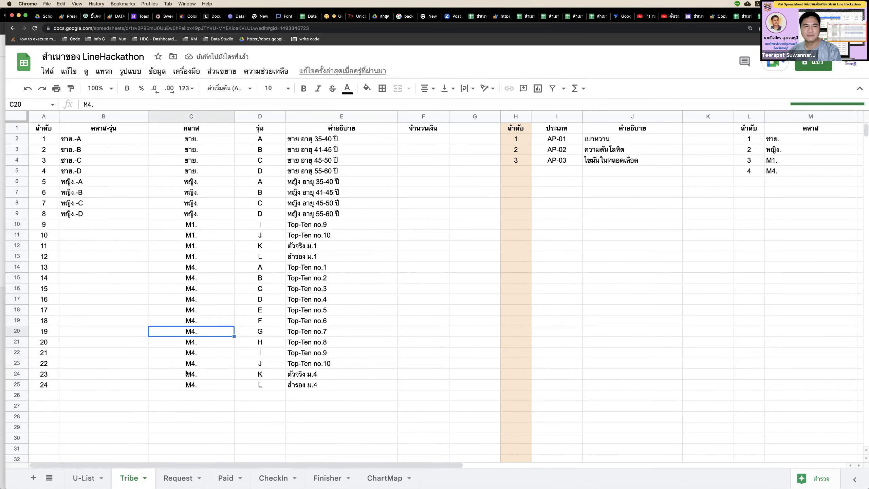
pyautogui.moveTo(194, 385); pyautogui.dragTo(193, 227)
pyautogui.press('Delete')
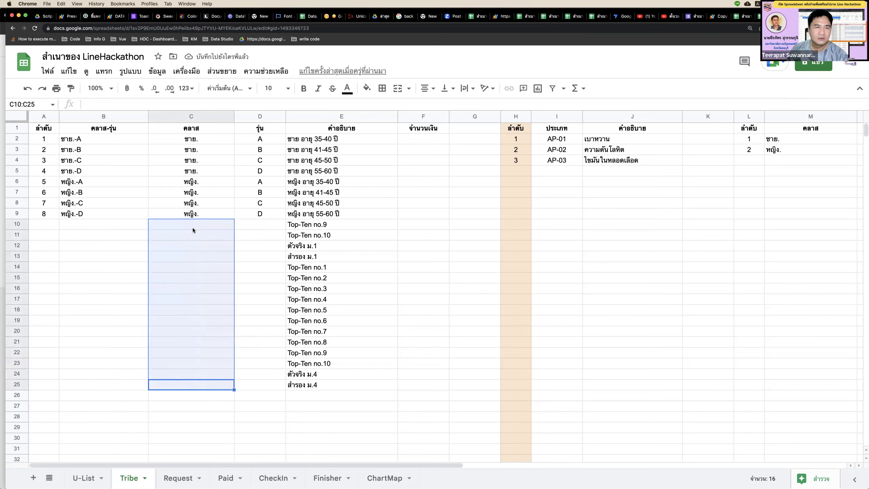
# - Clear the leftover descriptions in E10:E25 and return to the U-List sheet
pyautogui.click(200, 322)
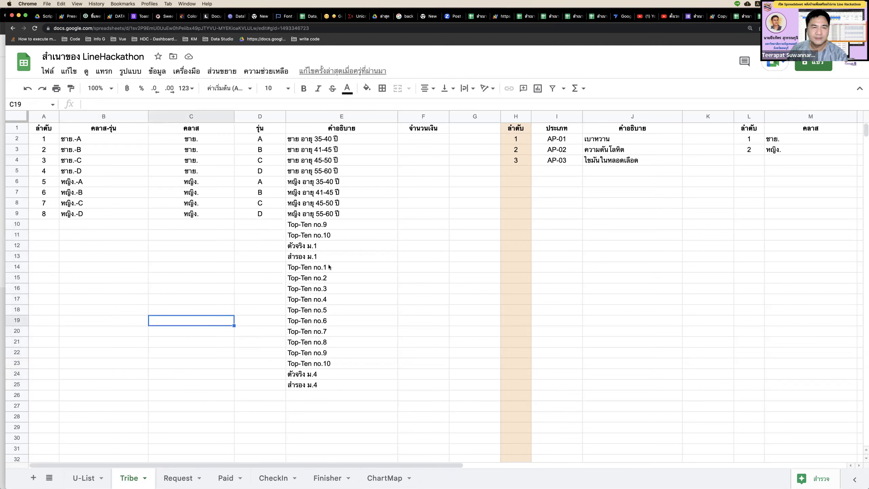
pyautogui.click(332, 225)
pyautogui.press('super+shift+Down')
pyautogui.press('Delete')
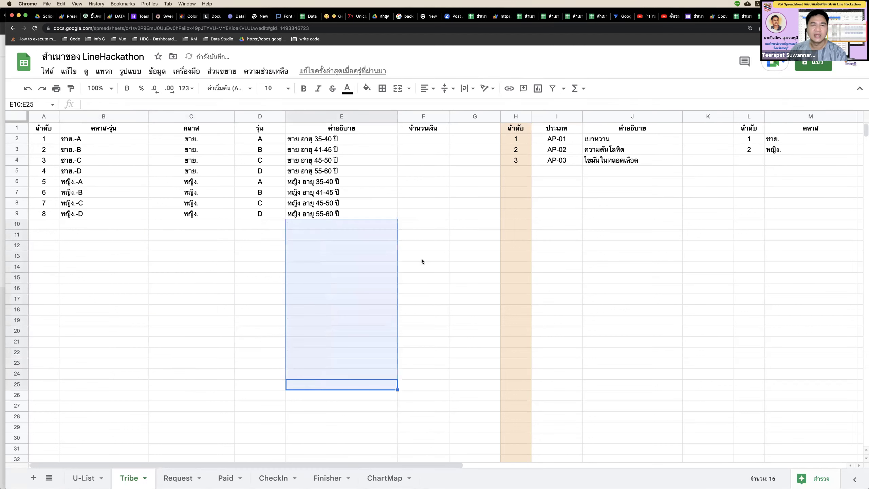
pyautogui.click(424, 257)
pyautogui.click(430, 315)
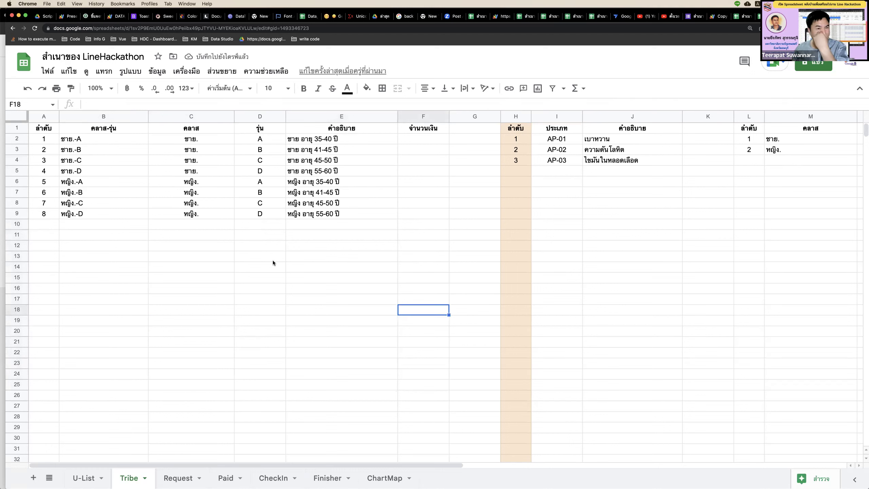
pyautogui.click(85, 479)
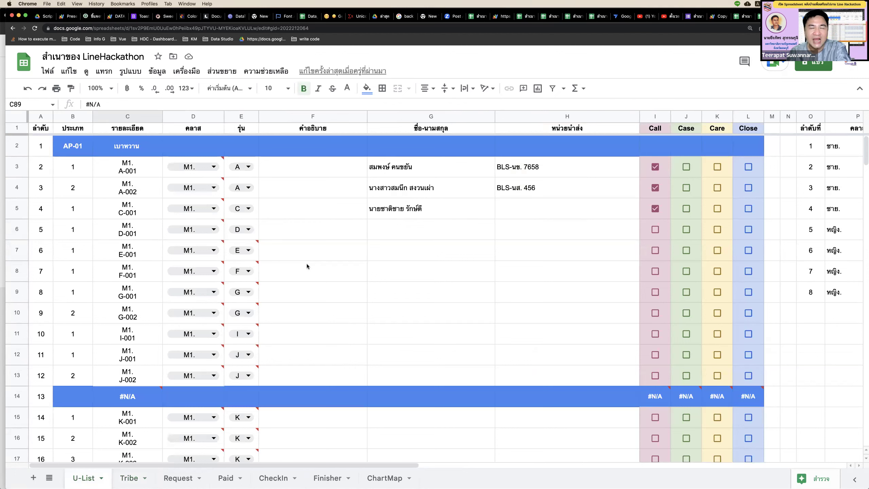
# - Set D3 and D4 to class ชาย. and confirm group A in E3, giving codes A-001 and A-002
pyautogui.doubleClick(211, 164)
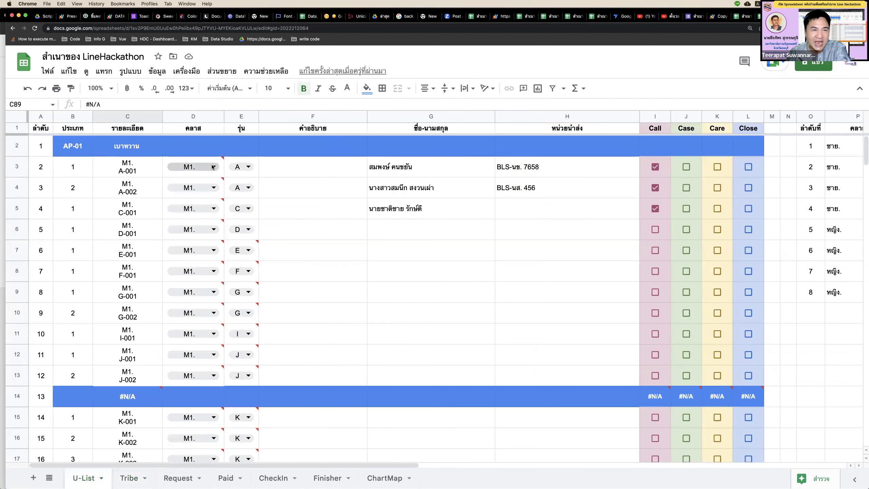
pyautogui.click(207, 187)
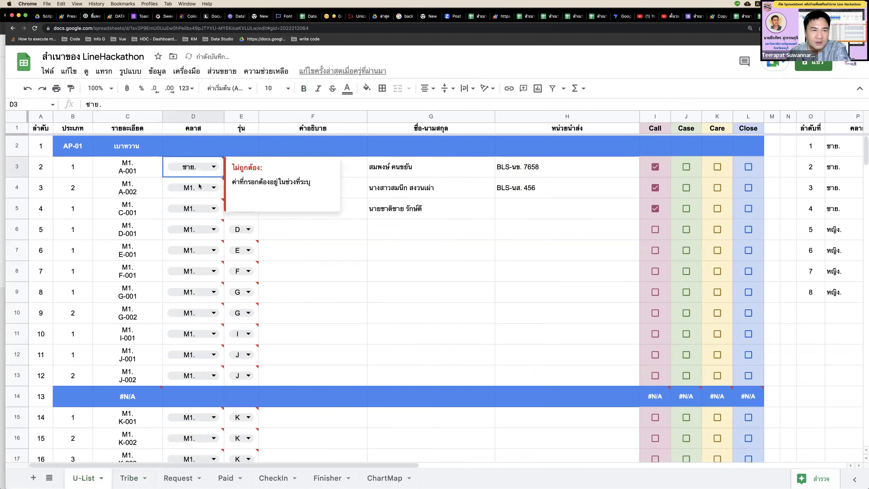
pyautogui.click(214, 188)
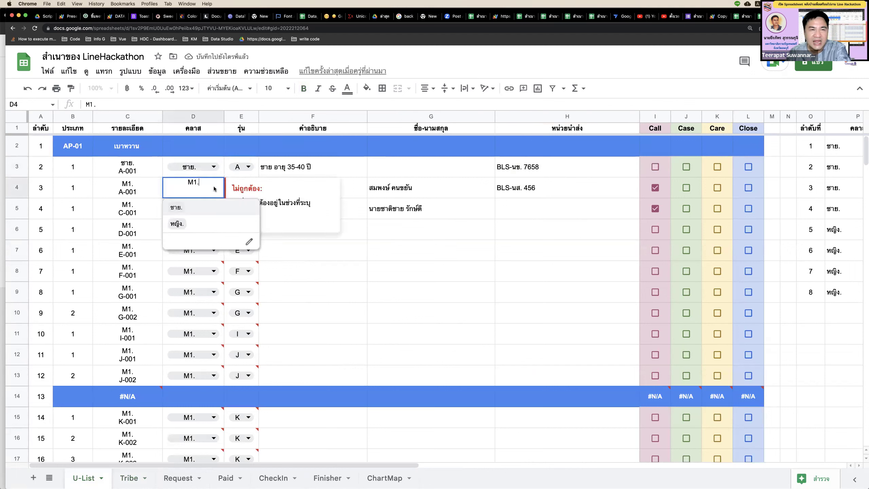
pyautogui.click(204, 205)
pyautogui.click(354, 260)
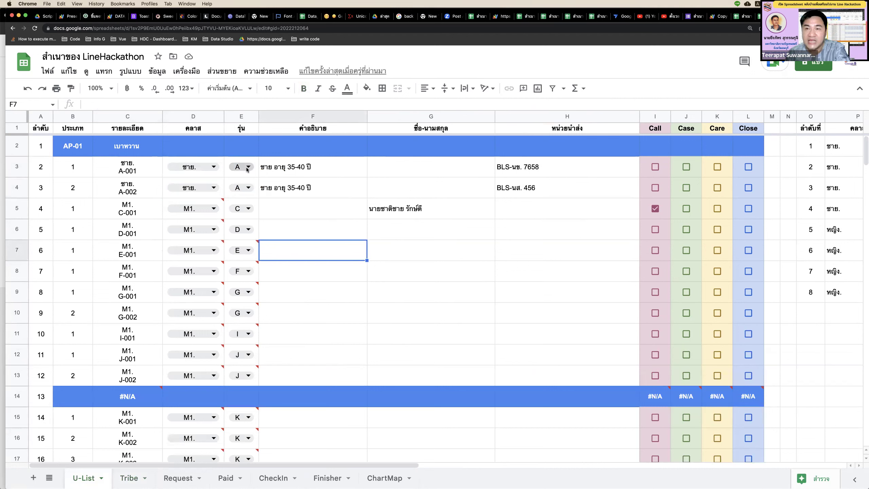
pyautogui.click(247, 168)
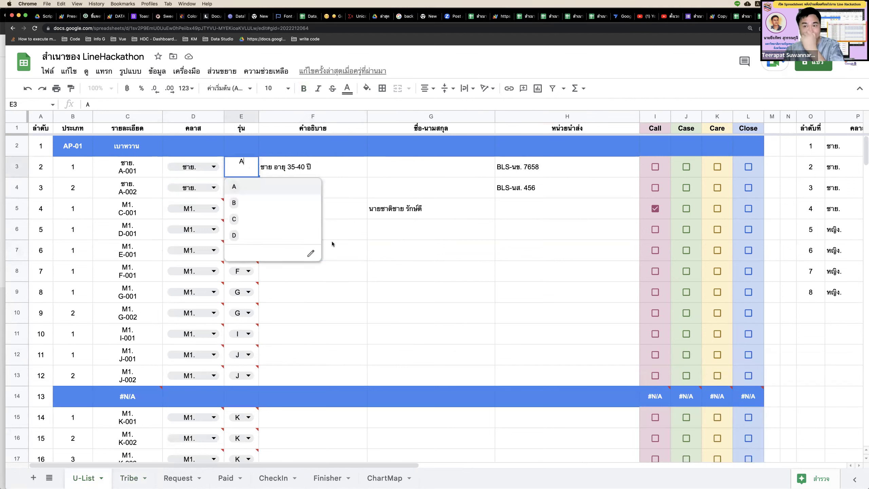
pyautogui.press('Tab')
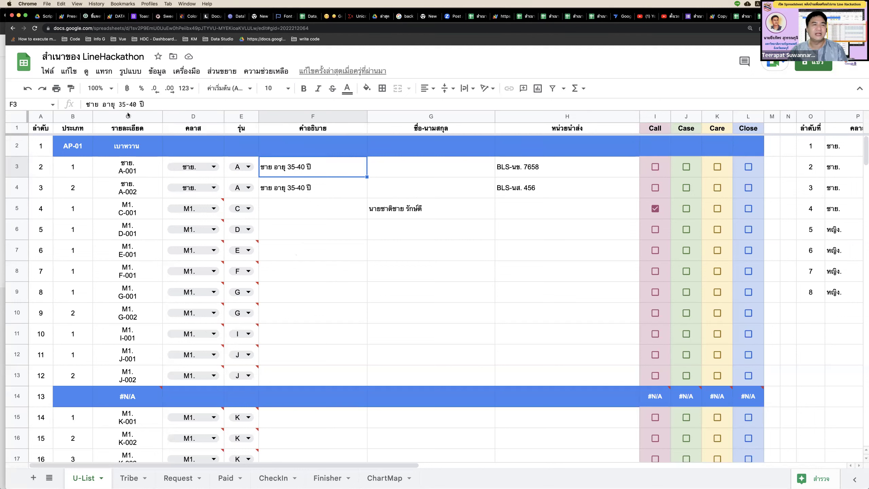
# - Change the TEXT format in C2's arrayformula from "000" to "0000" so codes read ชาย. A-0001
pyautogui.click(62, 167)
pyautogui.click(16, 166)
pyautogui.click(74, 167)
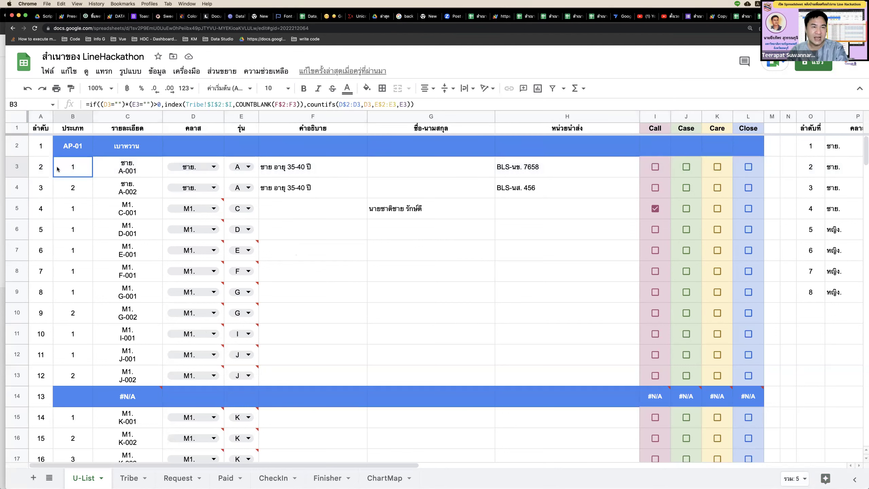
pyautogui.click(107, 167)
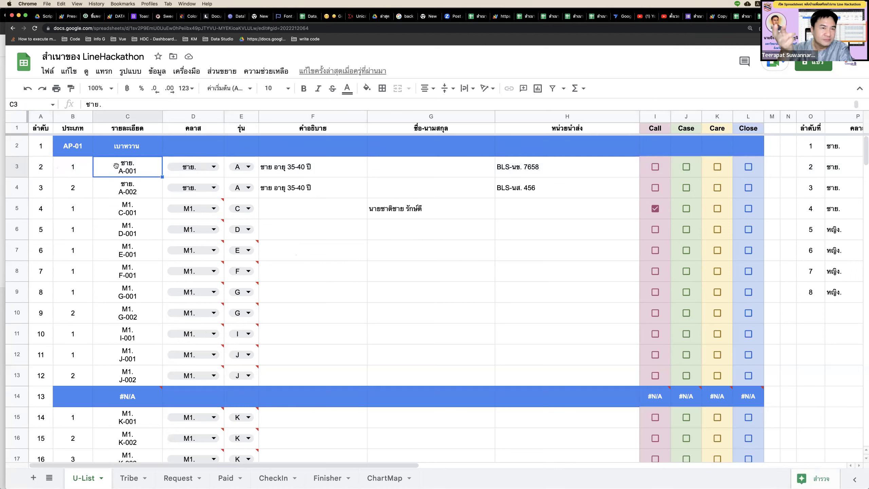
pyautogui.click(121, 148)
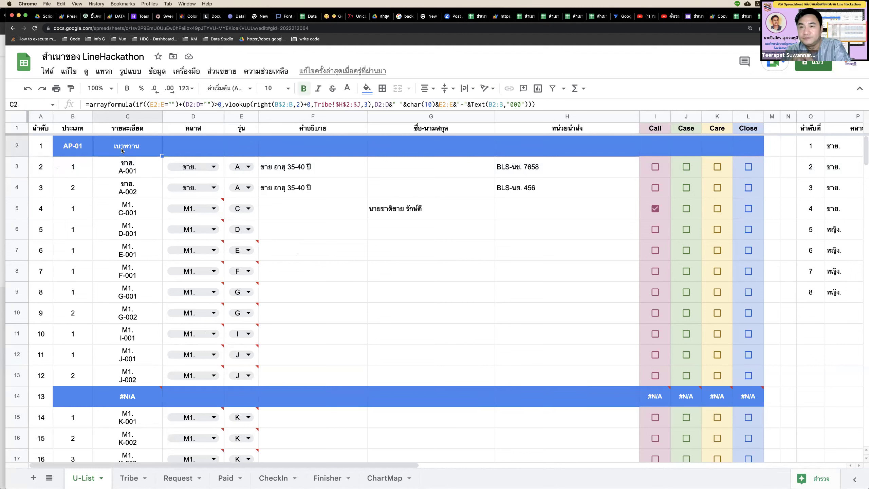
pyautogui.click(519, 104)
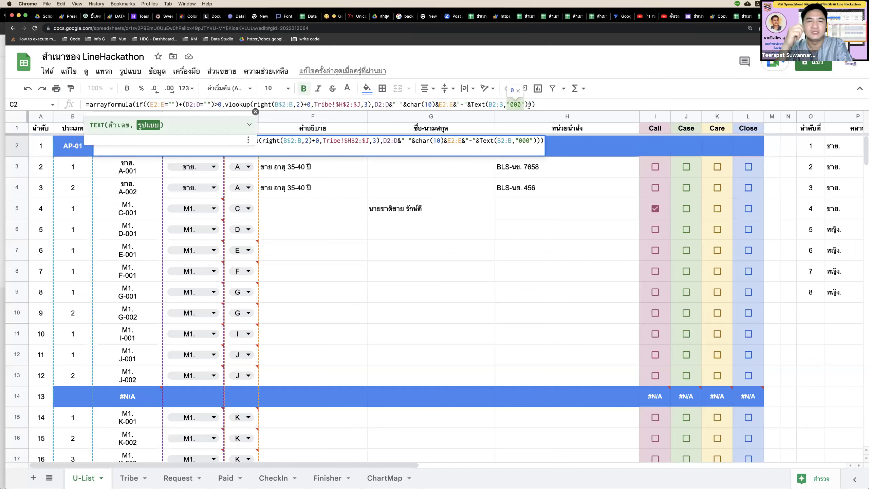
pyautogui.write('0')
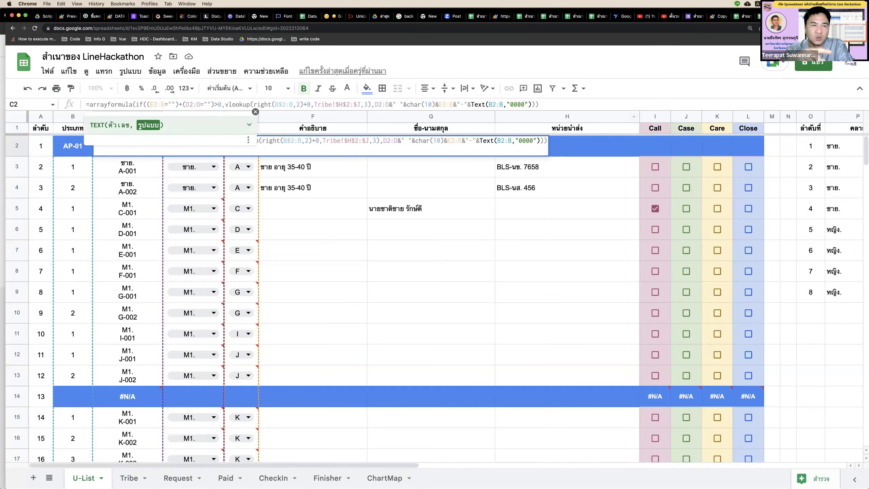
pyautogui.press('Return')
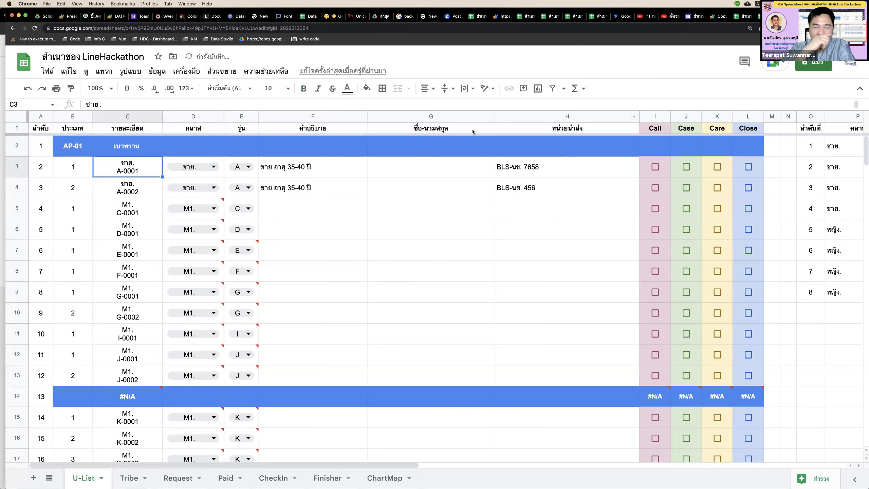
pyautogui.doubleClick(135, 146)
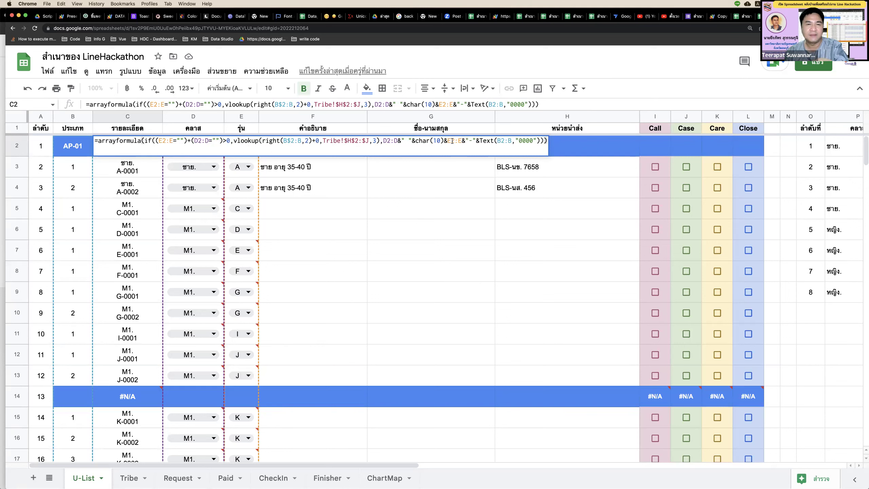
pyautogui.doubleClick(483, 140)
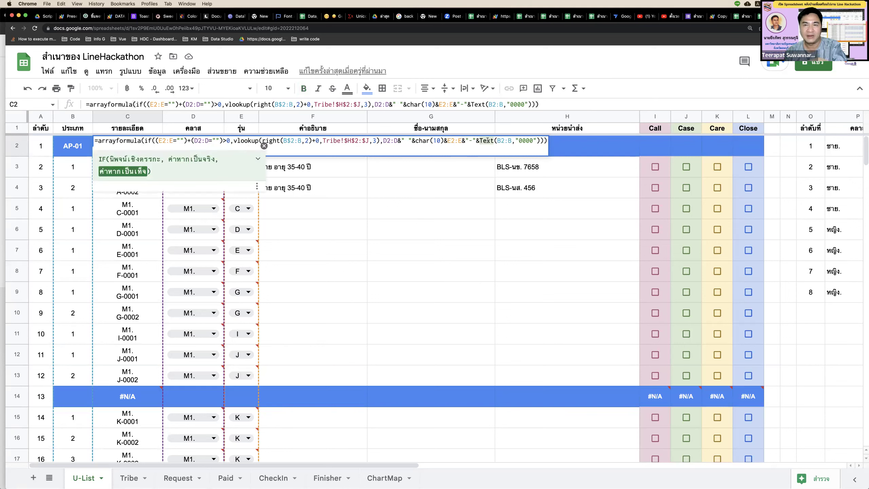
pyautogui.click(482, 149)
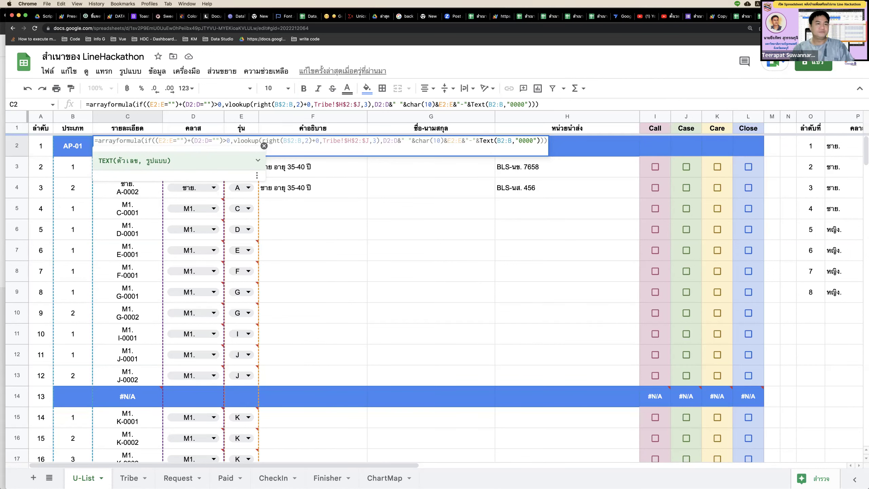
pyautogui.press('Return')
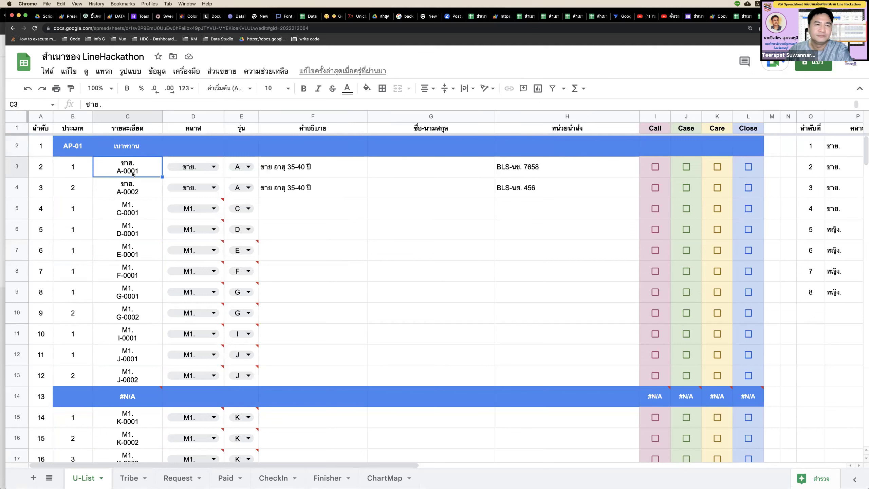
# - Fill B3:E3 down to row 49, creating ชาย. items A-0001 through A-0047 aged 35-40
pyautogui.click(17, 167)
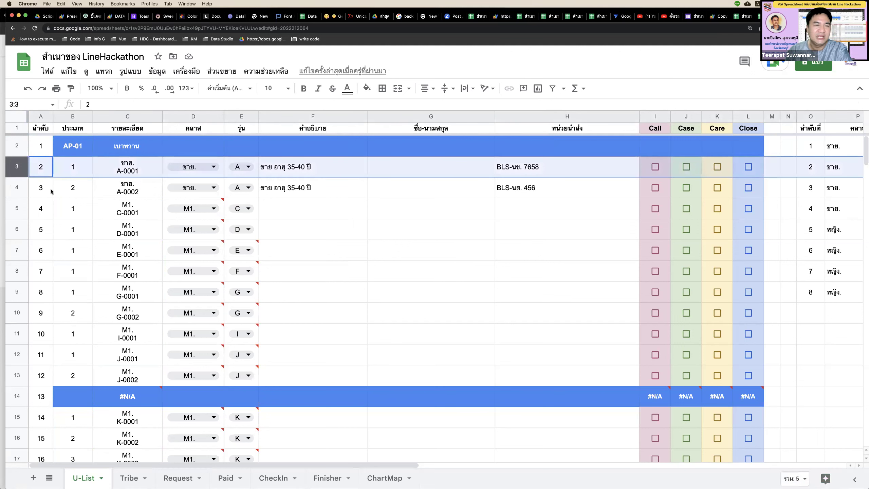
pyautogui.click(132, 207)
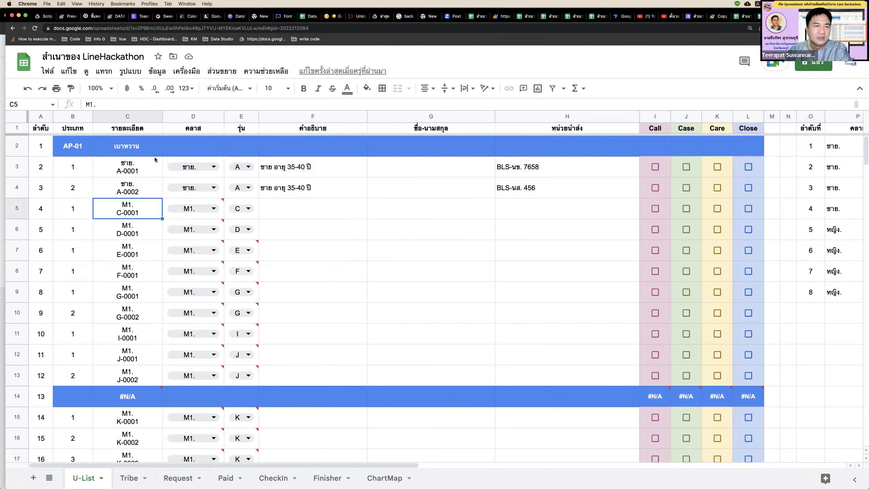
pyautogui.click(72, 173)
pyautogui.moveTo(72, 174)
pyautogui.mouseDown()
pyautogui.moveTo(255, 187)
pyautogui.moveTo(255, 172)
pyautogui.mouseUp()
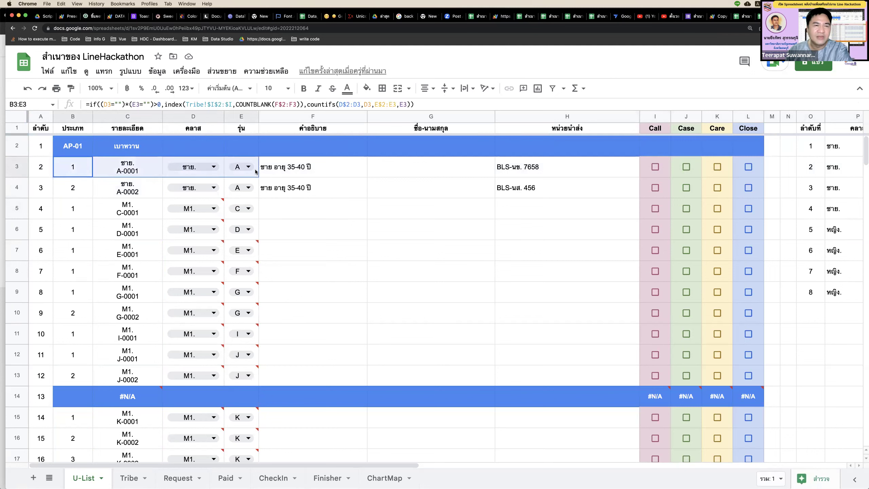
pyautogui.moveTo(258, 176); pyautogui.dragTo(250, 356)
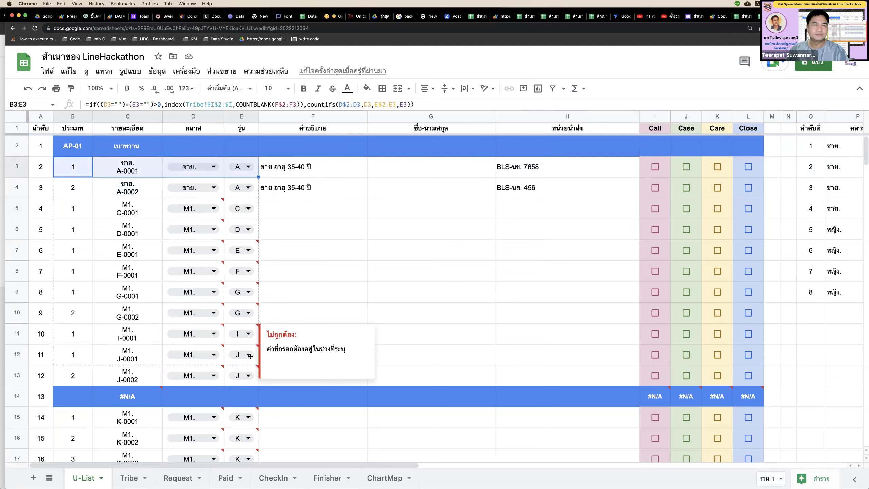
pyautogui.moveTo(252, 378); pyautogui.dragTo(252, 379)
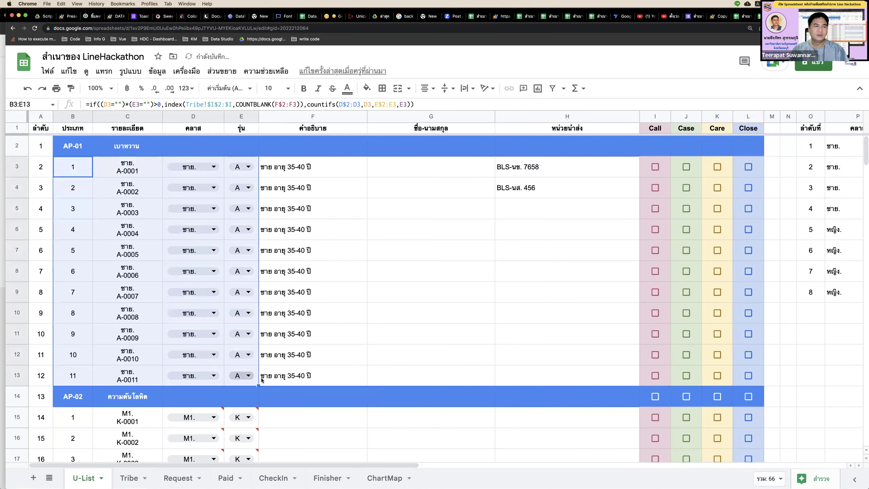
pyautogui.moveTo(258, 422); pyautogui.dragTo(258, 424)
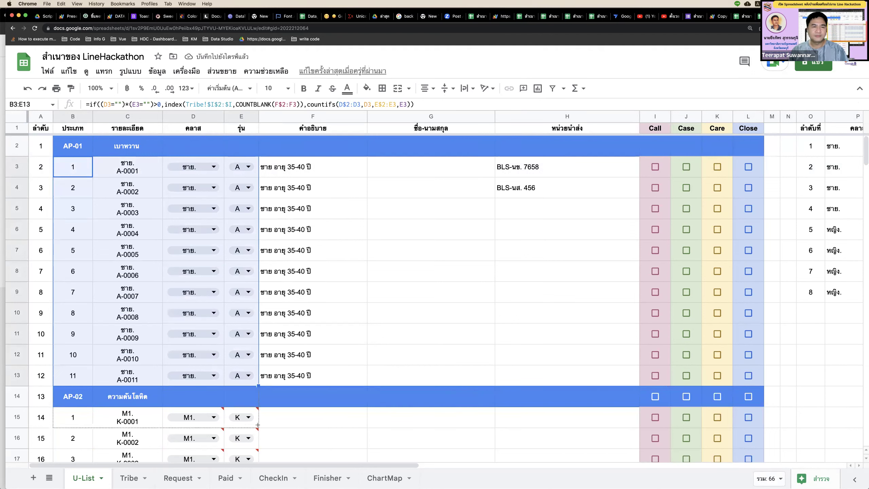
pyautogui.moveTo(258, 456); pyautogui.dragTo(259, 476)
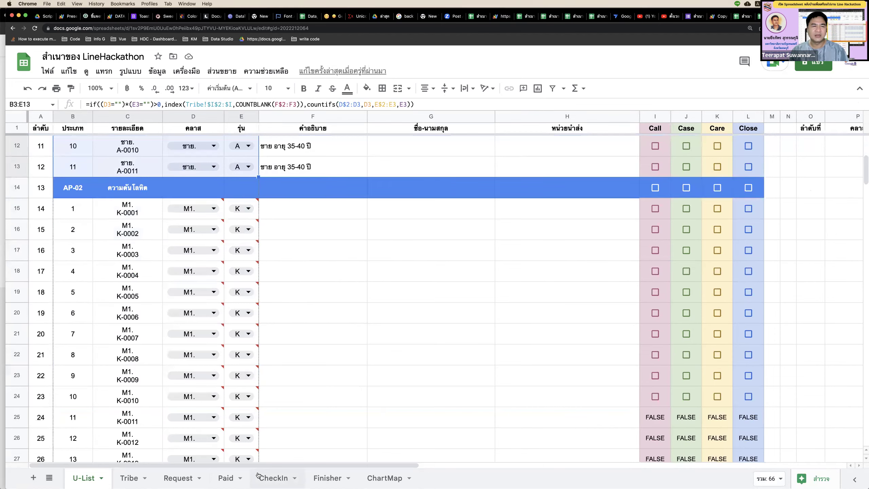
pyautogui.moveTo(258, 476); pyautogui.dragTo(267, 343)
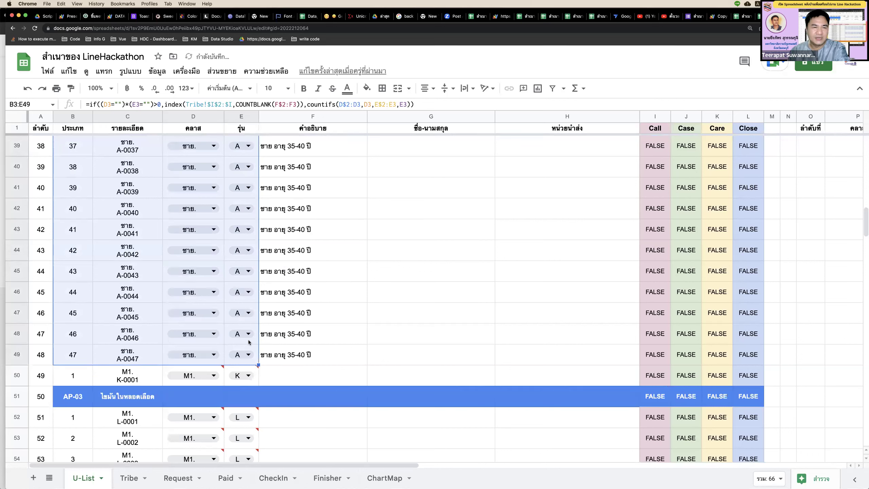
pyautogui.click(39, 356)
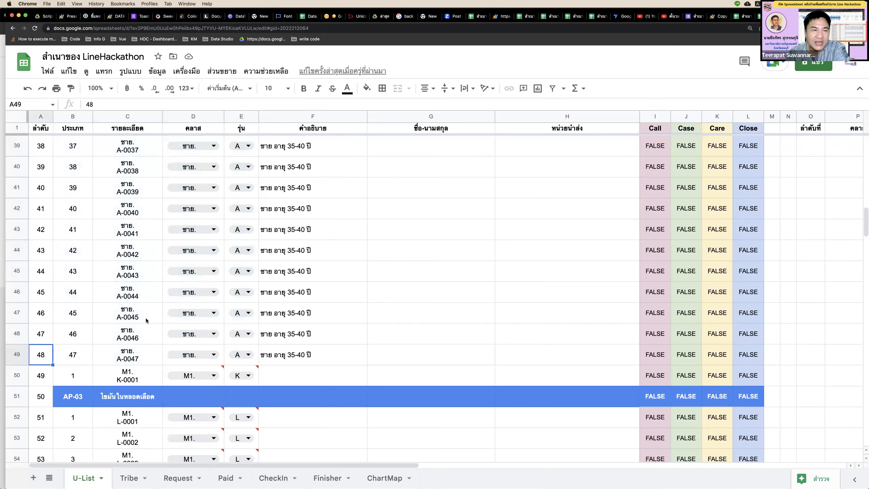
pyautogui.press('Right')
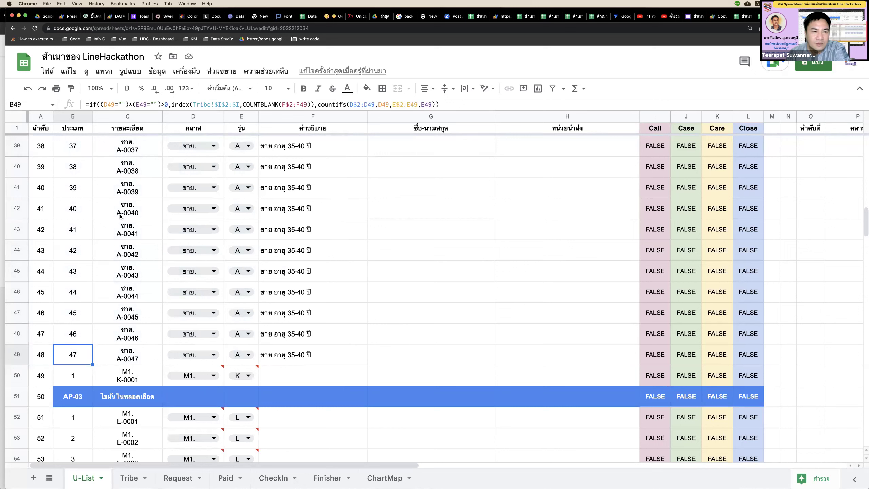
# - Set row 43's group to B, making it B-0001 with the 41-45 description
pyautogui.click(249, 209)
pyautogui.press('Tab')
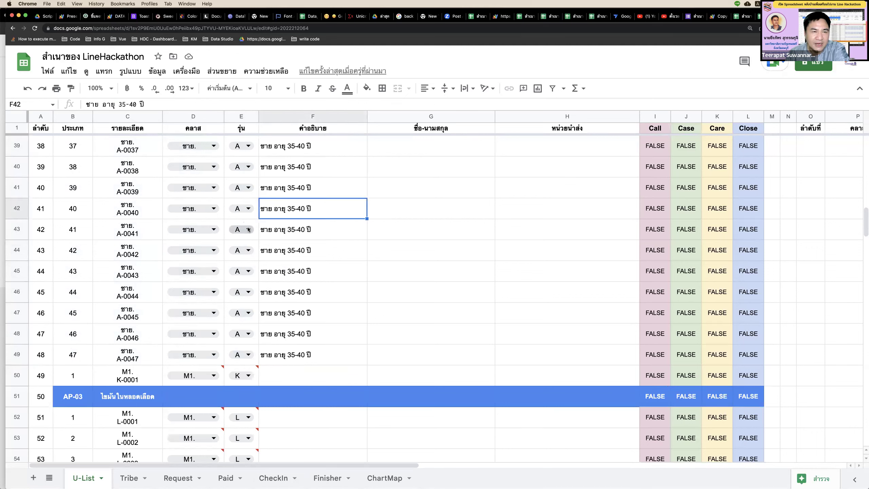
pyautogui.click(249, 229)
pyautogui.click(234, 266)
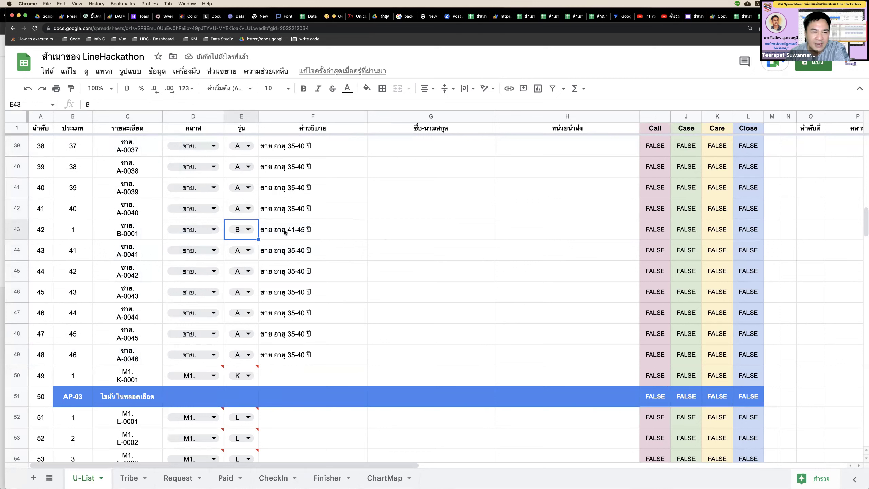
pyautogui.click(274, 232)
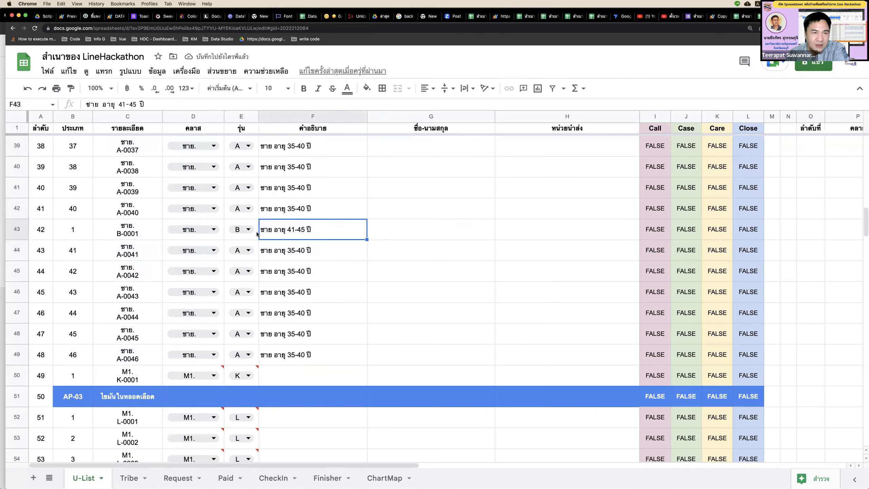
# - Try class หญิง. on row 43, revert it to ชาย., and keep group B
pyautogui.click(216, 232)
pyautogui.click(172, 267)
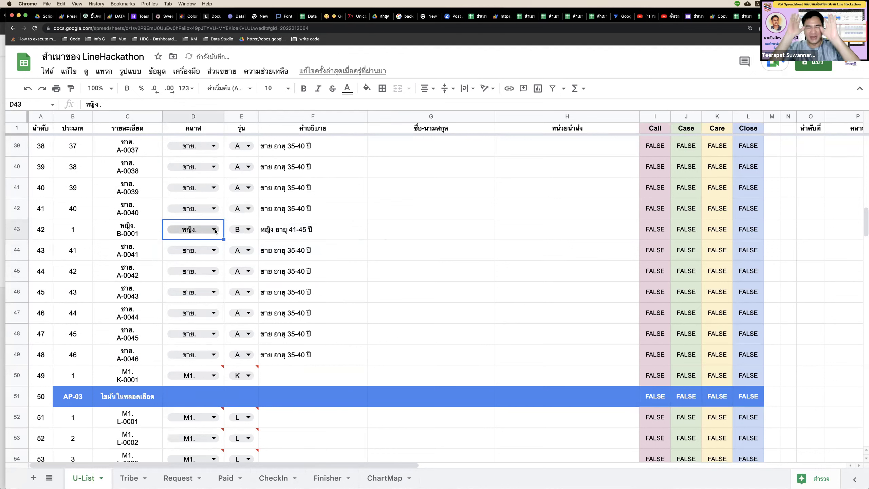
pyautogui.click(186, 231)
pyautogui.click(185, 249)
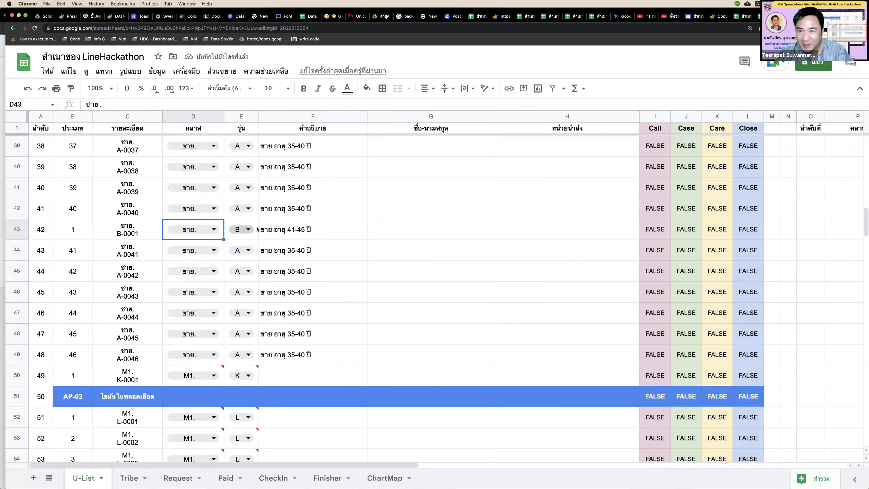
pyautogui.click(290, 233)
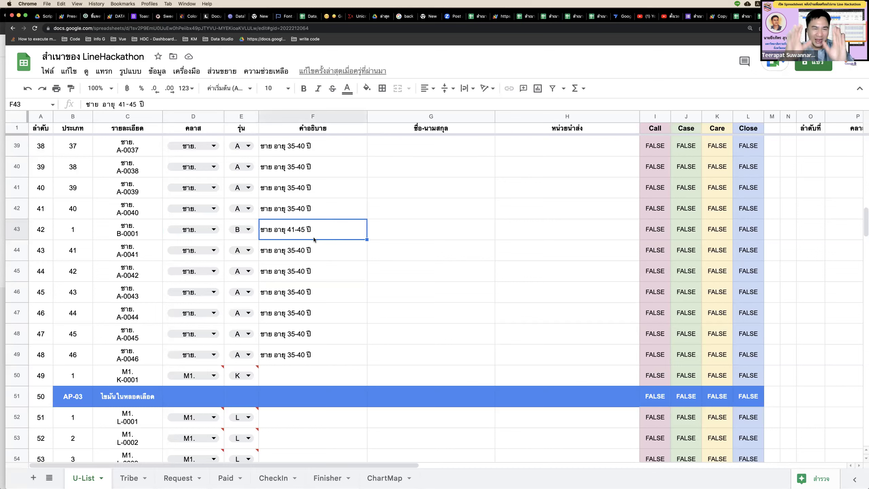
pyautogui.click(241, 231)
pyautogui.click(240, 266)
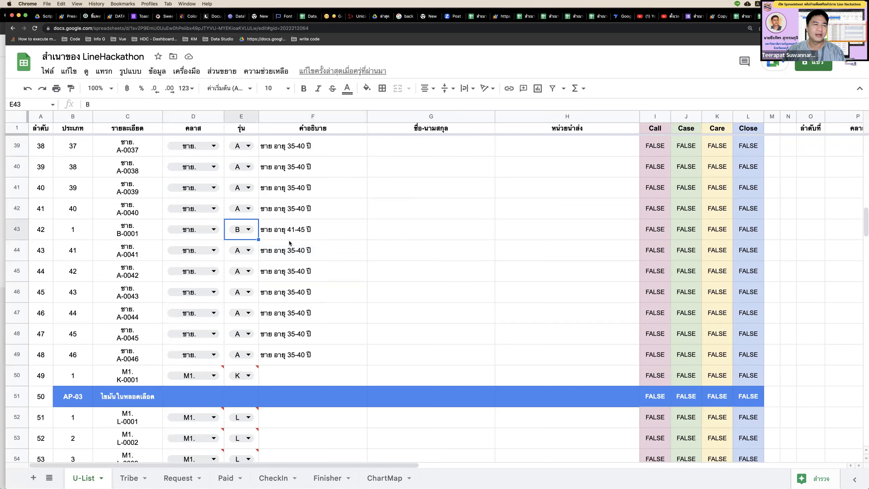
# - Fill row 43's B:E entries down to row 68 with Ctrl+D, creating B-0001 to B-0026
pyautogui.moveTo(82, 232)
pyautogui.mouseDown()
pyautogui.moveTo(240, 232)
pyautogui.moveTo(217, 233)
pyautogui.mouseUp()
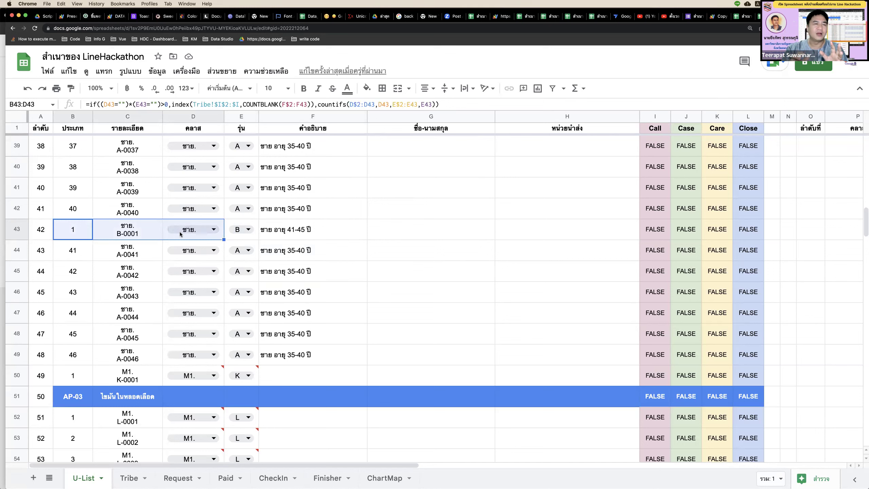
pyautogui.moveTo(91, 230)
pyautogui.mouseDown()
pyautogui.moveTo(193, 353)
pyautogui.moveTo(204, 275)
pyautogui.moveTo(245, 258)
pyautogui.moveTo(249, 232)
pyautogui.mouseUp()
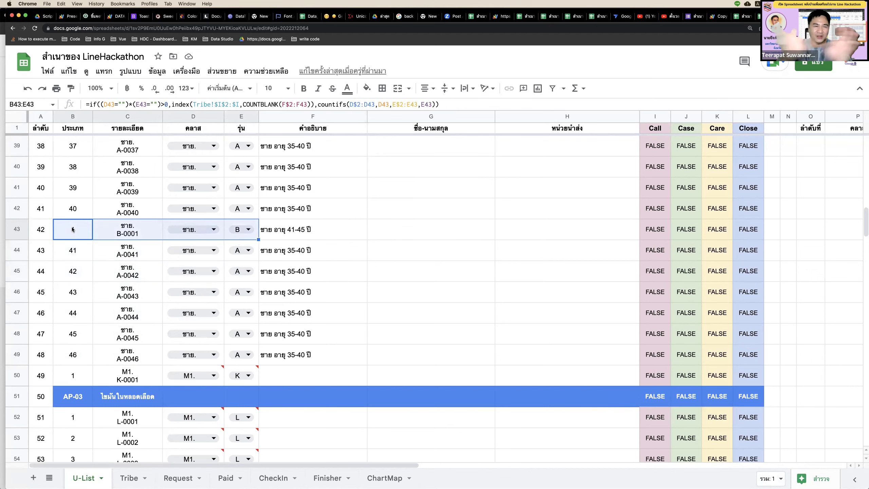
pyautogui.moveTo(239, 230); pyautogui.dragTo(237, 238)
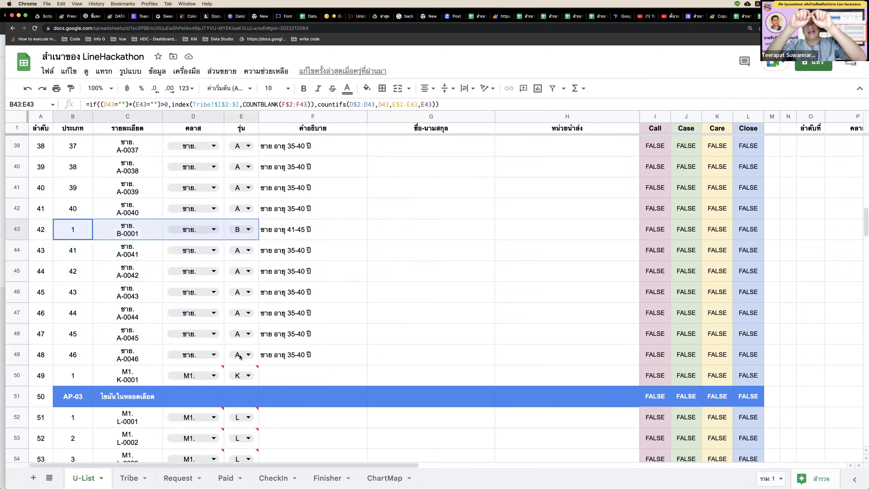
pyautogui.hotkey('shift', 'Down')
pyautogui.keyDown('shift'); pyautogui.click(241, 379); pyautogui.keyUp('shift')
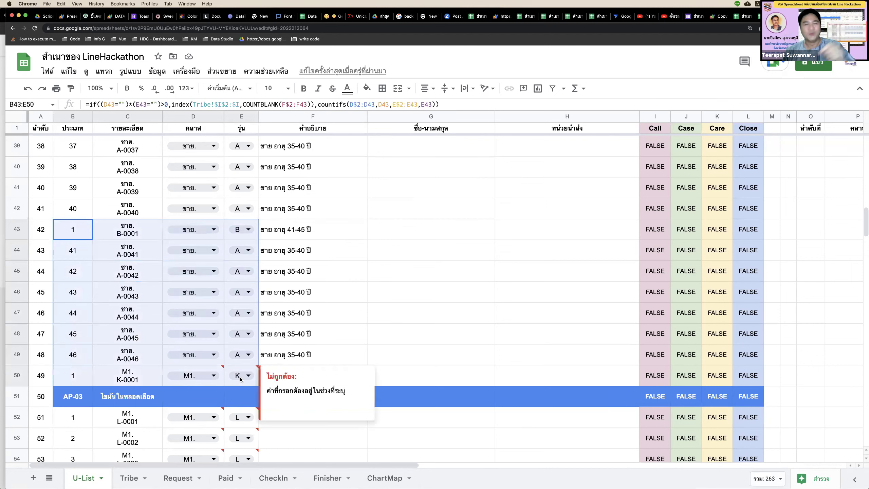
pyautogui.moveTo(240, 388)
pyautogui.mouseDown()
pyautogui.moveTo(241, 449)
pyautogui.moveTo(241, 396)
pyautogui.mouseUp()
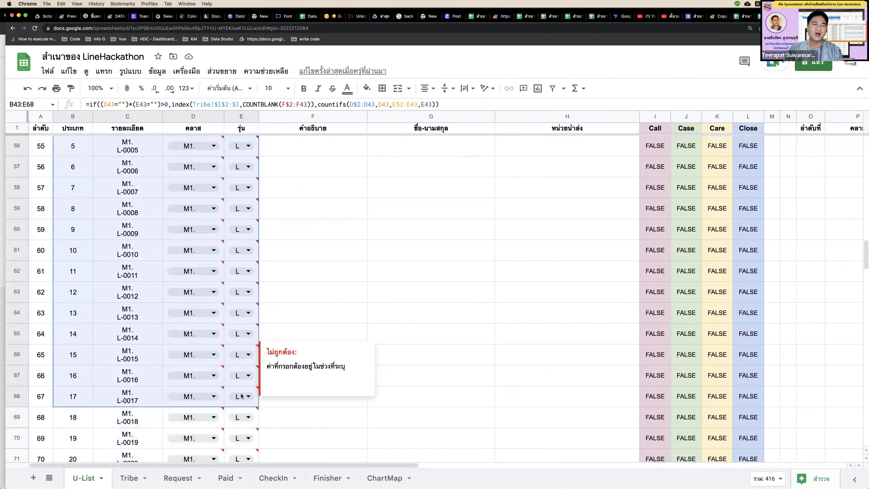
pyautogui.moveTo(241, 396); pyautogui.dragTo(241, 396)
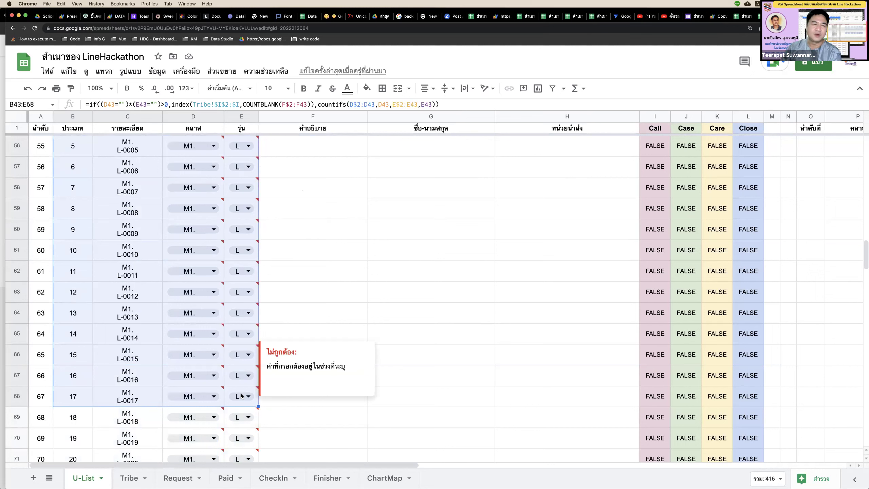
pyautogui.hotkey('ctrl', 'd')
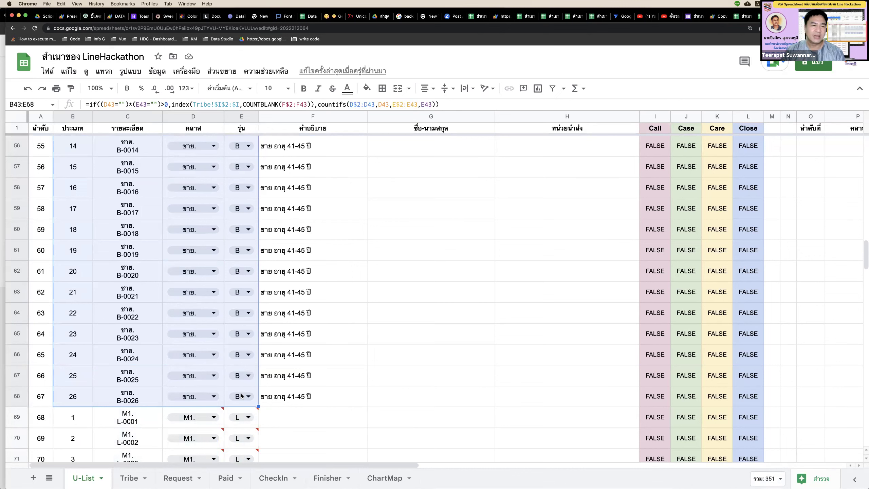
# - Scroll through the filled rows to check where group A ends and group B starts
pyautogui.scroll(3, 163, 283)
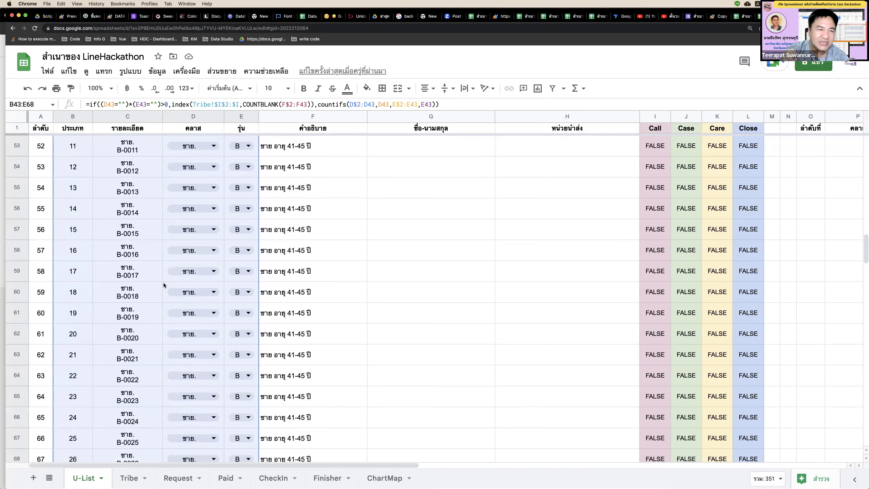
pyautogui.scroll(4, 163, 283)
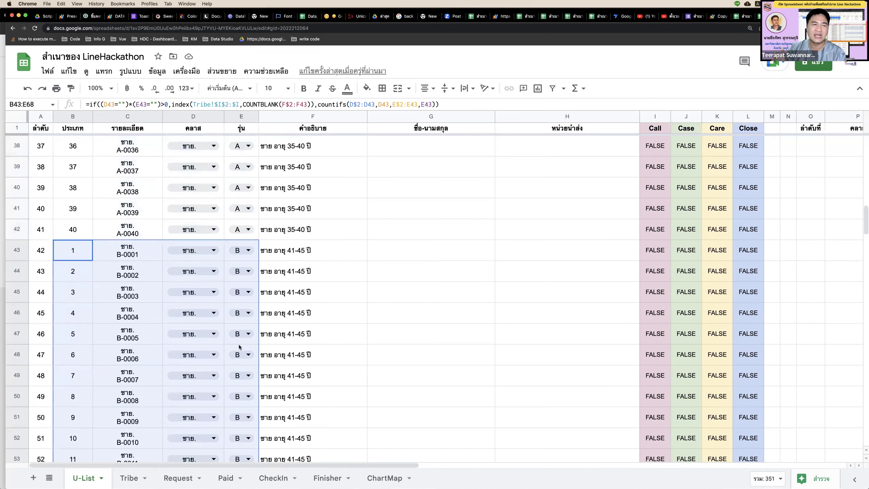
pyautogui.scroll(-1, 223, 335)
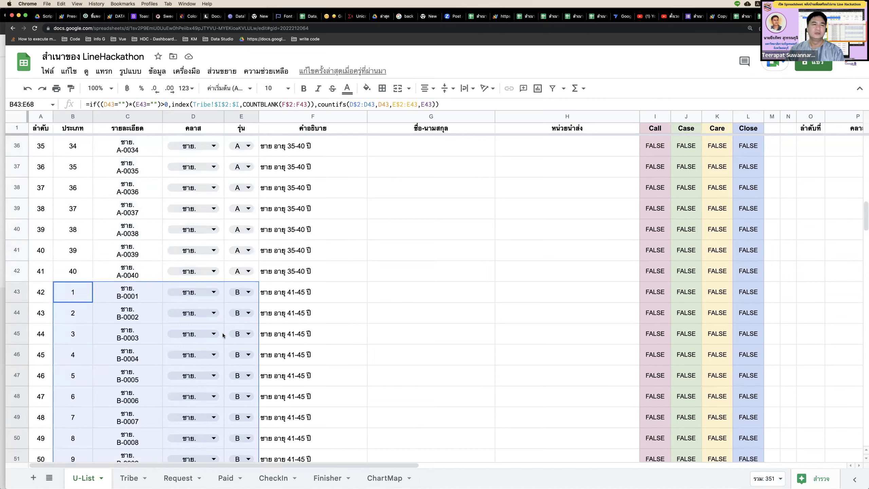
pyautogui.scroll(1, 223, 335)
pyautogui.click(333, 329)
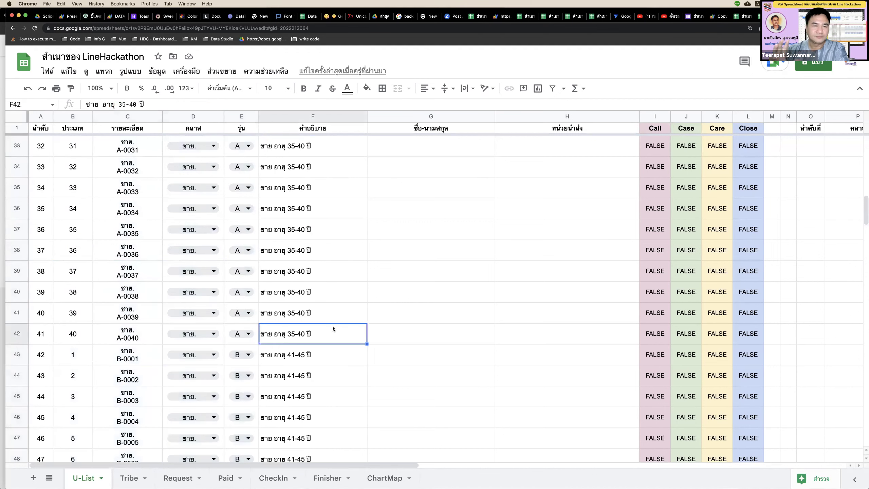
pyautogui.scroll(-4, 333, 329)
pyautogui.scroll(-5, 333, 329)
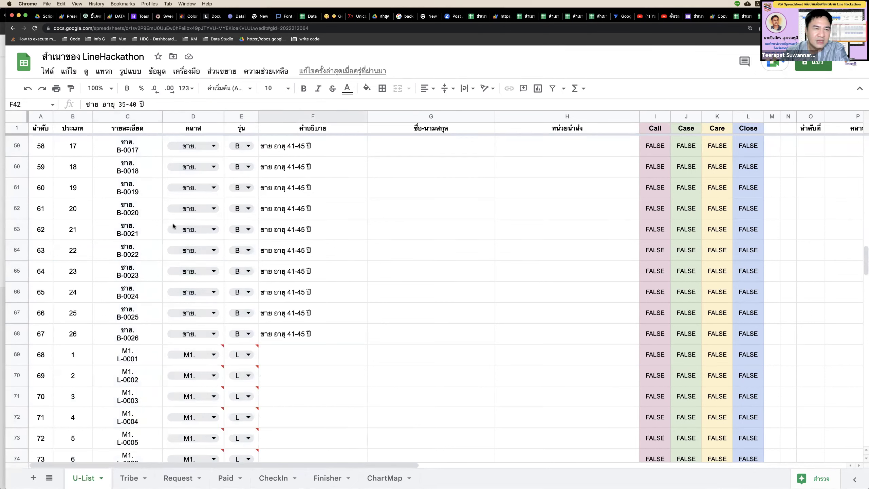
# - Put row 63 into group C, giving C-0001 with the 45-50 description
pyautogui.click(248, 230)
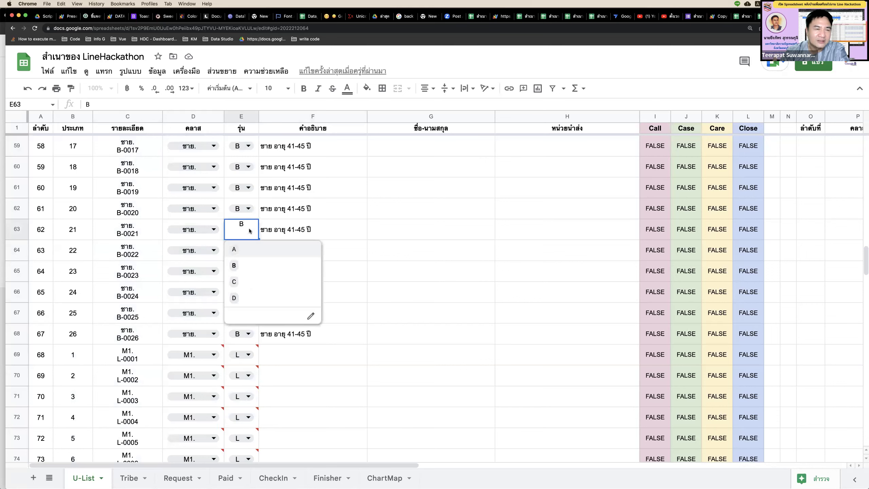
pyautogui.click(264, 233)
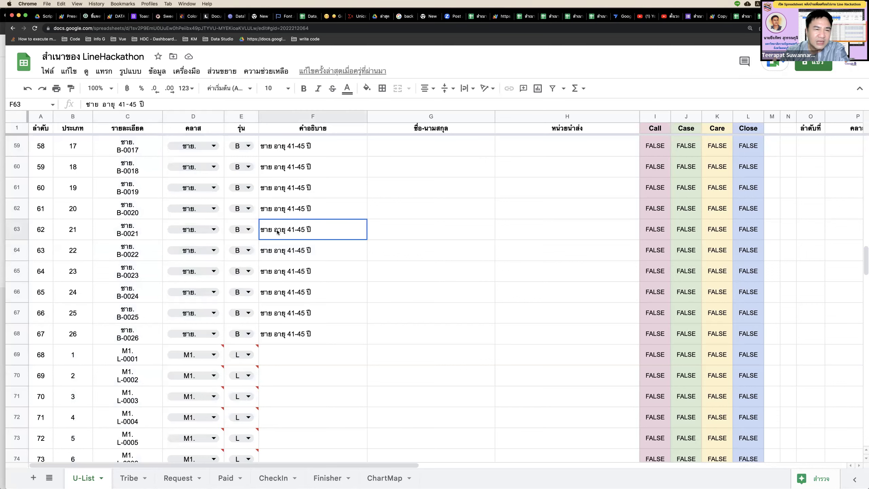
pyautogui.click(243, 230)
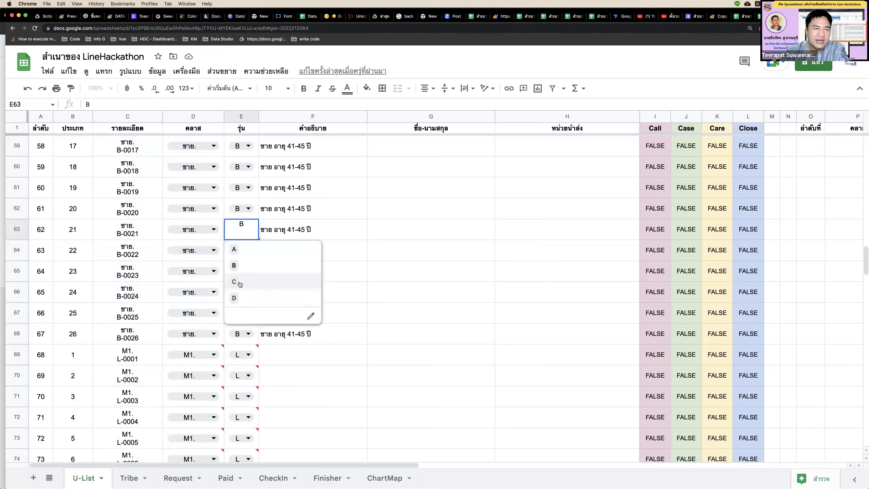
pyautogui.click(234, 281)
pyautogui.click(303, 233)
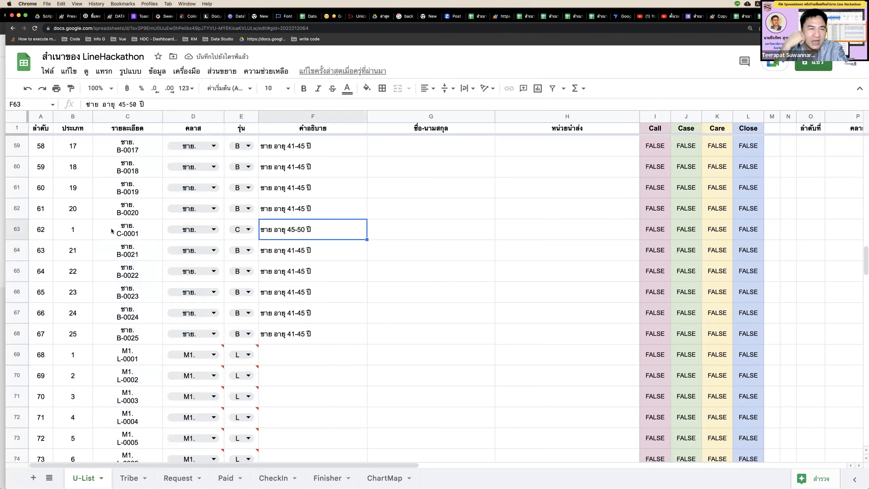
# - Fill B63:E63 down to row 79, creating C-0001 through C-0017
pyautogui.moveTo(70, 230)
pyautogui.mouseDown()
pyautogui.moveTo(237, 230)
pyautogui.moveTo(238, 419)
pyautogui.mouseUp()
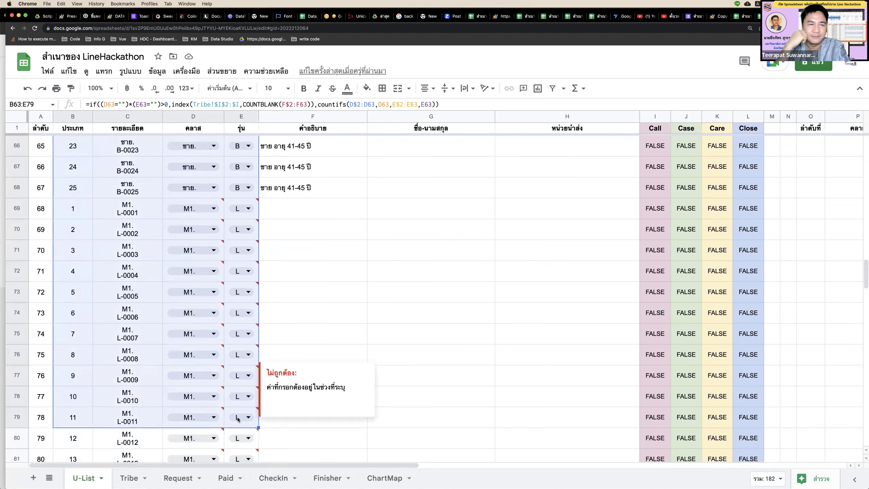
pyautogui.hotkey('ctrl', 'd')
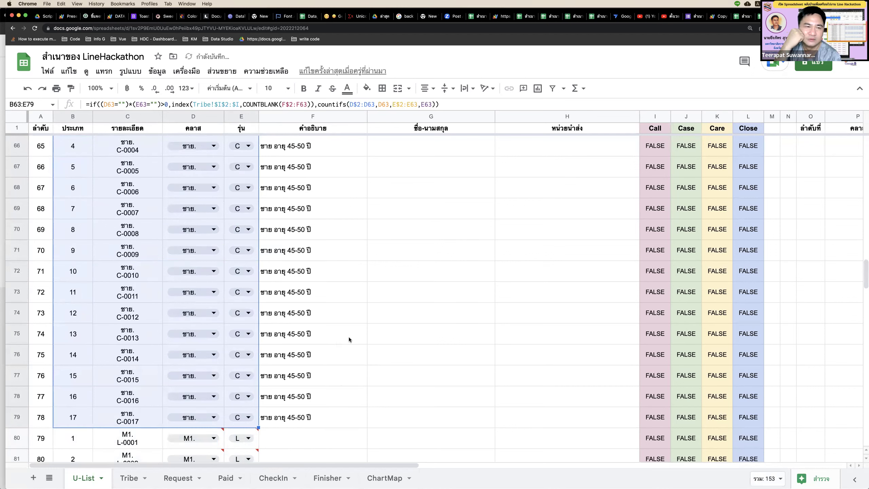
pyautogui.scroll(2, 349, 339)
pyautogui.scroll(1, 349, 337)
pyautogui.scroll(-1, 349, 337)
pyautogui.scroll(-1, 349, 336)
pyautogui.scroll(-2, 350, 336)
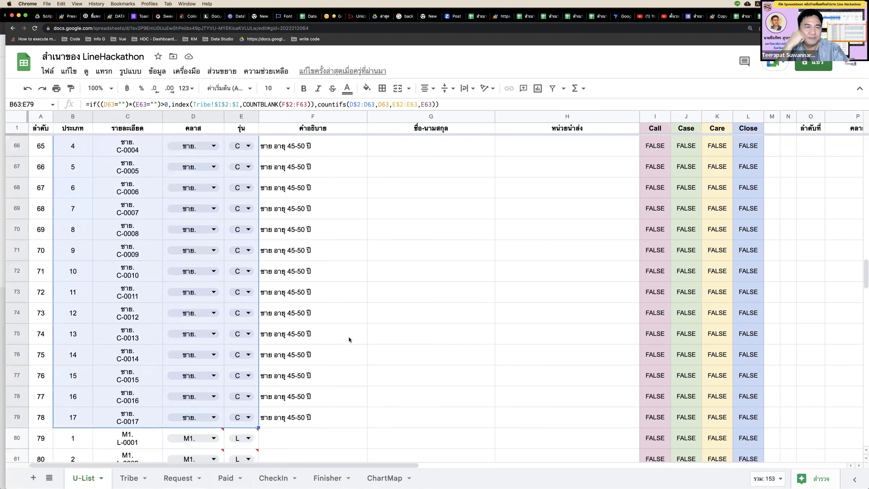
pyautogui.scroll(-1, 349, 339)
pyautogui.scroll(-2, 196, 297)
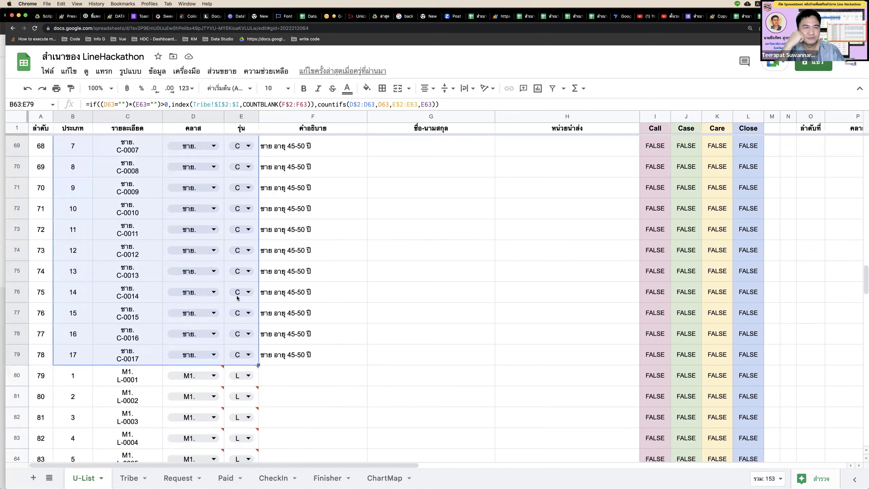
pyautogui.scroll(-3, 250, 297)
# - Put row 79 into group D, giving D-0001 with the 55-60 description
pyautogui.doubleClick(250, 293)
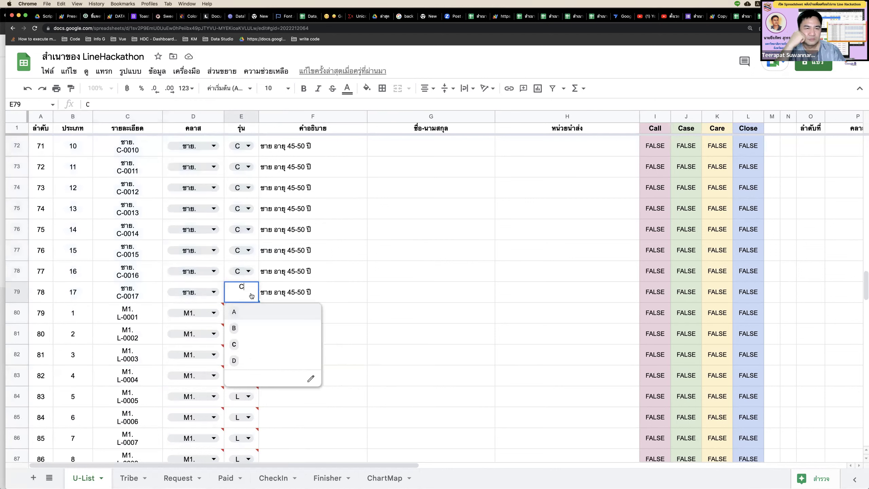
pyautogui.click(235, 360)
pyautogui.click(320, 290)
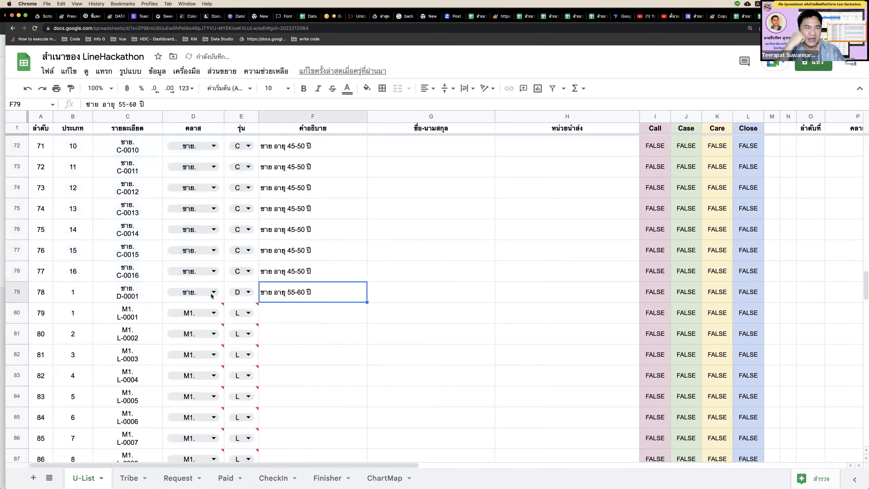
# - Fill B79:E79 down to row 99, creating D-0001 through D-0021, and review the results
pyautogui.moveTo(78, 295); pyautogui.dragTo(250, 295)
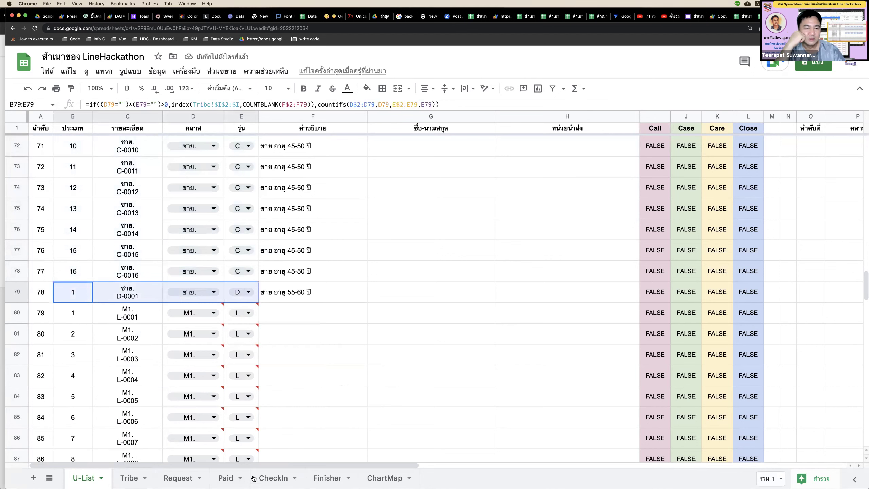
pyautogui.moveTo(254, 476); pyautogui.dragTo(252, 172)
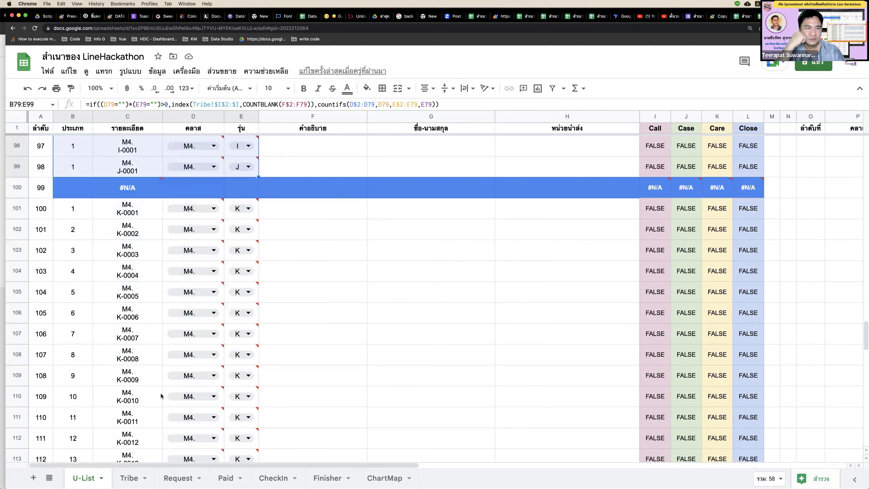
pyautogui.press('super+d')
pyautogui.scroll(2, 325, 268)
pyautogui.scroll(5, 324, 268)
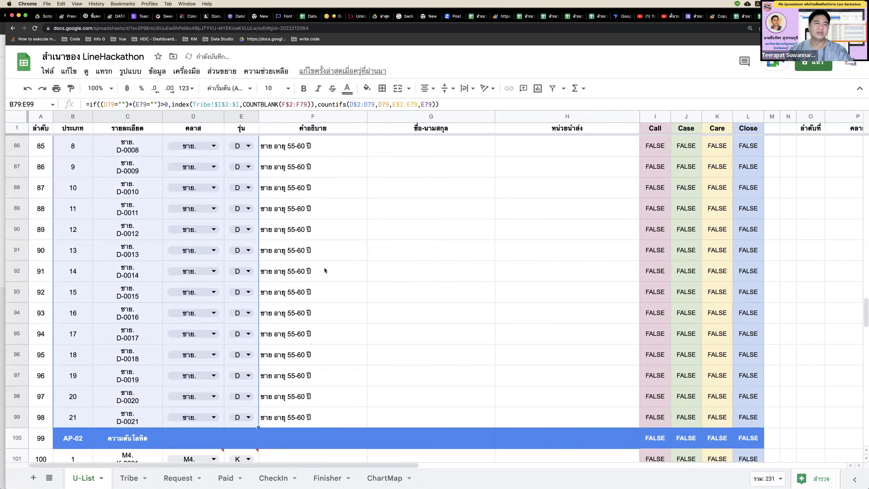
pyautogui.scroll(1, 324, 271)
pyautogui.scroll(2, 324, 271)
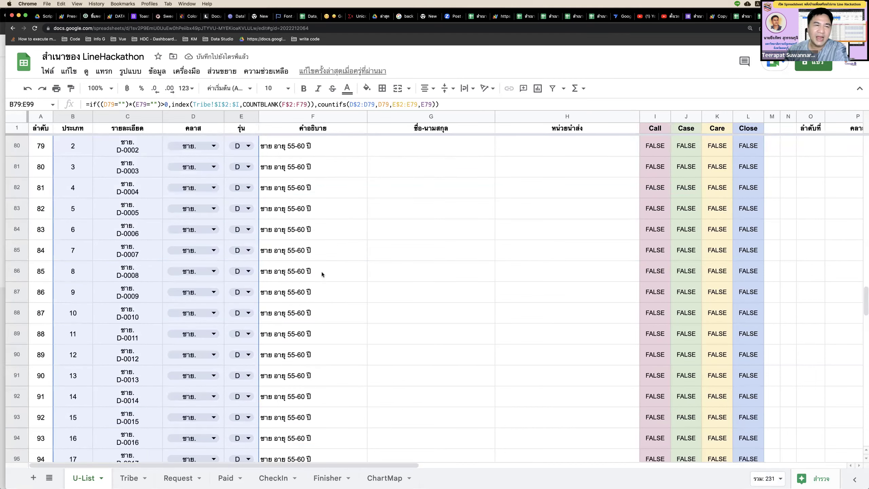
pyautogui.scroll(3, 322, 272)
pyautogui.scroll(-3, 322, 266)
pyautogui.scroll(-2, 322, 267)
pyautogui.scroll(-1, 322, 266)
pyautogui.scroll(-1, 322, 266)
pyautogui.scroll(-1, 322, 270)
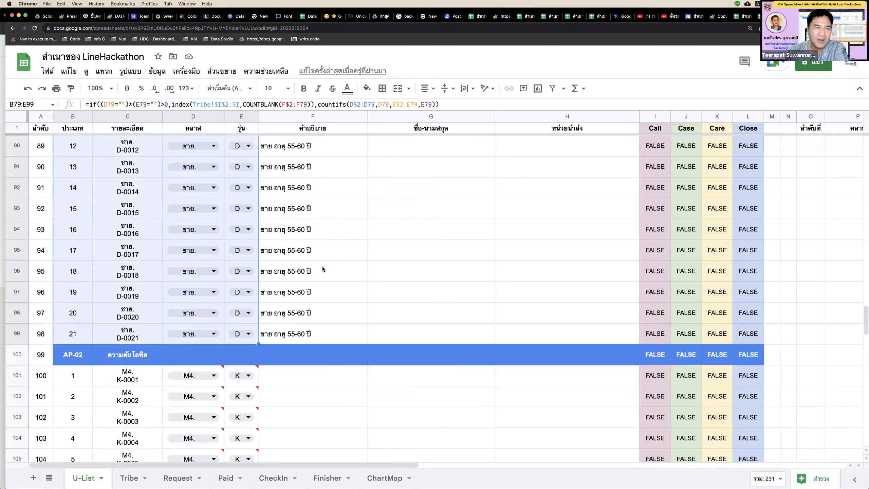
# - Set row 99 to class หญิง. and group A, described หญิง อายุ 35-40 ปี
pyautogui.click(250, 337)
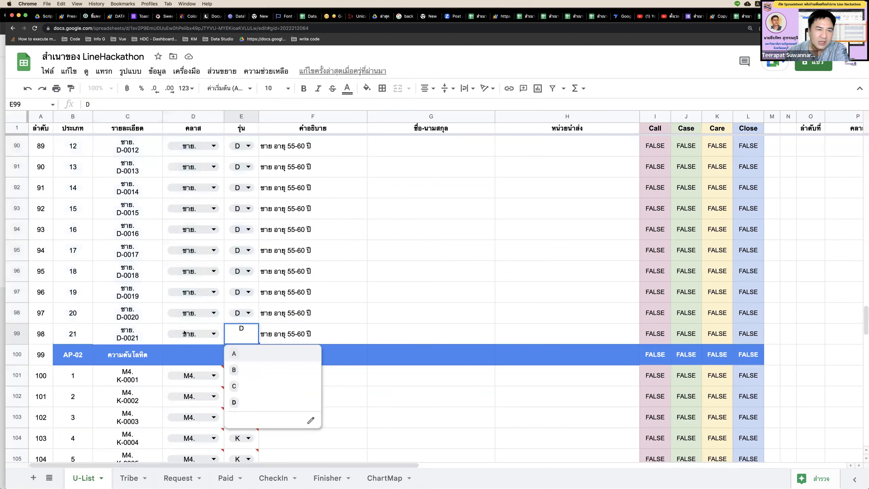
pyautogui.click(206, 334)
pyautogui.click(191, 354)
pyautogui.click(241, 334)
pyautogui.moveTo(77, 336); pyautogui.dragTo(245, 335)
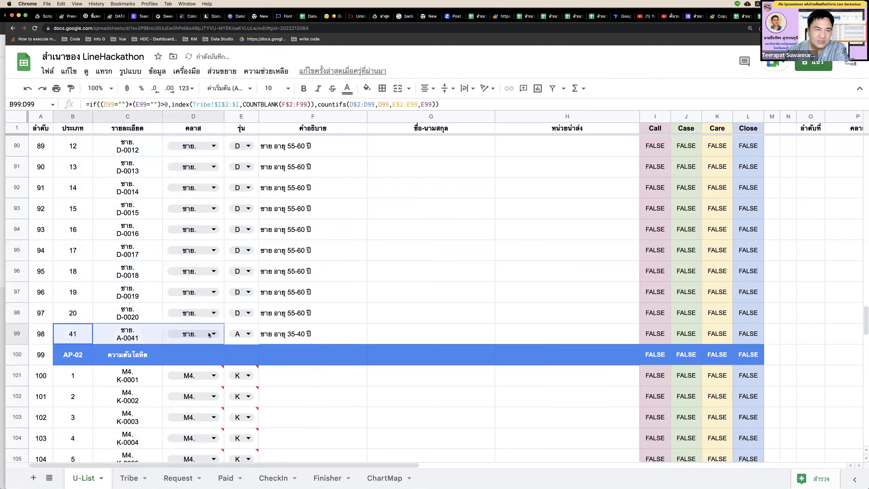
pyautogui.click(206, 334)
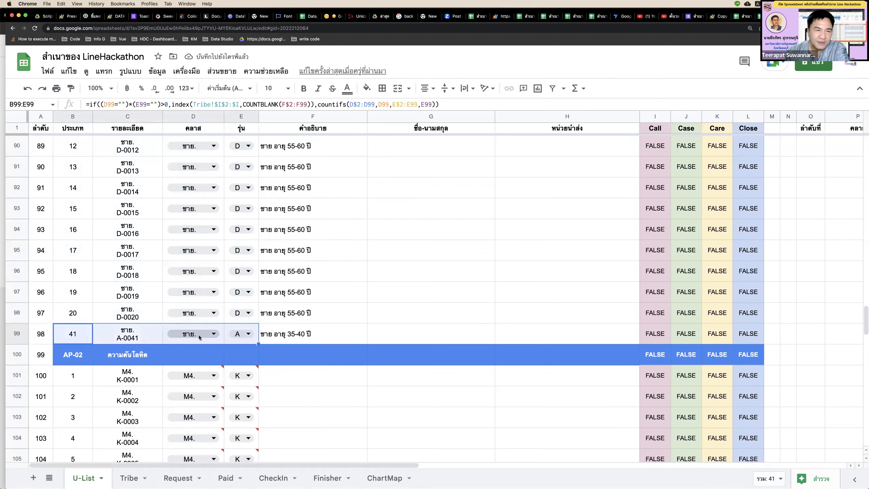
pyautogui.click(183, 368)
pyautogui.click(307, 320)
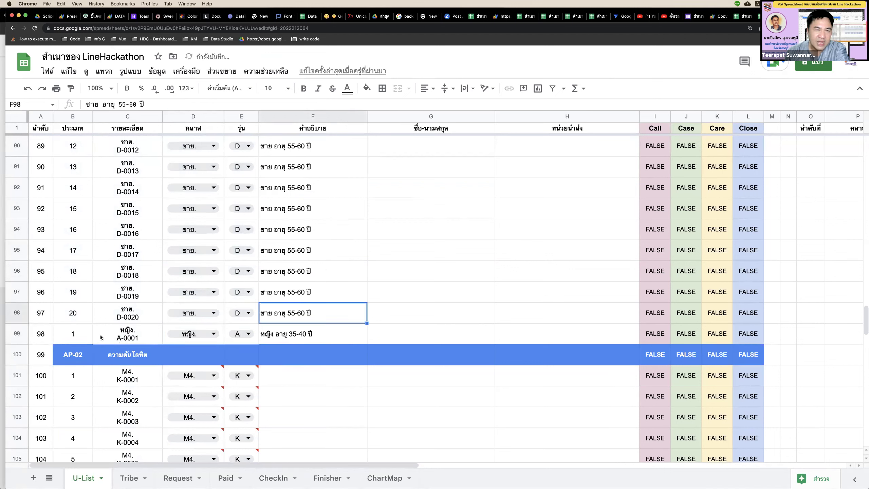
# - Fill B99:E99 down through row 114, creating หญิง. A-0001 to A-0016
pyautogui.moveTo(73, 334); pyautogui.dragTo(242, 334)
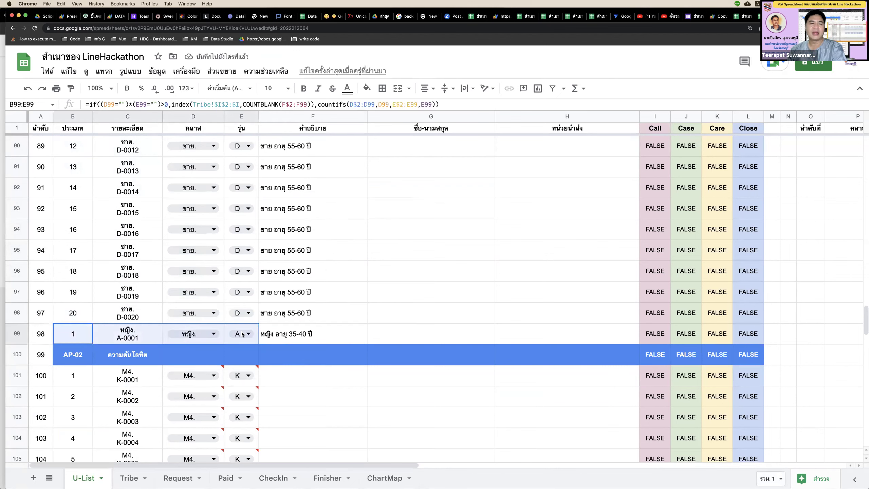
pyautogui.moveTo(245, 421); pyautogui.dragTo(231, 297)
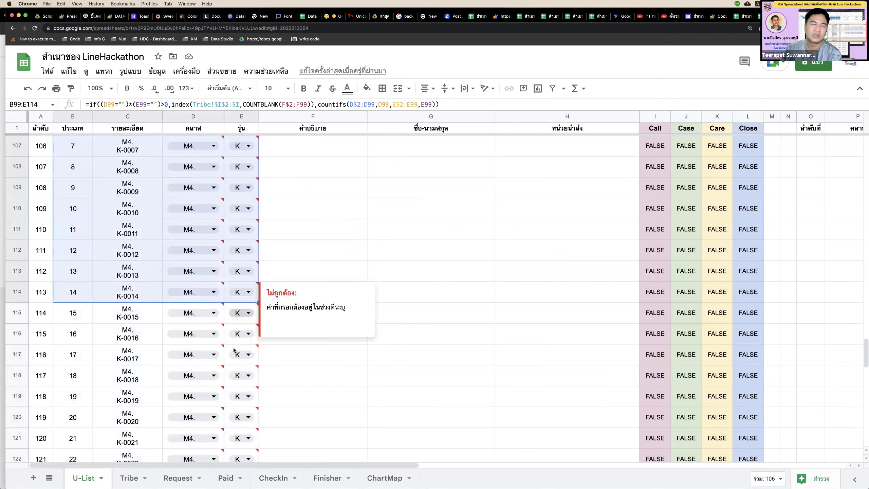
pyautogui.press('super+d')
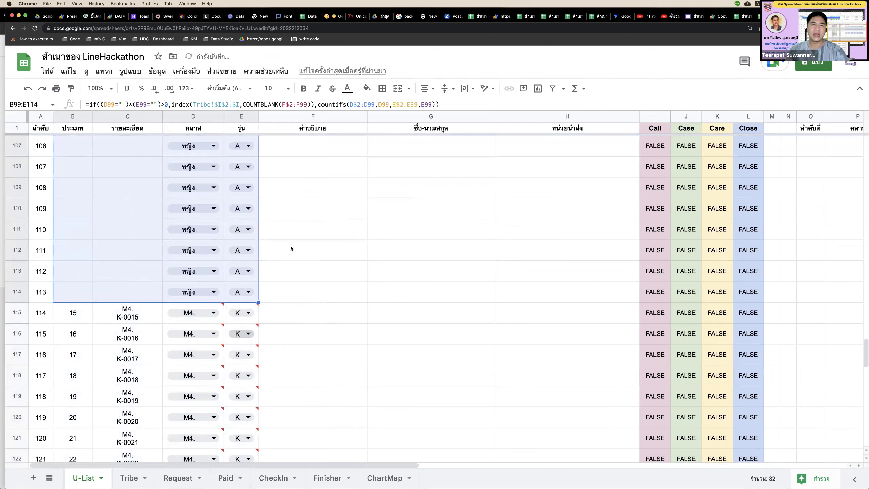
pyautogui.scroll(1, 291, 248)
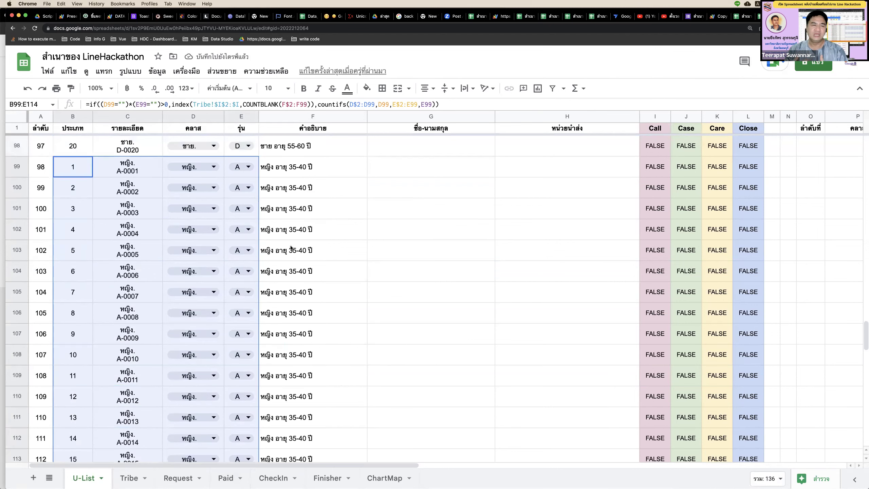
pyautogui.scroll(1, 291, 247)
pyautogui.scroll(-1, 291, 247)
pyautogui.scroll(-3, 291, 247)
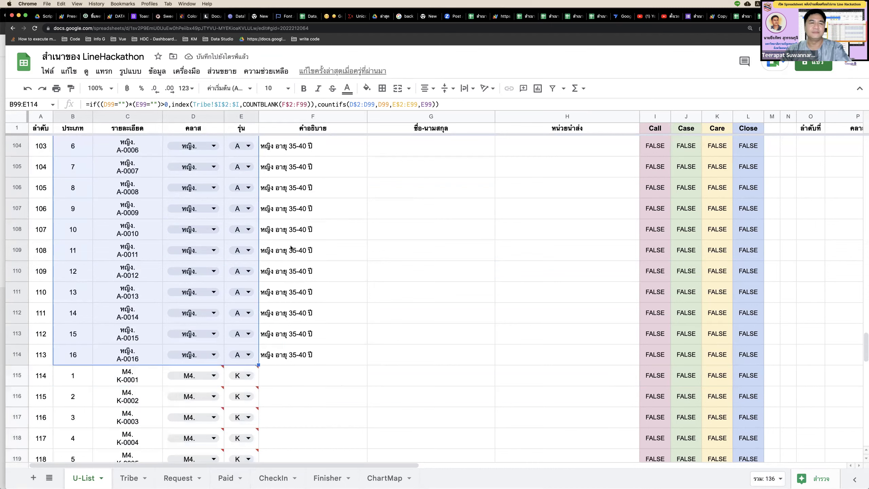
pyautogui.scroll(-3, 290, 247)
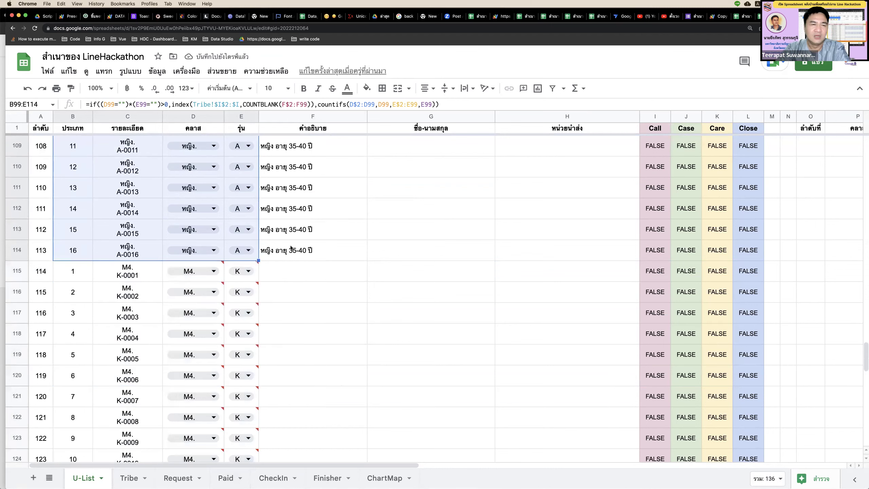
# - Set E114's group to B and fill it down through row 122
pyautogui.click(250, 251)
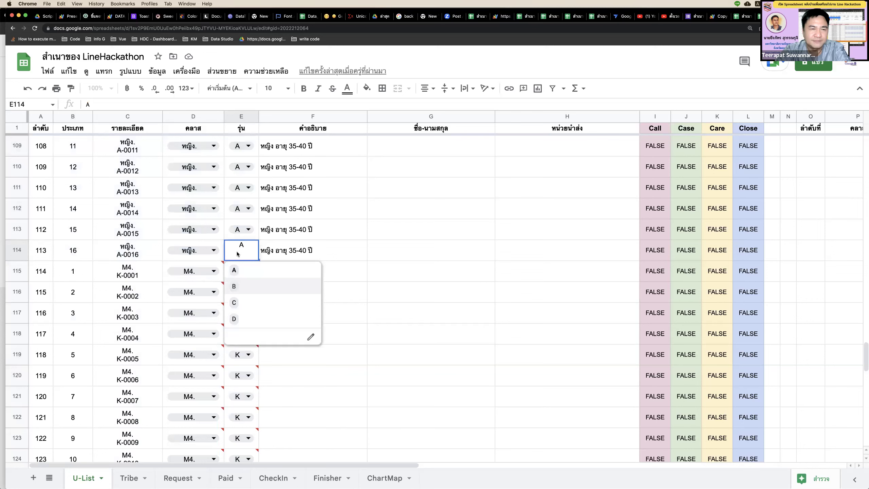
pyautogui.press('Return')
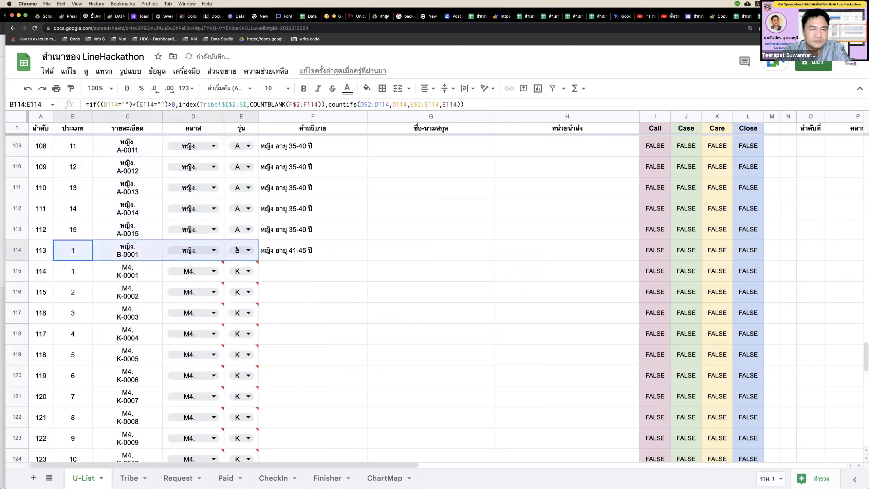
pyautogui.moveTo(235, 248); pyautogui.dragTo(240, 411)
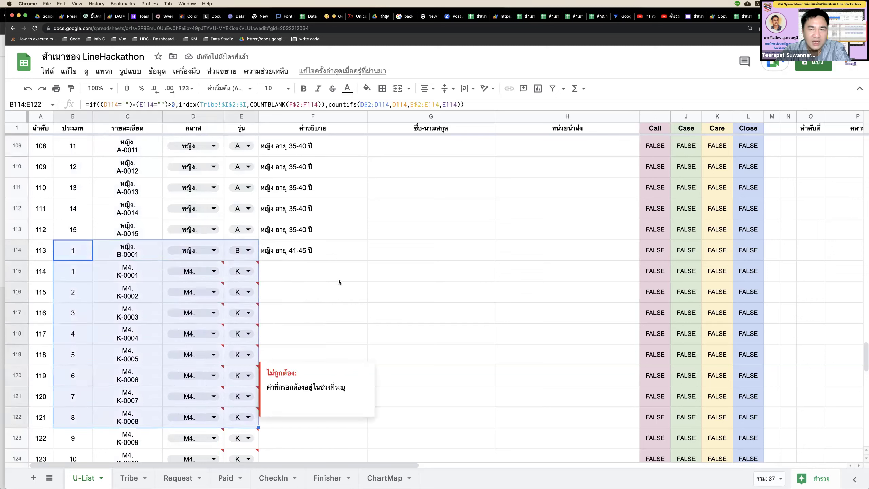
pyautogui.press('super+d')
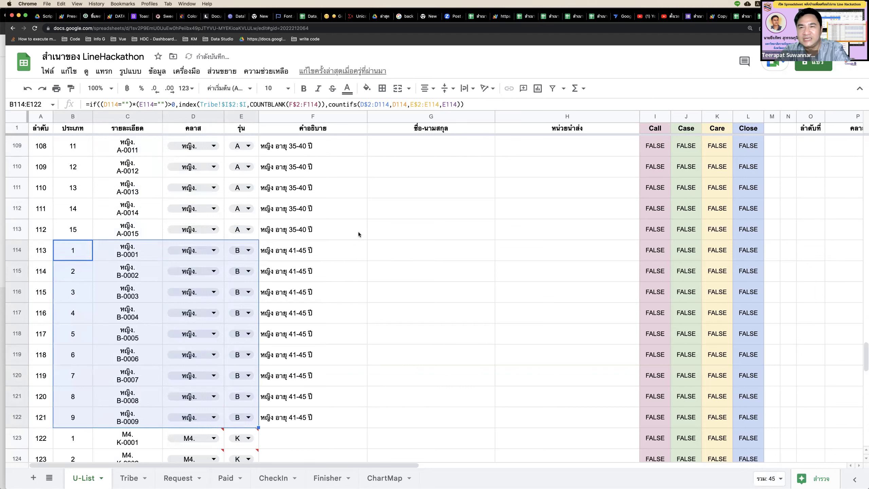
pyautogui.scroll(-3, 316, 217)
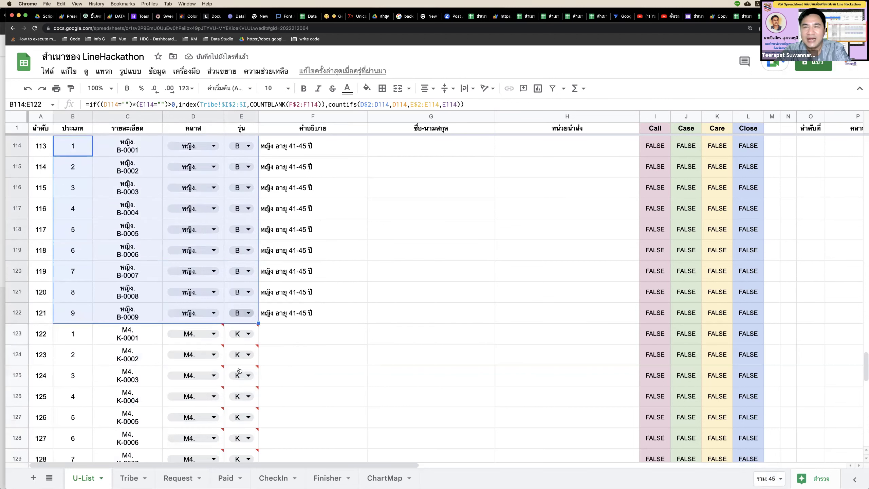
# - Set row 122's group to C and fill B:E down through row 129
pyautogui.click(249, 312)
pyautogui.click(235, 365)
pyautogui.moveTo(77, 314); pyautogui.dragTo(246, 453)
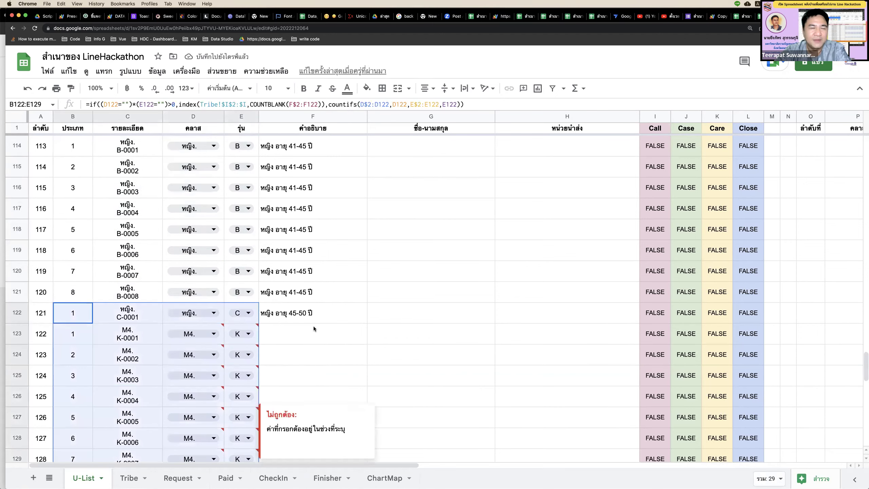
pyautogui.scroll(-3, 314, 326)
pyautogui.hotkey('ctrl', 'd')
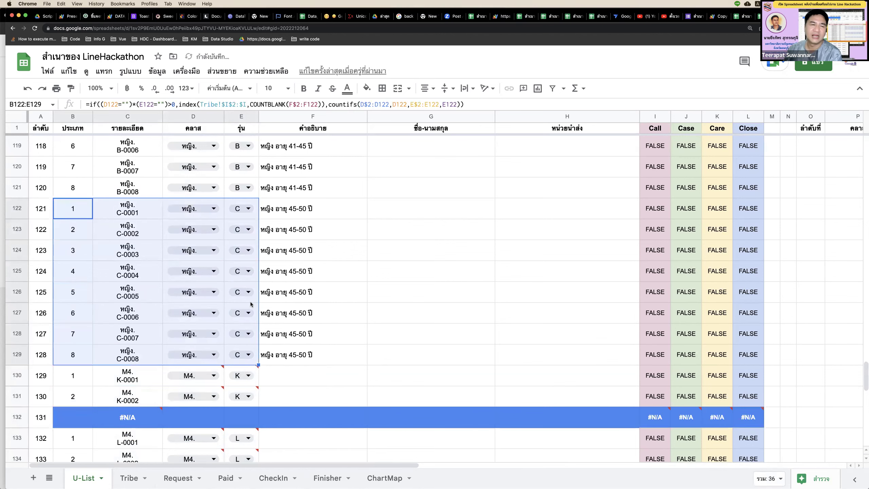
pyautogui.scroll(-3, 240, 284)
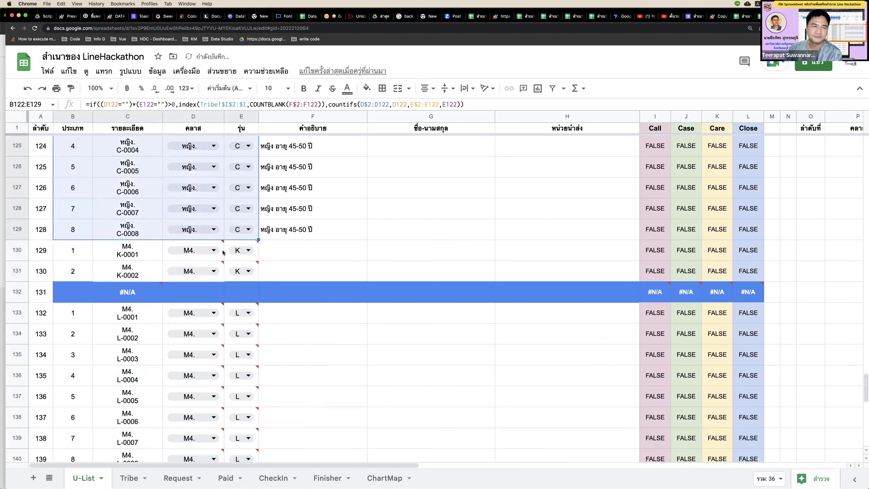
# - Set row 129's group to D and fill B:E down through row 139, ending at D-0011
pyautogui.click(241, 229)
pyautogui.click(234, 299)
pyautogui.moveTo(72, 230)
pyautogui.mouseDown()
pyautogui.moveTo(246, 228)
pyautogui.moveTo(246, 439)
pyautogui.mouseUp()
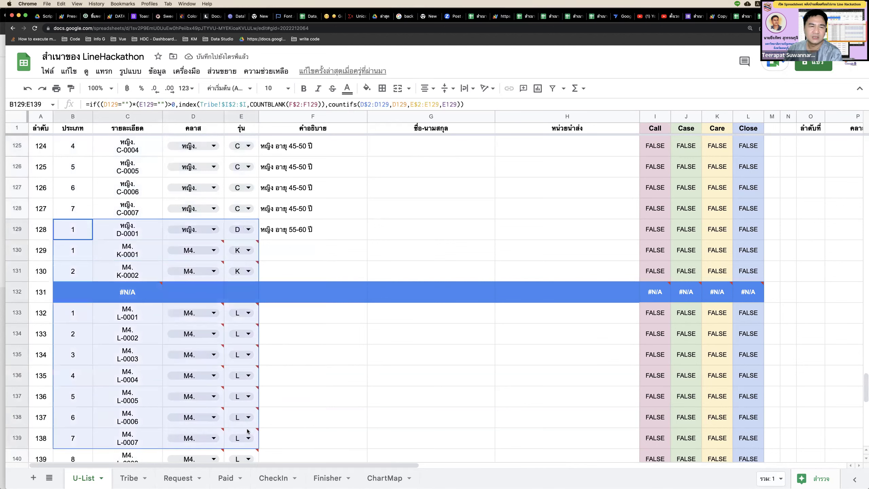
pyautogui.hotkey('ctrl', 'd')
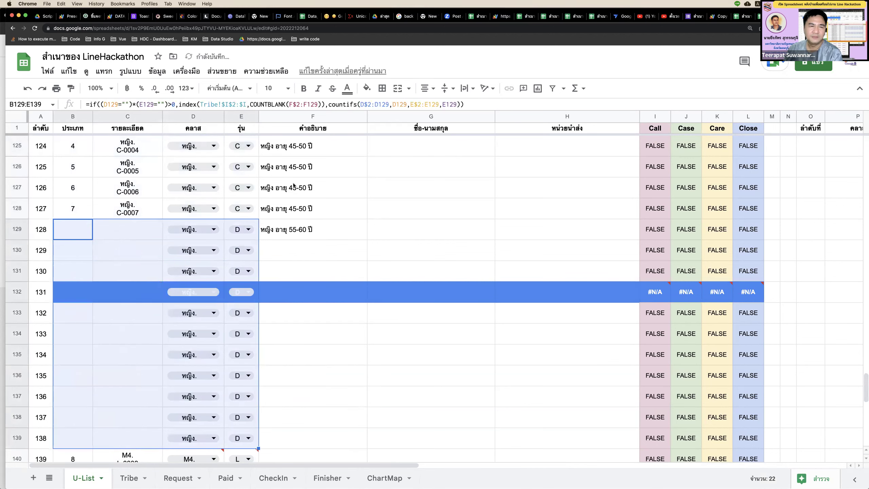
pyautogui.click(356, 245)
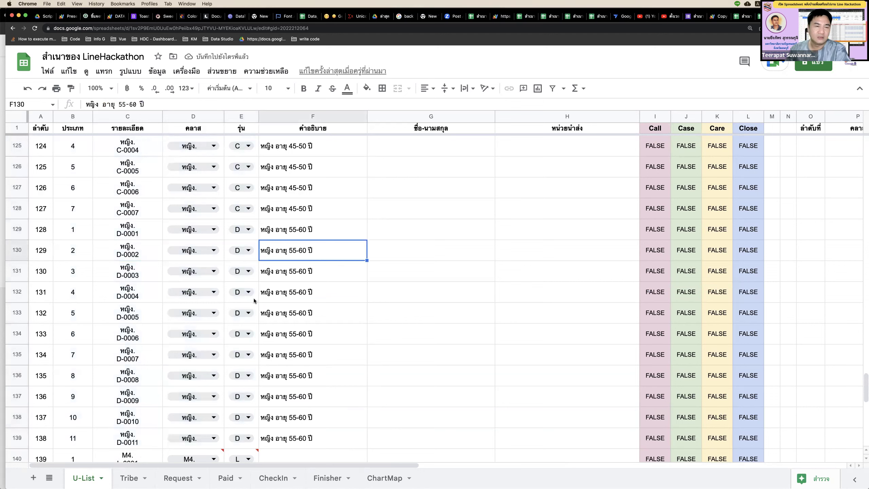
pyautogui.scroll(2, 238, 294)
pyautogui.scroll(1, 238, 294)
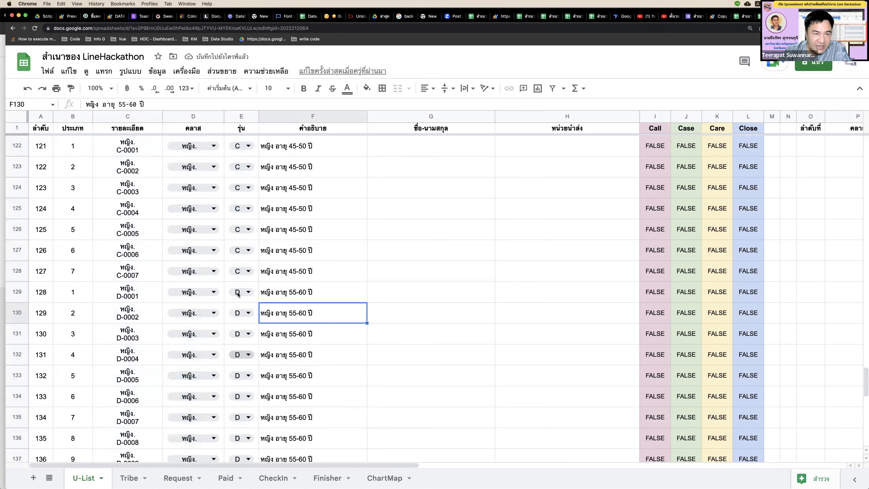
pyautogui.scroll(-5, 238, 294)
pyautogui.scroll(-3, 238, 294)
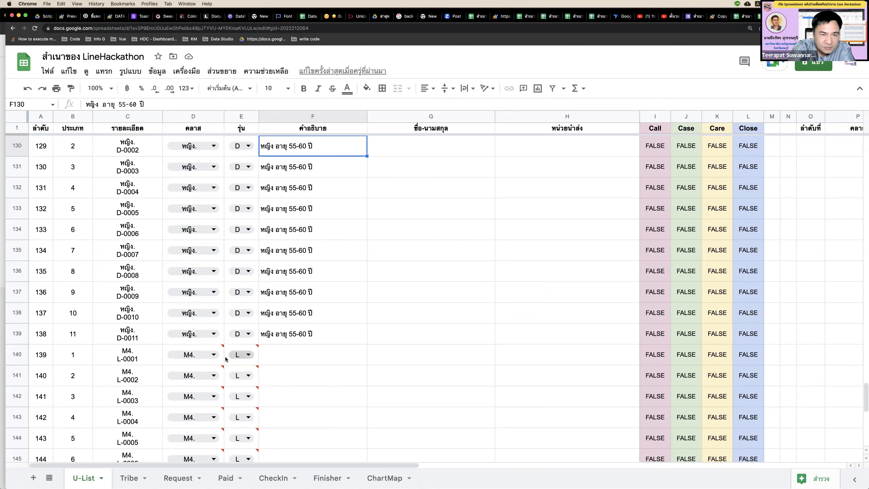
# - Put the blue AP-02 header row into D140:E140
pyautogui.moveTo(165, 349); pyautogui.dragTo(259, 354)
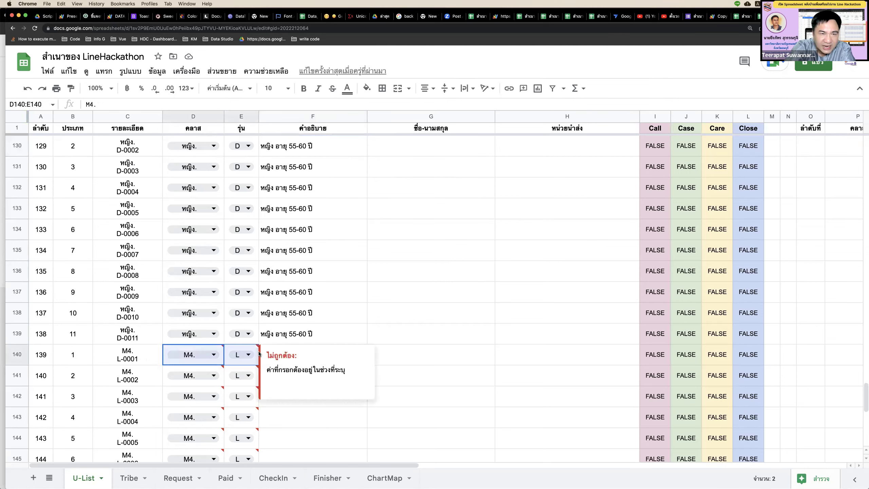
pyautogui.moveTo(259, 354)
pyautogui.mouseDown()
pyautogui.moveTo(652, 384)
pyautogui.moveTo(254, 362)
pyautogui.mouseUp()
pyautogui.click(254, 361)
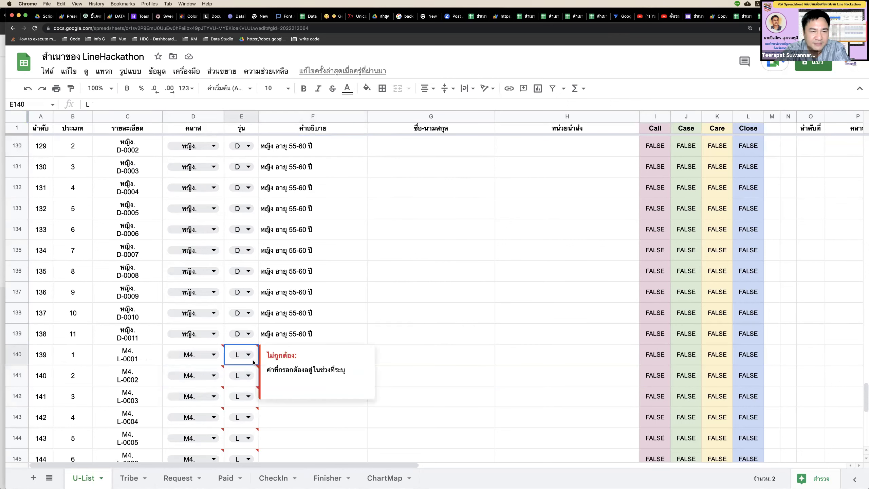
pyautogui.moveTo(196, 361); pyautogui.dragTo(236, 353)
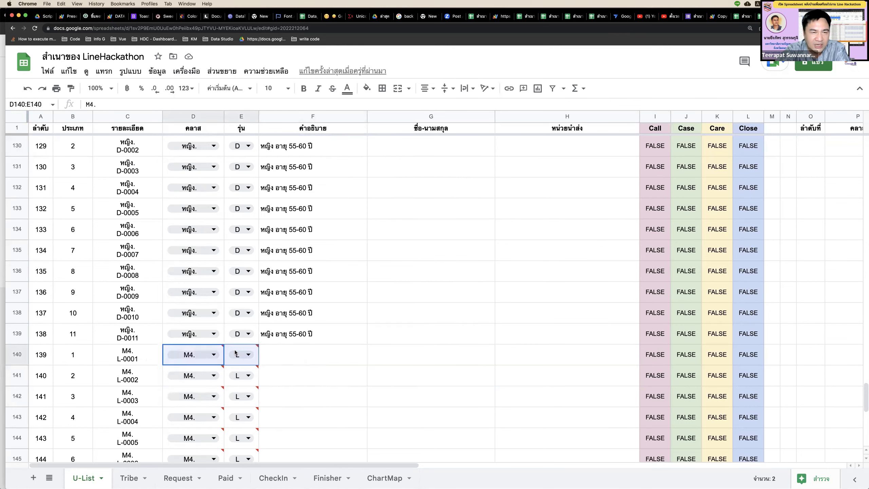
pyautogui.hotkey('ctrl', 'z')
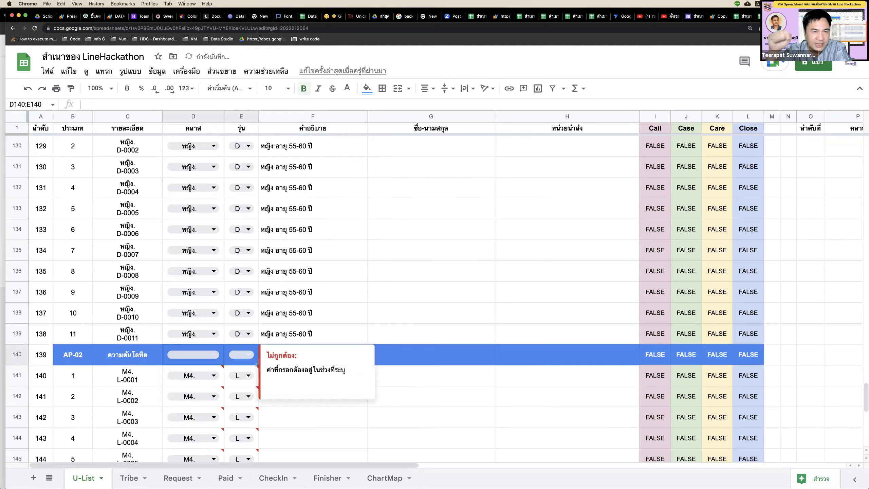
# - Restore the AP-02 row at row 140 and show D140's dropdown rule drawing from Tribe!$M$2:$M
pyautogui.click(386, 284)
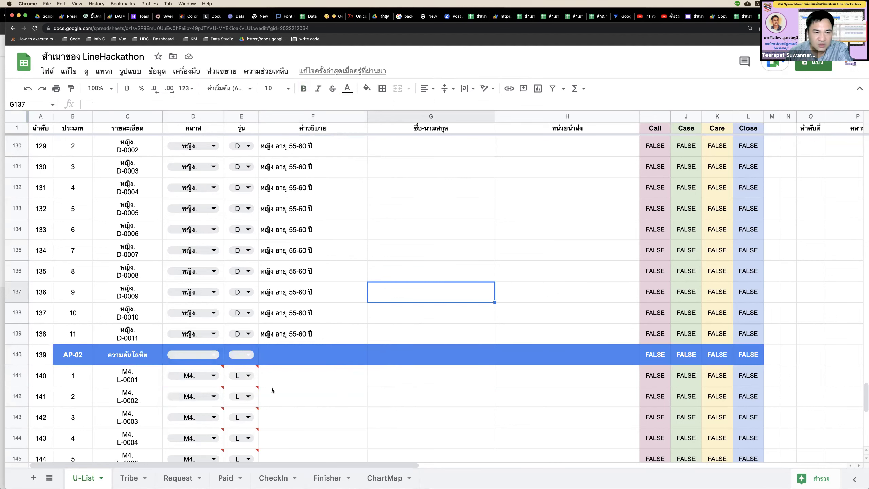
pyautogui.hotkey('ctrl', 'shift', 'z')
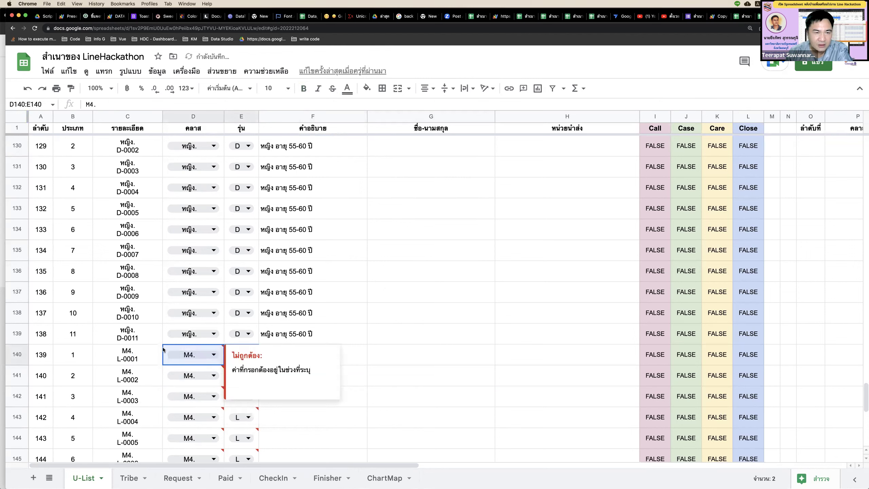
pyautogui.click(344, 331)
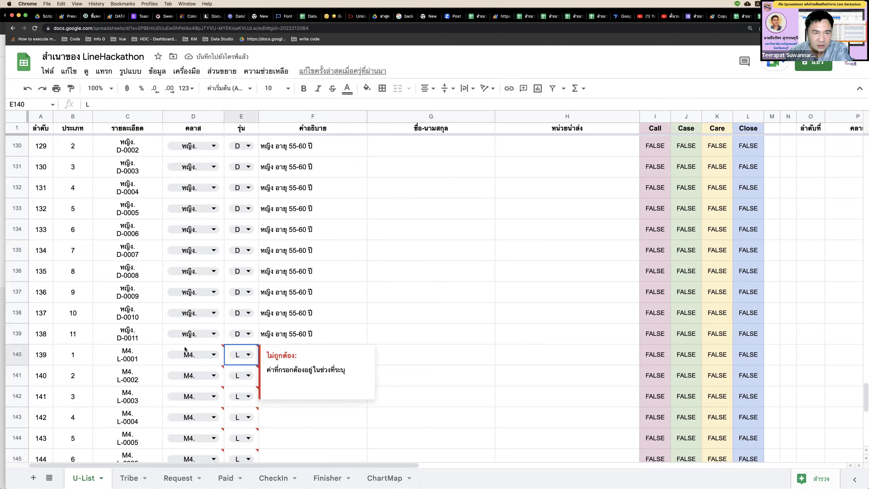
pyautogui.moveTo(238, 348); pyautogui.dragTo(179, 348)
pyautogui.hotkey('ctrl', 'z')
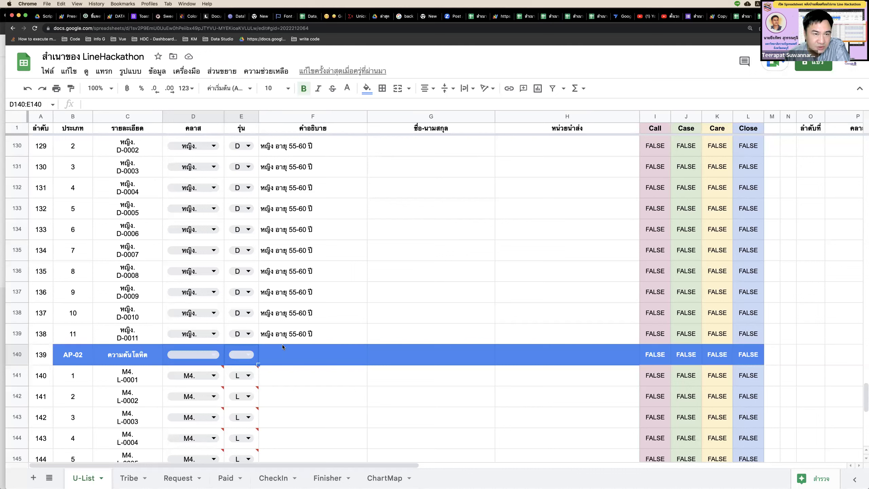
pyautogui.click(215, 356)
pyautogui.click(249, 409)
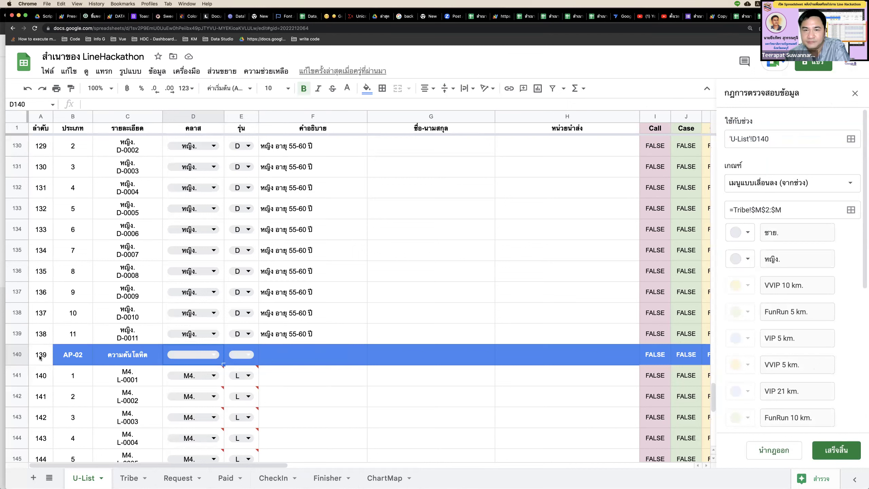
# - Delete D140's dropdown rule and limit the grade rule to E3:E139,E141:E161
pyautogui.click(774, 450)
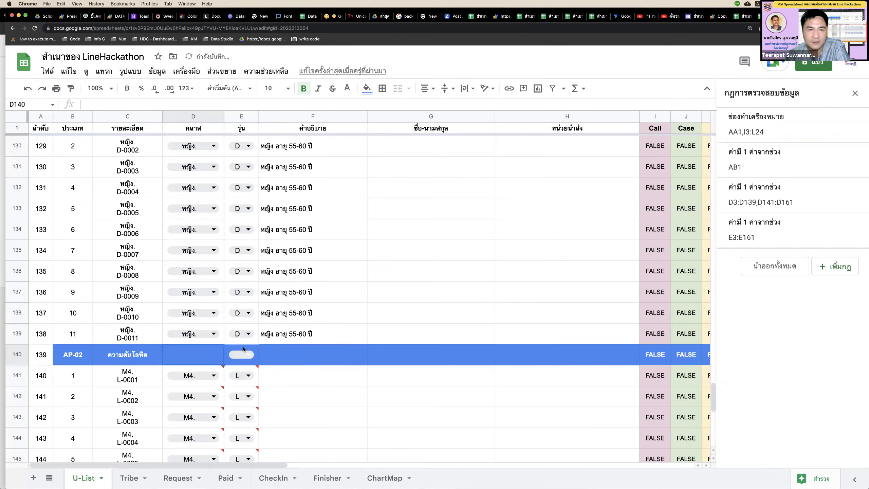
pyautogui.click(249, 355)
pyautogui.click(249, 355)
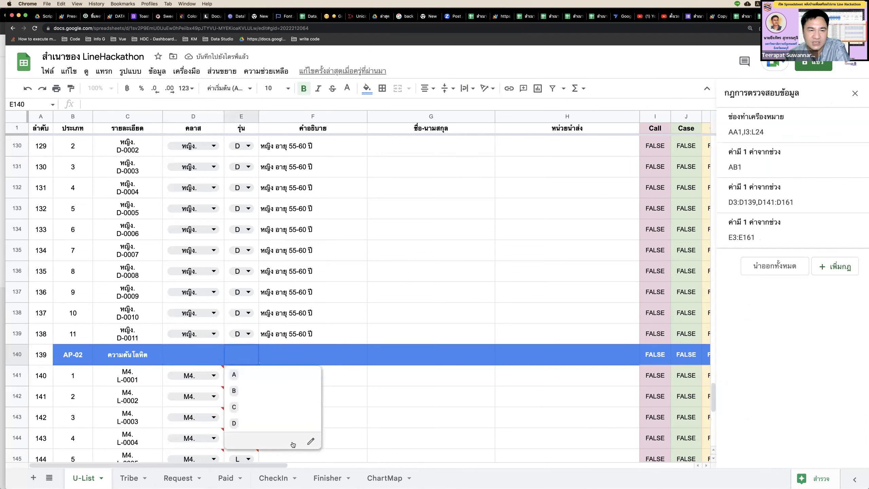
pyautogui.click(755, 443)
pyautogui.click(774, 450)
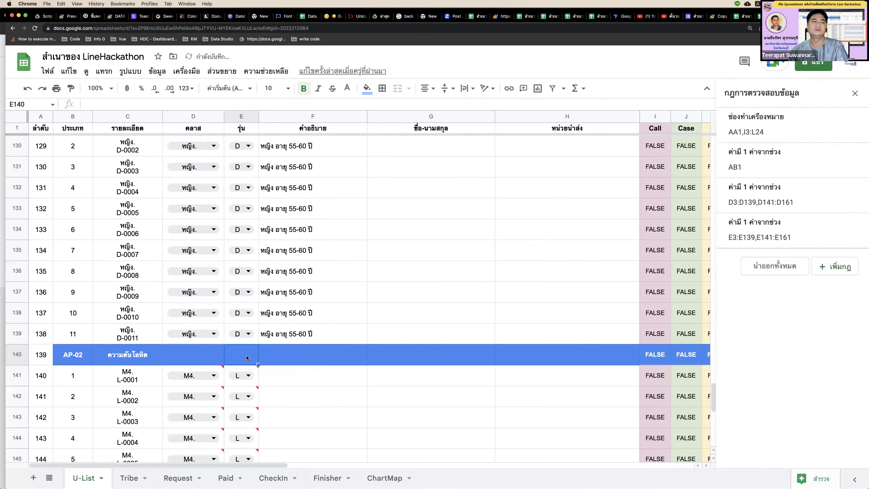
pyautogui.click(212, 356)
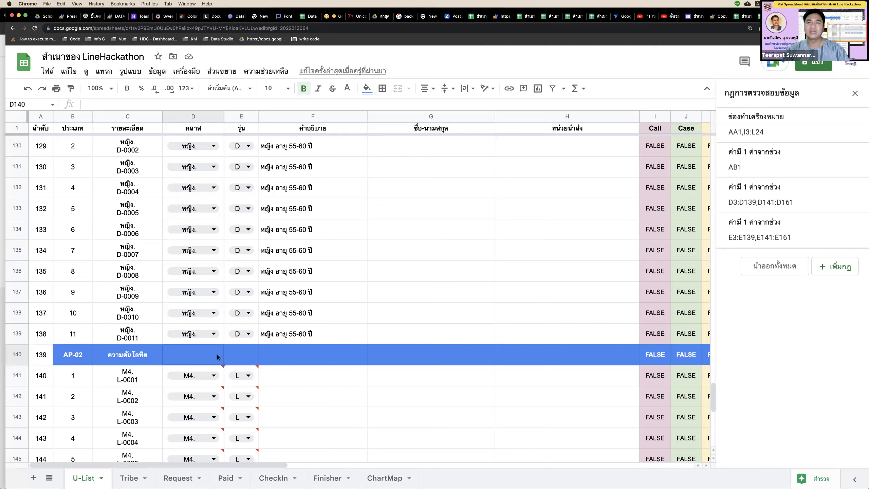
pyautogui.click(239, 358)
# - Set row 141 to class ชาย. and grade A, generating A-0041
pyautogui.click(133, 360)
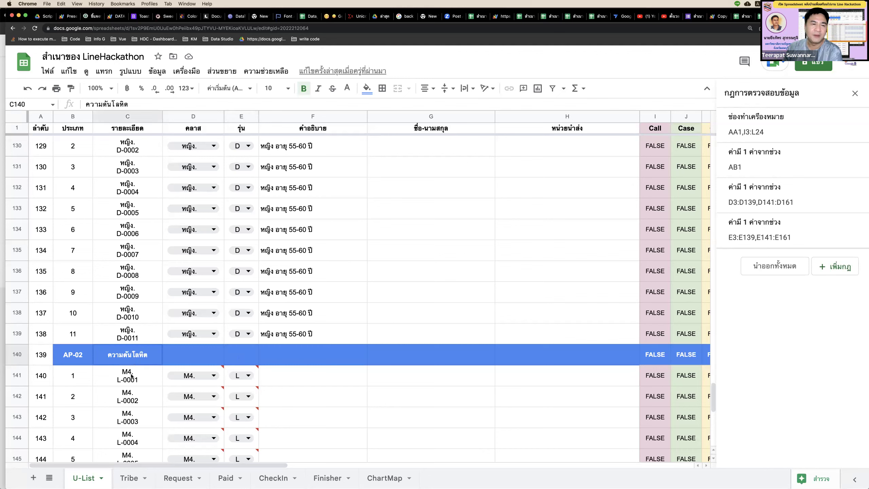
pyautogui.scroll(-5, 144, 363)
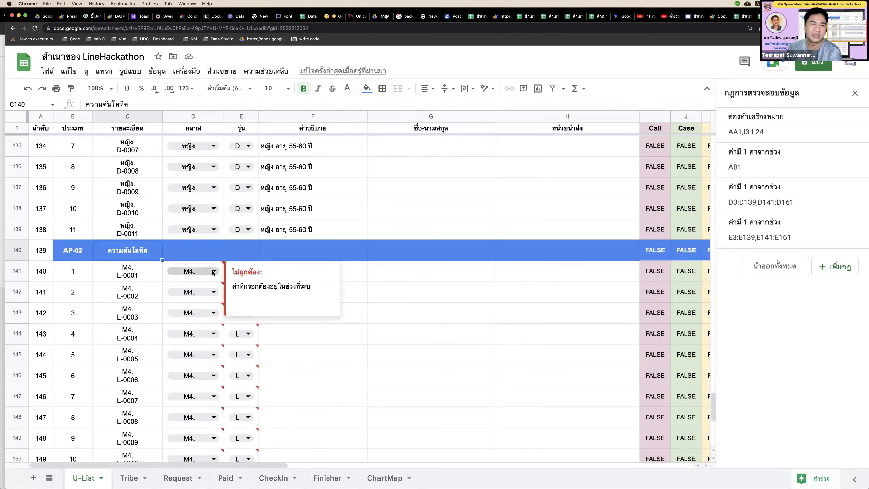
pyautogui.click(213, 271)
pyautogui.click(193, 295)
pyautogui.click(405, 274)
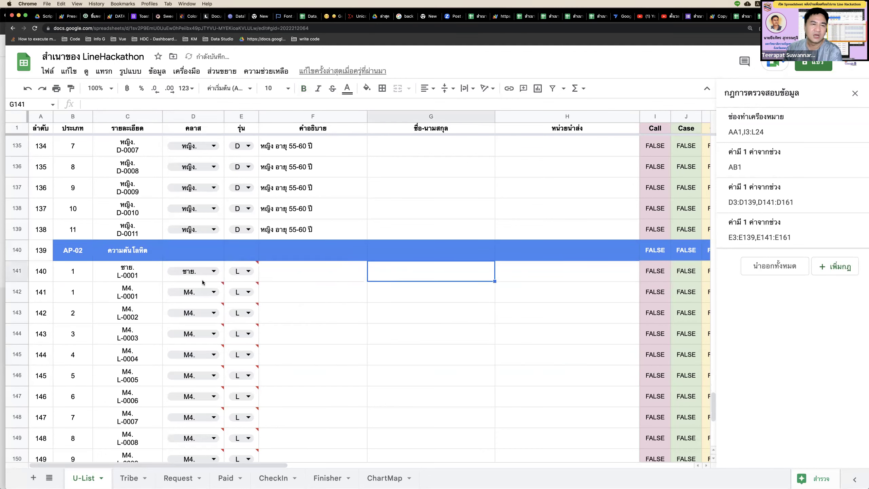
pyautogui.click(242, 271)
pyautogui.click(239, 290)
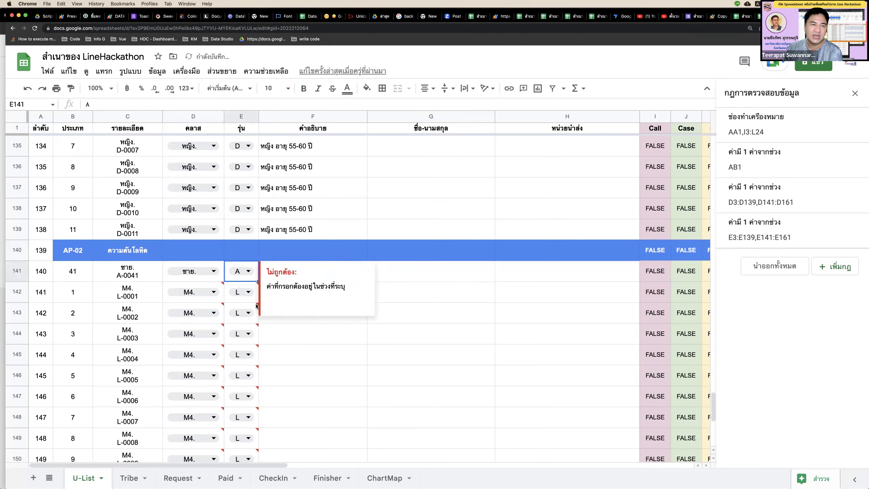
pyautogui.click(308, 355)
pyautogui.click(287, 277)
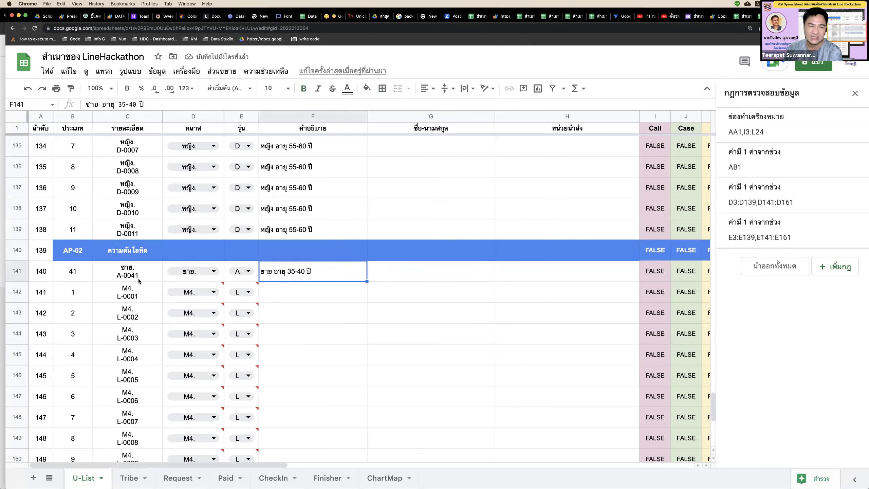
# - Inspect the formula that generates the number in B141
pyautogui.click(83, 273)
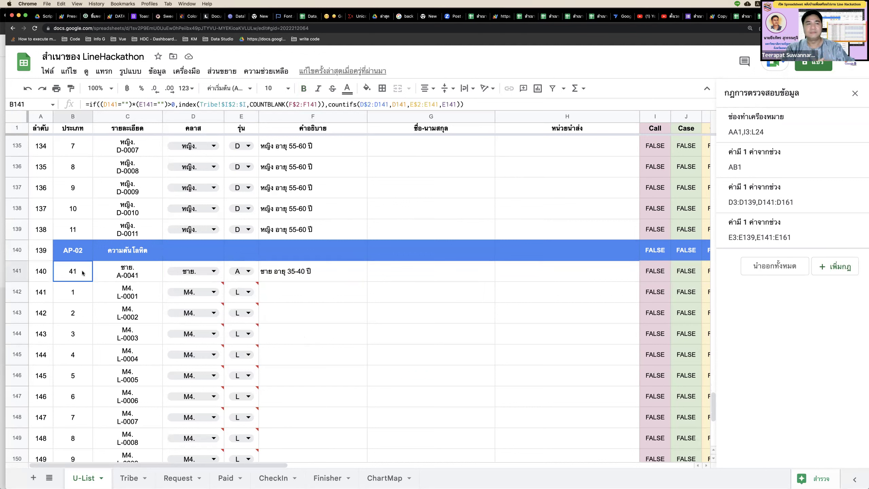
pyautogui.click(99, 322)
pyautogui.click(76, 273)
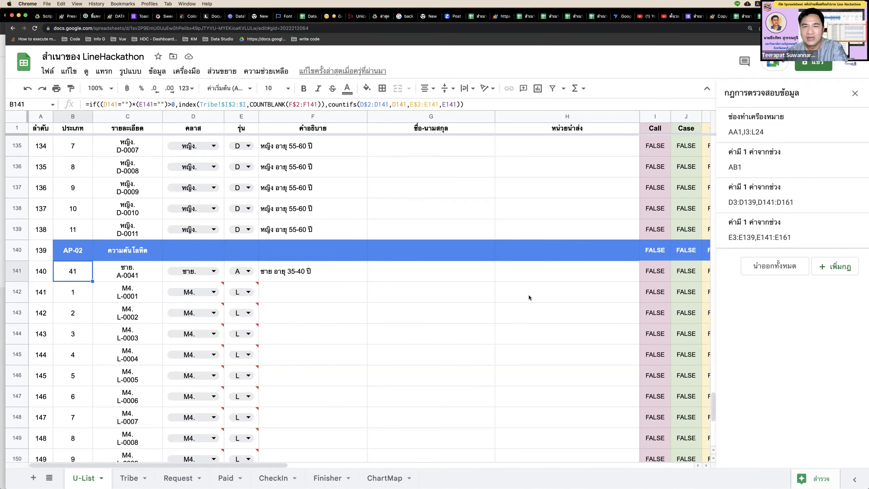
pyautogui.hscroll(2, 528, 295)
pyautogui.hscroll(3, 567, 282)
pyautogui.hscroll(2, 566, 282)
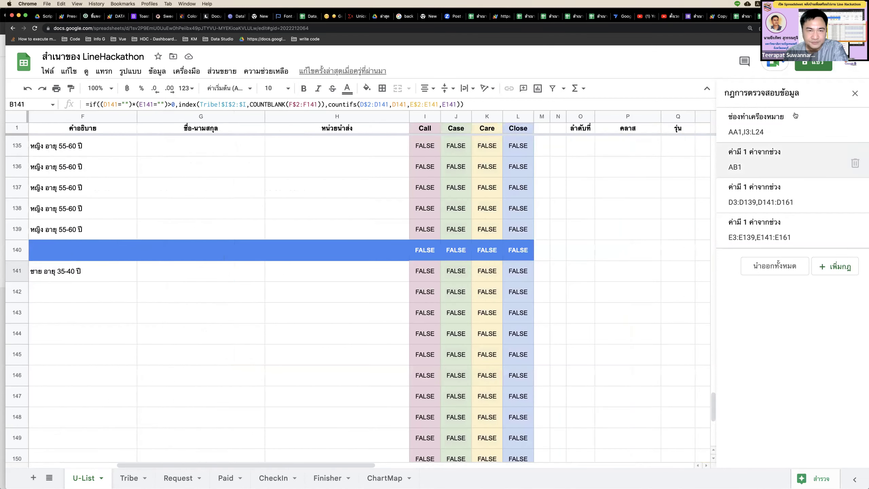
# - Close the validation sidebar, select I3:L161 across Call, Case, Care and Close, and open Insert
pyautogui.click(855, 93)
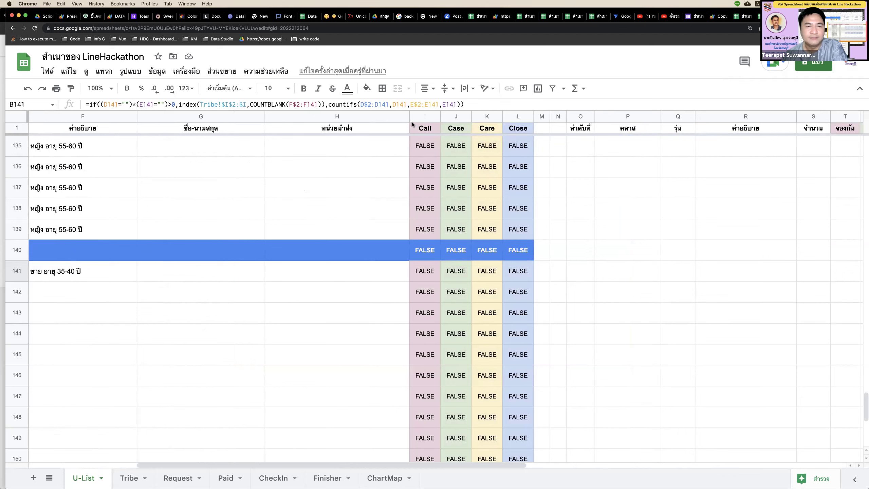
pyautogui.click(424, 129)
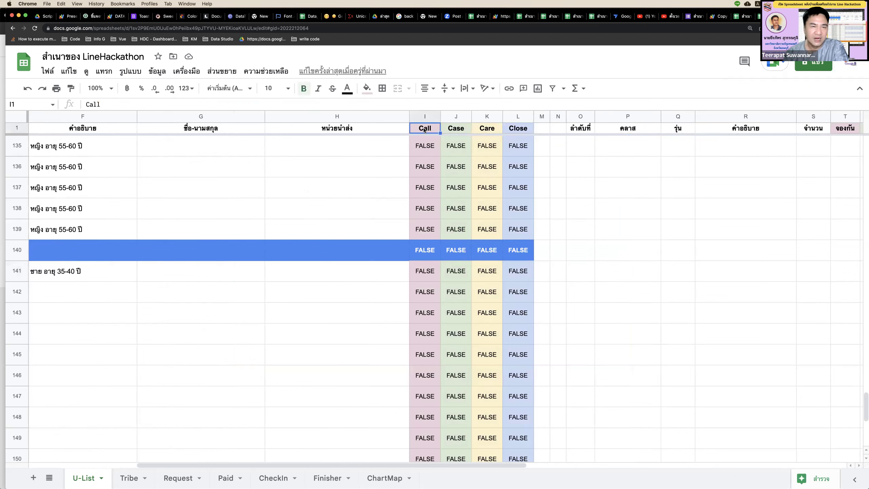
pyautogui.press('Down')
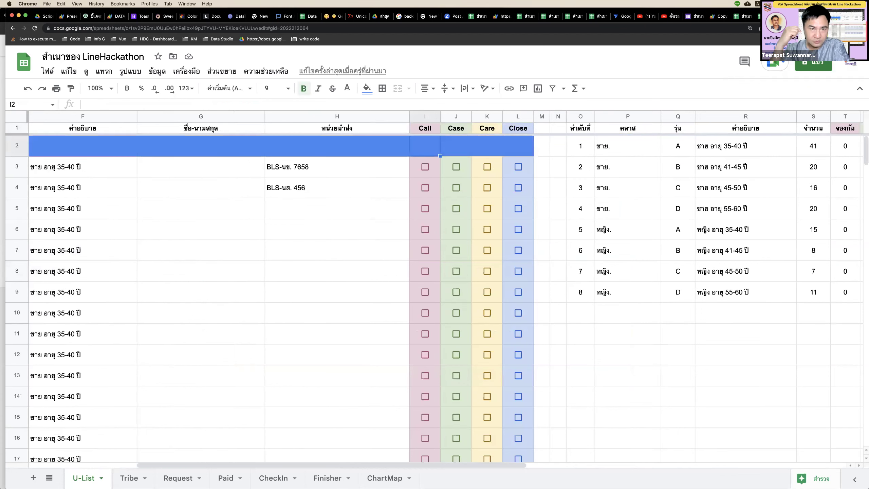
pyautogui.click(425, 167)
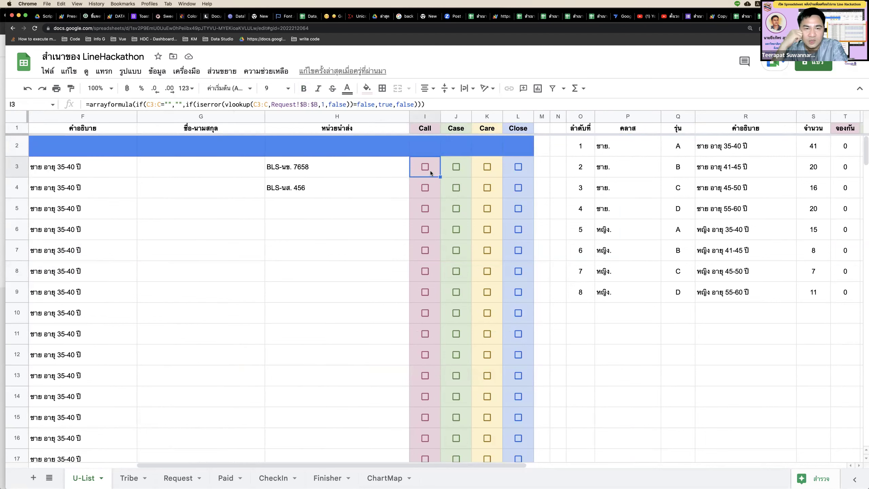
pyautogui.hotkey('ctrl', 'shift', 'Down')
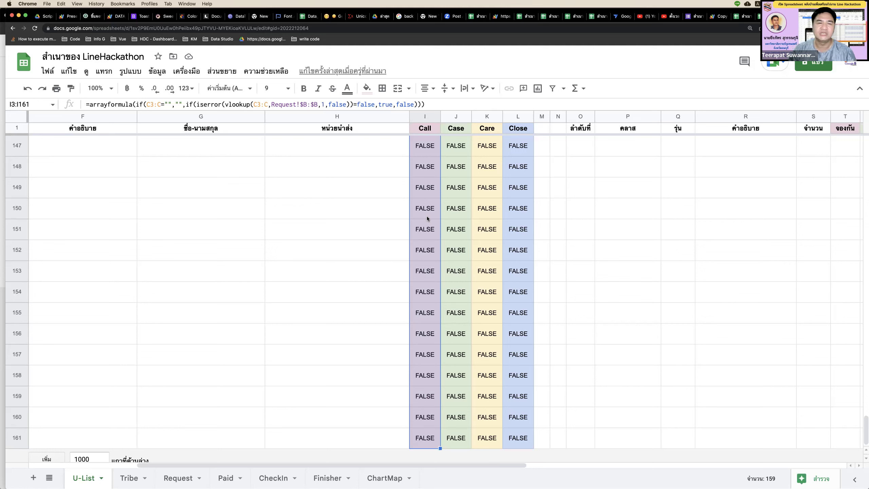
pyautogui.hotkey('shift', 'Right')
pyautogui.hotkey('shift', 'Right')
pyautogui.hotkey('shift', 'Right')
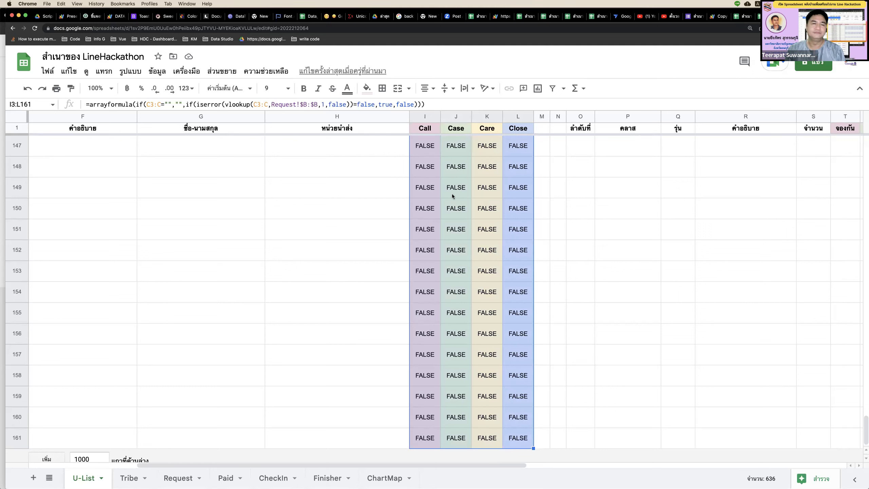
pyautogui.rightClick(526, 201)
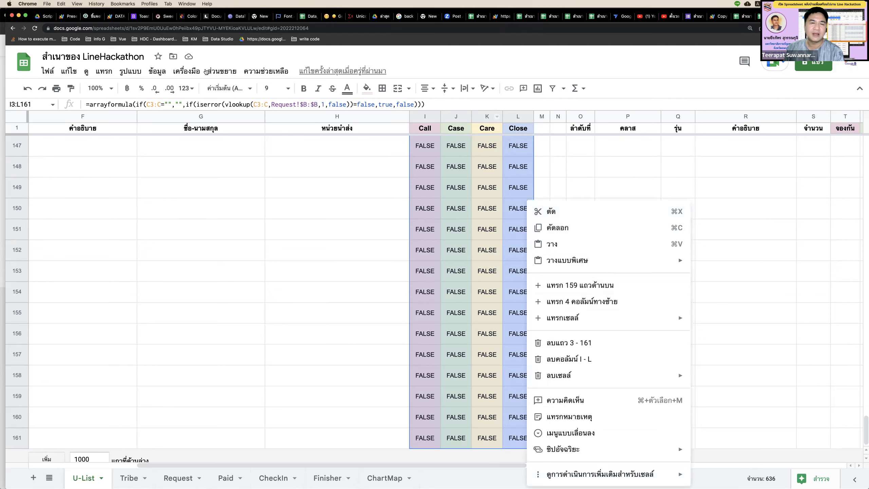
pyautogui.click(107, 72)
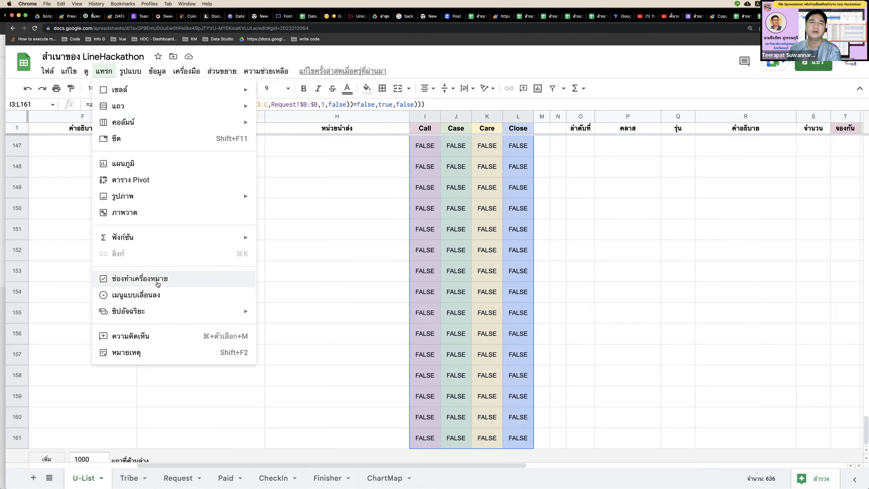
# - Convert the selected FALSE values in the Call to Close columns into checkboxes
pyautogui.click(157, 283)
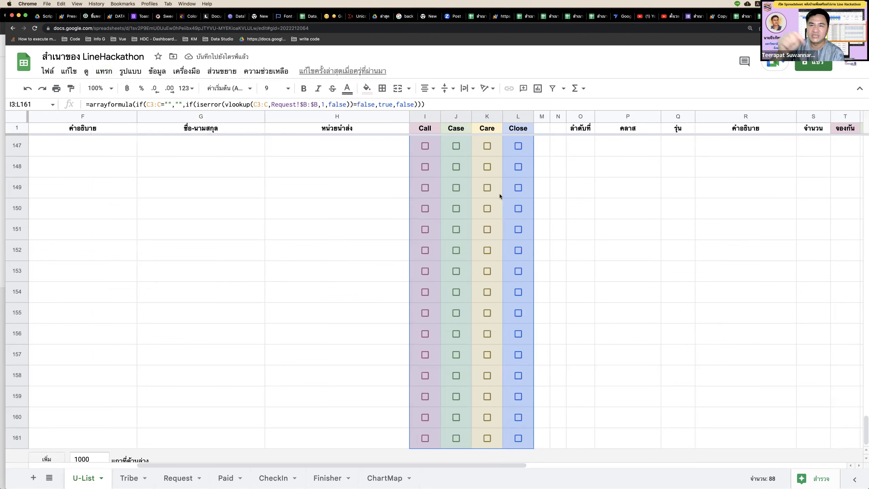
pyautogui.scroll(3, 499, 195)
pyautogui.scroll(10, 499, 196)
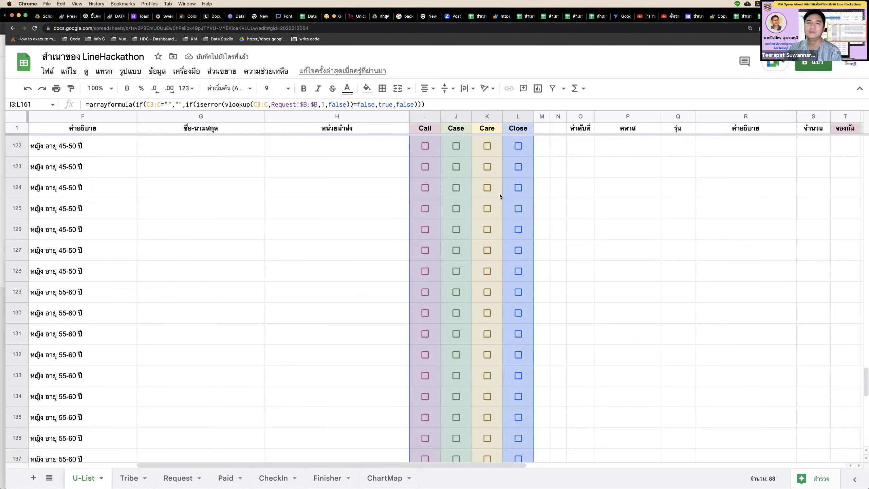
pyautogui.scroll(-2, 499, 195)
pyautogui.scroll(-2, 500, 196)
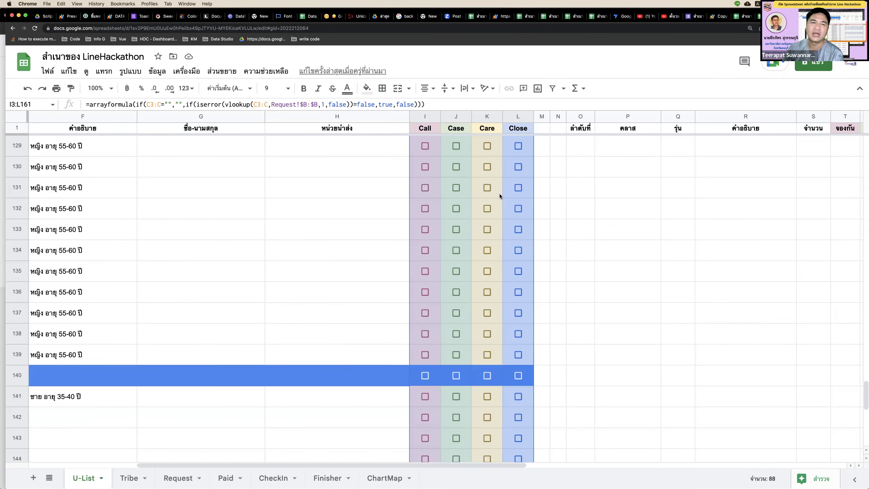
pyautogui.scroll(1, 499, 194)
pyautogui.scroll(1, 500, 193)
pyautogui.scroll(2, 499, 194)
pyautogui.scroll(1, 500, 196)
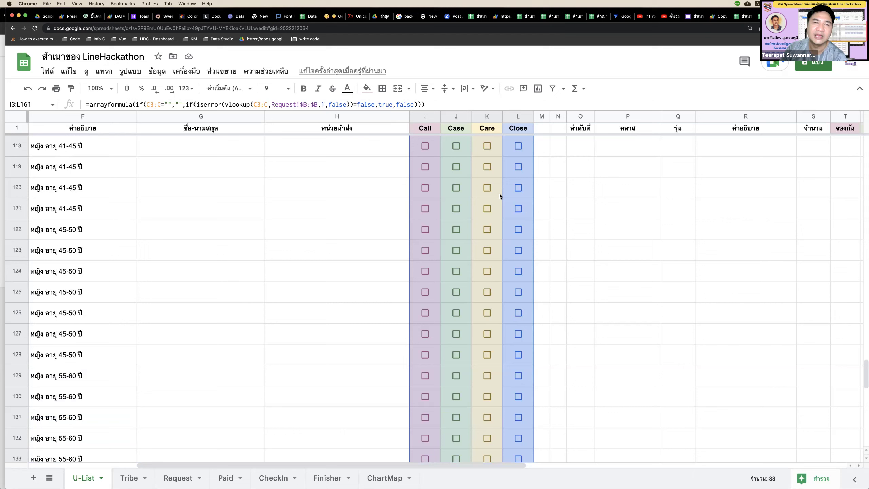
pyautogui.scroll(1, 500, 194)
pyautogui.scroll(1, 499, 194)
pyautogui.scroll(1, 499, 193)
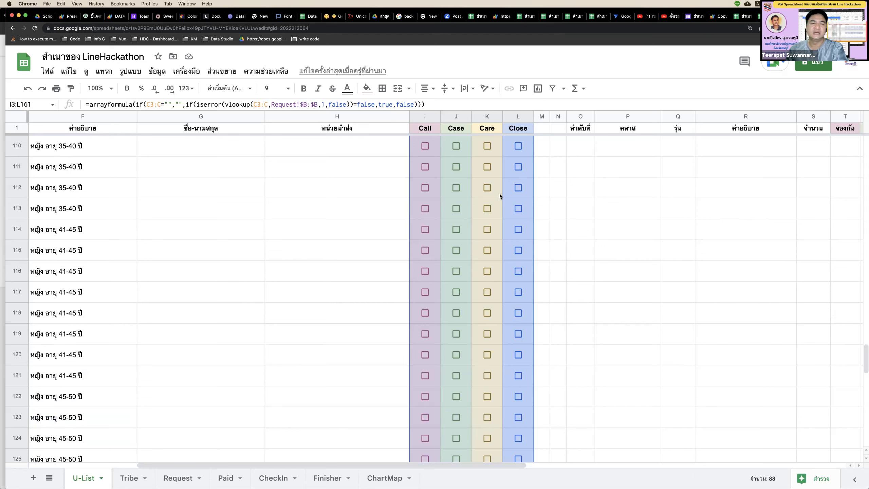
# - Inspect the #REF! error in I3's array formula and clear the checkbox in I4
pyautogui.click(426, 128)
pyautogui.press('Down')
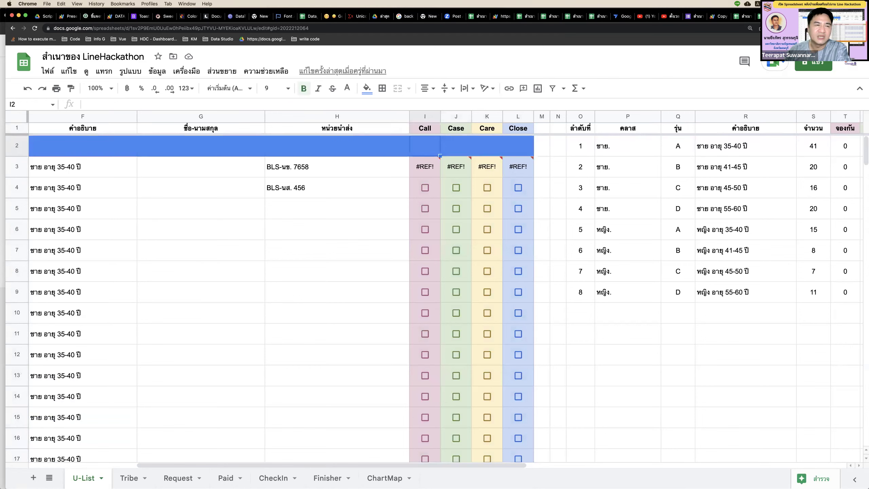
pyautogui.click(428, 168)
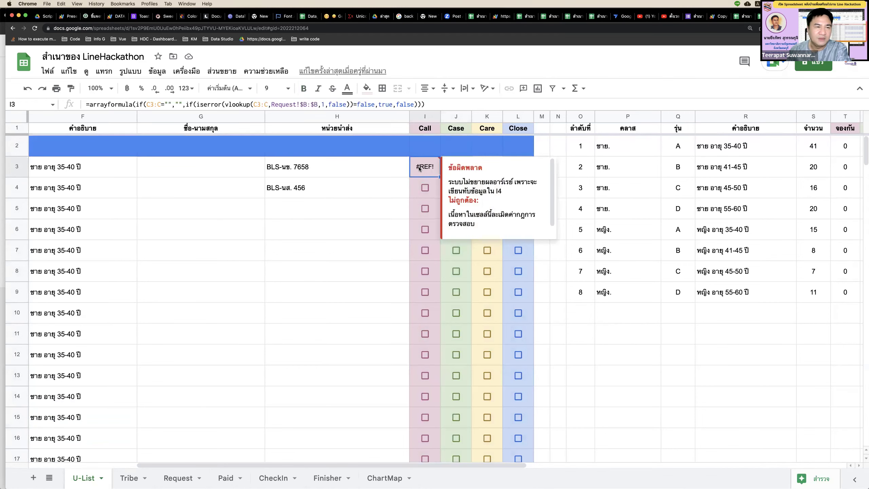
pyautogui.click(422, 156)
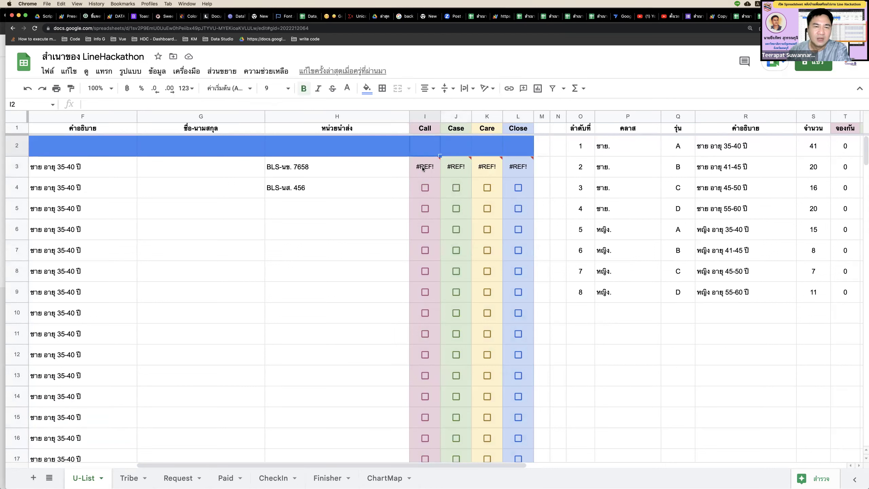
pyautogui.click(424, 168)
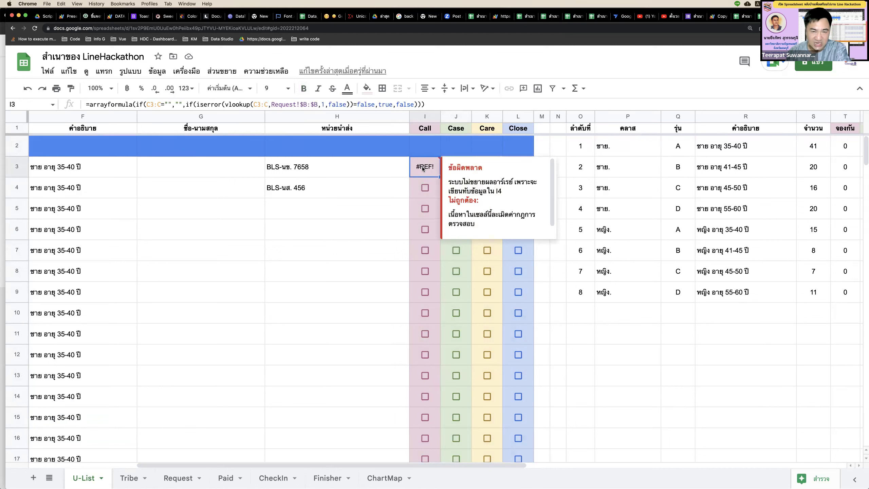
pyautogui.click(421, 187)
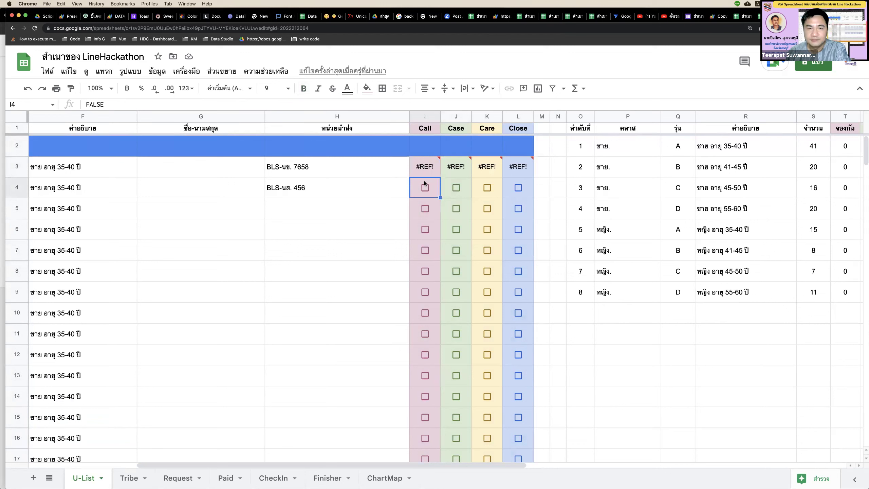
pyautogui.press('Delete')
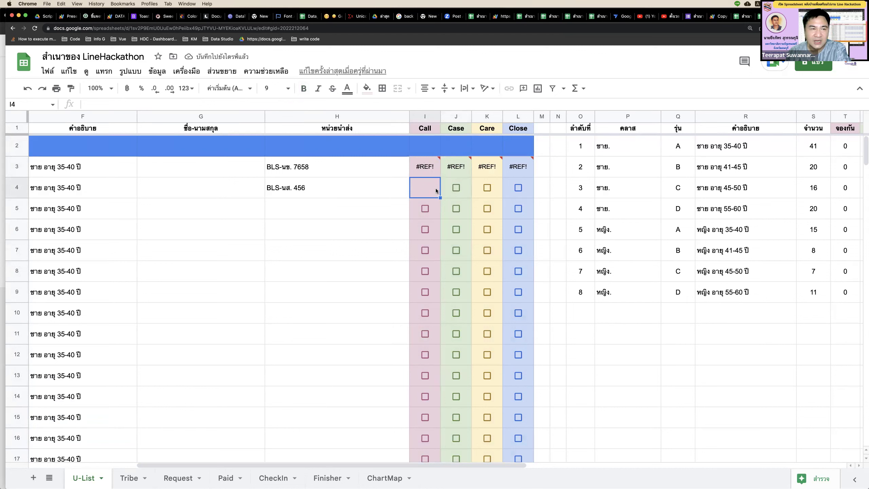
pyautogui.click(431, 167)
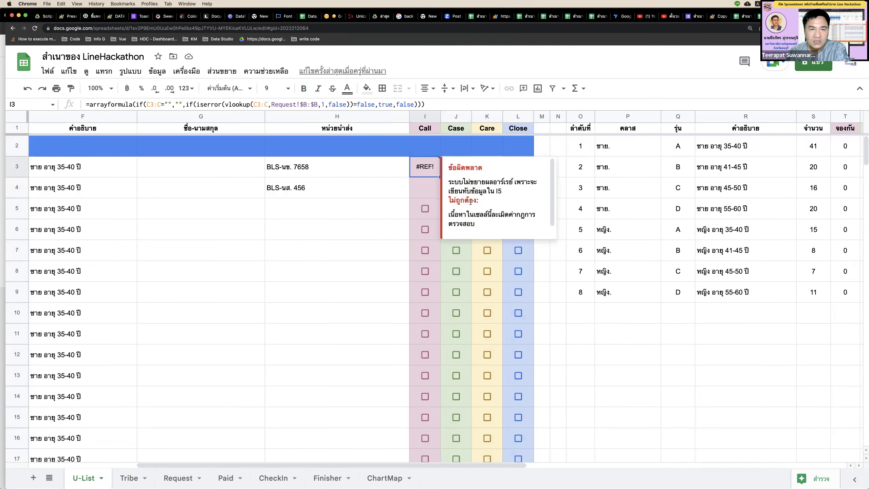
# - Select I4:L161 and clear all its checkboxes
pyautogui.click(421, 190)
pyautogui.moveTo(421, 192); pyautogui.dragTo(507, 290)
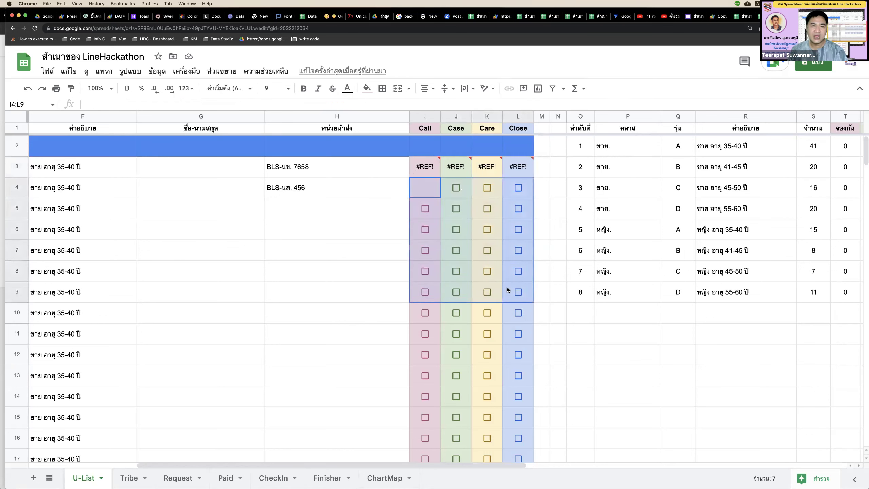
pyautogui.moveTo(508, 290)
pyautogui.mouseDown()
pyautogui.moveTo(517, 475)
pyautogui.moveTo(510, 400)
pyautogui.mouseUp()
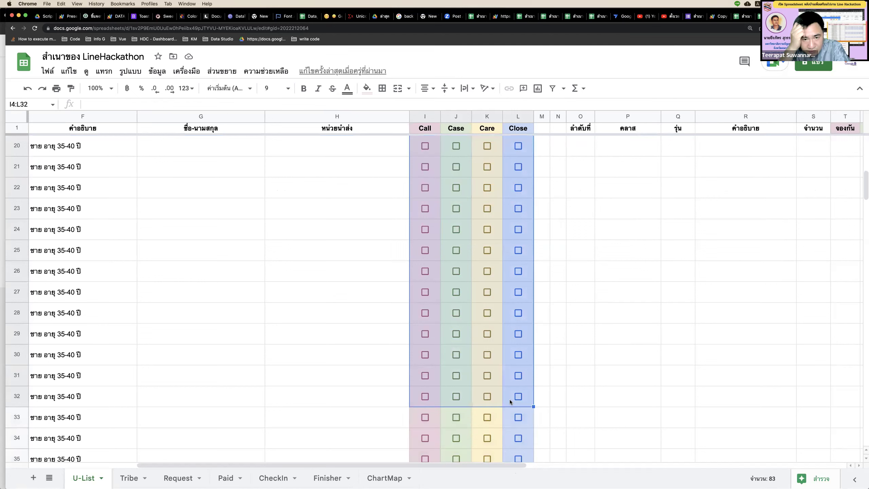
pyautogui.hotkey('ctrl', 'shift', 'Down')
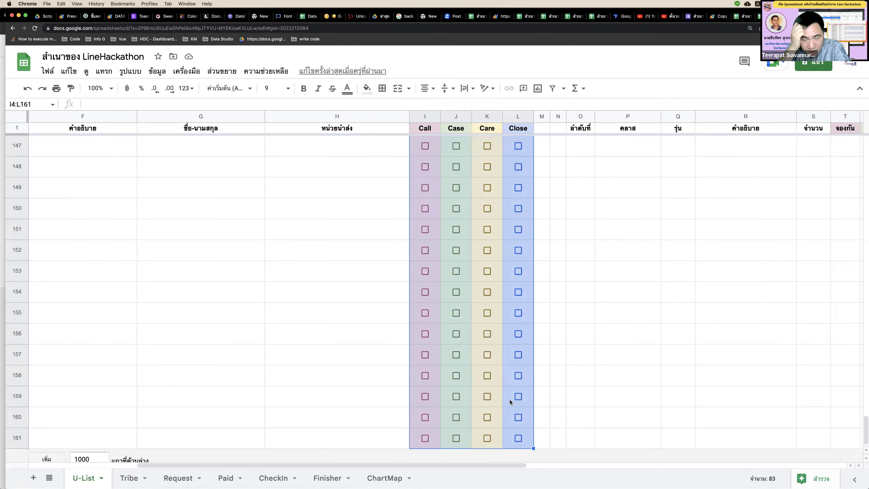
pyautogui.hotkey('ctrl', '\\')
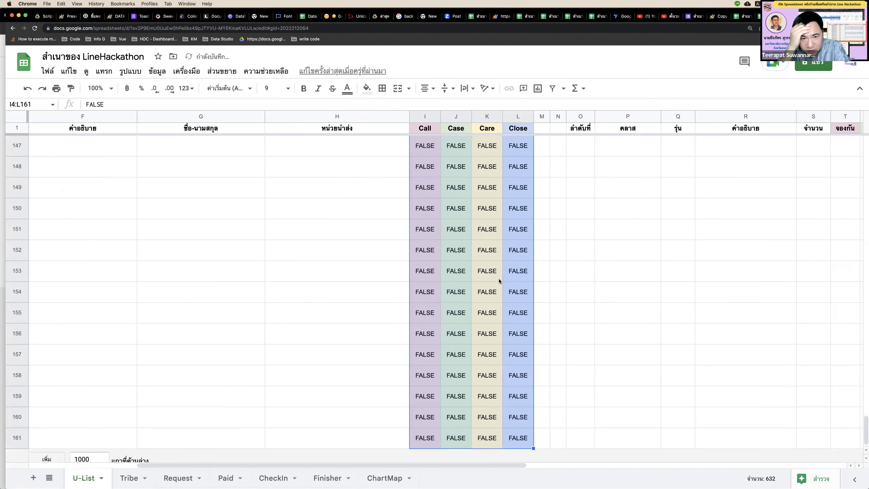
# - Re-insert checkboxes into I4:L161 so I3's array formula no longer errors
pyautogui.scroll(10, 498, 280)
pyautogui.scroll(5, 497, 278)
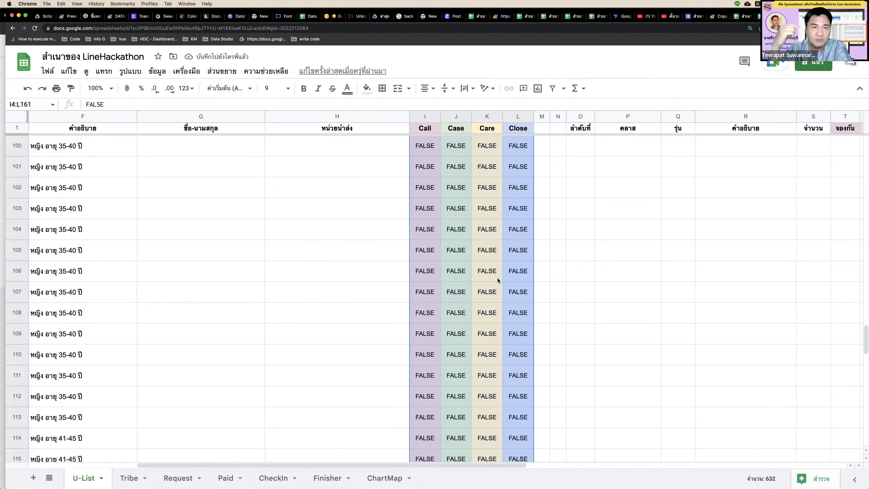
pyautogui.scroll(10, 498, 280)
pyautogui.scroll(15, 497, 279)
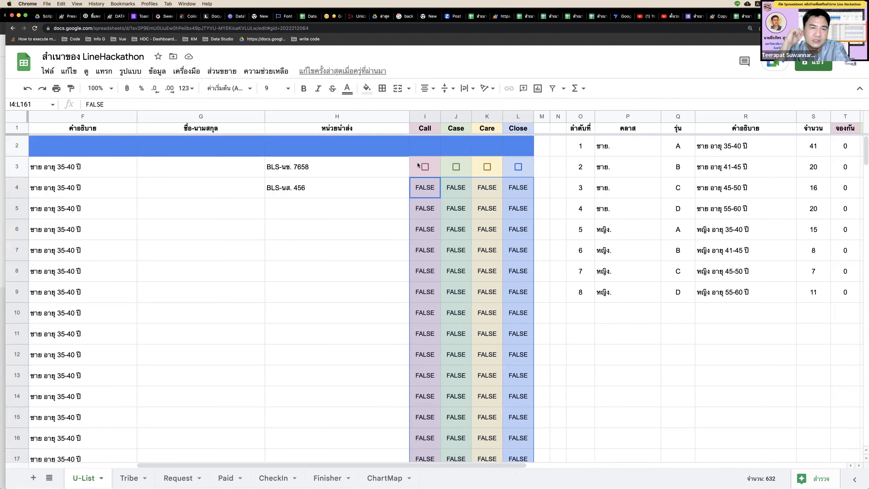
pyautogui.click(101, 74)
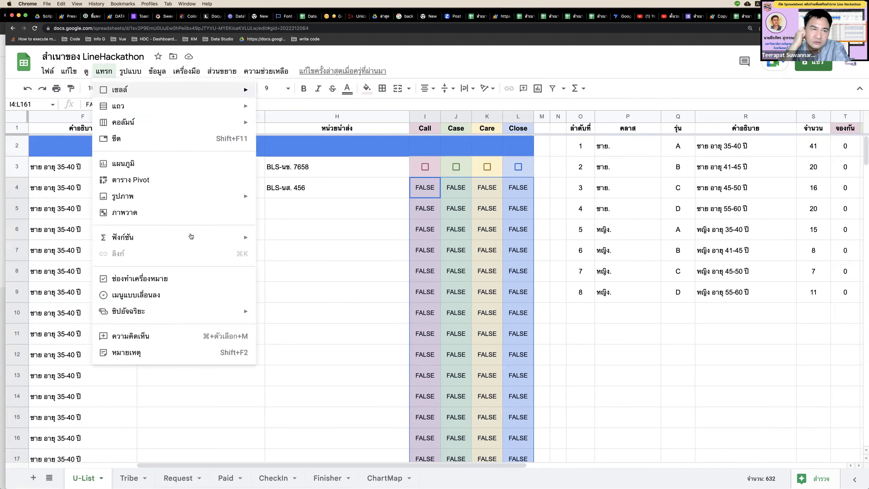
pyautogui.click(168, 277)
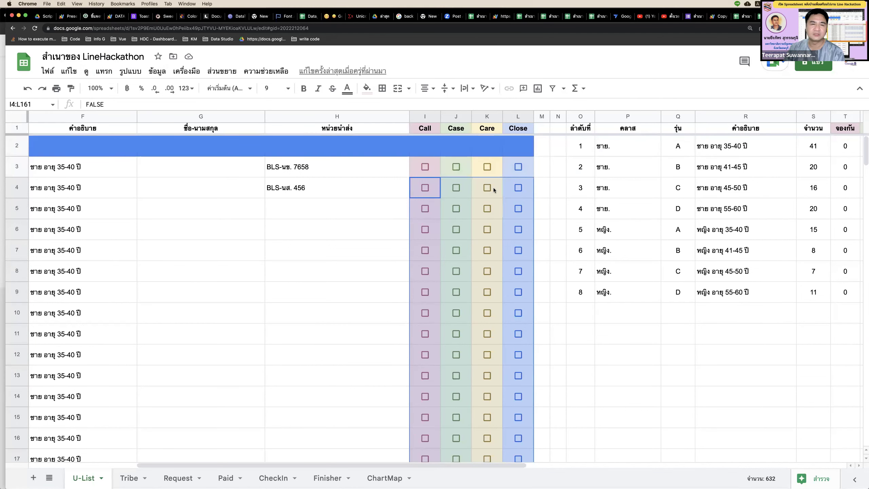
pyautogui.click(418, 146)
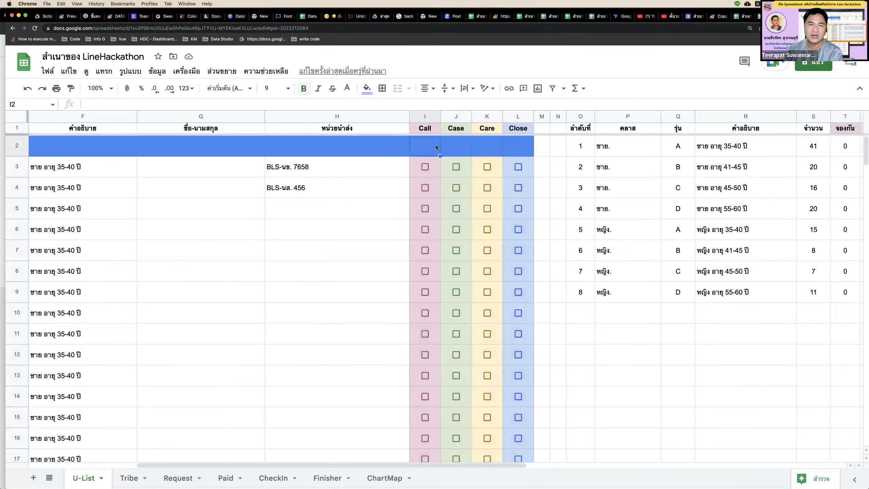
pyautogui.click(460, 145)
pyautogui.click(499, 150)
pyautogui.click(523, 147)
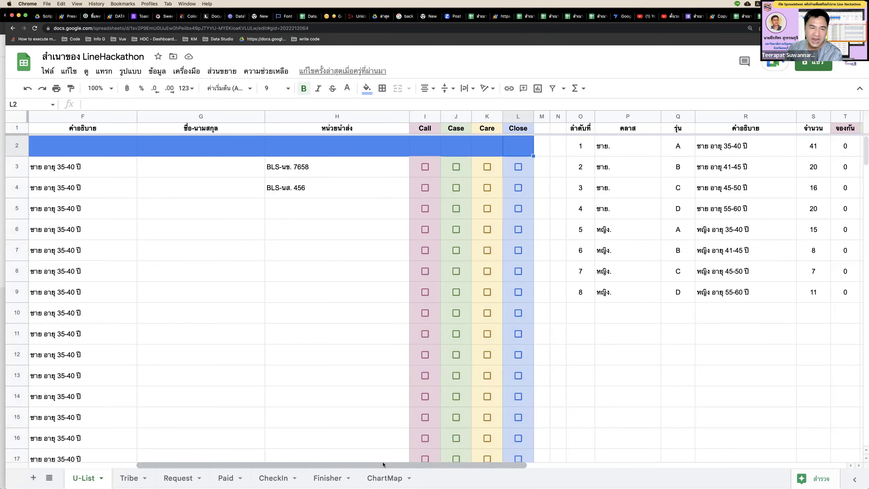
pyautogui.moveTo(383, 461); pyautogui.dragTo(284, 463)
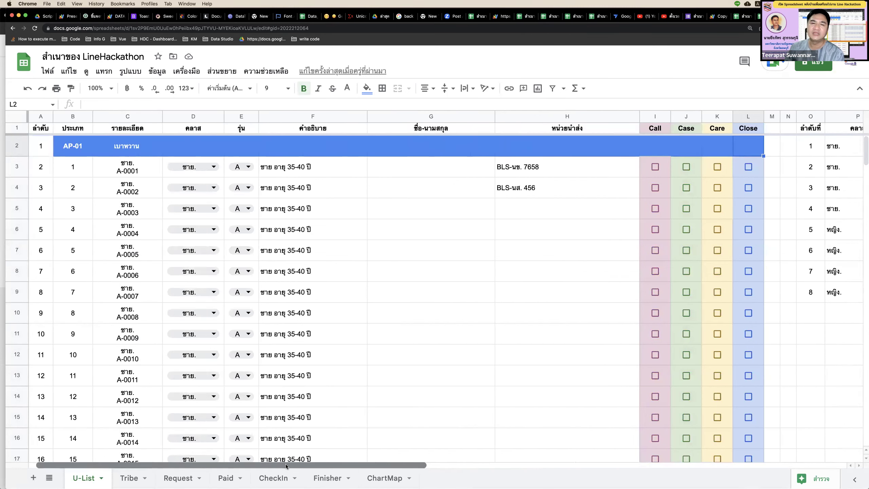
pyautogui.moveTo(281, 464); pyautogui.dragTo(285, 465)
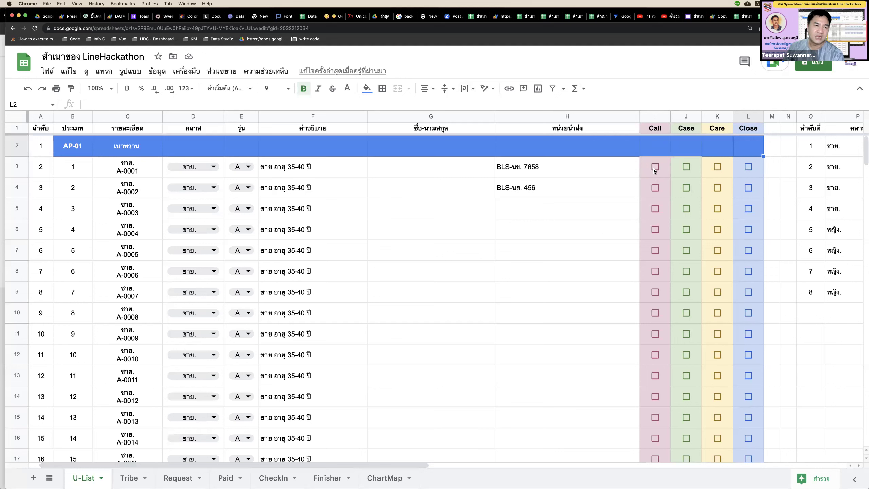
# - On the Request sheet, replace the M1 prefix in B2 with ชาย
pyautogui.click(190, 481)
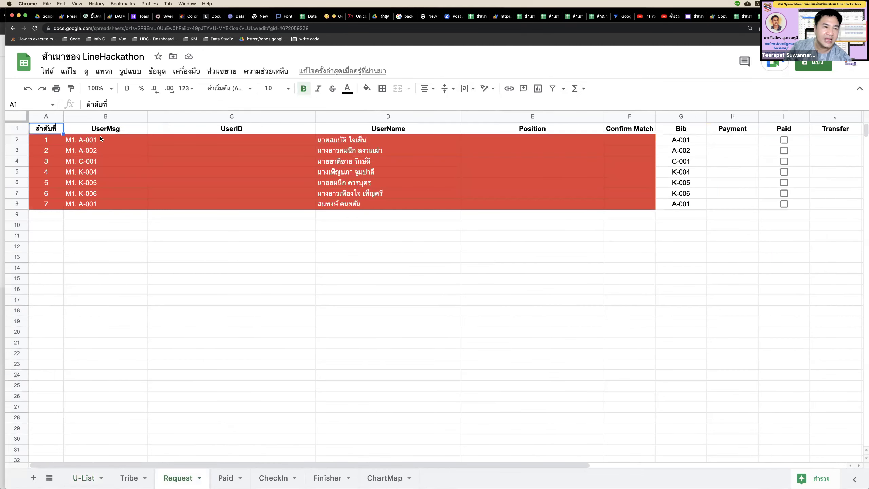
pyautogui.click(95, 144)
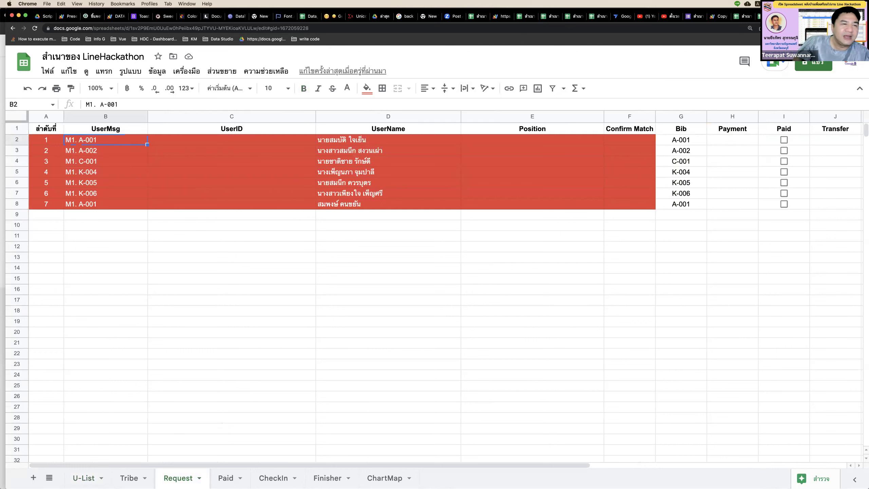
pyautogui.write('M1.')
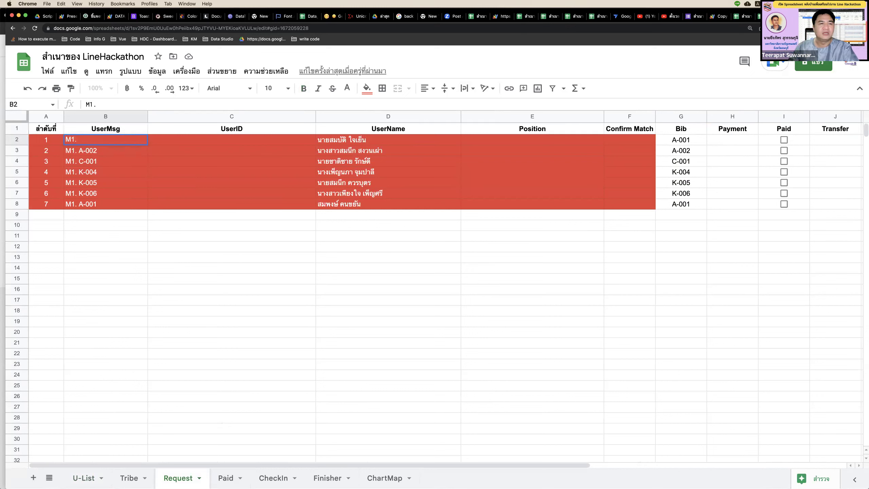
pyautogui.hotkey('ctrl', 'z')
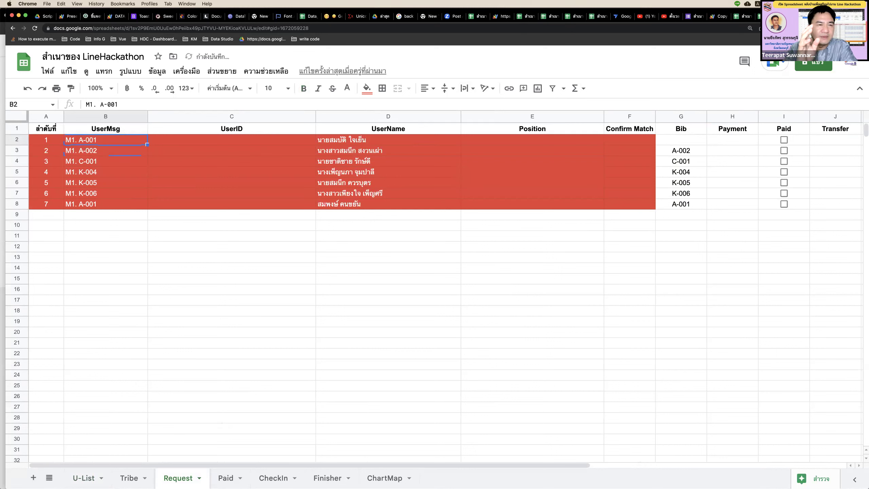
pyautogui.doubleClick(73, 139)
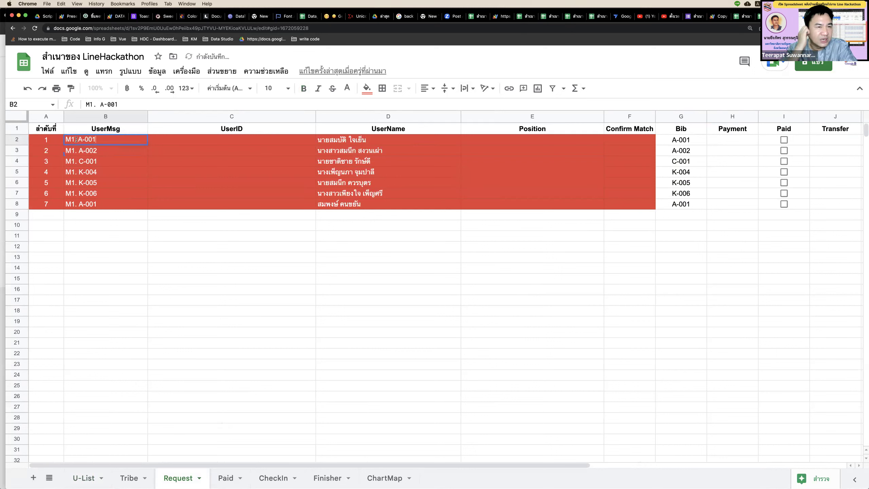
pyautogui.moveTo(75, 140); pyautogui.dragTo(63, 141)
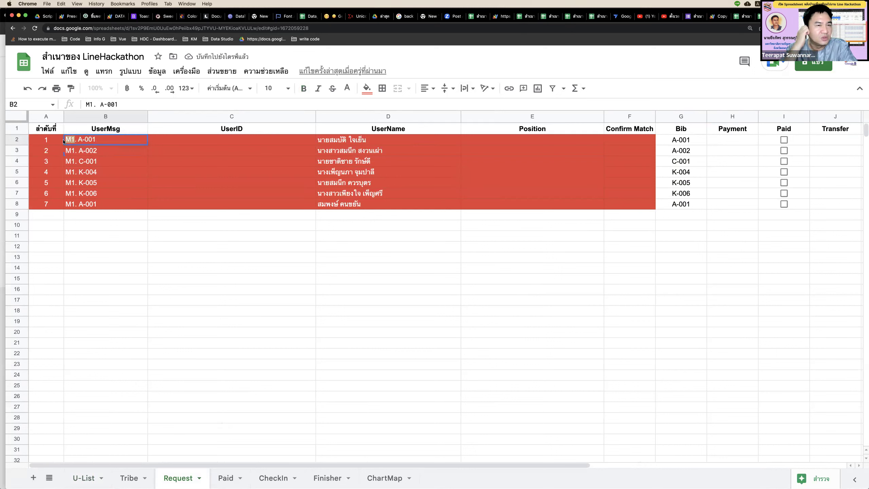
pyautogui.press('BackSpace')
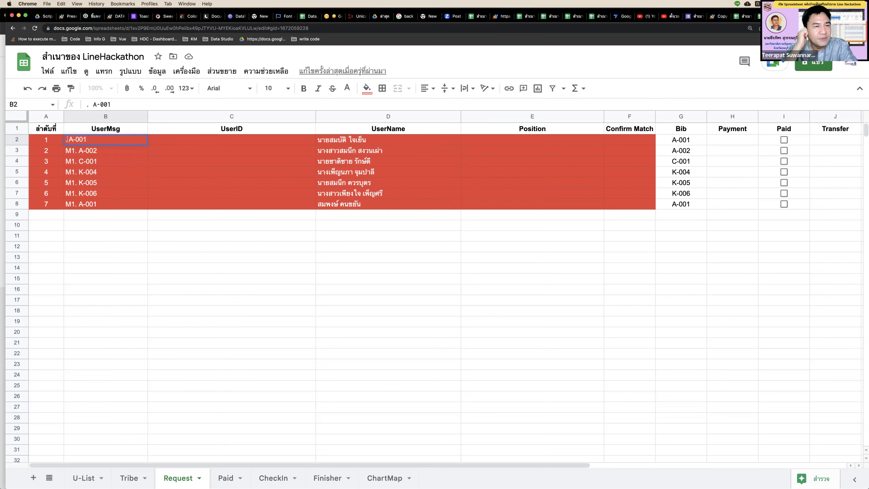
pyautogui.write('ช')
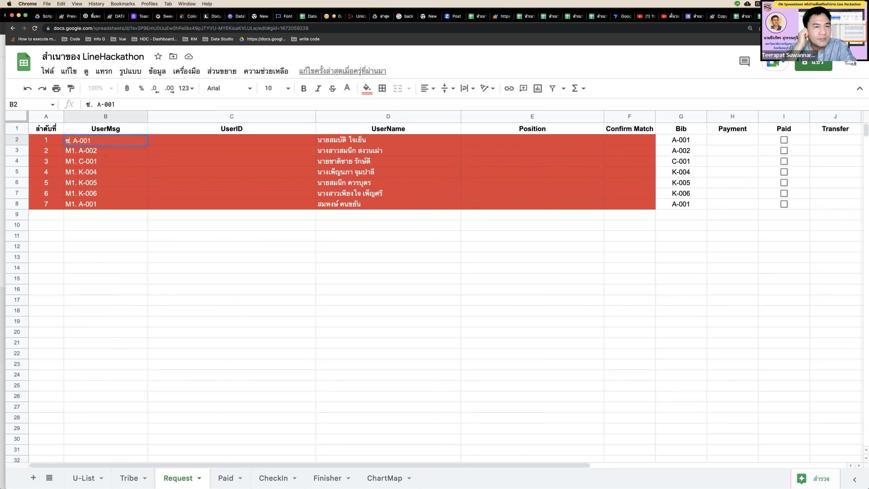
pyautogui.write('าย')
pyautogui.press('Return')
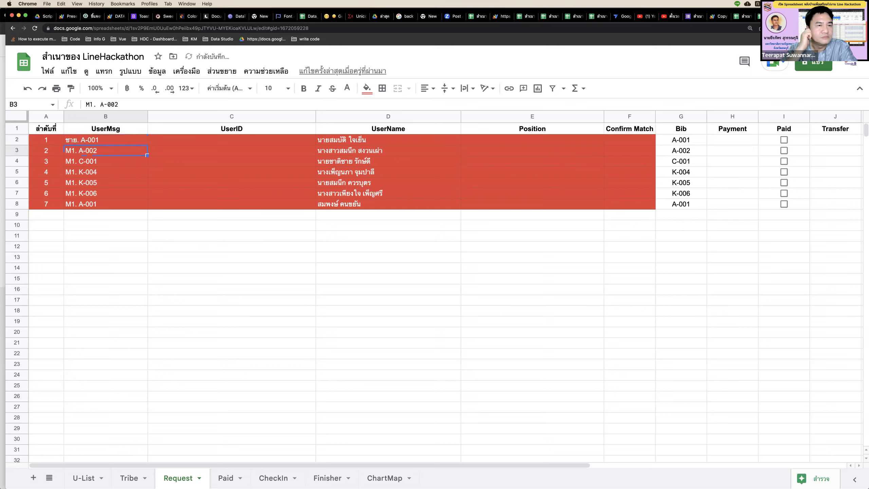
# - Correct B2's bib number so it reads ชาย. A-0001
pyautogui.doubleClick(84, 140)
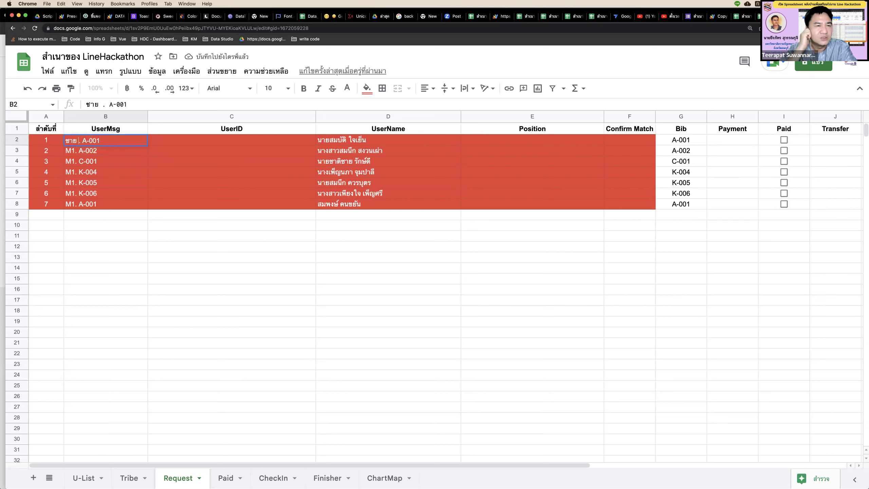
pyautogui.write('000')
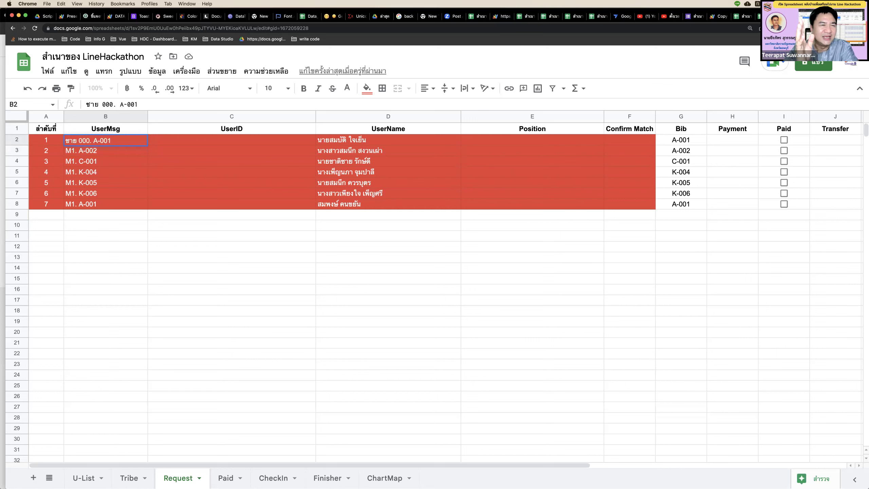
pyautogui.press('BackSpace')
pyautogui.press('BackSpace')
pyautogui.press('BackSpace')
pyautogui.press('BackSpace')
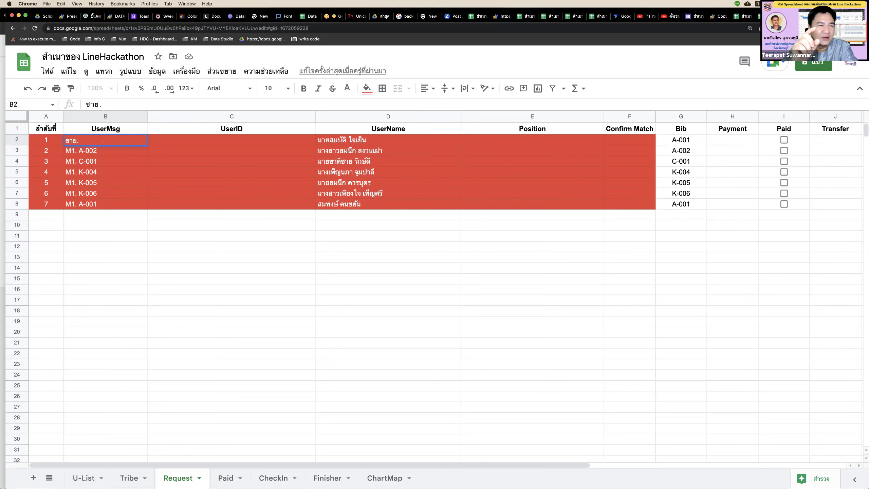
pyautogui.write('0')
pyautogui.press('BackSpace')
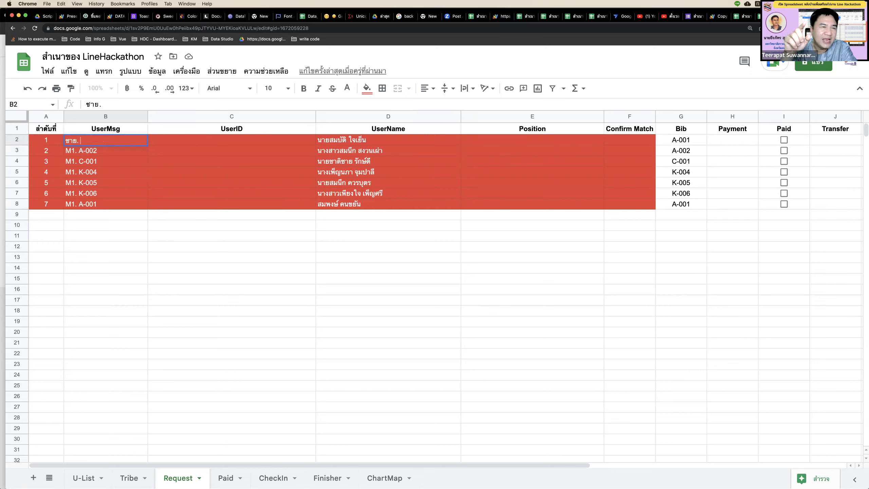
pyautogui.write('ฤ')
pyautogui.press('BackSpace')
pyautogui.write('A')
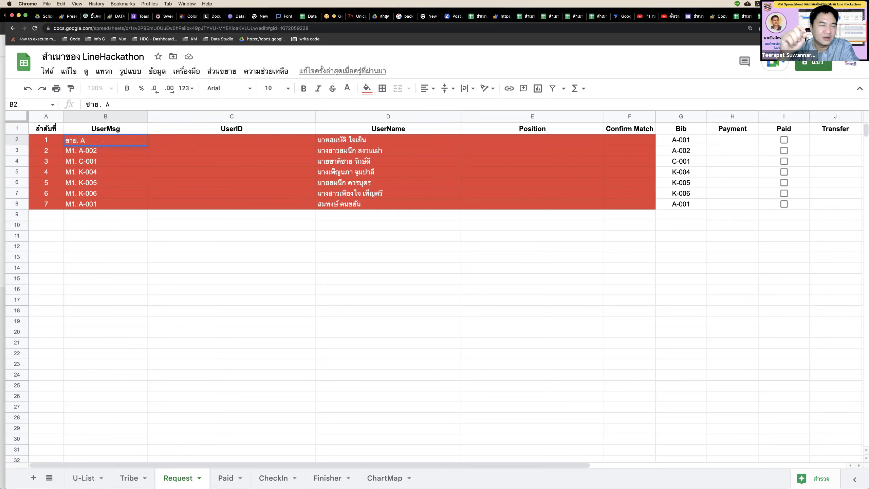
pyautogui.write('-')
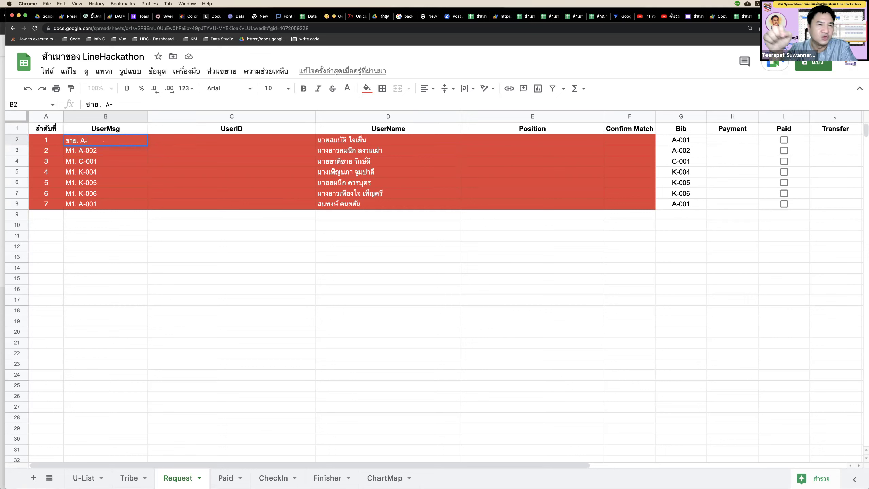
pyautogui.write('0000')
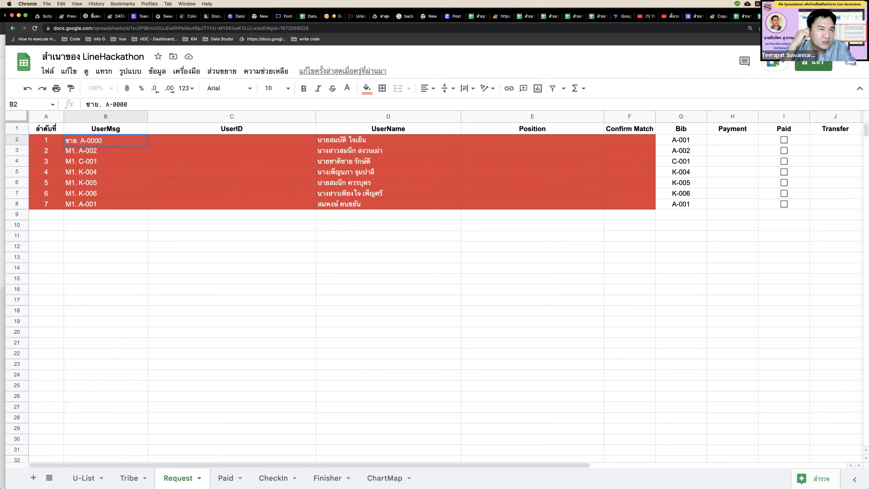
pyautogui.write('1')
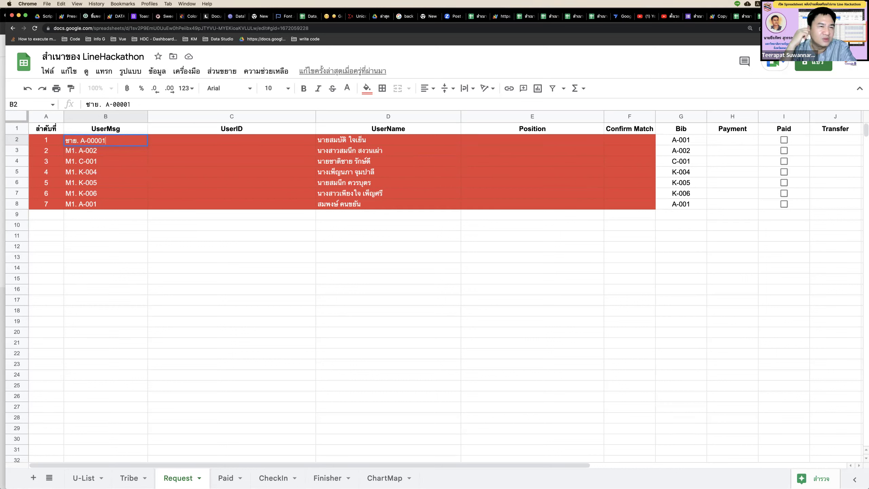
pyautogui.press('BackSpace')
pyautogui.press('BackSpace')
pyautogui.write('1')
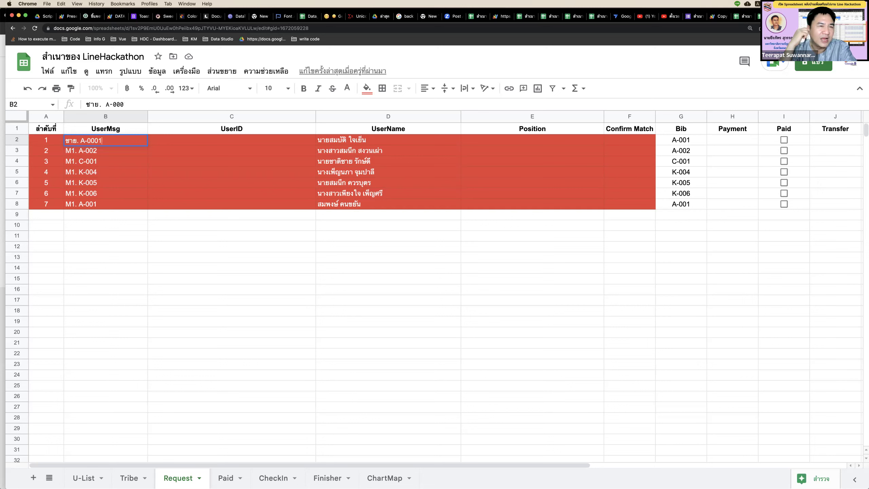
pyautogui.press('Return')
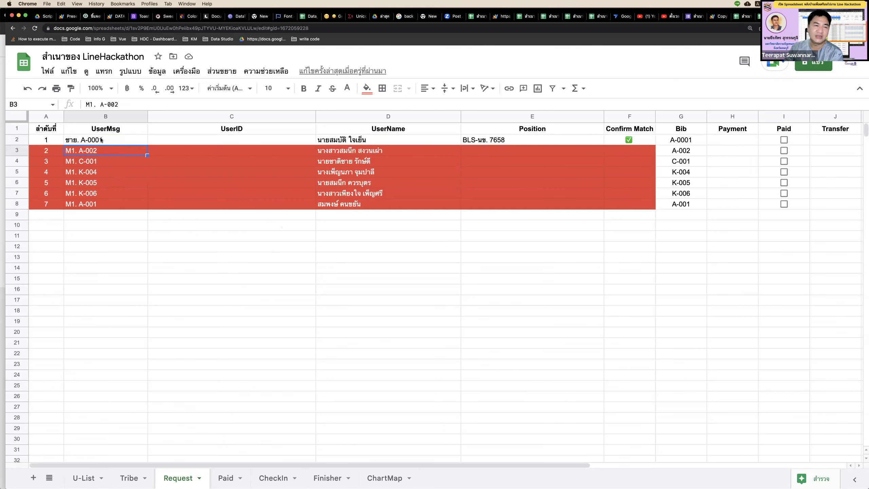
# - Inspect the name lookup formulas in U-List's column G
pyautogui.click(90, 481)
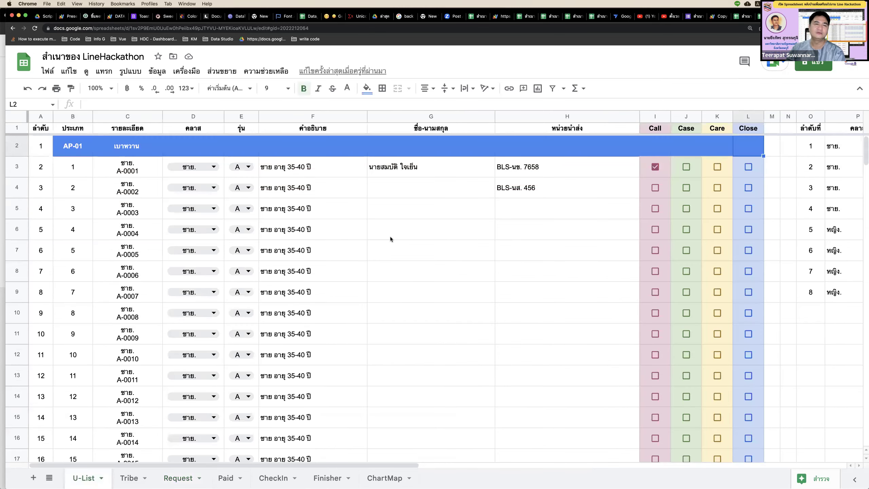
pyautogui.click(390, 237)
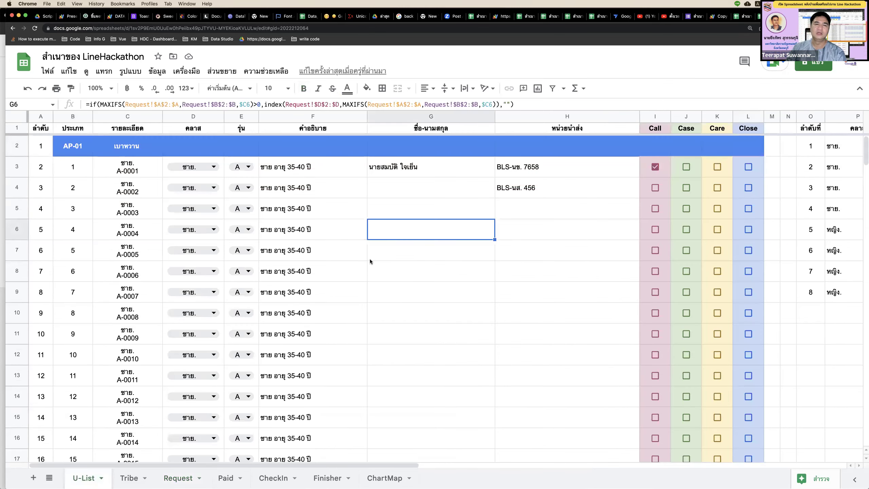
pyautogui.click(422, 170)
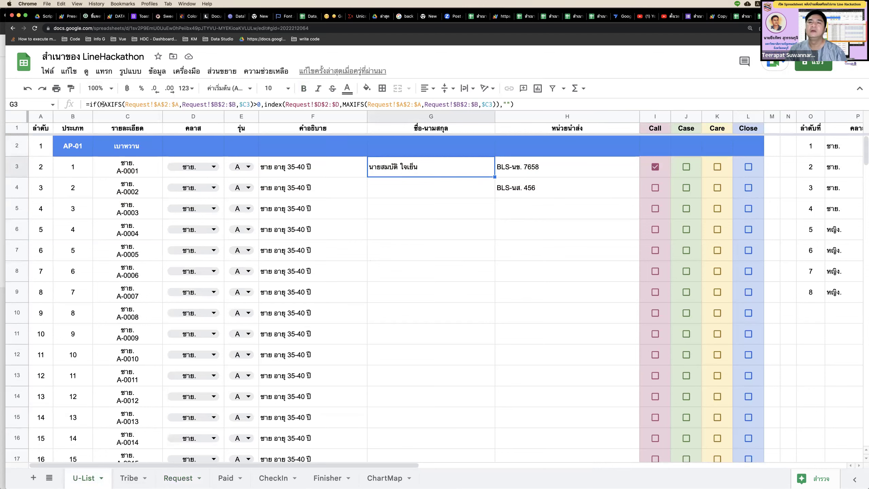
# - Change Request B2 to A-0003 and confirm the name appears in U-List's A-0003 row
pyautogui.click(188, 481)
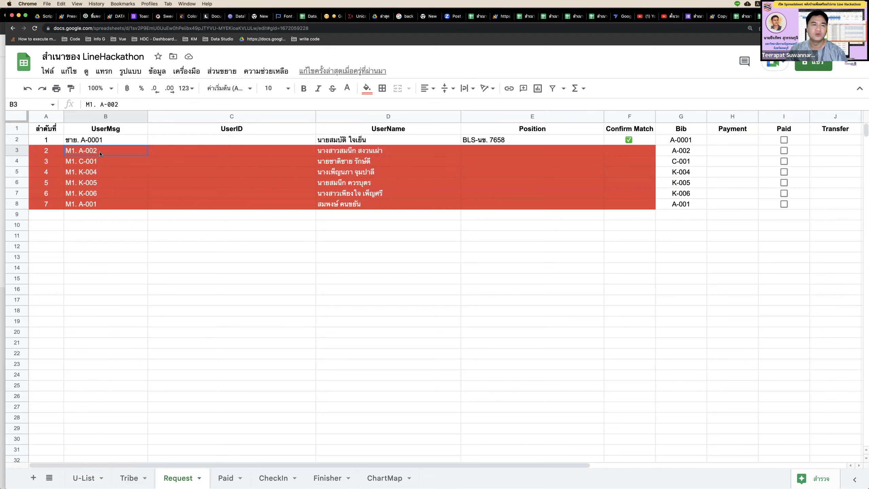
pyautogui.click(105, 140)
pyautogui.doubleClick(106, 140)
pyautogui.press('BackSpace')
pyautogui.write('3')
pyautogui.press('Return')
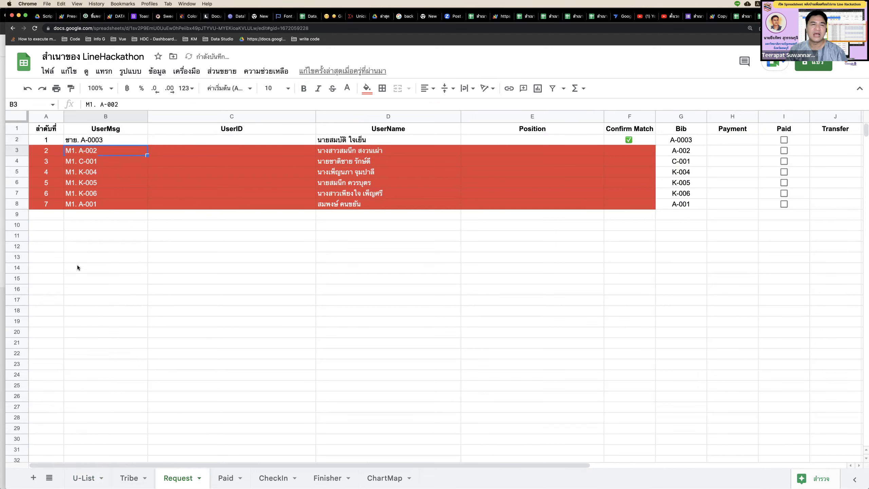
pyautogui.click(86, 483)
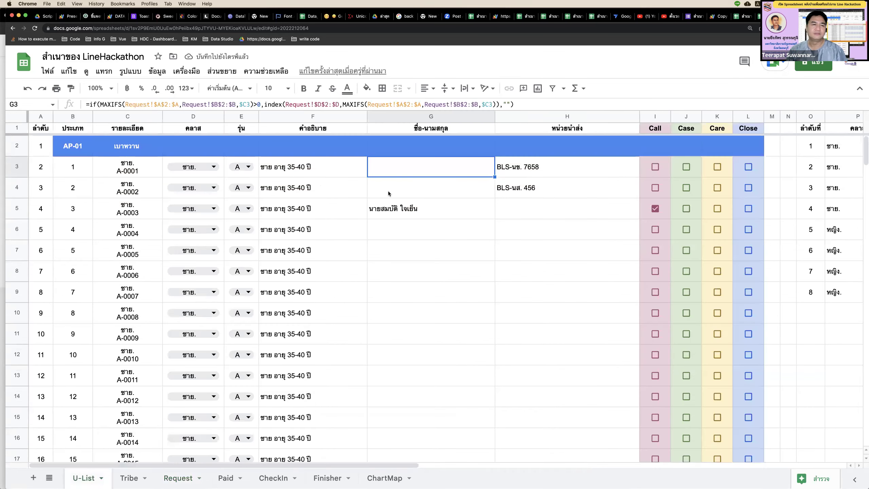
pyautogui.click(407, 207)
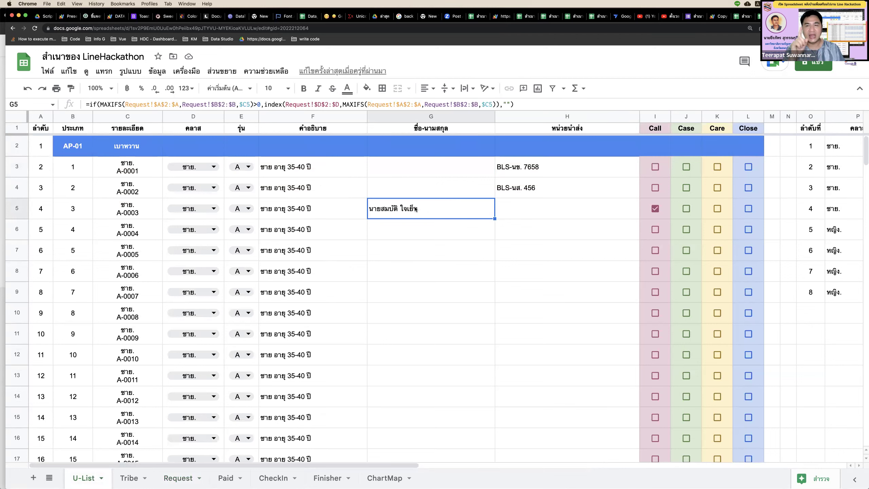
pyautogui.click(102, 477)
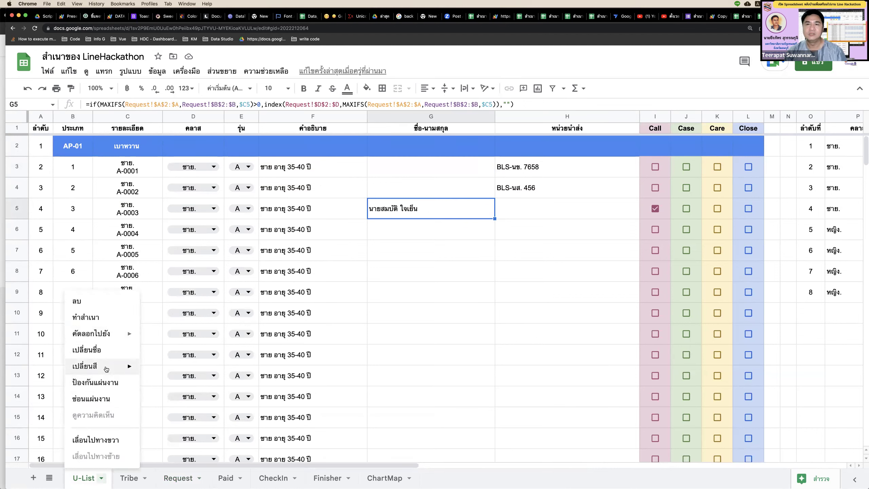
# - Colour the U-List and Tribe tabs red, then bring up the Request tab's options
pyautogui.click(162, 364)
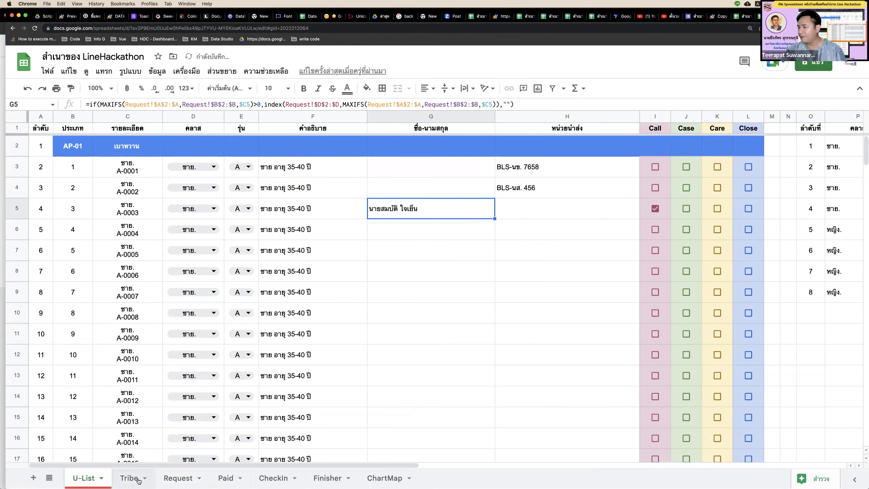
pyautogui.click(121, 479)
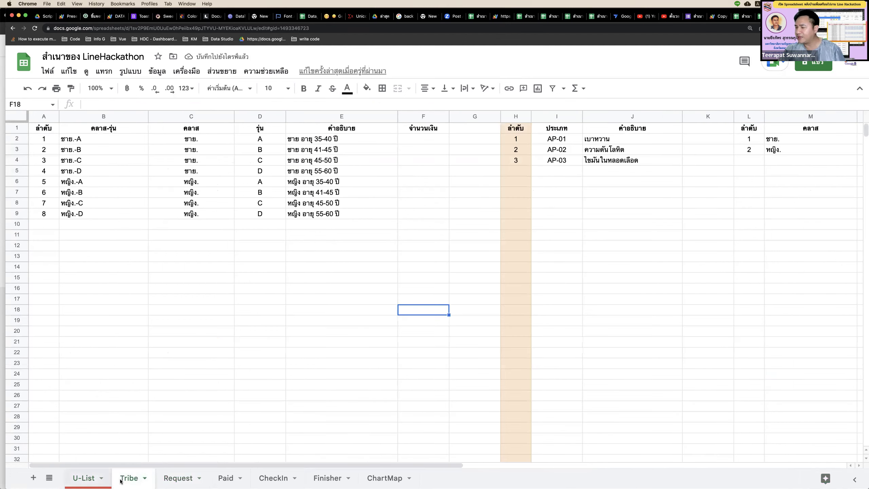
pyautogui.rightClick(121, 479)
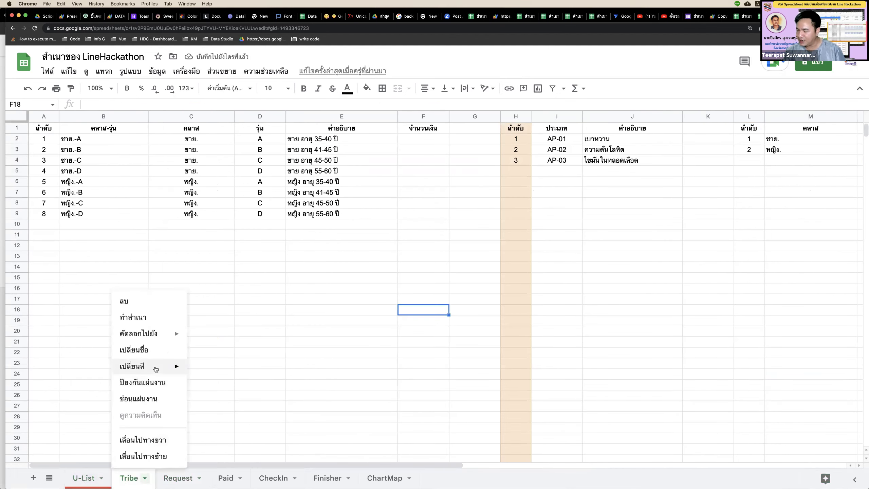
pyautogui.click(212, 362)
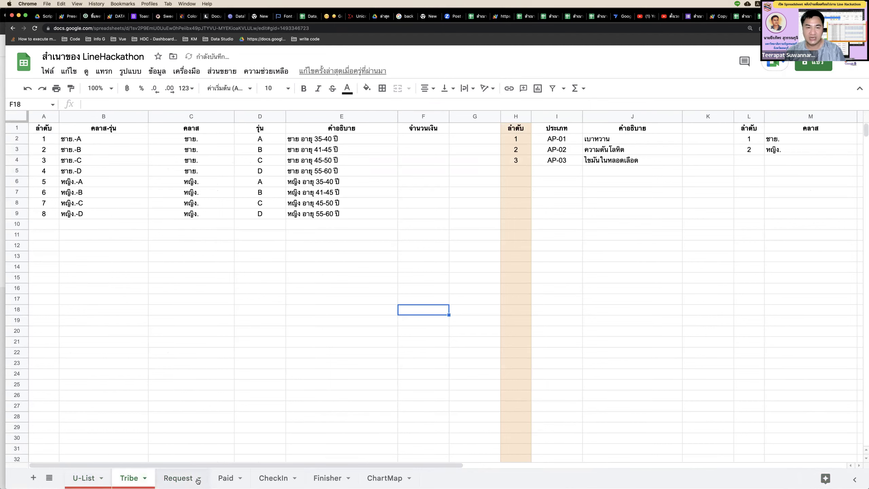
pyautogui.click(197, 481)
pyautogui.click(197, 482)
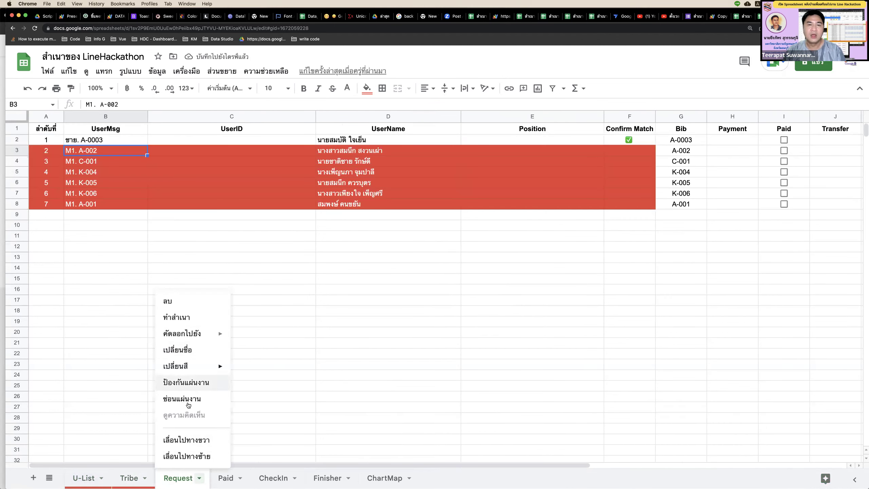
pyautogui.click(241, 363)
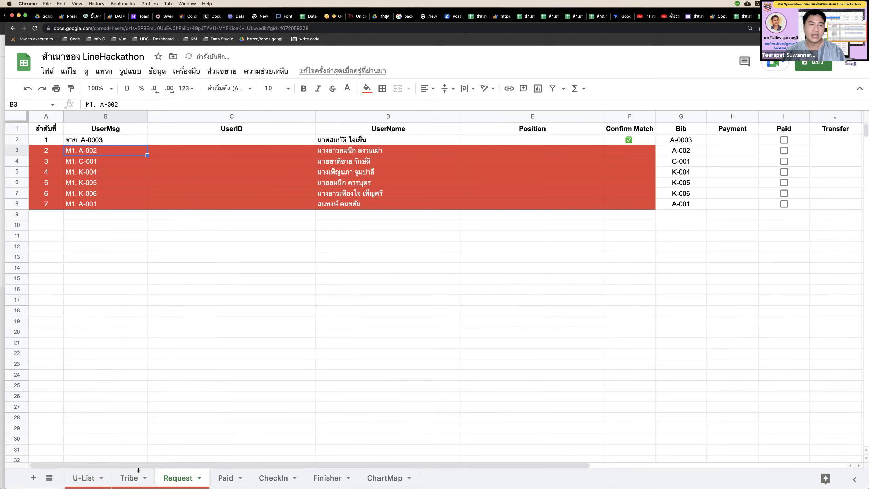
pyautogui.click(82, 478)
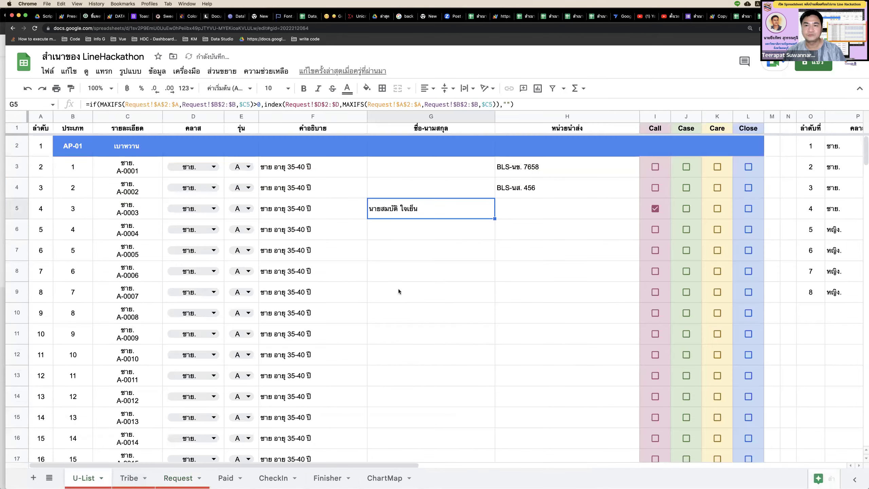
pyautogui.click(399, 291)
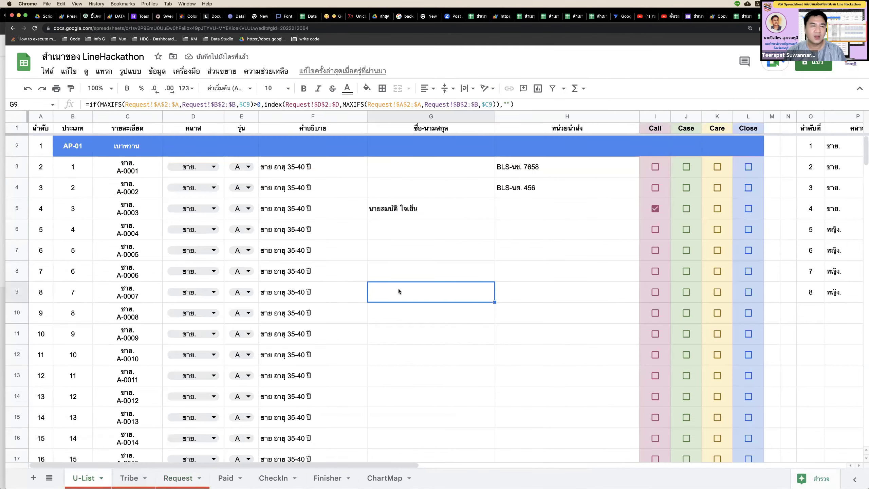
pyautogui.click(180, 479)
pyautogui.click(132, 142)
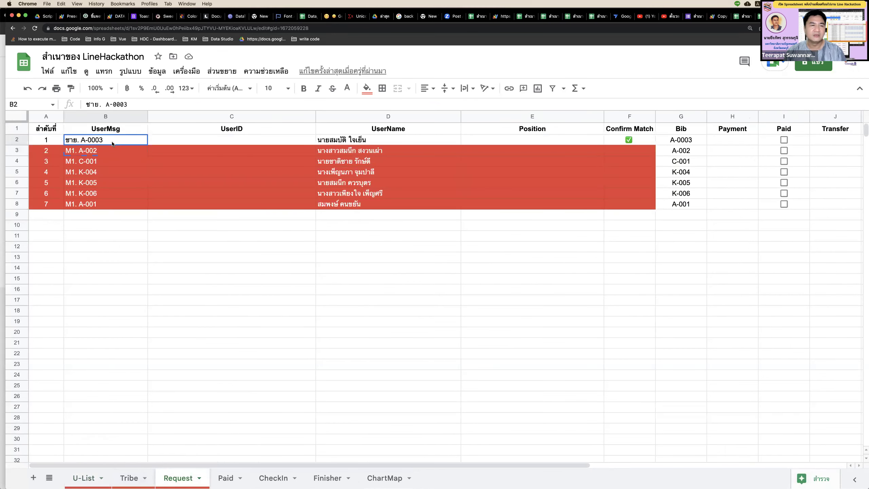
pyautogui.doubleClick(114, 139)
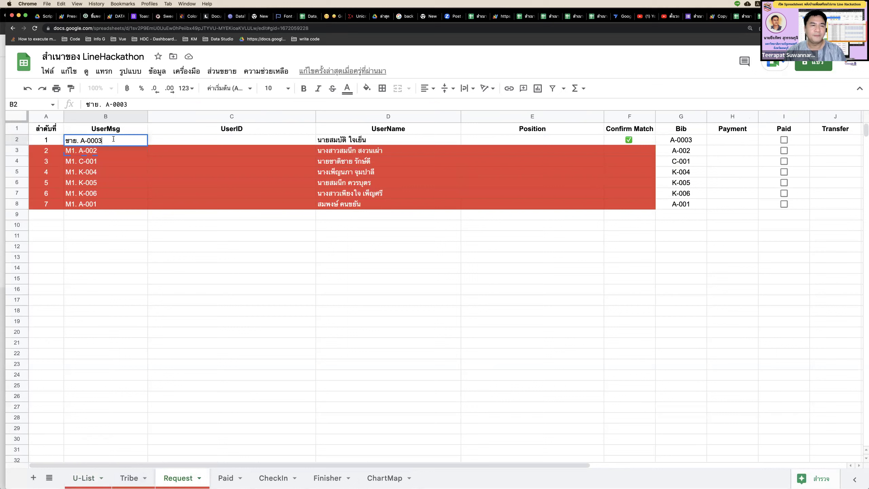
pyautogui.click(220, 261)
pyautogui.click(113, 140)
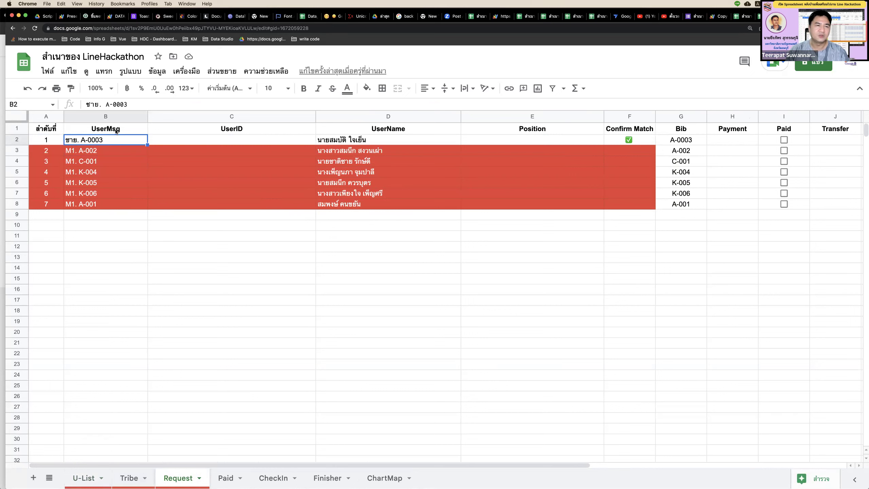
# - Fill UserMsg cells B3:B8 with the entry from B2
pyautogui.moveTo(126, 142); pyautogui.dragTo(123, 205)
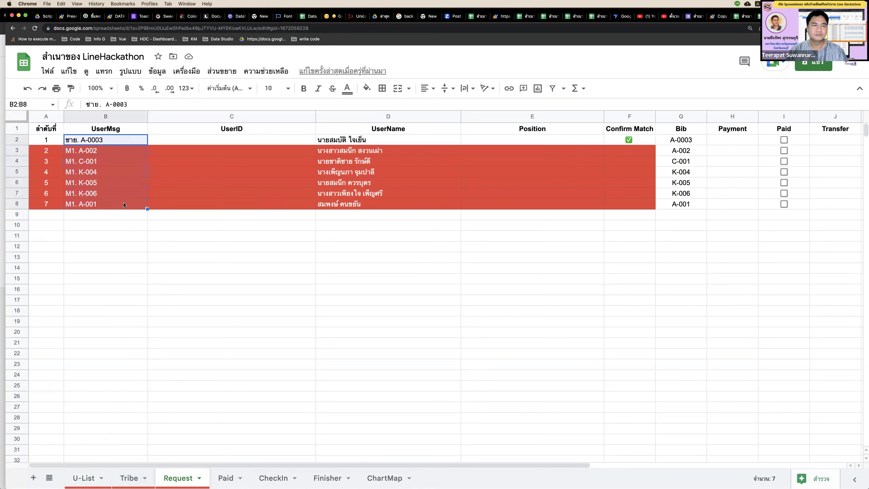
pyautogui.press('super+d')
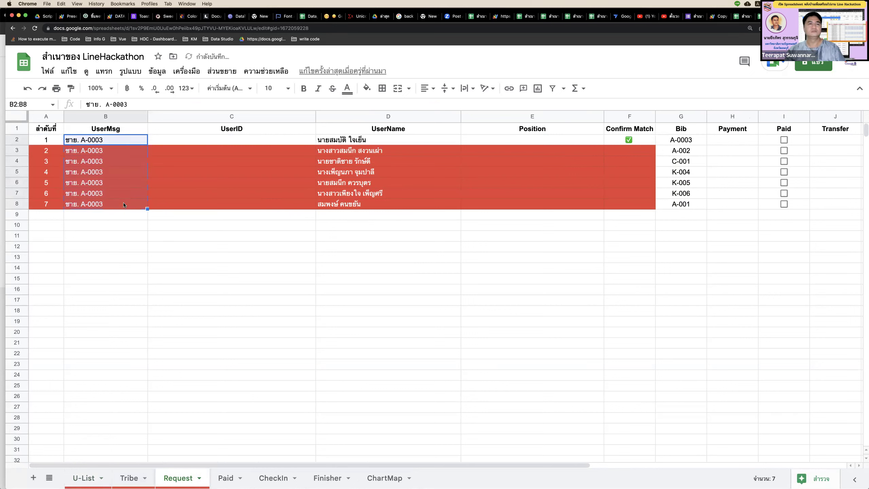
pyautogui.click(204, 196)
pyautogui.click(112, 142)
# - Edit the bibs in B3, B4 and B5 to ชาย. A-0007, ชาย. A-0002 and ชาย. A-0009
pyautogui.doubleClick(111, 150)
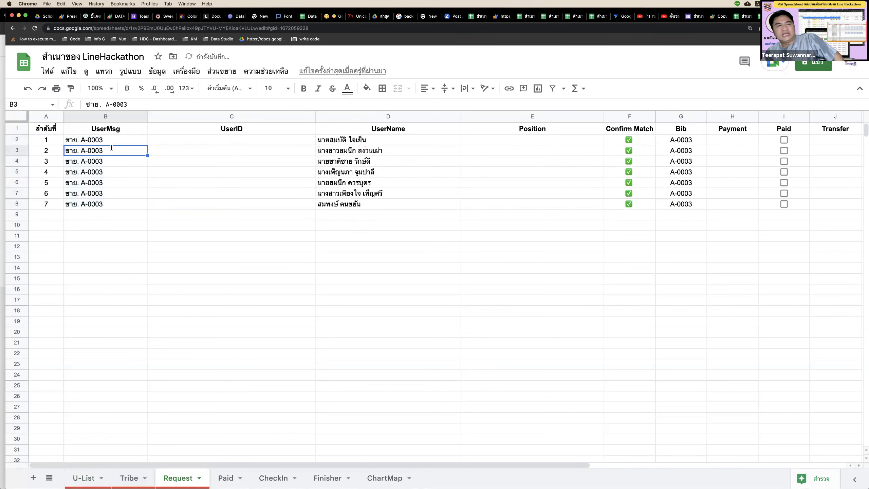
pyautogui.press('BackSpace')
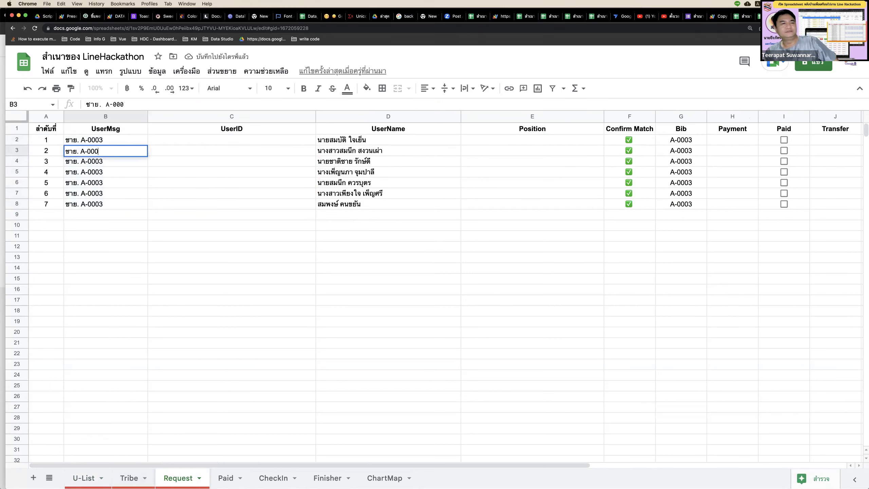
pyautogui.write('7')
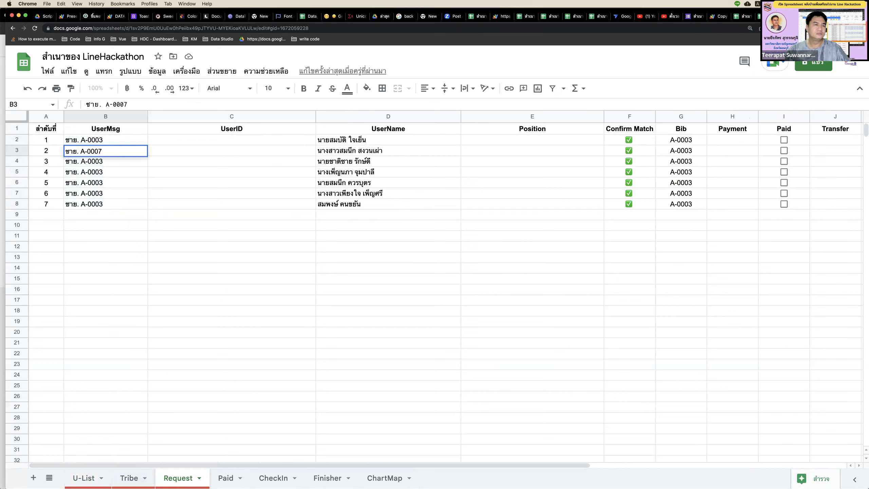
pyautogui.press('Return')
pyautogui.doubleClick(124, 162)
pyautogui.press('BackSpace')
pyautogui.write('2')
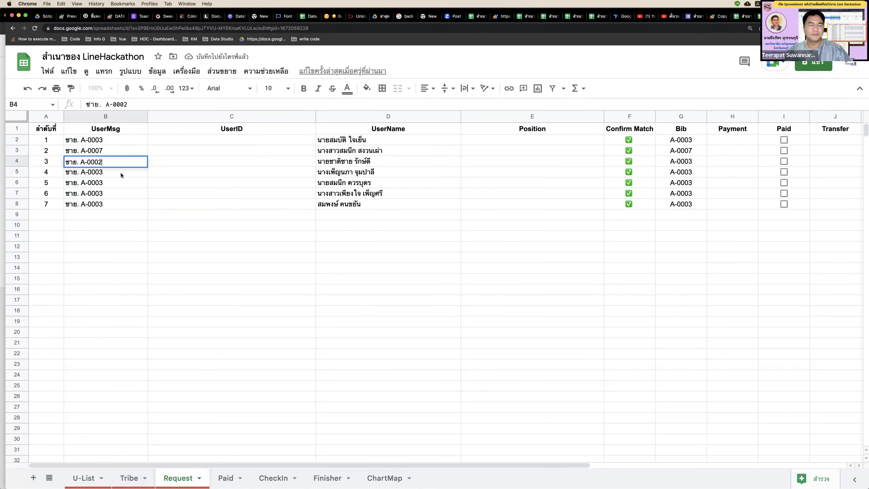
pyautogui.press('Return')
pyautogui.doubleClick(120, 172)
pyautogui.press('BackSpace')
pyautogui.write('9')
pyautogui.press('Return')
# - Change B6's entry to ชาย. A-0010, then correct its bib to B-0010
pyautogui.doubleClick(122, 184)
pyautogui.press('BackSpace')
pyautogui.press('BackSpace')
pyautogui.write('10')
pyautogui.press('Return')
pyautogui.doubleClick(115, 192)
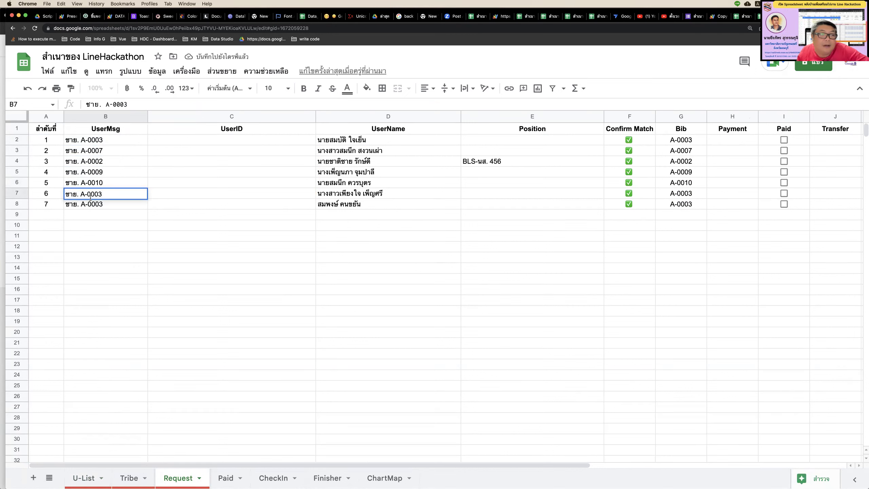
pyautogui.click(85, 183)
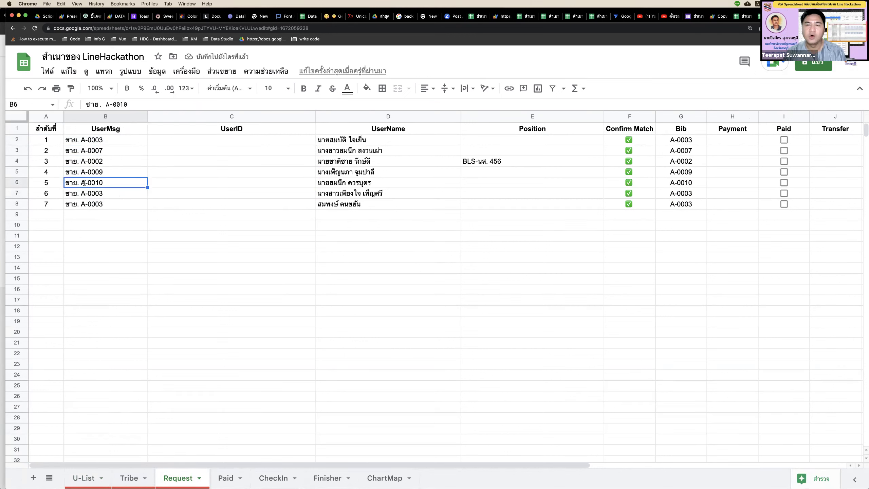
pyautogui.doubleClick(84, 184)
pyautogui.press('BackSpace')
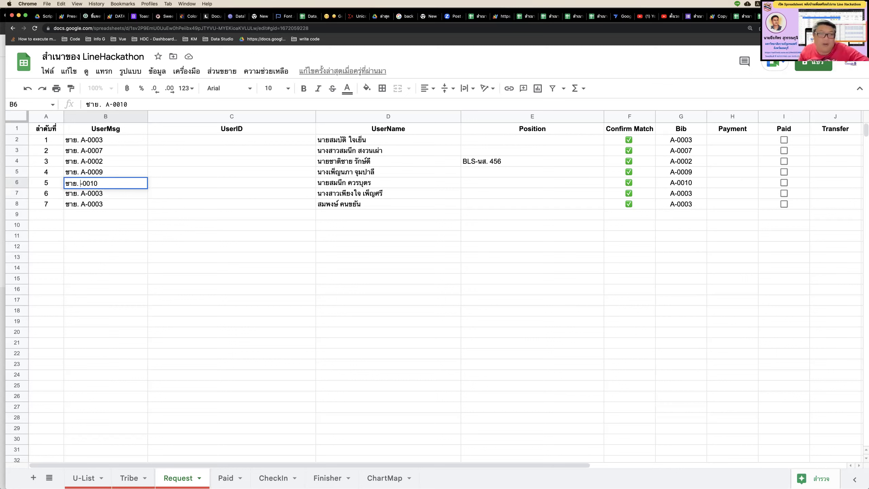
pyautogui.write('B')
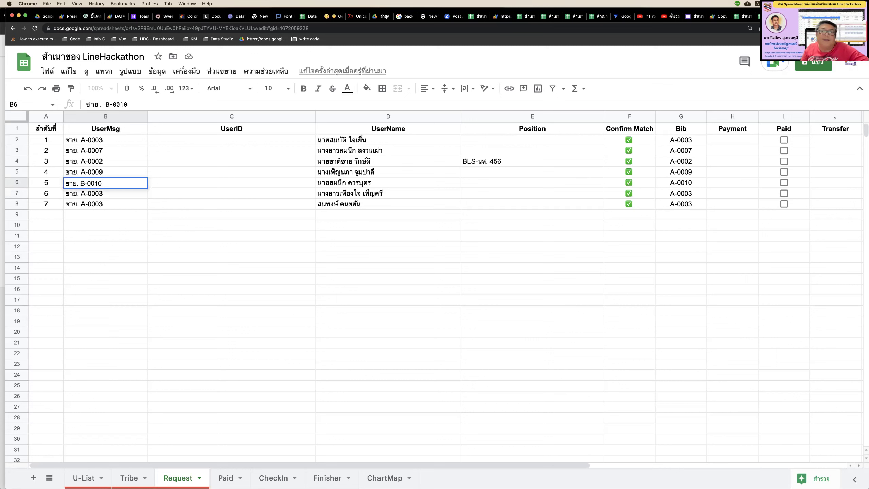
pyautogui.press('Return')
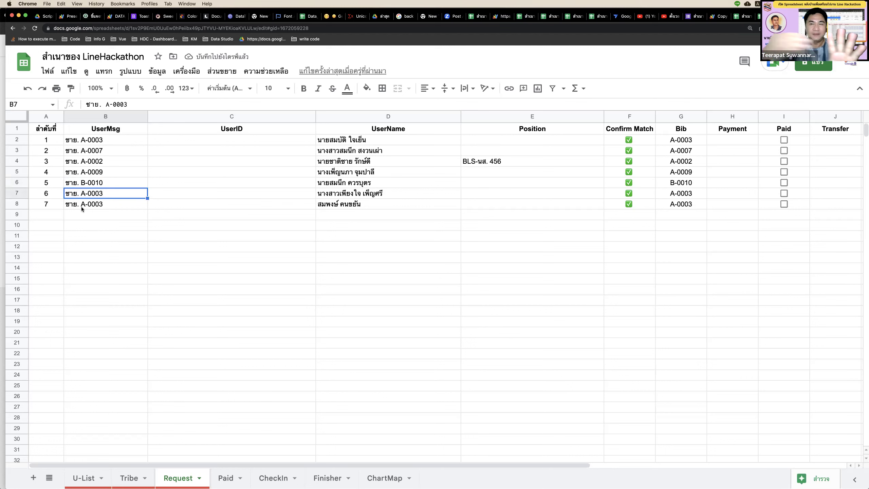
# - Set B8's bib to A-0009 and B7's bib to A-0012
pyautogui.click(113, 205)
pyautogui.doubleClick(112, 205)
pyautogui.press('BackSpace')
pyautogui.write('9')
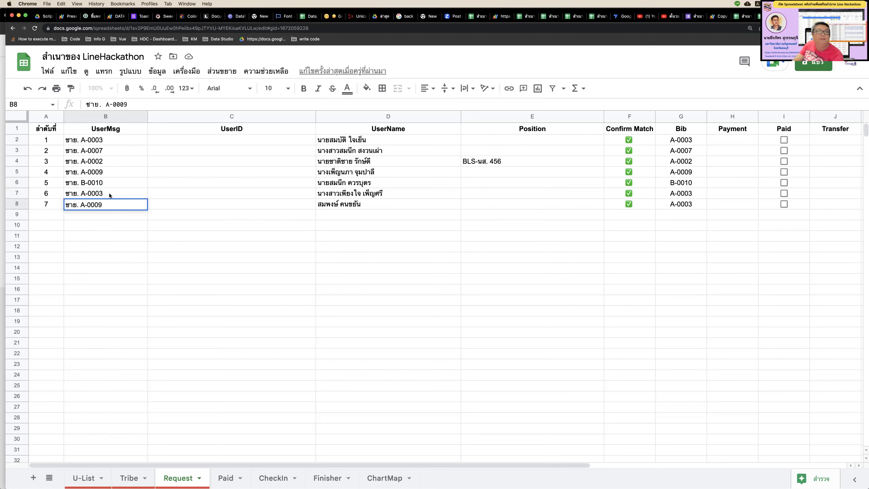
pyautogui.doubleClick(110, 195)
pyautogui.press('BackSpace')
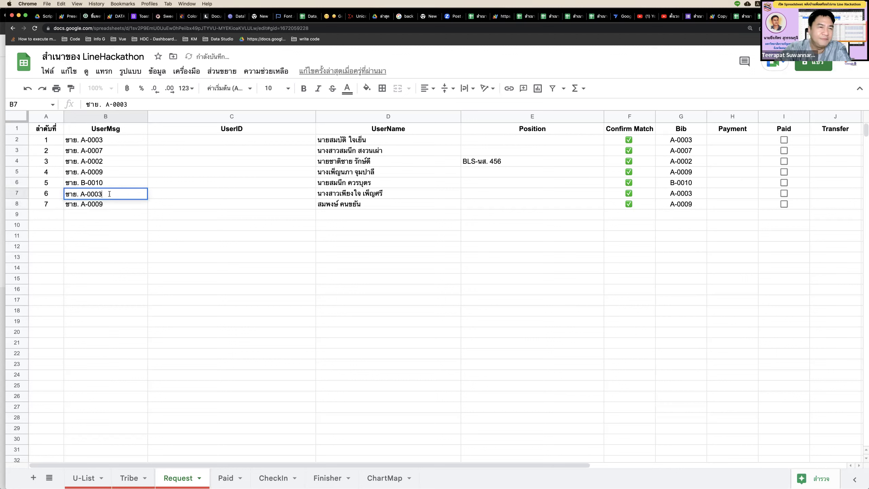
pyautogui.write('12')
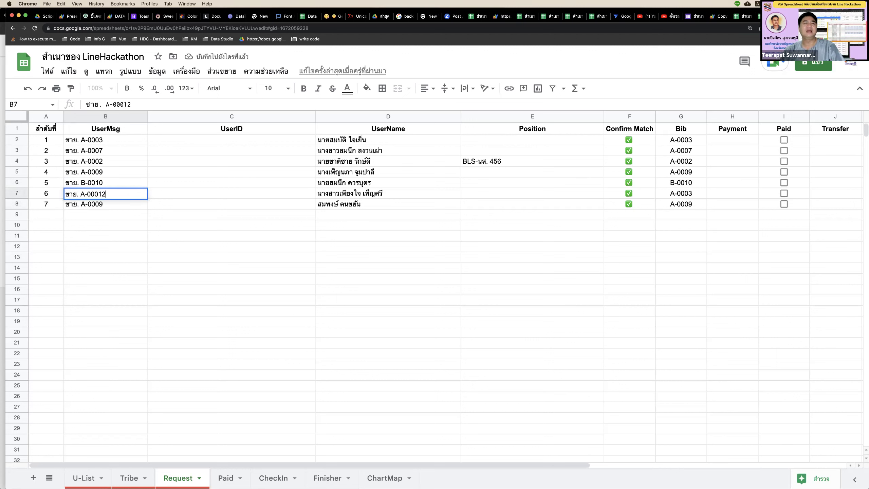
pyautogui.press('Left')
pyautogui.press('Left')
pyautogui.press('Left')
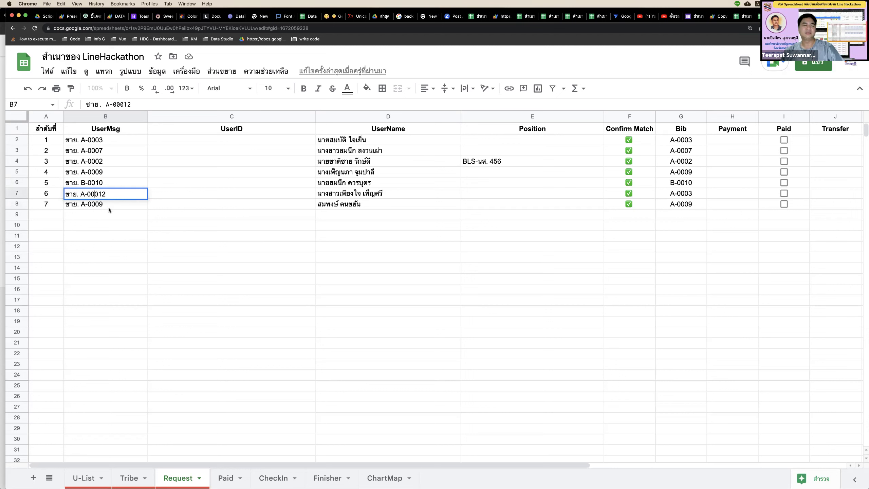
pyautogui.press('BackSpace')
pyautogui.press('Return')
pyautogui.click(99, 270)
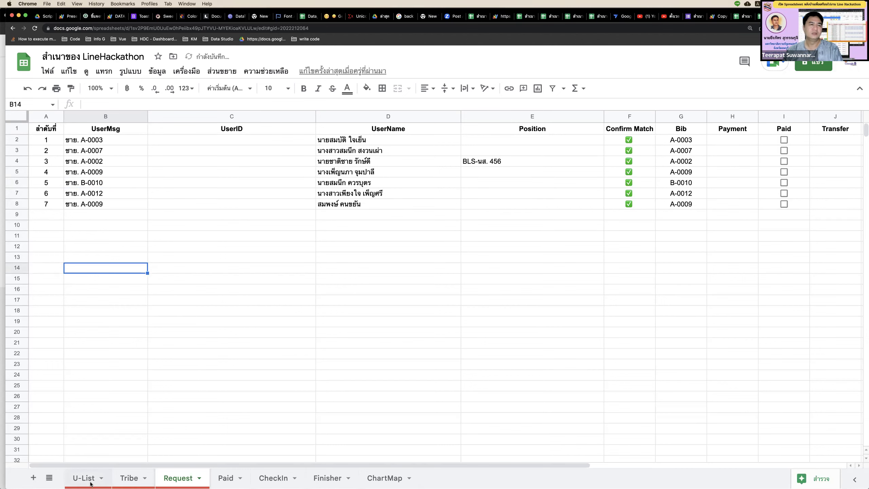
pyautogui.moveTo(410, 191); pyautogui.dragTo(406, 397)
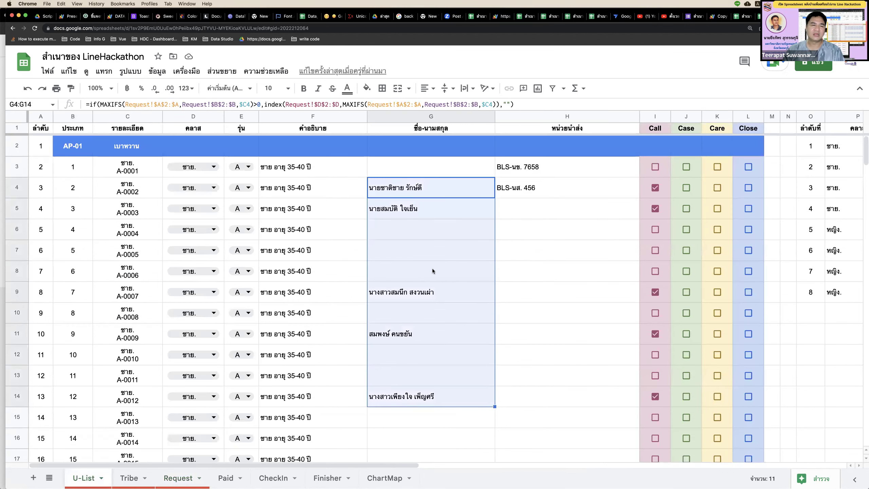
pyautogui.scroll(-1, 420, 272)
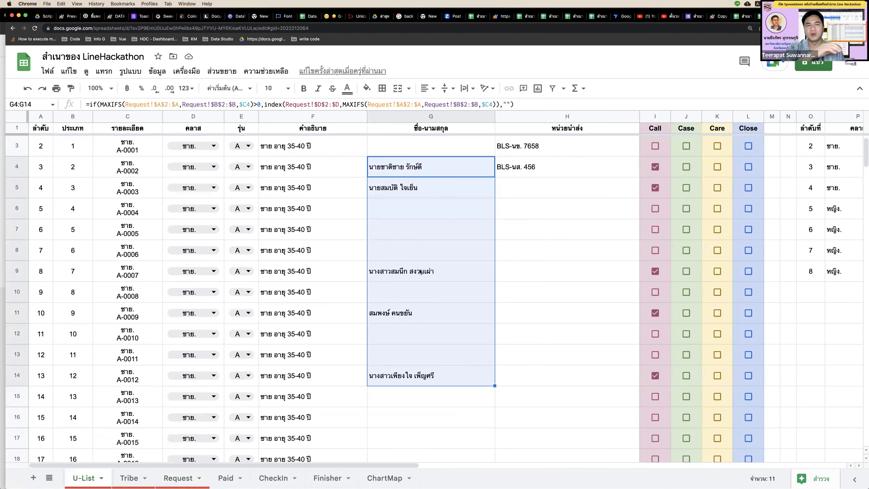
pyautogui.scroll(-1, 420, 271)
pyautogui.scroll(-5, 420, 269)
pyautogui.scroll(-5, 420, 269)
pyautogui.scroll(-3, 420, 270)
pyautogui.scroll(-6, 420, 269)
pyautogui.click(416, 171)
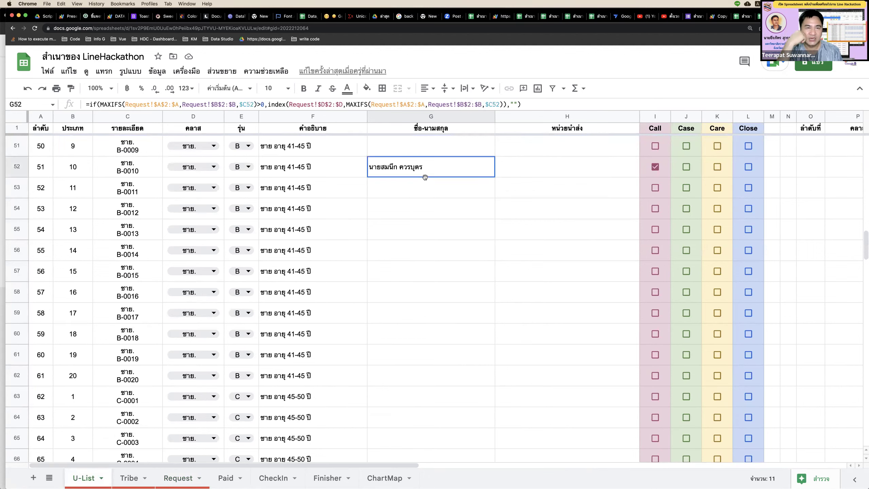
pyautogui.click(177, 479)
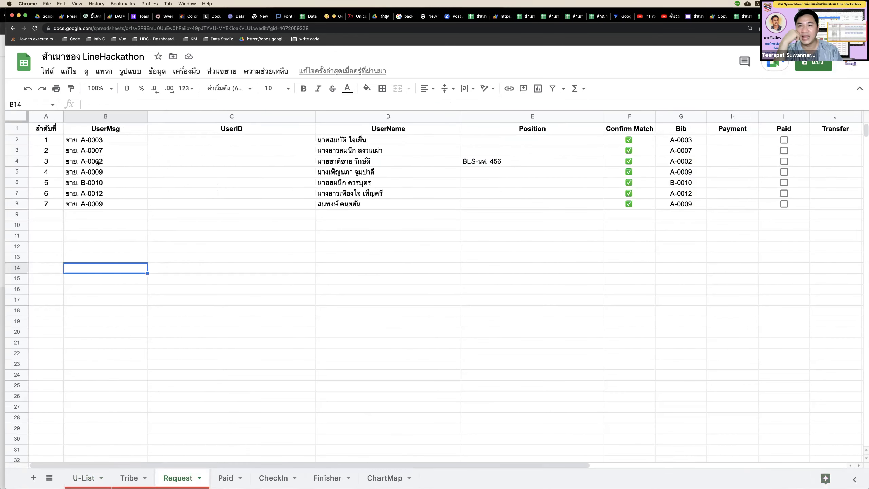
pyautogui.click(86, 186)
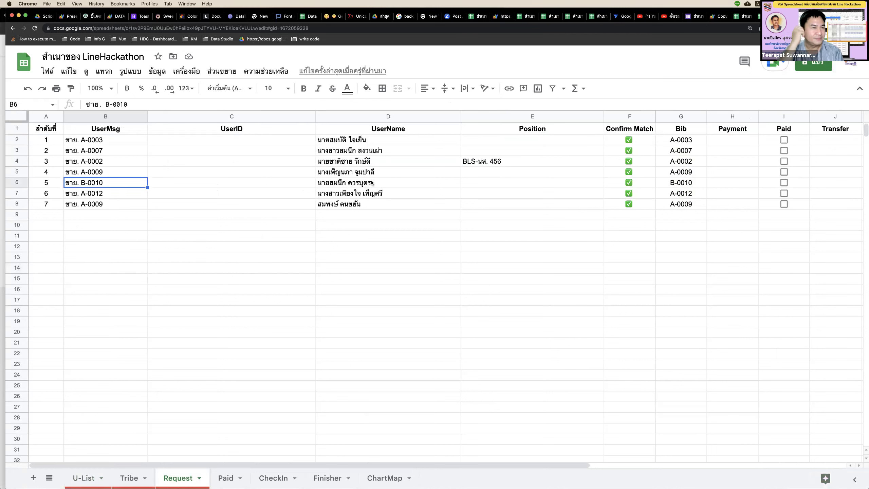
pyautogui.click(367, 183)
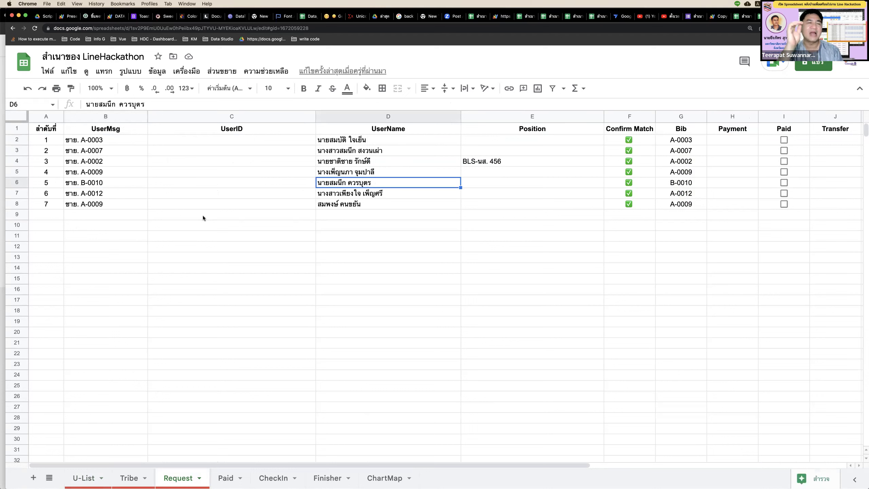
pyautogui.click(90, 215)
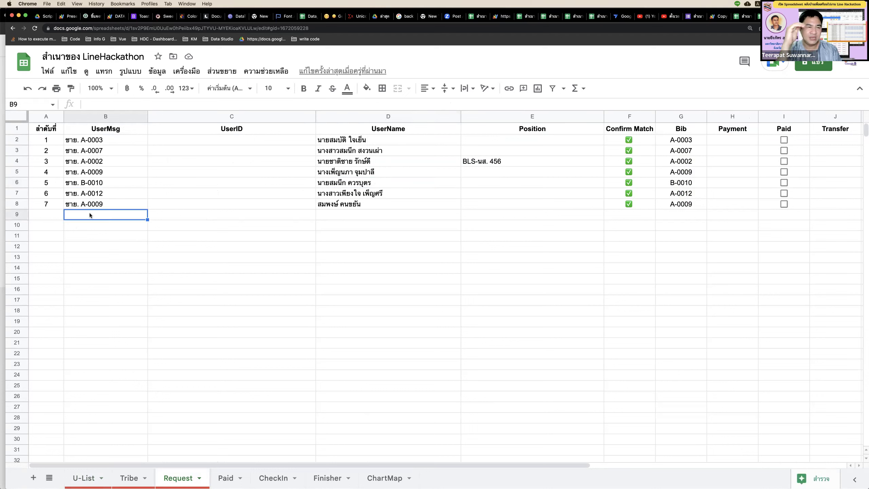
pyautogui.write('=')
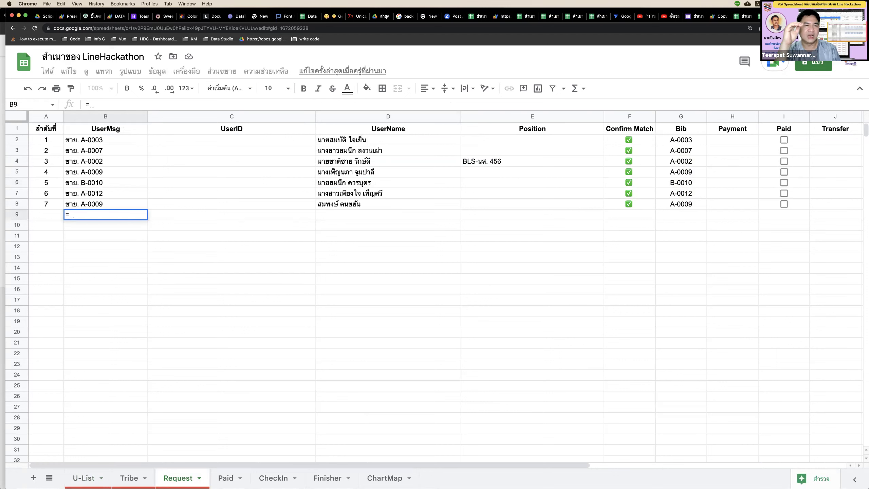
pyautogui.write('ชาย.')
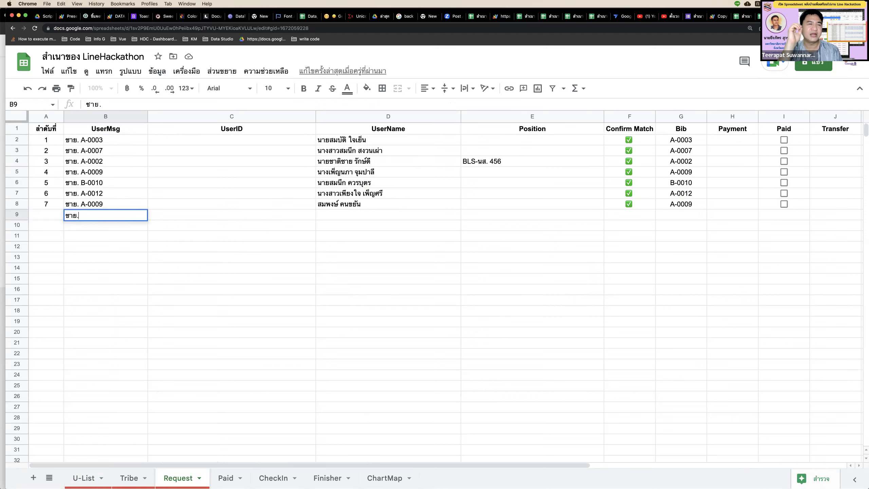
pyautogui.write('F')
pyautogui.press('Return')
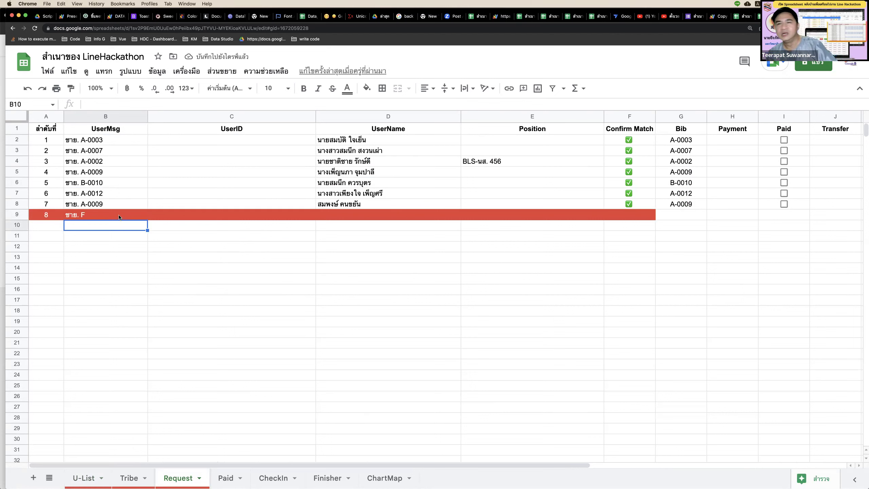
pyautogui.click(119, 217)
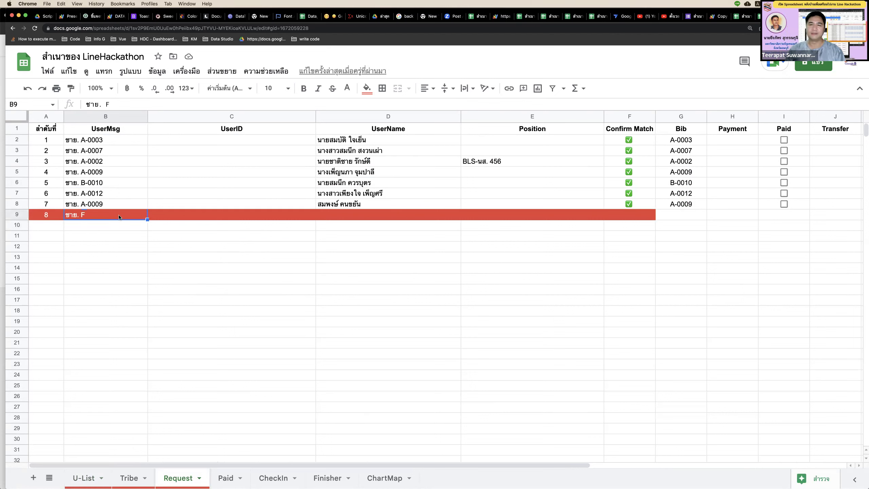
pyautogui.press('Delete')
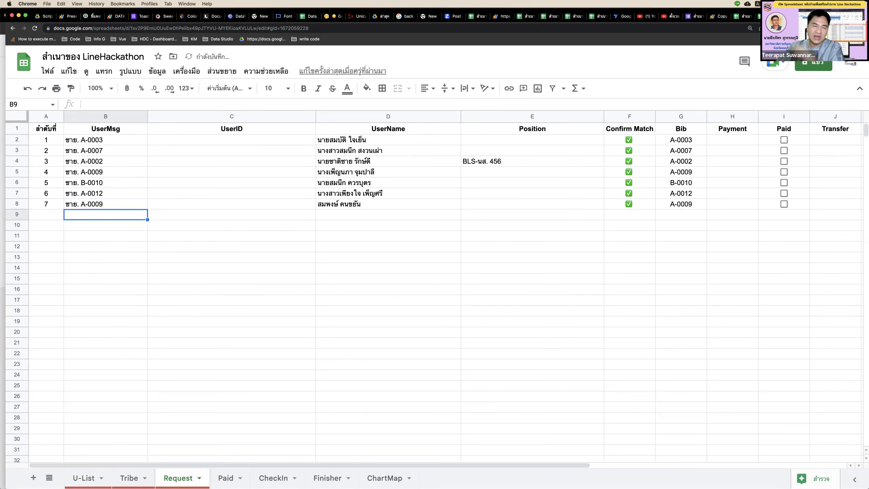
pyautogui.click(117, 233)
pyautogui.click(121, 217)
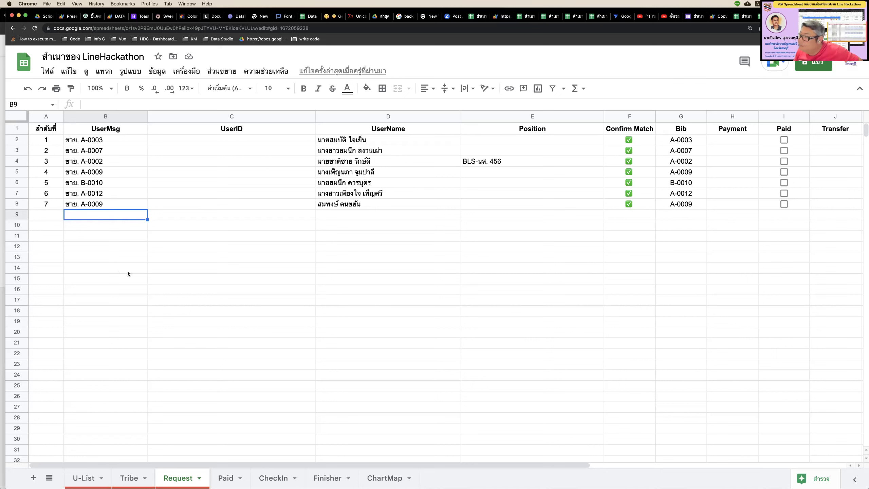
pyautogui.click(83, 477)
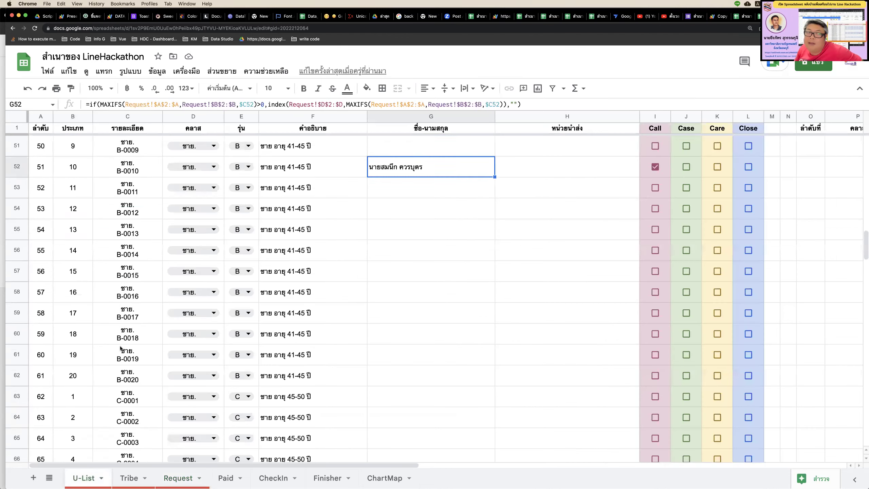
pyautogui.scroll(-6, 120, 349)
pyautogui.scroll(-2, 121, 348)
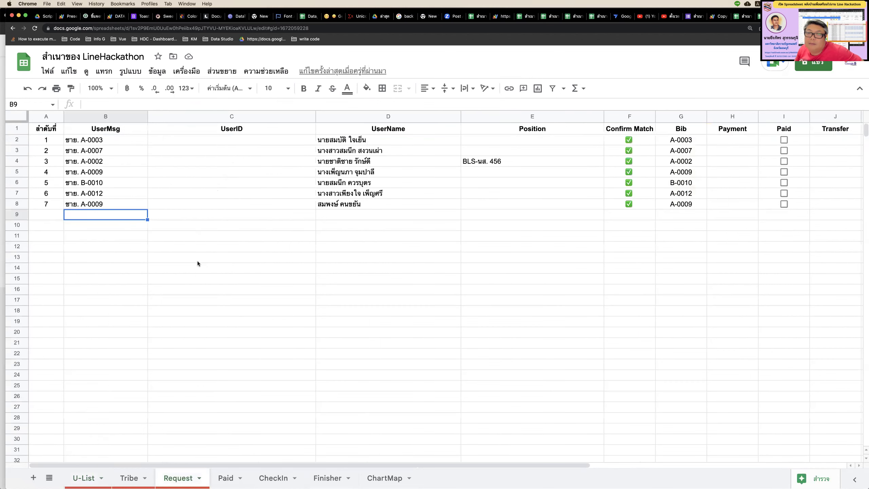
pyautogui.click(198, 261)
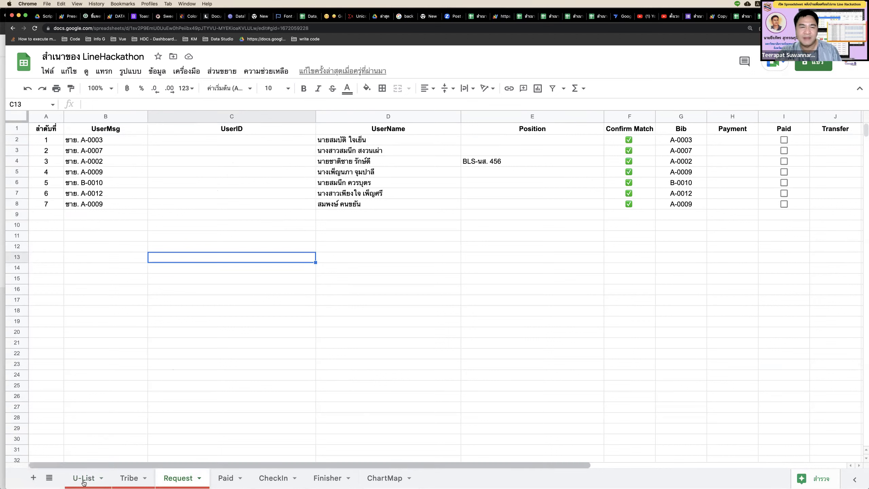
# - On the ChartMap sheet, choose ชาย. in the J3 class dropdown
pyautogui.click(371, 479)
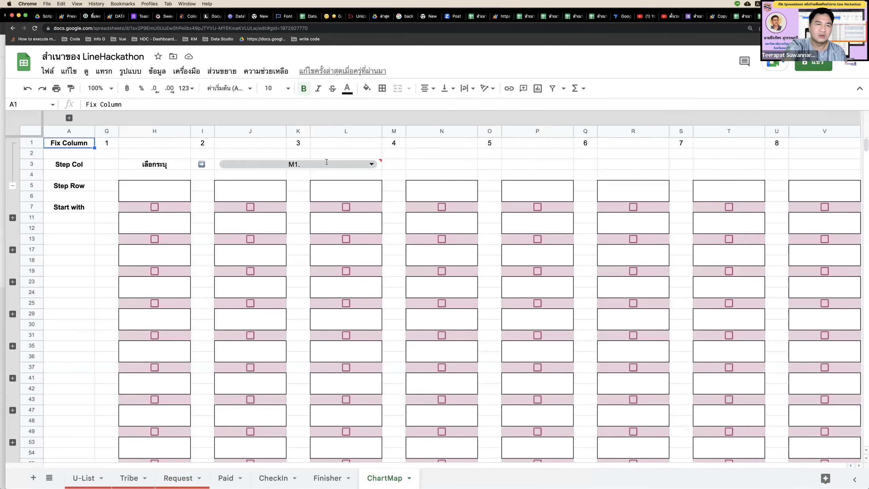
pyautogui.doubleClick(294, 164)
pyautogui.click(250, 183)
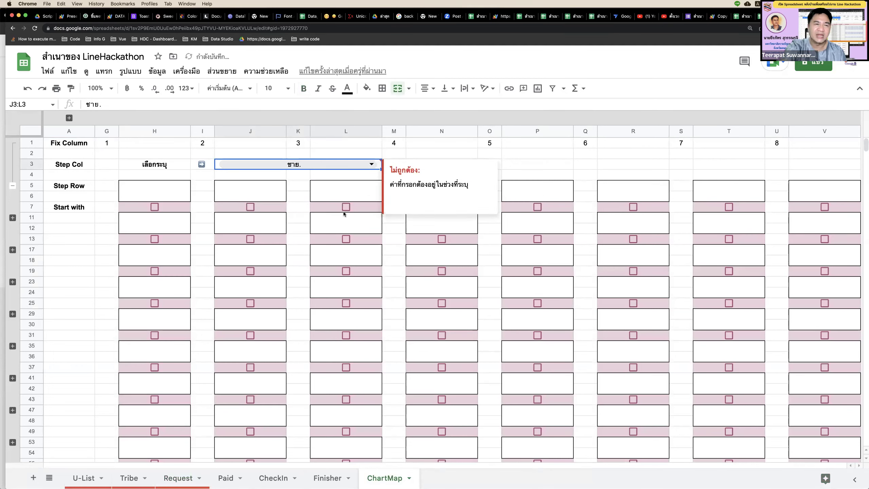
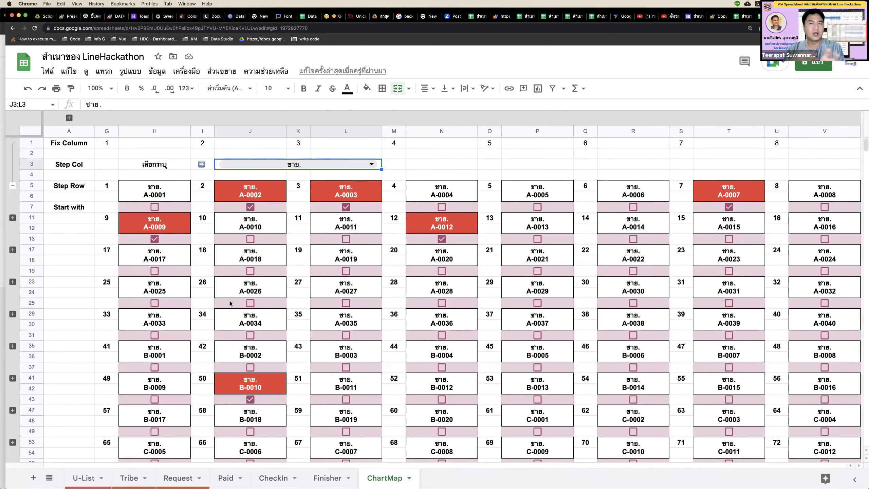
# - Change the second Request message in B3 from A-0007 to 'ชาย. A-0003'
pyautogui.scroll(-1, 230, 303)
pyautogui.scroll(-4, 231, 304)
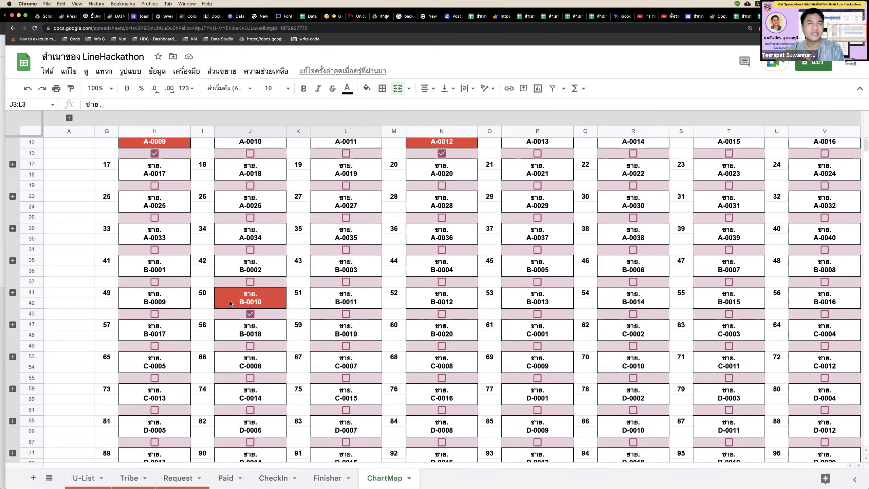
pyautogui.scroll(-2, 230, 303)
pyautogui.scroll(-8, 230, 304)
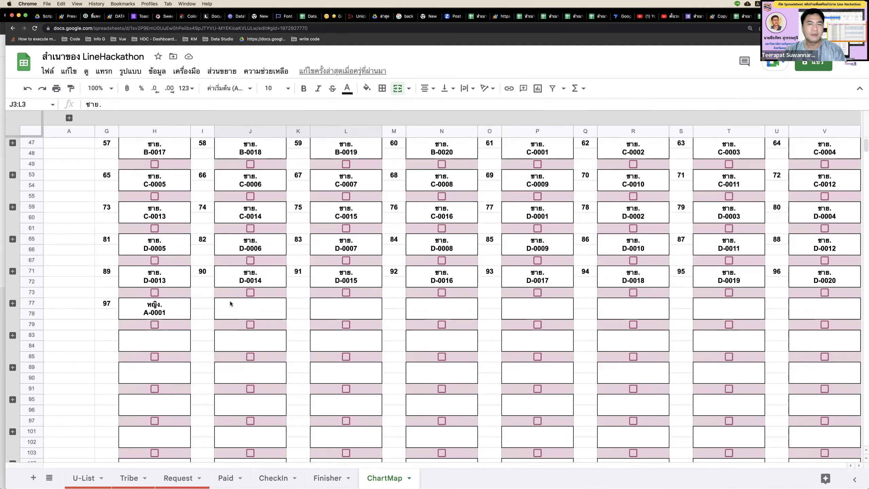
pyautogui.scroll(-5, 230, 303)
pyautogui.scroll(-15, 230, 303)
pyautogui.scroll(-15, 230, 303)
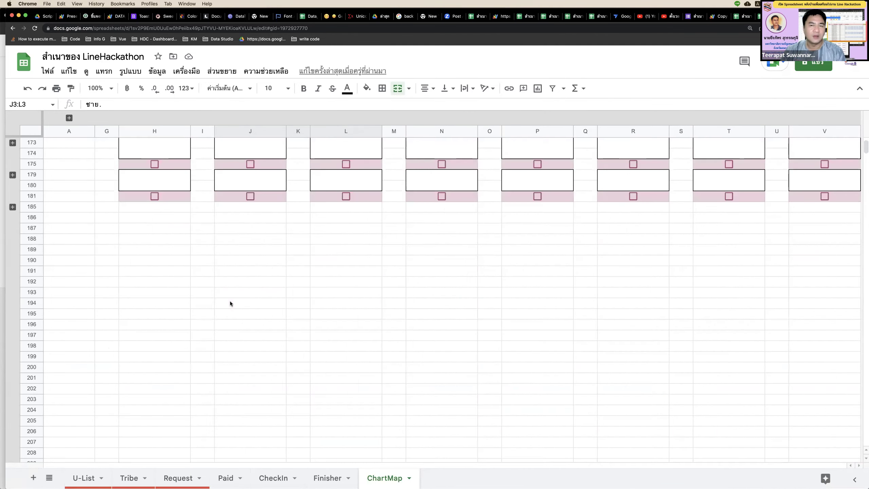
pyautogui.scroll(8, 230, 303)
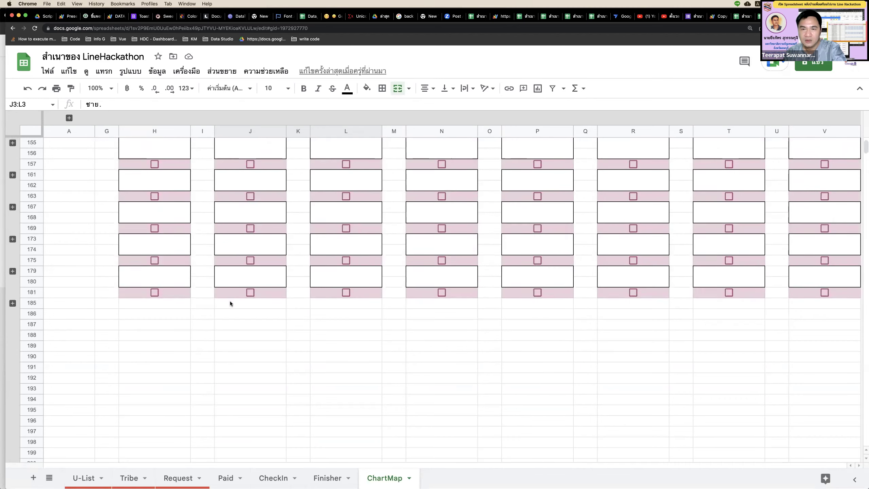
pyautogui.scroll(10, 230, 304)
pyautogui.scroll(10, 230, 303)
pyautogui.scroll(10, 230, 303)
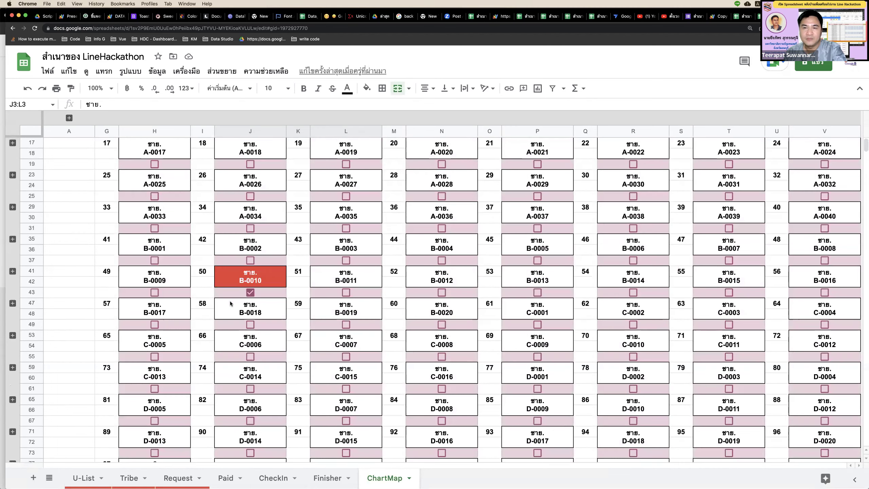
pyautogui.scroll(3, 230, 303)
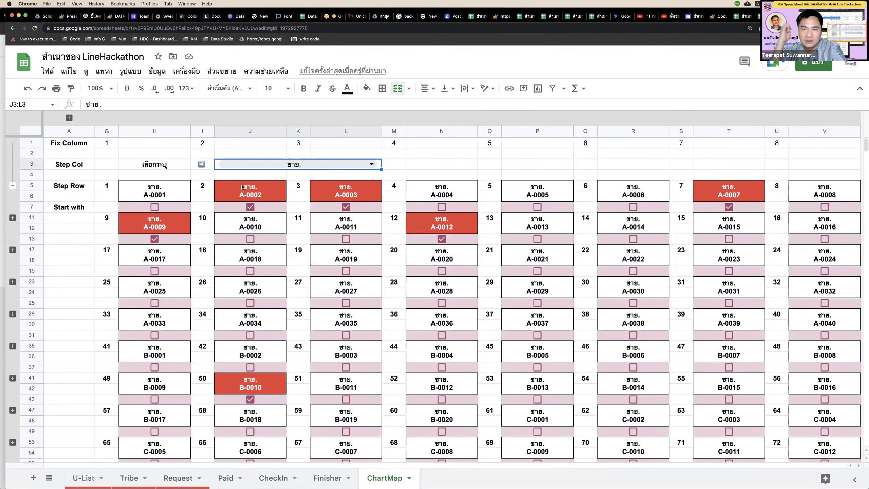
pyautogui.click(173, 478)
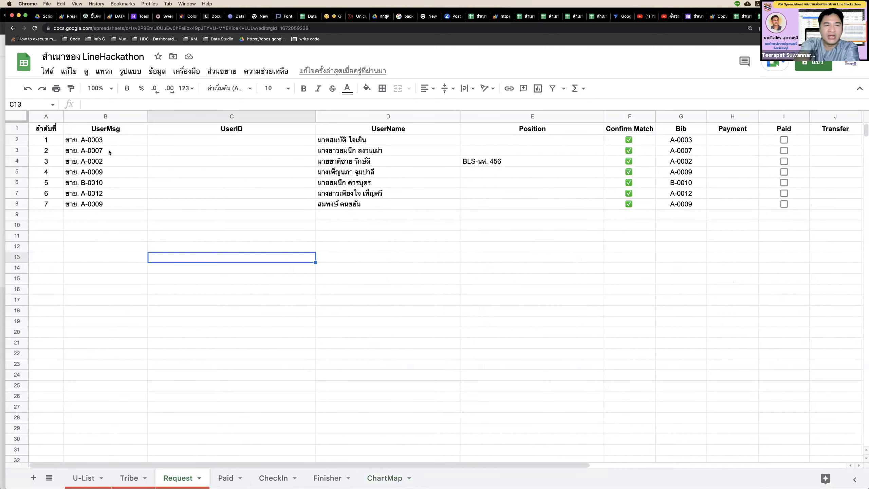
pyautogui.click(109, 151)
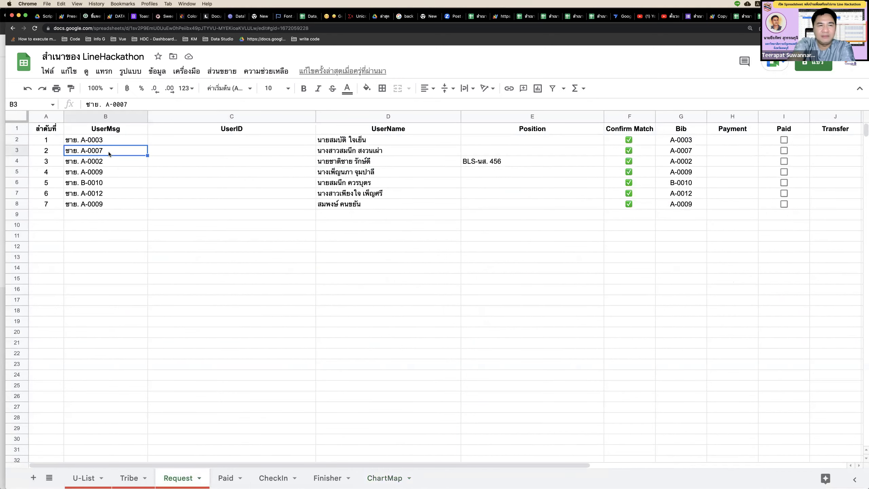
pyautogui.press('BackSpace')
pyautogui.write('3')
pyautogui.press('Return')
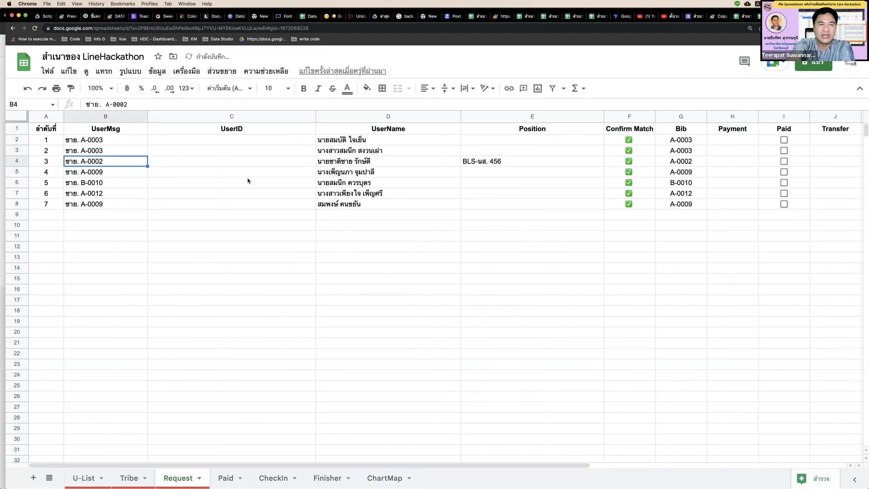
# - Check the user name on the edited Request row
pyautogui.click(225, 197)
pyautogui.click(339, 152)
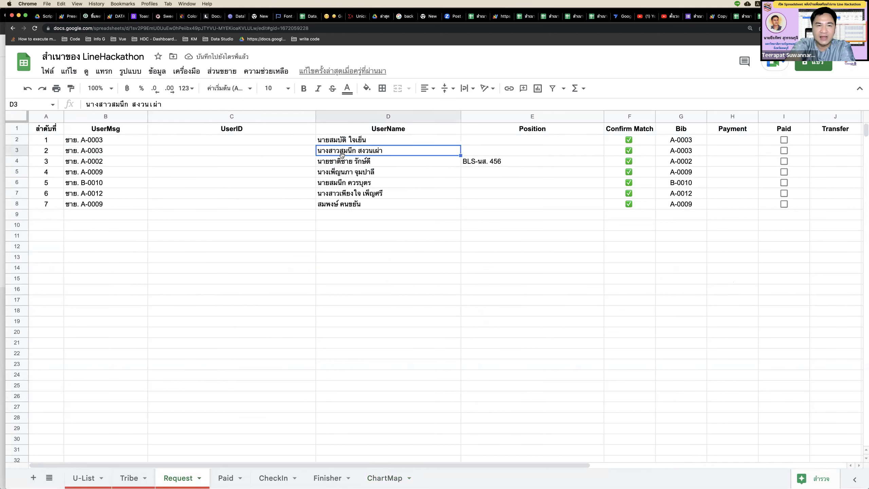
pyautogui.click(345, 144)
pyautogui.click(344, 150)
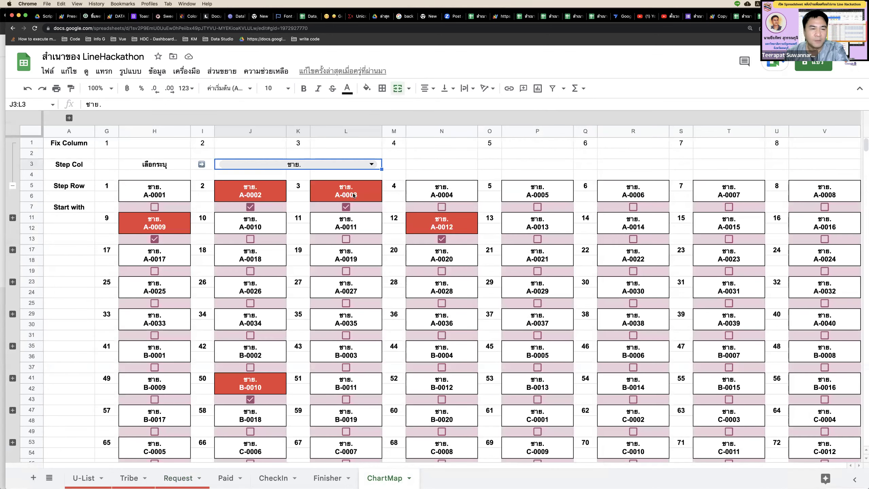
# - Inspect the ChartMap L5 seat formula and the U-List name lookup formula for A-0003
pyautogui.click(355, 196)
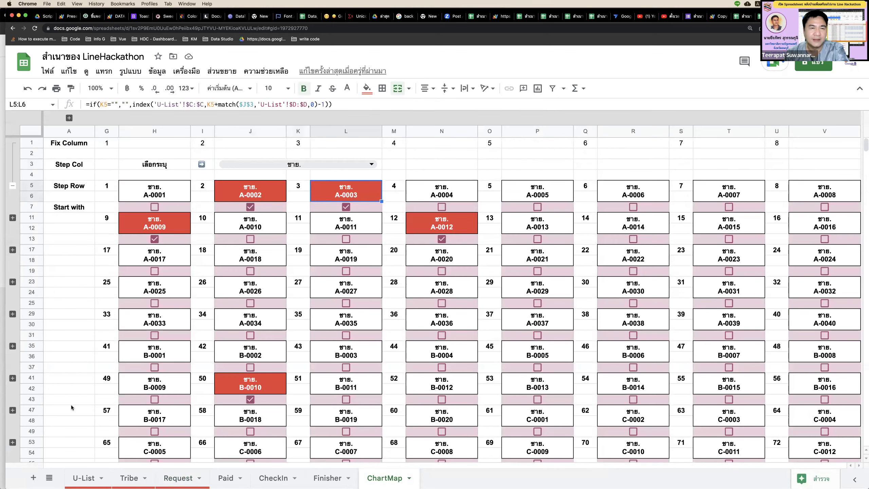
pyautogui.click(84, 478)
pyautogui.scroll(5, 298, 215)
pyautogui.scroll(5, 343, 191)
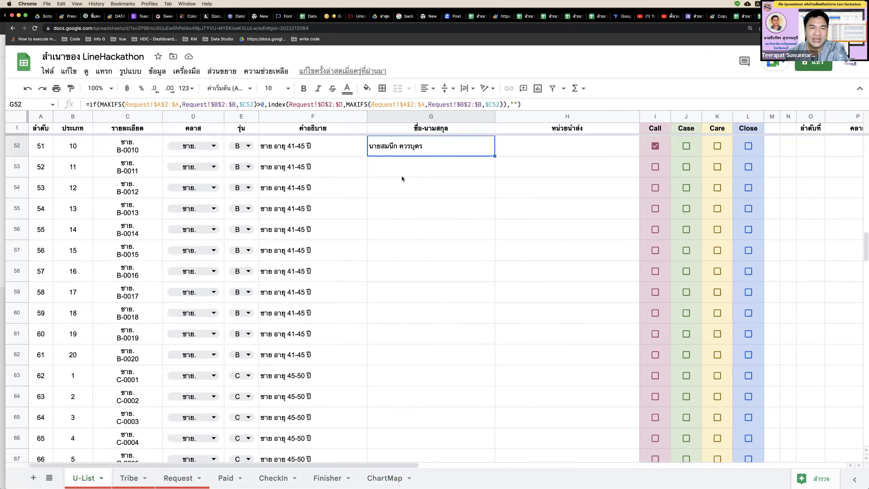
pyautogui.scroll(15, 402, 176)
pyautogui.click(130, 214)
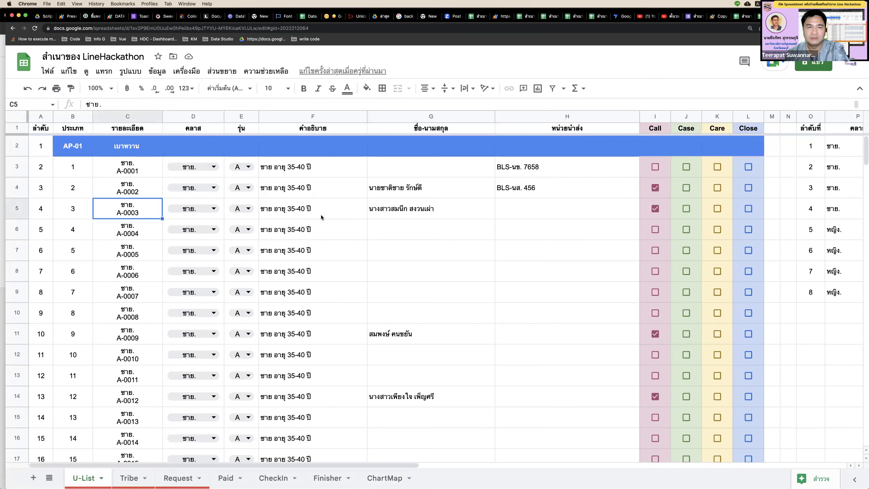
pyautogui.click(433, 212)
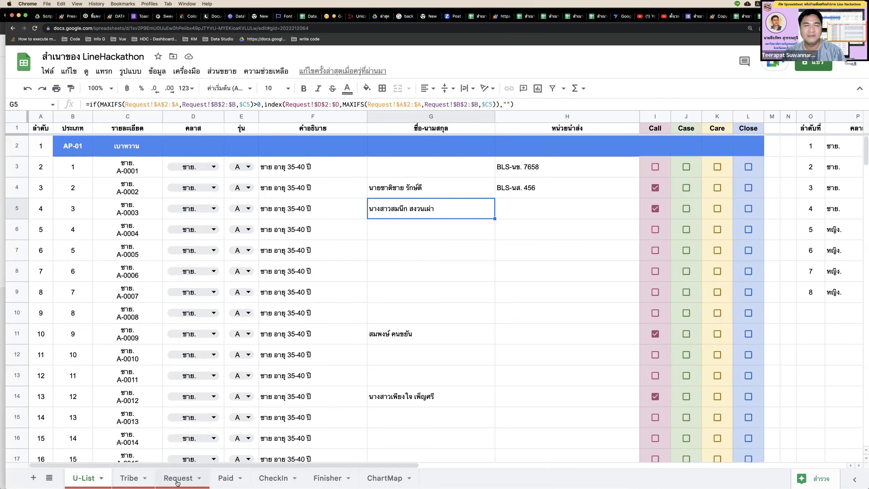
# - Review the group header formula in U-List C2 across B2:G2, then return to ChartMap
pyautogui.click(138, 149)
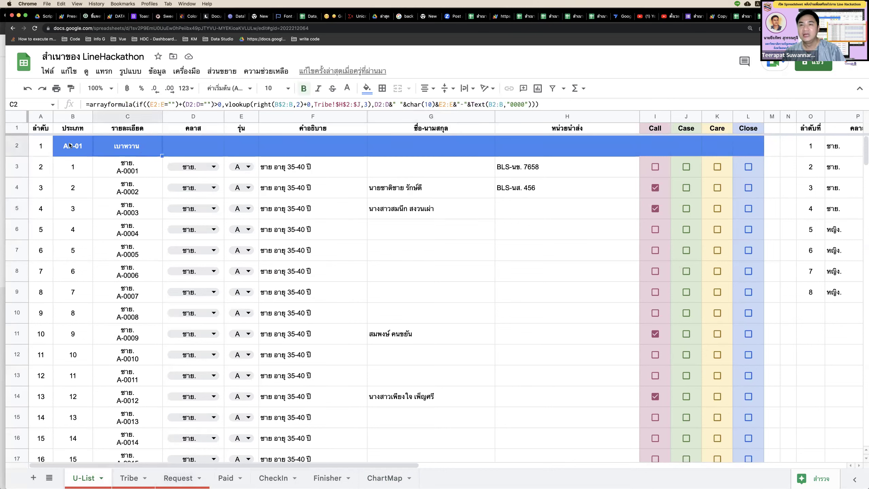
pyautogui.moveTo(70, 146); pyautogui.dragTo(376, 146)
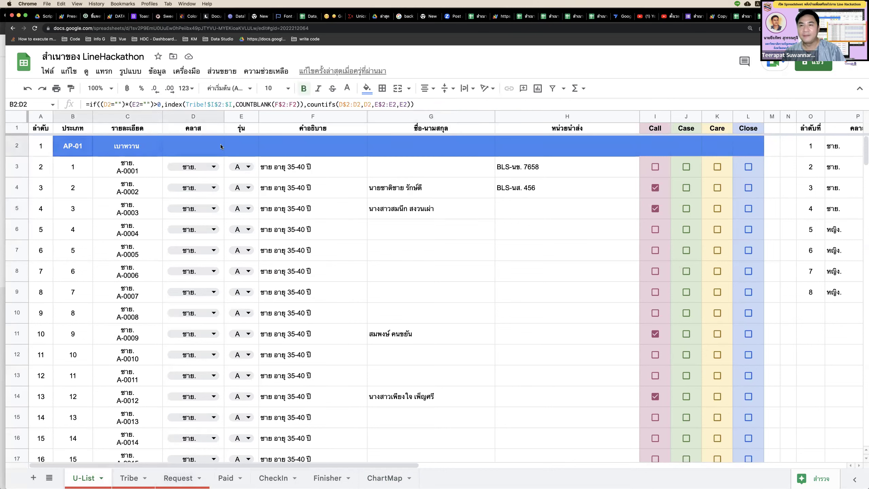
pyautogui.click(134, 144)
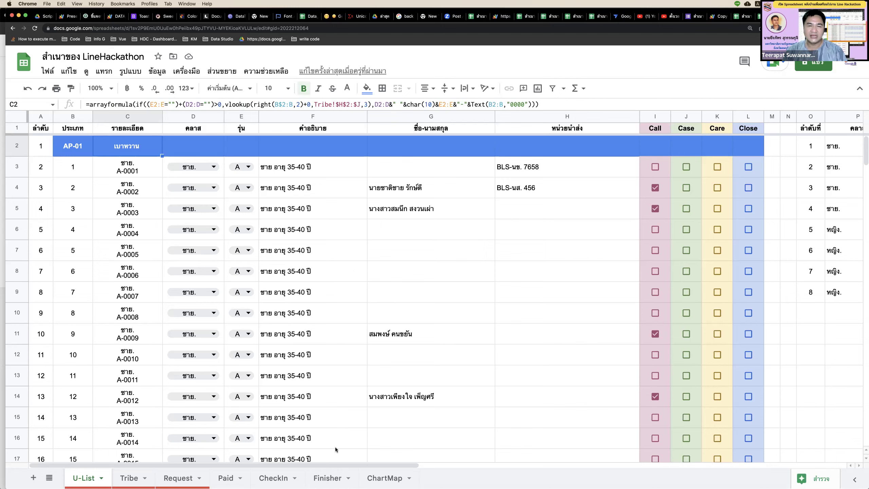
pyautogui.click(385, 481)
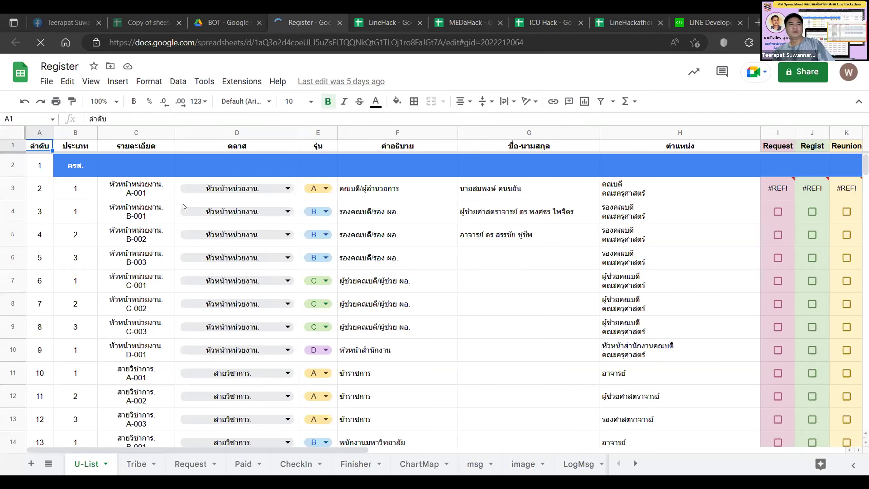
# - Inspect the B2 formula, then change the last Request message in B8 to end in A-005
pyautogui.click(84, 168)
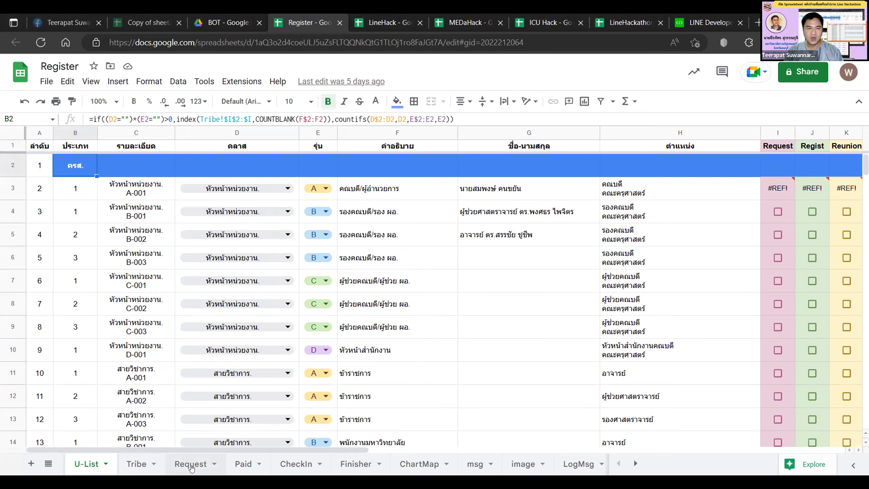
pyautogui.click(176, 465)
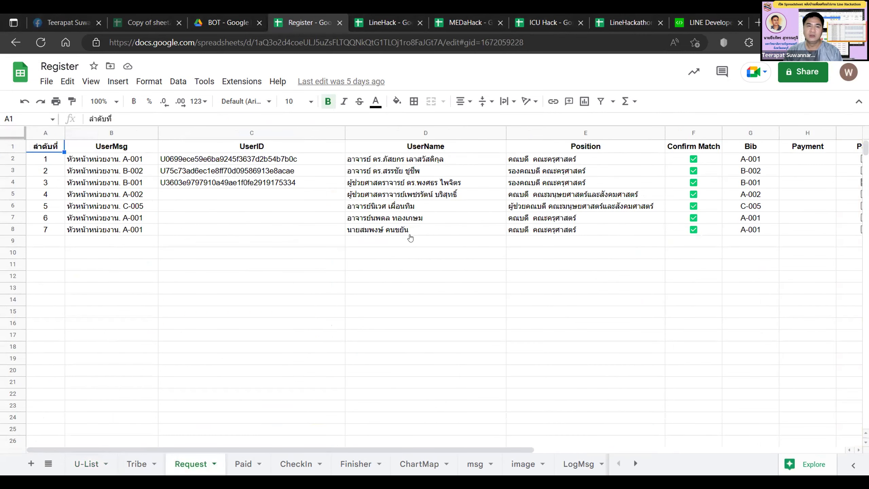
pyautogui.doubleClick(141, 230)
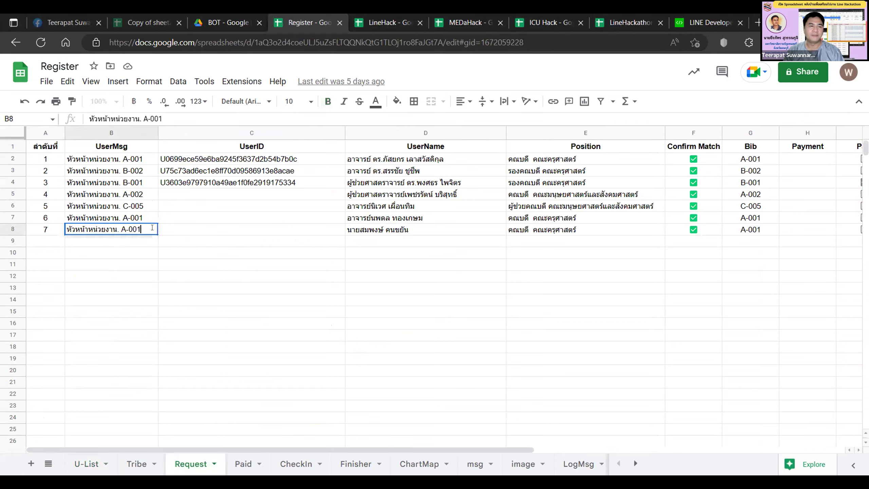
pyautogui.write('56')
pyautogui.press('Return')
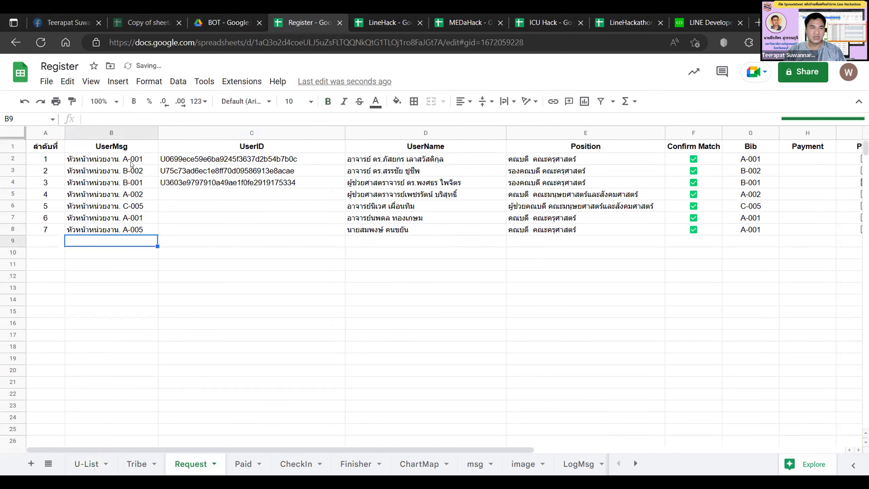
# - Change the sixth Request message in B7 to end in A-004
pyautogui.click(90, 465)
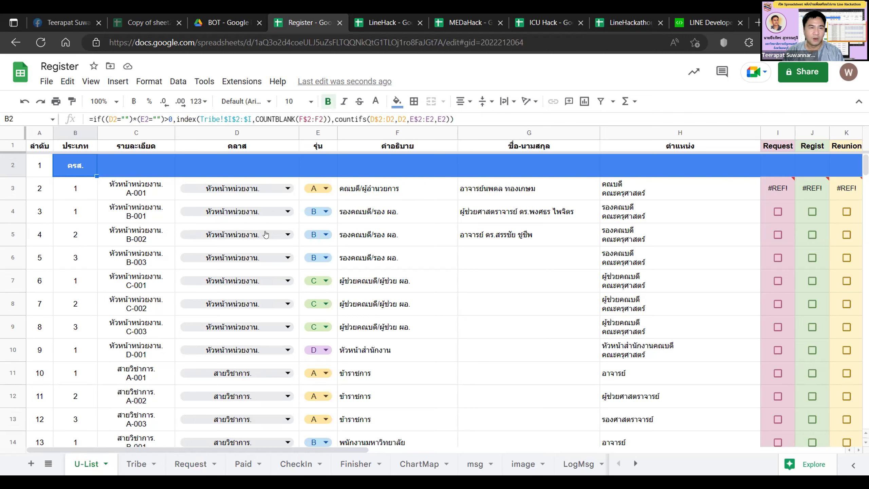
pyautogui.click(190, 464)
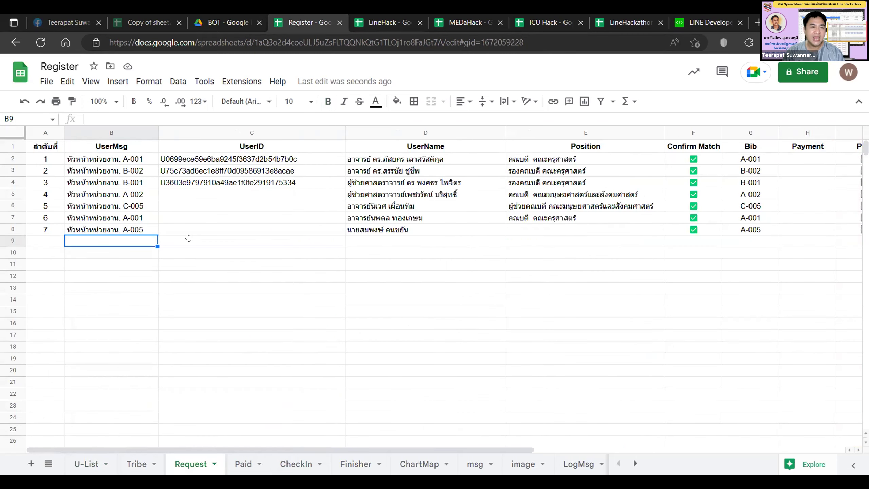
pyautogui.click(136, 220)
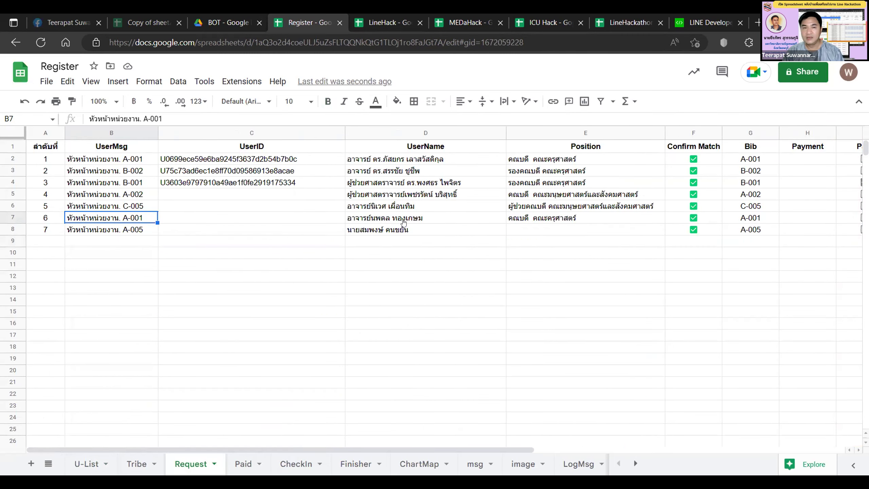
pyautogui.doubleClick(146, 221)
pyautogui.write('4')
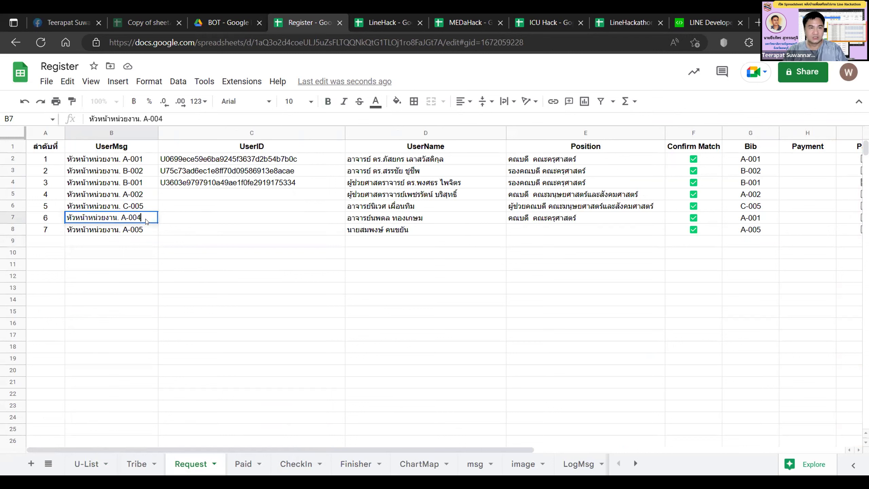
pyautogui.press('Return')
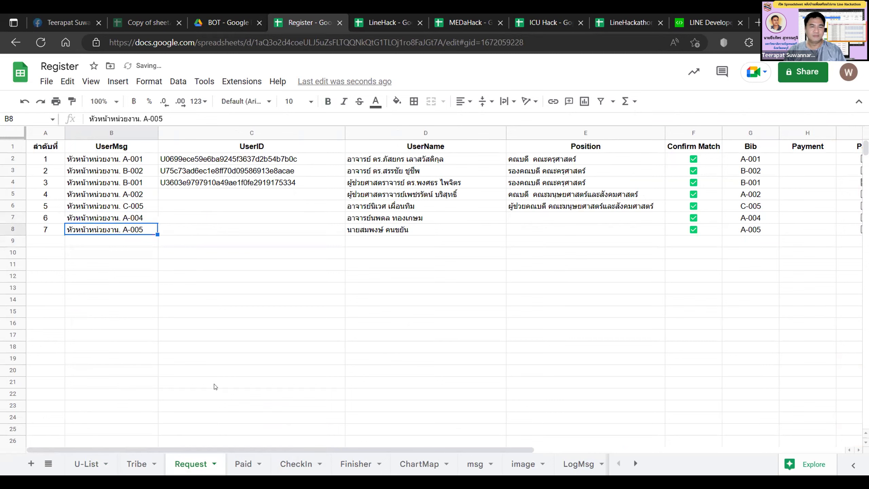
# - Scroll U-List down to rows 85–97 and select the holder's name in G90
pyautogui.click(97, 457)
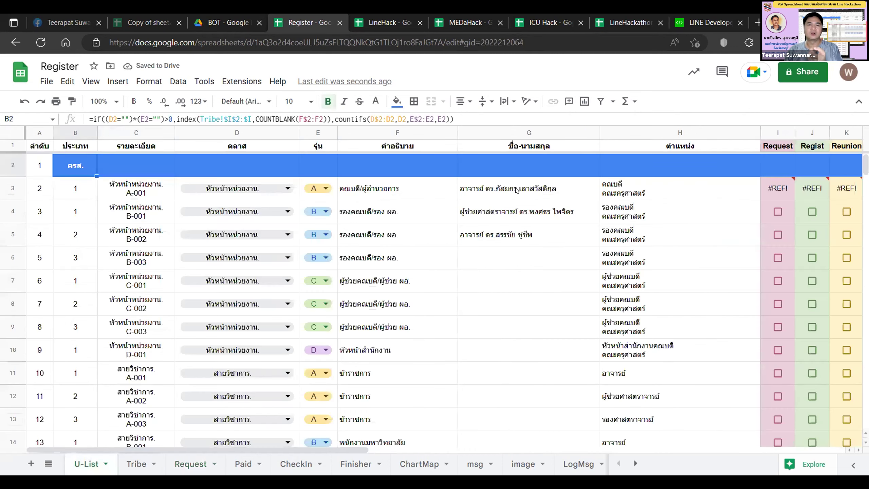
pyautogui.scroll(-4, 493, 241)
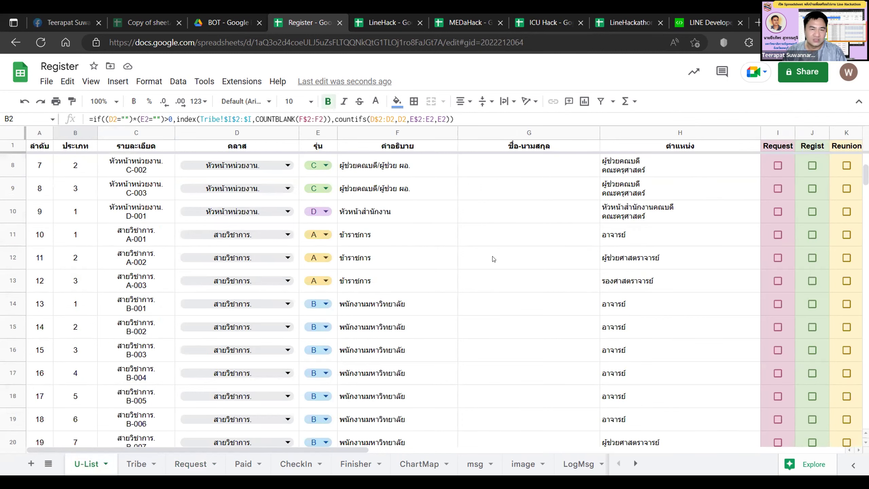
pyautogui.scroll(-5, 491, 263)
pyautogui.scroll(-5, 490, 265)
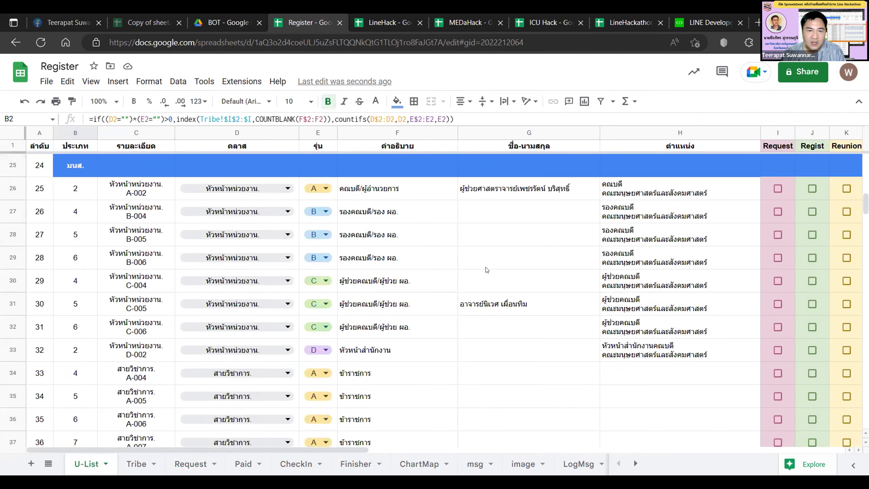
pyautogui.scroll(-3, 487, 271)
pyautogui.scroll(-4, 487, 272)
pyautogui.scroll(-5, 487, 274)
pyautogui.scroll(-3, 488, 277)
pyautogui.scroll(-8, 487, 277)
pyautogui.scroll(-8, 489, 272)
pyautogui.scroll(-2, 495, 268)
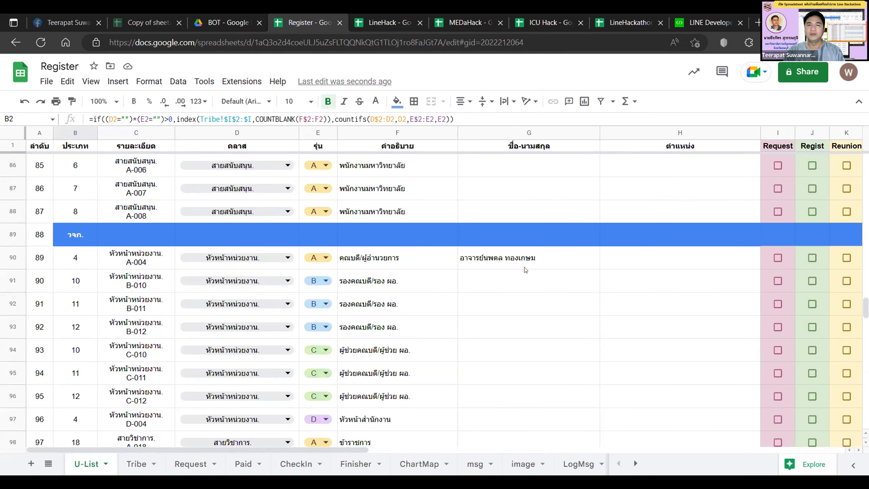
pyautogui.click(565, 266)
# - Switch from the ChartMap sheet to the LINE Developers browser tab
pyautogui.scroll(-5, 534, 279)
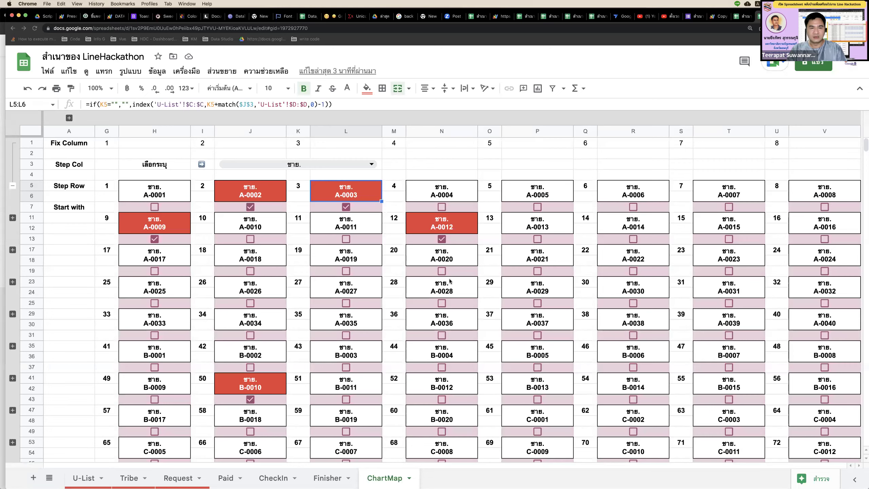
pyautogui.hotkey('ctrl', 'Tab')
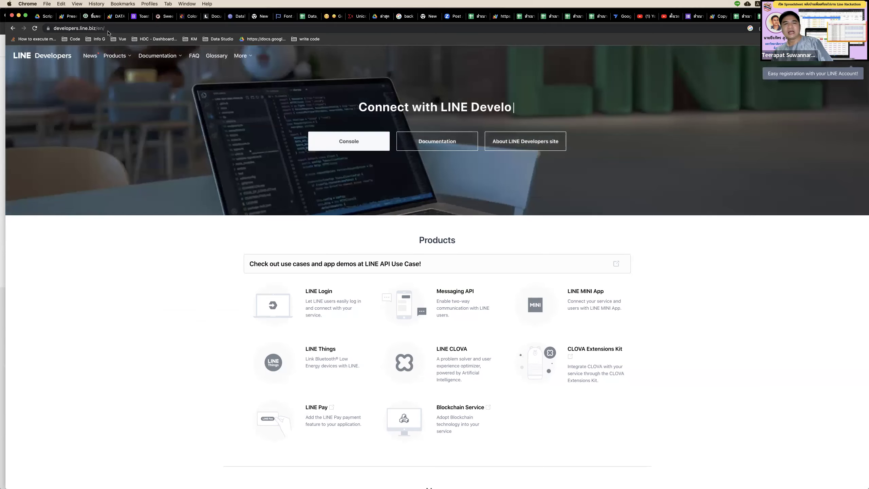
# - Log in to the LINE Developers Console with the LINE account's e-mail and password
pyautogui.click(155, 28)
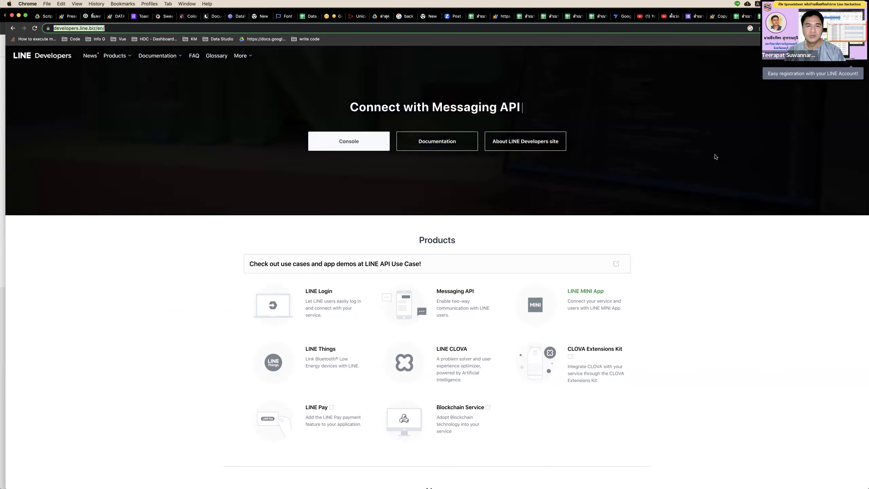
pyautogui.click(579, 135)
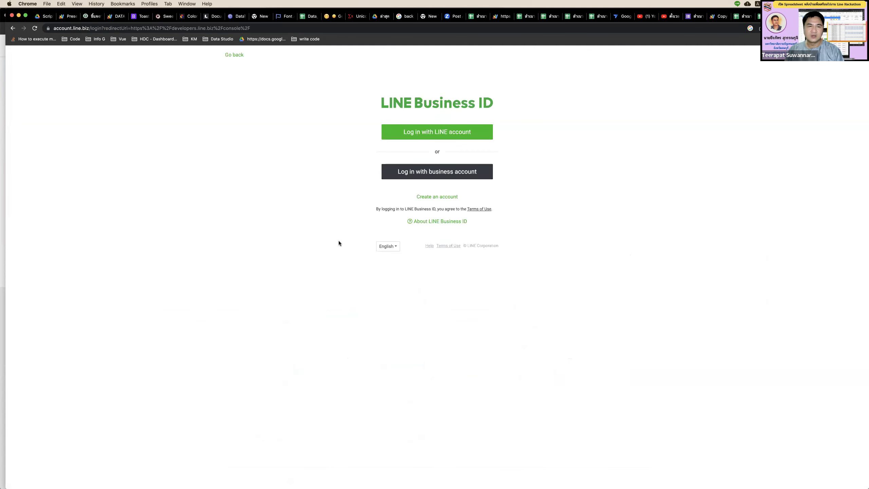
pyautogui.click(441, 131)
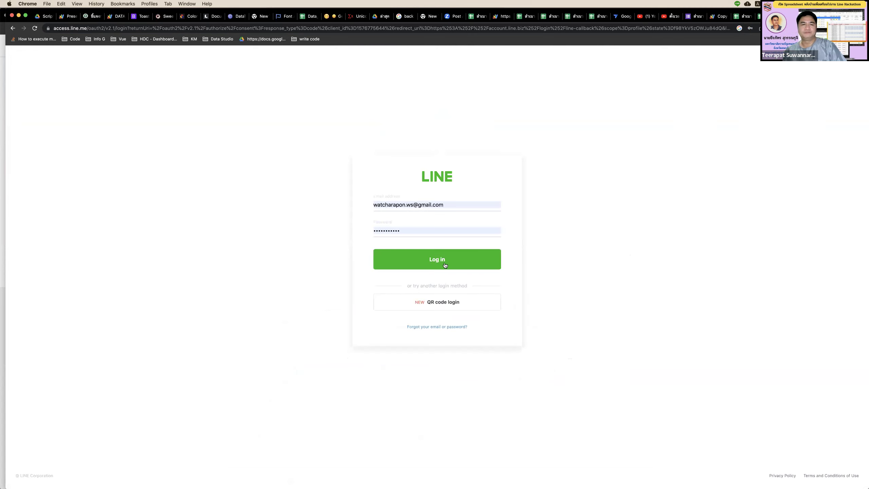
pyautogui.click(445, 264)
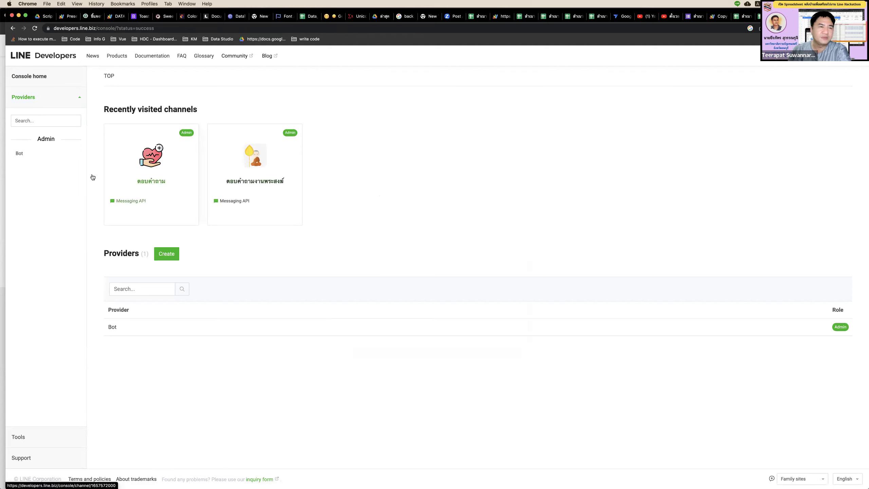
# - Zoom the LINE Developers Console page to 150%
pyautogui.click(33, 98)
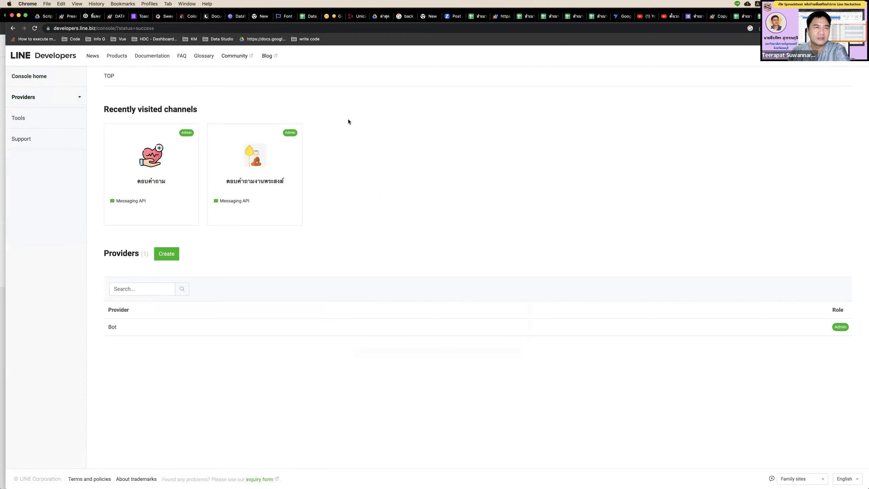
pyautogui.click(46, 98)
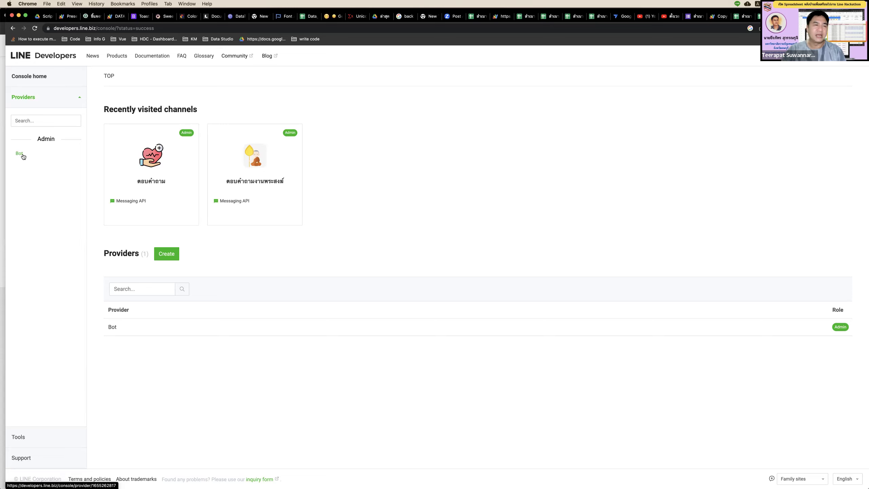
pyautogui.click(860, 28)
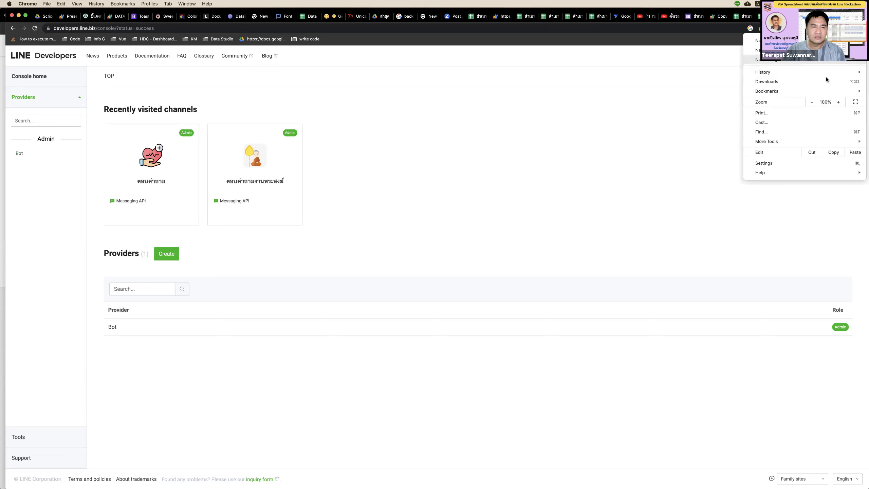
pyautogui.click(838, 103)
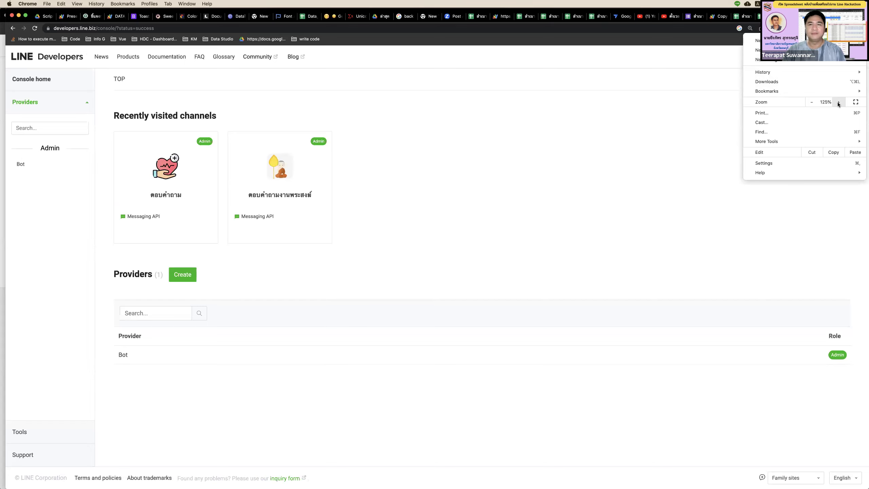
pyautogui.click(838, 103)
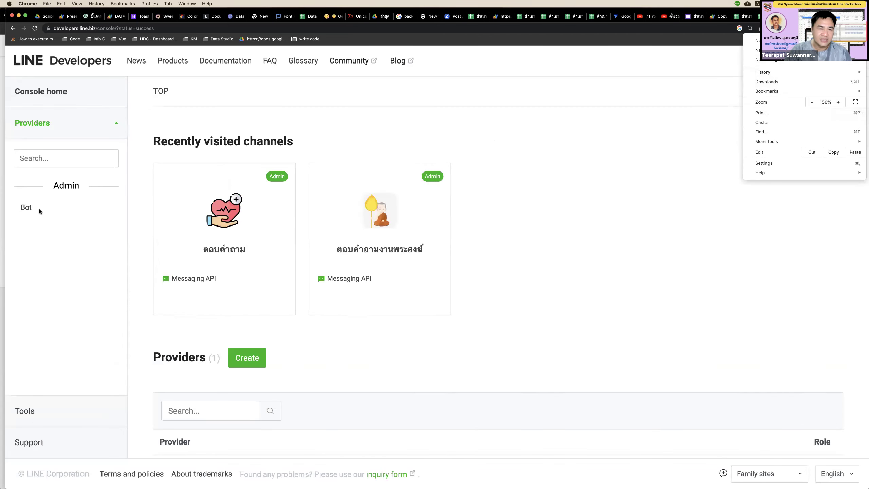
pyautogui.click(305, 355)
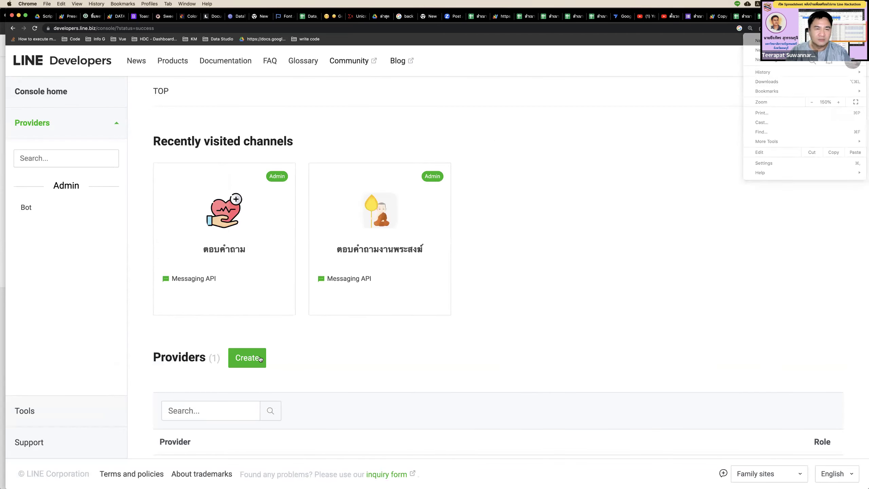
pyautogui.click(39, 124)
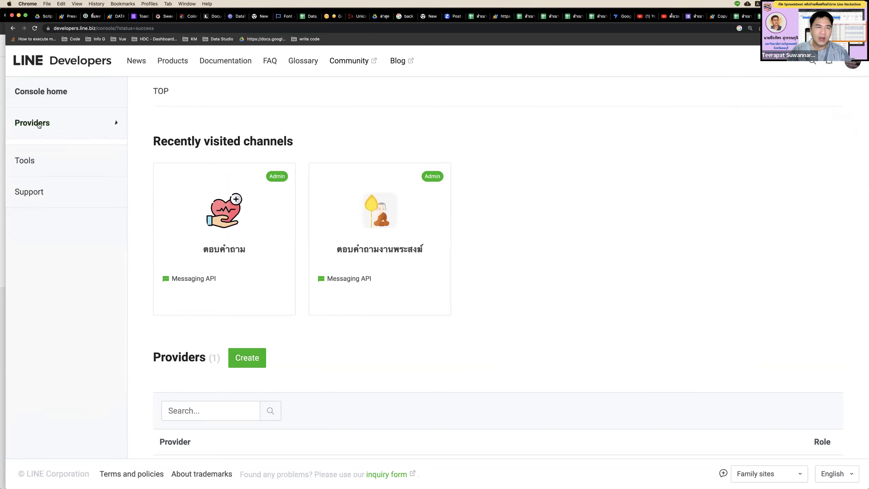
pyautogui.click(39, 123)
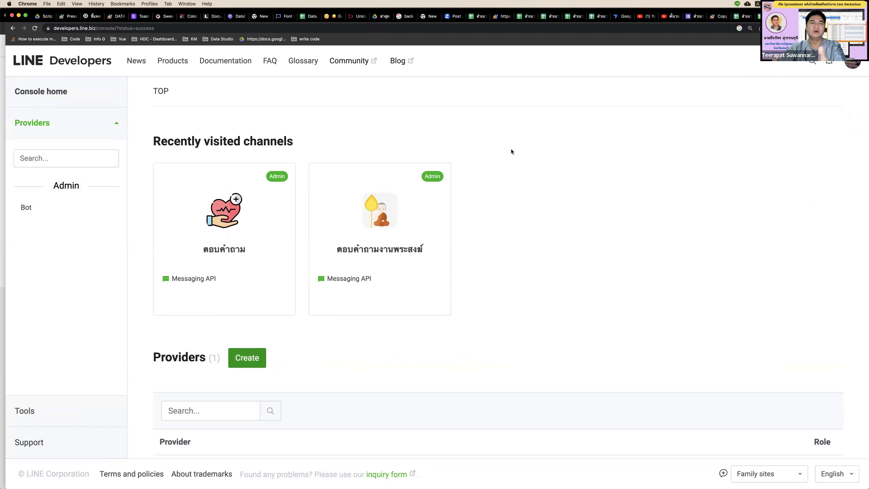
# - Start a new provider and enter 'Check Status' as its name
pyautogui.click(251, 360)
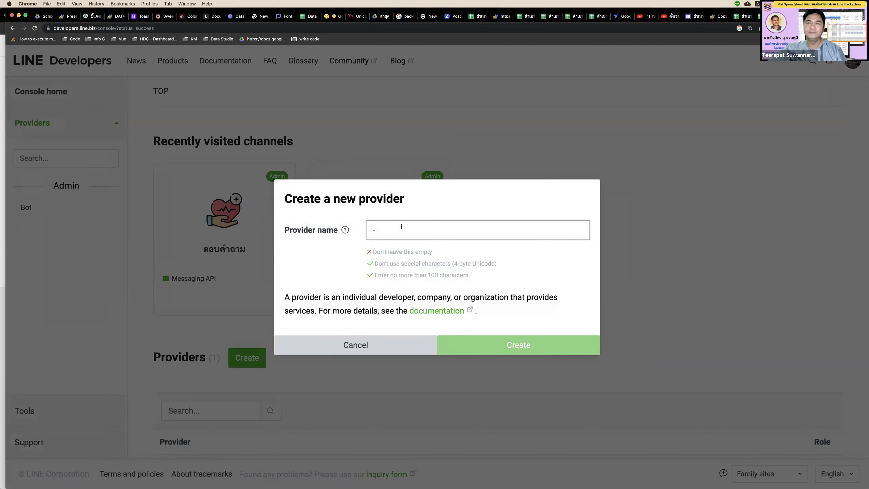
pyautogui.write('CH')
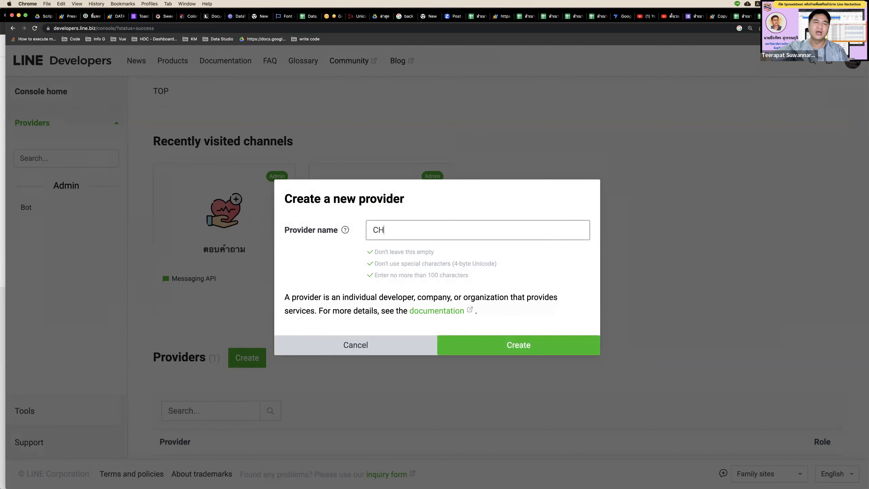
pyautogui.write('heck')
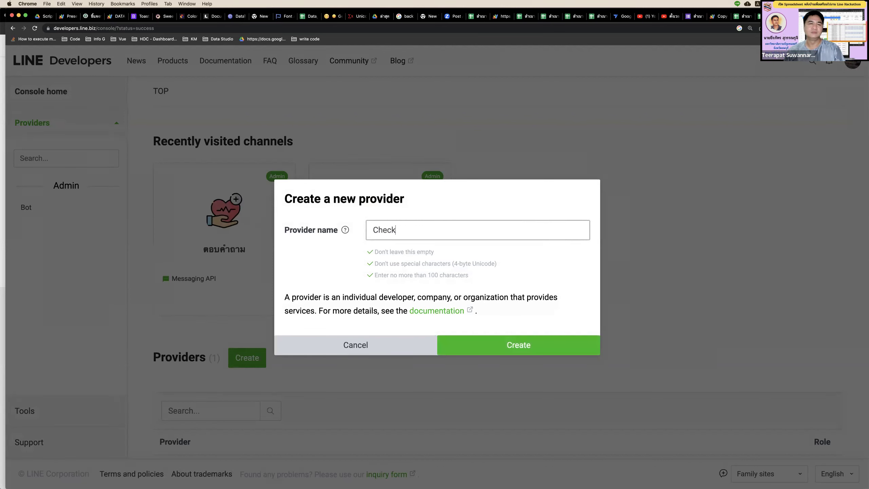
pyautogui.write('ST')
pyautogui.press('BackSpace')
pyautogui.write('tatus')
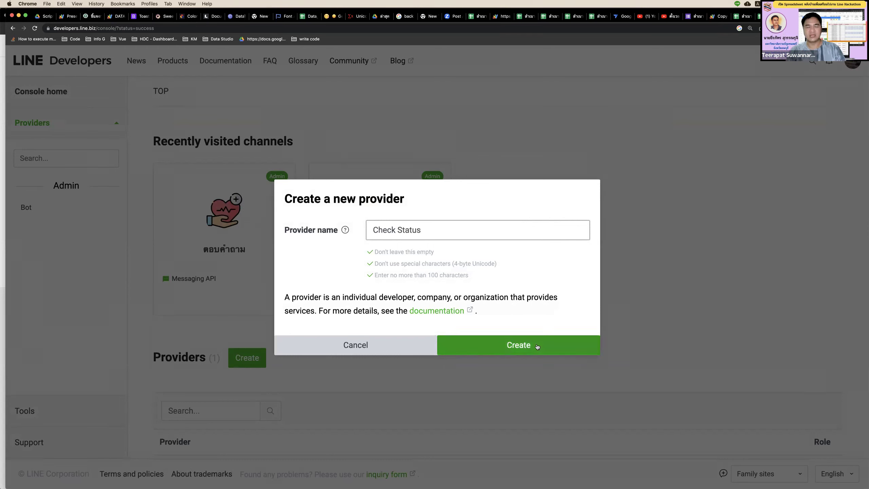
# - Create the Check Status provider and scroll to its channel-type options
pyautogui.click(537, 346)
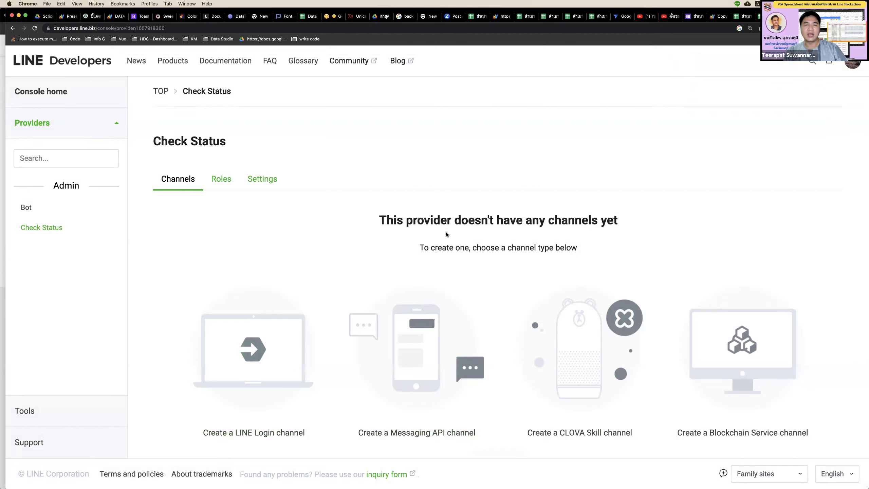
pyautogui.scroll(-3, 446, 234)
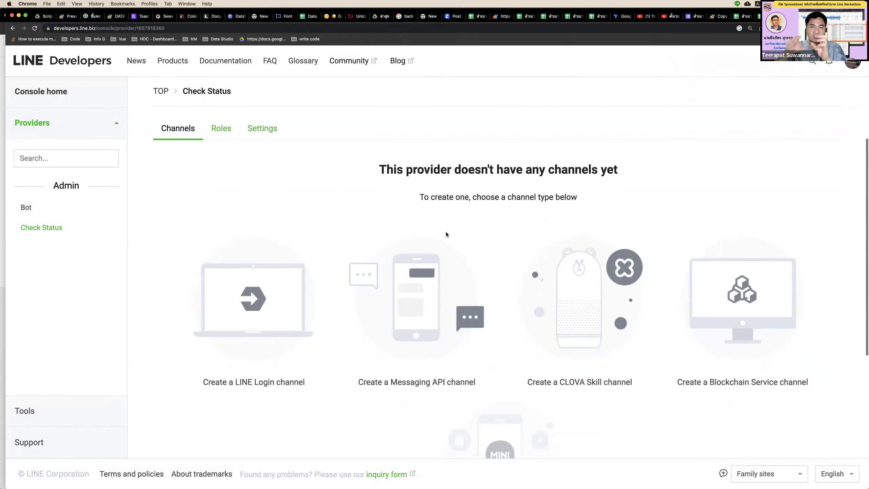
pyautogui.scroll(-2, 446, 234)
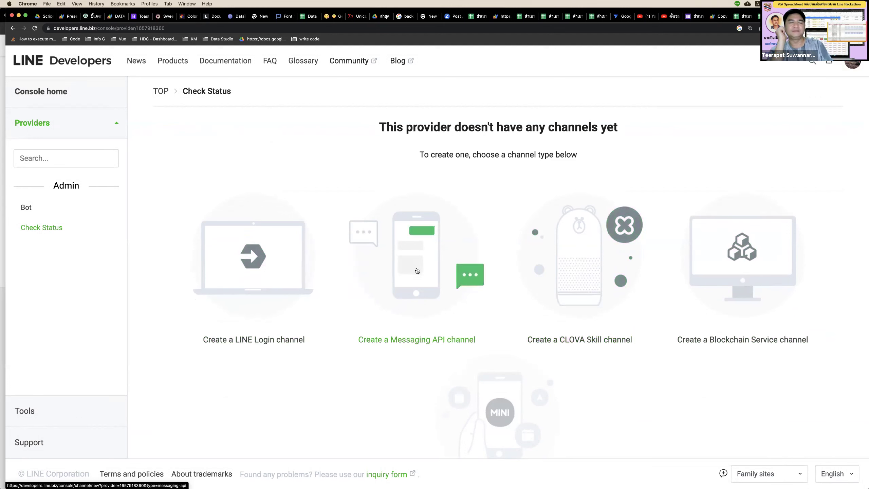
# - Start a Messaging API channel under Check Status with Thailand as the country/region
pyautogui.click(416, 271)
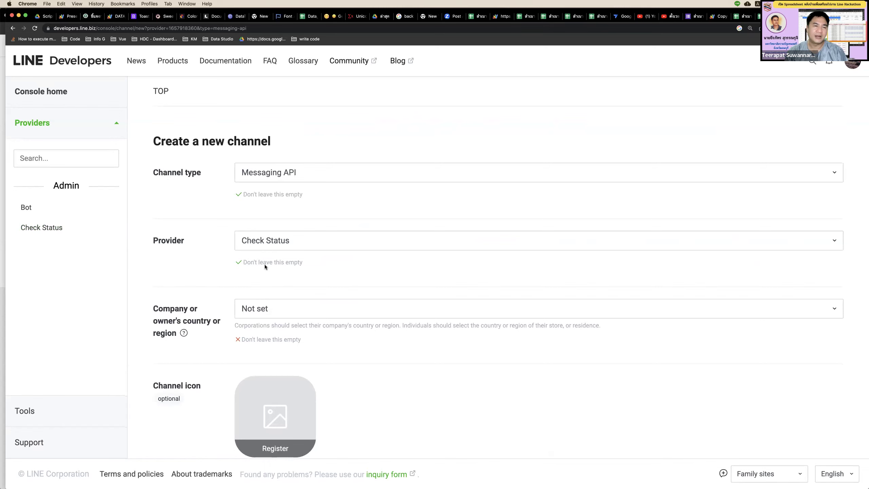
pyautogui.scroll(-5, 201, 306)
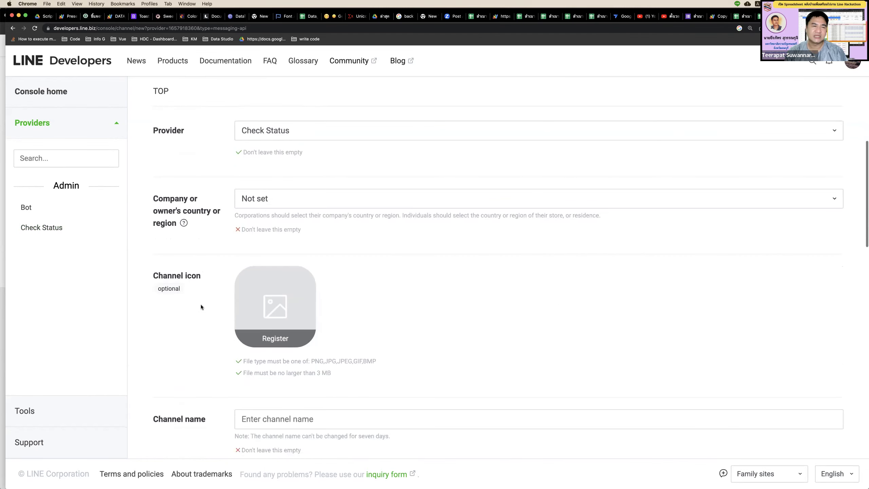
pyautogui.click(279, 174)
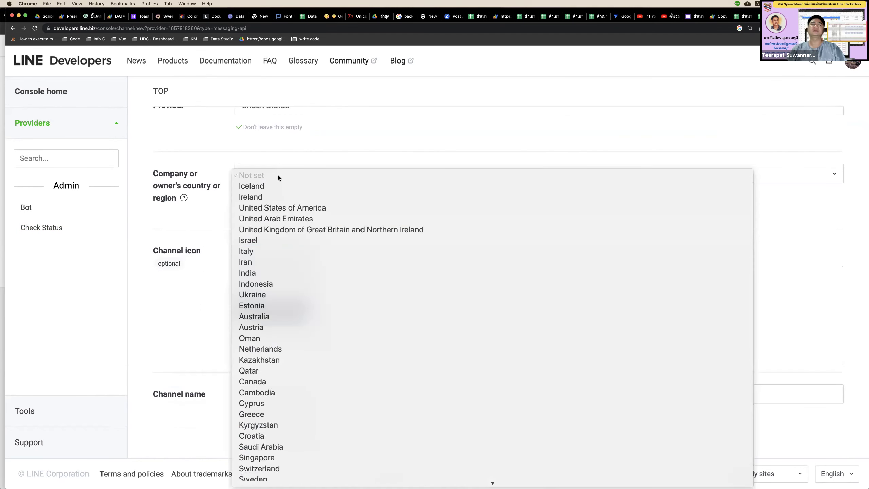
pyautogui.scroll(-10, 317, 333)
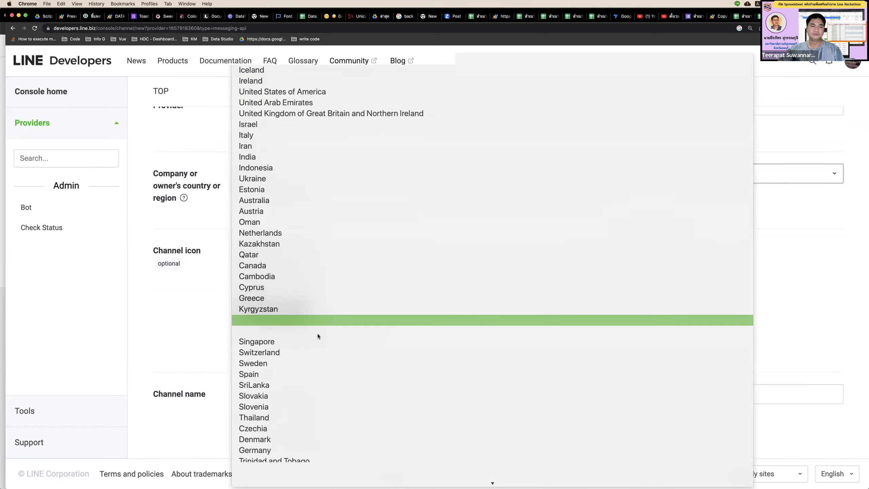
pyautogui.scroll(-3, 318, 334)
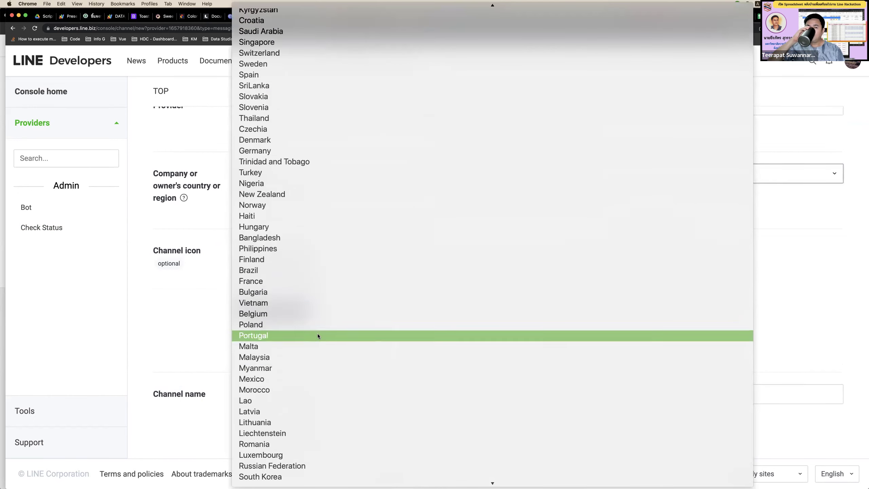
pyautogui.scroll(-2, 318, 333)
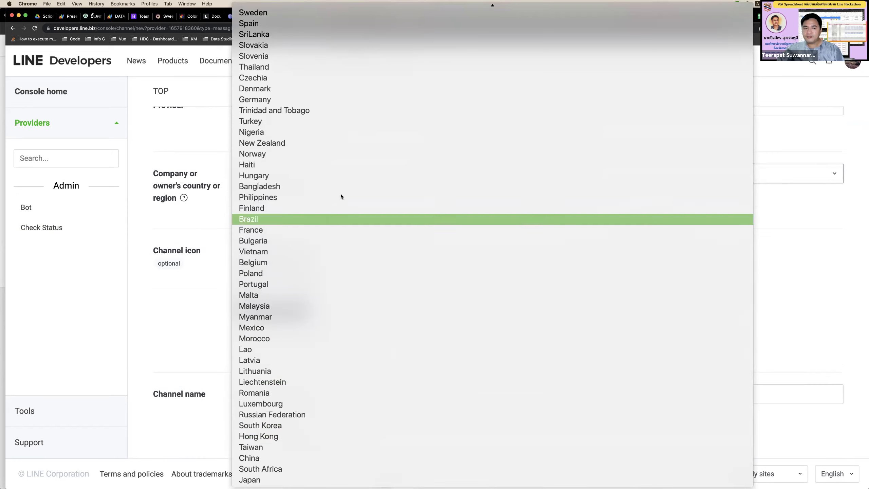
pyautogui.press('Escape')
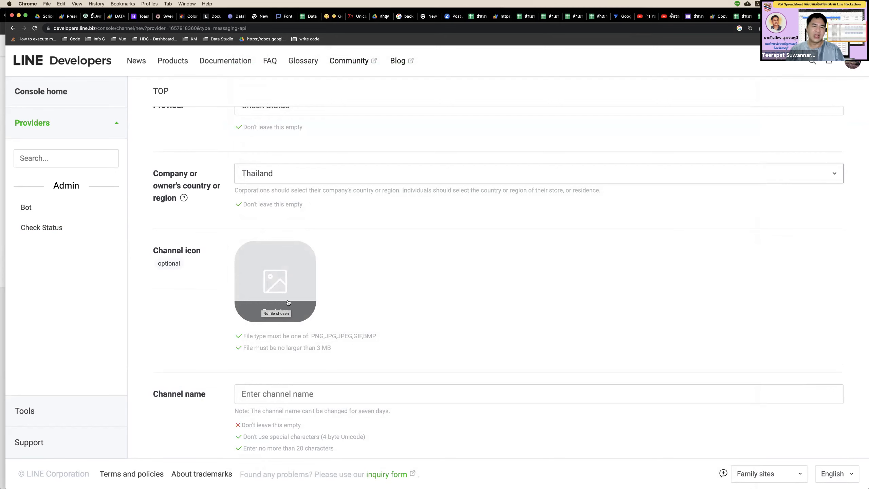
# - Open flaticon.com in a new tab and search for bot icons
pyautogui.press('super+t')
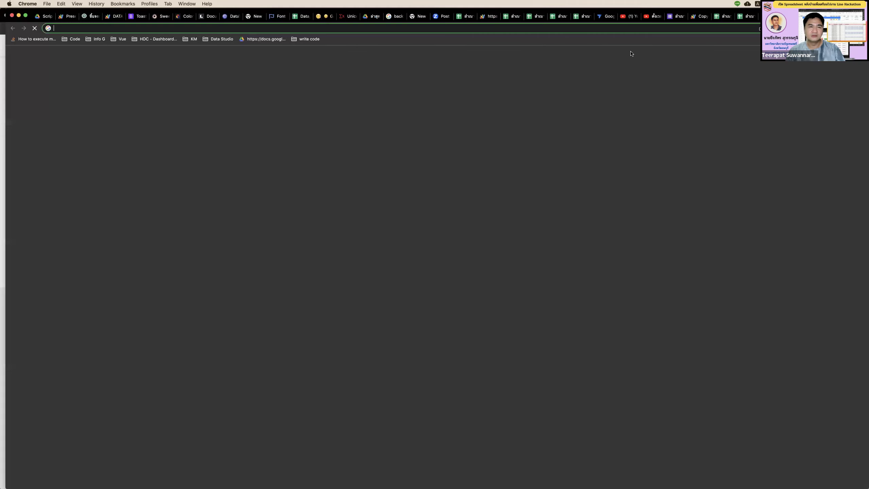
pyautogui.write('f')
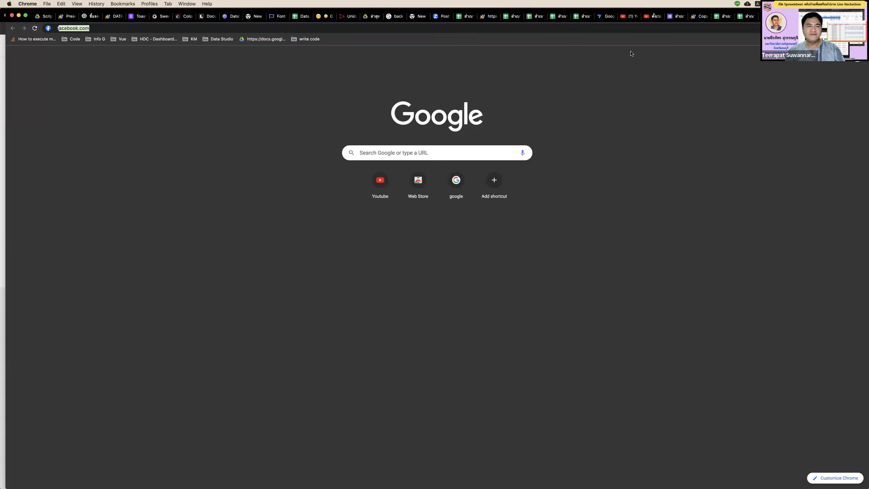
pyautogui.write('laticon')
pyautogui.press('Return')
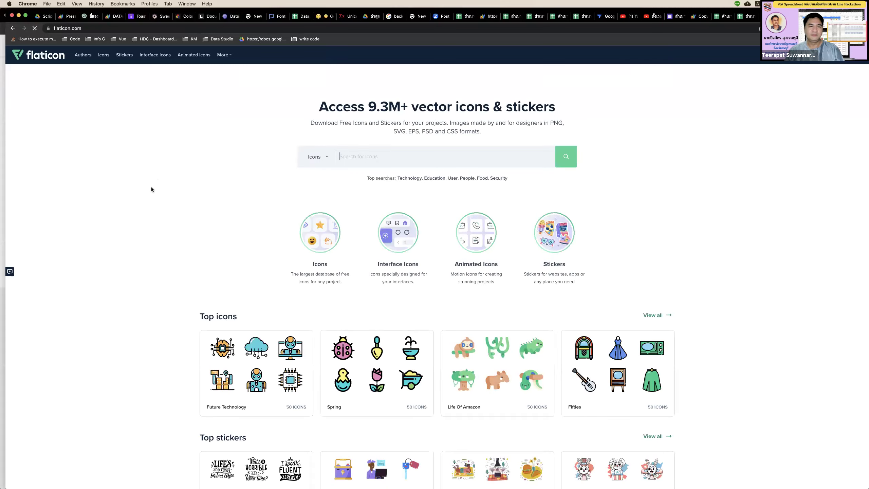
pyautogui.click(368, 151)
pyautogui.write('bot')
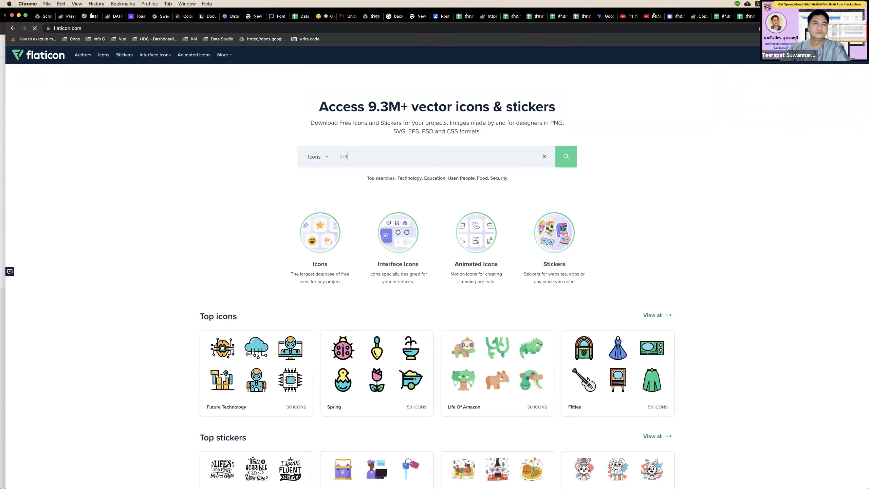
pyautogui.press('Return')
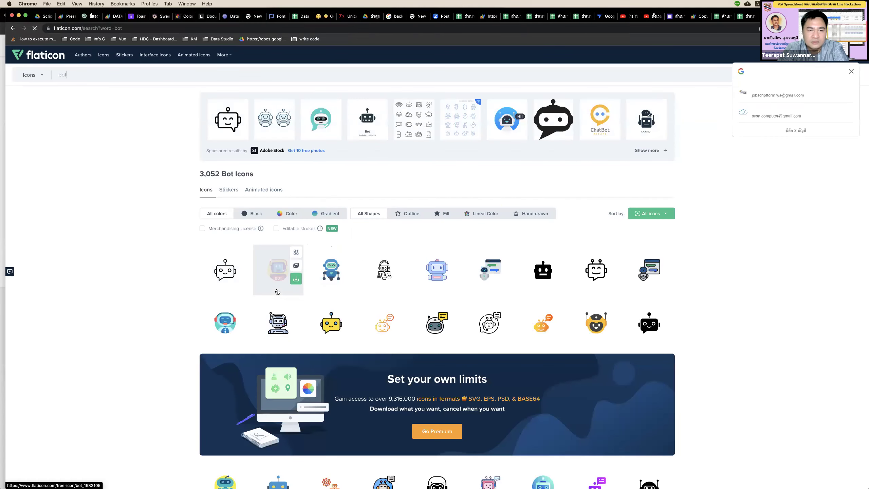
# - Download a bot icon as a free PNG, robot.png, then return to the channel form
pyautogui.scroll(-1, 582, 305)
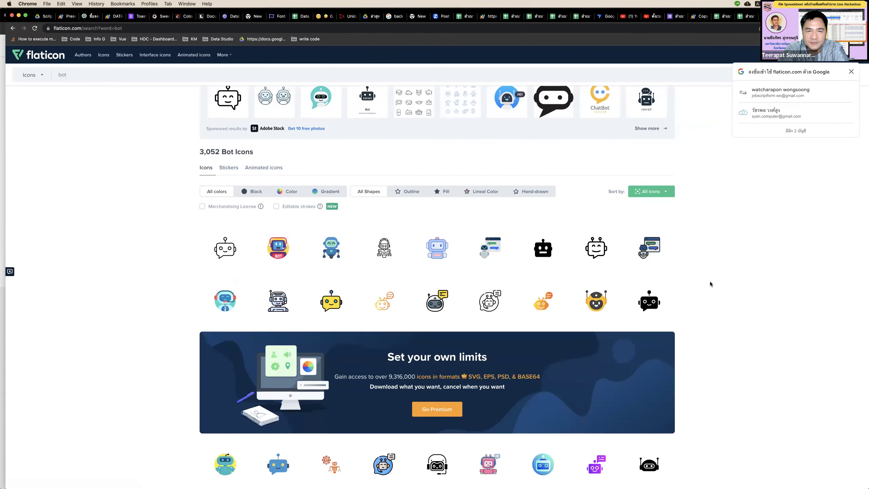
pyautogui.scroll(-1, 710, 281)
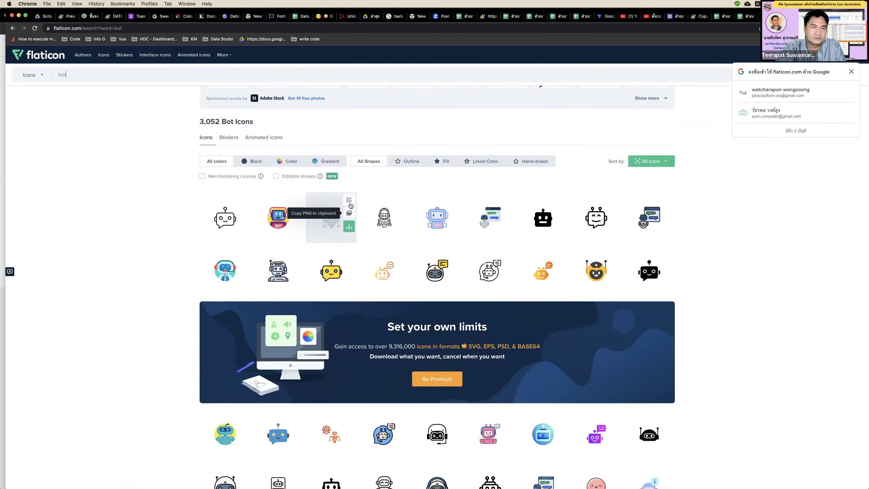
pyautogui.click(349, 227)
pyautogui.click(497, 254)
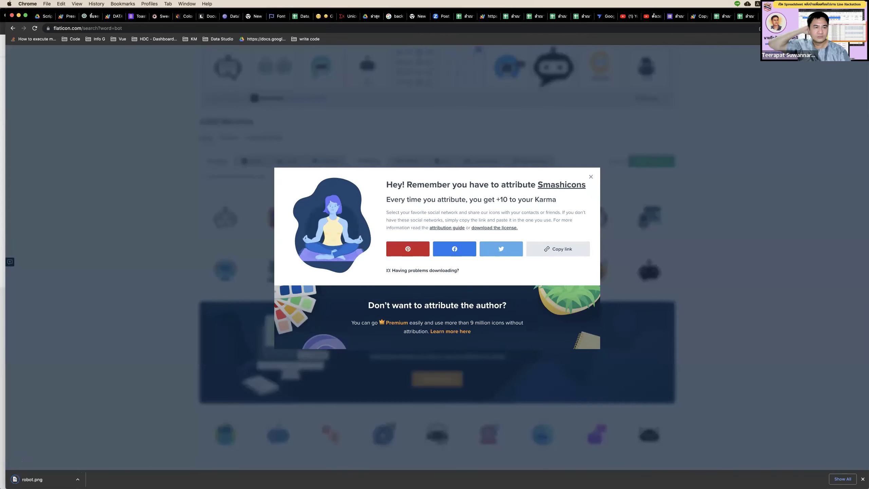
pyautogui.hotkey('ctrl', 'Tab')
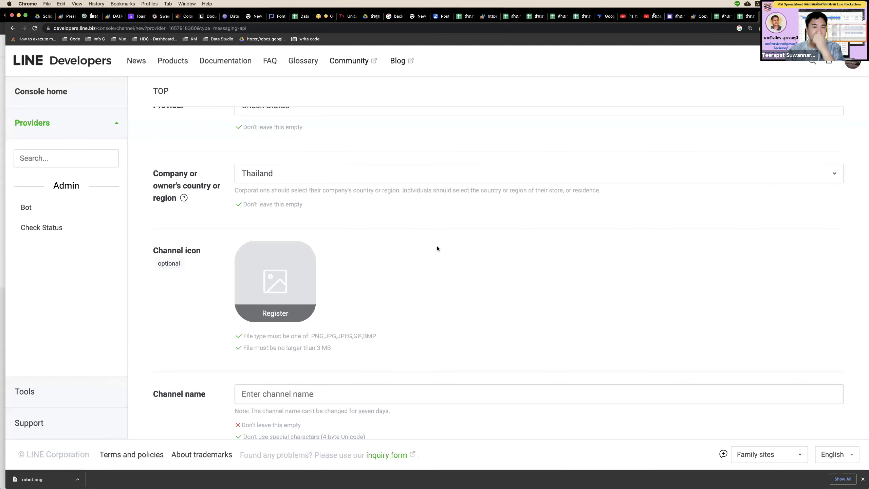
# - Upload robot.png from the Downloads folder as the channel icon
pyautogui.click(272, 312)
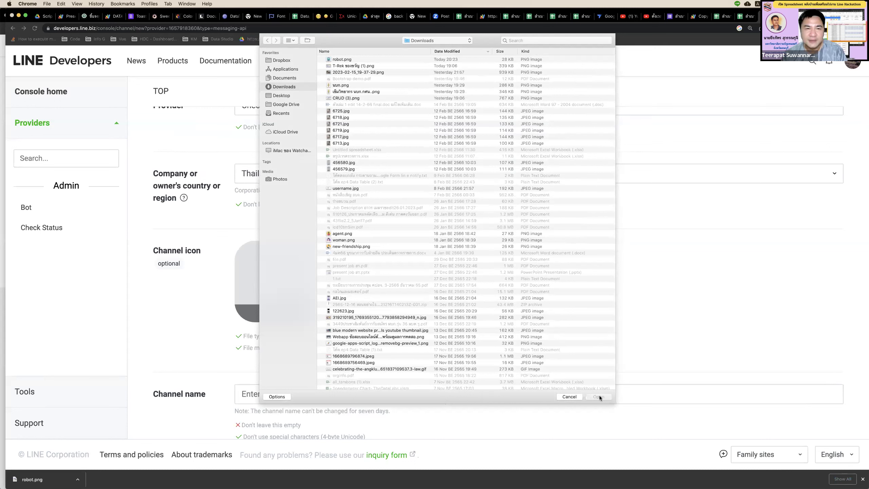
pyautogui.press('Down')
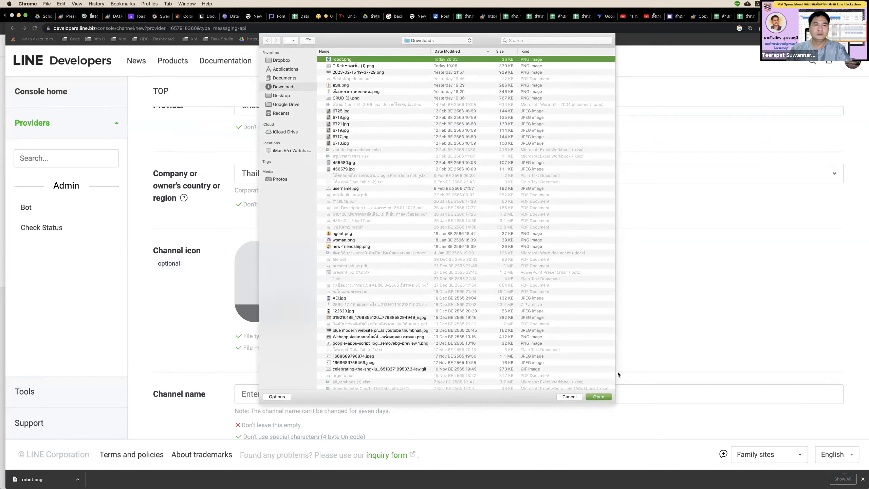
pyautogui.click(597, 396)
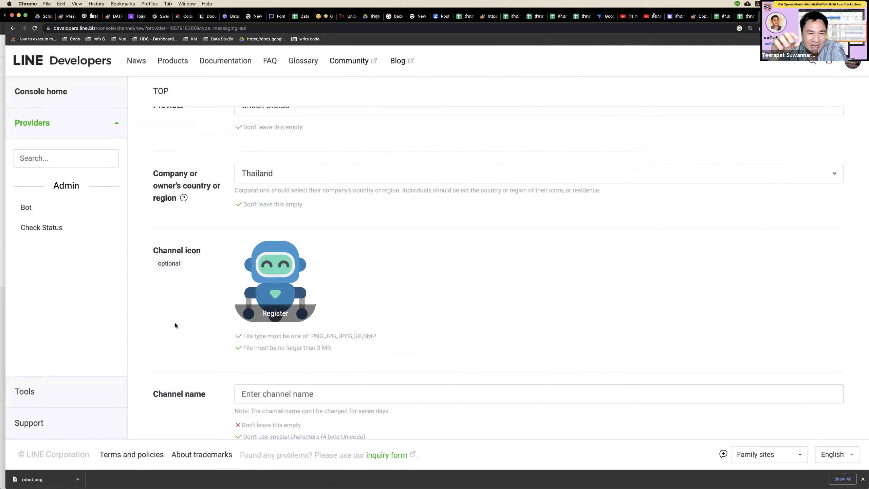
pyautogui.scroll(-3, 175, 323)
pyautogui.scroll(-2, 387, 219)
pyautogui.click(323, 261)
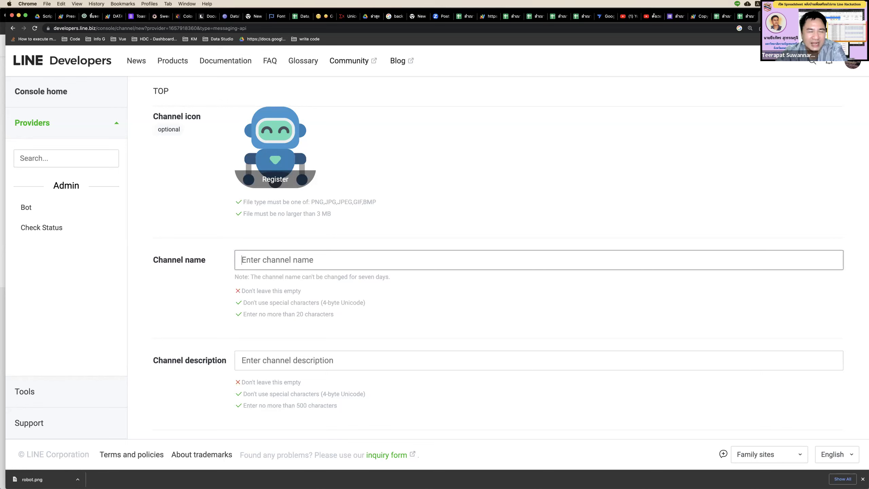
# - Enter น้องหมอ as the channel name and เช็คสถานะ as the description, fixing a mistyped start
pyautogui.write('น้อง')
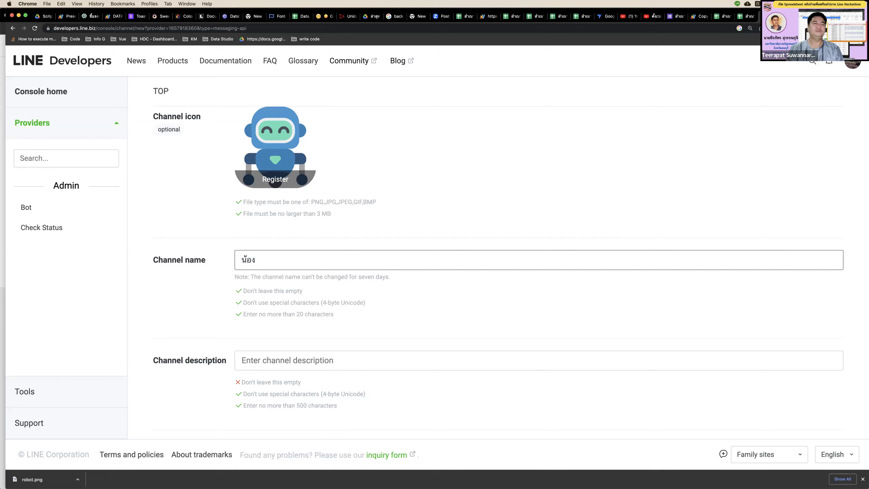
pyautogui.write('หมอ')
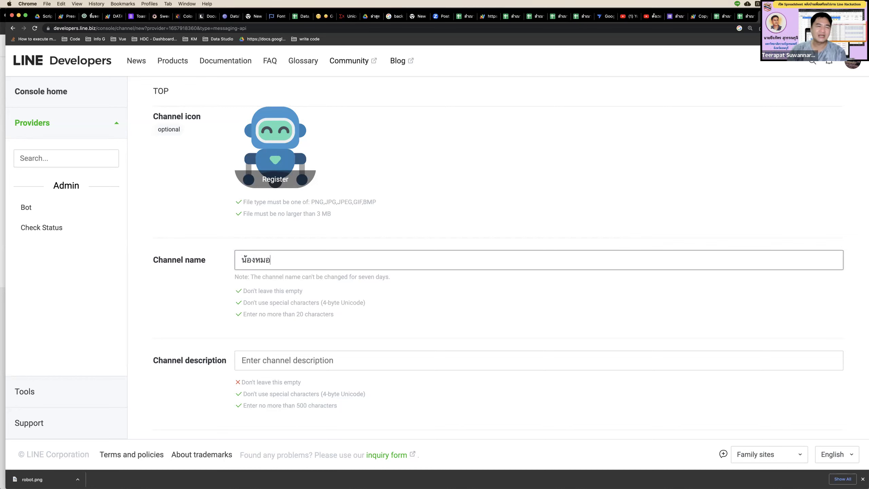
pyautogui.click(388, 291)
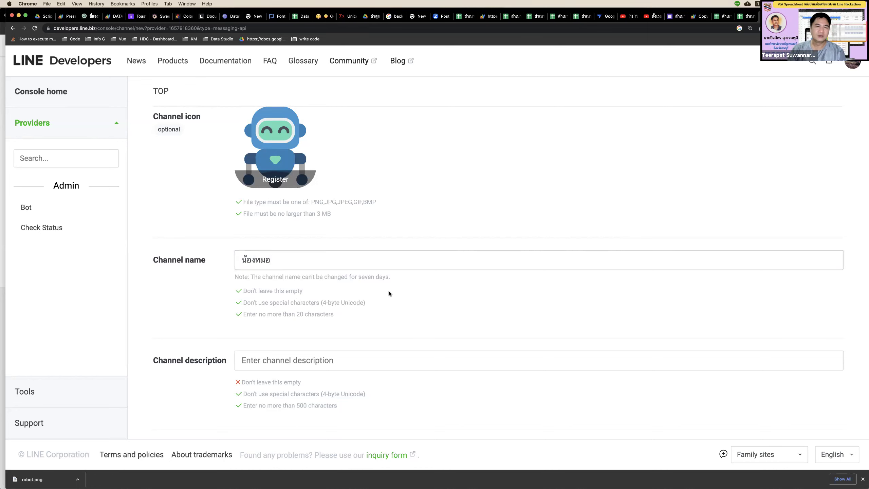
pyautogui.scroll(-2, 376, 301)
pyautogui.click(336, 316)
pyautogui.scroll(-1, 229, 275)
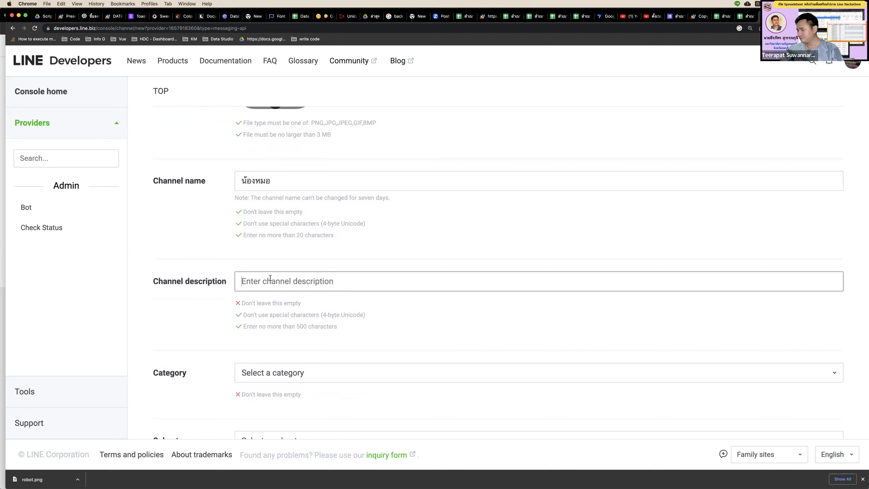
pyautogui.write('ช่วย')
pyautogui.press('BackSpace')
pyautogui.press('BackSpace')
pyautogui.press('BackSpace')
pyautogui.press('BackSpace')
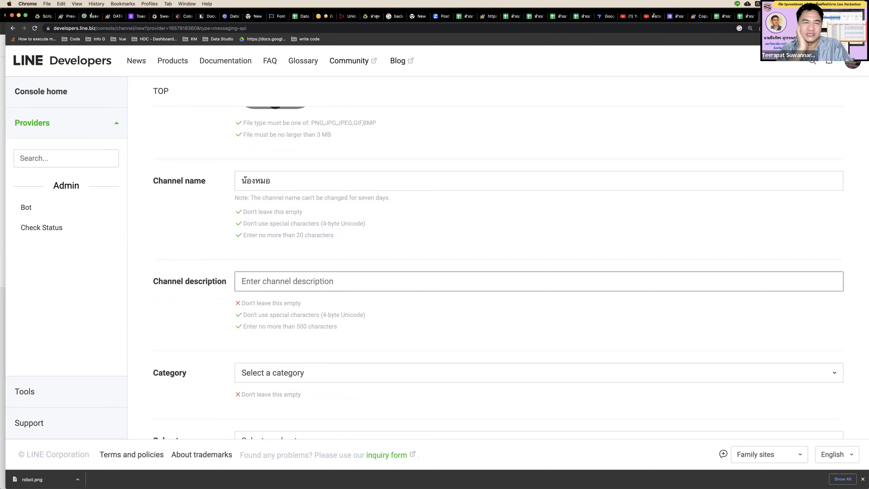
pyautogui.write('เช็คสถานะ')
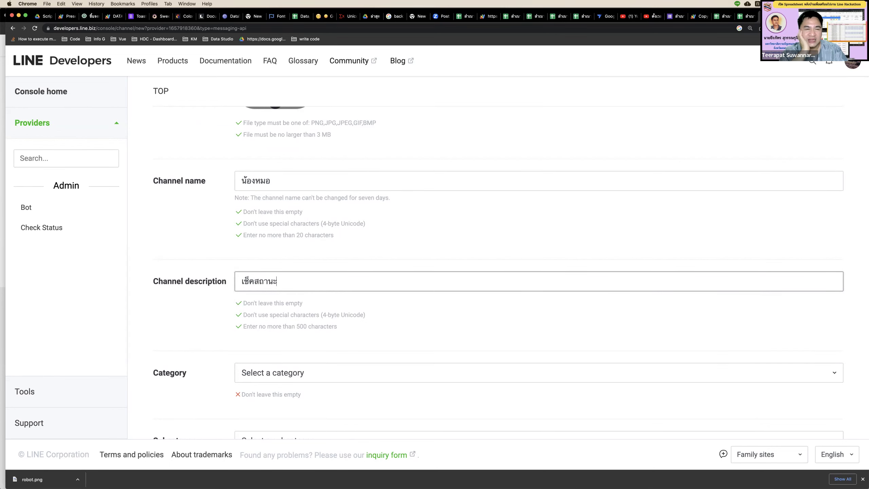
pyautogui.scroll(-1, 288, 261)
# - Set the channel category to ผู้เชี่ยวชาญ
pyautogui.scroll(-2, 288, 260)
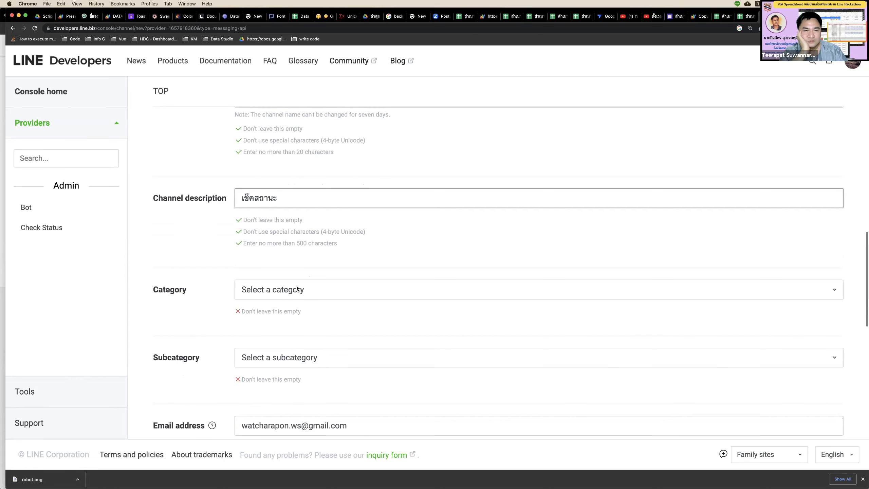
pyautogui.click(297, 289)
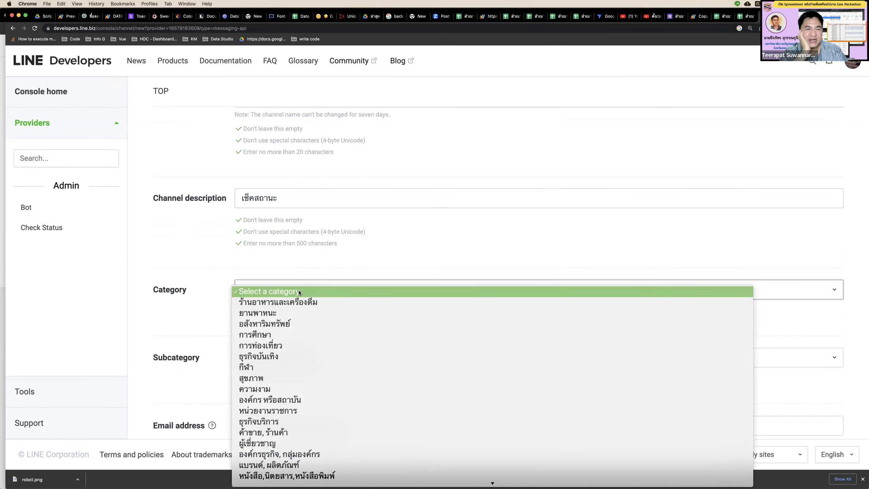
pyautogui.scroll(-1, 285, 359)
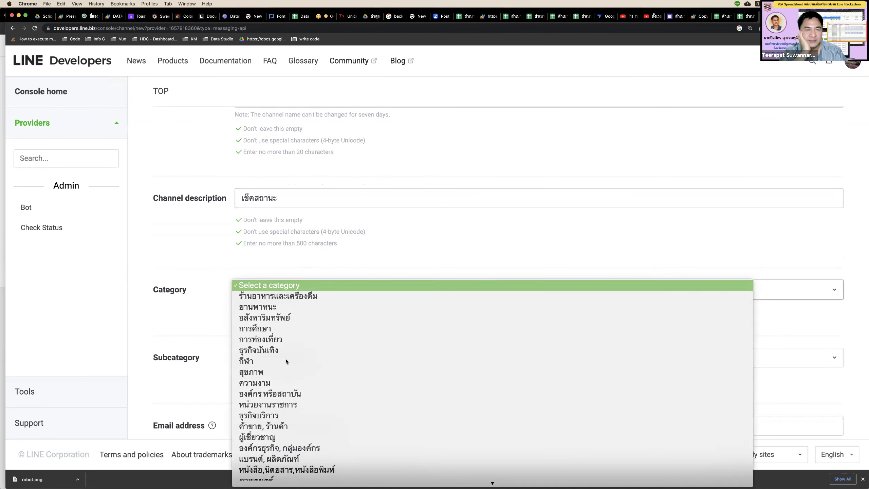
pyautogui.click(261, 440)
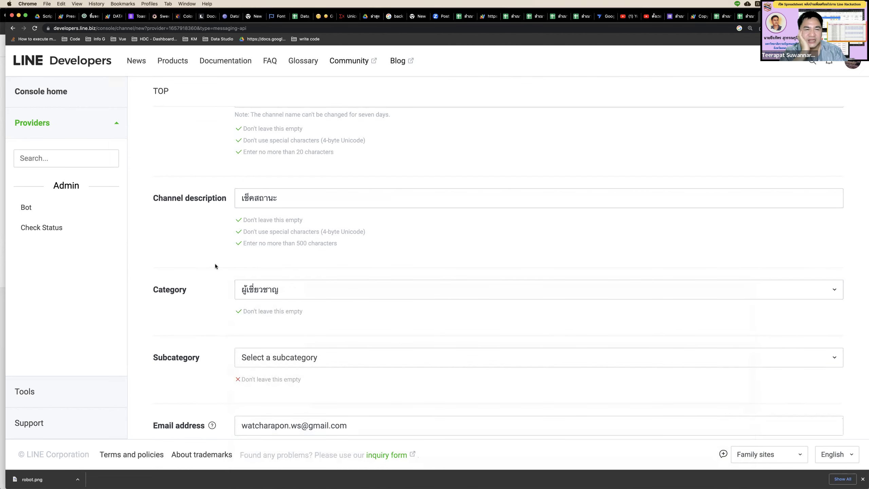
# - Choose ผู้เชี่ยวชาญ(อื่นๆ) as the subcategory and scroll down to the agreements
pyautogui.scroll(-1, 215, 264)
pyautogui.scroll(-2, 214, 263)
pyautogui.scroll(-2, 233, 250)
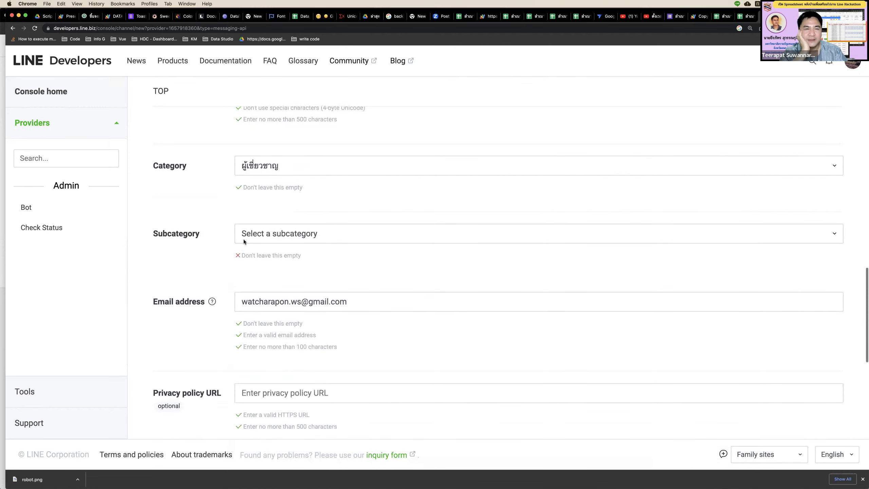
pyautogui.click(255, 229)
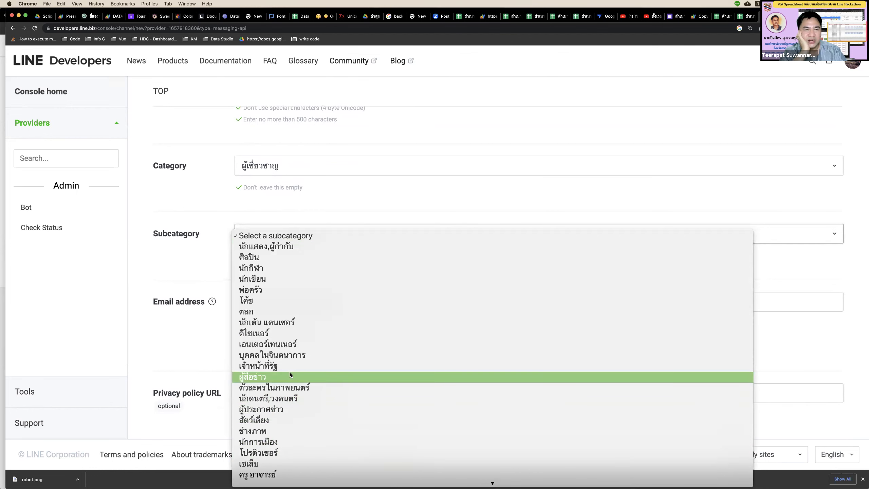
pyautogui.scroll(-3, 276, 405)
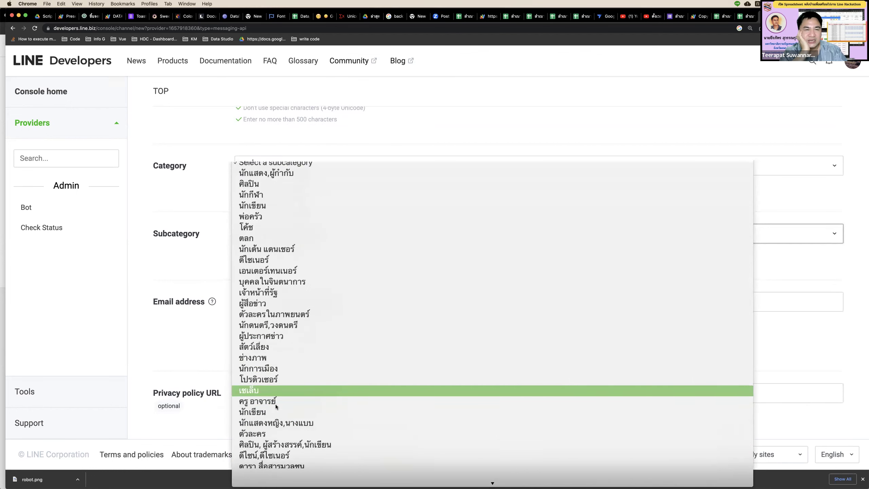
pyautogui.scroll(-2, 276, 404)
pyautogui.scroll(-3, 276, 405)
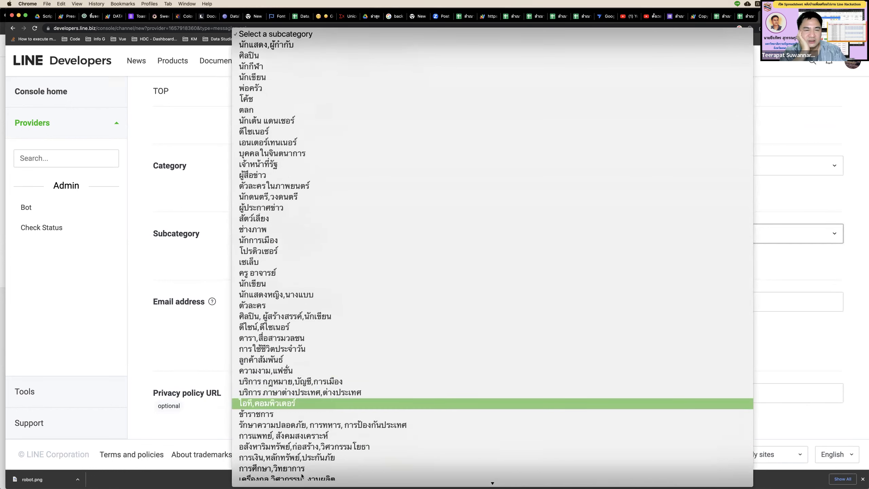
pyautogui.press('Return')
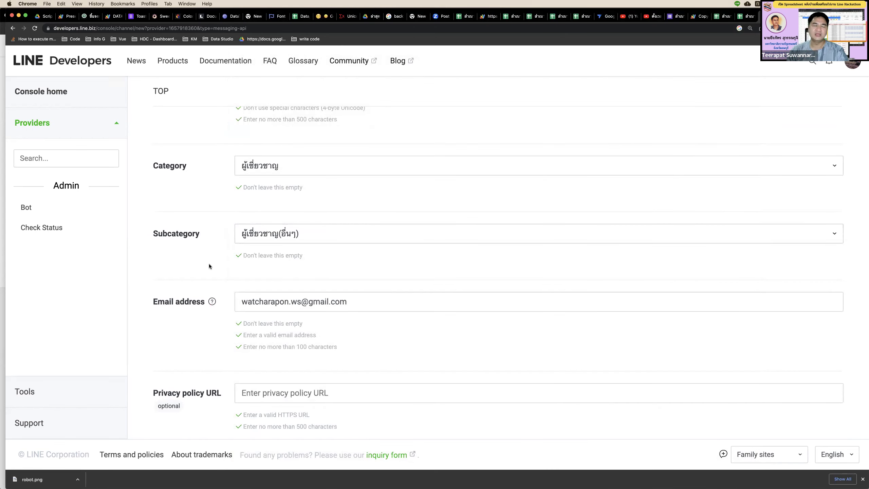
pyautogui.scroll(-2, 209, 266)
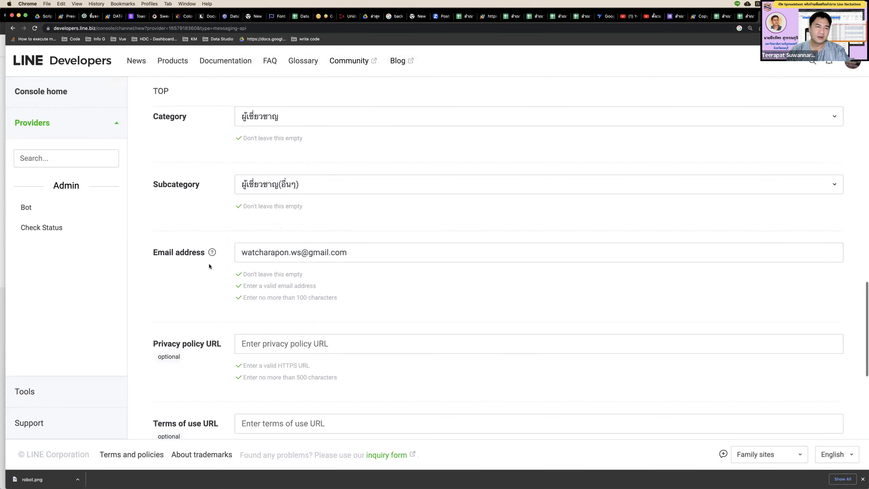
pyautogui.scroll(-1, 209, 267)
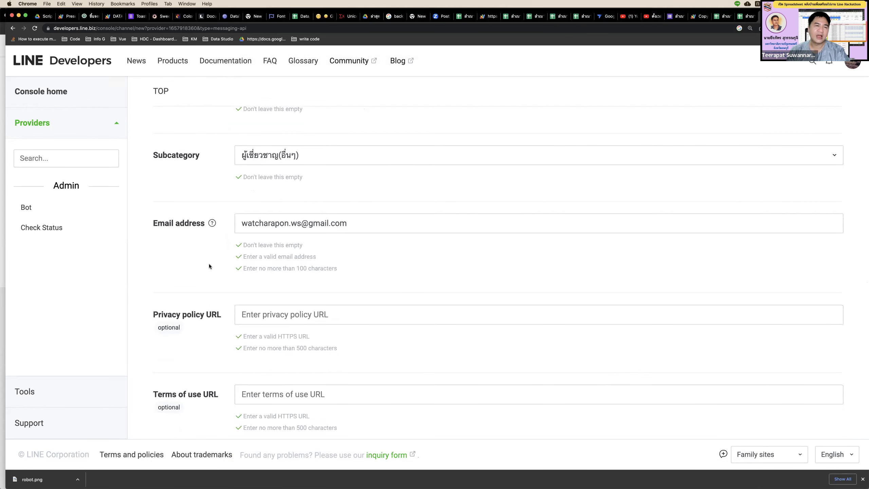
pyautogui.scroll(-1, 209, 267)
pyautogui.scroll(-3, 209, 267)
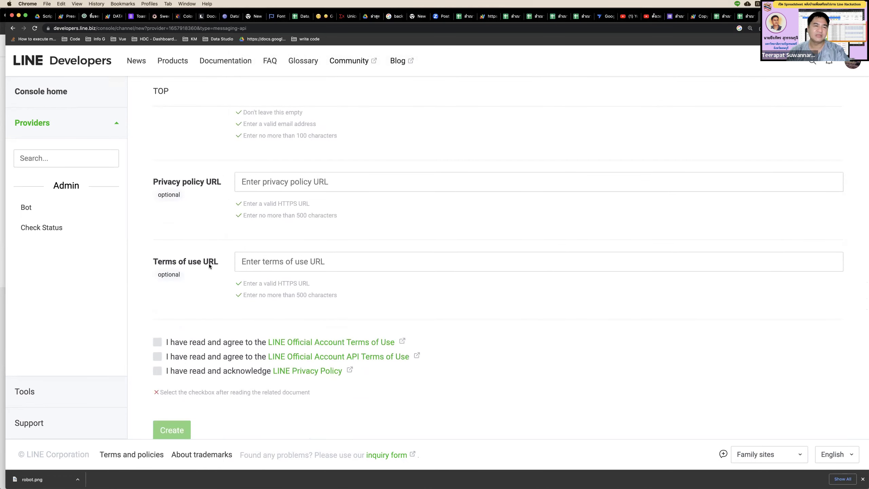
# - Tick both checkboxes agreeing to the required terms and policies
pyautogui.scroll(-1, 209, 266)
pyautogui.scroll(-1, 209, 267)
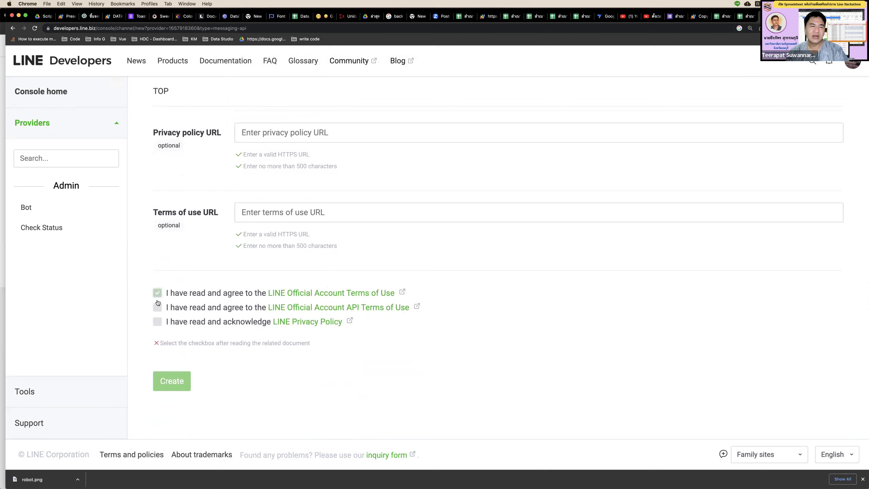
pyautogui.click(157, 307)
pyautogui.click(158, 321)
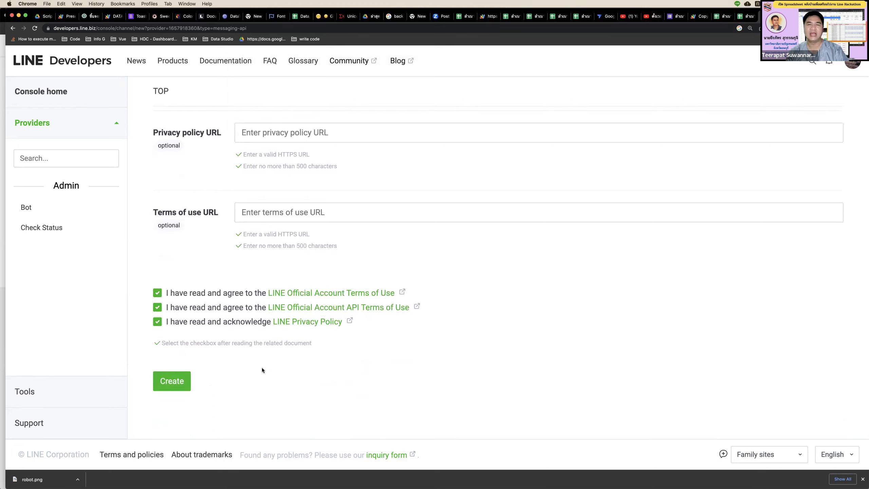
# - Submit the form, confirm the channel name น้องหมอ, and accept the data usage terms
pyautogui.scroll(-1, 262, 368)
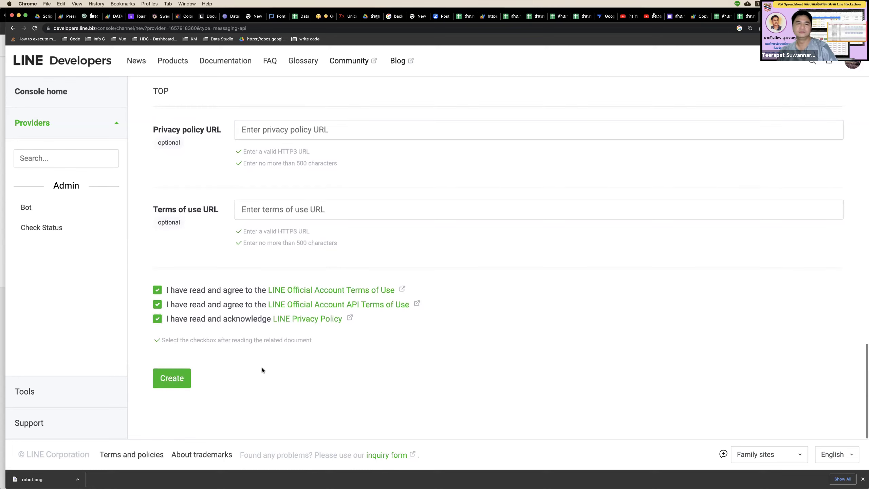
pyautogui.click(176, 382)
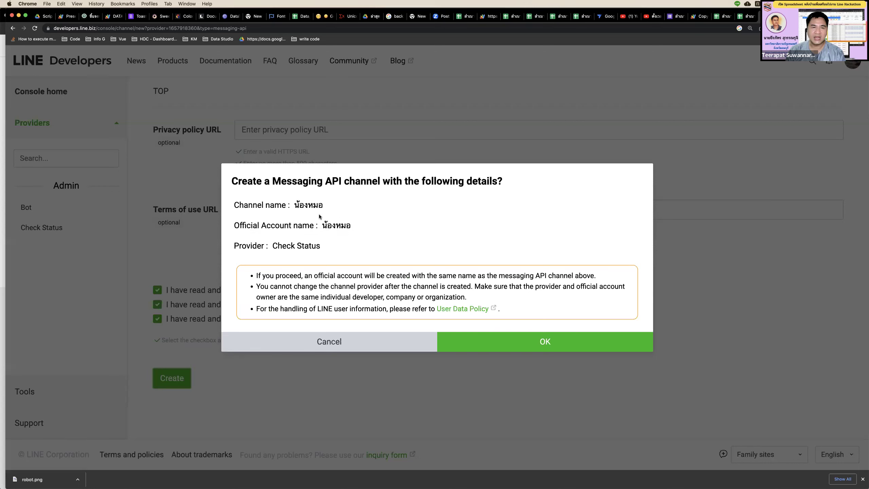
pyautogui.click(529, 348)
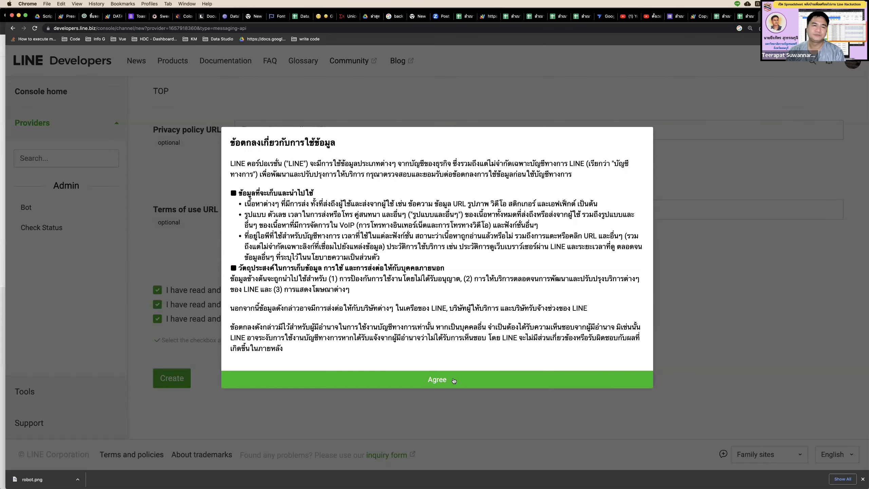
pyautogui.click(453, 380)
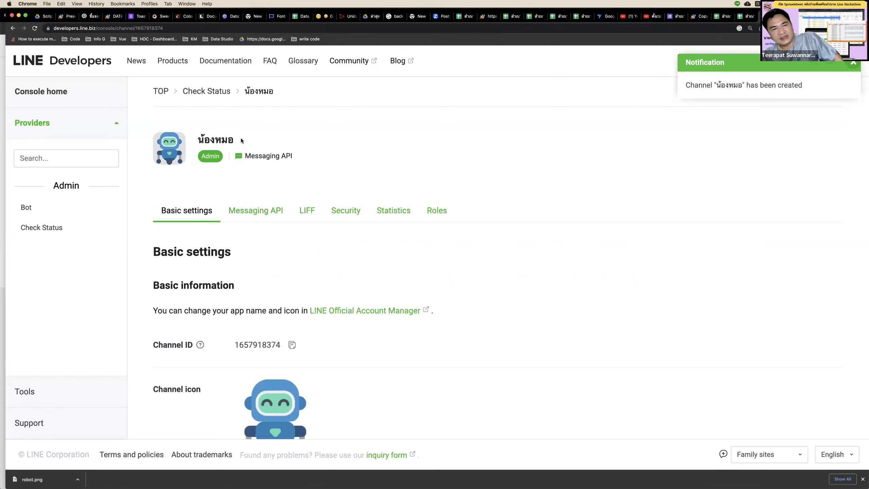
pyautogui.doubleClick(240, 140)
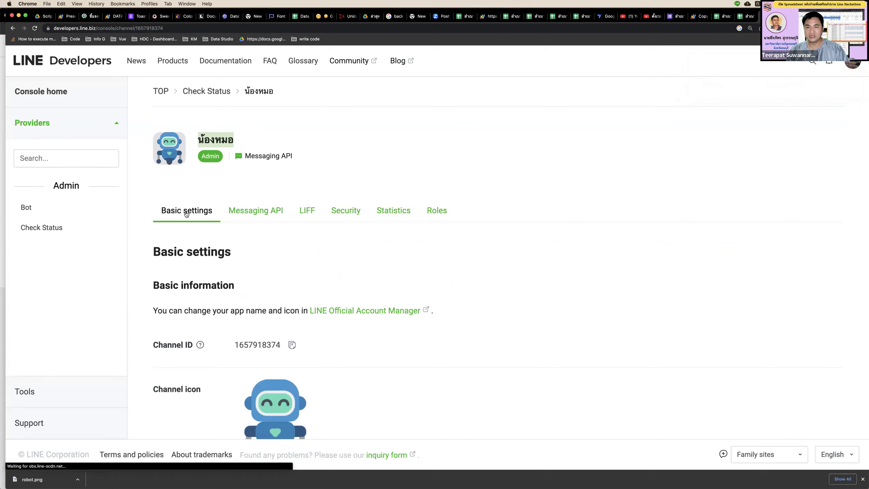
pyautogui.click(186, 211)
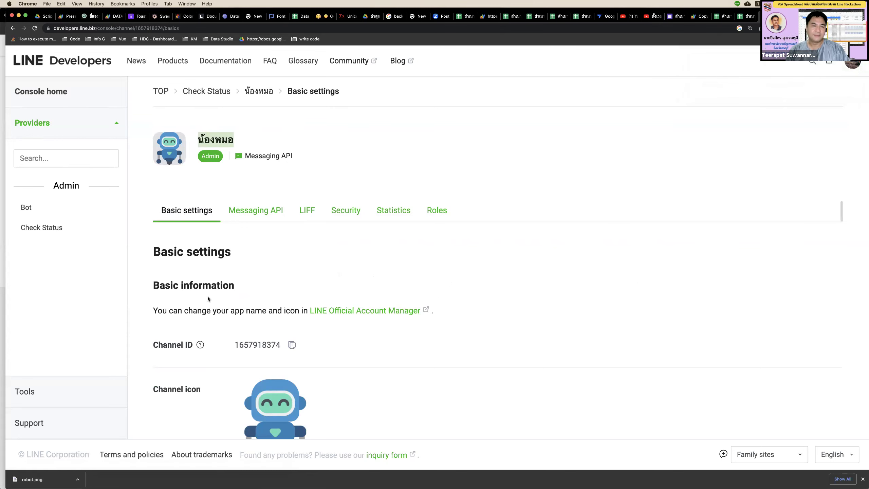
pyautogui.moveTo(234, 344); pyautogui.dragTo(281, 345)
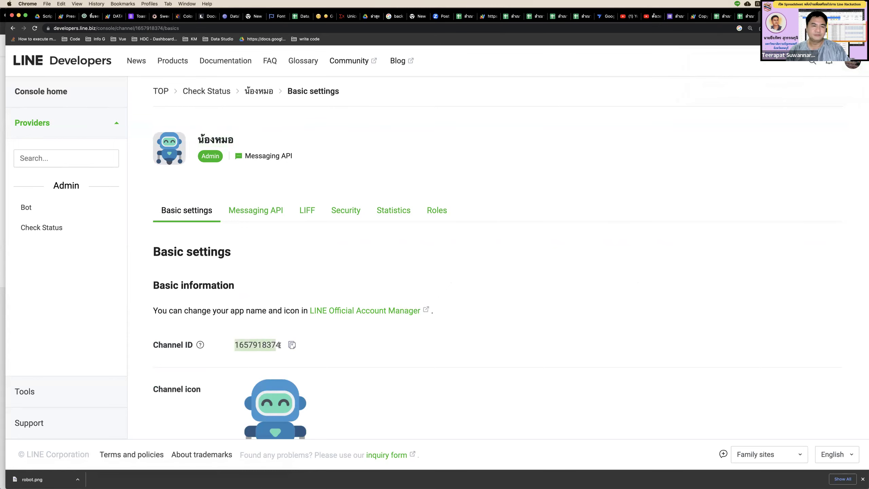
pyautogui.scroll(-4, 239, 339)
pyautogui.scroll(-2, 239, 342)
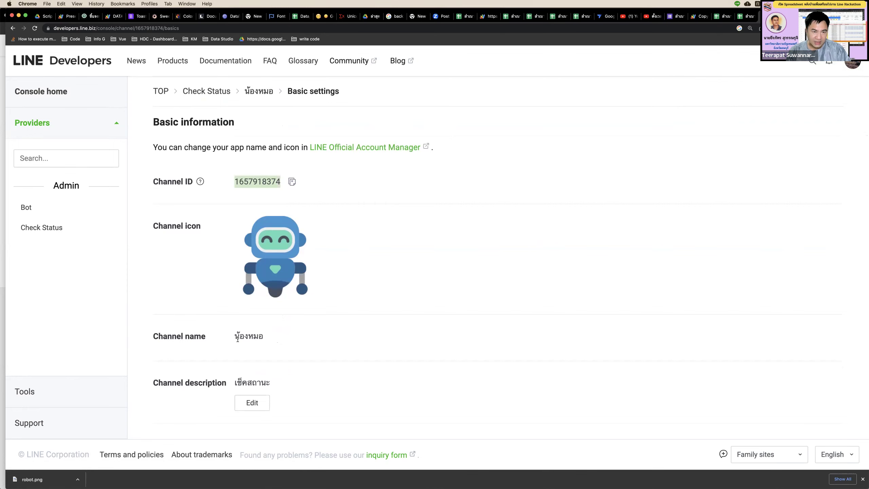
pyautogui.scroll(-4, 237, 339)
pyautogui.scroll(-2, 238, 341)
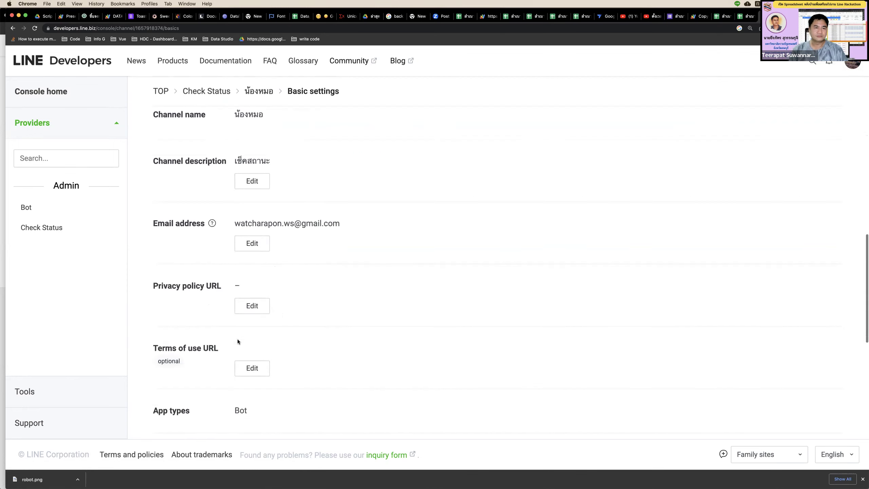
pyautogui.scroll(-1, 238, 341)
pyautogui.scroll(-4, 238, 341)
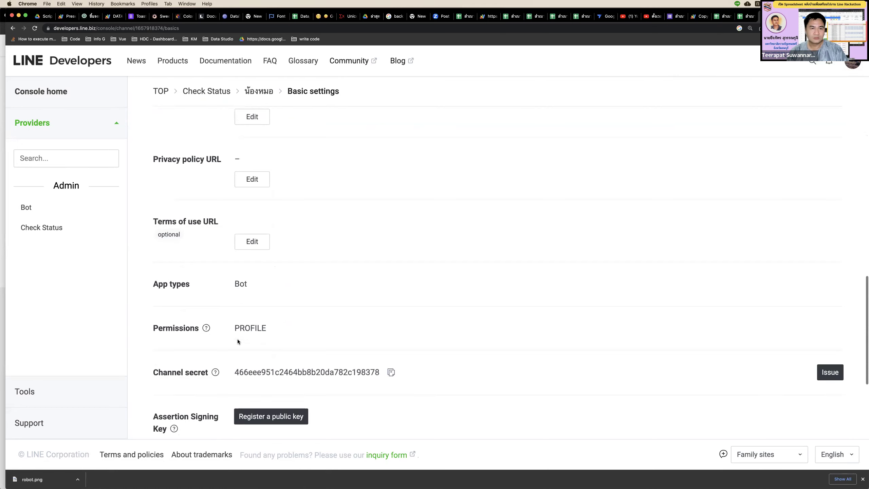
pyautogui.scroll(-3, 238, 340)
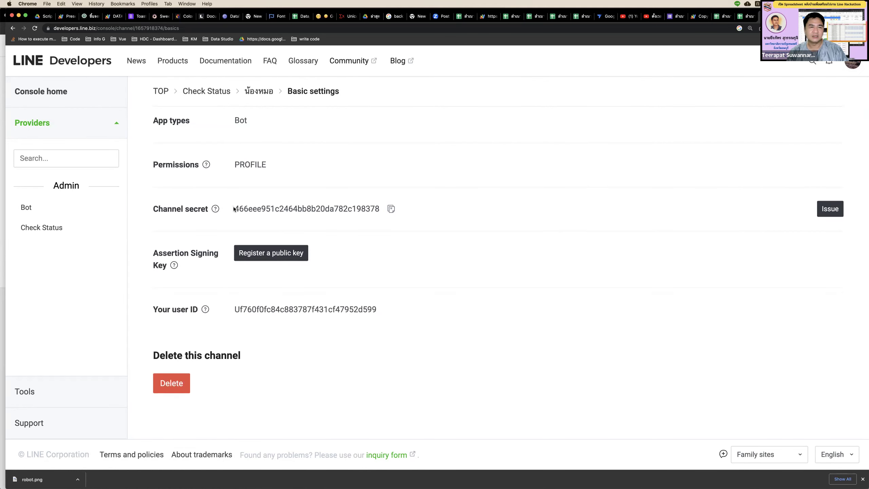
pyautogui.moveTo(234, 209); pyautogui.dragTo(379, 210)
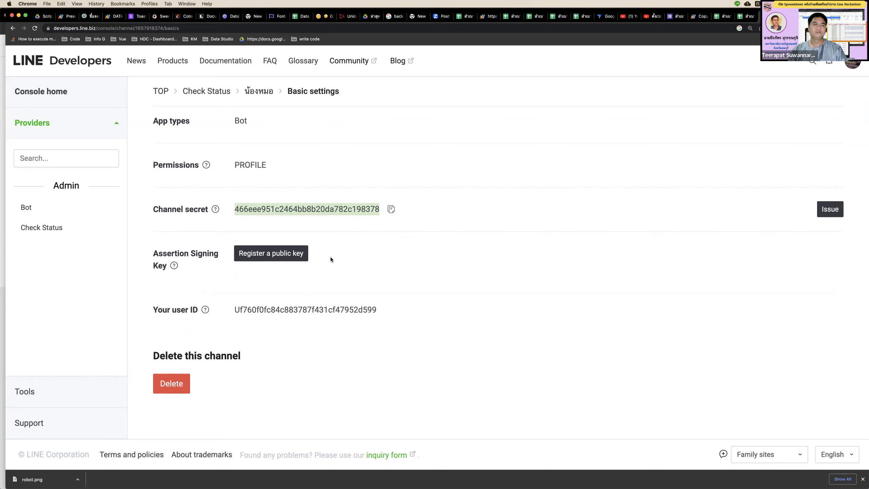
pyautogui.scroll(10, 330, 257)
pyautogui.scroll(2, 331, 258)
pyautogui.scroll(7, 330, 257)
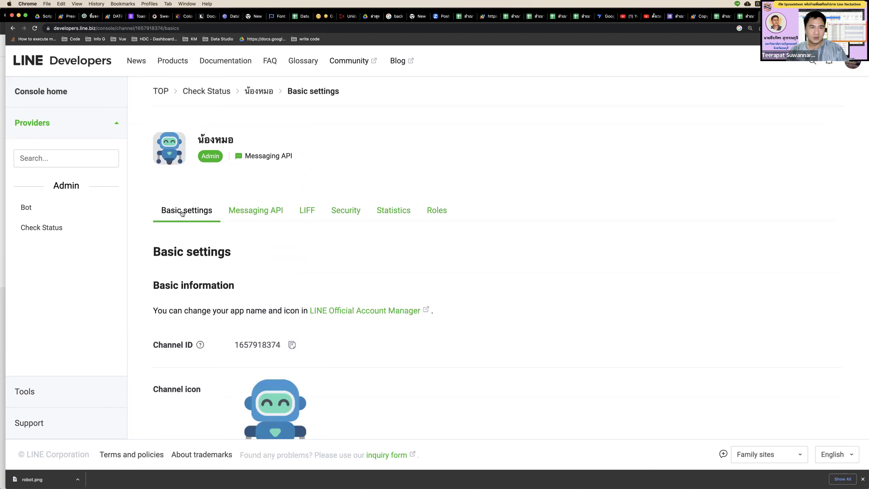
pyautogui.scroll(-3, 298, 263)
pyautogui.scroll(1, 297, 264)
# - Switch to the Messaging API tab, select the bot's basic ID, and scroll to Channel access token
pyautogui.scroll(2, 286, 183)
pyautogui.click(259, 211)
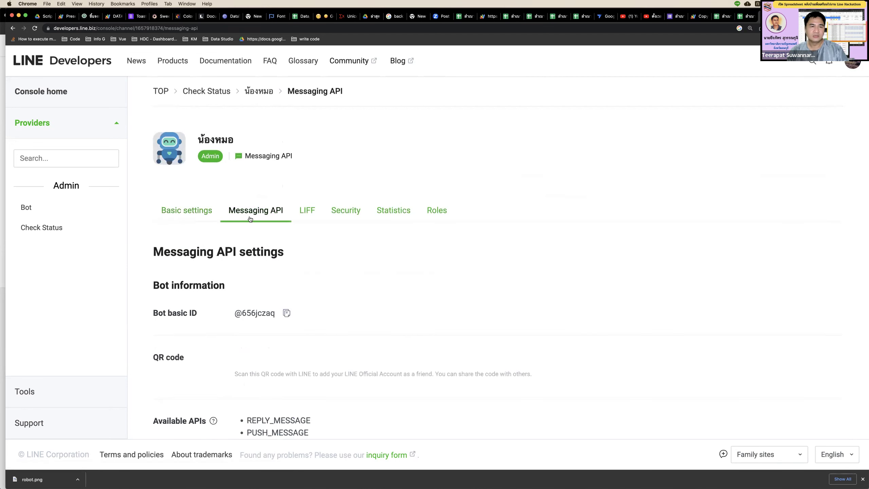
pyautogui.scroll(-3, 338, 283)
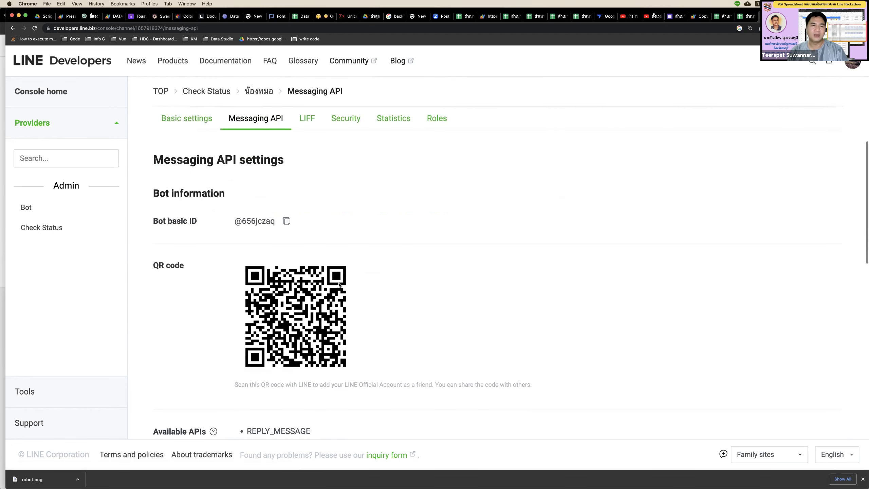
pyautogui.scroll(-1, 338, 284)
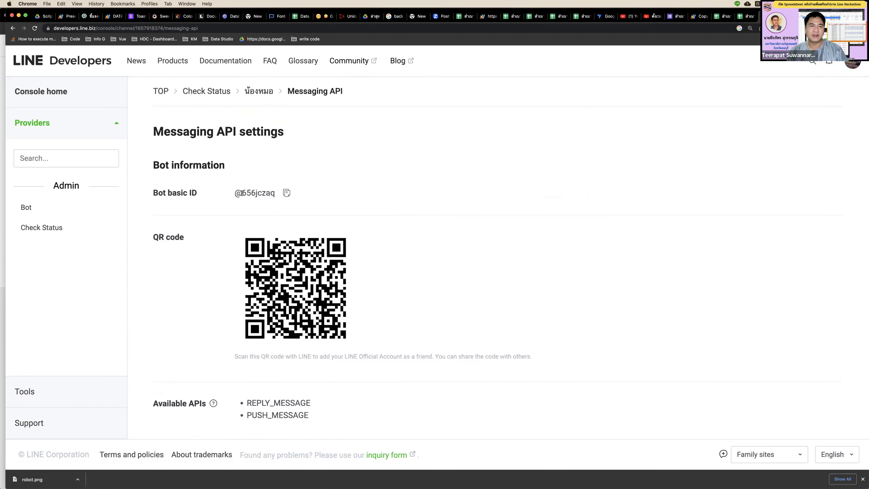
pyautogui.moveTo(241, 194); pyautogui.dragTo(276, 195)
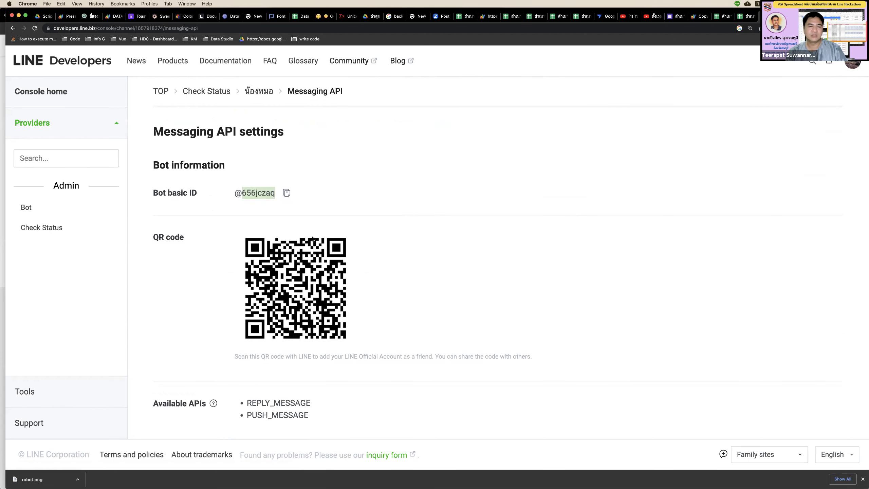
pyautogui.click(394, 252)
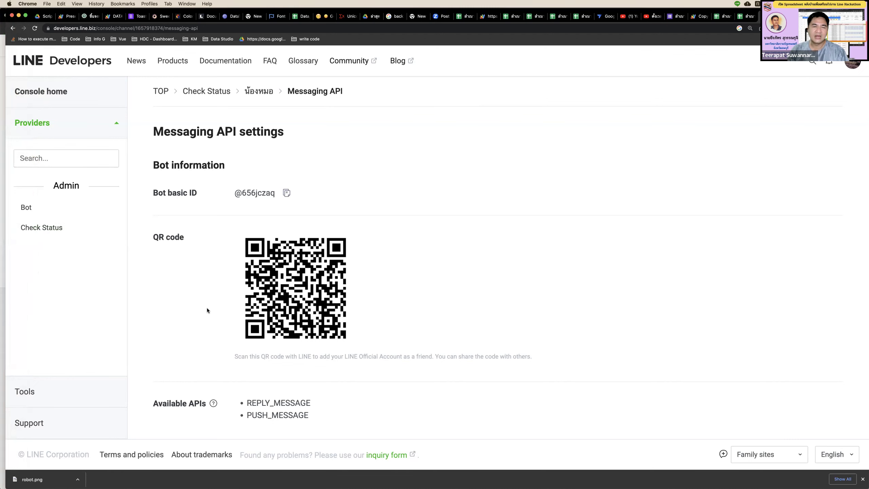
pyautogui.scroll(-4, 237, 307)
pyautogui.scroll(-6, 238, 308)
pyautogui.scroll(-3, 238, 308)
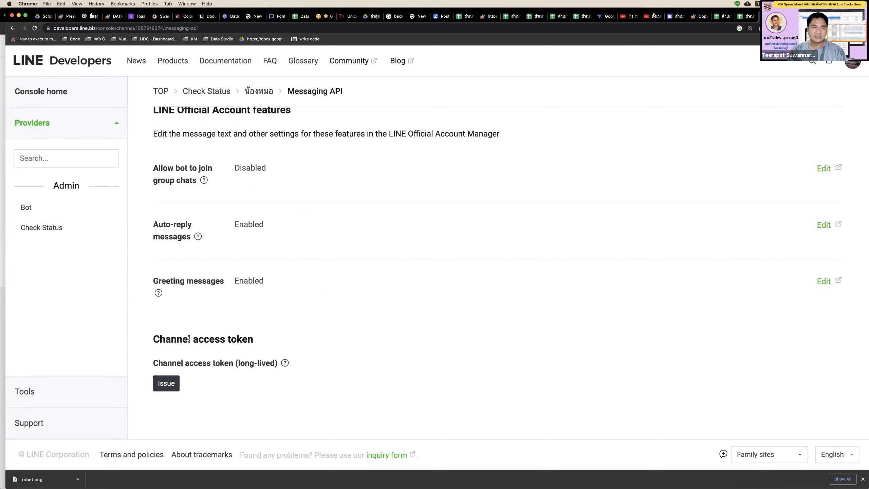
# - Issue the long-lived channel access token, then select and copy the new token
pyautogui.click(168, 385)
pyautogui.scroll(-1, 383, 365)
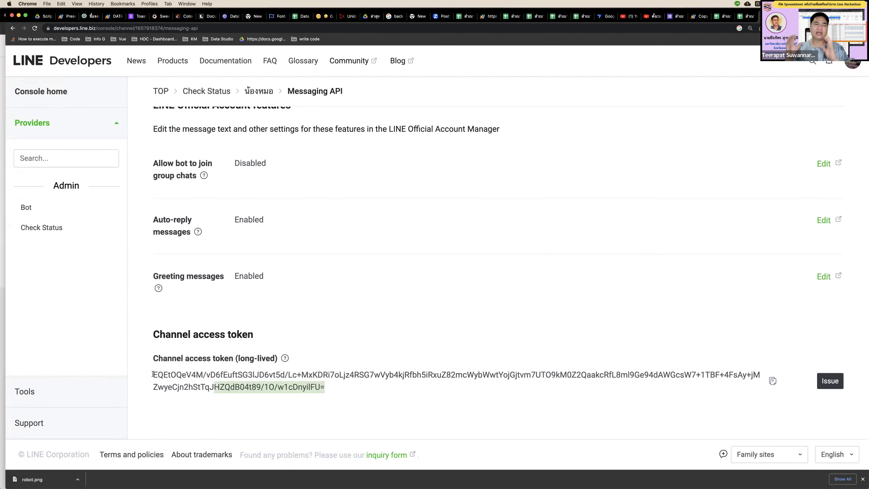
pyautogui.moveTo(327, 387); pyautogui.dragTo(154, 374)
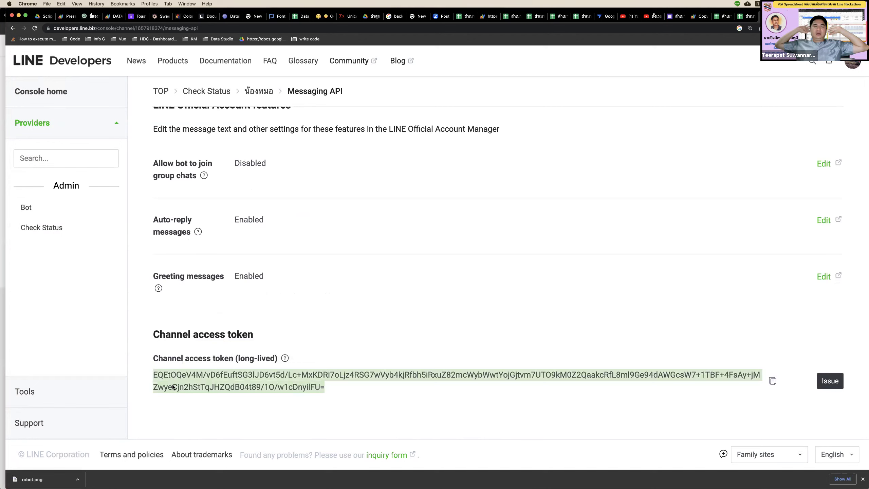
pyautogui.click(772, 381)
pyautogui.click(772, 381)
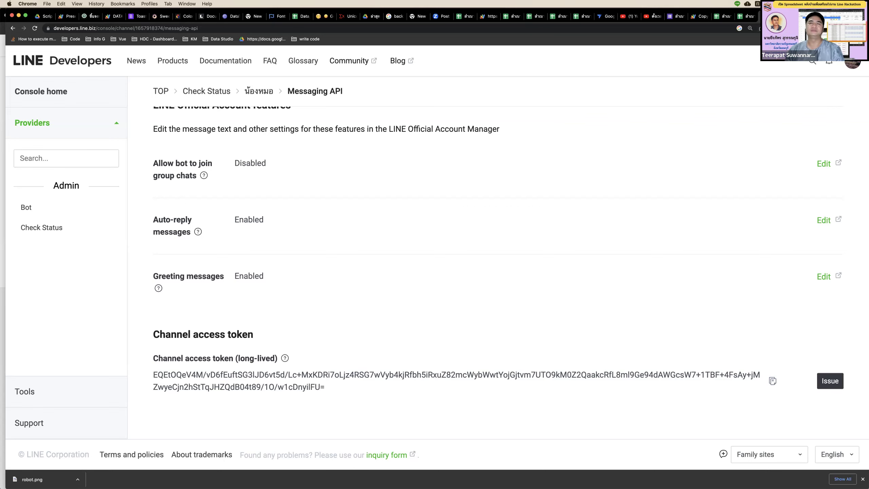
# - In a new tab, search Google for 'dialogflow' and reach the Dialogflow ES documentation
pyautogui.press('super+t')
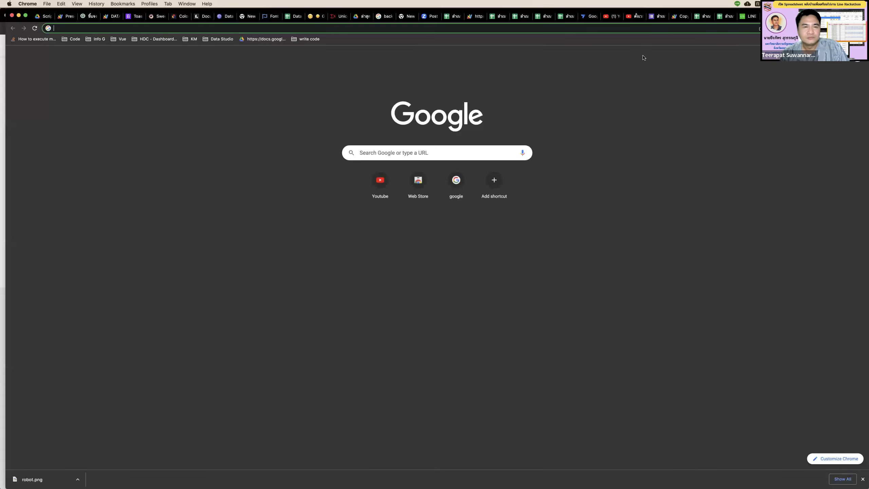
pyautogui.write('di')
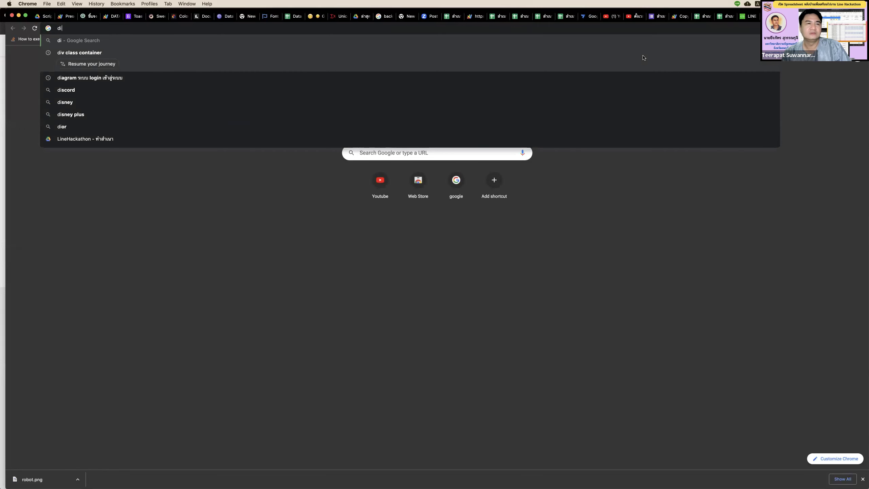
pyautogui.write('a')
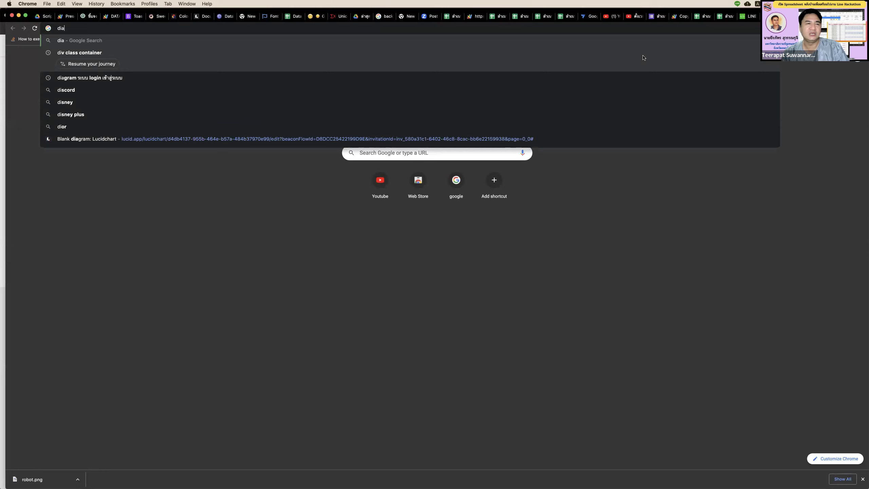
pyautogui.write('l')
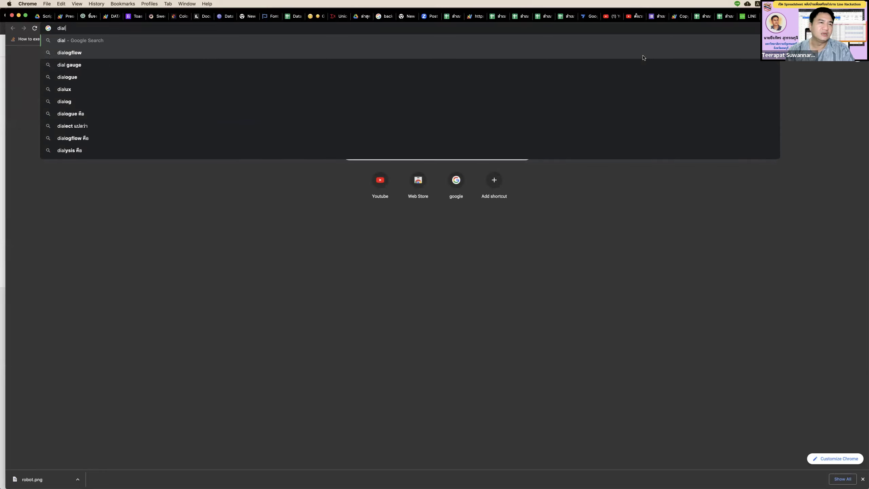
pyautogui.press('Down')
pyautogui.press('Return')
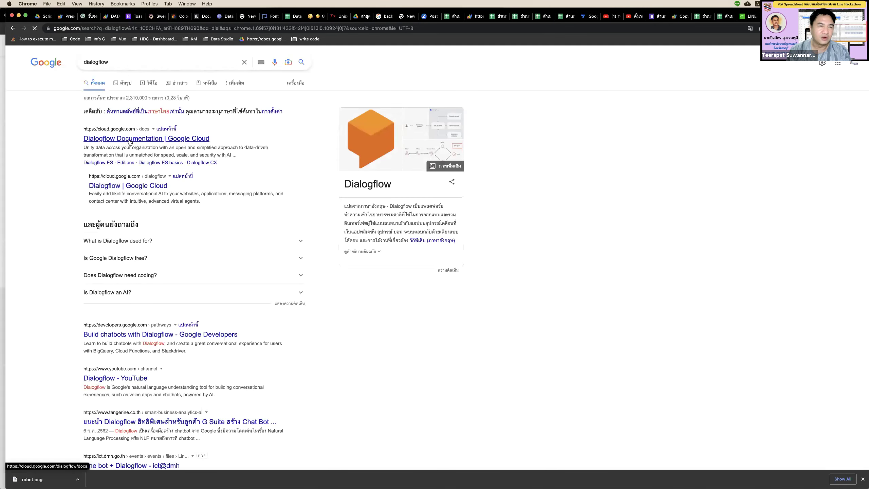
pyautogui.click(130, 139)
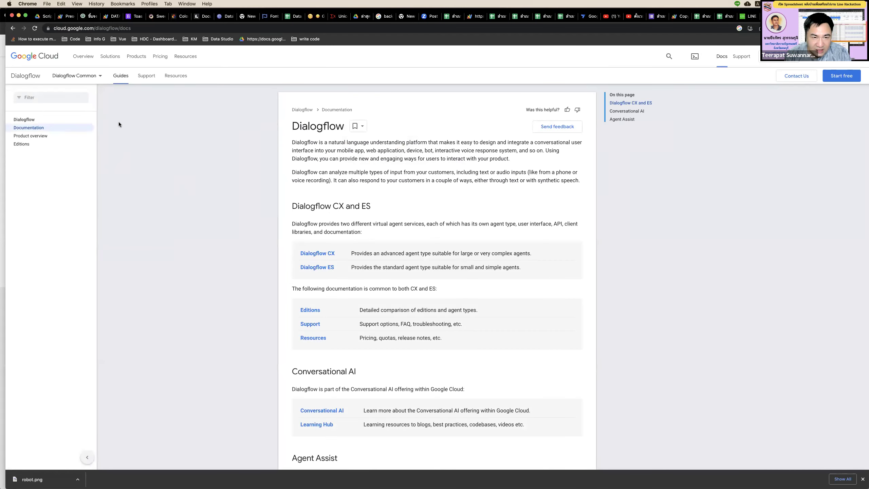
pyautogui.scroll(-1, 262, 219)
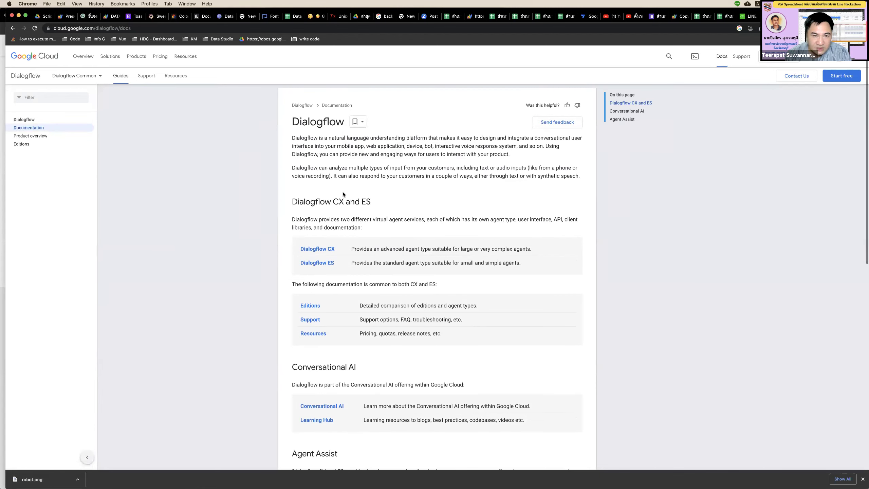
pyautogui.click(318, 263)
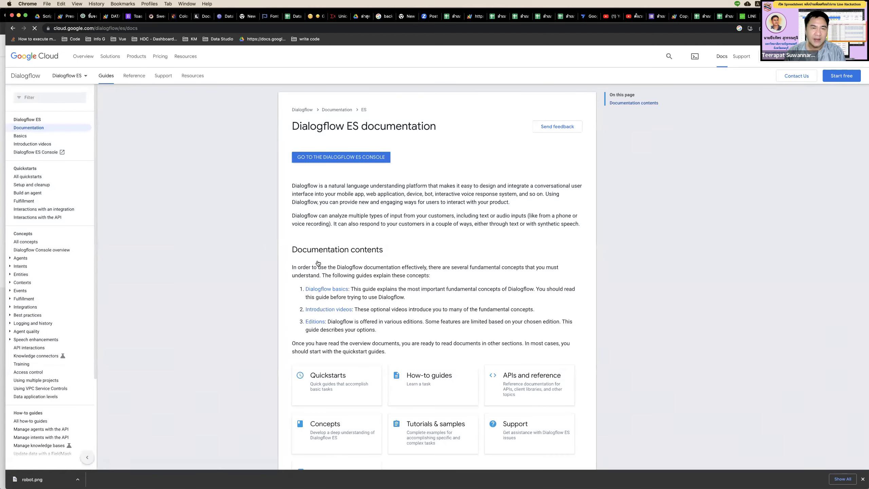
# - Enter the Dialogflow ES console, sign in with a Google account, accept the terms, and begin a new agent
pyautogui.click(361, 159)
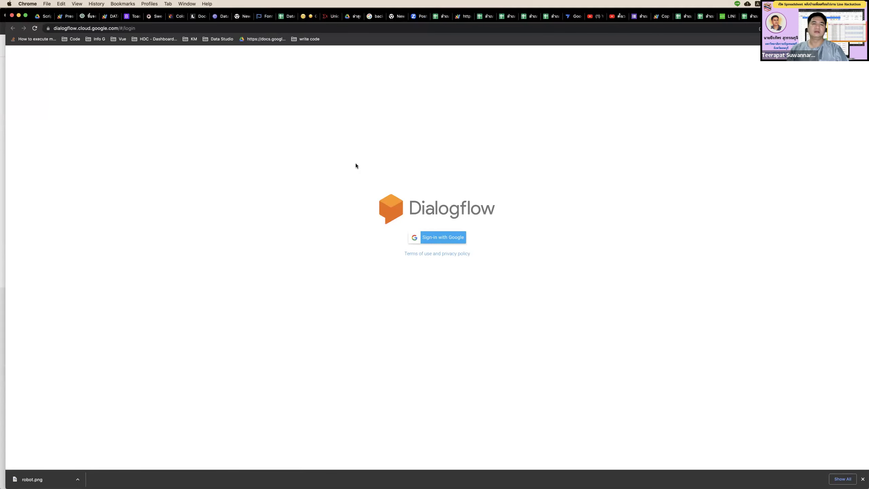
pyautogui.click(437, 240)
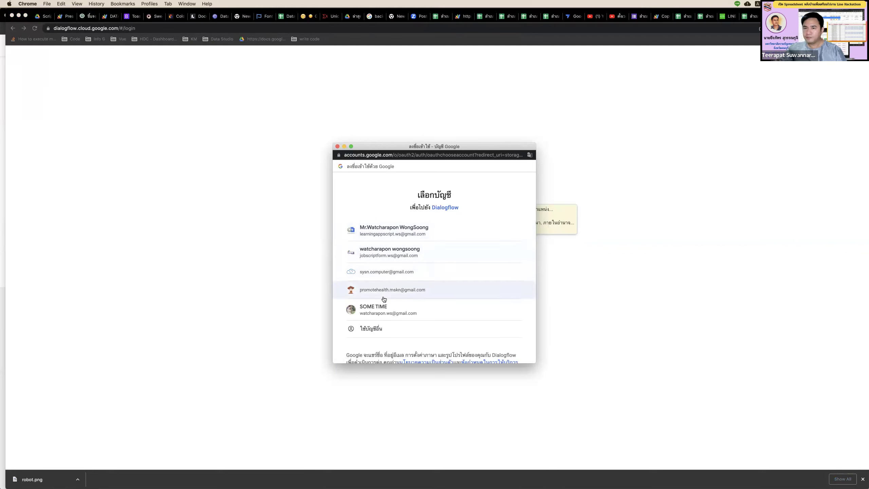
pyautogui.click(380, 253)
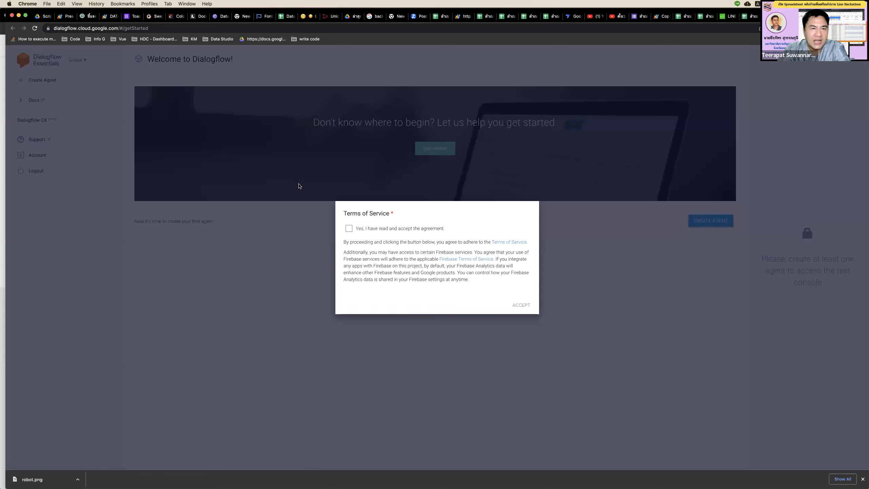
pyautogui.click(355, 229)
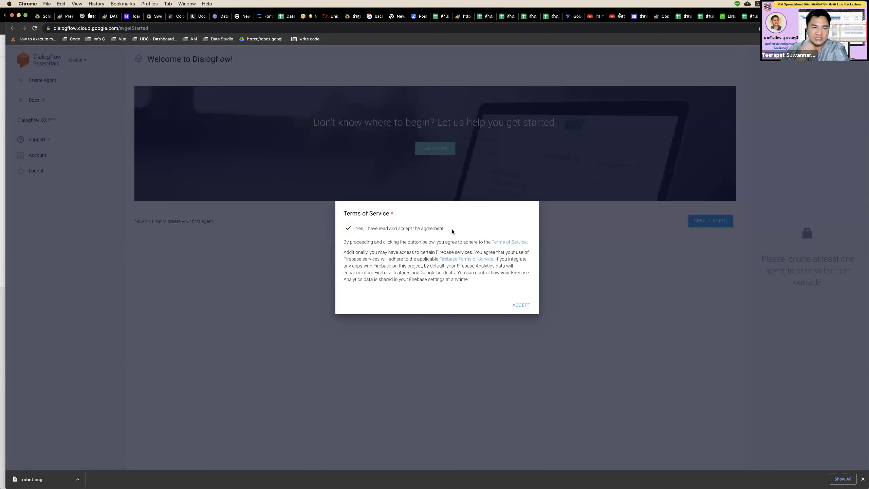
pyautogui.click(521, 305)
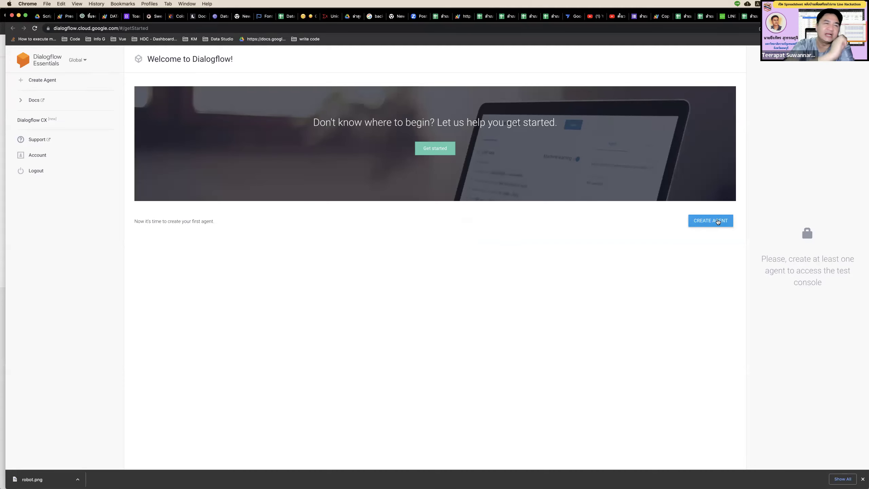
pyautogui.click(718, 221)
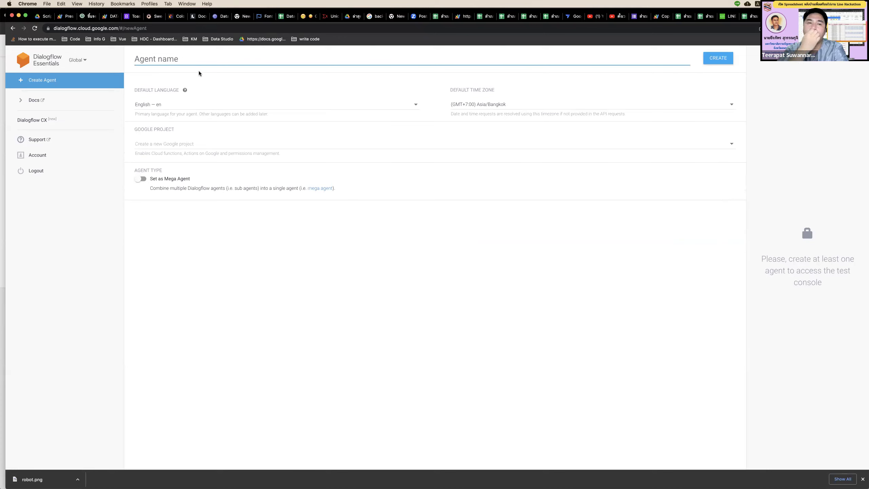
# - Name the agent CheckStatus, replacing the initial Thai name and removing the space
pyautogui.write('น้องหมอ')
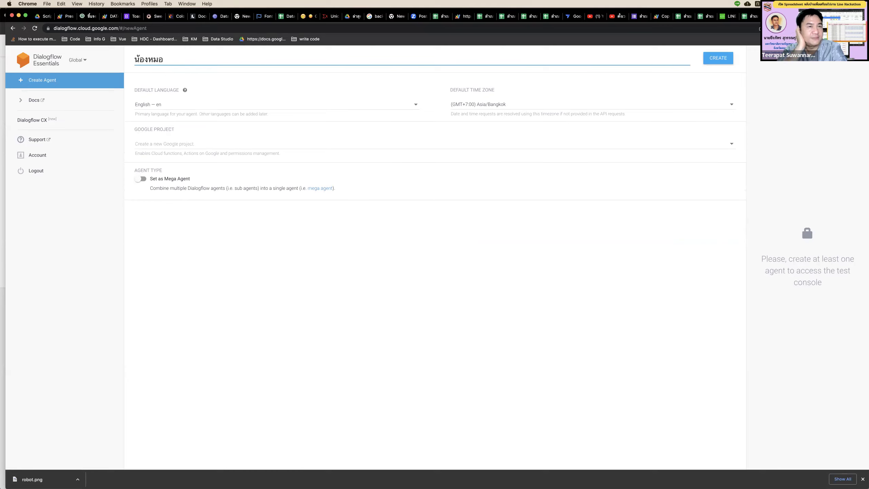
pyautogui.press('BackSpace')
pyautogui.press('BackSpace')
pyautogui.press('BackSpace')
pyautogui.press('BackSpace')
pyautogui.press('BackSpace')
pyautogui.press('BackSpace')
pyautogui.press('BackSpace')
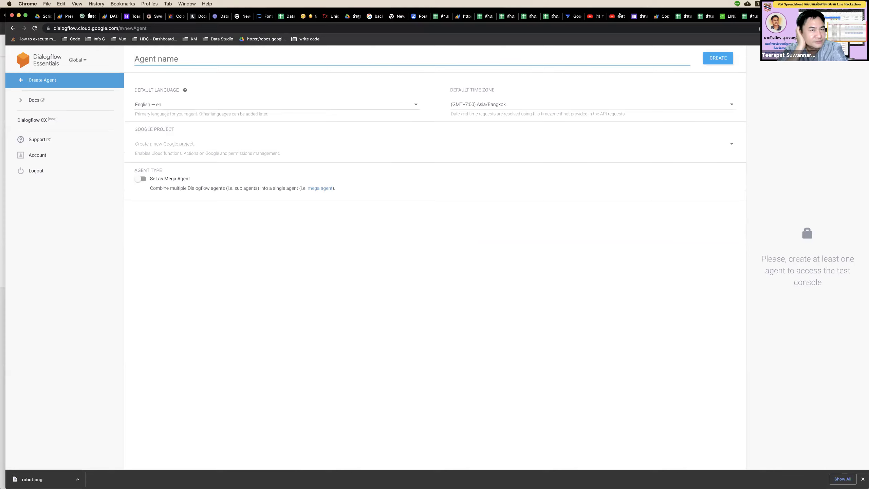
pyautogui.write('Check Status')
pyautogui.click(232, 233)
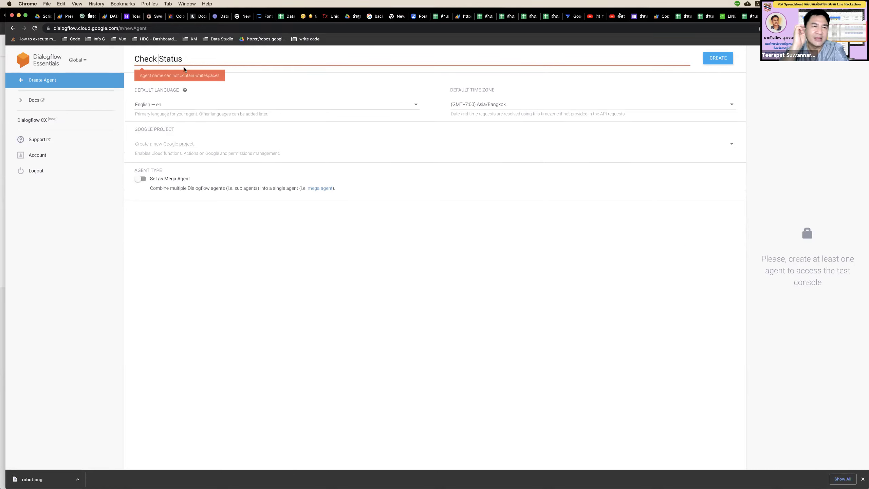
pyautogui.press('BackSpace')
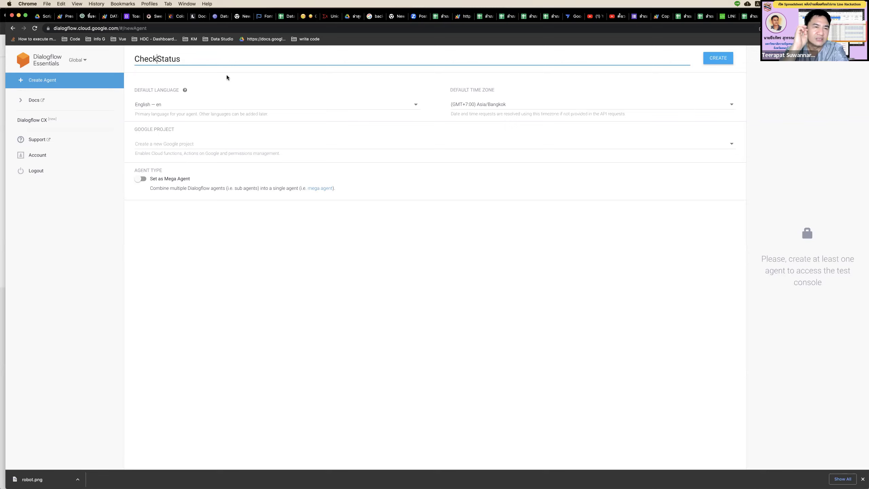
# - Set the default language to Thai — th and create the agent
pyautogui.click(162, 108)
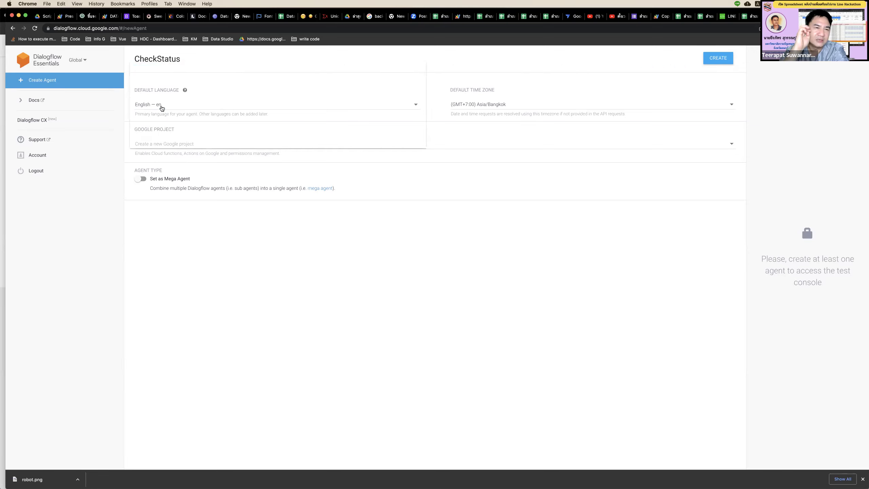
pyautogui.scroll(-3, 162, 108)
pyautogui.scroll(-2, 162, 109)
pyautogui.scroll(-2, 162, 108)
pyautogui.scroll(-2, 162, 109)
pyautogui.scroll(-3, 162, 108)
pyautogui.scroll(-3, 162, 108)
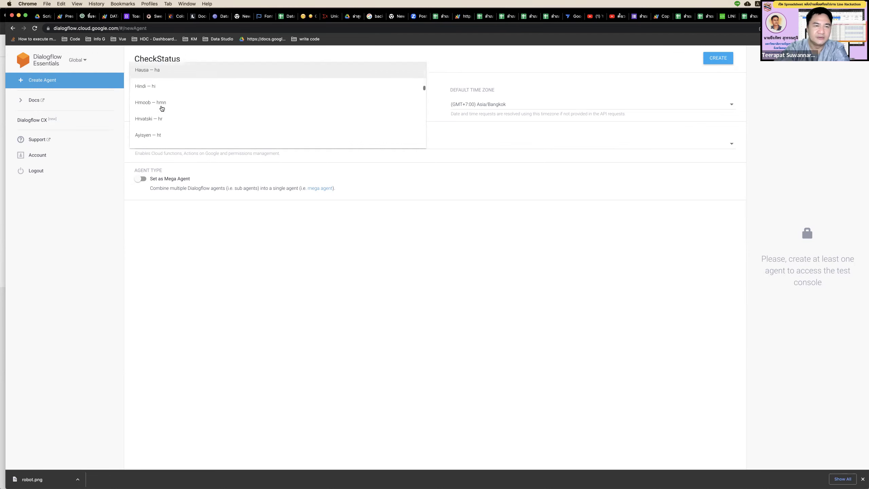
pyautogui.scroll(-3, 162, 109)
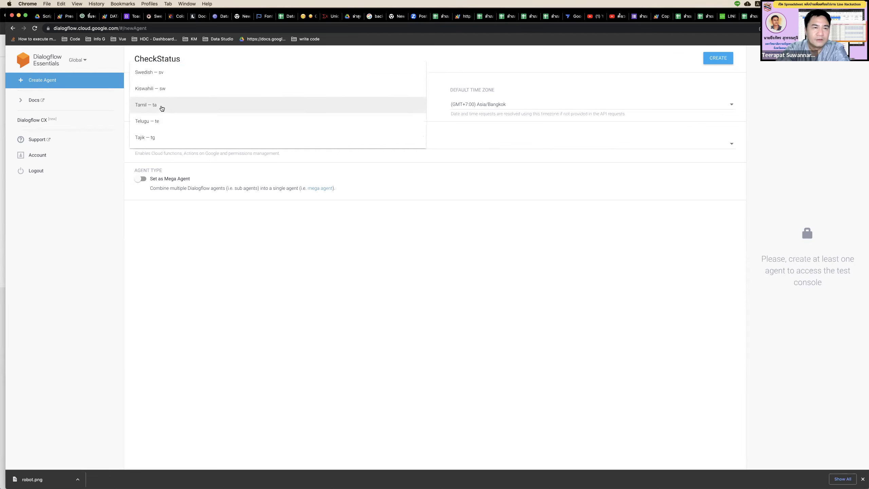
pyautogui.scroll(-1, 162, 108)
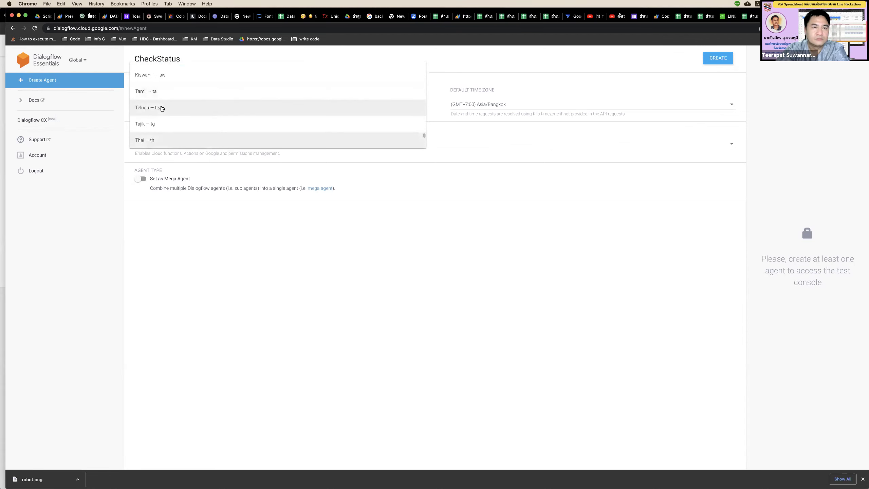
pyautogui.click(162, 141)
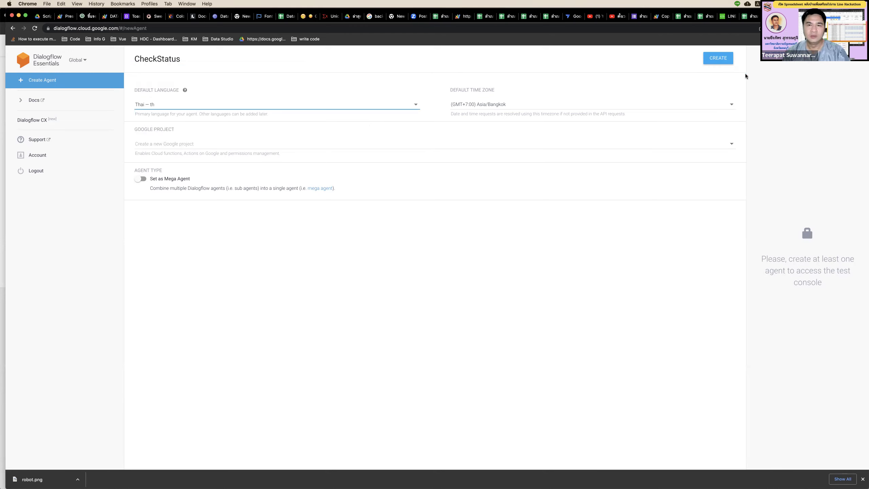
pyautogui.click(719, 58)
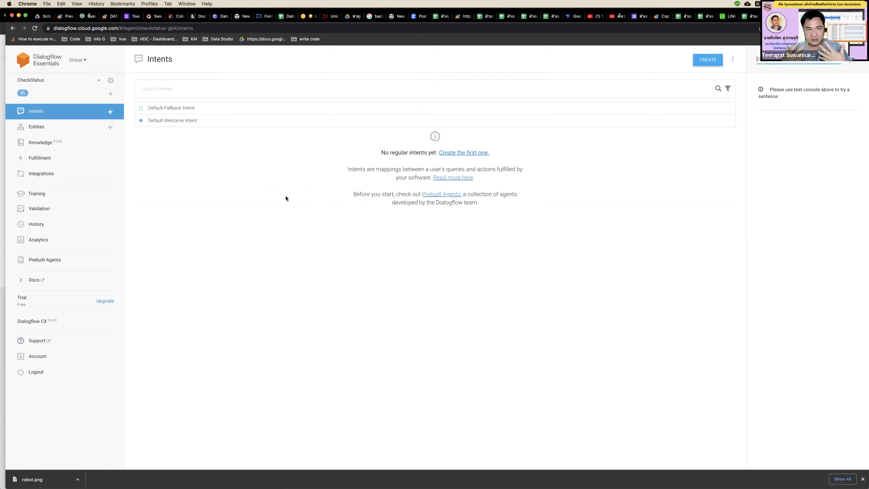
# - From the CheckStatus Intents page, start a new intent with CREATE INTENT
pyautogui.moveTo(179, 58); pyautogui.dragTo(141, 58)
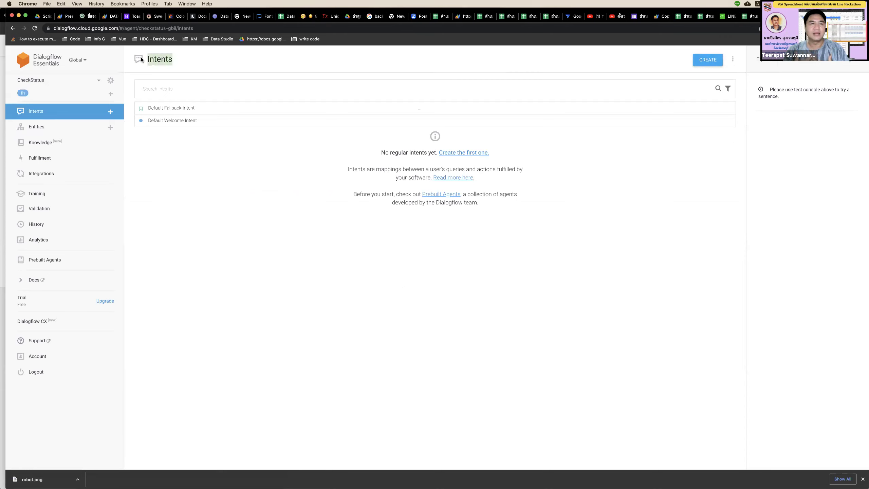
pyautogui.click(166, 89)
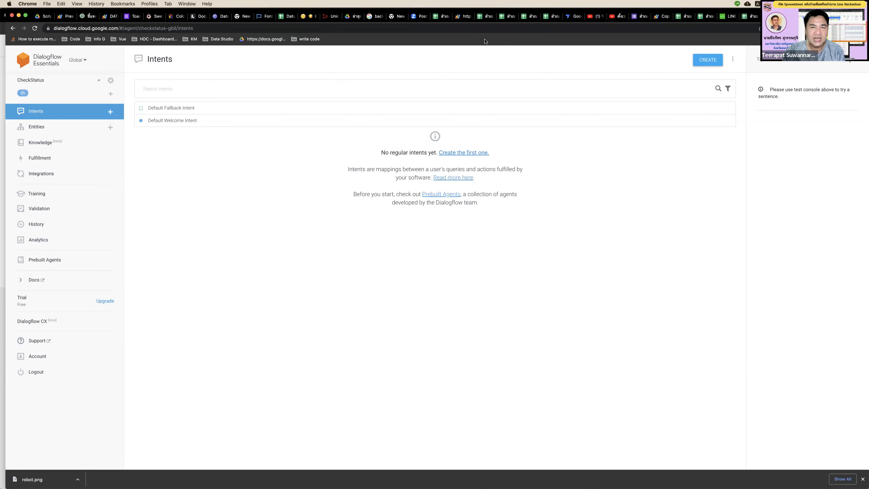
pyautogui.doubleClick(707, 60)
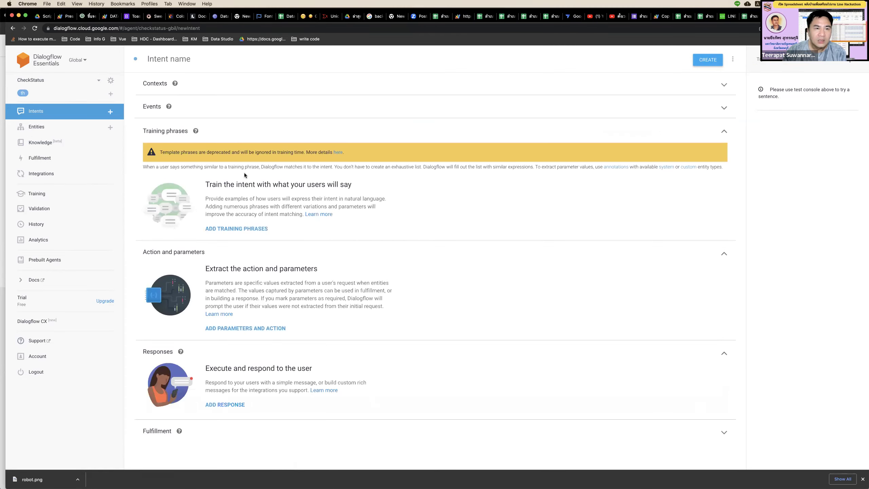
# - Dismiss the intent name autofill suggestions and collapse the Training phrases section
pyautogui.click(174, 61)
pyautogui.click(139, 71)
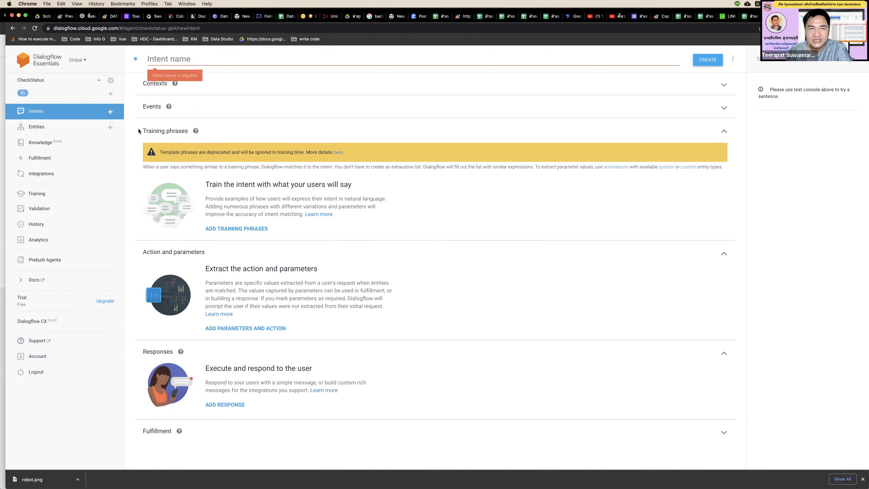
pyautogui.moveTo(140, 132); pyautogui.dragTo(190, 131)
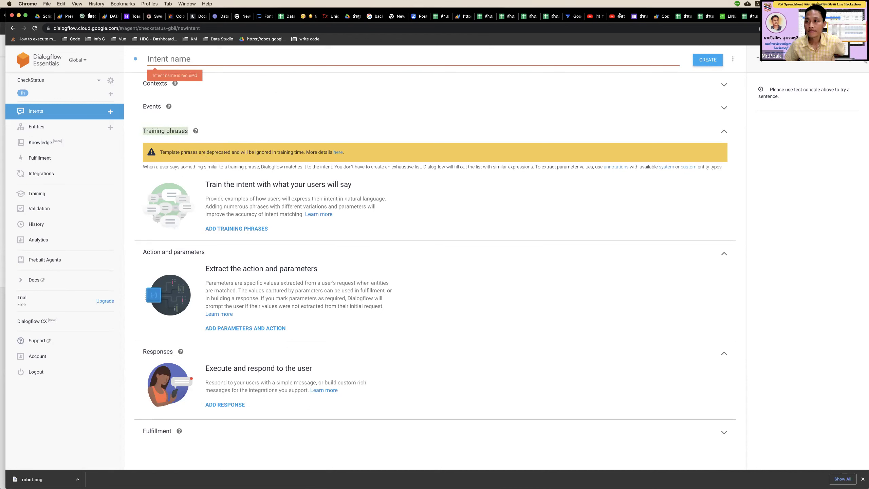
pyautogui.click(725, 132)
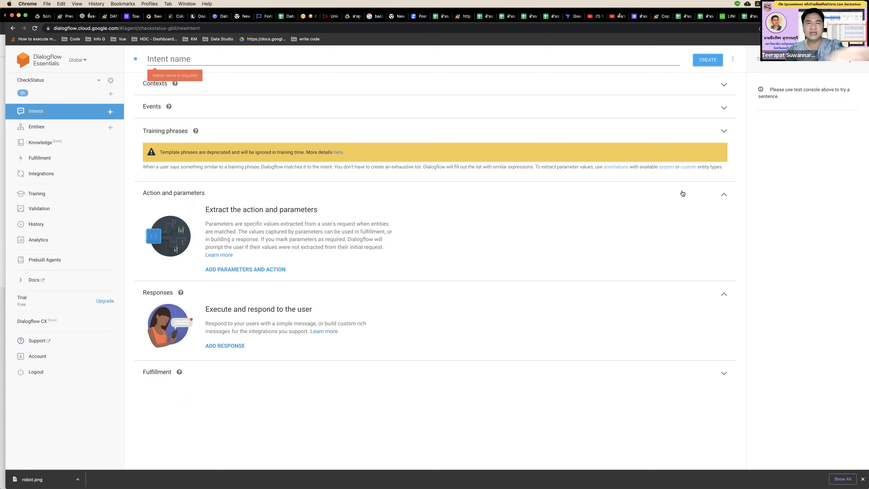
# - Enter น้องหมอ as the intent name and save the intent
pyautogui.click(194, 60)
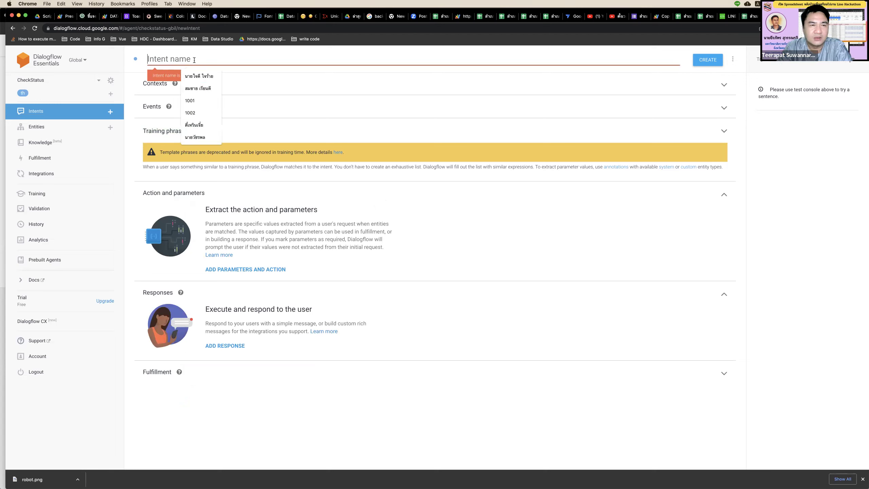
pyautogui.write('a')
pyautogui.press('BackSpace')
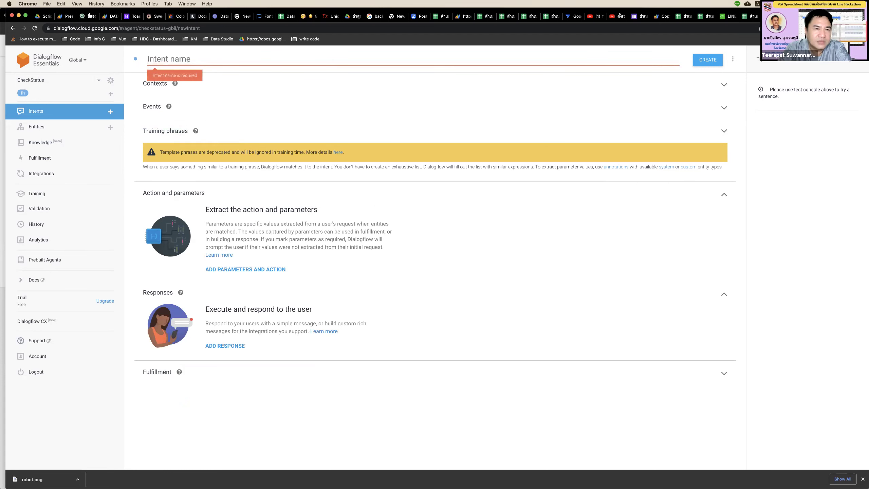
pyautogui.write('หน')
pyautogui.press('BackSpace')
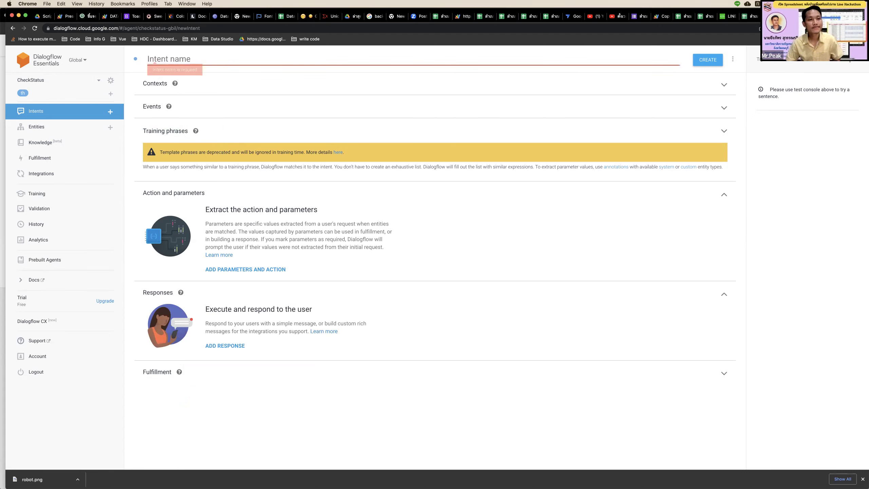
pyautogui.write('น้องหมอ')
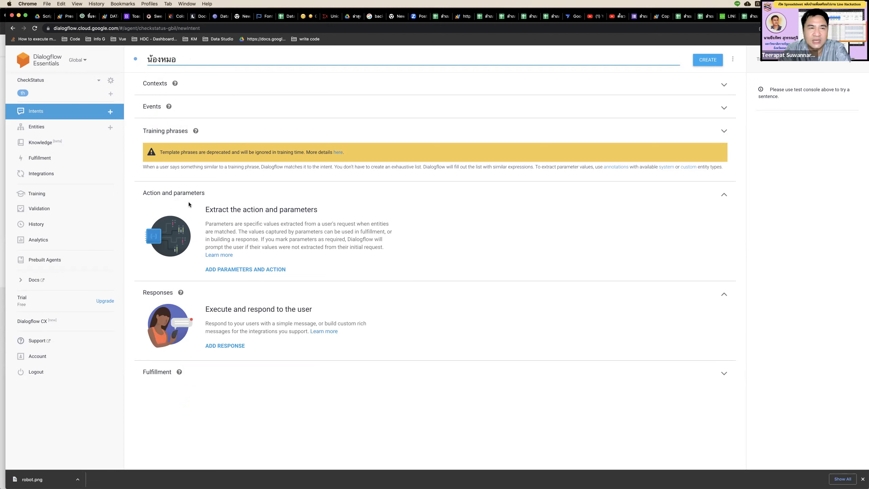
pyautogui.click(711, 62)
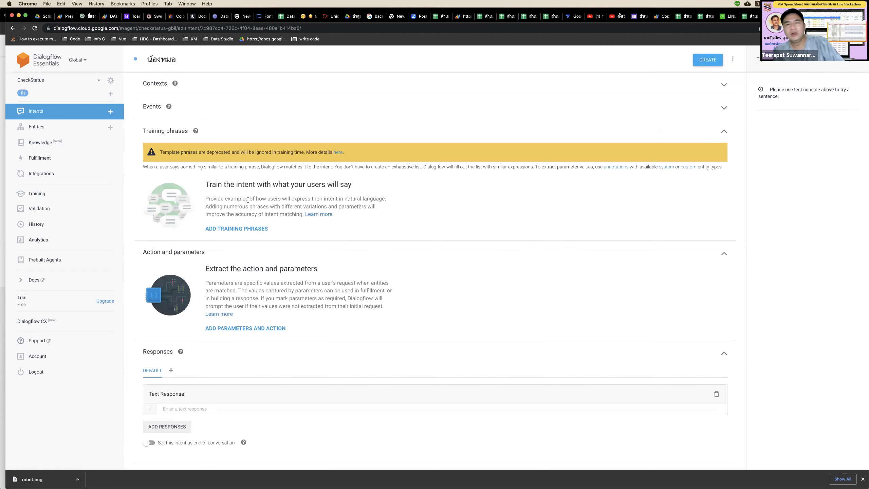
# - Collapse and re-expand the Training phrases and Contexts sections of the น้องหมอ intent
pyautogui.scroll(-1, 248, 203)
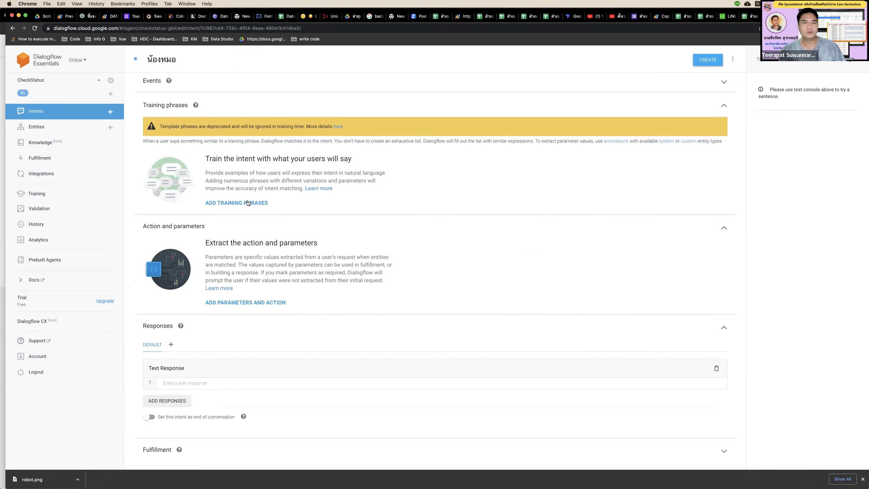
pyautogui.moveTo(236, 228)
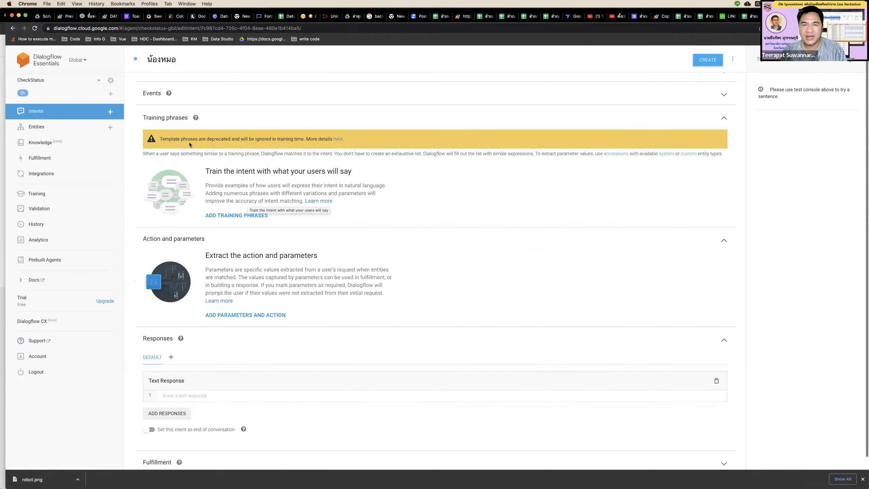
pyautogui.scroll(1, 189, 149)
pyautogui.click(724, 133)
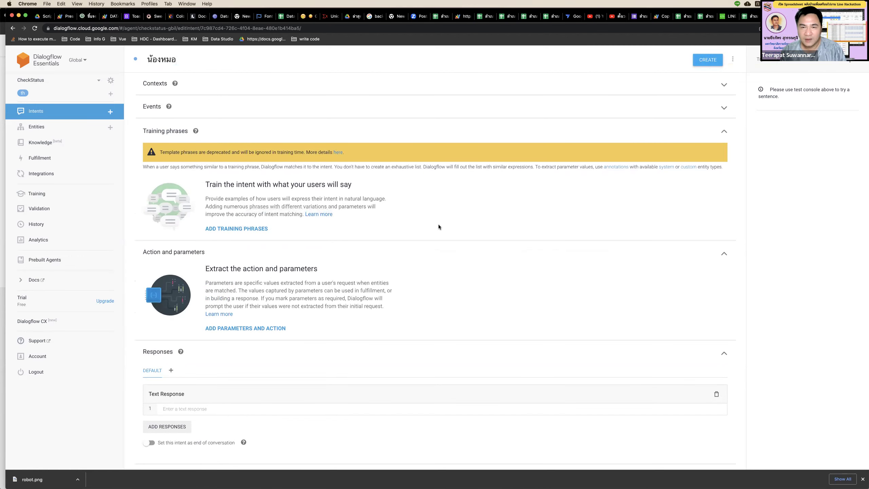
pyautogui.click(725, 133)
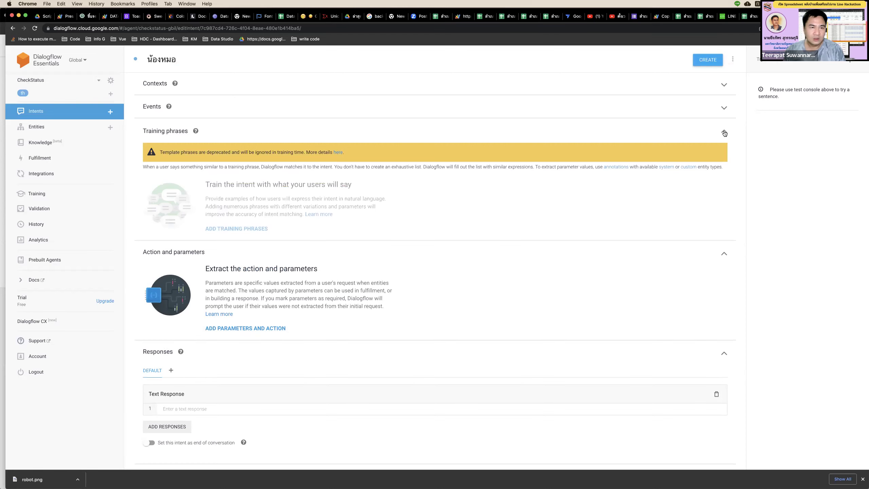
pyautogui.click(724, 133)
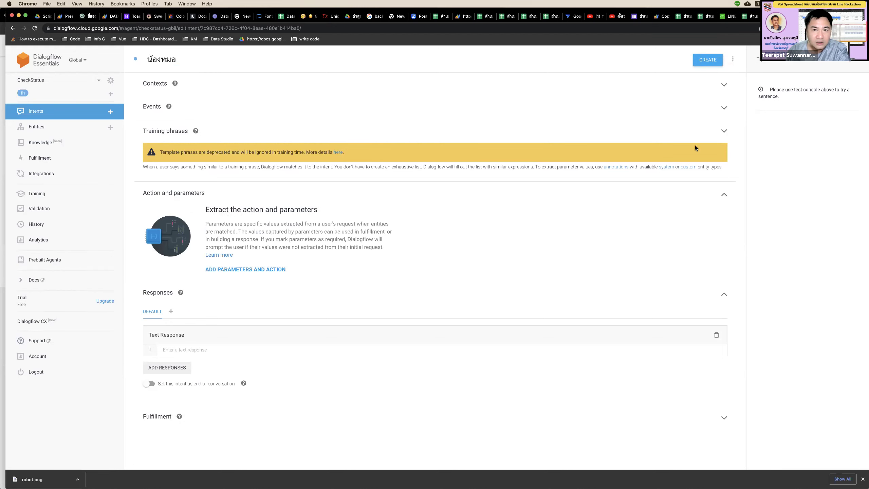
pyautogui.click(724, 86)
pyautogui.click(724, 85)
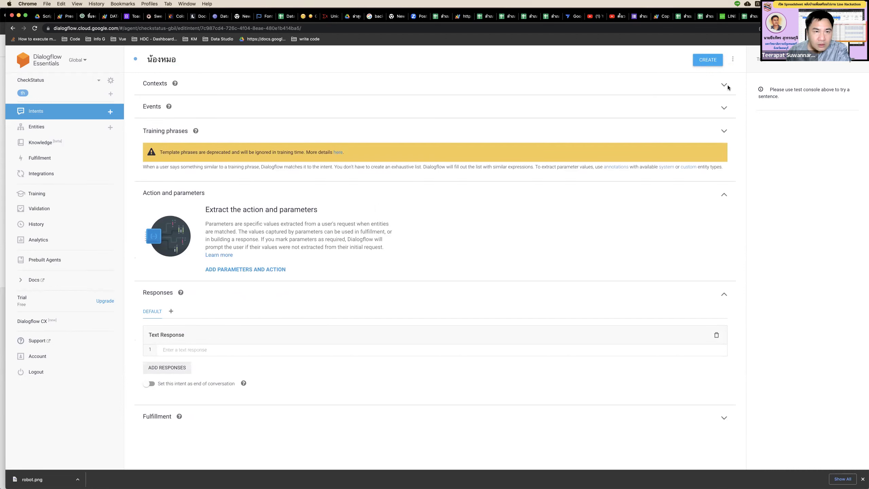
pyautogui.click(724, 133)
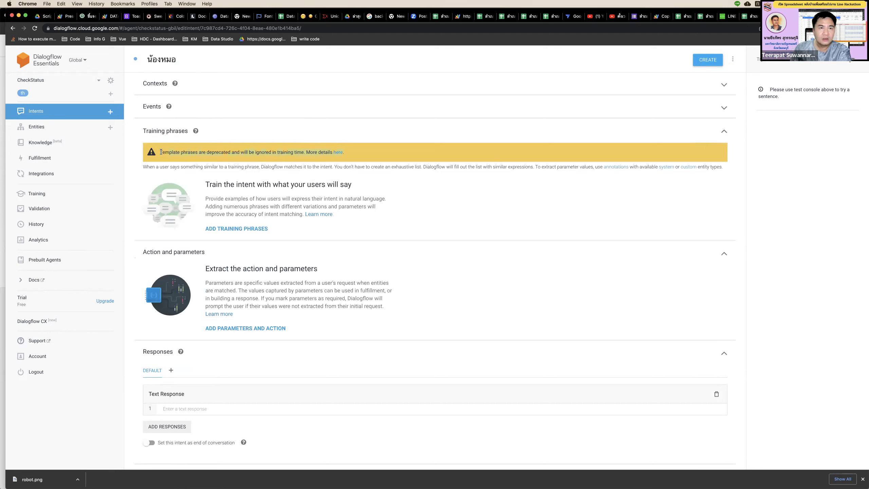
# - Zoom the Chrome page in two steps, then close the browser menu
pyautogui.click(863, 28)
pyautogui.click(837, 102)
pyautogui.click(838, 102)
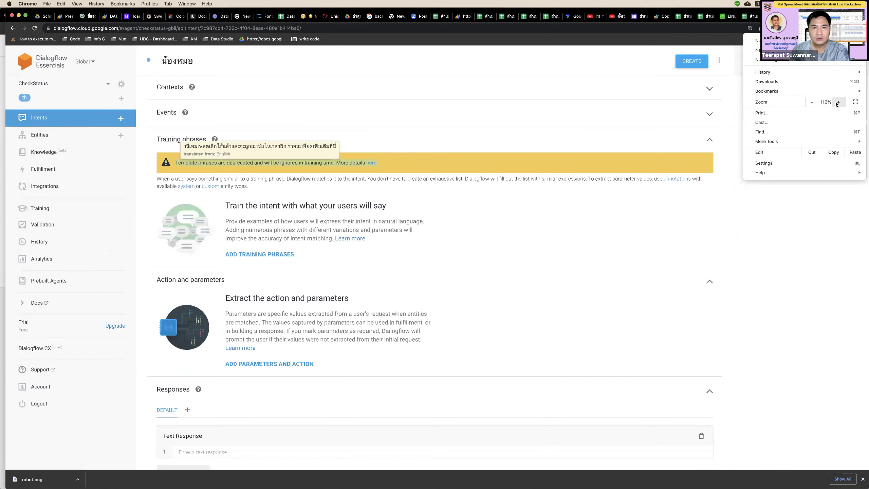
pyautogui.click(838, 102)
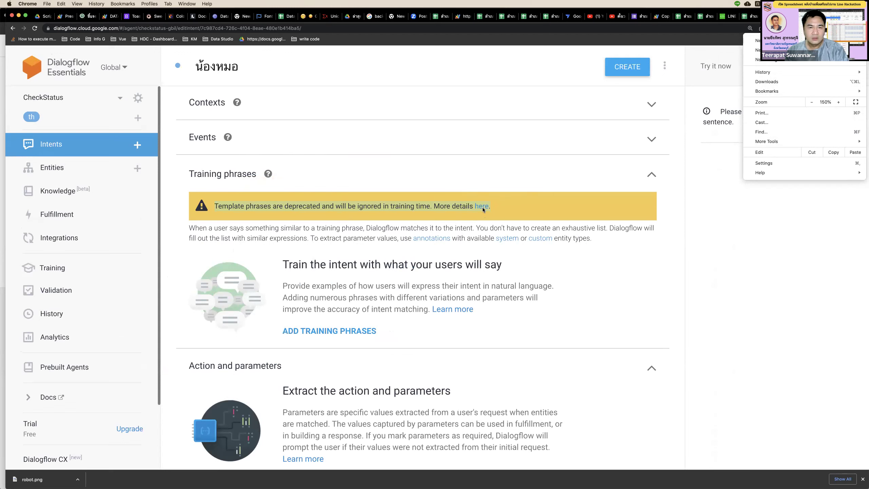
pyautogui.click(614, 275)
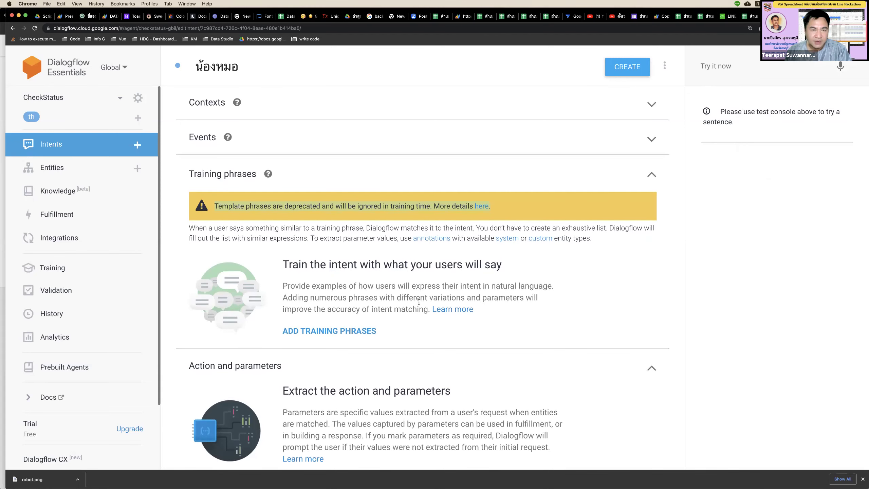
# - Enter 'เมนู' and 'menu' as user expressions under Training phrases
pyautogui.click(326, 331)
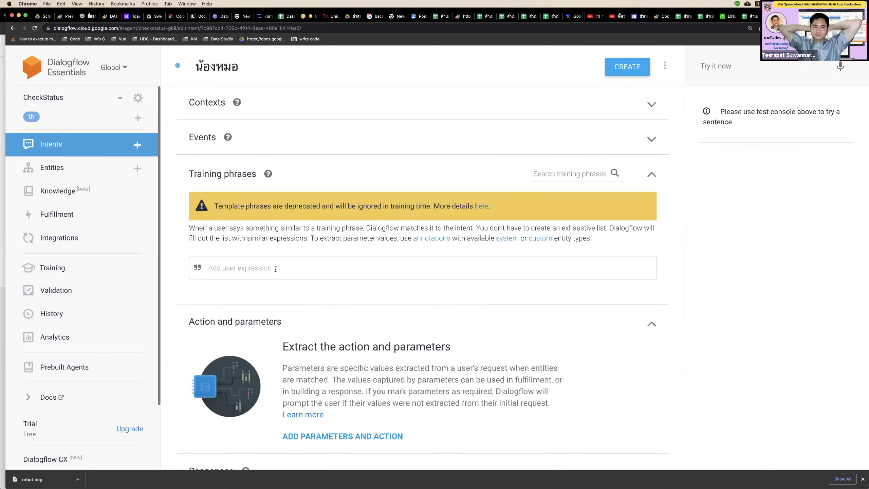
pyautogui.write('เมนู')
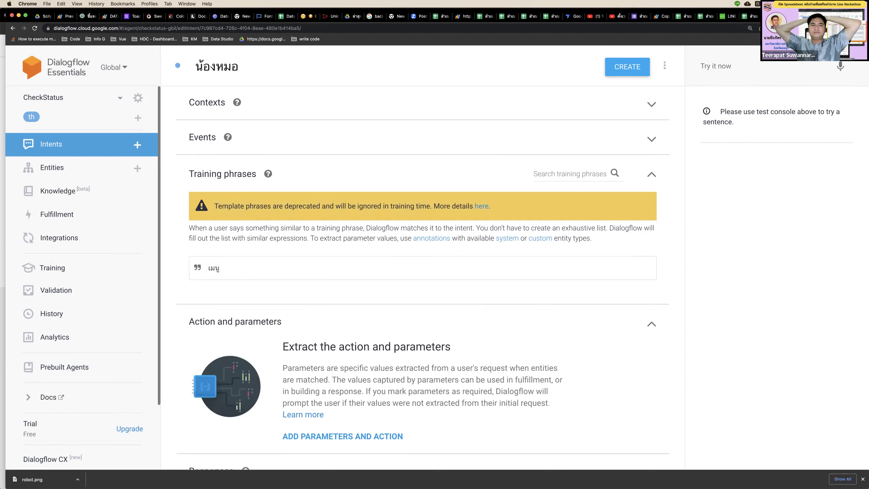
pyautogui.press('Return')
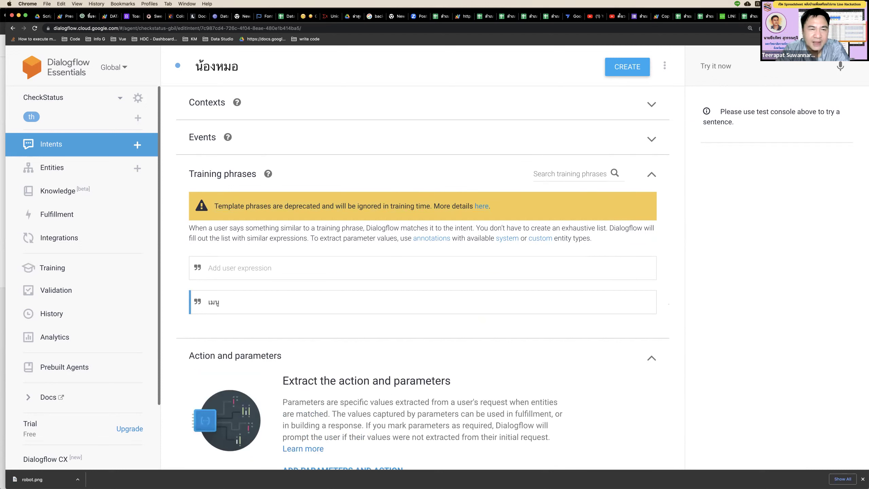
pyautogui.write('menu')
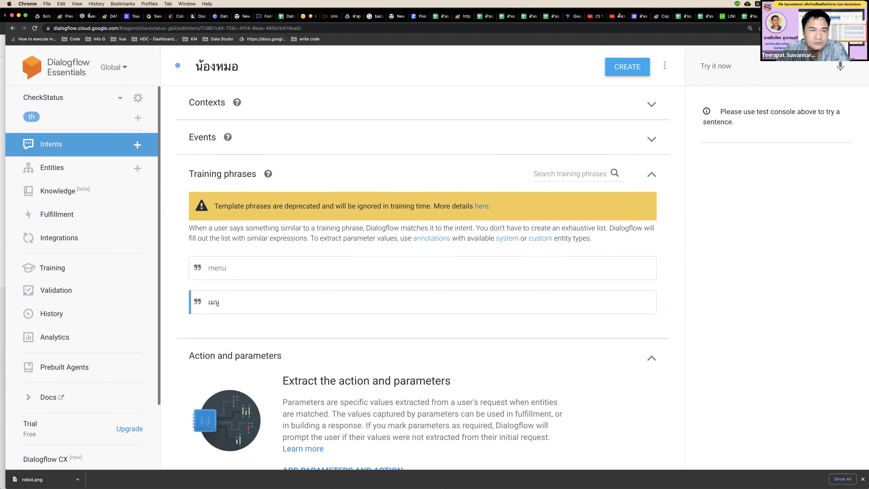
pyautogui.press('Return')
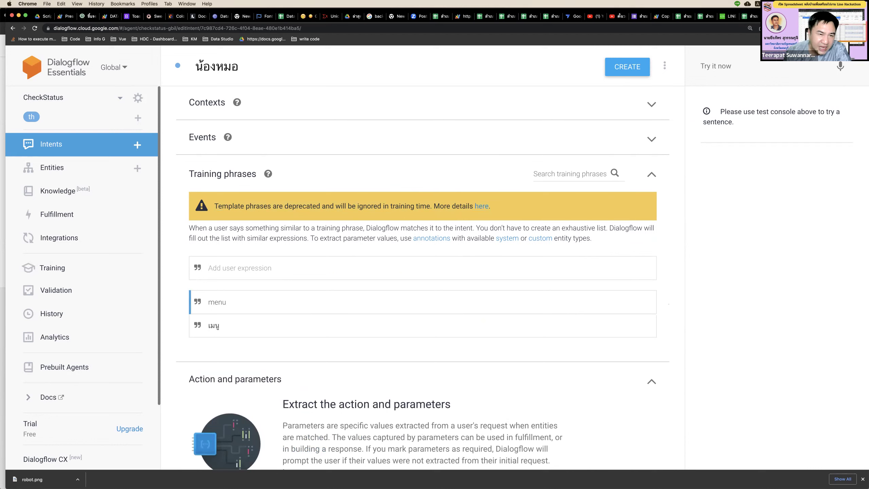
pyautogui.moveTo(227, 326)
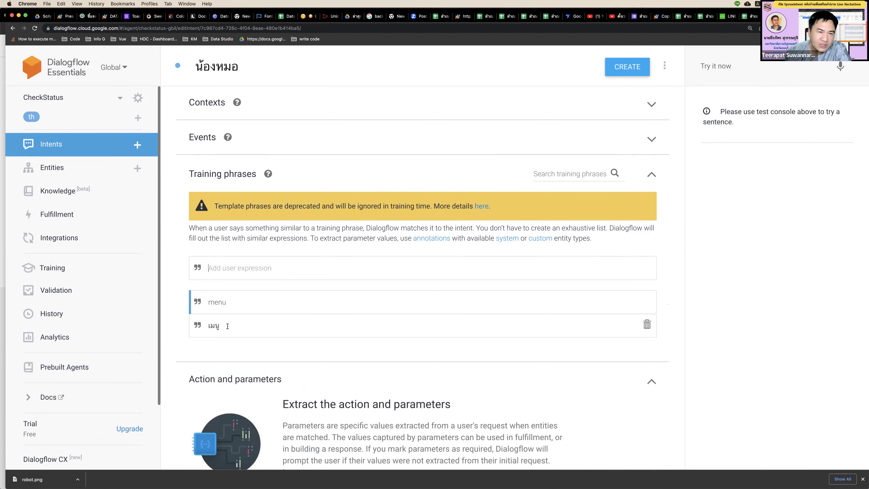
pyautogui.doubleClick(212, 325)
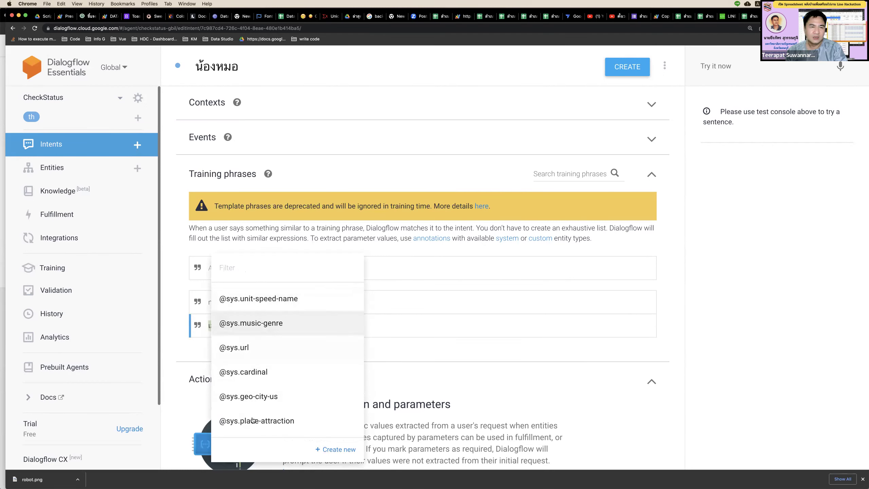
pyautogui.scroll(-1, 257, 409)
pyautogui.scroll(-1, 258, 409)
pyautogui.scroll(-3, 257, 409)
pyautogui.scroll(-1, 258, 409)
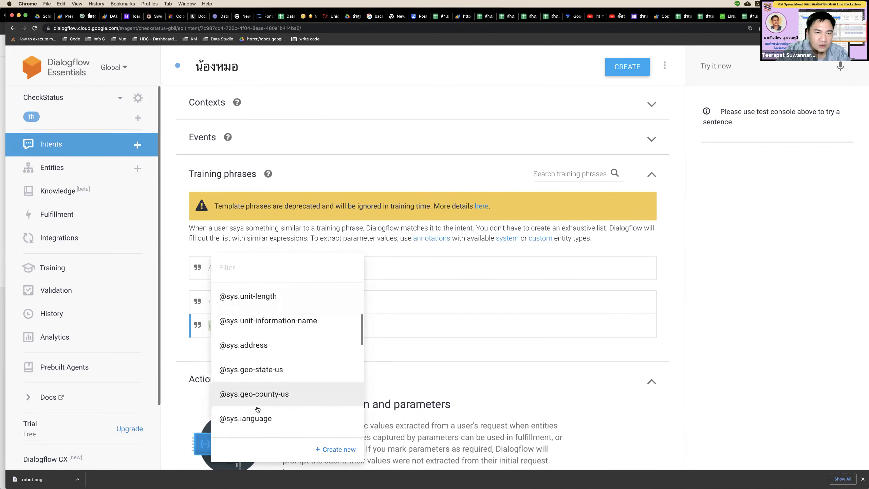
pyautogui.scroll(-1, 258, 409)
pyautogui.scroll(-1, 258, 409)
pyautogui.scroll(-1, 258, 410)
pyautogui.scroll(-2, 258, 409)
pyautogui.scroll(-2, 257, 409)
pyautogui.scroll(-1, 258, 409)
pyautogui.scroll(-1, 258, 409)
pyautogui.scroll(-2, 257, 409)
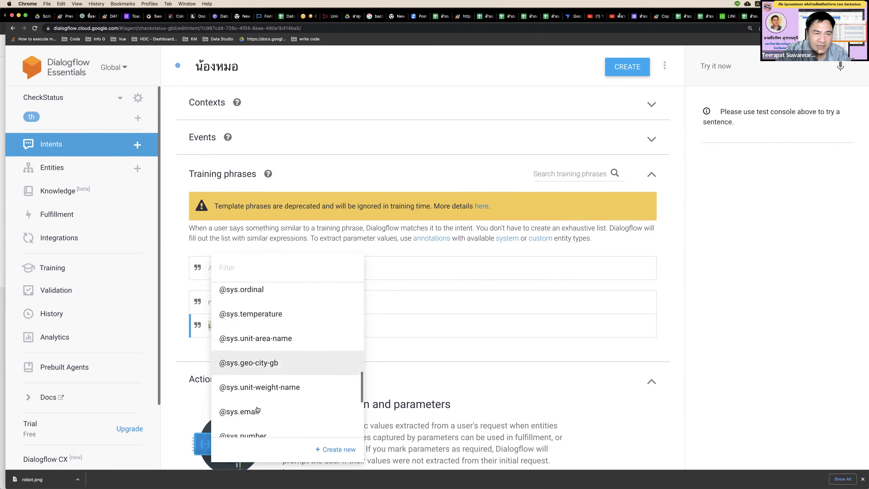
pyautogui.scroll(-1, 258, 409)
pyautogui.scroll(-1, 258, 410)
pyautogui.scroll(-2, 257, 410)
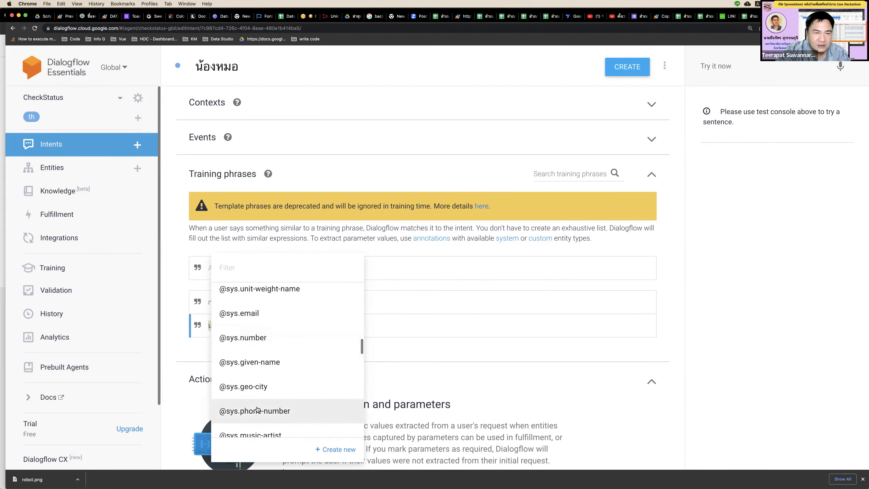
pyautogui.scroll(-2, 258, 410)
pyautogui.scroll(-2, 258, 407)
pyautogui.scroll(-1, 273, 379)
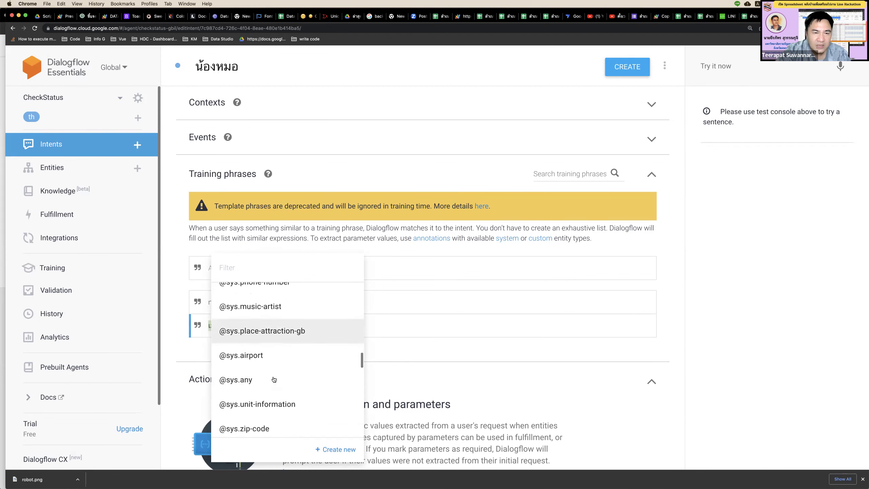
pyautogui.click(264, 377)
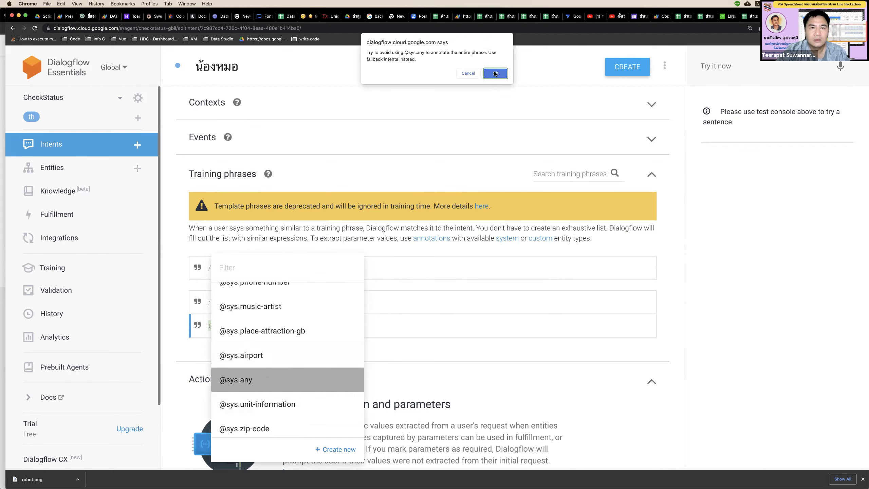
pyautogui.tripleClick(418, 59)
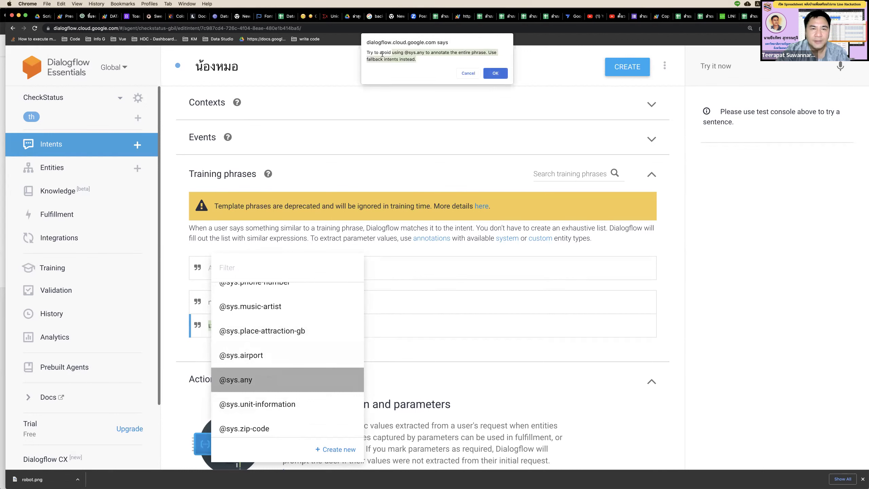
pyautogui.click(496, 73)
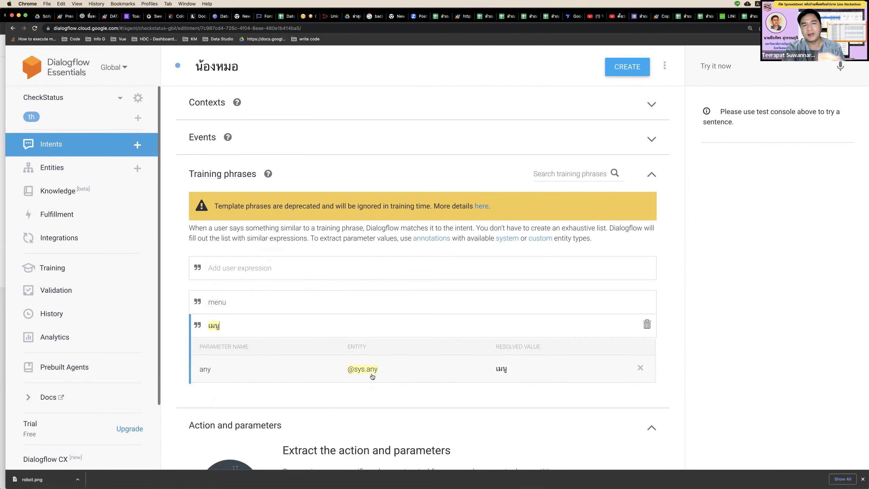
pyautogui.doubleClick(217, 327)
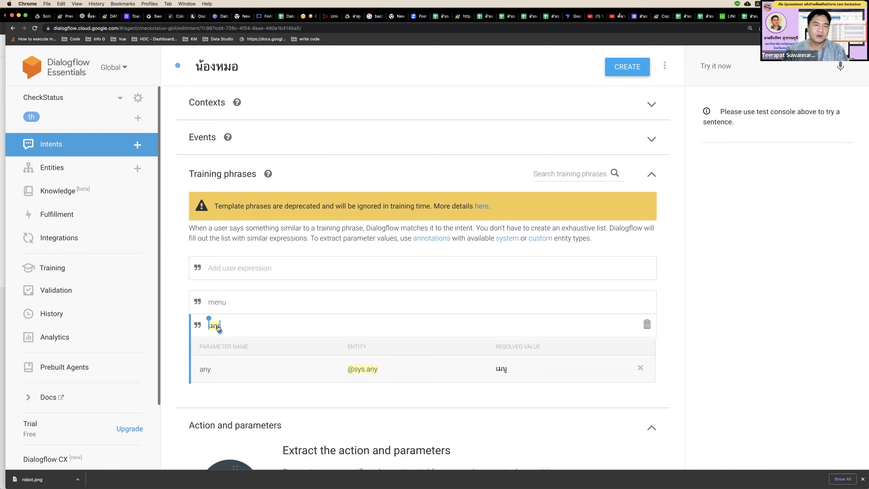
pyautogui.doubleClick(217, 302)
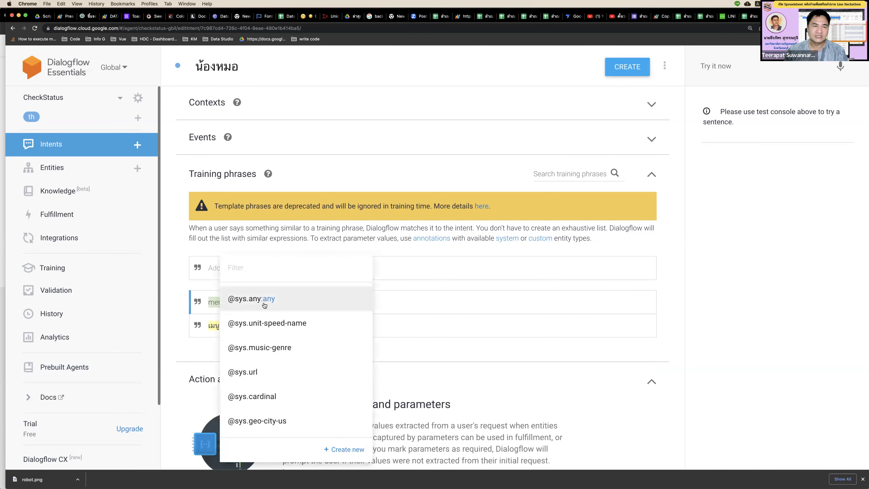
pyautogui.click(264, 305)
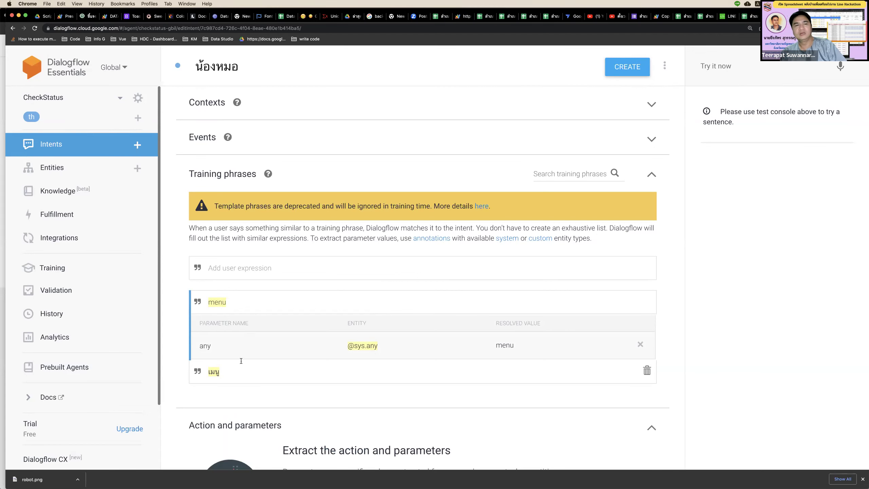
pyautogui.moveTo(243, 345)
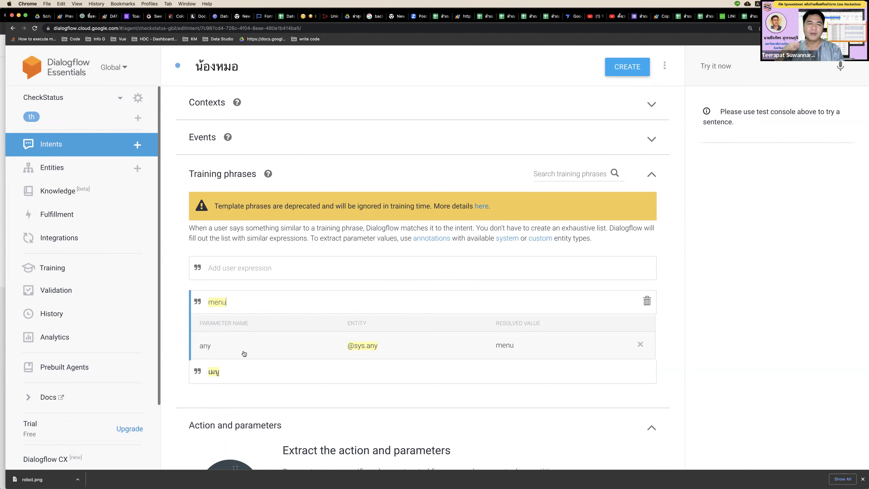
# - Scroll down to the intent's Fulfillment section and expand it
pyautogui.scroll(-1, 244, 353)
pyautogui.scroll(-1, 240, 369)
pyautogui.scroll(-2, 240, 368)
pyautogui.scroll(-2, 240, 369)
pyautogui.scroll(-5, 240, 371)
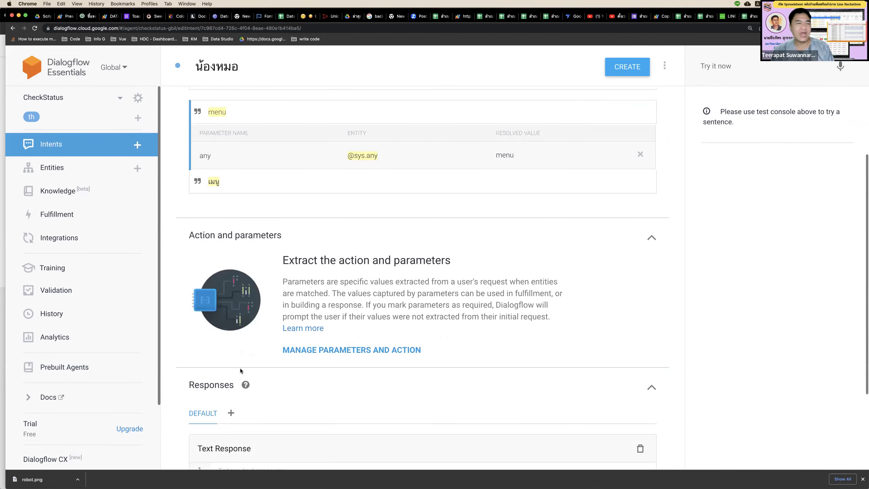
pyautogui.scroll(-2, 240, 371)
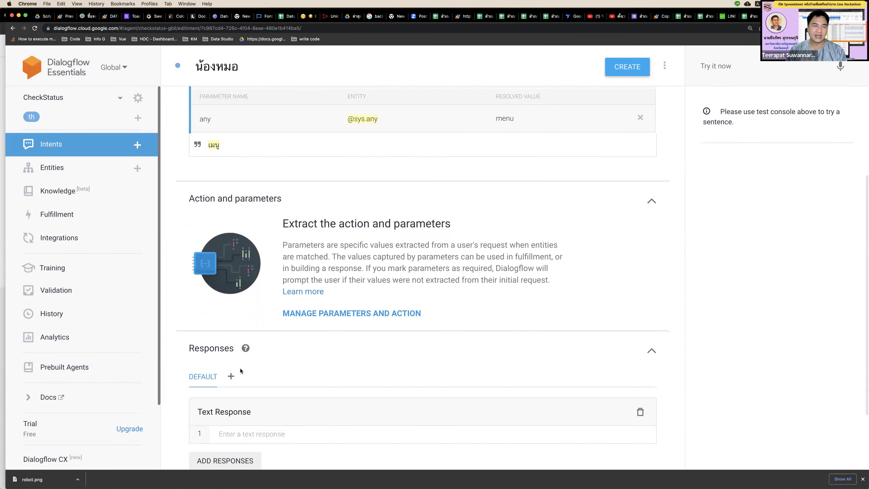
pyautogui.scroll(1, 241, 371)
pyautogui.scroll(-2, 241, 368)
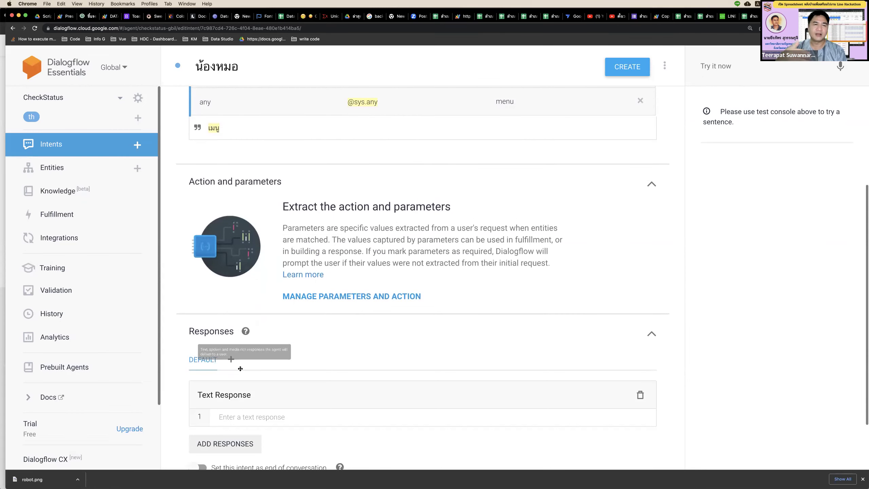
pyautogui.scroll(-4, 241, 369)
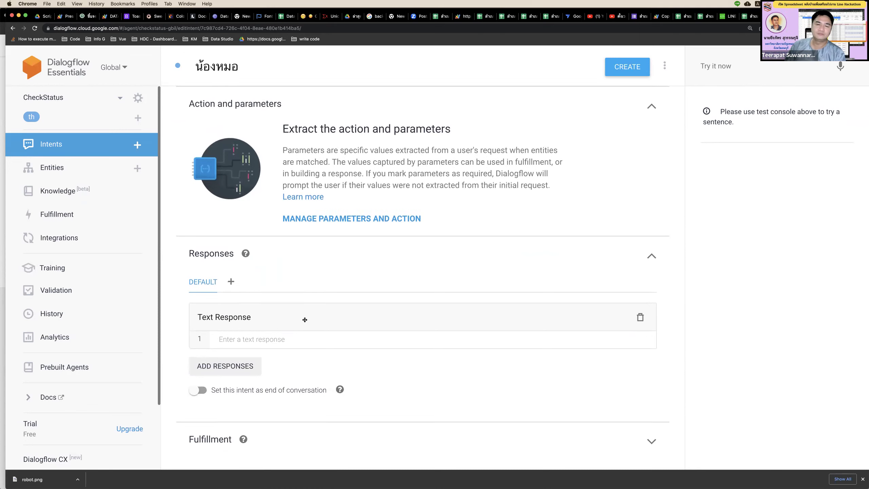
pyautogui.click(210, 440)
# - Enable fulfillment with the webhook call for this intent, then save the intent
pyautogui.scroll(-3, 252, 429)
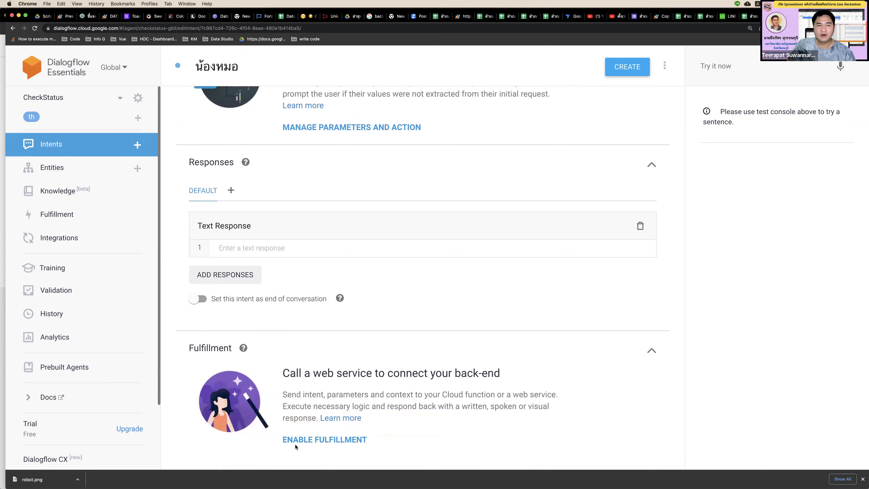
pyautogui.click(335, 440)
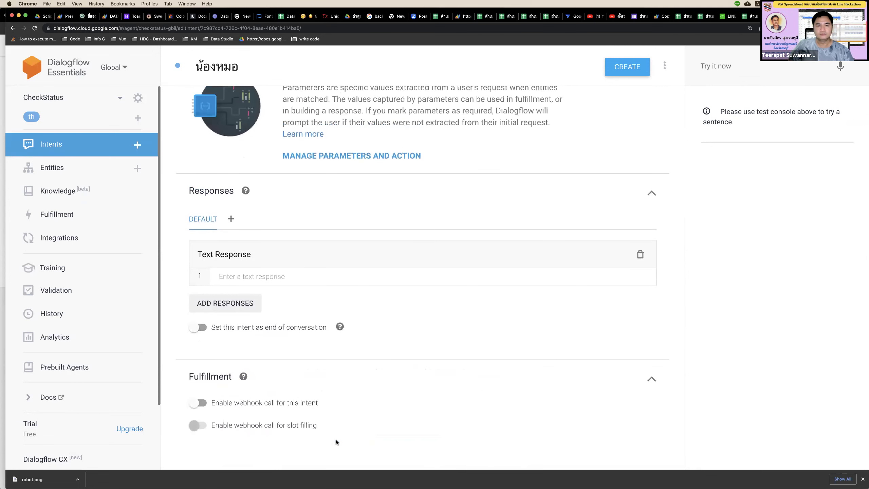
pyautogui.click(198, 404)
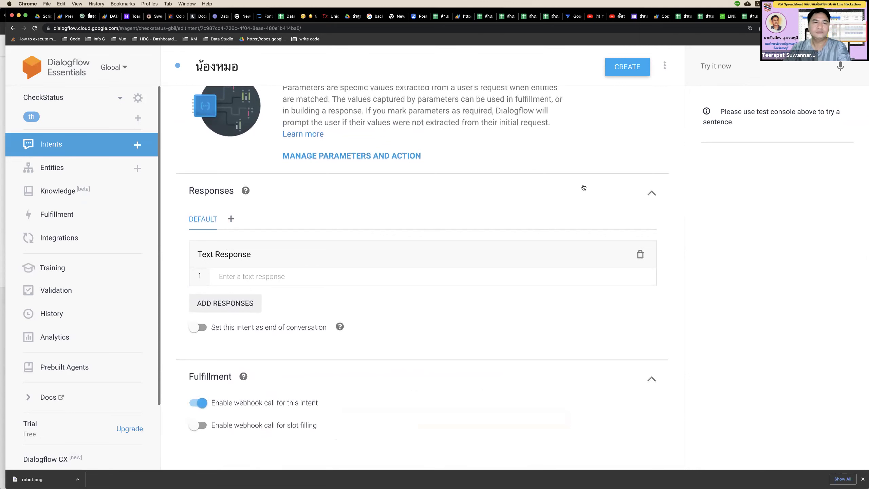
pyautogui.click(627, 69)
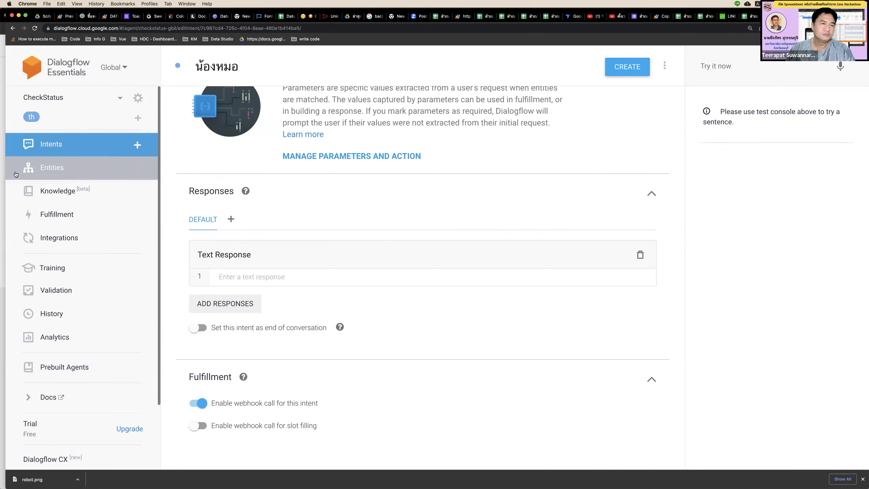
# - Review the agent's Fulfillment webhook settings, then go to the Integrations page
pyautogui.click(59, 215)
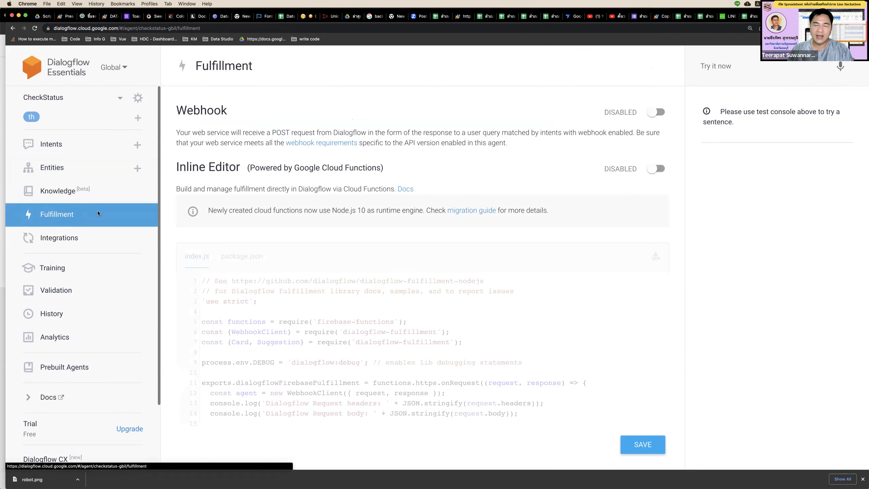
pyautogui.scroll(-1, 256, 206)
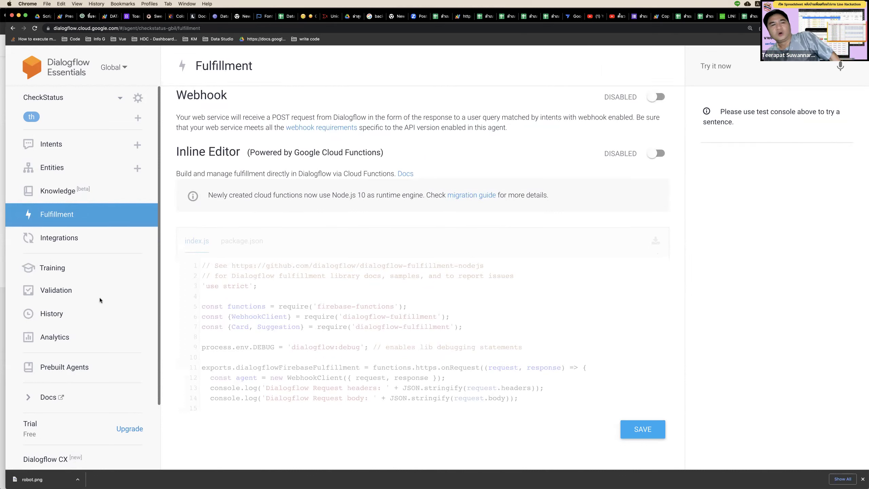
pyautogui.click(85, 239)
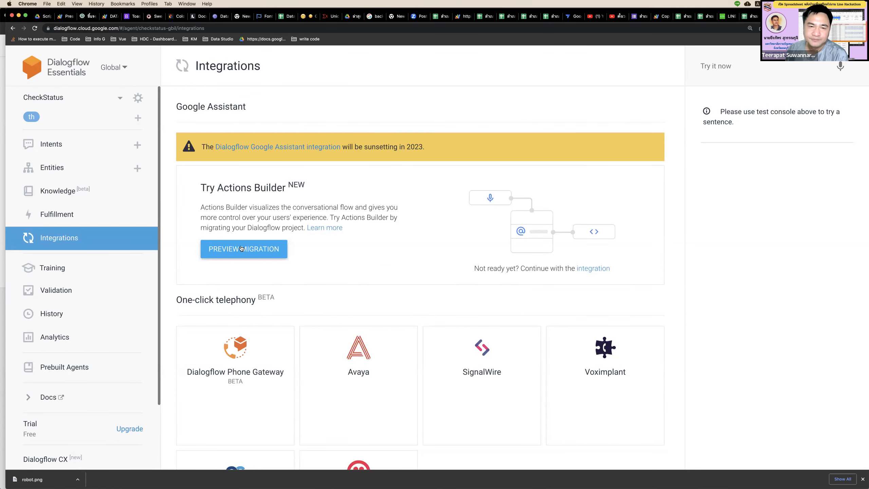
# - Open the LINE integration dialog and scroll to its Channel ID, Secret and Token fields
pyautogui.scroll(-5, 565, 250)
pyautogui.scroll(-3, 565, 248)
pyautogui.scroll(-4, 565, 248)
pyautogui.scroll(-7, 565, 248)
pyautogui.scroll(-7, 548, 242)
pyautogui.scroll(-1, 521, 232)
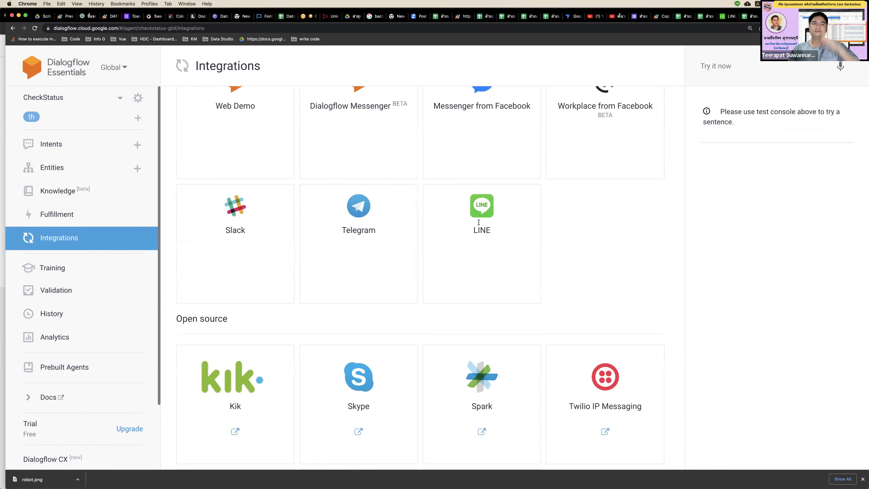
pyautogui.click(460, 266)
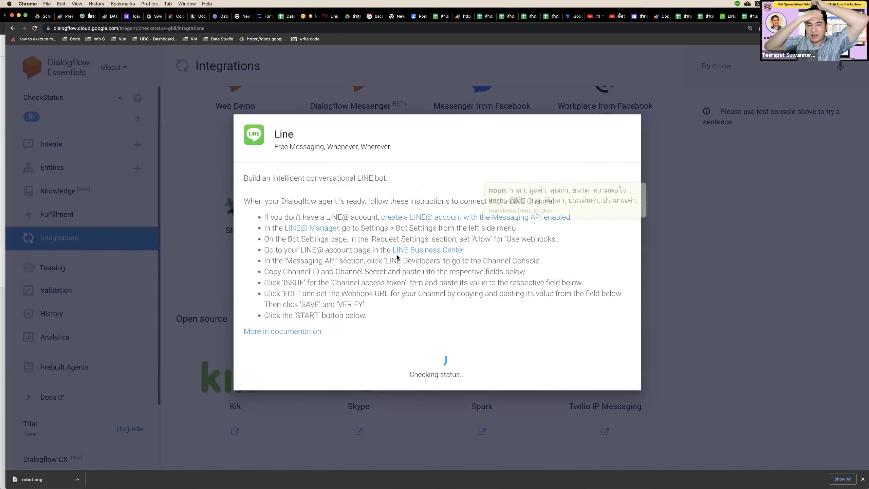
pyautogui.scroll(-3, 397, 255)
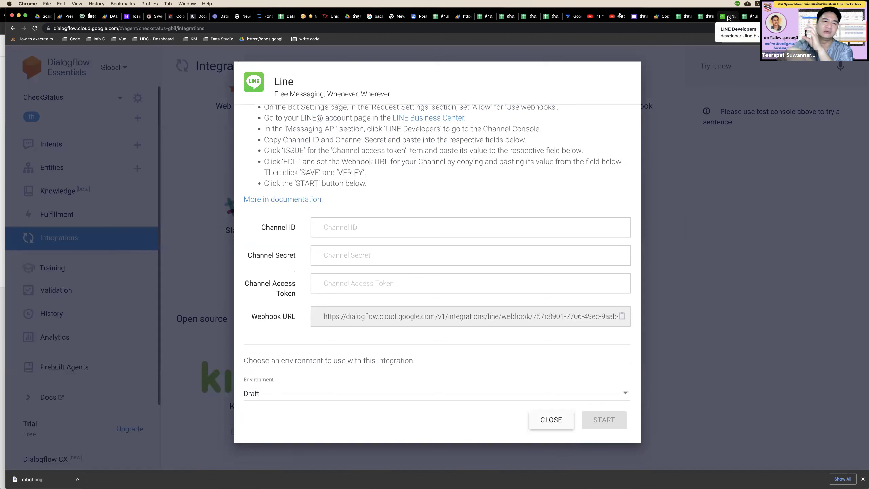
# - Copy the Channel ID from LINE Basic settings into Dialogflow's LINE form
pyautogui.click(732, 17)
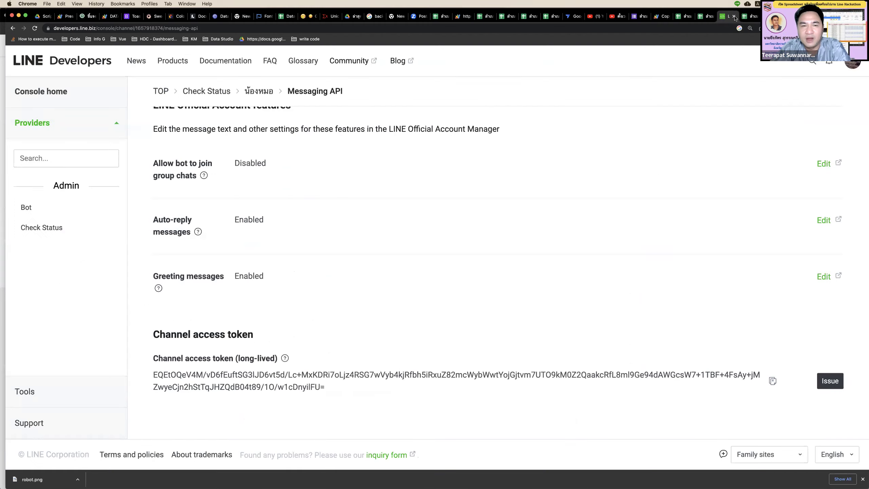
pyautogui.scroll(5, 281, 191)
pyautogui.scroll(7, 280, 190)
pyautogui.click(204, 217)
pyautogui.scroll(-3, 251, 216)
pyautogui.doubleClick(251, 216)
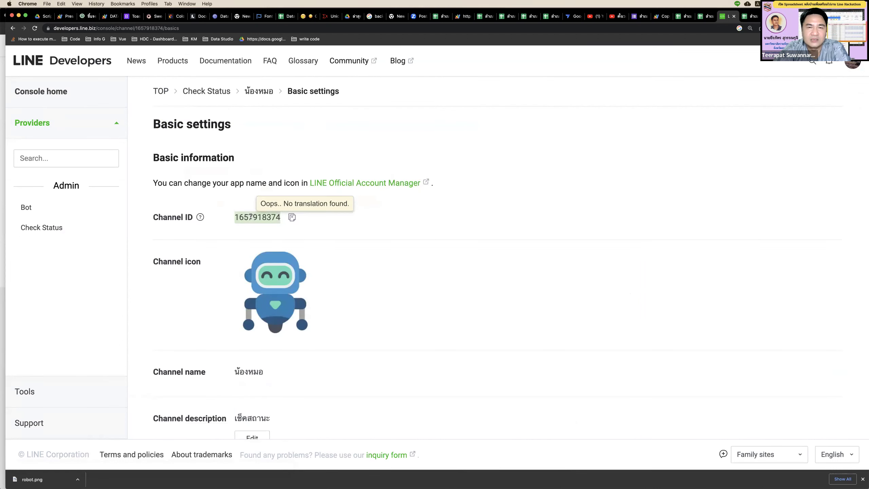
pyautogui.click(292, 218)
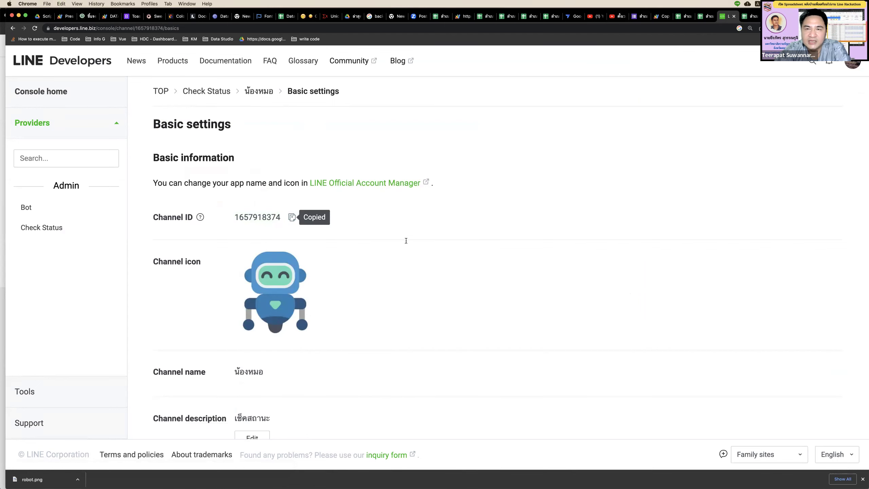
pyautogui.hotkey('ctrl', 'Tab')
pyautogui.press('super+v')
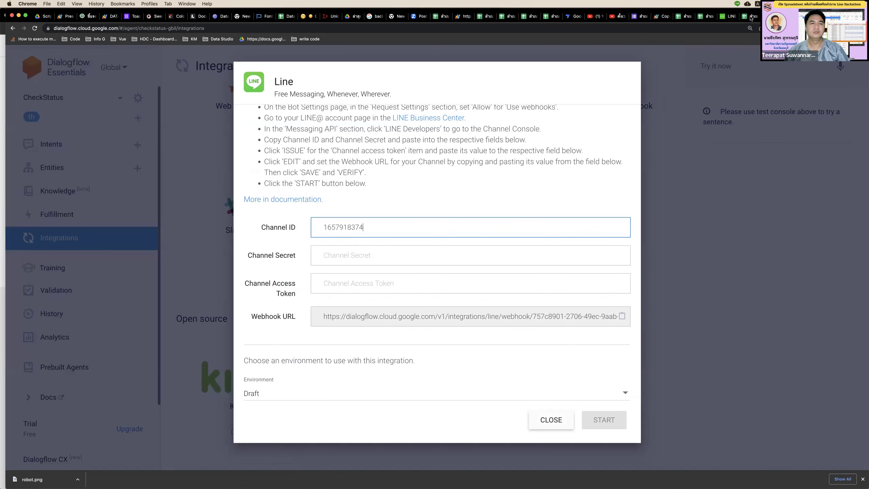
# - Copy the Channel secret from LINE into Dialogflow's Channel Secret field
pyautogui.click(727, 16)
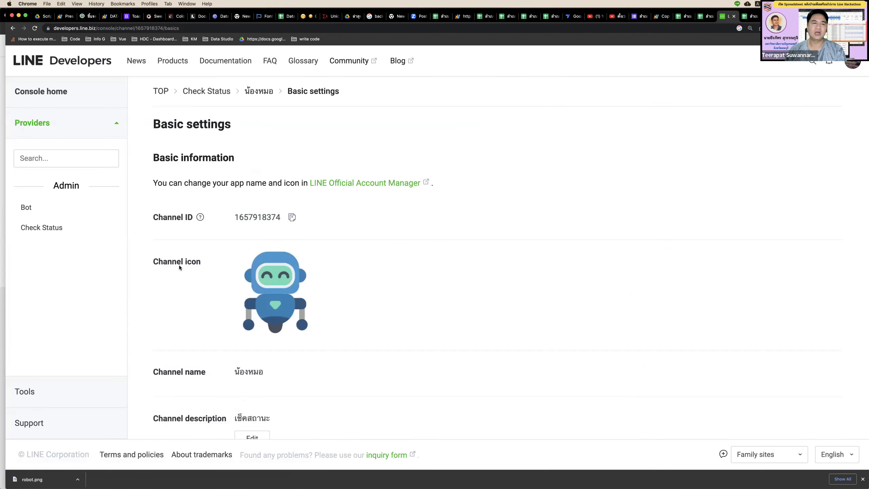
pyautogui.scroll(-2, 179, 267)
pyautogui.scroll(-3, 179, 267)
pyautogui.scroll(-4, 179, 267)
pyautogui.scroll(-4, 179, 265)
pyautogui.scroll(-2, 245, 266)
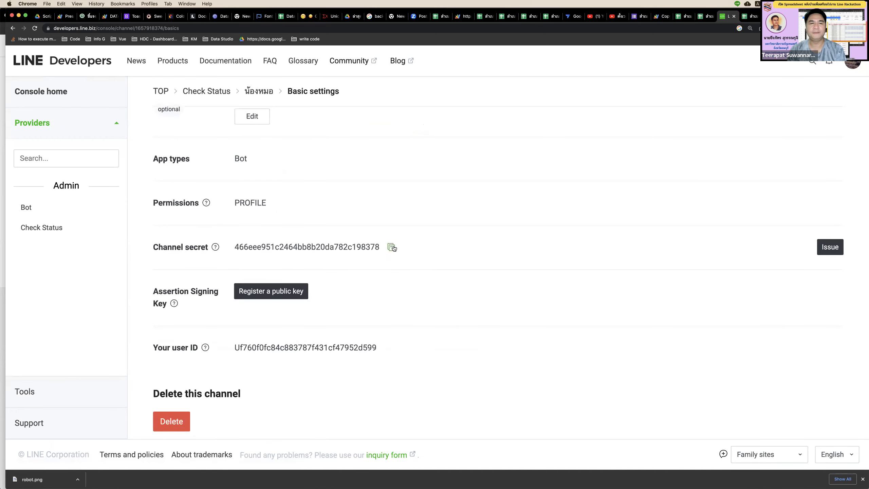
pyautogui.click(392, 247)
pyautogui.hotkey('ctrl', 'shift', 'Tab')
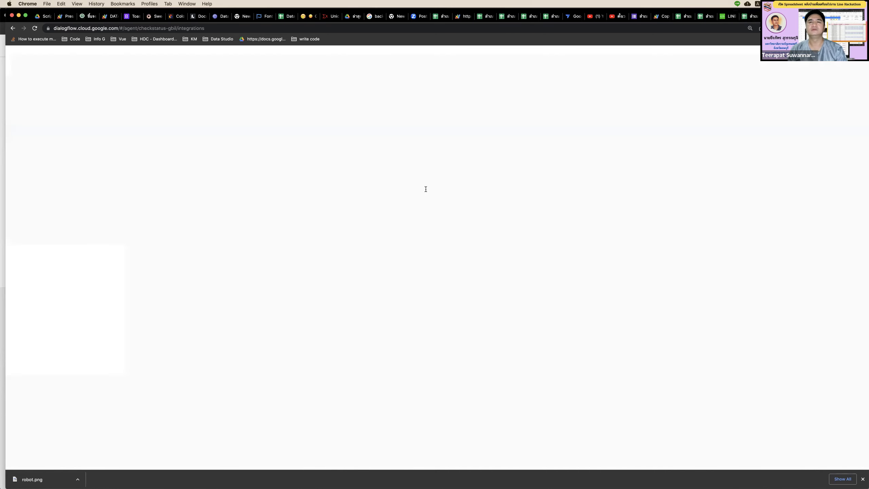
pyautogui.click(345, 257)
pyautogui.hotkey('ctrl', 'v')
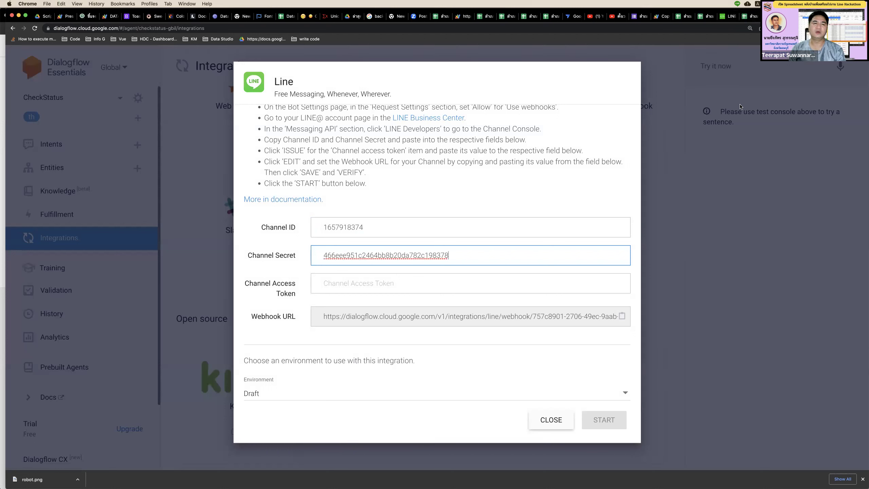
# - Copy the long-lived channel access token from the Messaging API tab
pyautogui.click(726, 16)
pyautogui.scroll(2, 220, 175)
pyautogui.scroll(5, 220, 175)
pyautogui.scroll(5, 220, 175)
pyautogui.click(252, 210)
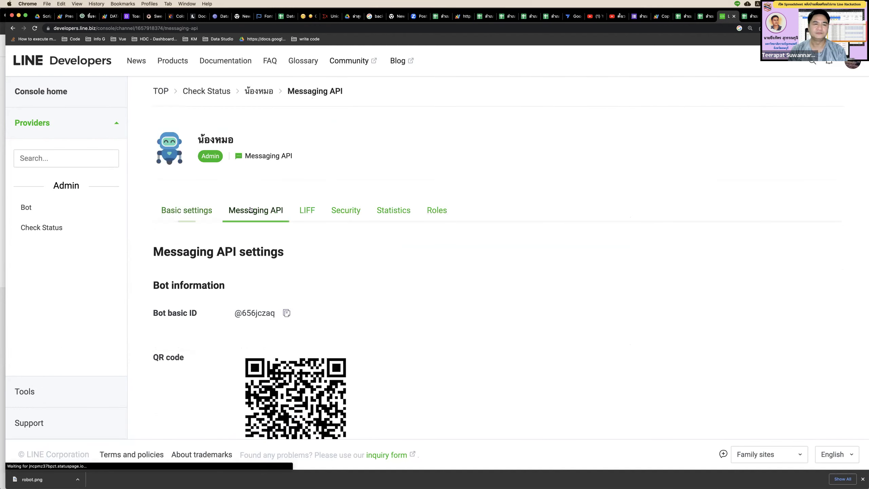
pyautogui.scroll(-5, 251, 209)
pyautogui.scroll(-8, 251, 210)
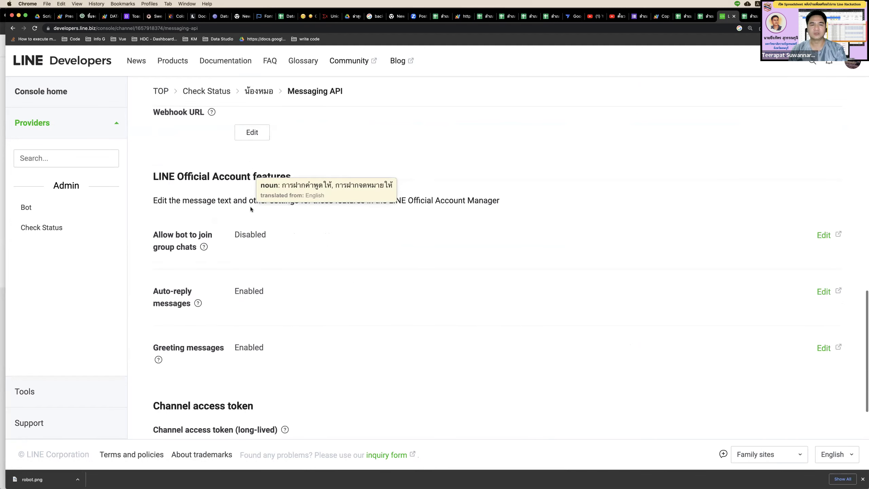
pyautogui.scroll(-2, 291, 347)
pyautogui.click(765, 381)
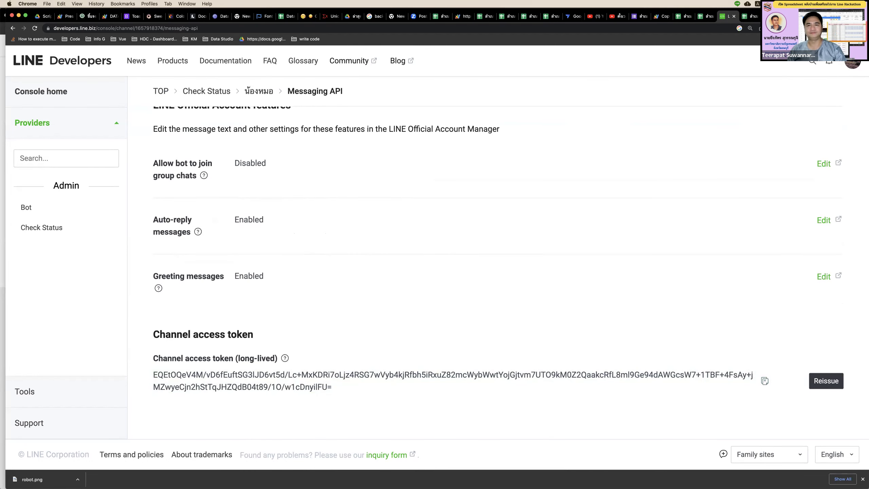
pyautogui.hotkey('ctrl', 'Tab')
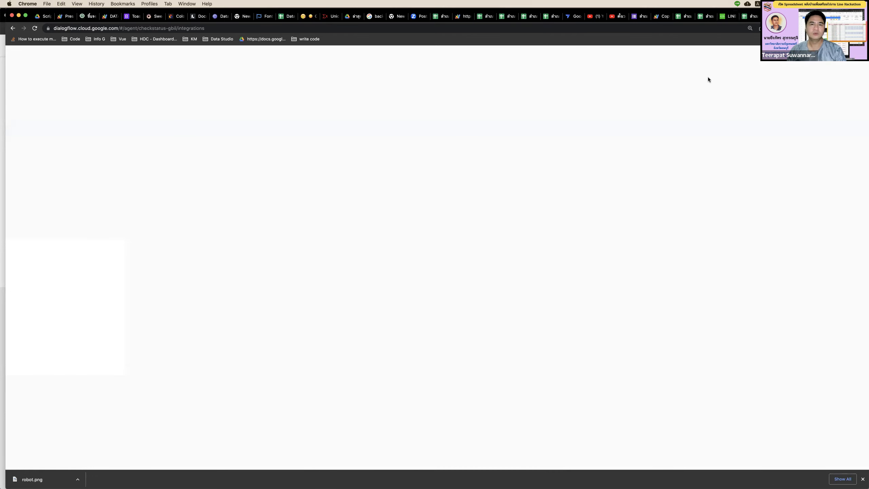
# - Paste the access token into Channel Access Token and start the LINE integration
pyautogui.click(337, 283)
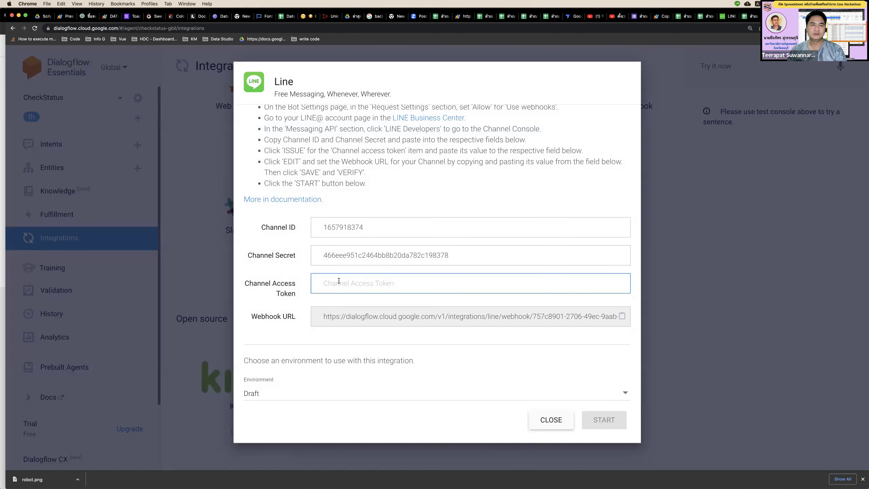
pyautogui.press('super+v')
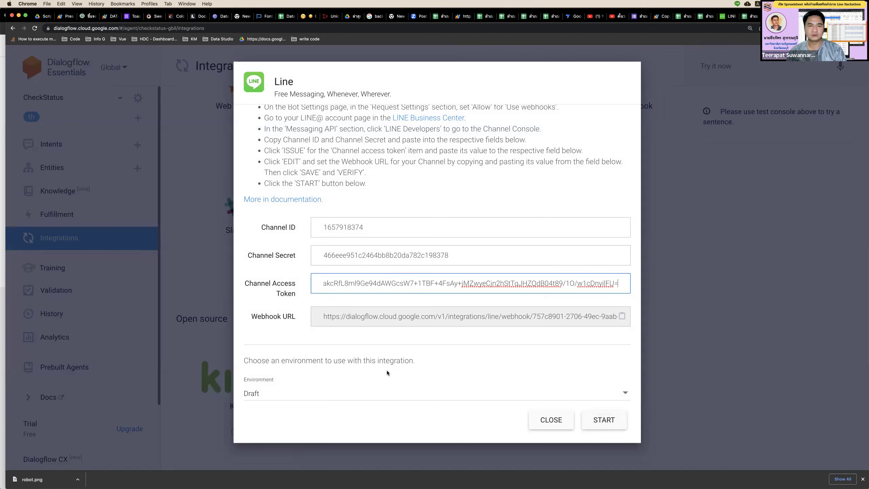
pyautogui.click(606, 421)
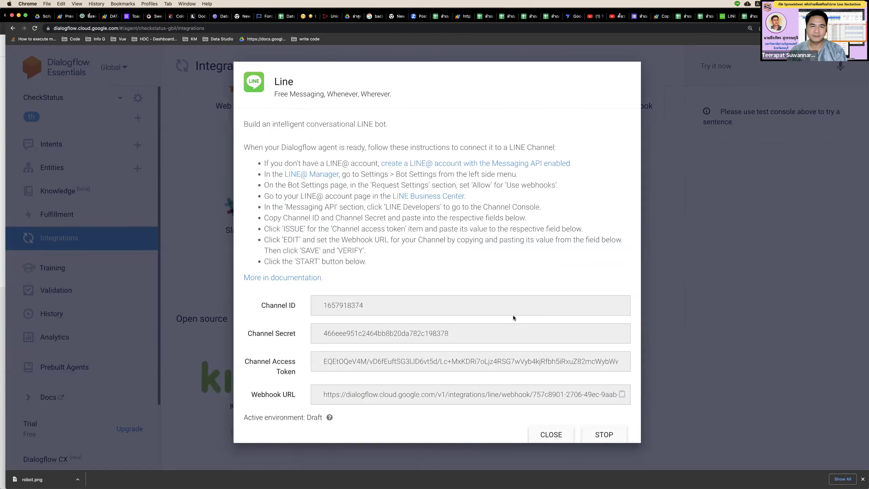
# - Copy the Dialogflow webhook URL and close the Line dialog
pyautogui.scroll(-1, 513, 316)
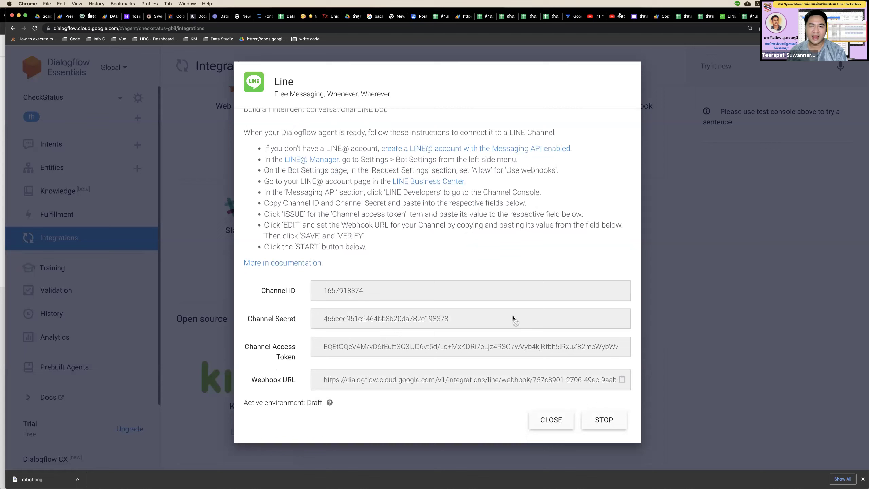
pyautogui.scroll(1, 513, 319)
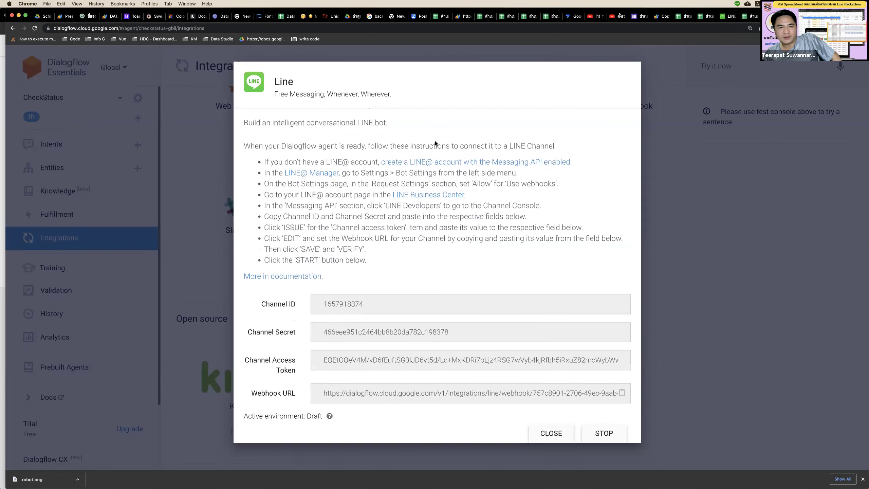
pyautogui.scroll(-1, 342, 308)
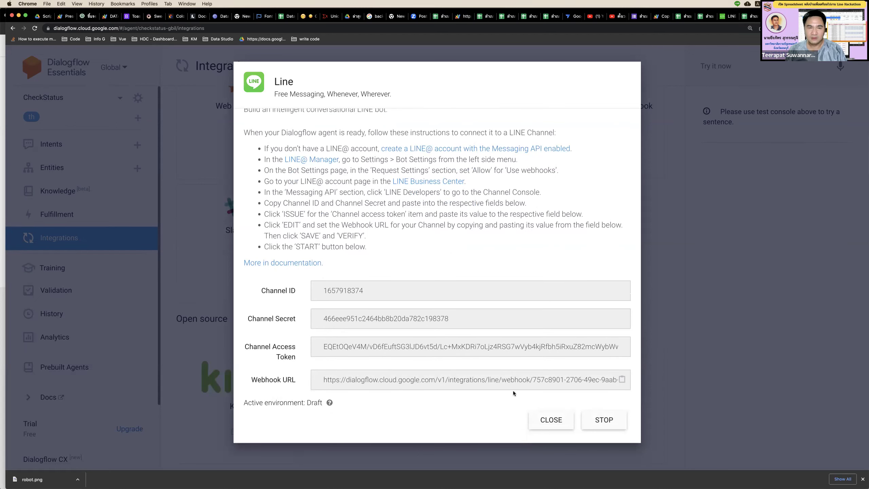
pyautogui.click(622, 380)
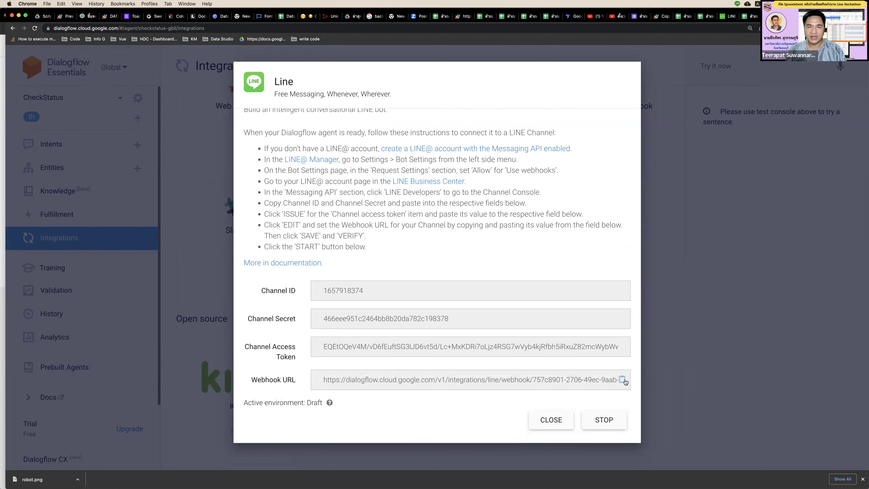
pyautogui.click(622, 380)
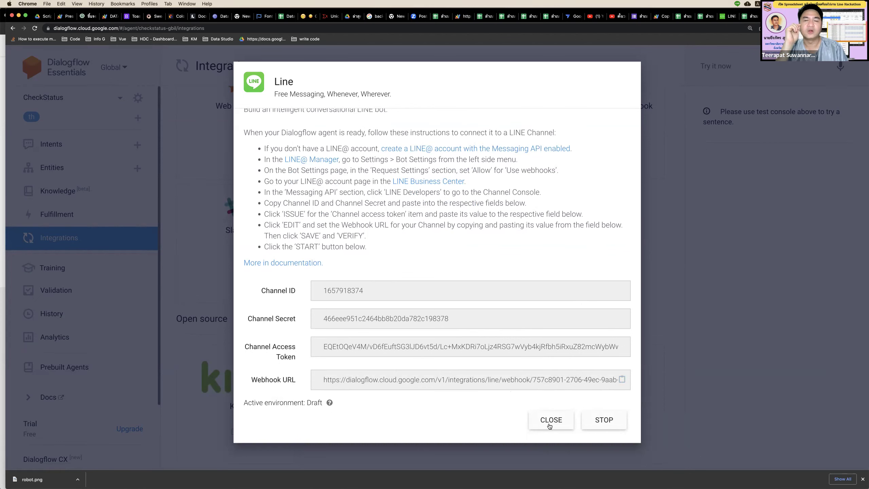
pyautogui.click(549, 425)
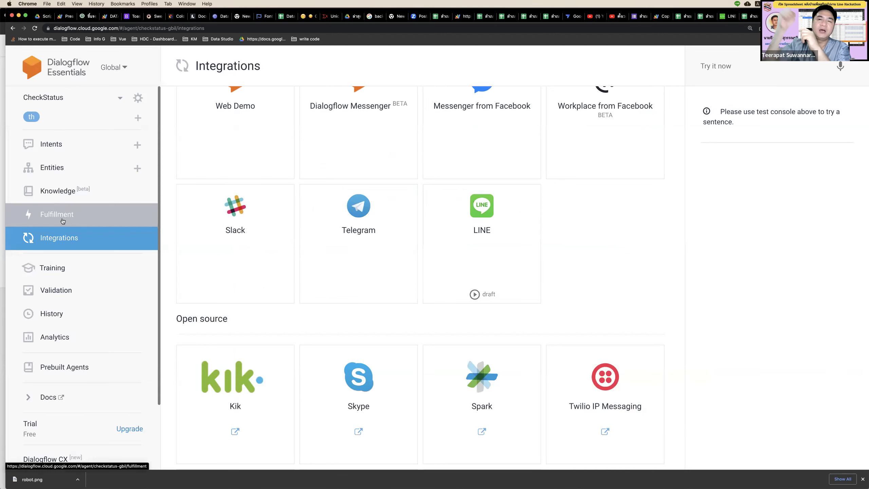
# - Replace the channel's webhook URL with the copied Dialogflow webhook URL and update it
pyautogui.scroll(3, 362, 215)
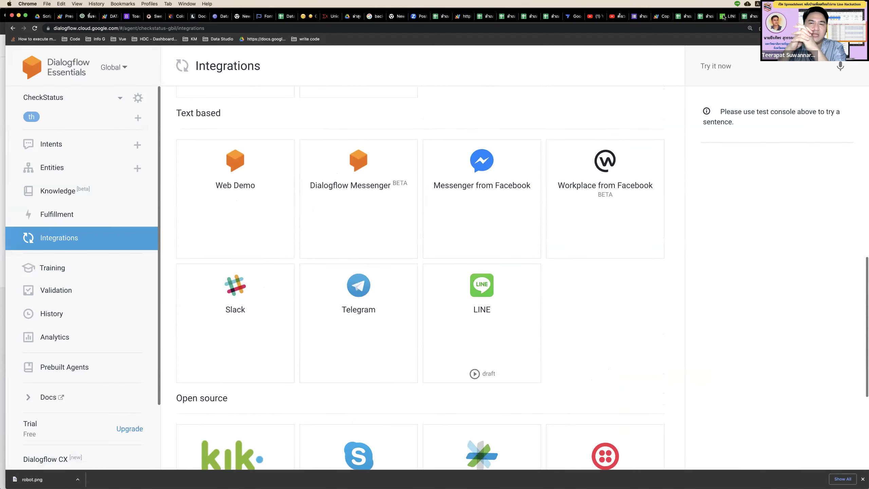
pyautogui.hotkey('ctrl', 'Tab')
pyautogui.scroll(4, 359, 215)
pyautogui.scroll(8, 359, 215)
pyautogui.scroll(3, 359, 216)
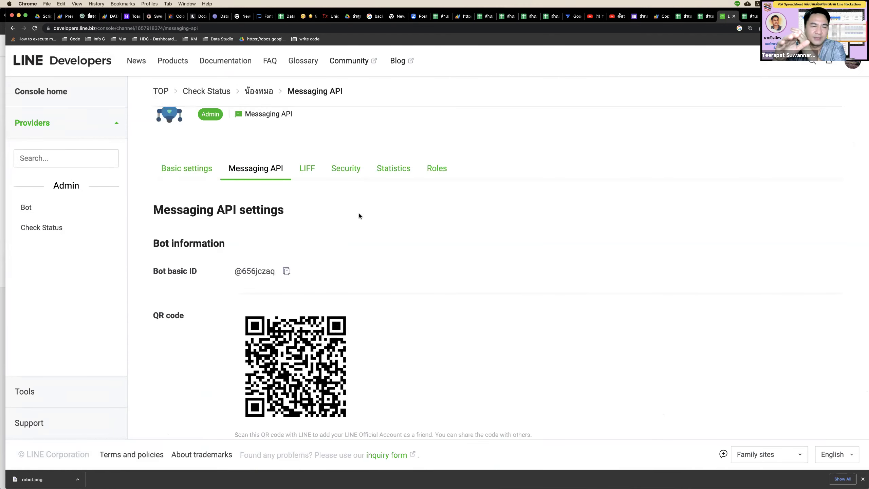
pyautogui.scroll(-4, 358, 216)
pyautogui.scroll(-6, 358, 216)
pyautogui.scroll(-4, 358, 215)
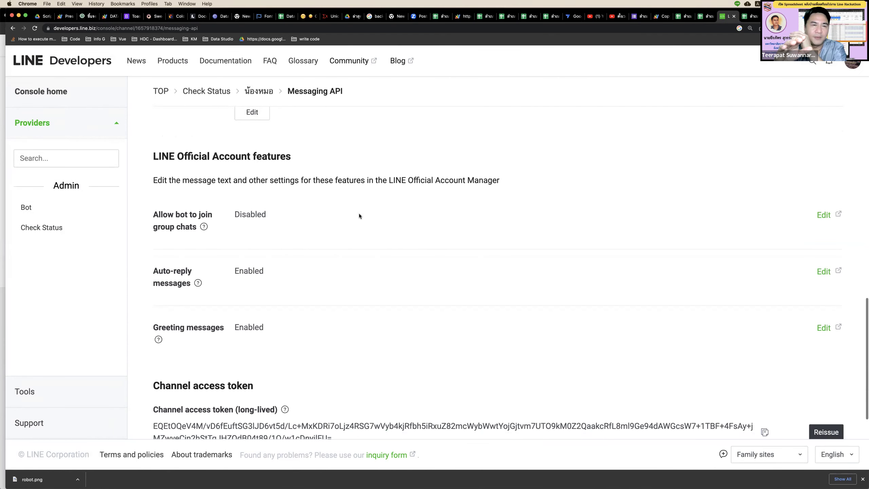
pyautogui.scroll(1, 359, 216)
pyautogui.scroll(3, 359, 216)
pyautogui.scroll(2, 359, 216)
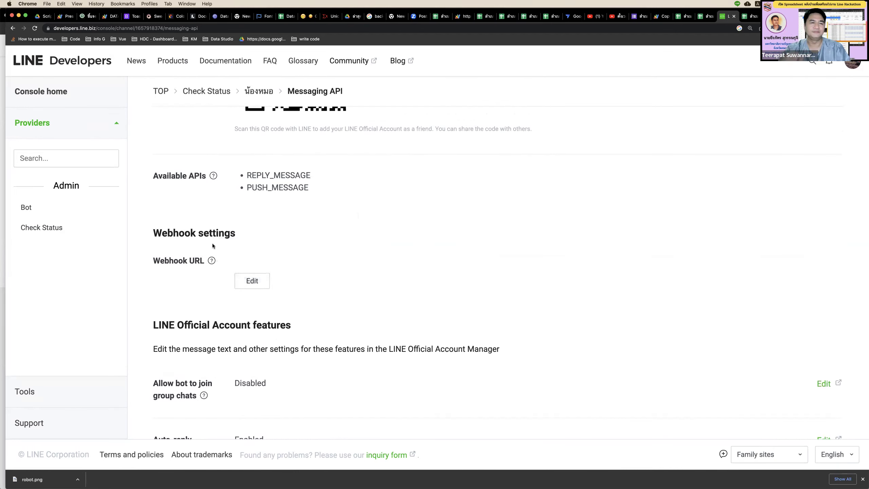
pyautogui.click(258, 284)
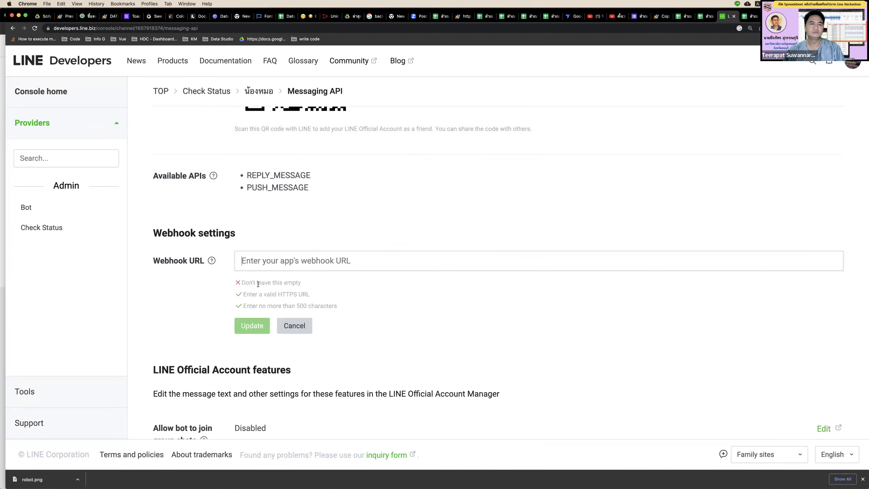
pyautogui.rightClick(278, 261)
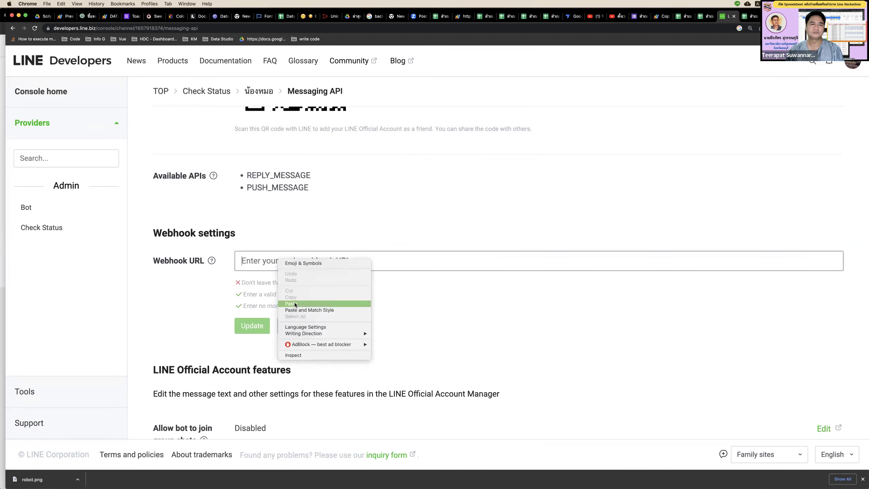
pyautogui.click(292, 304)
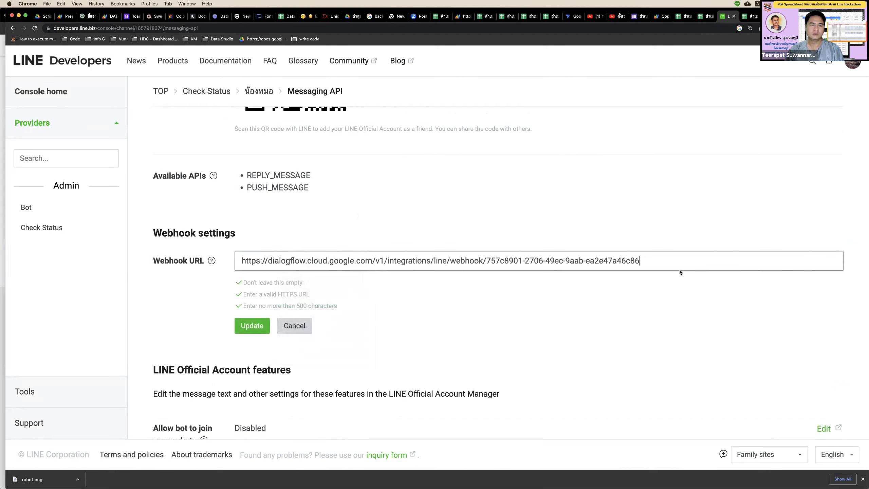
pyautogui.click(235, 330)
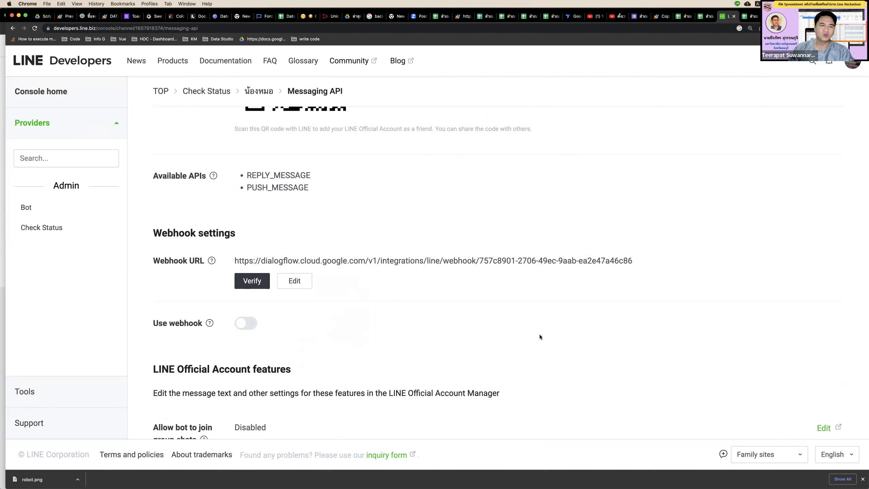
# - Turn on Use webhook and verify the connection succeeds
pyautogui.click(240, 326)
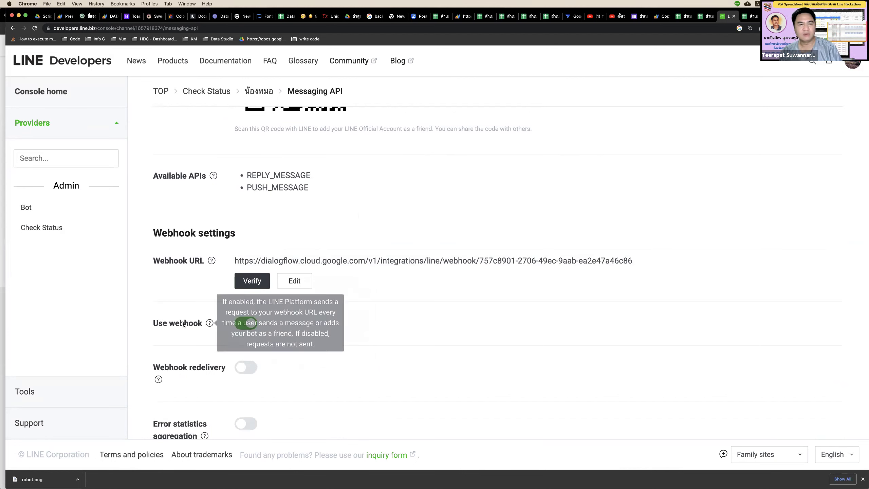
pyautogui.scroll(-2, 391, 315)
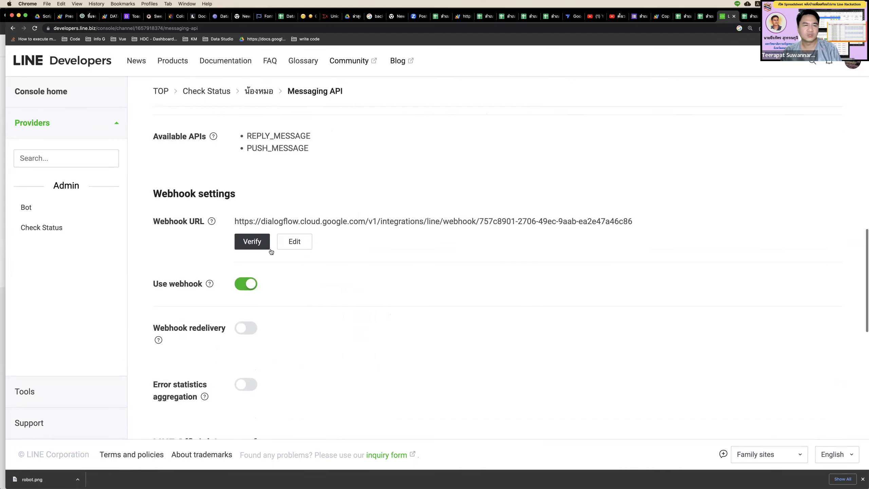
pyautogui.click(253, 242)
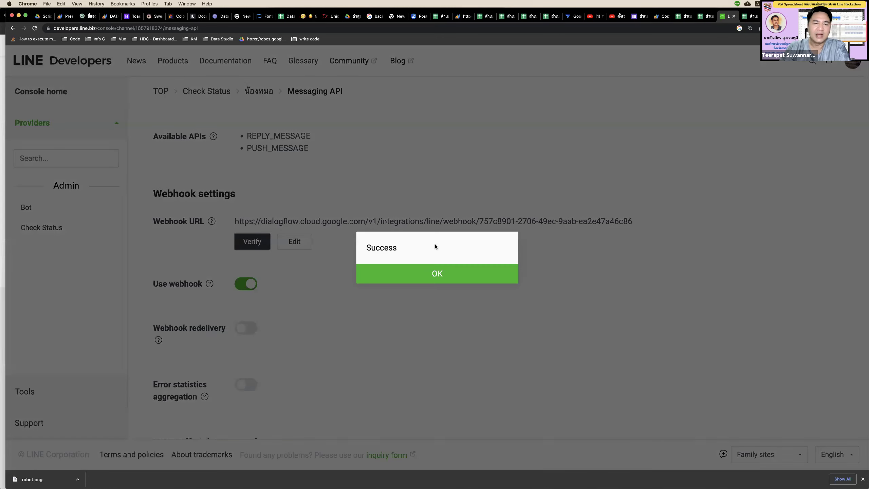
pyautogui.click(445, 277)
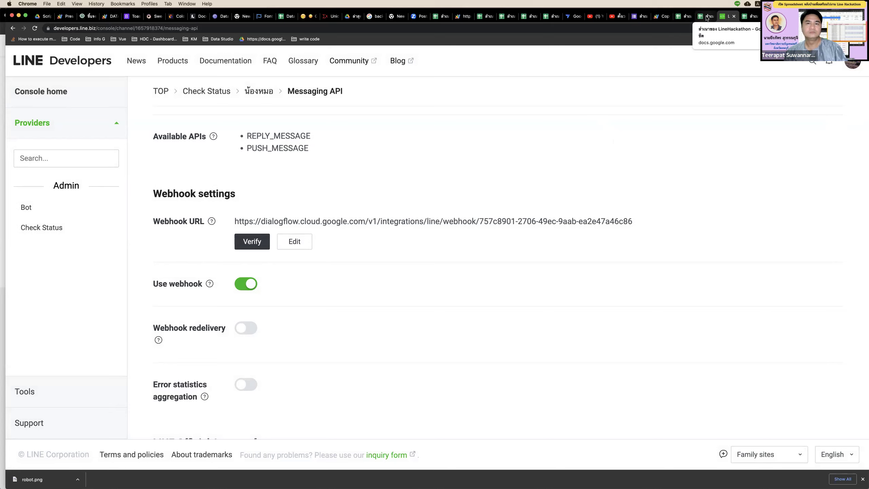
# - From the LineHackathon spreadsheet, launch Extensions > Apps Script to create a bound script project
pyautogui.click(707, 18)
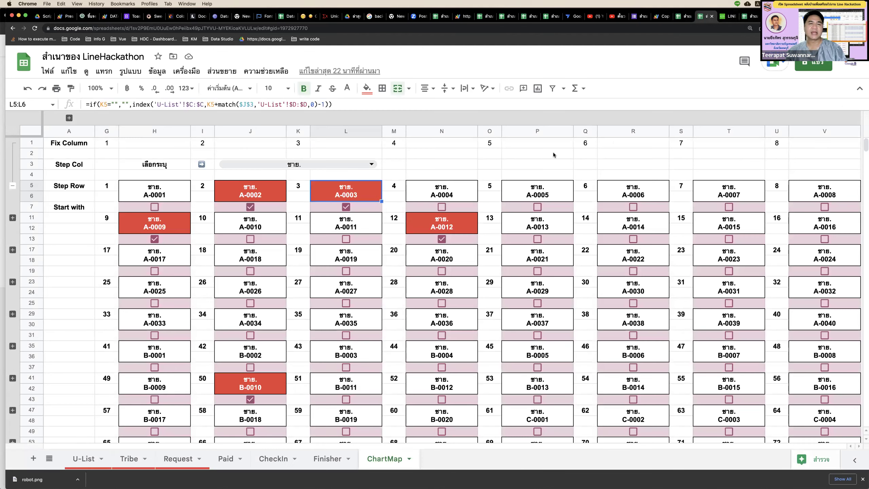
pyautogui.click(220, 69)
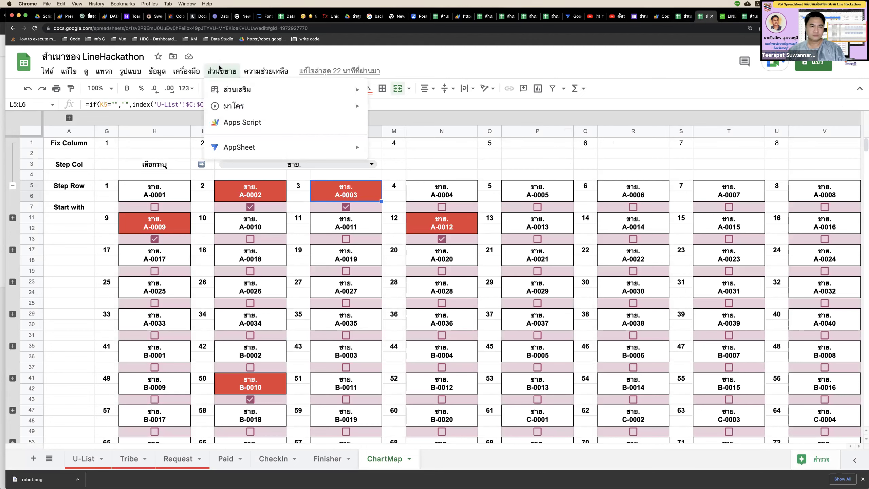
pyautogui.click(243, 125)
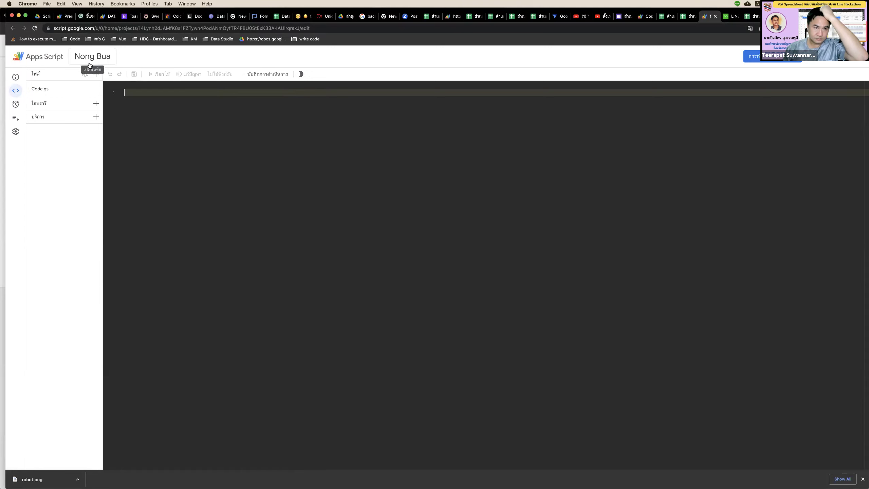
# - Retitle the Apps Script project from 'Nong Bua' to 'Check Status'
pyautogui.click(96, 61)
pyautogui.write('Check Stat')
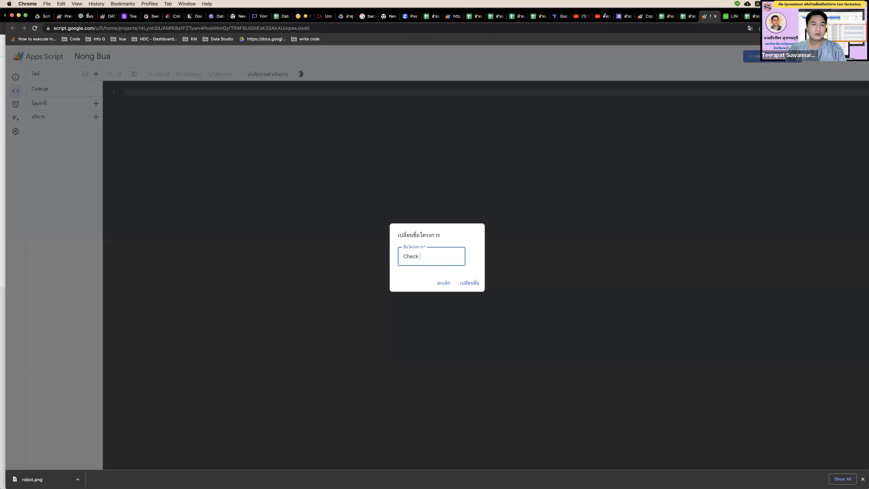
pyautogui.write('us')
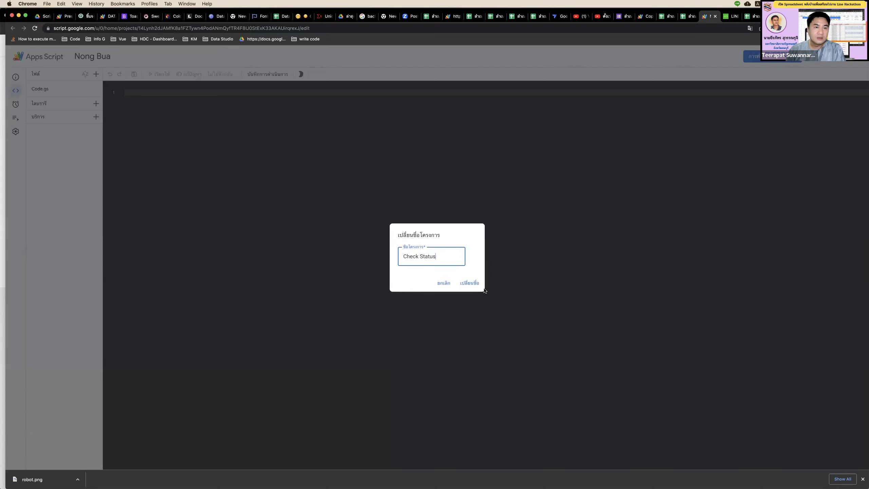
pyautogui.click(473, 284)
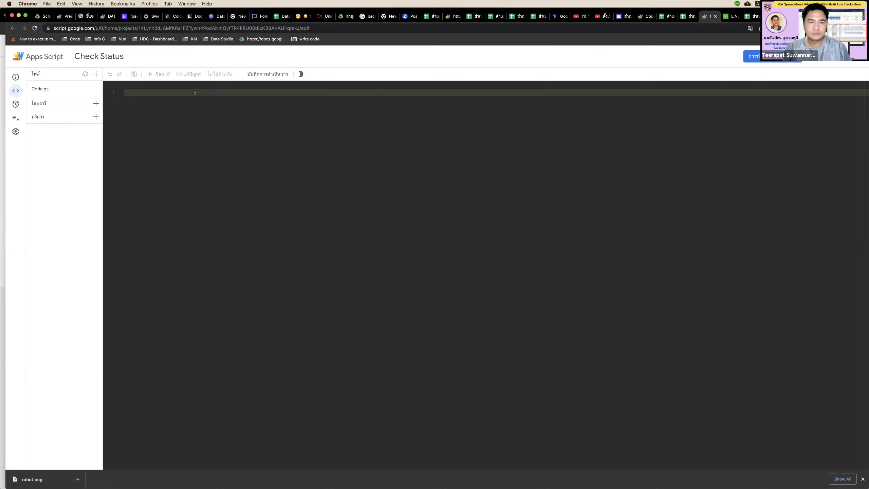
# - Replace Code.gs with the doPost(e) template calling SpreadsheetApp.openById, closing it with a brace
pyautogui.write('function d')
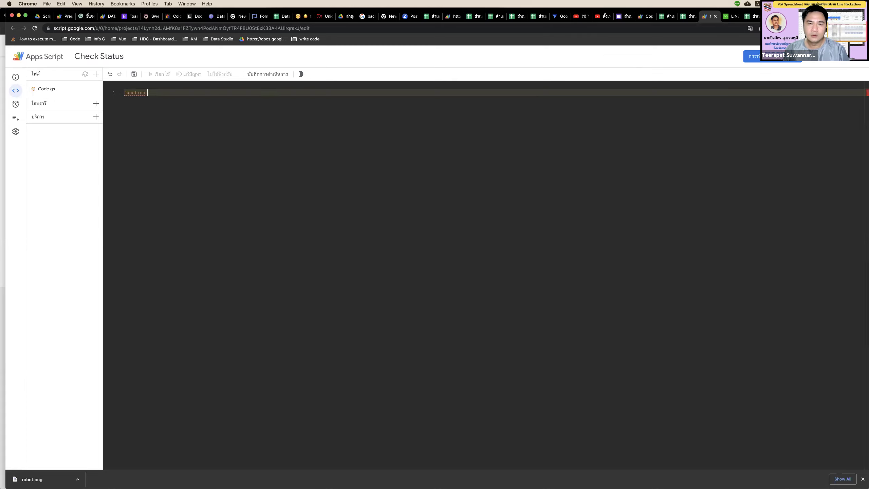
pyautogui.write('oPost')
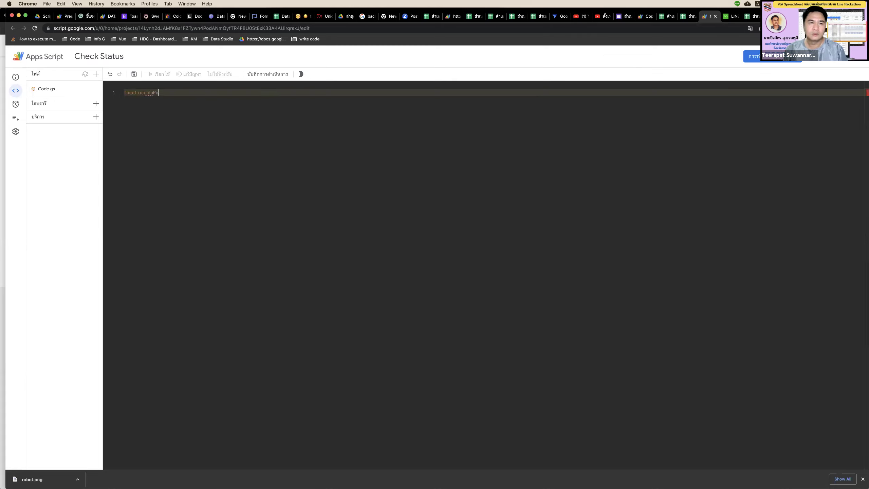
pyautogui.write('(')
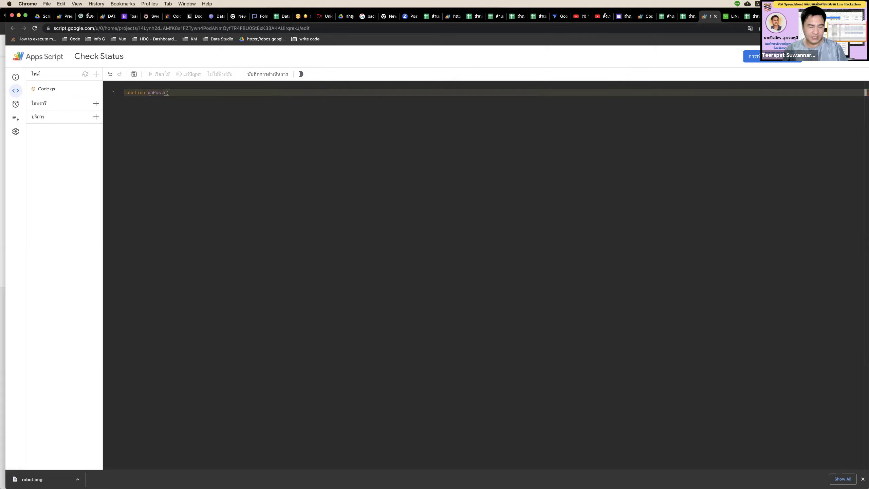
pyautogui.write('){')
pyautogui.press('Return')
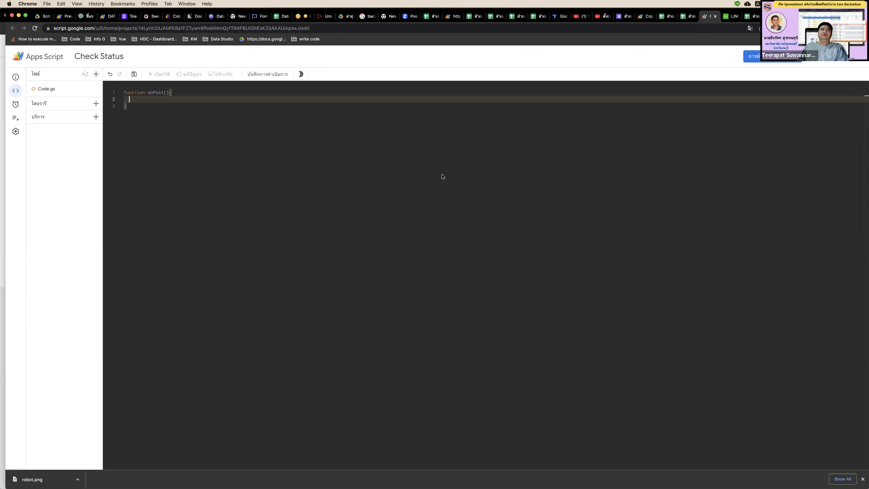
pyautogui.click(171, 117)
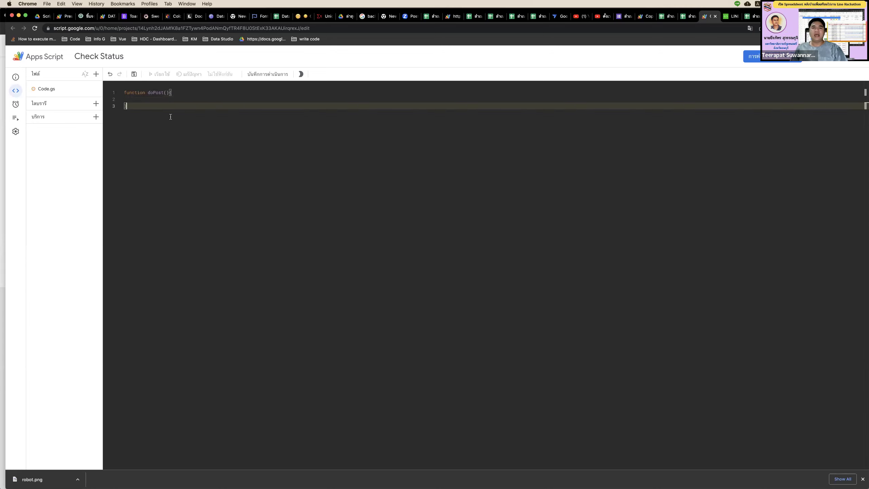
pyautogui.press('super+a')
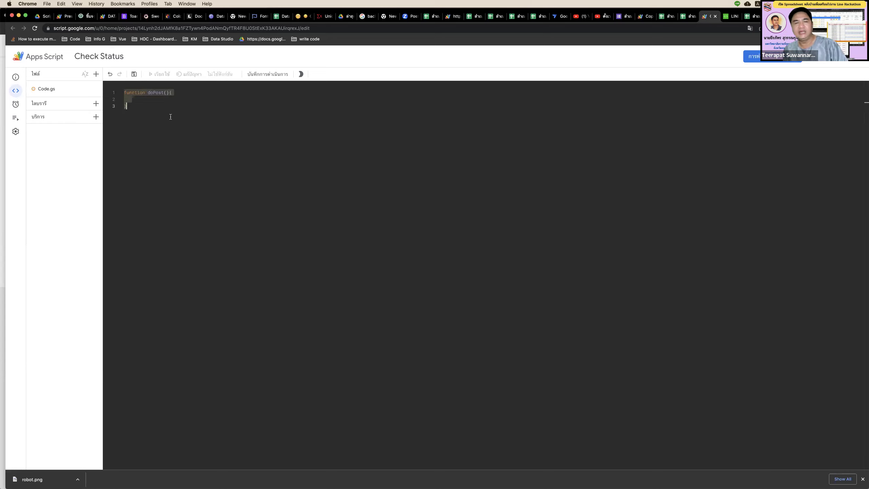
pyautogui.press('super+v')
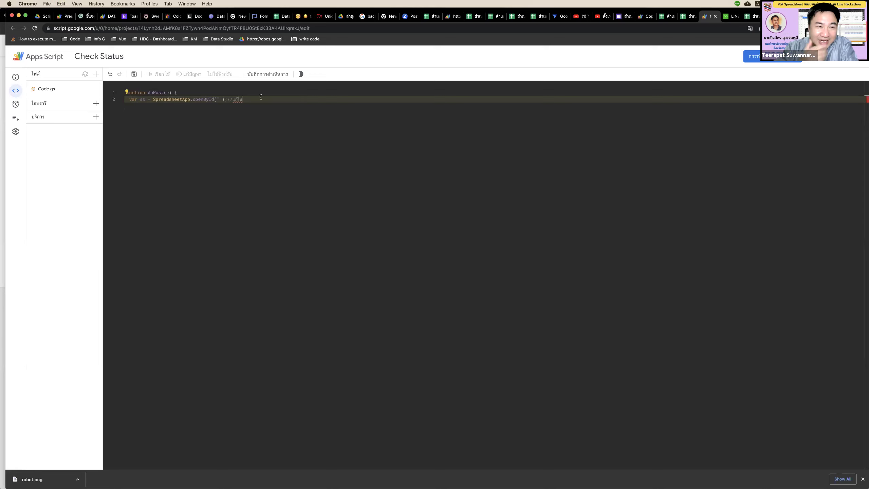
pyautogui.press('Return')
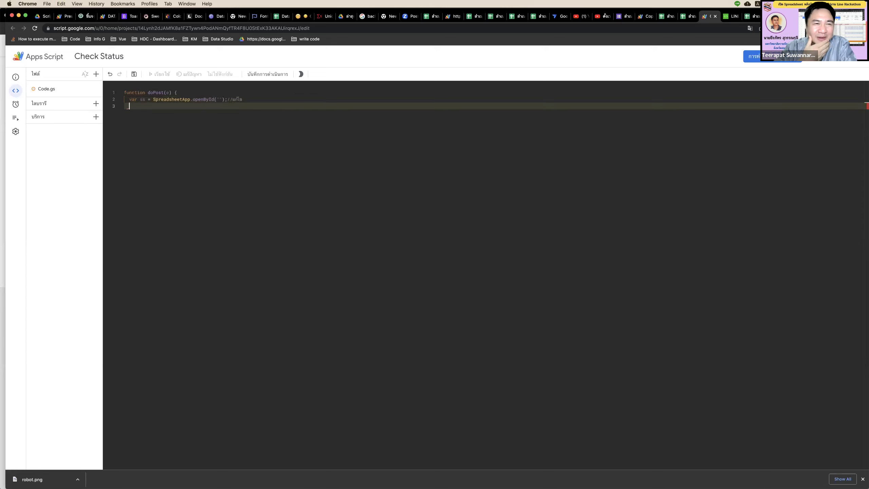
pyautogui.write('}')
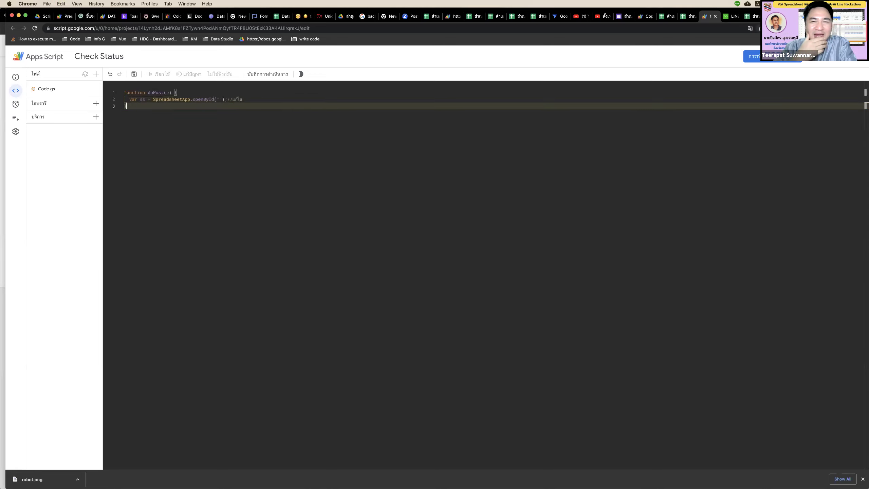
# - Zoom Chrome to 175% and go back to the LineHackathon spreadsheet's address bar
pyautogui.click(865, 28)
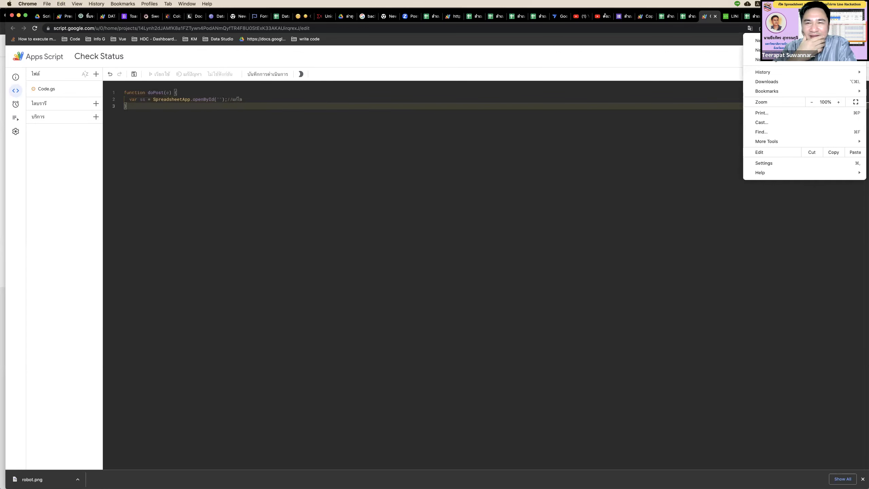
pyautogui.click(837, 101)
pyautogui.click(836, 101)
pyautogui.click(836, 101)
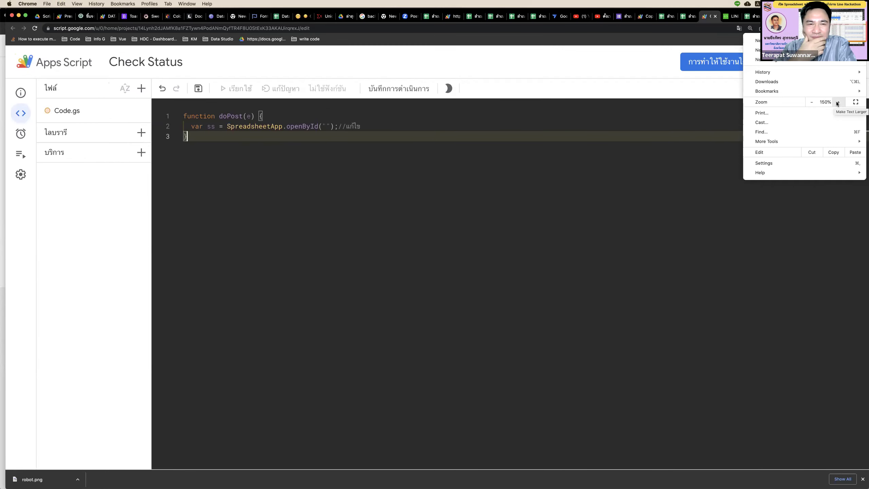
pyautogui.click(837, 101)
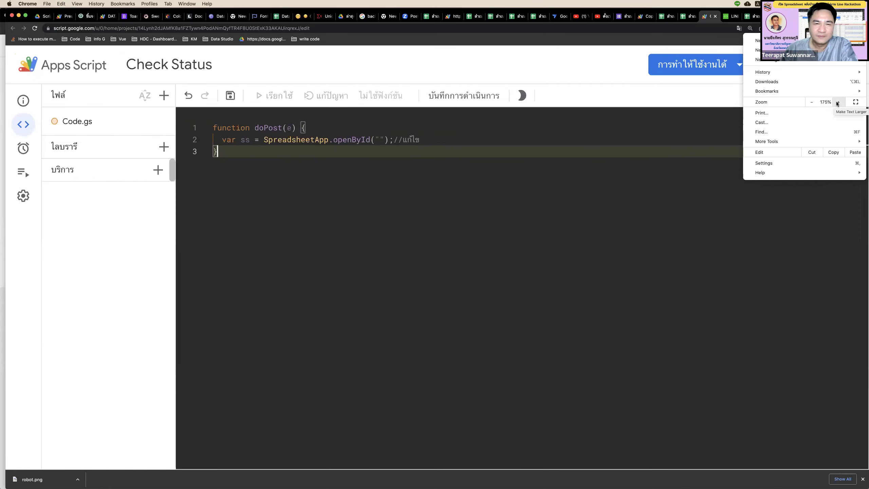
pyautogui.click(502, 95)
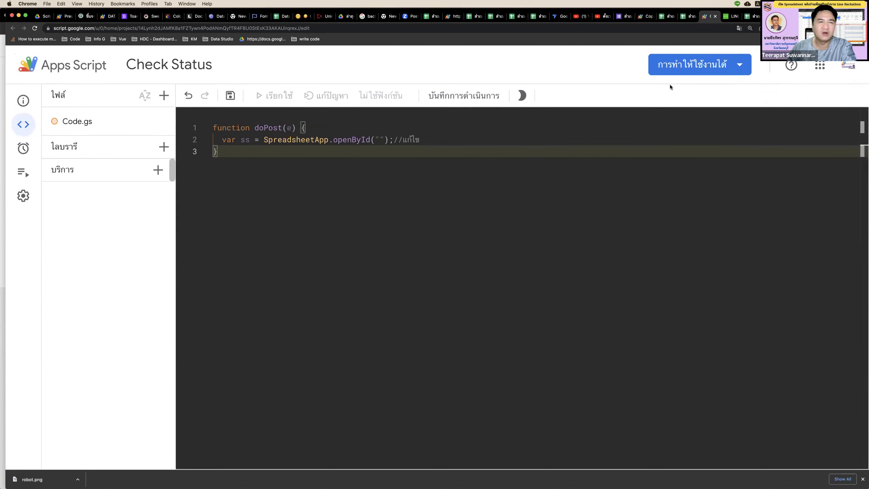
pyautogui.click(687, 16)
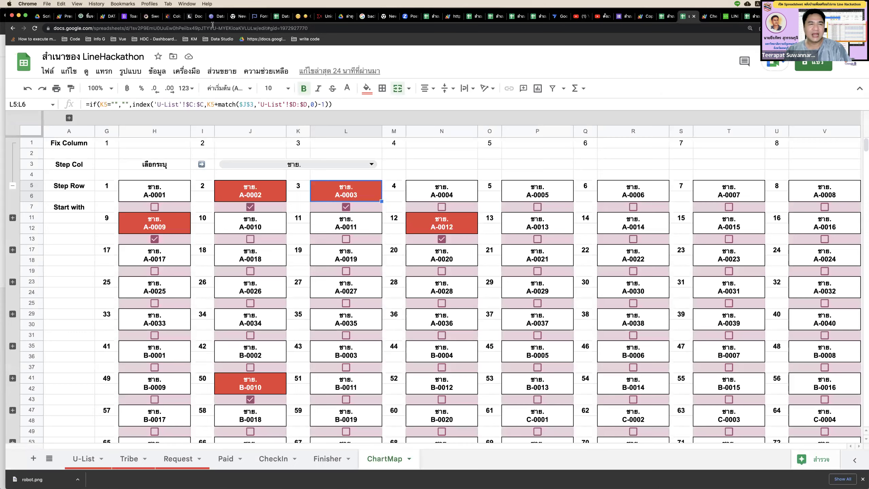
pyautogui.click(215, 28)
# - Select the spreadsheet ID portion of the LineHackathon URL, then return to the script
pyautogui.click(215, 28)
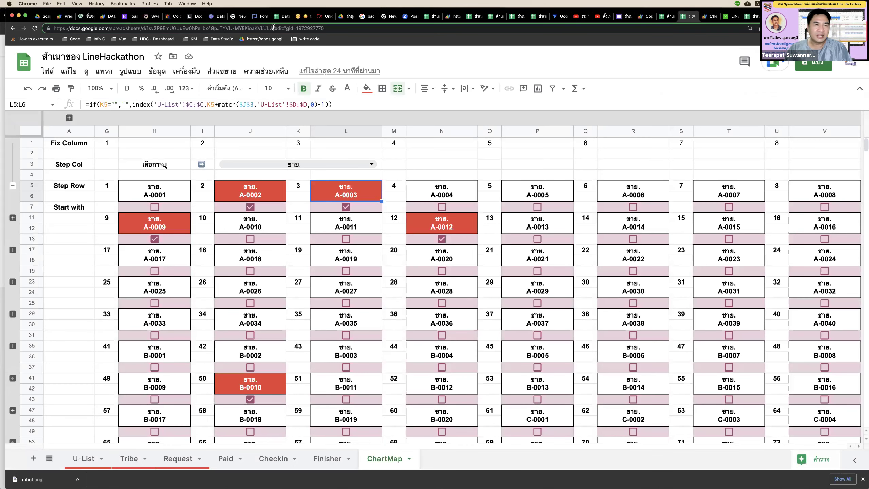
pyautogui.moveTo(246, 27); pyautogui.dragTo(217, 27)
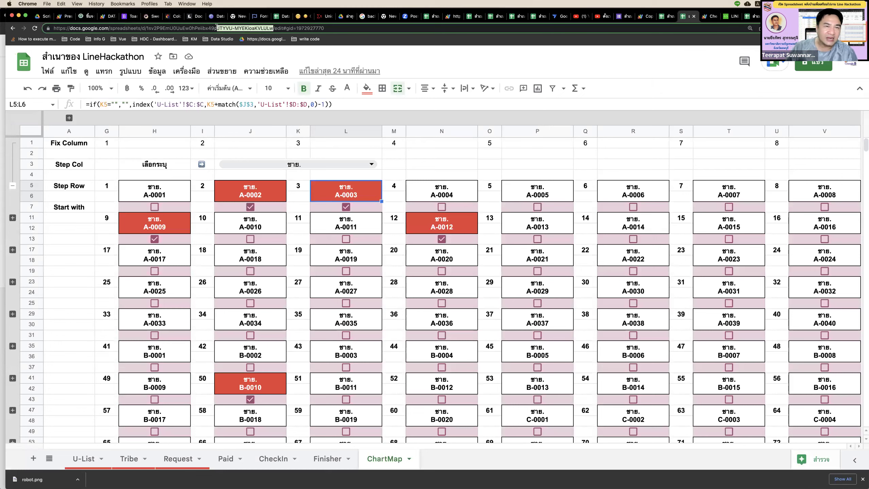
pyautogui.click(273, 27)
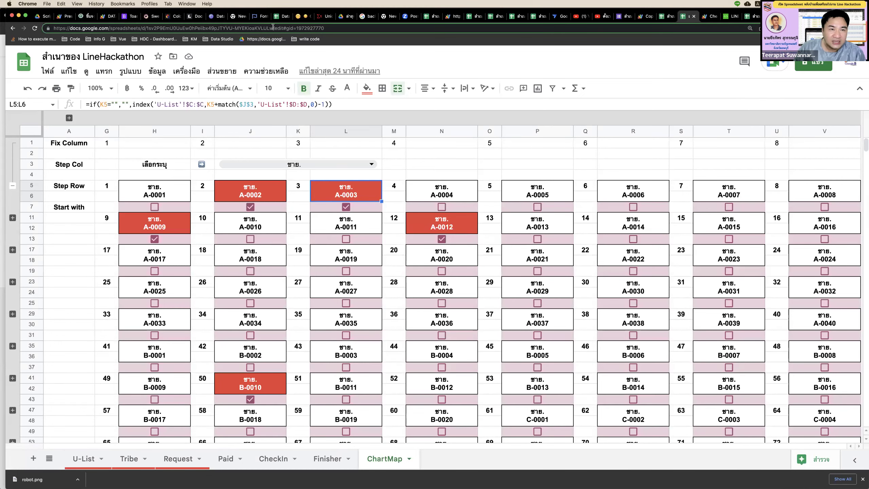
pyautogui.hotkey('shift', 'Left')
pyautogui.hotkey('shift', 'Left')
pyautogui.hotkey('shift', 'Left')
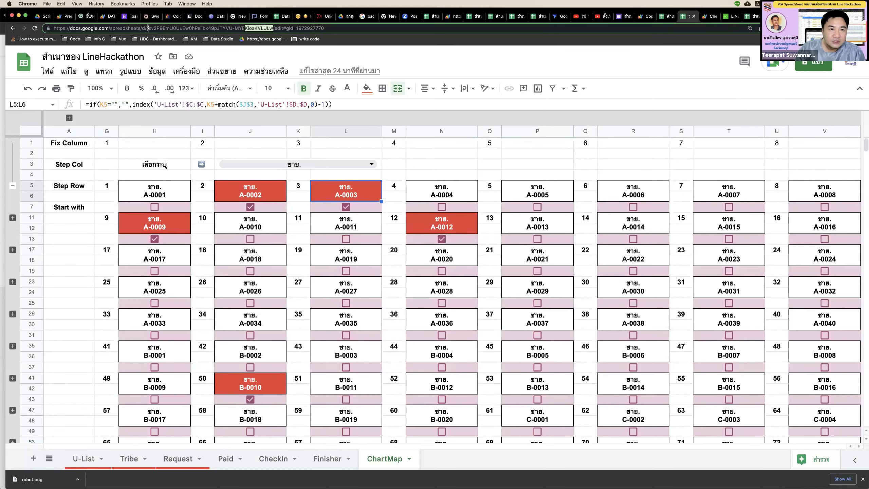
pyautogui.keyDown('shift'); pyautogui.click(148, 28); pyautogui.keyUp('shift')
pyautogui.keyDown('shift'); pyautogui.click(146, 28); pyautogui.keyUp('shift')
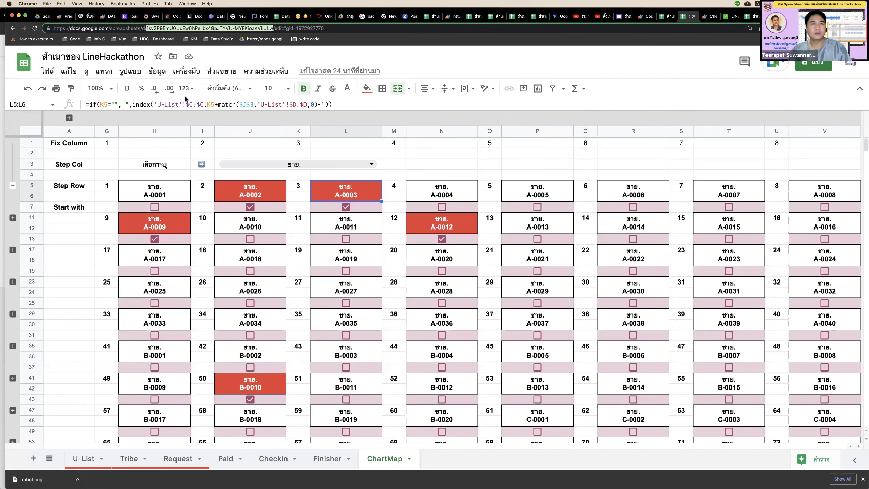
pyautogui.click(711, 16)
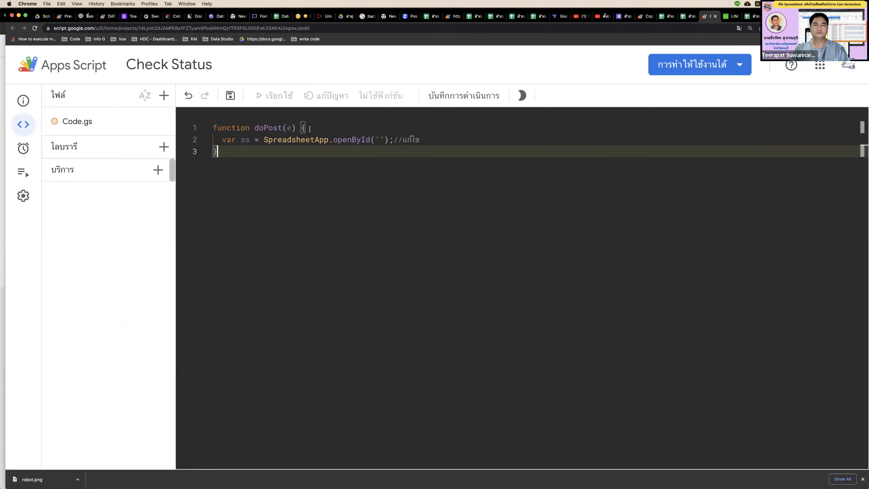
# - Paste the LineHackathon spreadsheet ID between the openById quotes and add blank lines below
pyautogui.click(380, 139)
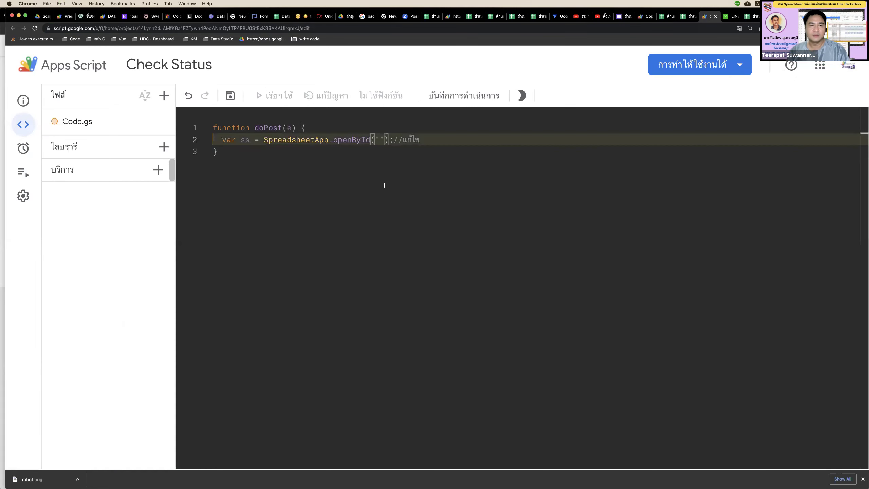
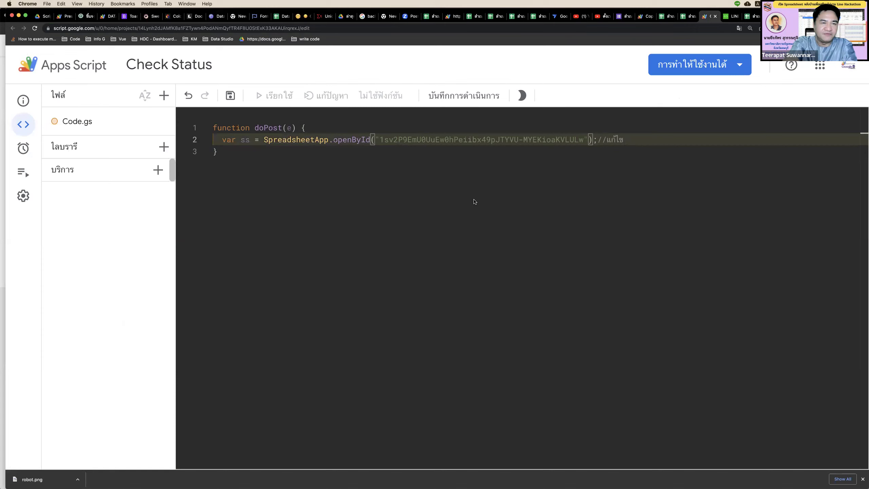
pyautogui.click(227, 166)
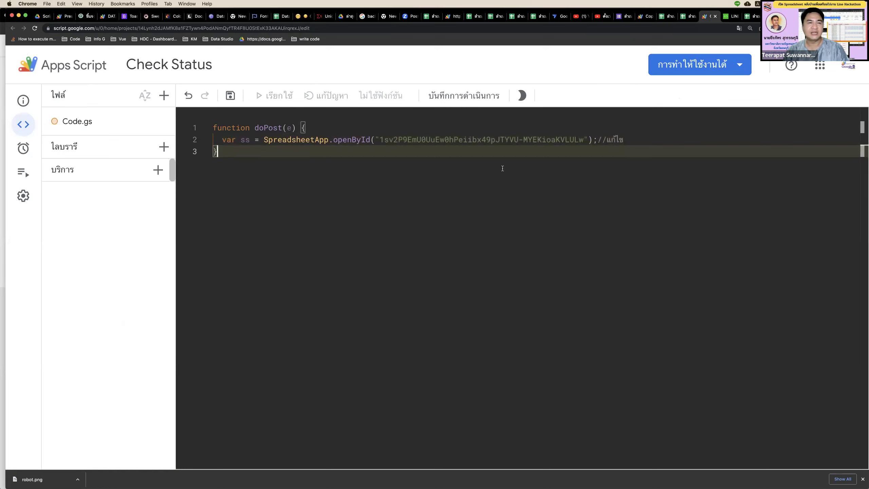
pyautogui.press('Return')
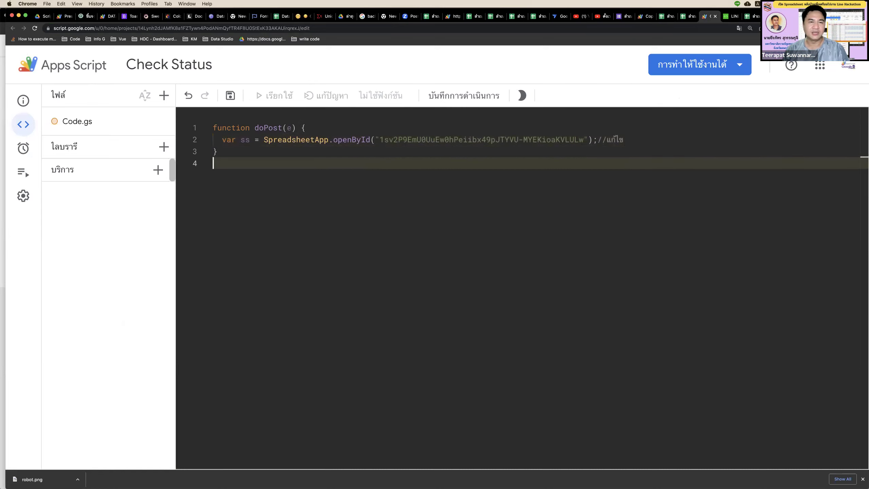
pyautogui.press('Return')
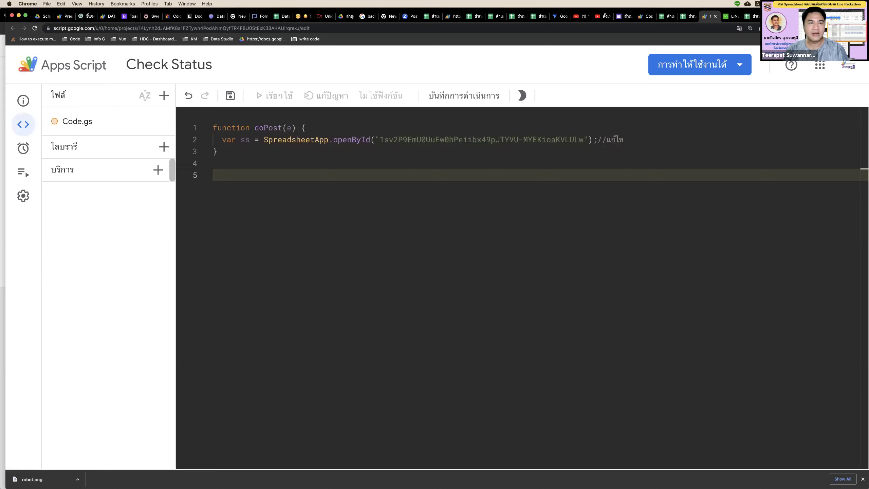
# - Insert the JSON.parse postData line and the userMsg extraction line after openById
pyautogui.click(213, 163)
pyautogui.press('Up')
pyautogui.press('Up')
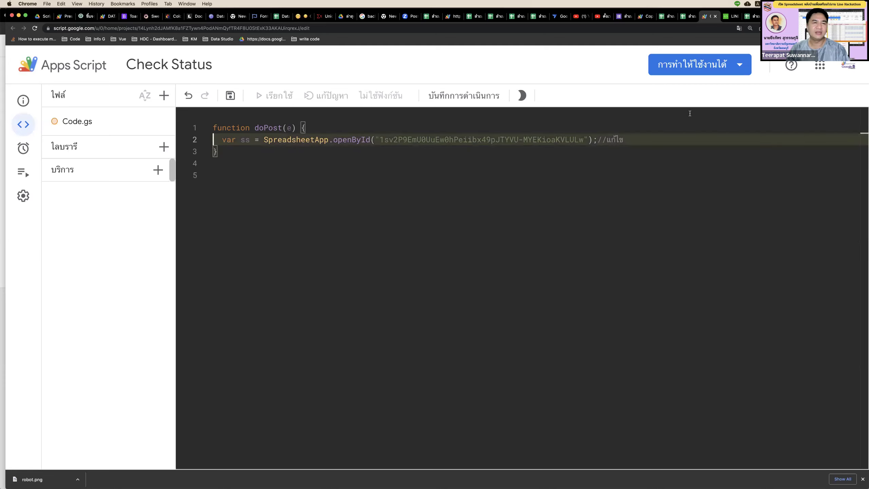
pyautogui.click(657, 137)
pyautogui.press('Return')
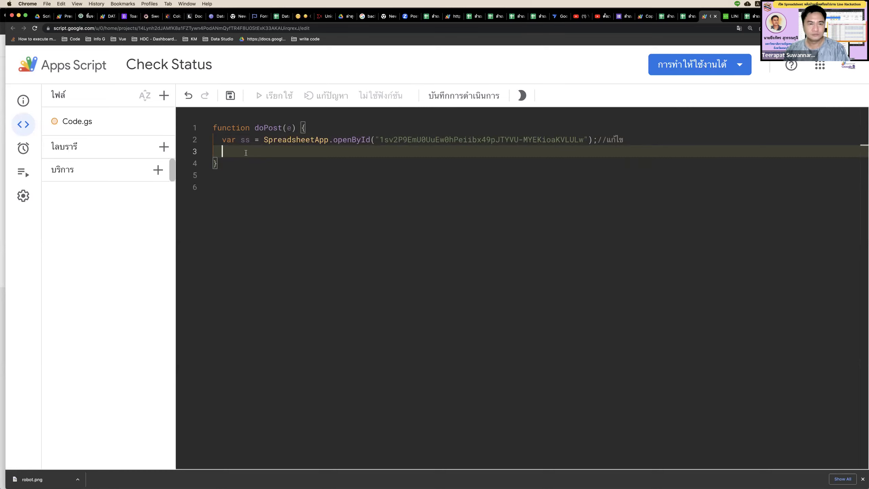
pyautogui.write('var data = JSON.parse(e.postData.contents)   var userMsg = data.originalDetectIntentRequest.payload.data.message.text;')
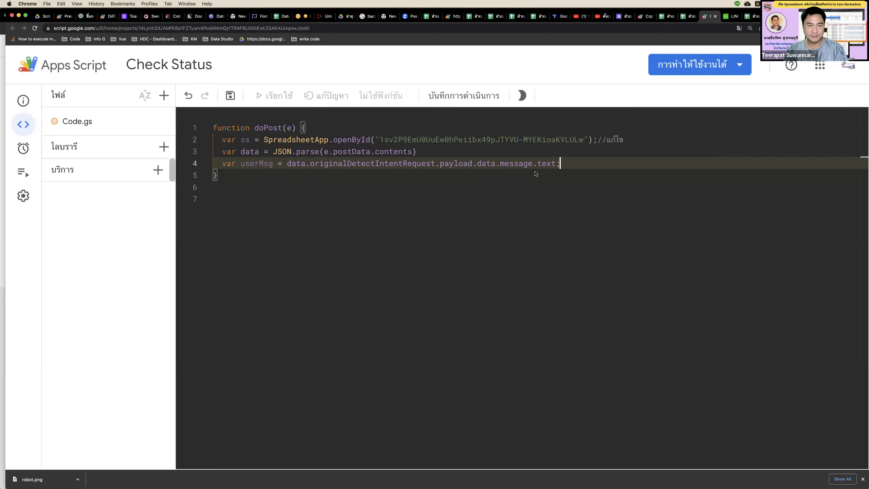
# - Undo a wrong paste and insert the LogMsg getSheetByName, getLastRow and setValue lines at line 5
pyautogui.press('Return')
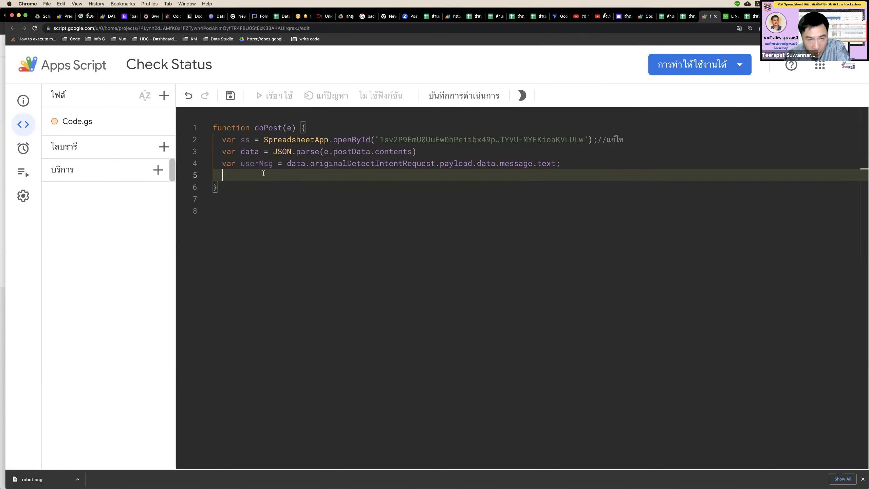
pyautogui.press('super+v')
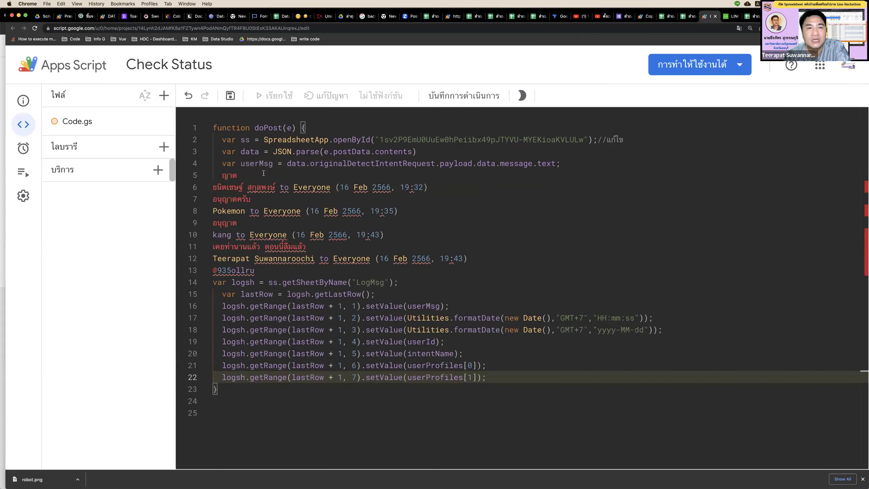
pyautogui.press('super+z')
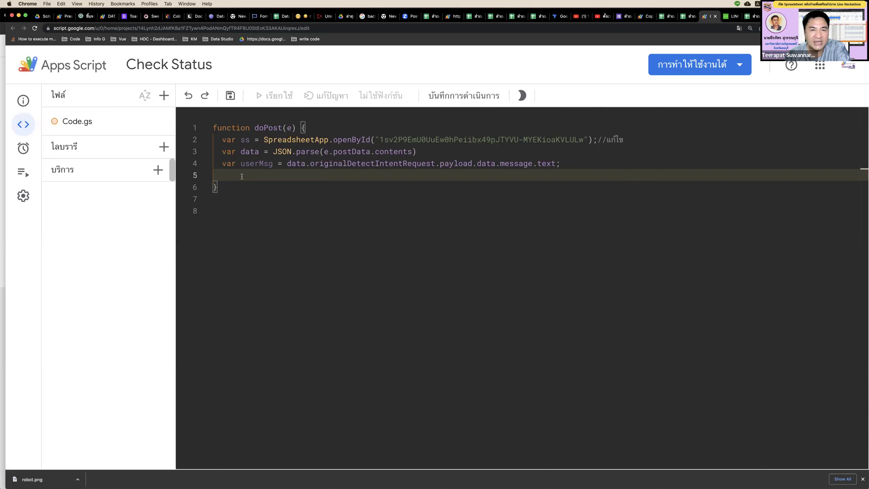
pyautogui.write('var logsh = ss.getSheetByName("LogMsg");   var lastRow = logsh.getLastRow();   logsh.getRange(lastRow + 1, 1).setValue(userMsg);   logsh.getRange(lastRow + 1, 2).setValue(Utilities.formatDate(new Date(),"GMT+7","HH:mm:ss"));   logsh.getRange(lastRow + 1, 3).setValue(Utilities.formatDate(new Date(),"GMT+7","yyyy-MM-dd"));   logsh.getRange(lastRow + 1, 4).setValue(userId);   logsh.getRange(lastRow + 1, 5).setValue(intentName);   logsh.getRange(lastRow + 1, 6).setValue(userProfiles[0]);   logsh.getRange(lastRow + 1, 7).setValue(userProfiles[1]);')
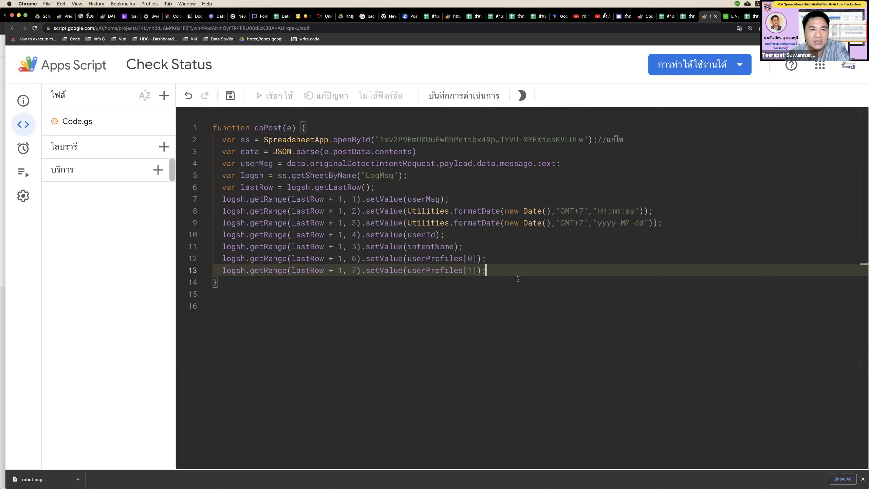
pyautogui.press('Up')
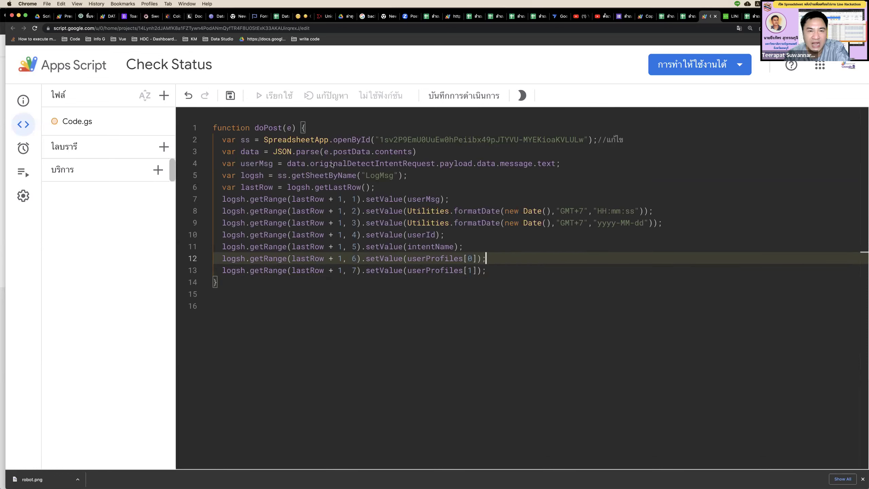
# - Review the doPost lines: JSON parse, lastRow, setValue calls, new Date, userId, intentName, userProfiles
pyautogui.click(424, 155)
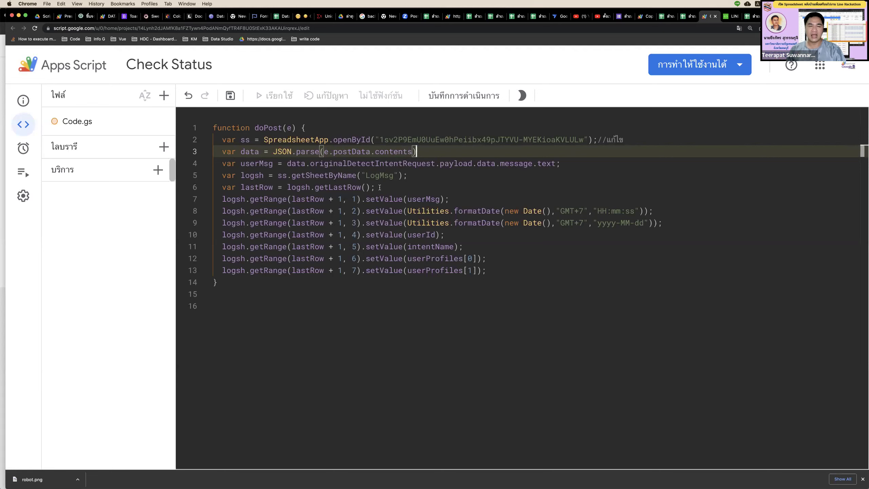
pyautogui.click(380, 187)
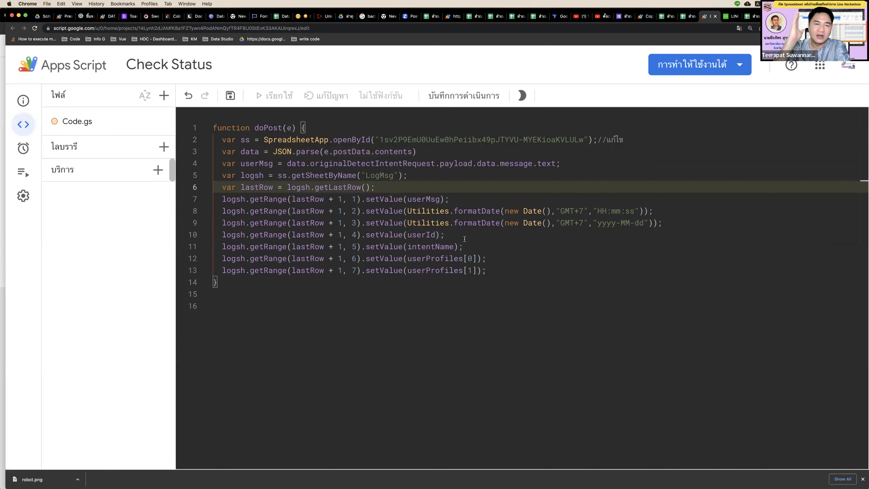
pyautogui.doubleClick(392, 199)
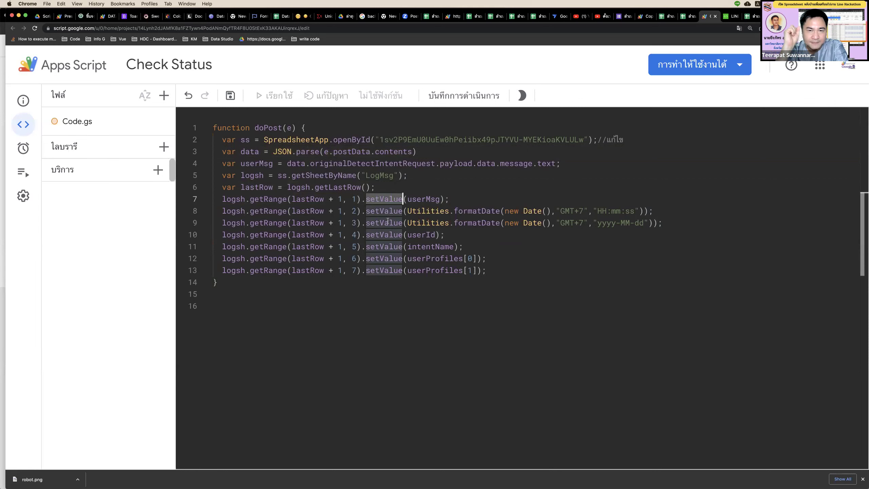
pyautogui.click(527, 223)
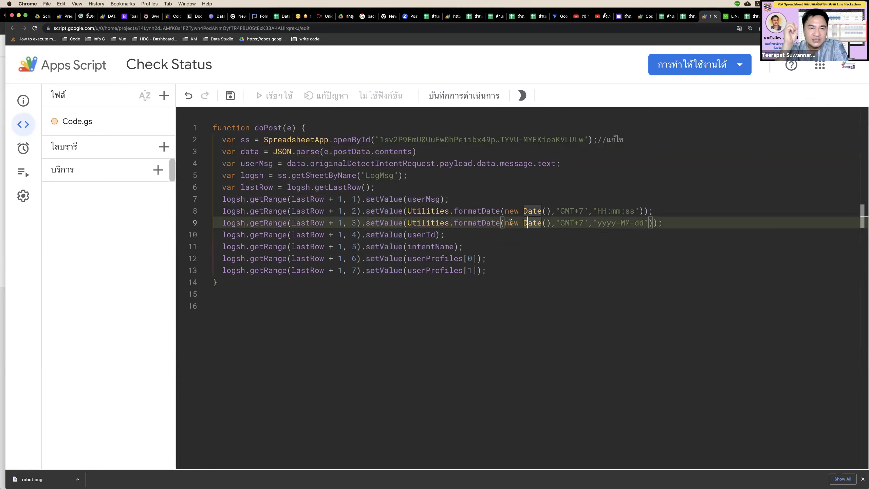
pyautogui.moveTo(508, 222); pyautogui.dragTo(536, 227)
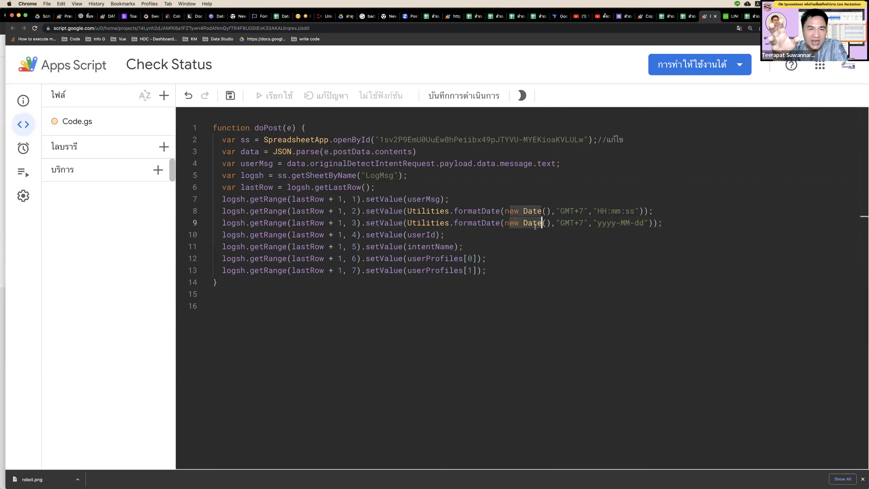
pyautogui.click(435, 235)
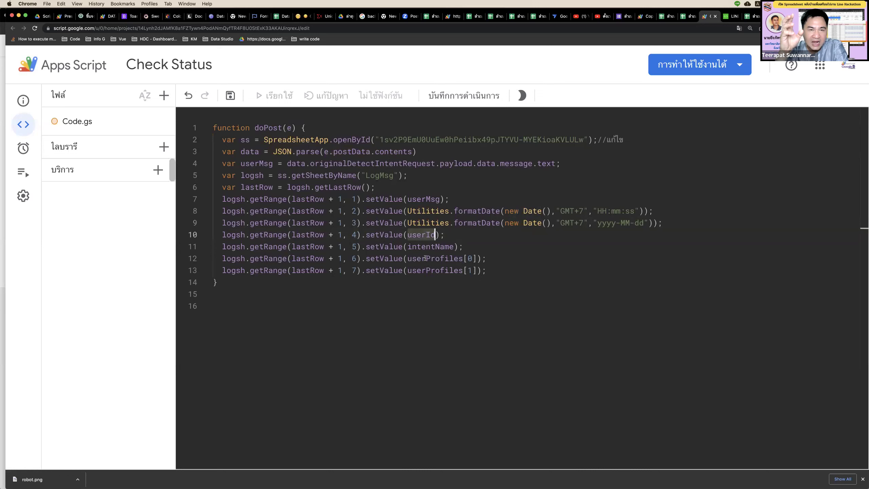
pyautogui.press('Down')
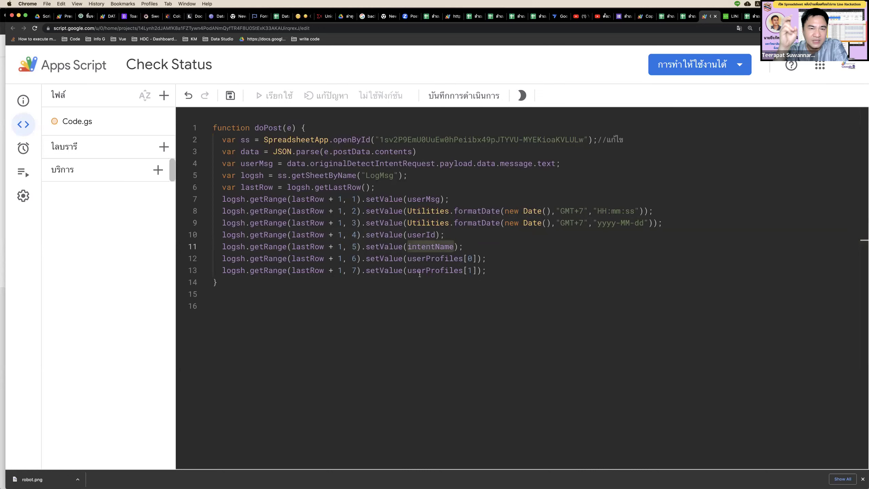
pyautogui.press('Down')
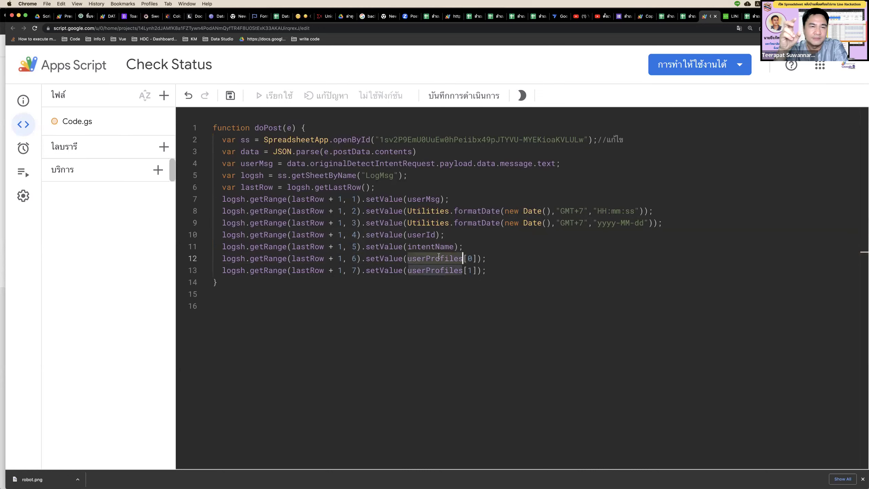
pyautogui.press('Down')
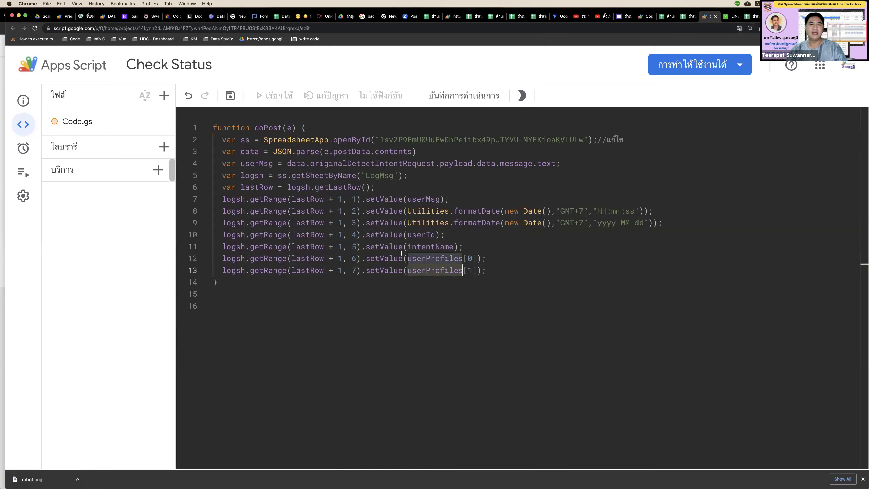
pyautogui.click(430, 247)
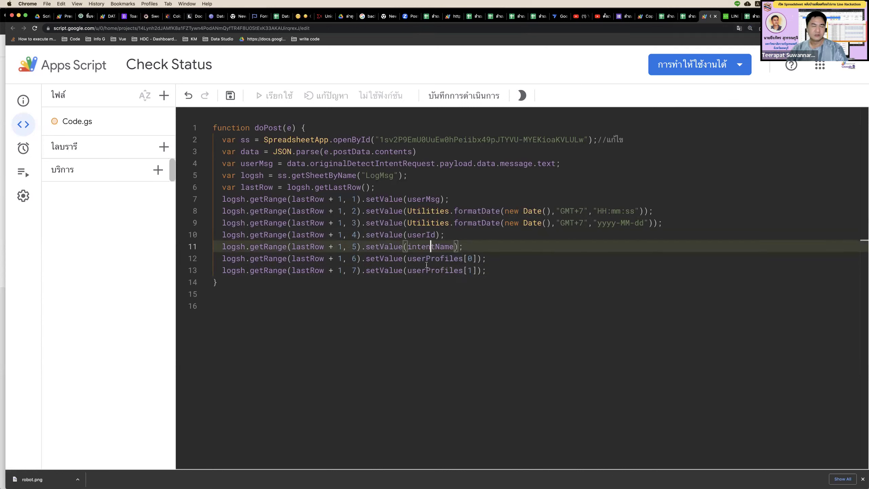
# - Copy the sheet name 'LogMsg' from the getSheetByName line
pyautogui.doubleClick(378, 175)
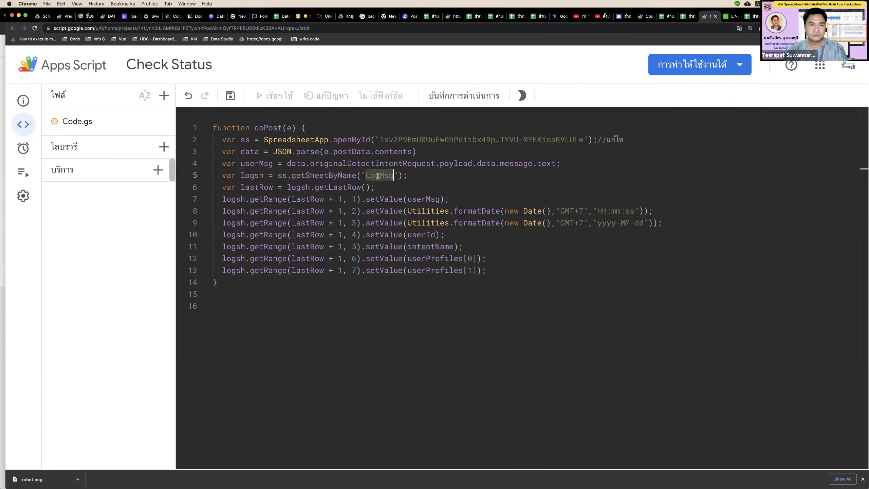
pyautogui.rightClick(378, 176)
pyautogui.click(410, 377)
# - Add a blank sheet in LineHackathon and name its tab 'LogMsg' from the copied text
pyautogui.click(687, 16)
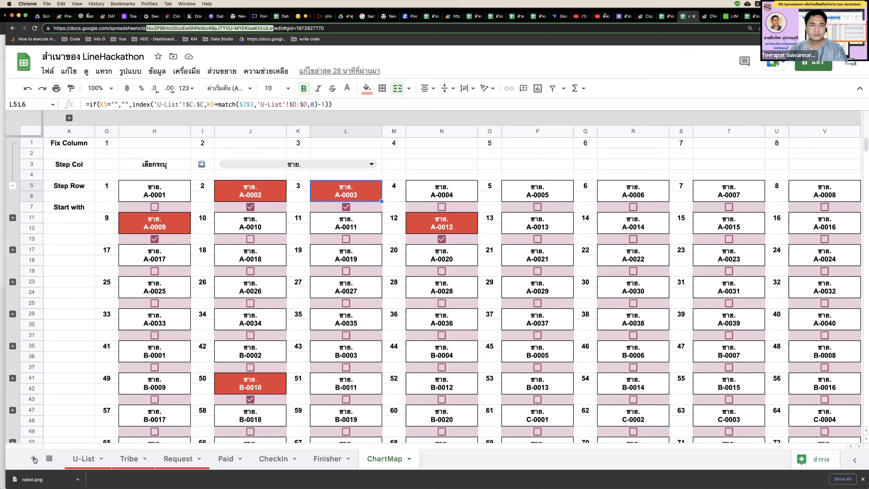
pyautogui.click(34, 459)
pyautogui.doubleClick(434, 459)
pyautogui.rightClick(433, 459)
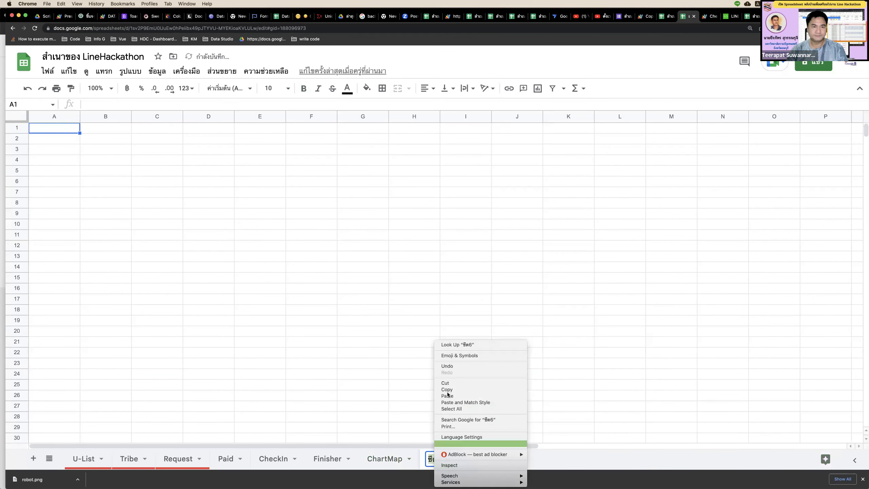
pyautogui.click(451, 396)
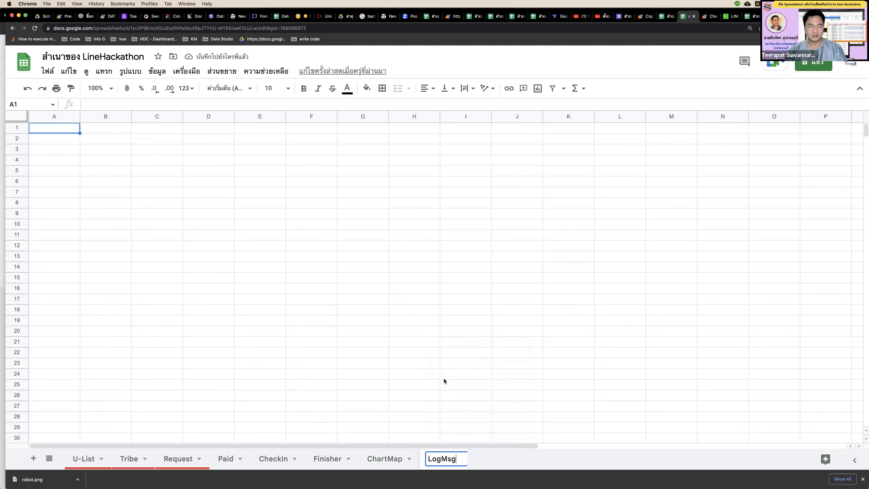
pyautogui.click(444, 378)
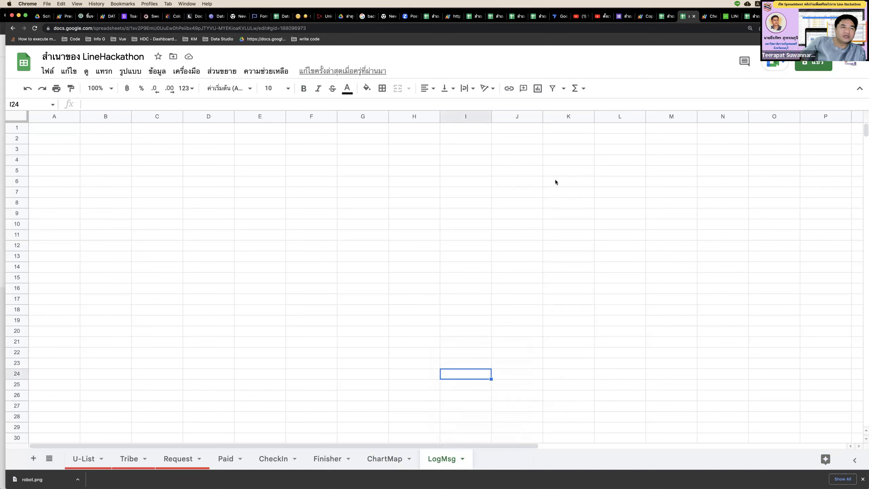
# - Type headers UserMsg, Time, date and userId into A1–D1, fixing the 'UserMsc' typo
pyautogui.click(53, 131)
pyautogui.write('UserMsc')
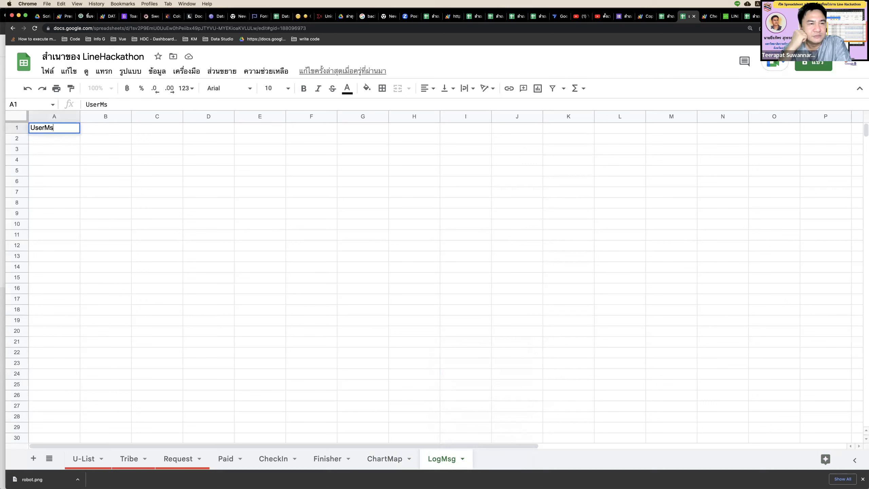
pyautogui.press('Tab')
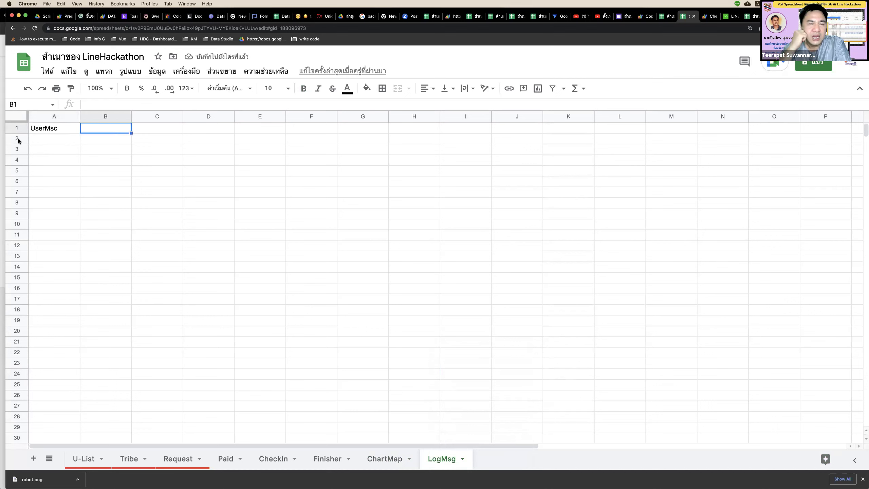
pyautogui.doubleClick(61, 130)
pyautogui.write('g')
pyautogui.press('Tab')
pyautogui.write('Time')
pyautogui.press('Tab')
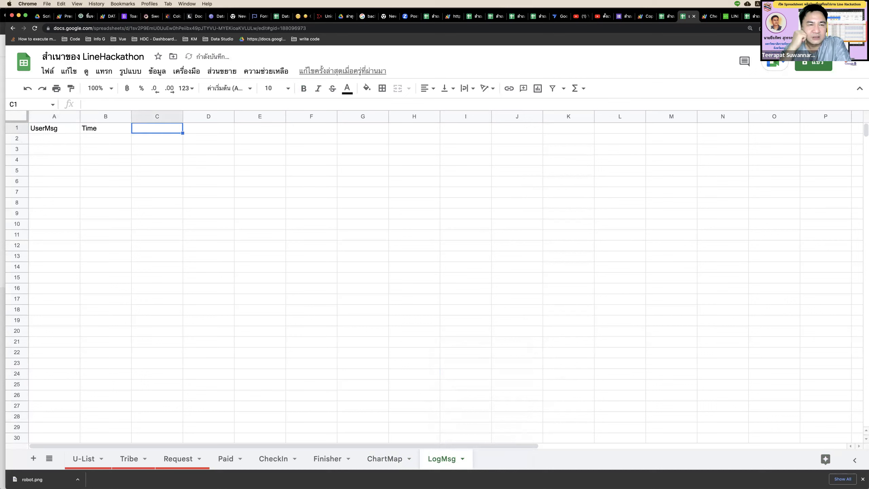
pyautogui.write('date')
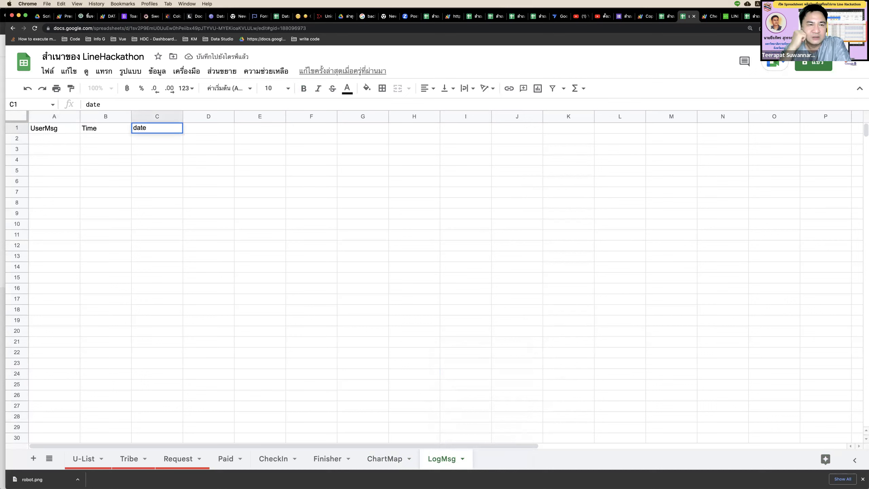
pyautogui.press('Tab')
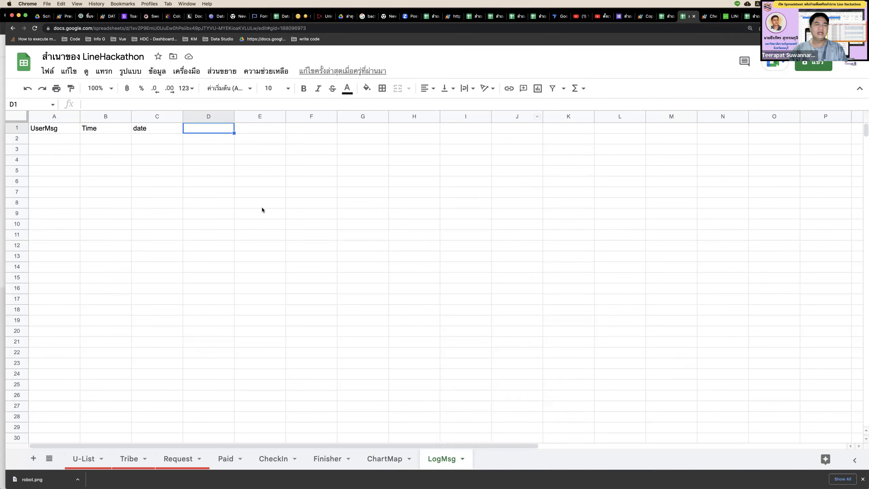
pyautogui.write('userId')
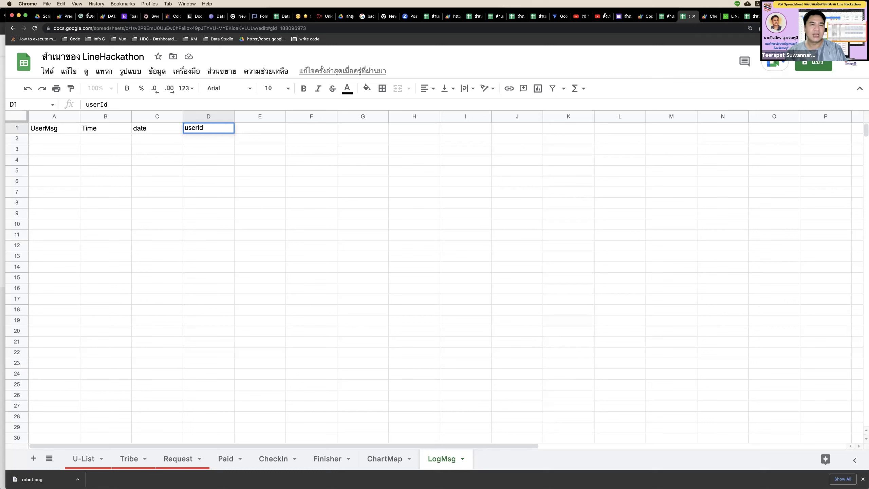
pyautogui.press('Tab')
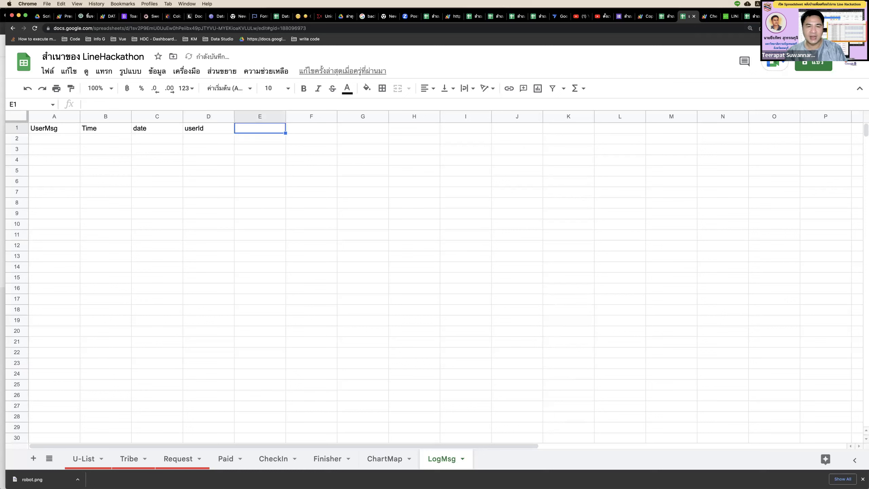
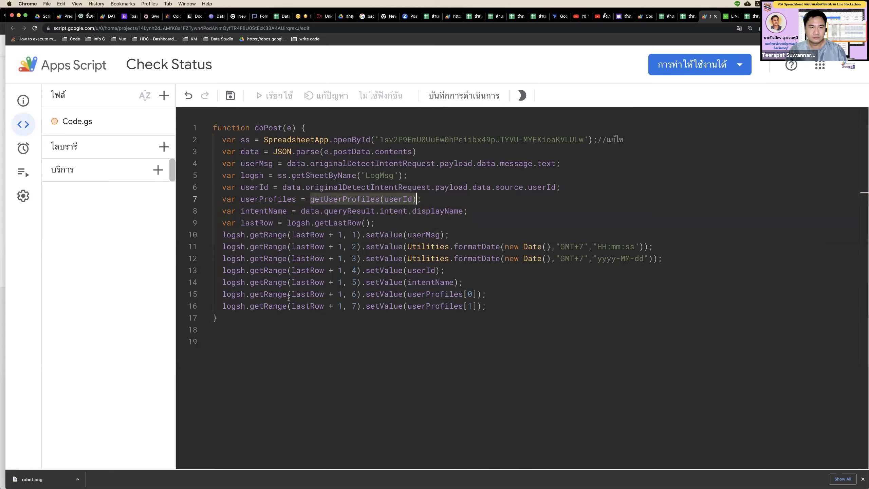
# - Insert blank lines after doPost's closing brace on line 17 of Code.gs
pyautogui.click(245, 318)
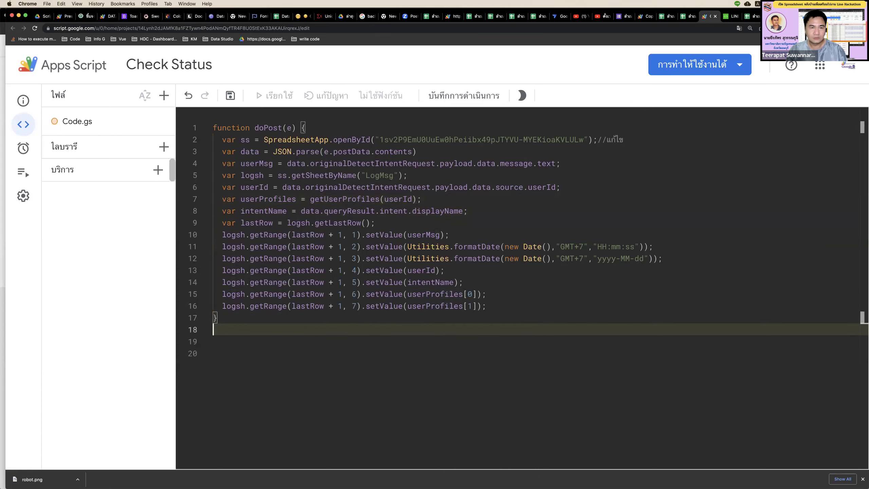
pyautogui.press('Return')
pyautogui.press('Return')
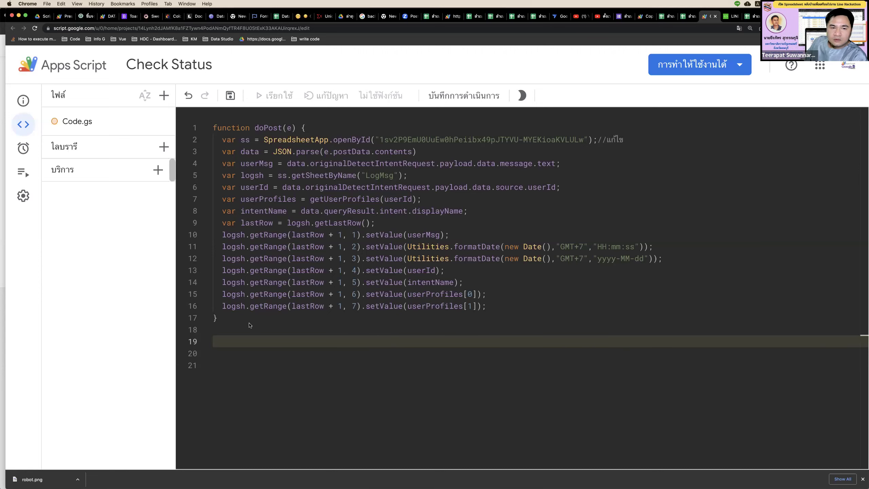
# - Paste the getUserProfiles function below doPost and select its old Bearer token
pyautogui.press('super+v')
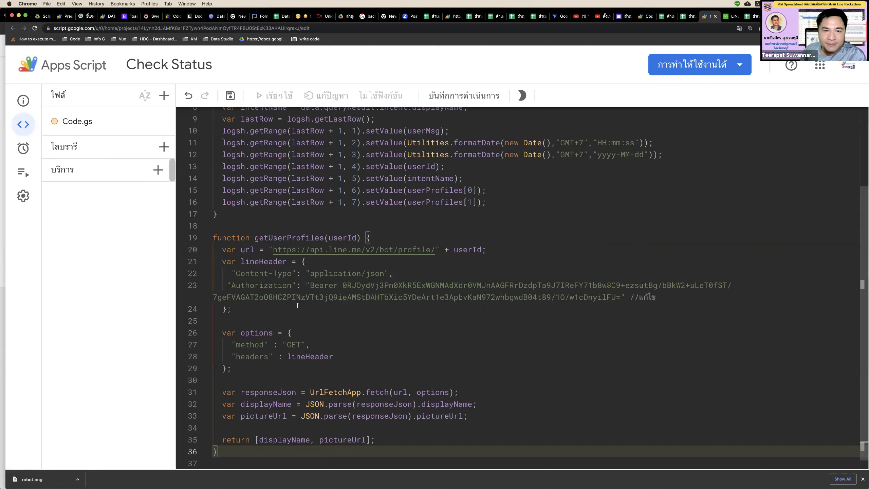
pyautogui.click(250, 285)
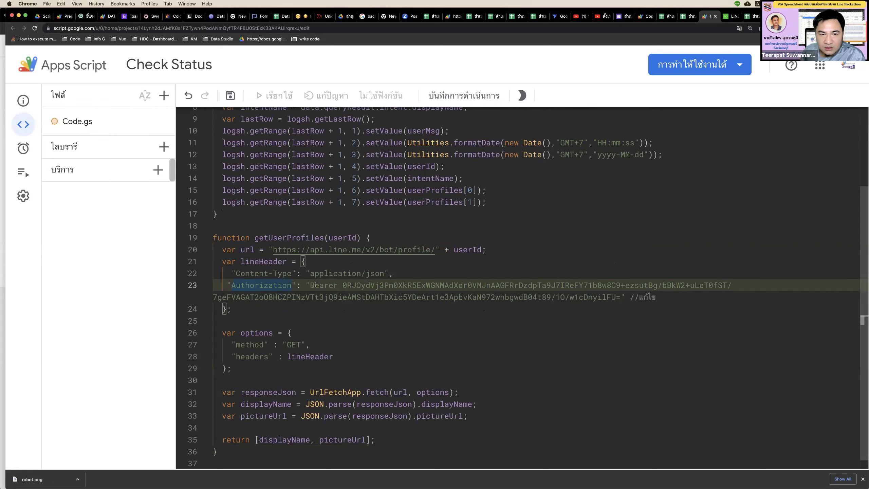
pyautogui.moveTo(343, 285); pyautogui.dragTo(621, 297)
pyautogui.scroll(-1, 504, 340)
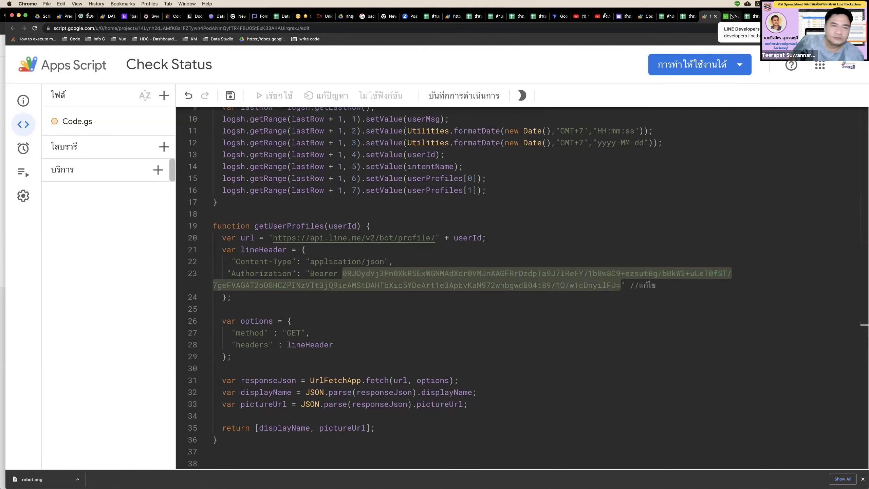
# - Copy the long-lived channel access token from LINE Developers' Messaging API settings
pyautogui.click(731, 16)
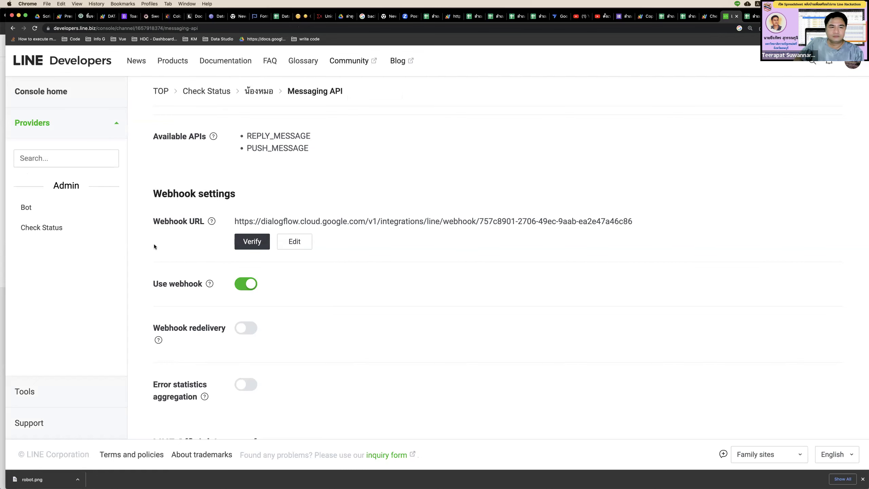
pyautogui.scroll(10, 282, 232)
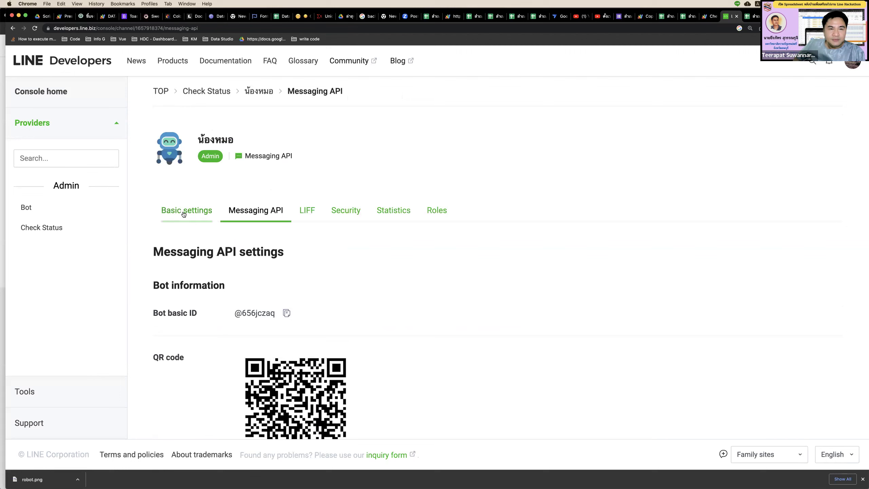
pyautogui.scroll(-3, 394, 250)
pyautogui.scroll(-10, 394, 250)
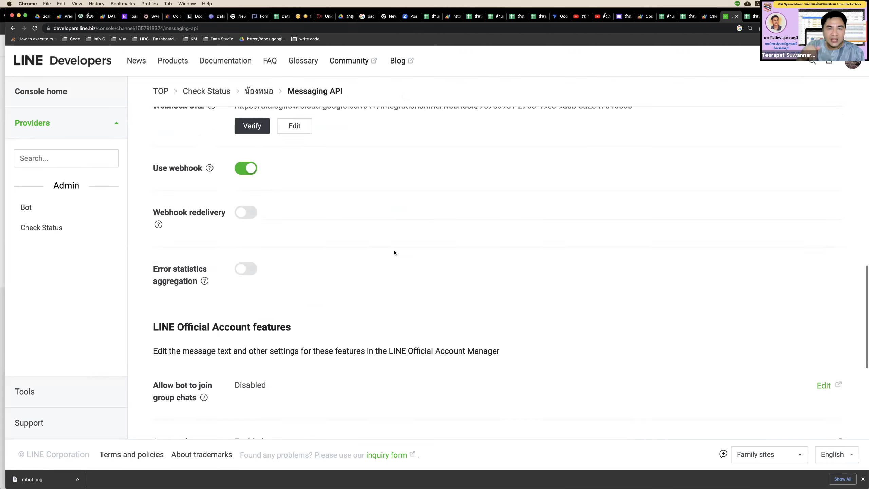
pyautogui.scroll(-5, 394, 250)
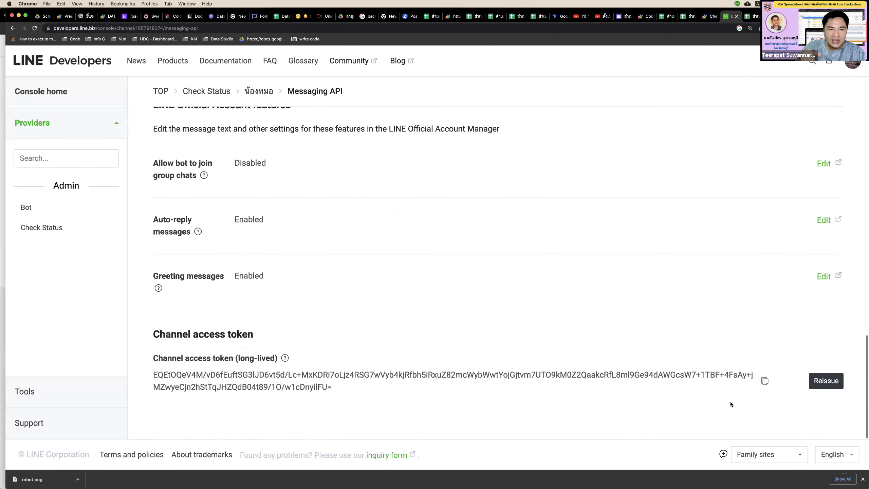
pyautogui.click(764, 381)
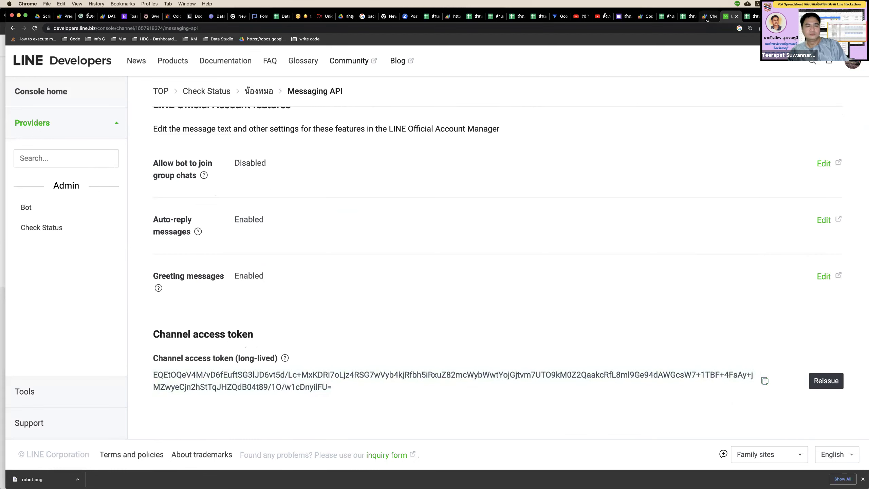
pyautogui.hotkey('ctrl', 'shift', 'Tab')
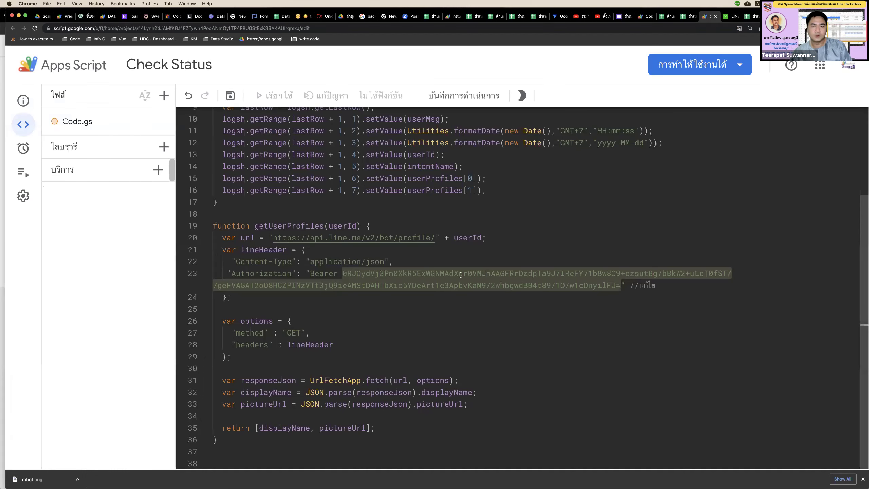
# - Paste the new channel access token over the old Bearer token and save the project
pyautogui.rightClick(461, 278)
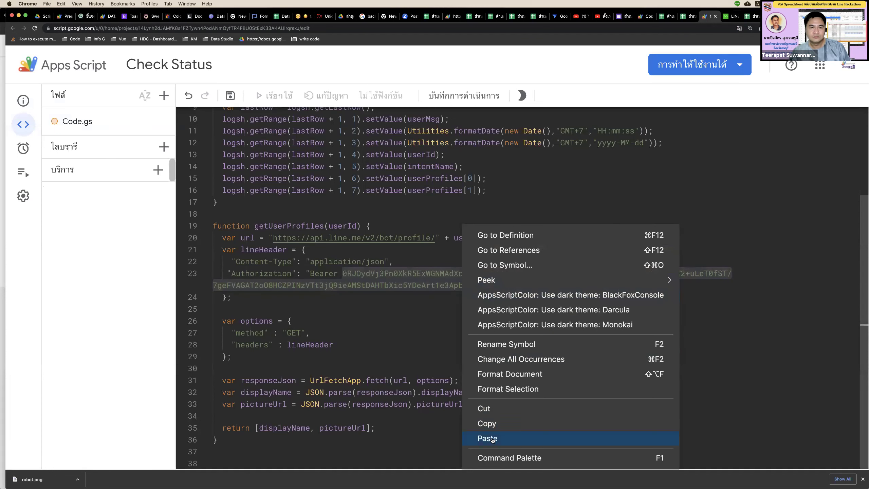
pyautogui.click(492, 440)
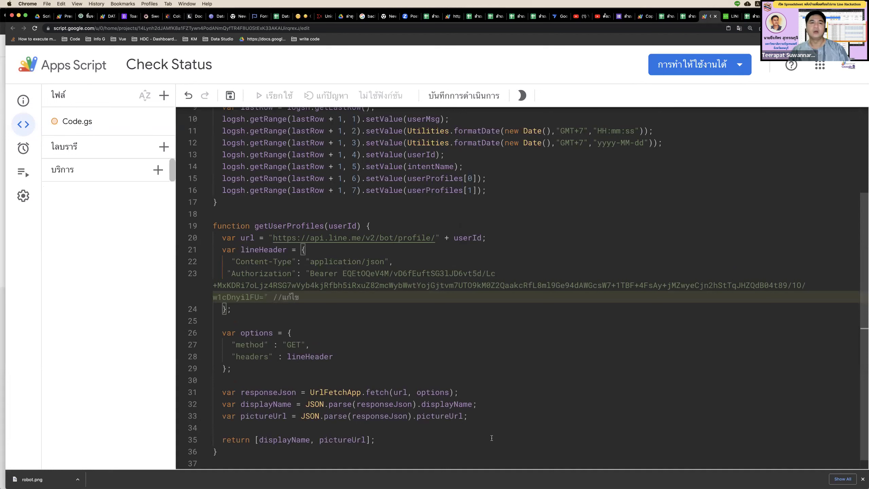
pyautogui.scroll(-1, 491, 438)
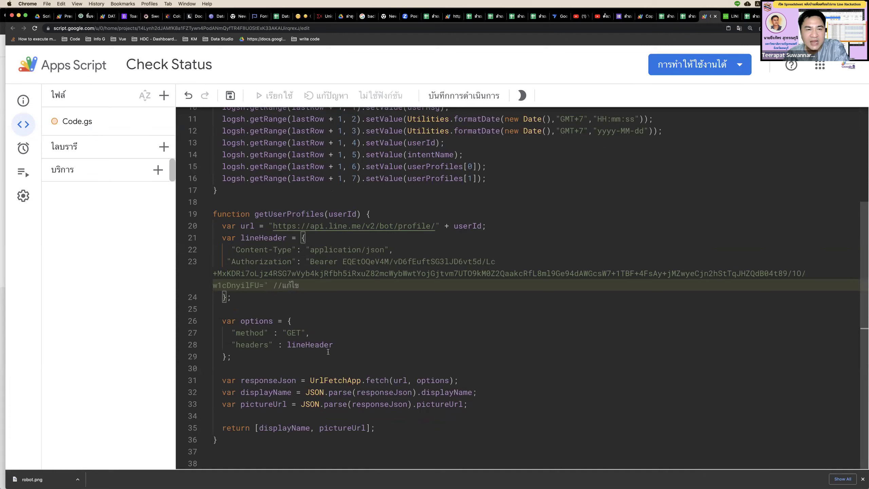
pyautogui.doubleClick(297, 215)
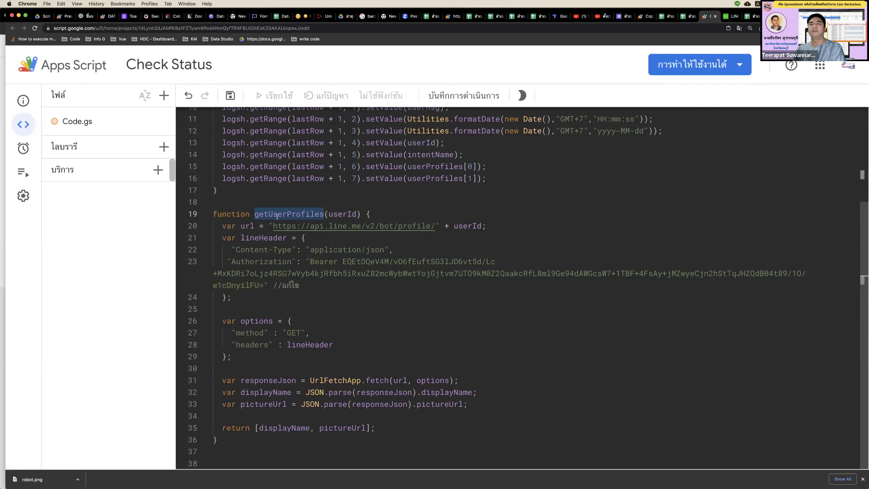
pyautogui.click(231, 97)
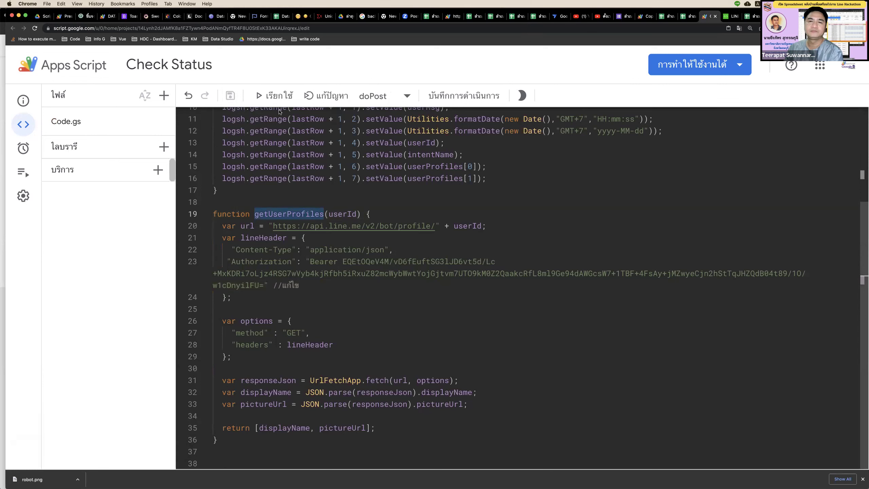
# - From Manage deployments, create a new Web app deployment with access for Anyone and deploy
pyautogui.click(730, 69)
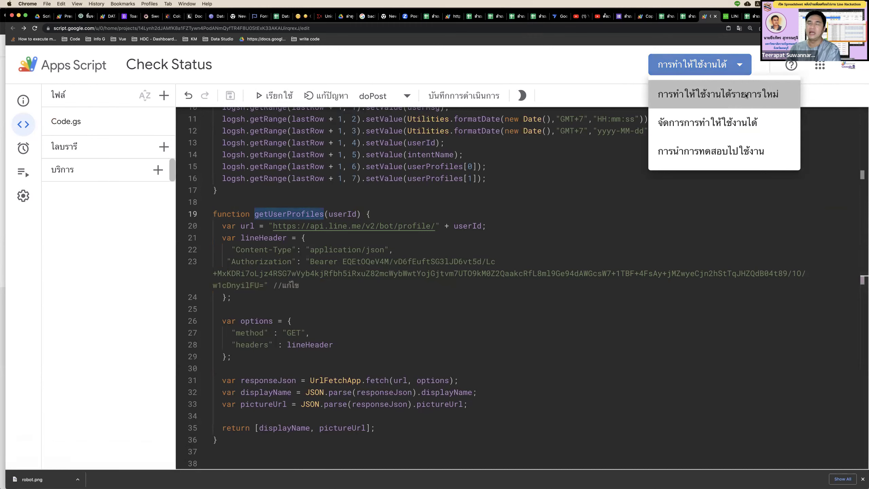
pyautogui.click(746, 96)
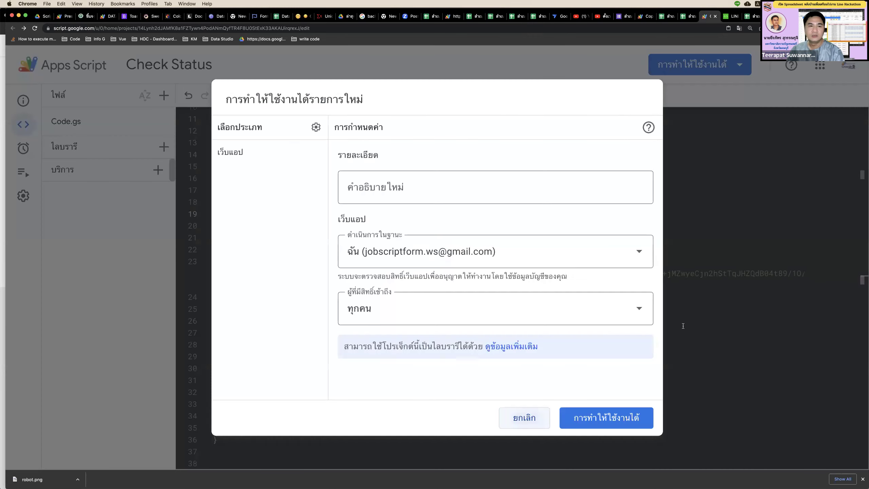
pyautogui.click(734, 70)
pyautogui.click(734, 71)
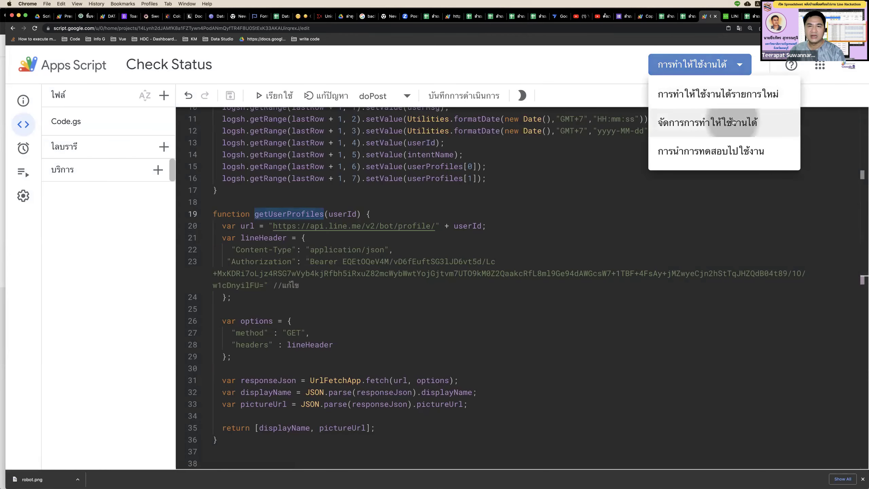
pyautogui.click(719, 123)
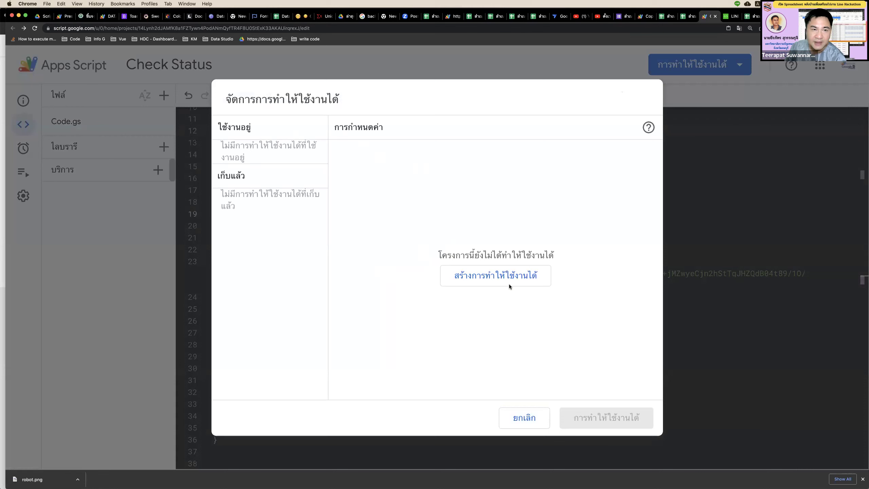
pyautogui.click(507, 274)
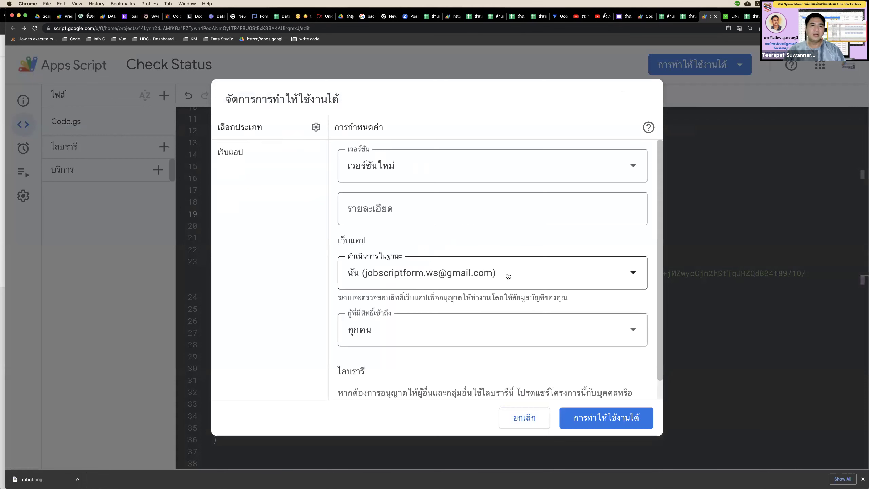
pyautogui.click(315, 128)
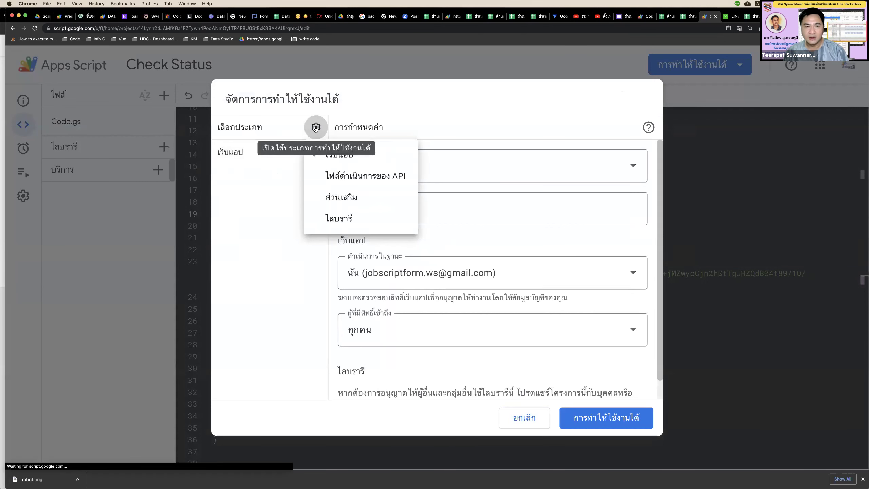
pyautogui.click(329, 153)
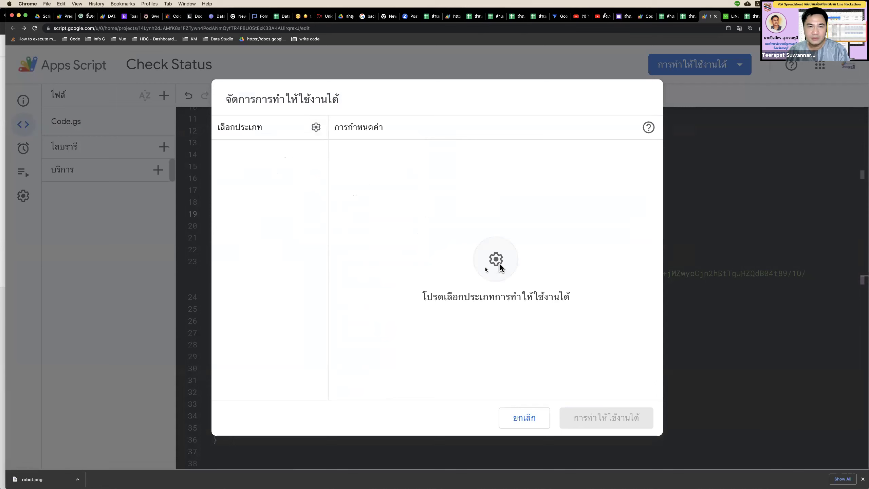
pyautogui.click(315, 127)
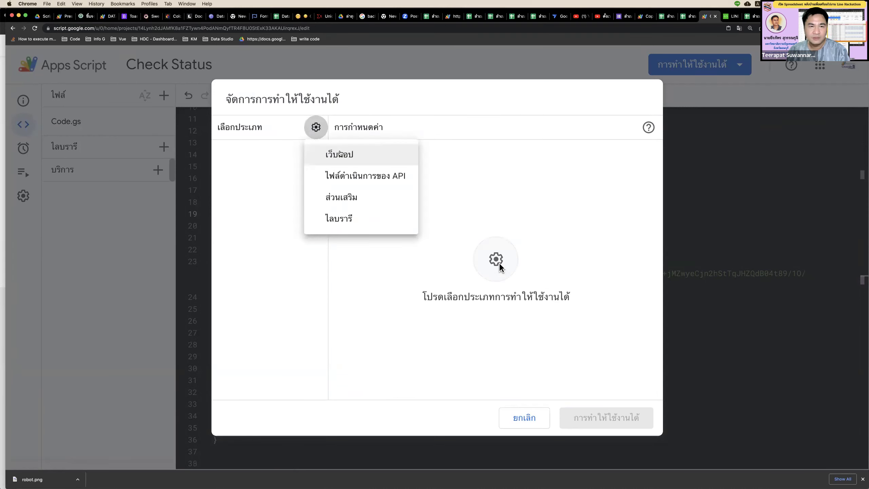
pyautogui.click(339, 153)
pyautogui.scroll(-2, 464, 239)
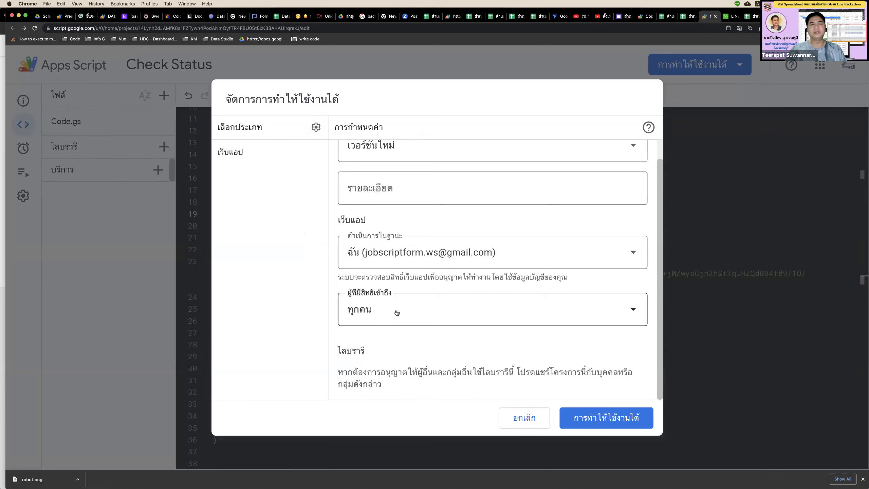
pyautogui.click(609, 418)
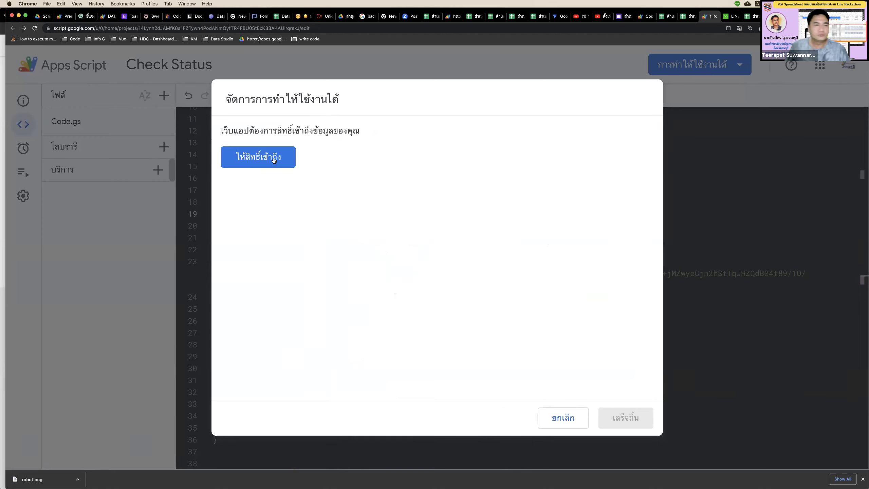
# - Authorize Check Status on the Google account, then copy the web app URL and close
pyautogui.click(274, 160)
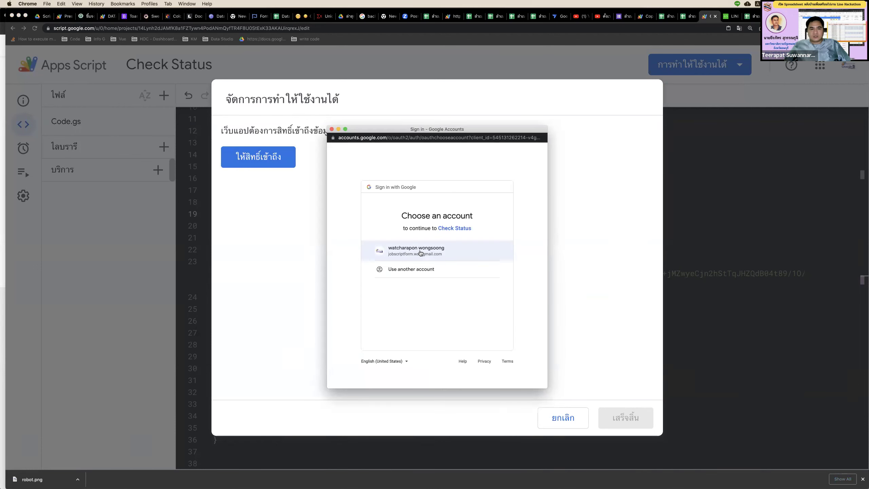
pyautogui.click(420, 253)
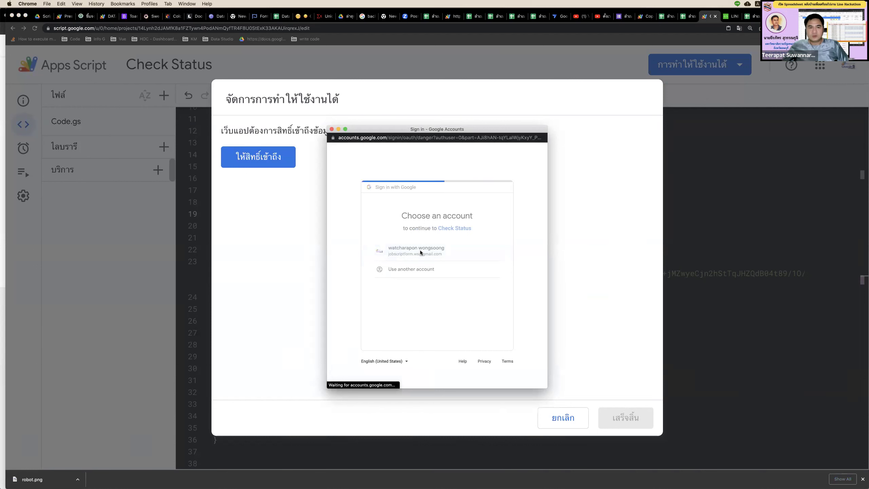
pyautogui.click(347, 271)
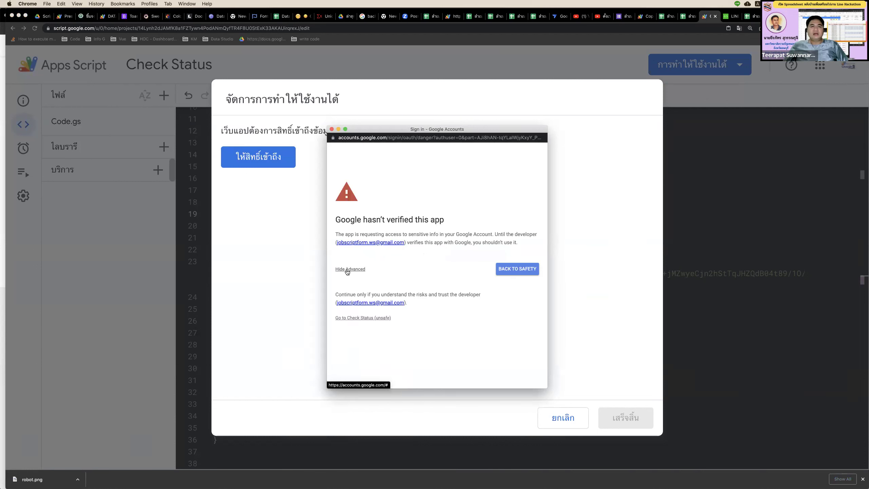
pyautogui.click(356, 318)
pyautogui.scroll(-1, 488, 331)
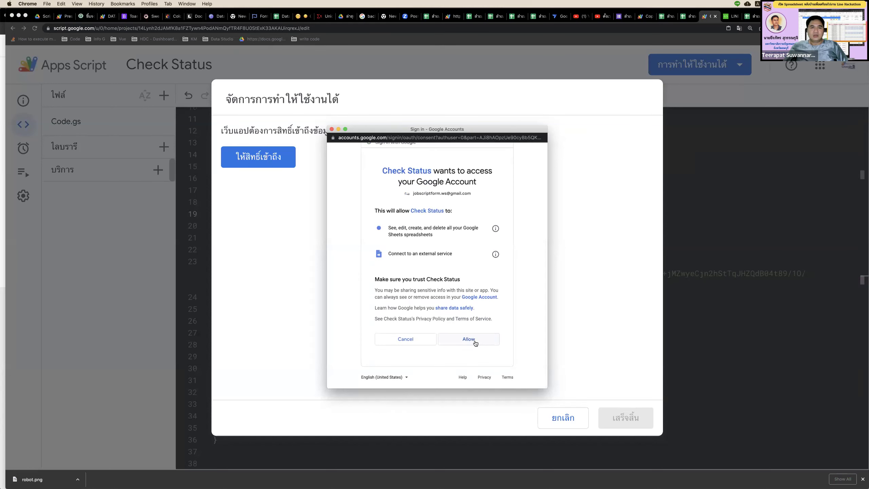
pyautogui.click(468, 339)
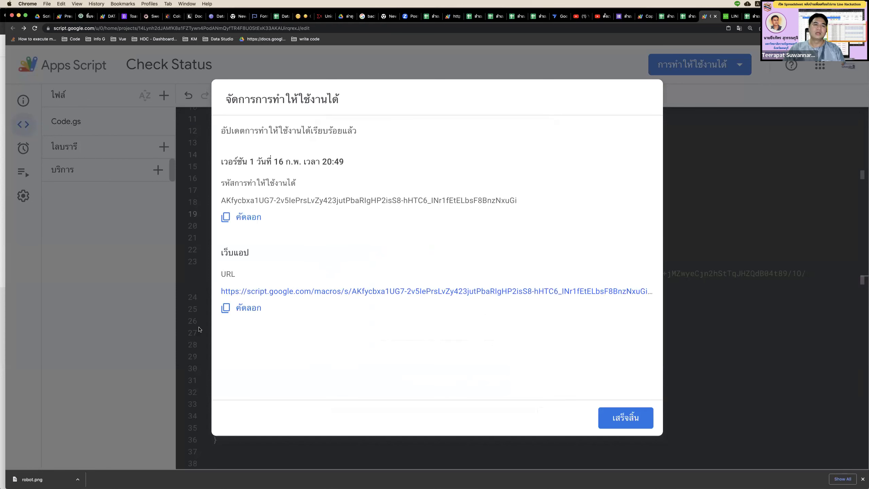
pyautogui.click(251, 311)
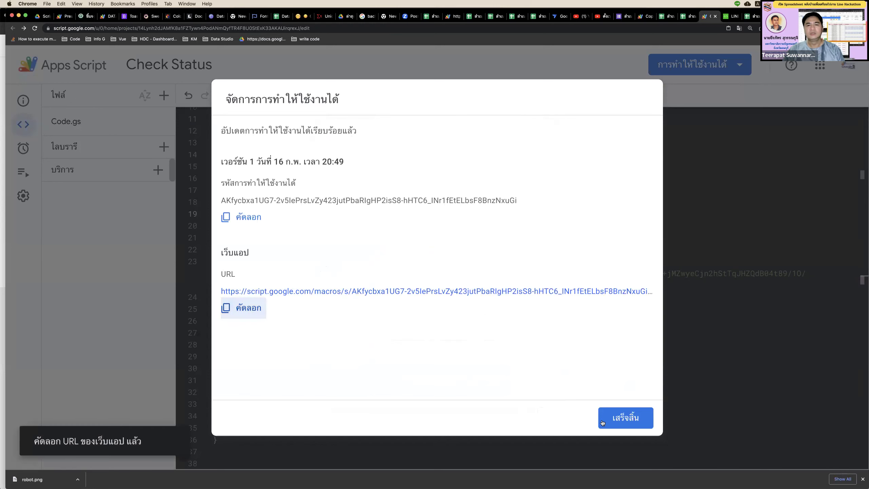
pyautogui.click(624, 418)
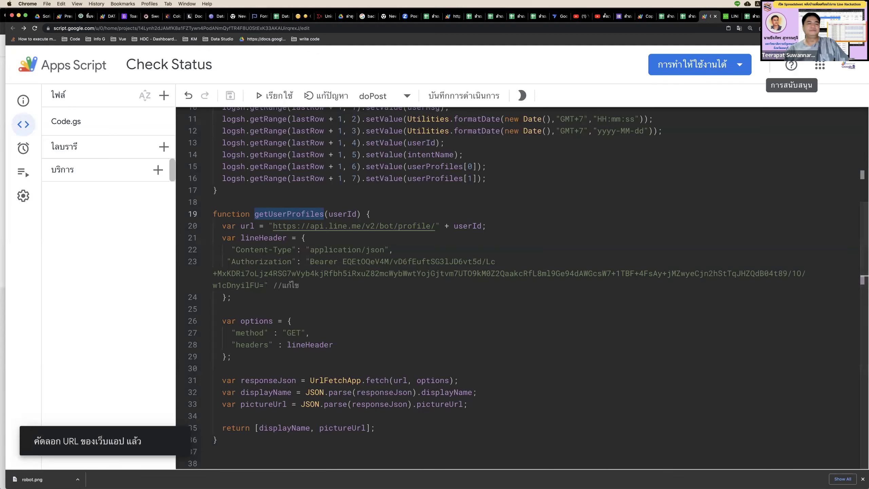
# - Enable Webhook in the CheckStatus agent's Fulfillment settings in Dialogflow
pyautogui.hotkey('ctrl', 'Tab')
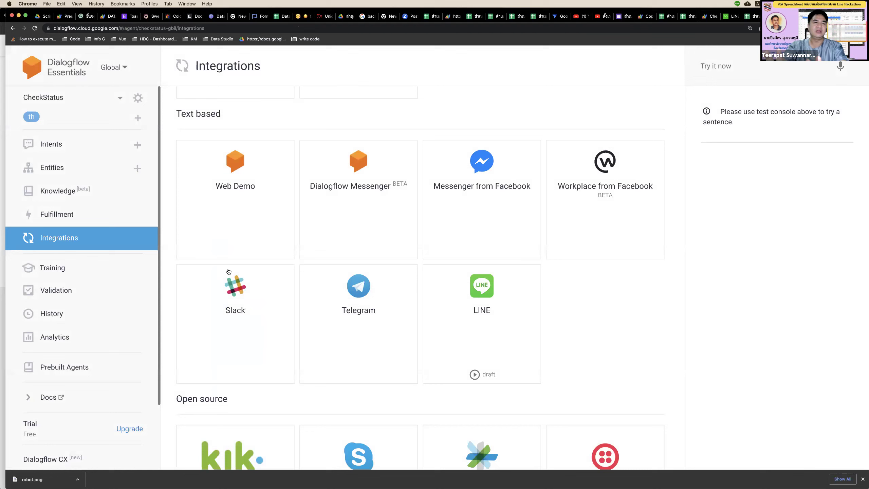
pyautogui.click(79, 214)
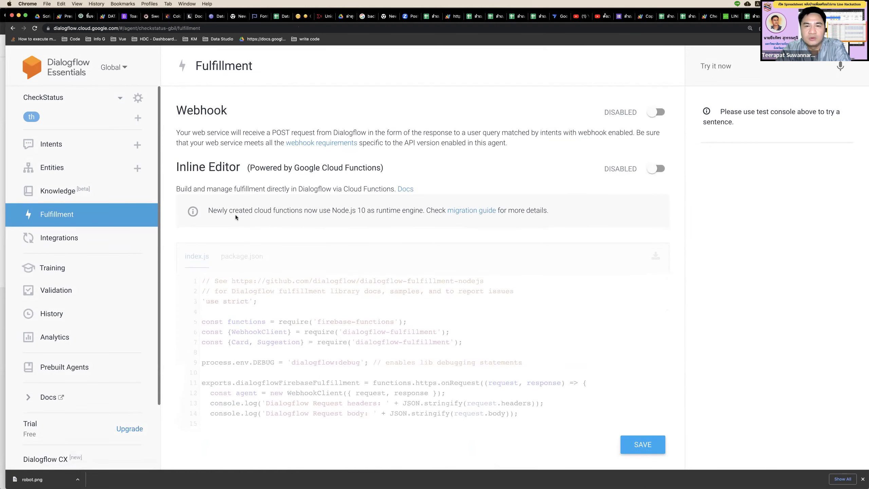
pyautogui.click(652, 169)
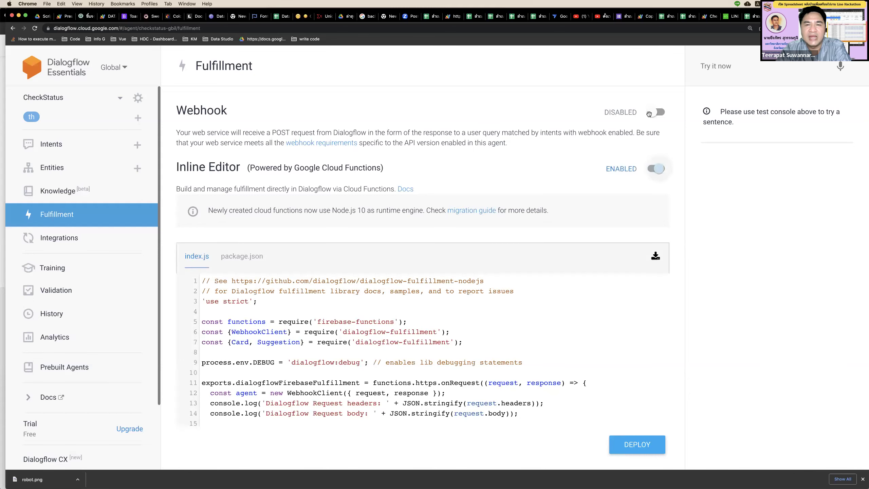
pyautogui.click(649, 114)
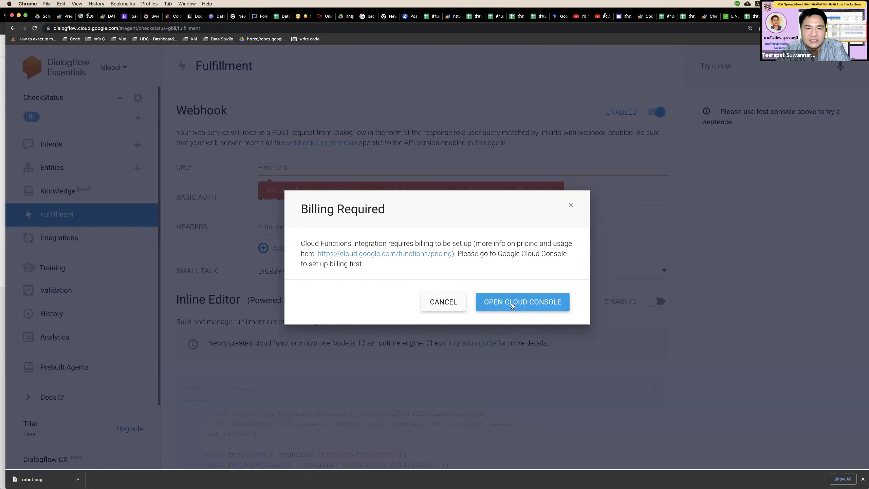
pyautogui.click(456, 302)
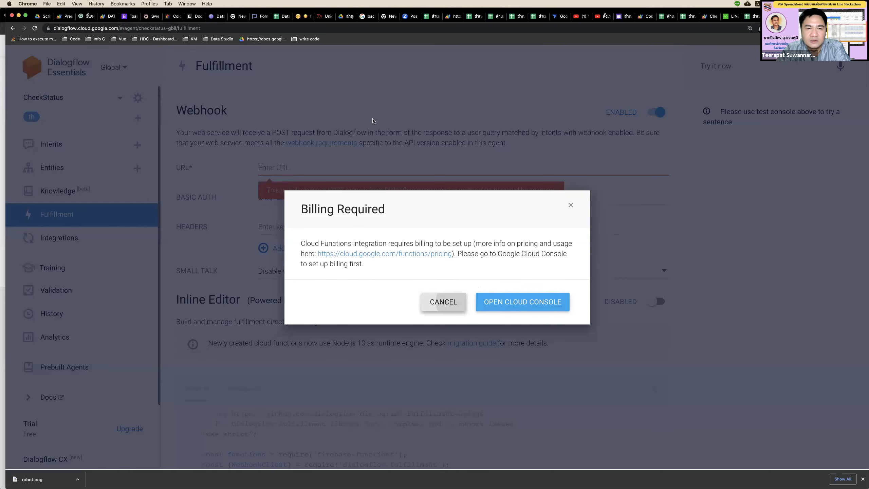
pyautogui.click(656, 112)
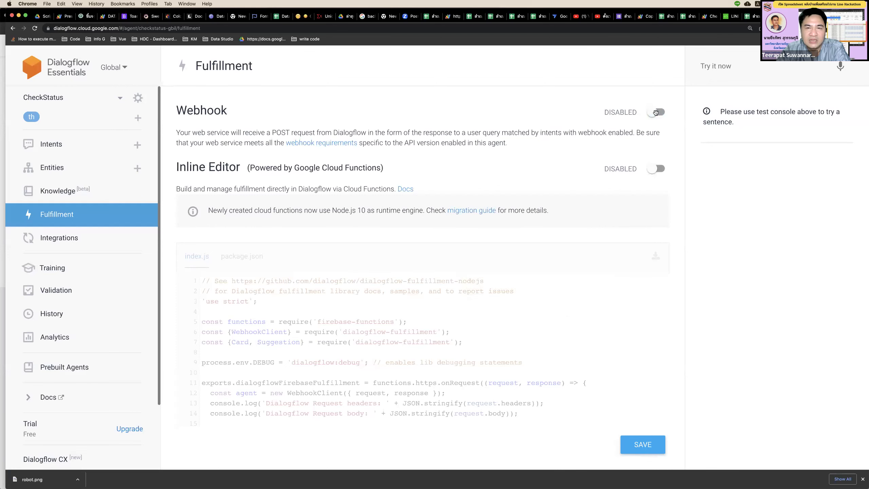
pyautogui.click(656, 112)
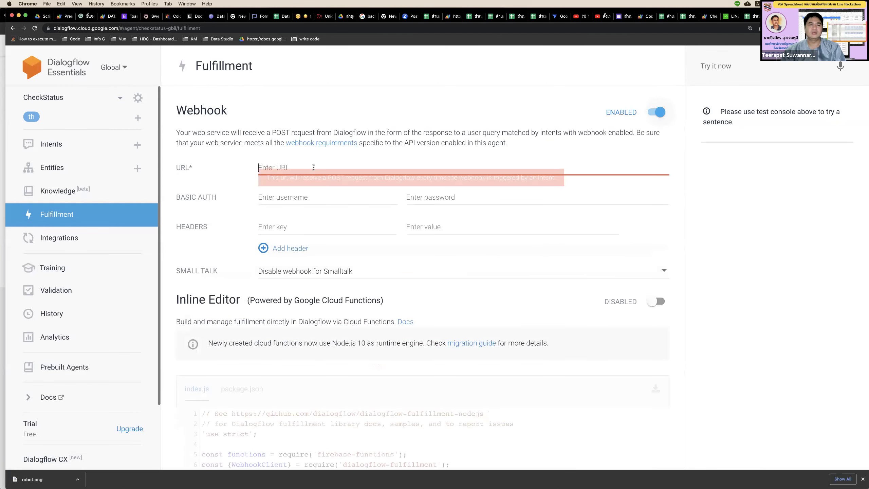
# - Paste the Apps Script web app URL as the webhook URL and save
pyautogui.rightClick(314, 167)
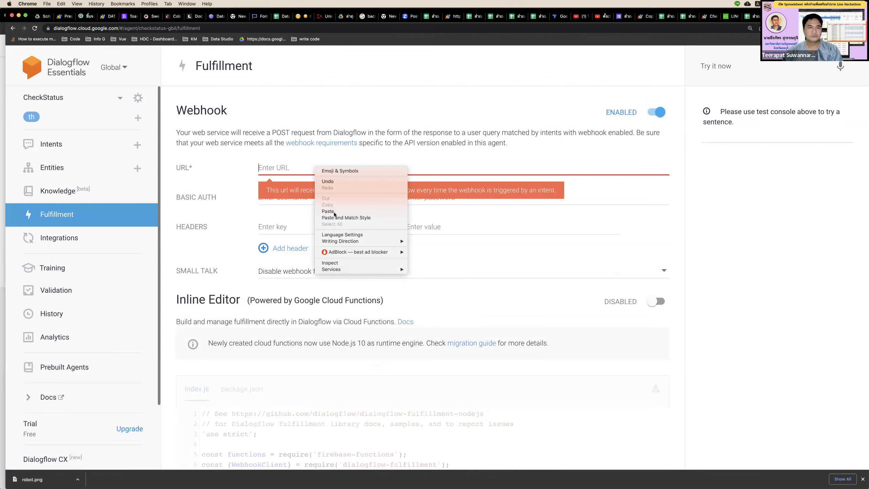
pyautogui.click(334, 212)
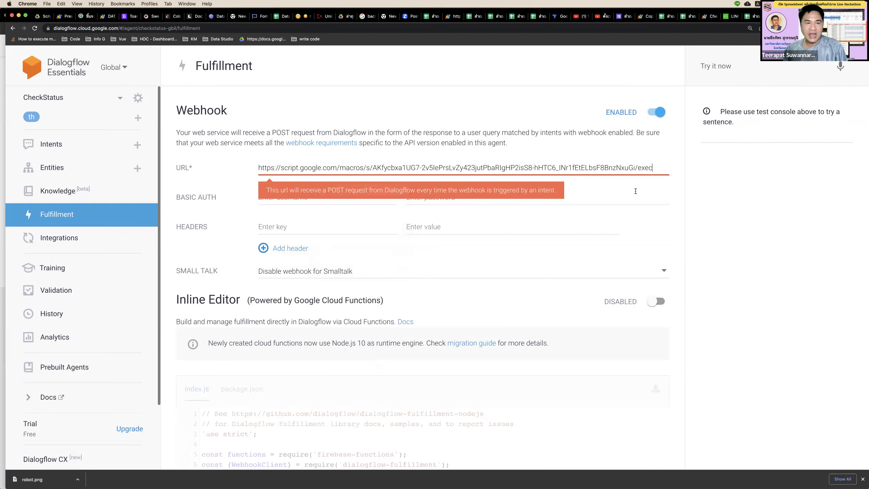
pyautogui.scroll(-5, 623, 205)
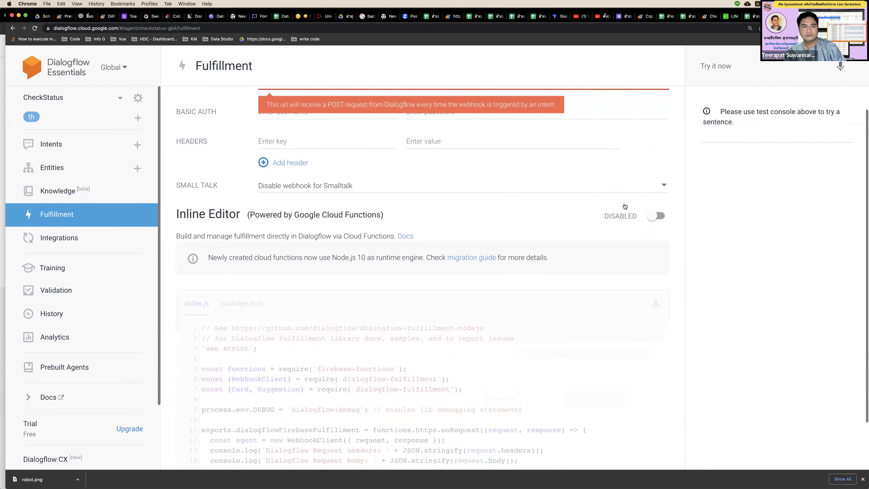
pyautogui.scroll(-1, 623, 204)
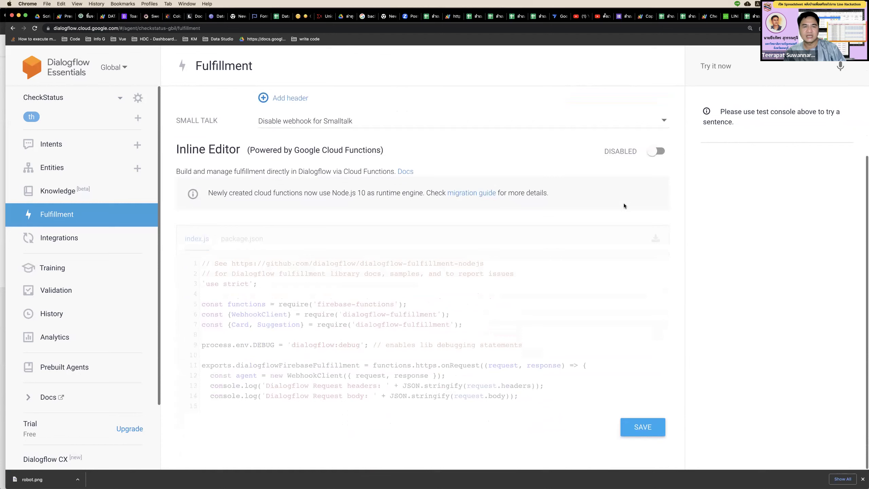
pyautogui.click(650, 430)
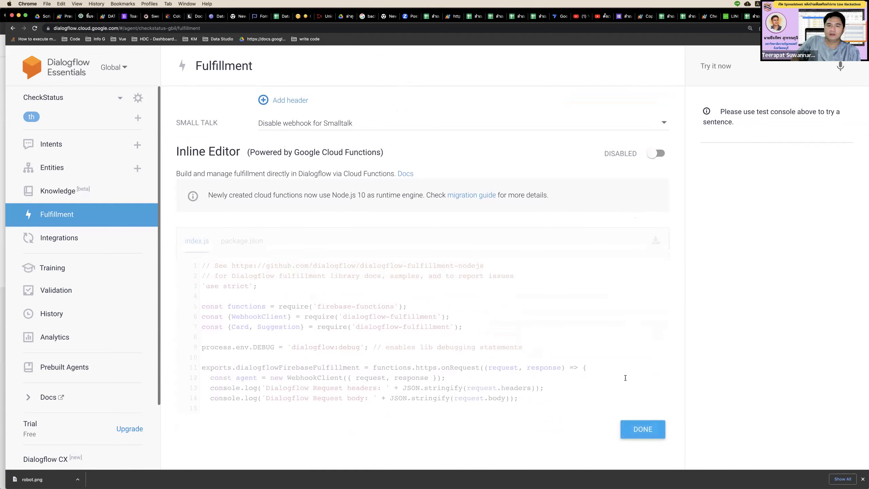
pyautogui.scroll(3, 602, 327)
pyautogui.scroll(3, 603, 328)
pyautogui.scroll(-5, 601, 326)
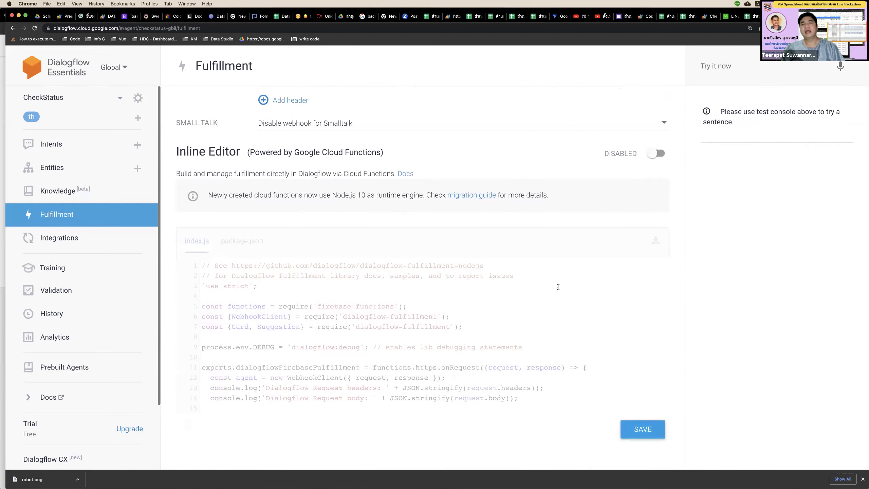
pyautogui.scroll(3, 556, 287)
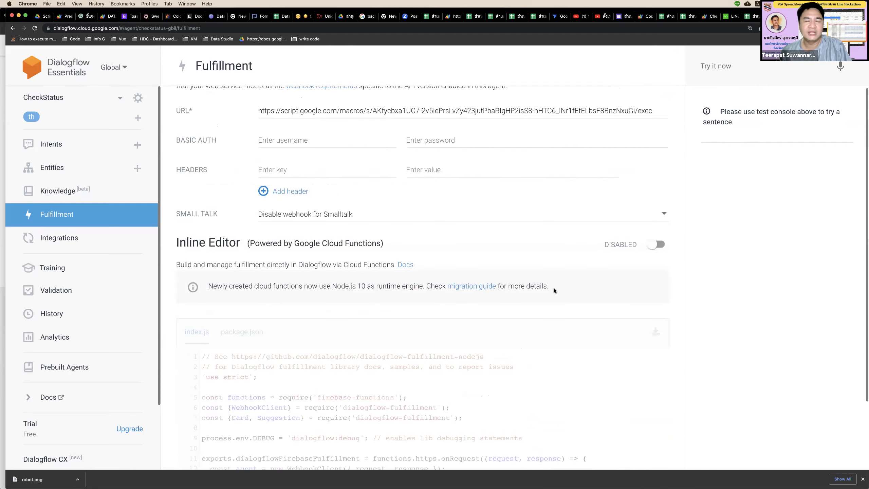
pyautogui.scroll(2, 554, 287)
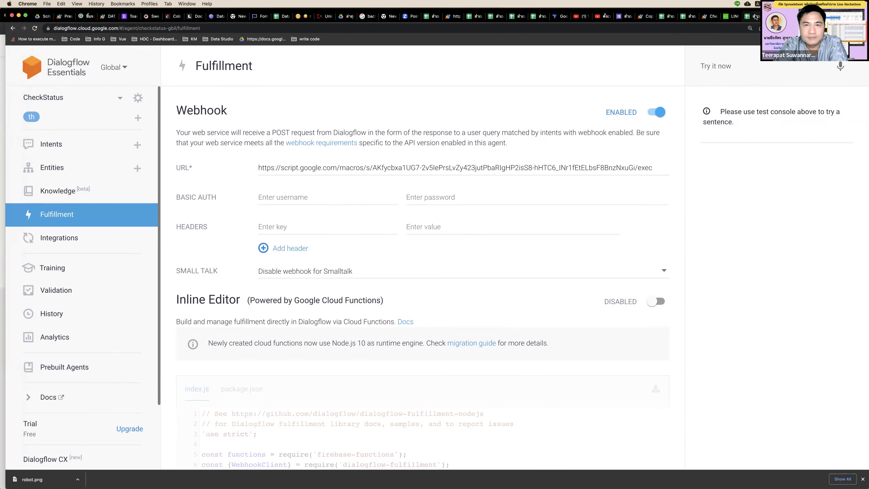
# - Check the Menu message logged in LogMsg cell A3, then return to Apps Script
pyautogui.click(685, 16)
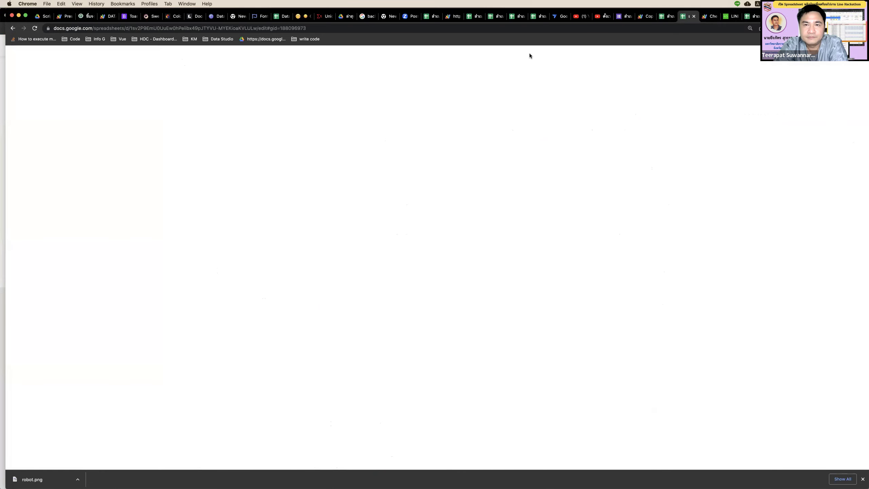
pyautogui.click(52, 152)
pyautogui.click(46, 140)
pyautogui.click(48, 151)
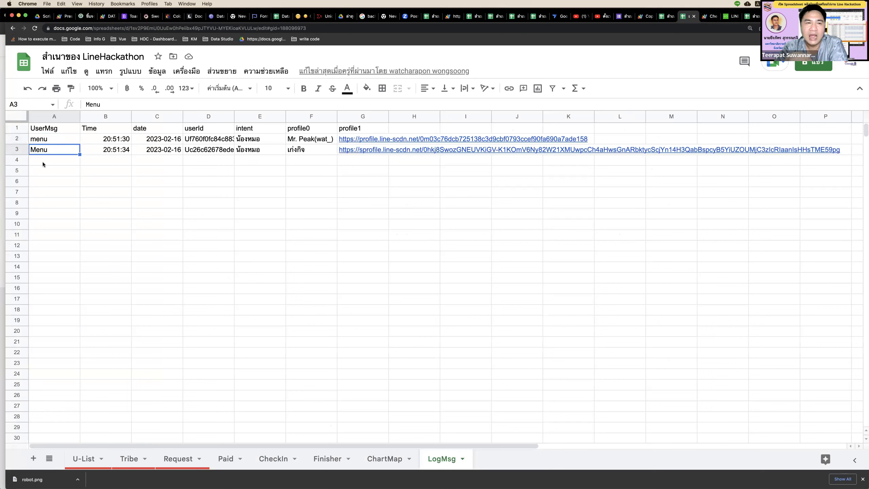
pyautogui.click(55, 159)
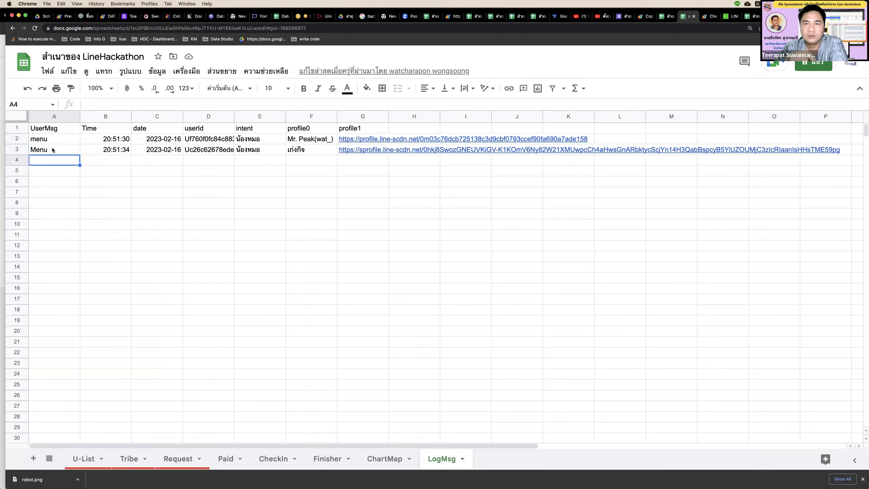
pyautogui.click(47, 151)
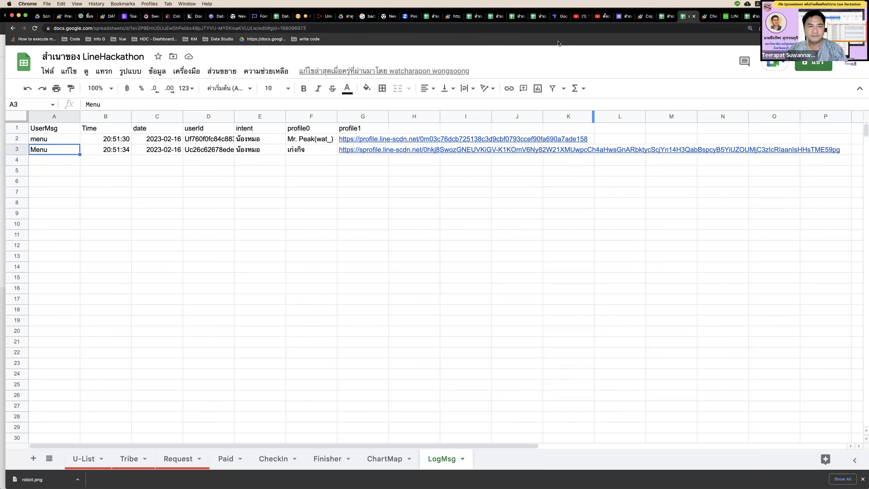
pyautogui.click(708, 17)
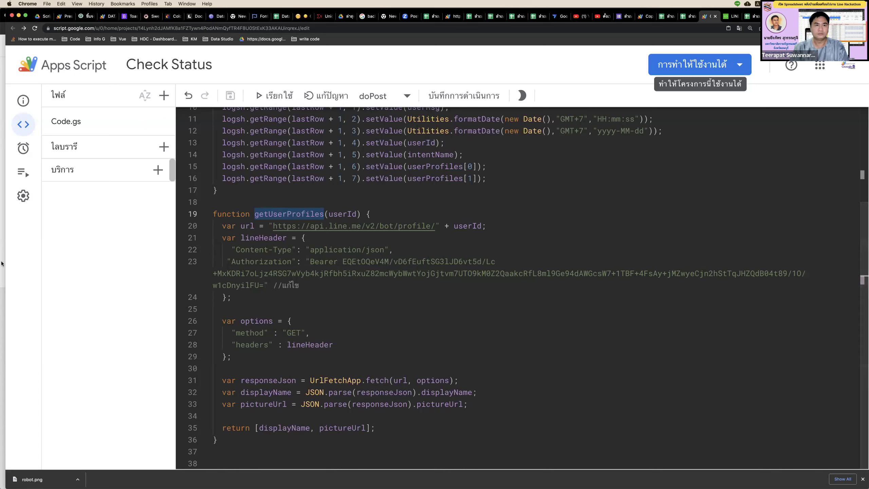
# - Create a blank note in Notes, reposition its window, and minimize it
pyautogui.click(22, 349)
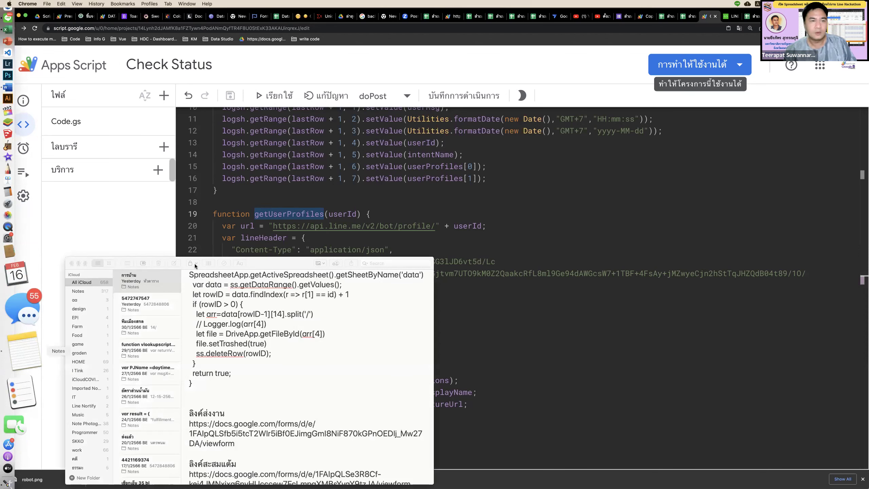
pyautogui.press('super+n')
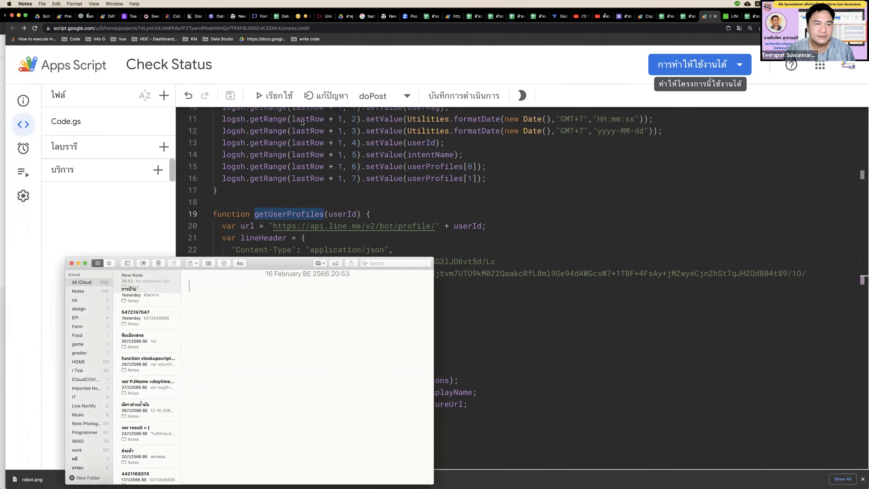
pyautogui.moveTo(280, 260)
pyautogui.mouseDown()
pyautogui.moveTo(289, 219)
pyautogui.moveTo(281, 158)
pyautogui.mouseUp()
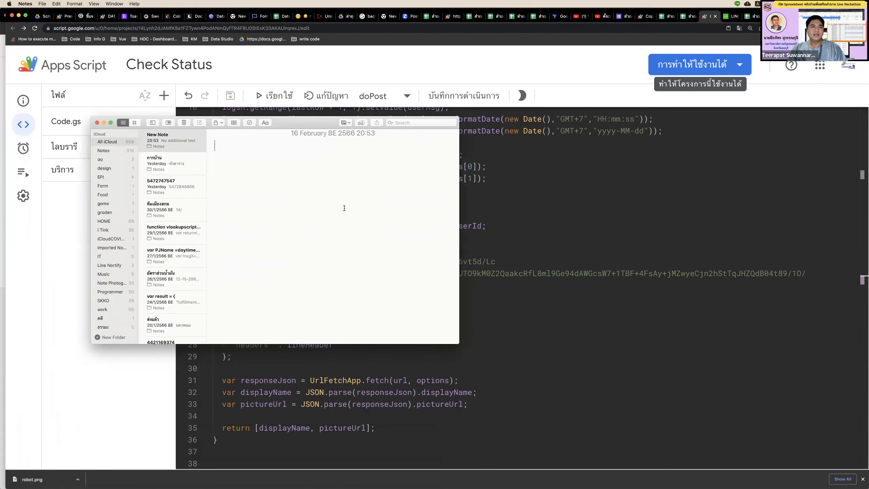
pyautogui.moveTo(78, 168); pyautogui.dragTo(70, 164)
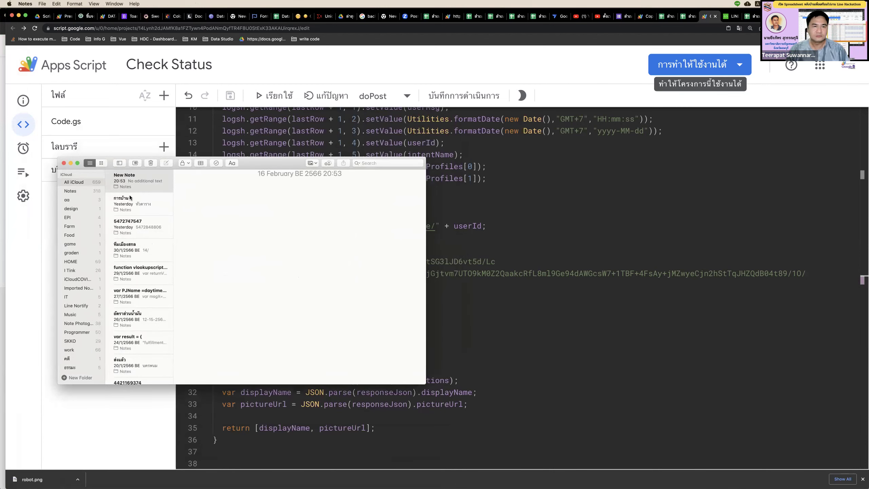
pyautogui.press('super+m')
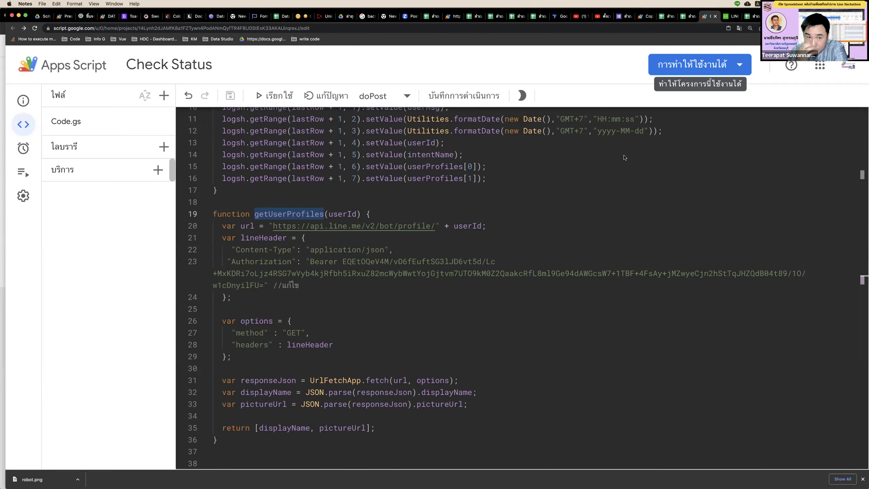
# - Select all text in TextEdit's bottext.txt, then return to the top of Code.gs
pyautogui.press('super+Tab')
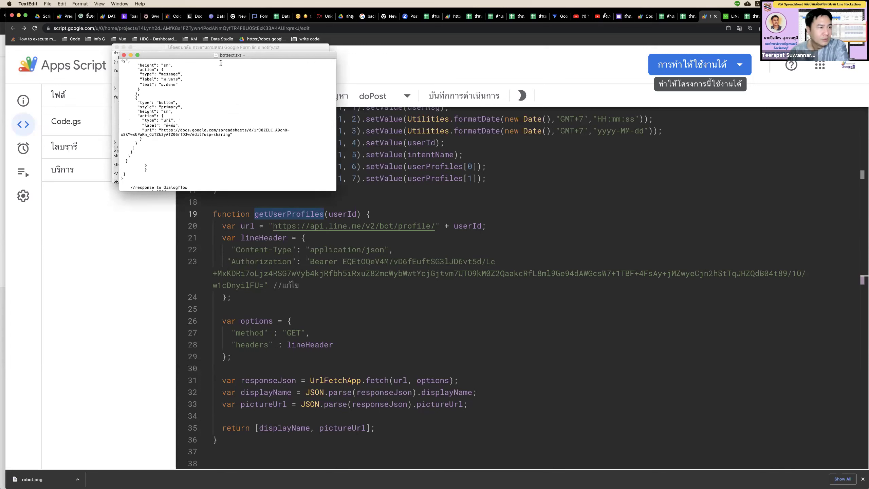
pyautogui.moveTo(236, 55)
pyautogui.mouseDown()
pyautogui.moveTo(289, 101)
pyautogui.moveTo(348, 120)
pyautogui.moveTo(396, 91)
pyautogui.mouseUp()
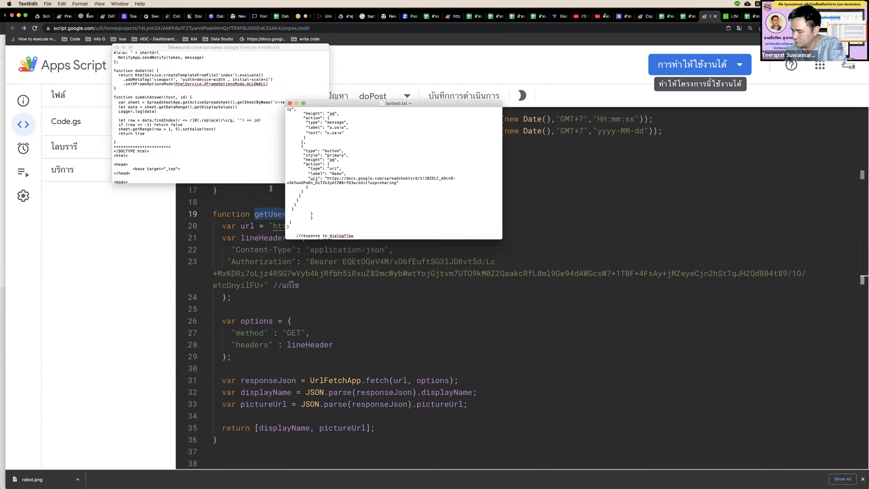
pyautogui.click(124, 46)
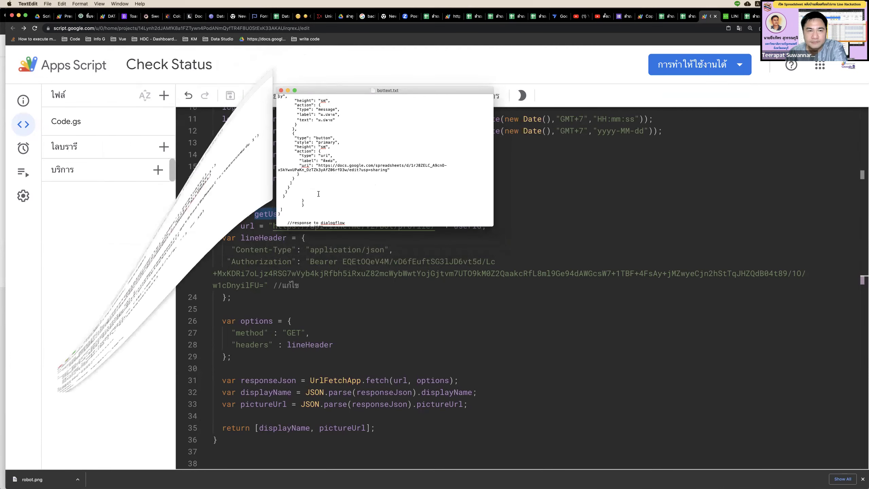
pyautogui.press('super+a')
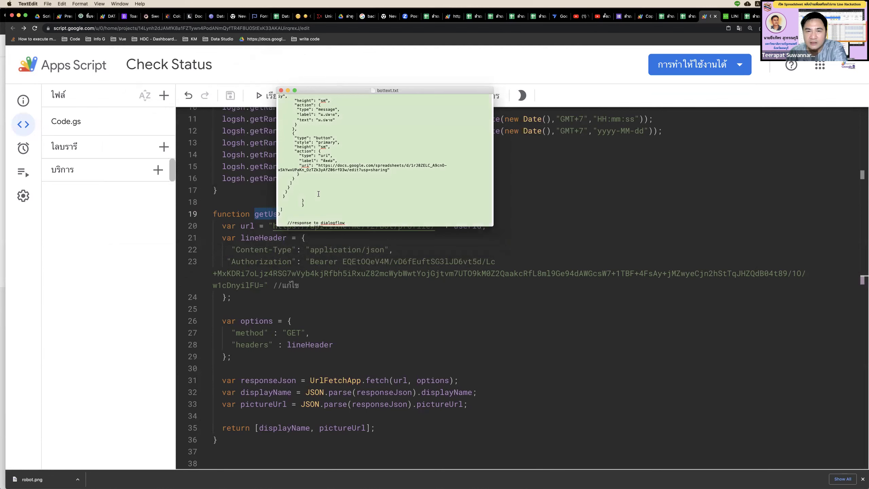
pyautogui.click(310, 333)
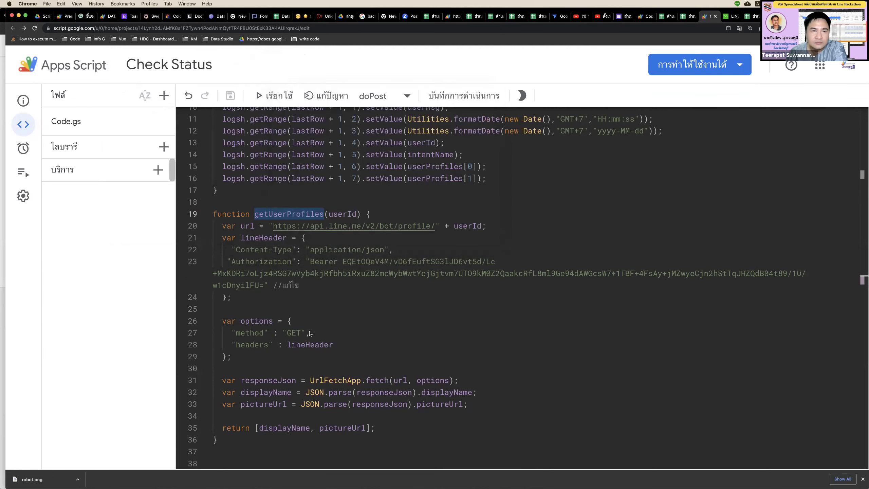
pyautogui.scroll(1, 236, 318)
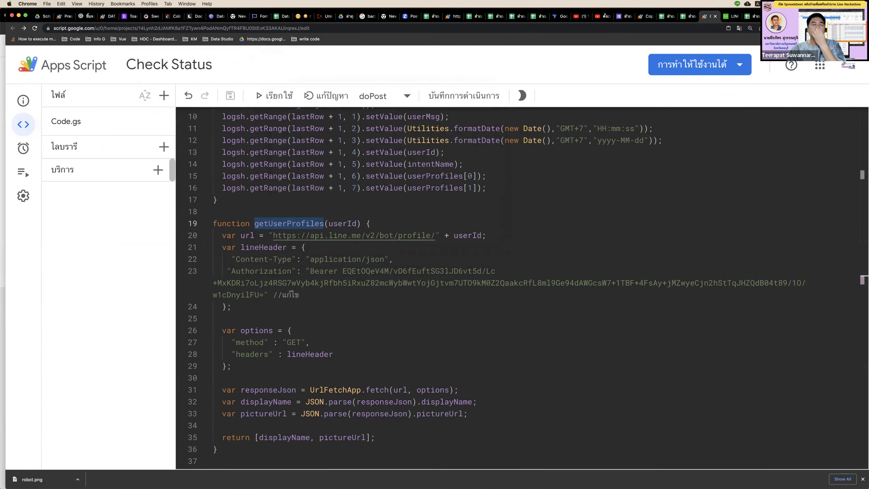
pyautogui.scroll(5, 520, 287)
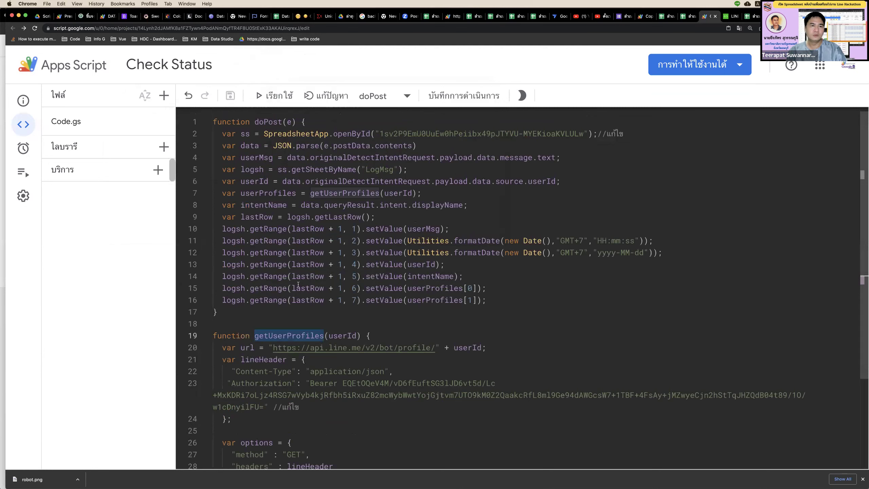
# - Insert empty lines inside doPost after the LogMsg logging lines
pyautogui.press('Return')
pyautogui.press('Return')
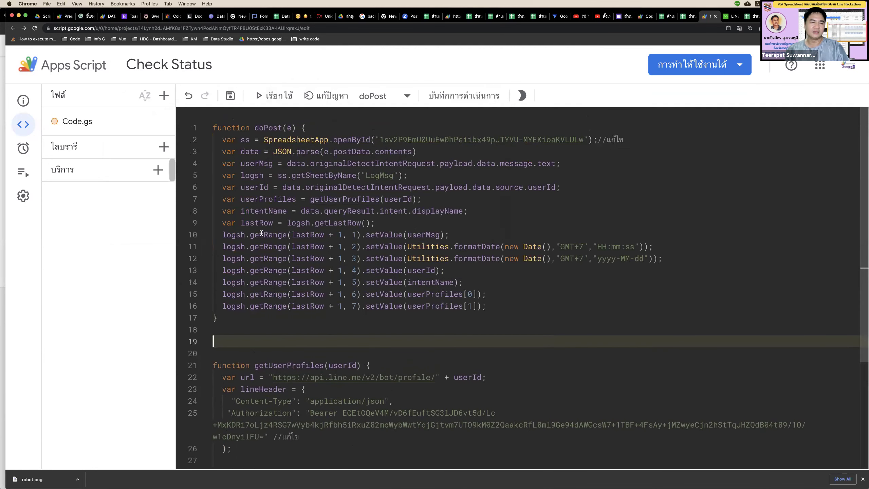
pyautogui.scroll(-1, 220, 211)
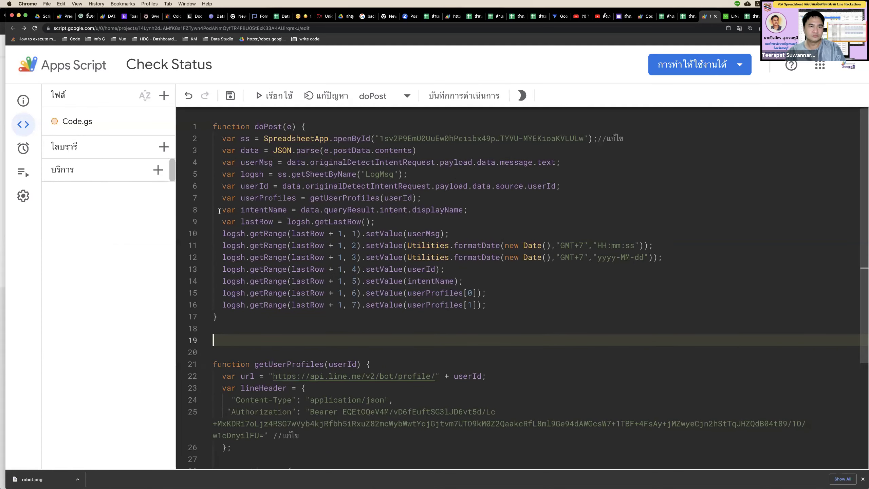
pyautogui.scroll(-3, 472, 189)
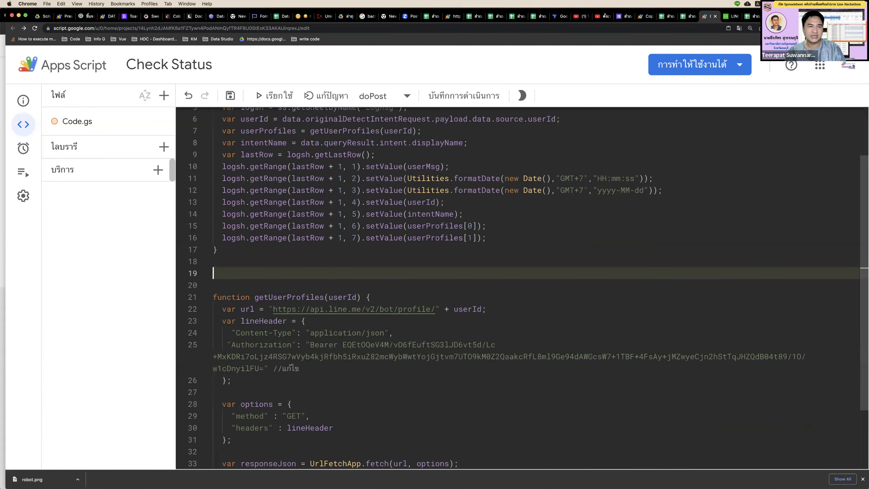
pyautogui.scroll(-3, 472, 189)
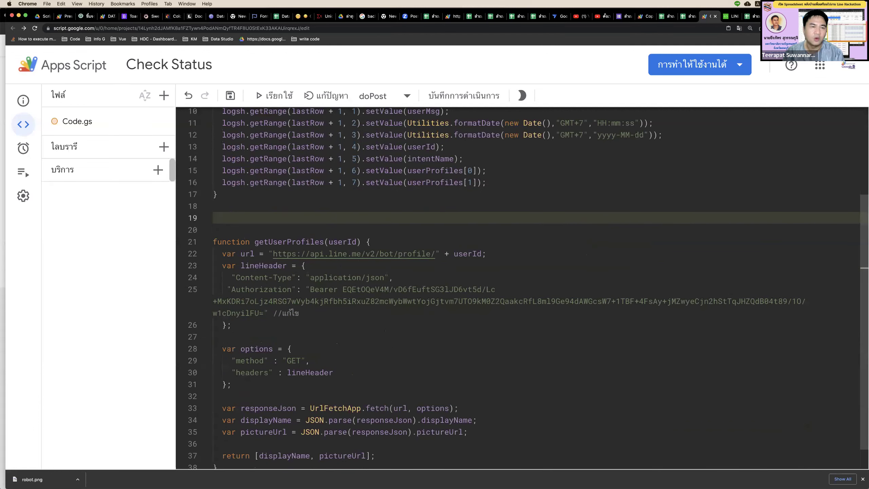
pyautogui.click(486, 182)
pyautogui.press('Return')
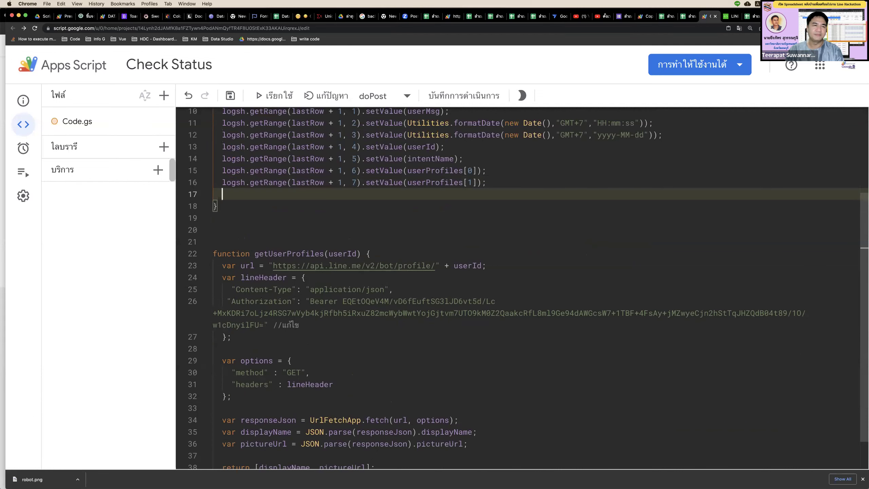
pyautogui.press('Return')
pyautogui.press('Return')
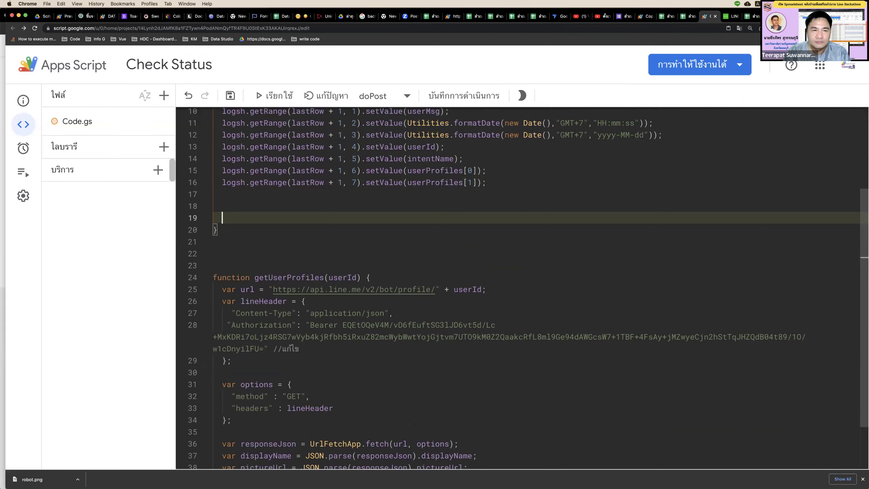
pyautogui.click(213, 230)
pyautogui.press('Up')
pyautogui.press('Up')
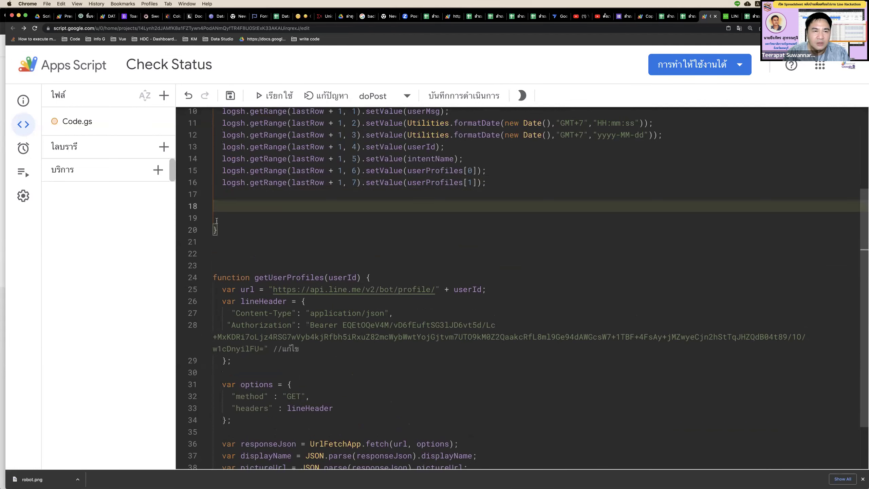
pyautogui.press('Down')
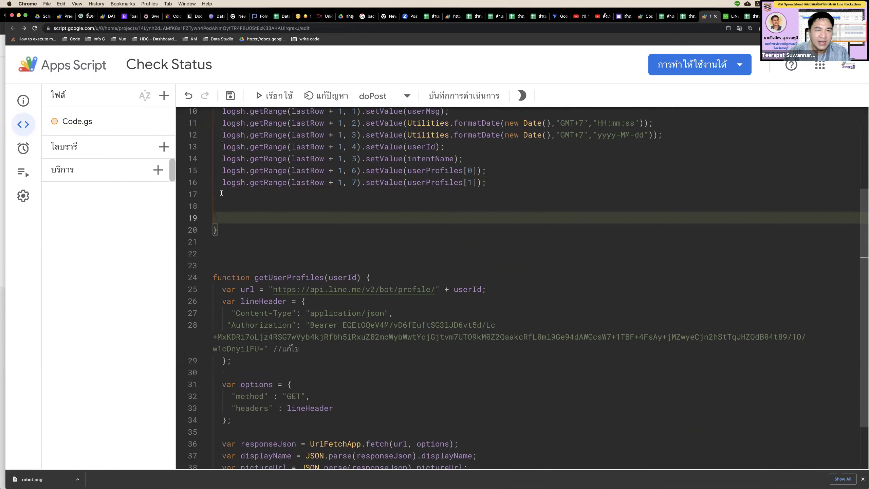
pyautogui.click(221, 194)
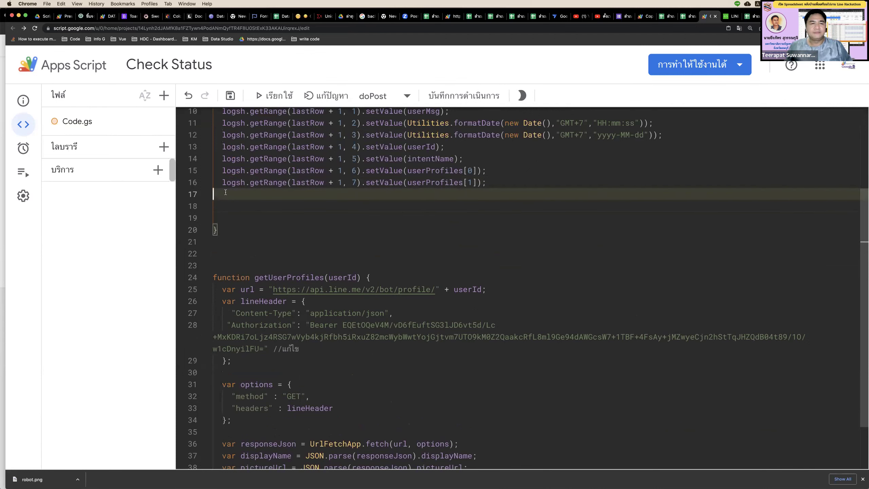
pyautogui.press('Down')
pyautogui.press('Down')
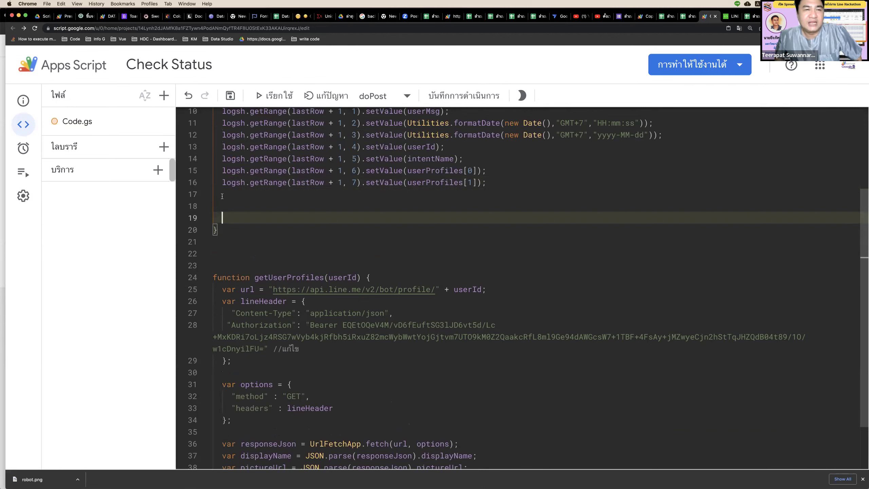
pyautogui.click(223, 197)
pyautogui.press('Down')
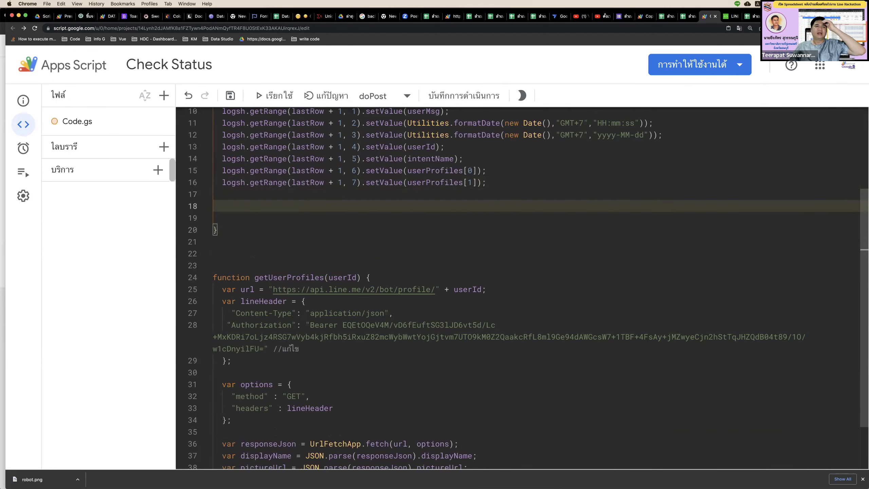
# - Paste the flex menu reply code and Dialogflow JSON return onto the empty lines and review it
pyautogui.press('super+v')
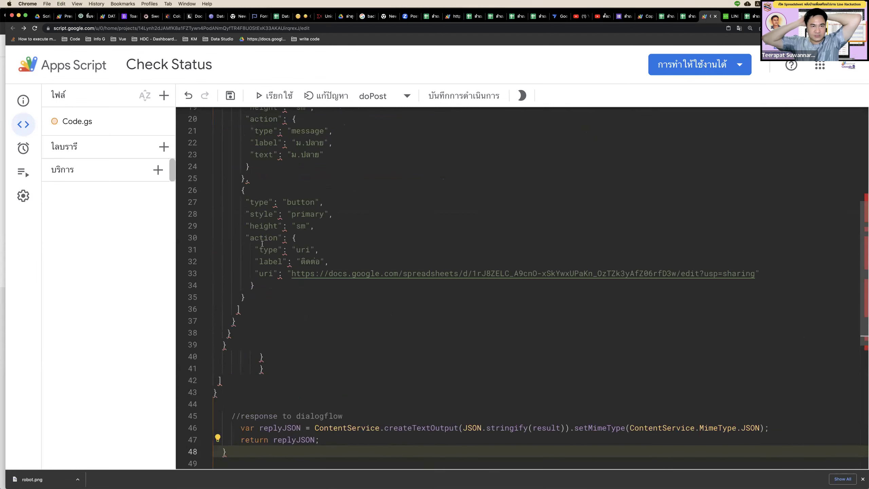
pyautogui.scroll(-5, 291, 236)
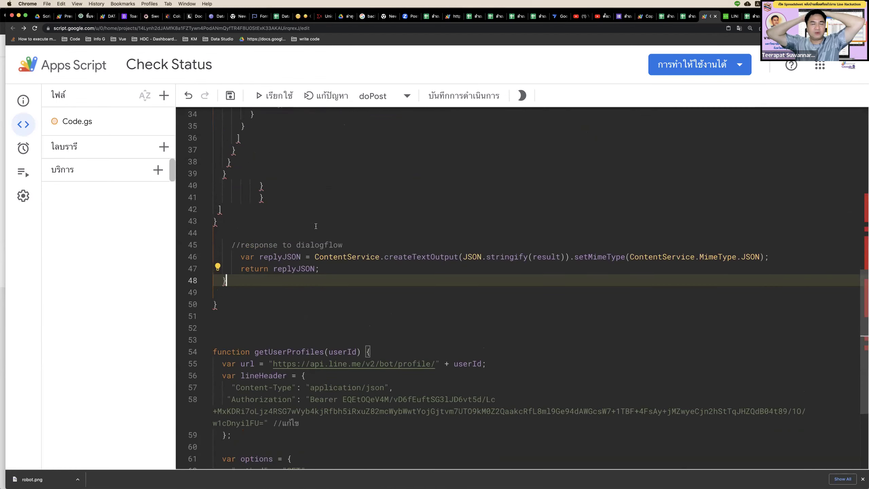
pyautogui.scroll(1, 316, 227)
pyautogui.scroll(5, 316, 226)
pyautogui.scroll(3, 316, 226)
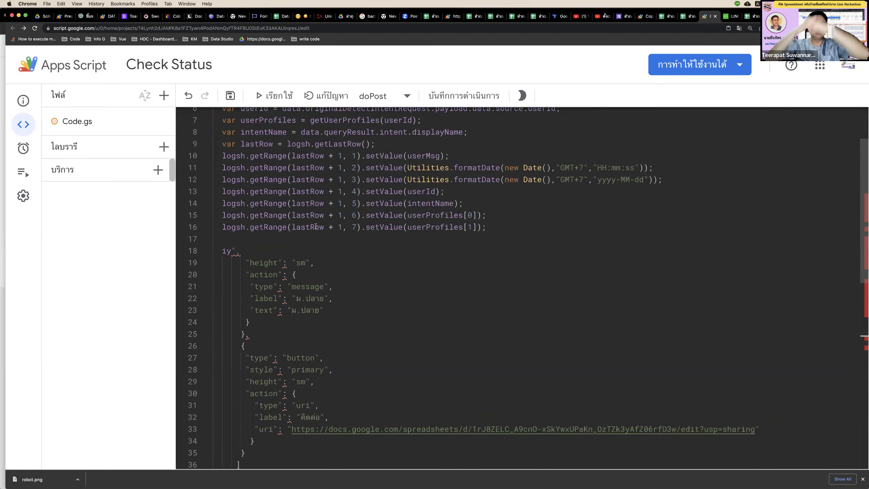
pyautogui.scroll(2, 315, 226)
pyautogui.scroll(-3, 316, 226)
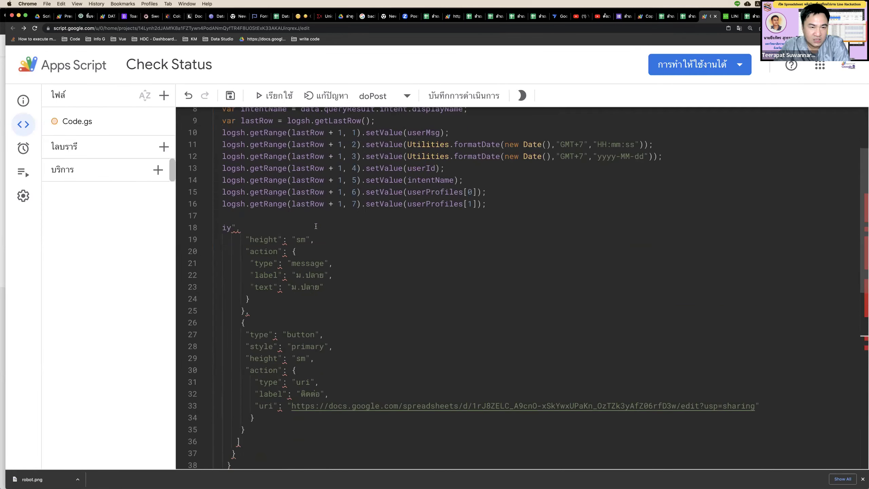
pyautogui.scroll(-2, 316, 226)
pyautogui.scroll(-1, 316, 226)
pyautogui.scroll(-3, 315, 226)
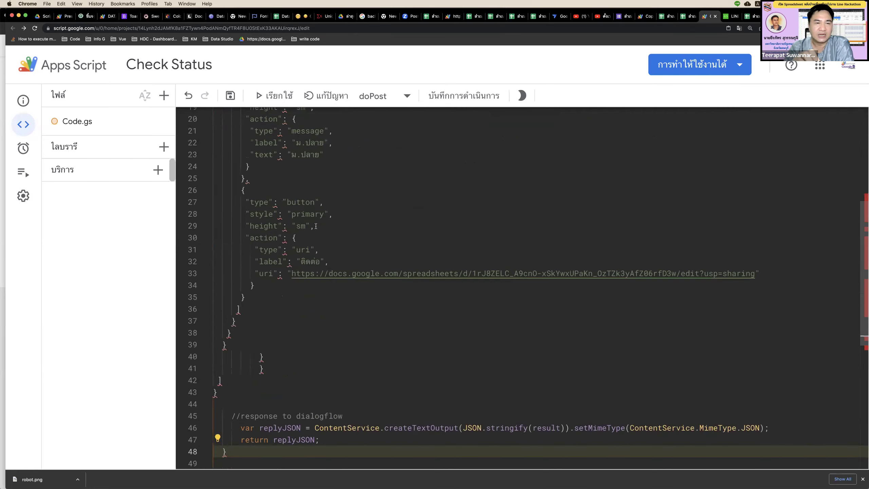
pyautogui.scroll(-1, 316, 226)
pyautogui.scroll(-2, 316, 226)
pyautogui.scroll(-3, 316, 226)
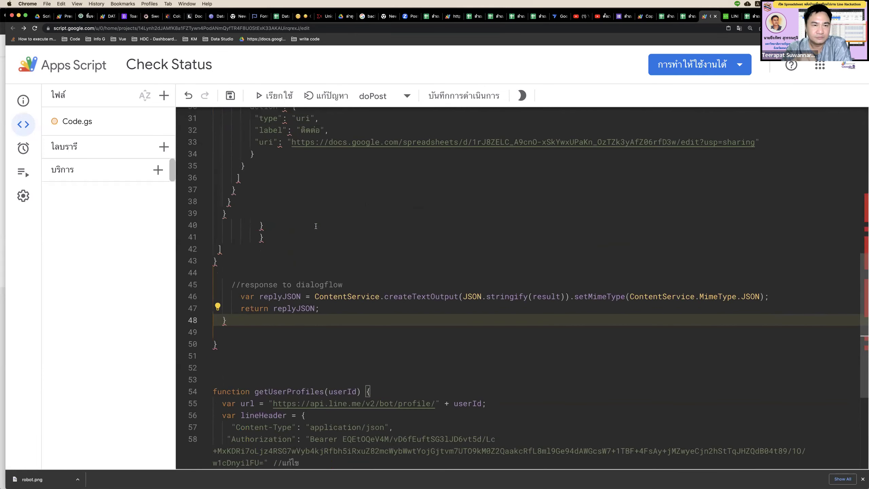
pyautogui.scroll(-1, 316, 226)
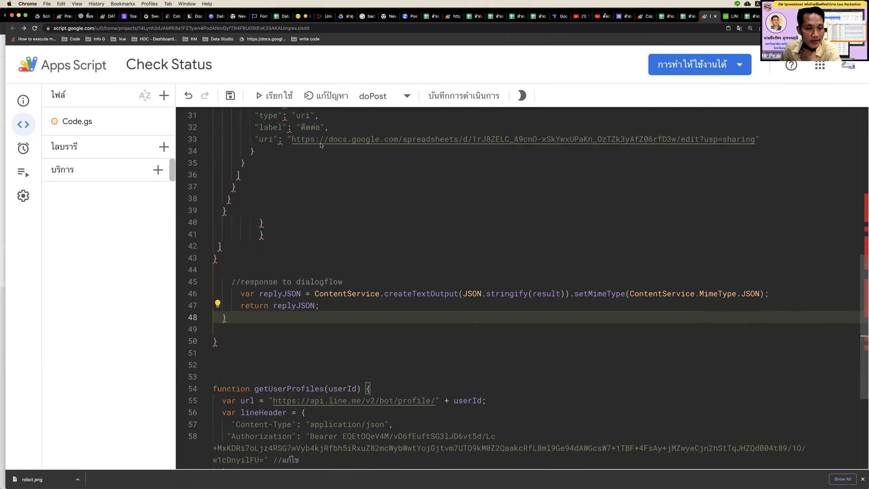
pyautogui.scroll(5, 240, 212)
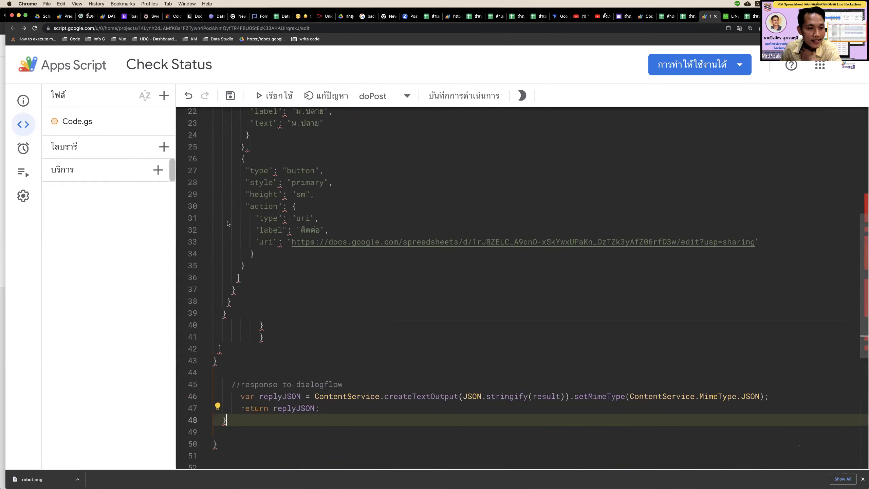
pyautogui.scroll(5, 222, 228)
pyautogui.scroll(-1, 222, 227)
pyautogui.click(222, 227)
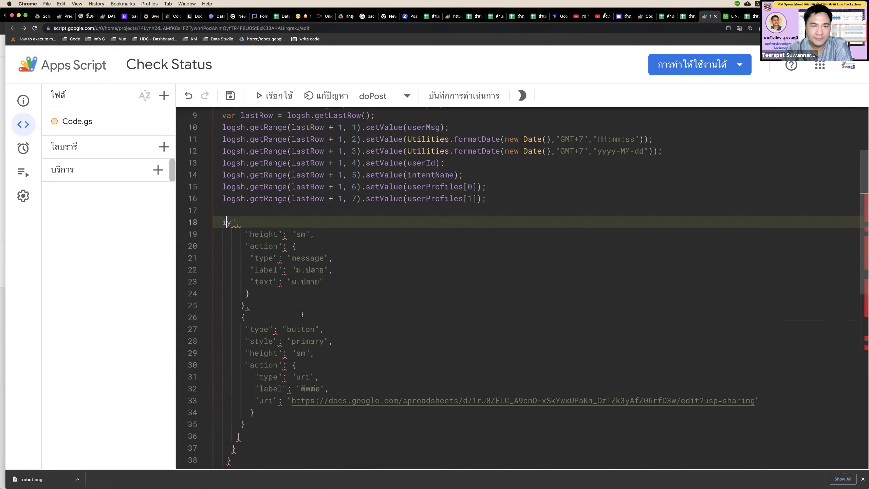
pyautogui.moveTo(2, 284)
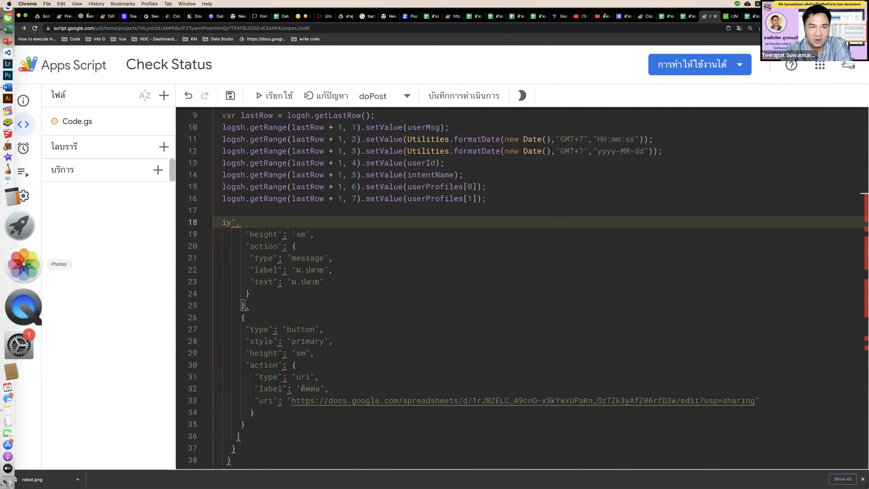
pyautogui.click(24, 351)
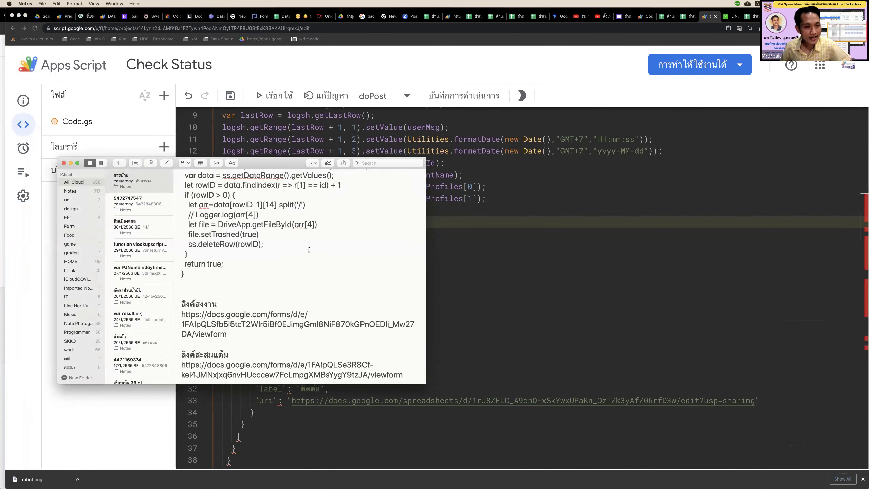
pyautogui.scroll(1, 191, 261)
pyautogui.scroll(3, 192, 260)
pyautogui.scroll(1, 192, 260)
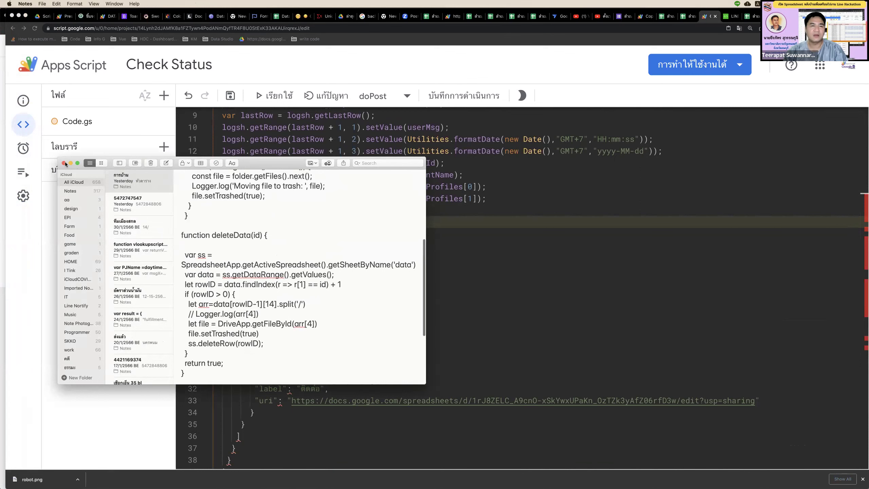
pyautogui.click(304, 291)
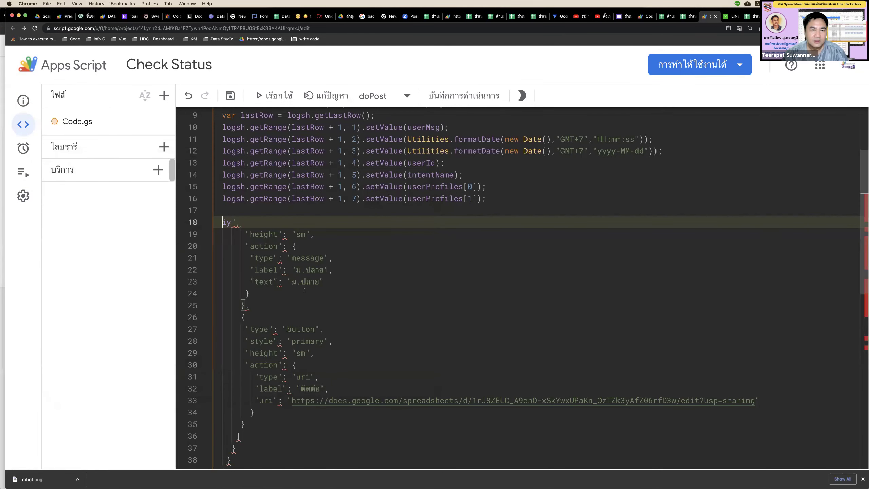
# - Undo the pasted Flex reply block, then bring up the bottext text files in TextEdit
pyautogui.press('super+z')
pyautogui.press('super+z')
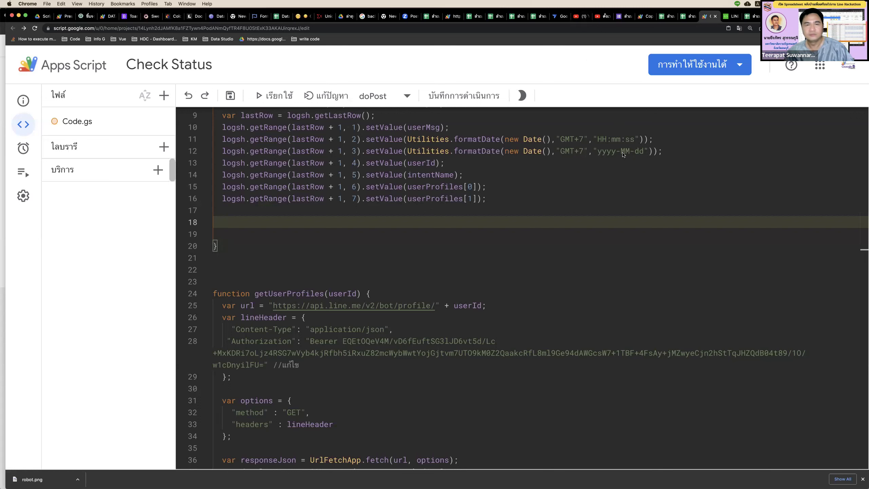
pyautogui.press('super+Tab')
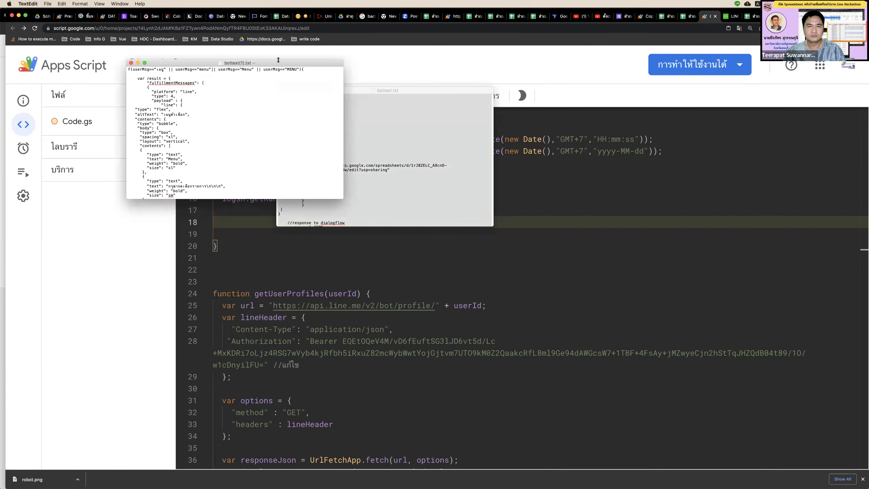
# - Select the whole contents of bottext(1).txt and paste it into doPost in the script editor
pyautogui.moveTo(279, 65); pyautogui.dragTo(344, 104)
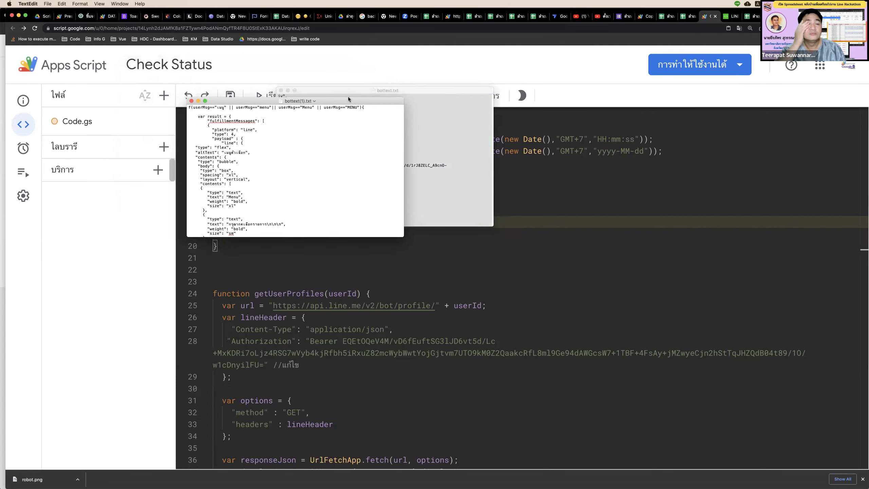
pyautogui.scroll(-3, 298, 161)
pyautogui.scroll(3, 297, 170)
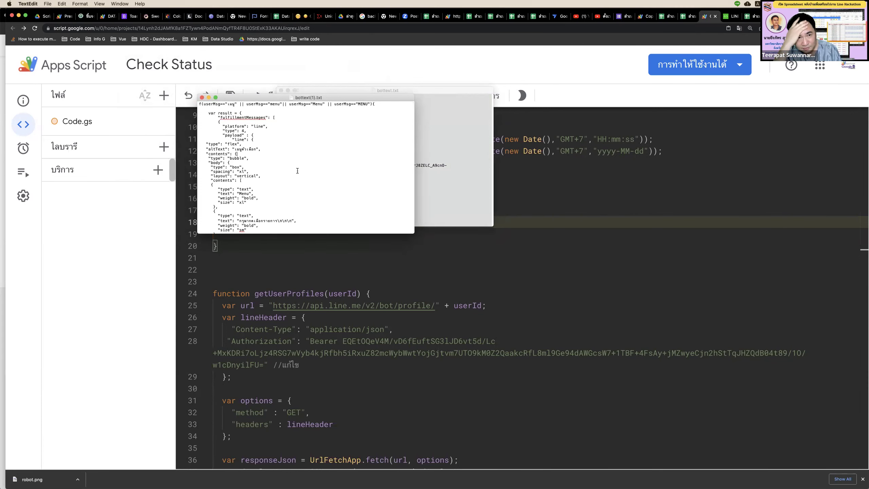
pyautogui.press('super+a')
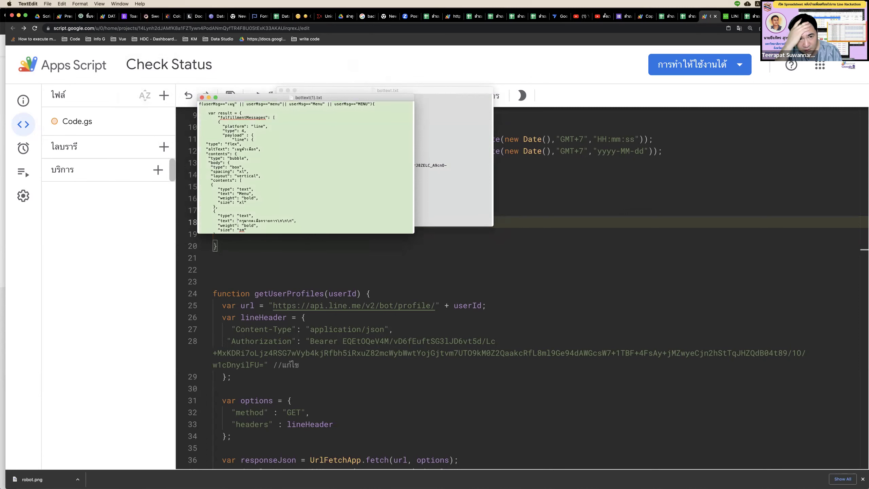
pyautogui.press('super+Tab')
pyautogui.press('super+v')
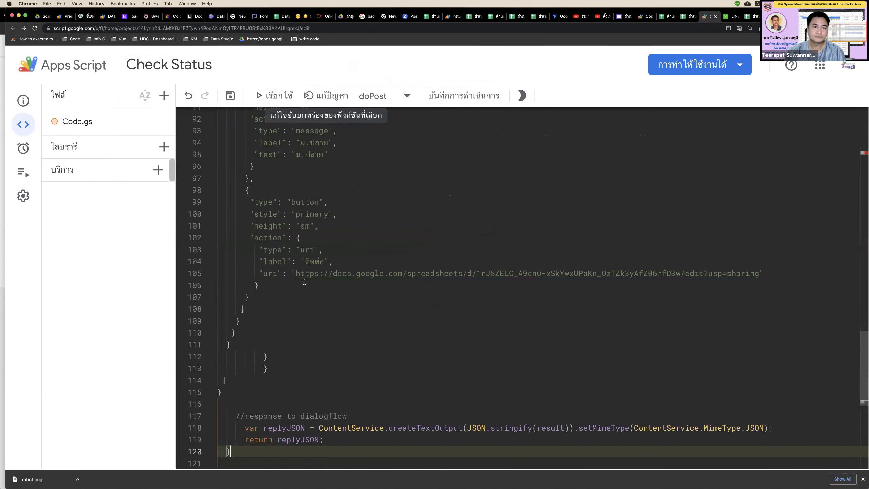
# - Restore the menu condition on line 18 to 'if(' by adding the missing 'i'
pyautogui.scroll(-5, 304, 282)
pyautogui.scroll(5, 304, 282)
pyautogui.scroll(10, 304, 282)
pyautogui.scroll(3, 304, 282)
pyautogui.scroll(2, 304, 282)
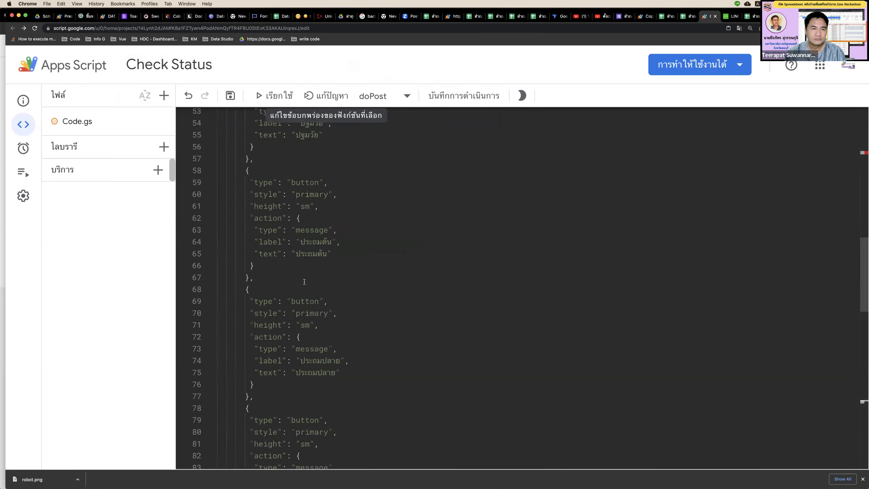
pyautogui.scroll(5, 304, 281)
pyautogui.scroll(8, 304, 282)
pyautogui.scroll(4, 304, 282)
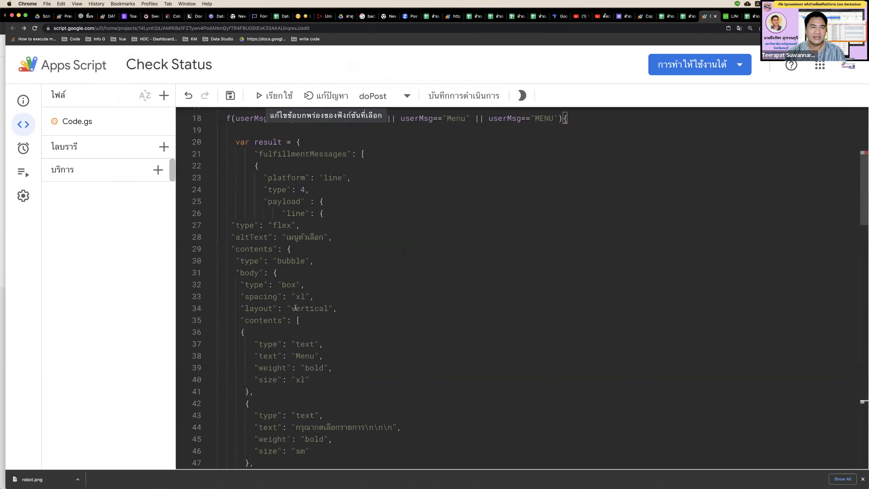
pyautogui.scroll(2, 233, 281)
pyautogui.scroll(3, 343, 324)
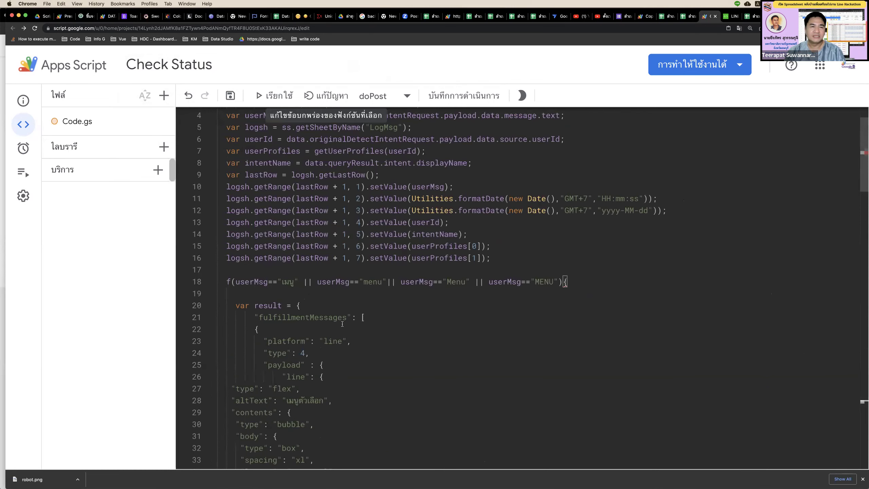
pyautogui.scroll(-1, 565, 283)
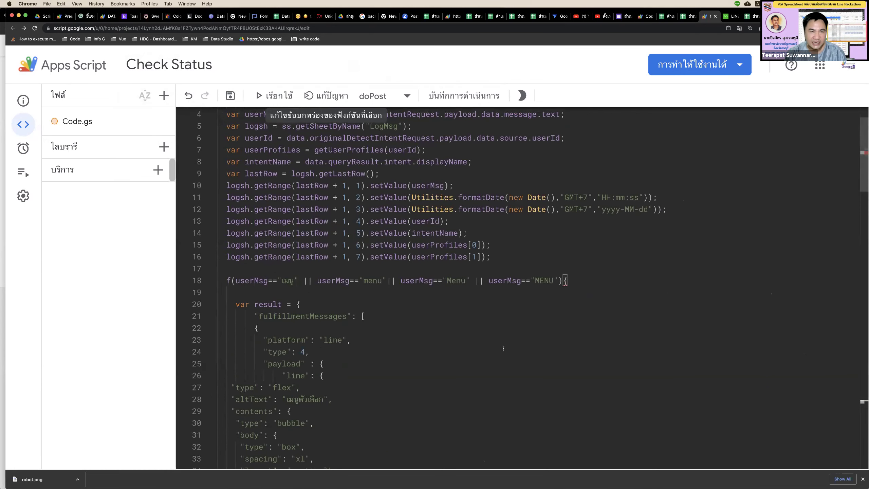
pyautogui.press('Home')
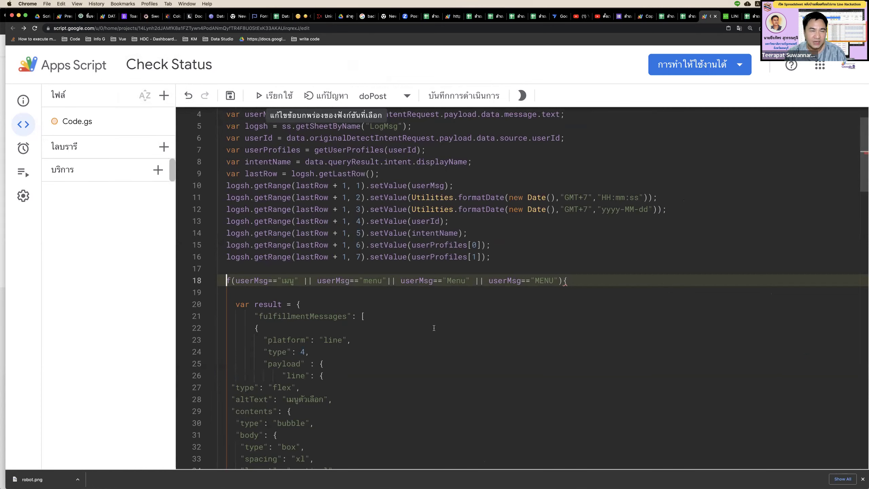
pyautogui.write('i')
pyautogui.click(434, 328)
# - Check the menu block's matching closing brace and search for every use of userMsg
pyautogui.scroll(-1, 434, 328)
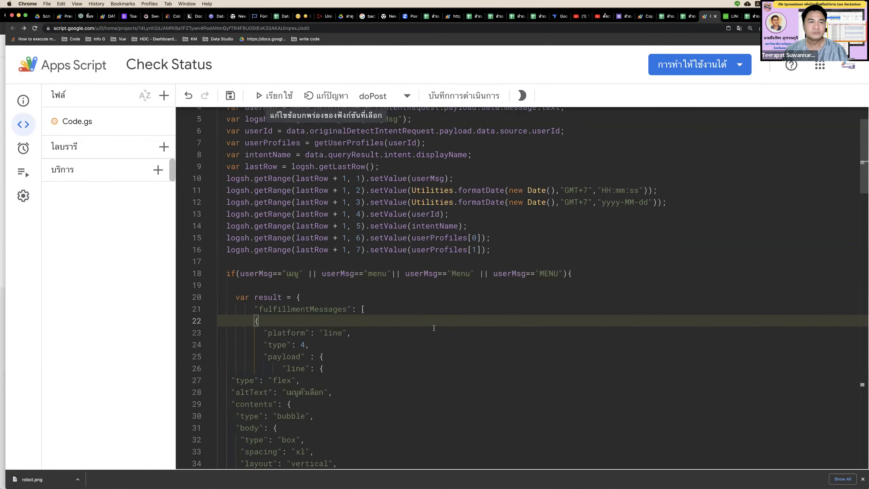
pyautogui.scroll(-10, 434, 328)
pyautogui.scroll(-2, 376, 325)
pyautogui.scroll(-5, 325, 322)
pyautogui.scroll(-6, 275, 320)
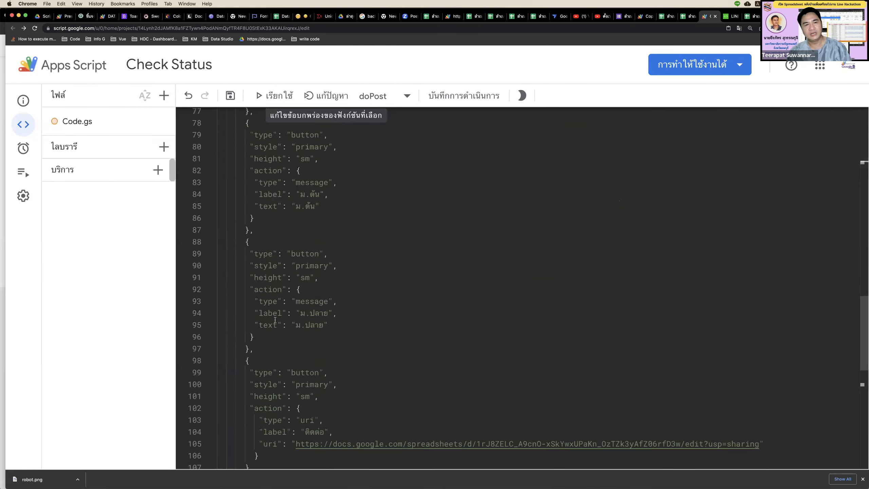
pyautogui.scroll(-4, 275, 320)
pyautogui.scroll(-3, 273, 321)
pyautogui.scroll(-1, 270, 322)
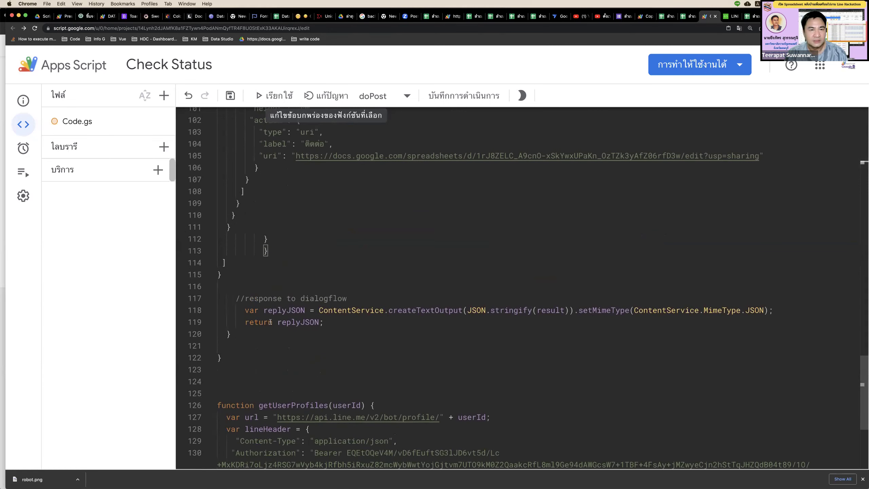
pyautogui.scroll(1, 270, 322)
pyautogui.press('super+shift+backslash')
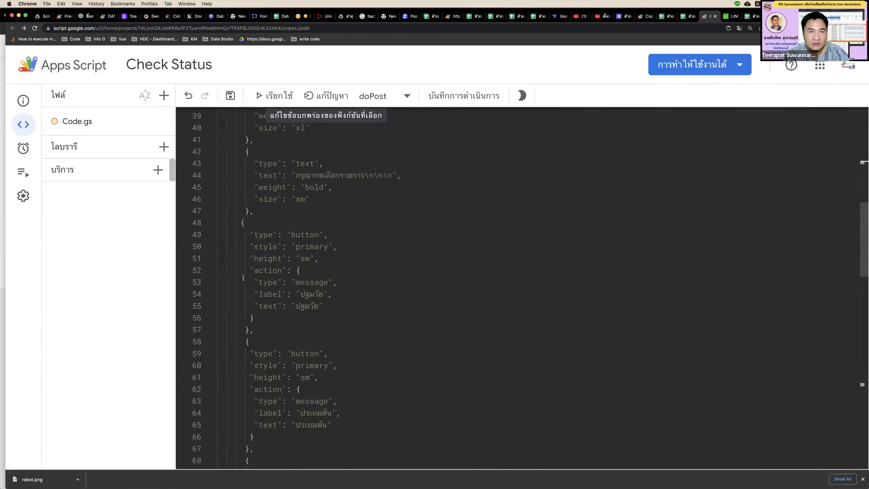
pyautogui.scroll(5, 231, 291)
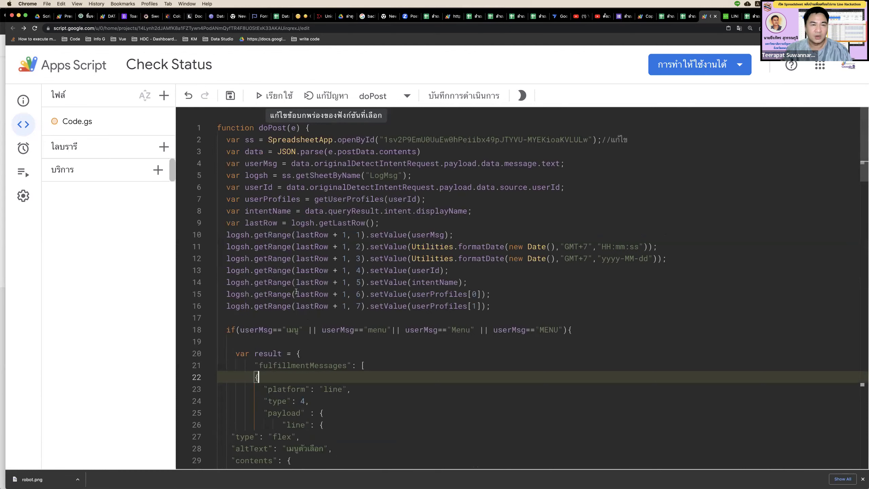
pyautogui.scroll(-2, 297, 292)
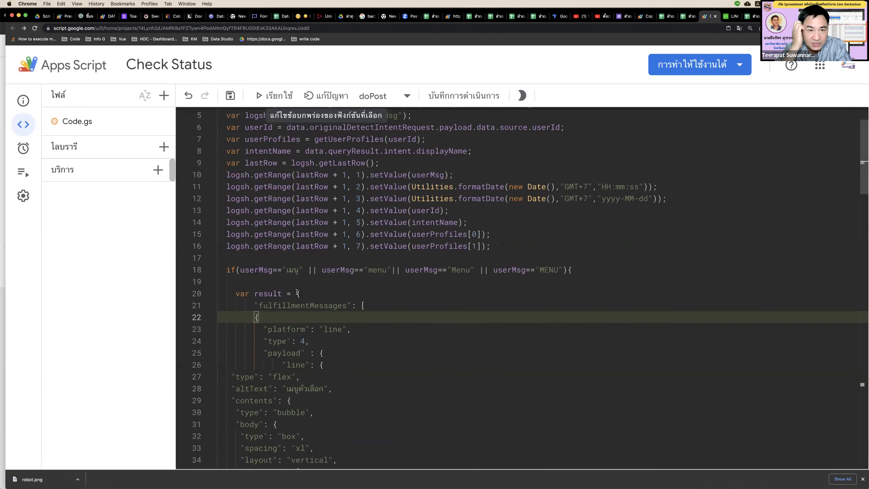
pyautogui.scroll(-2, 249, 290)
pyautogui.scroll(1, 256, 290)
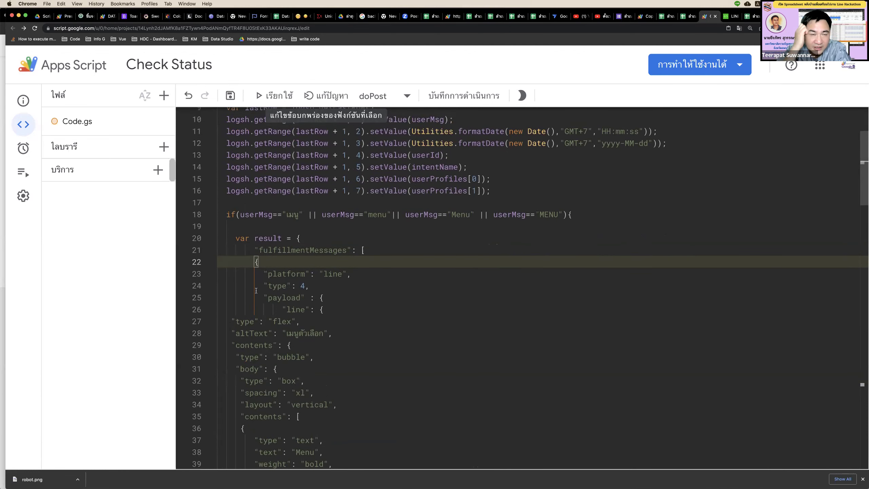
pyautogui.scroll(7, 256, 290)
pyautogui.doubleClick(256, 290)
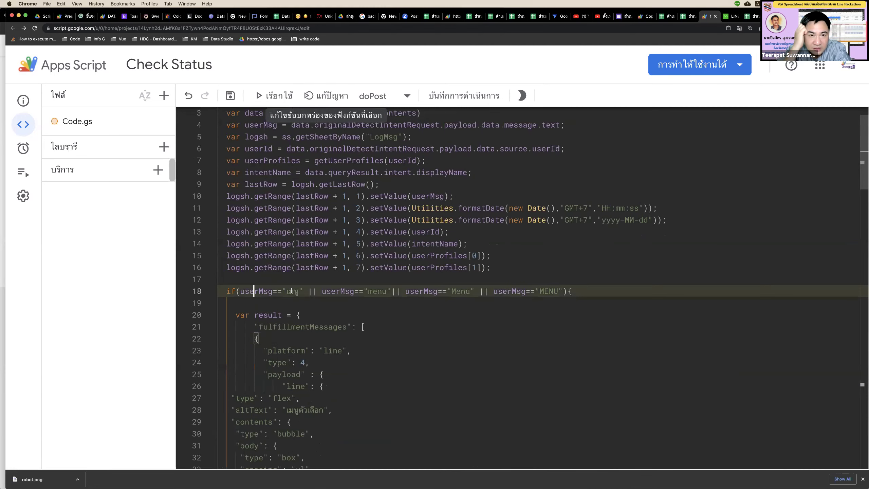
pyautogui.hotkey('ctrl', 'f')
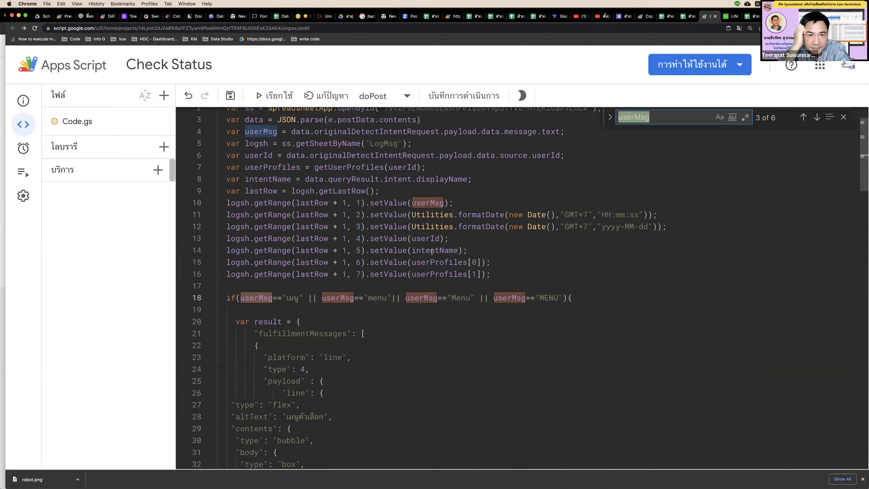
# - Review the payload braces in doPost and save the Check Status project
pyautogui.scroll(3, 432, 251)
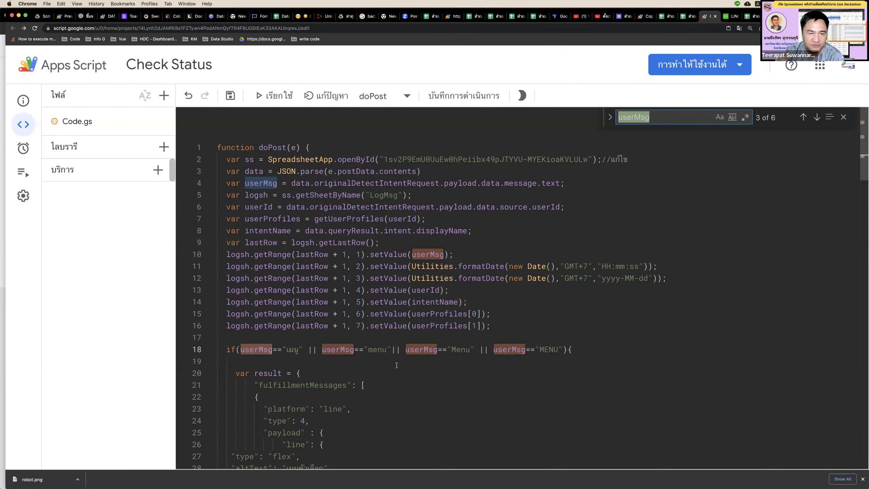
pyautogui.scroll(-2, 397, 366)
pyautogui.scroll(-5, 397, 365)
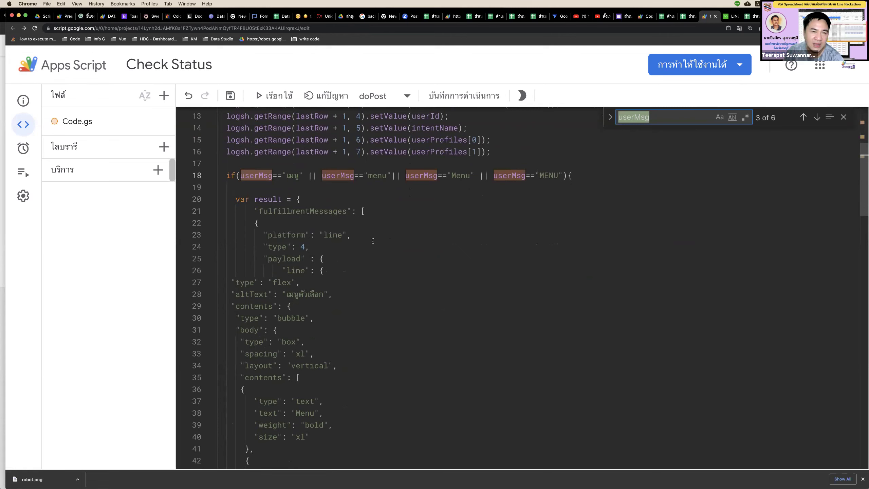
pyautogui.click(329, 270)
pyautogui.scroll(-3, 329, 274)
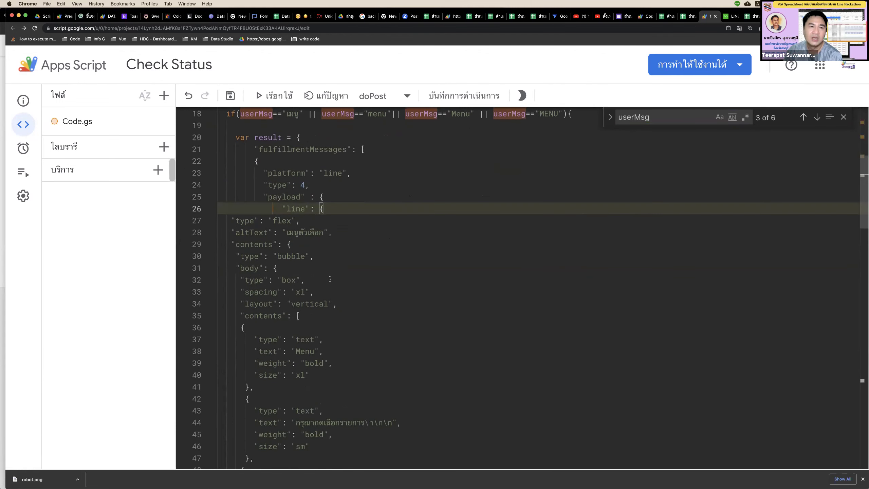
pyautogui.scroll(-1, 330, 279)
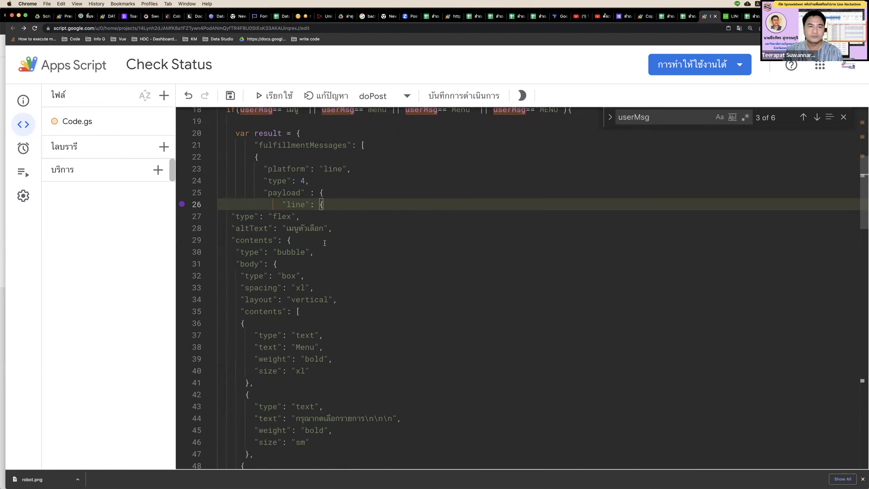
pyautogui.scroll(4, 228, 107)
pyautogui.click(227, 93)
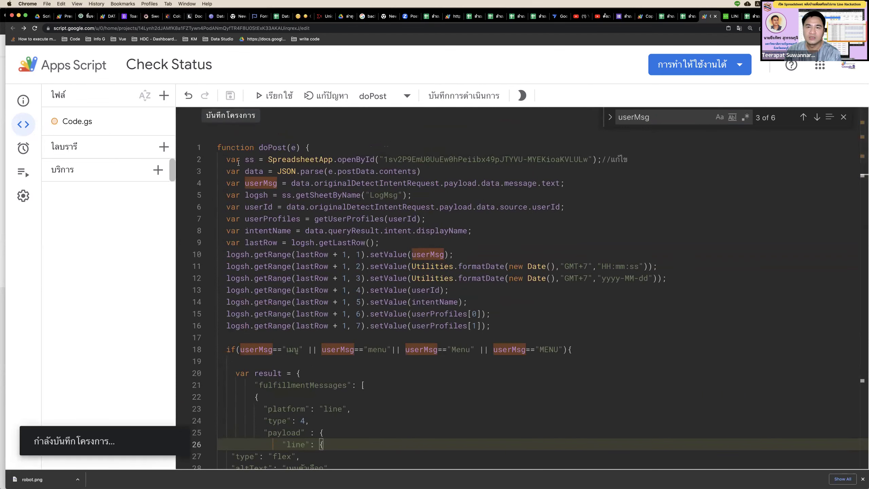
pyautogui.click(737, 65)
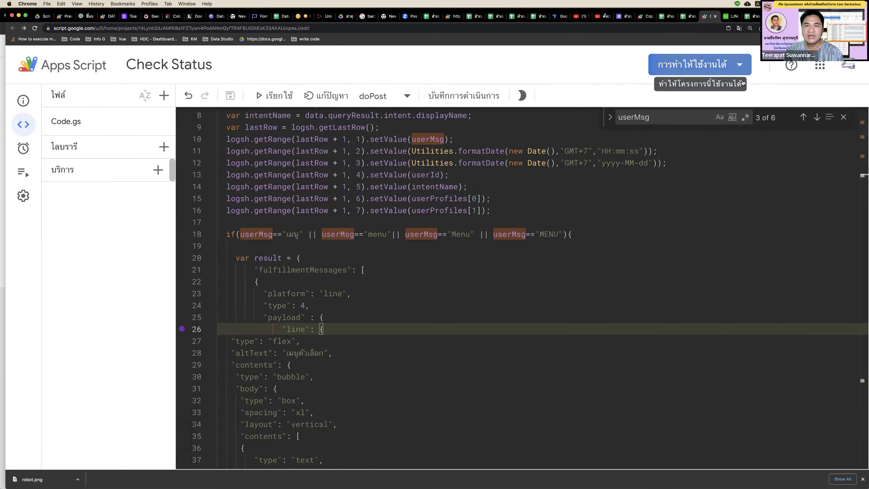
# - Edit the existing web app deployment to use a New version and redeploy it as version 2
pyautogui.click(736, 122)
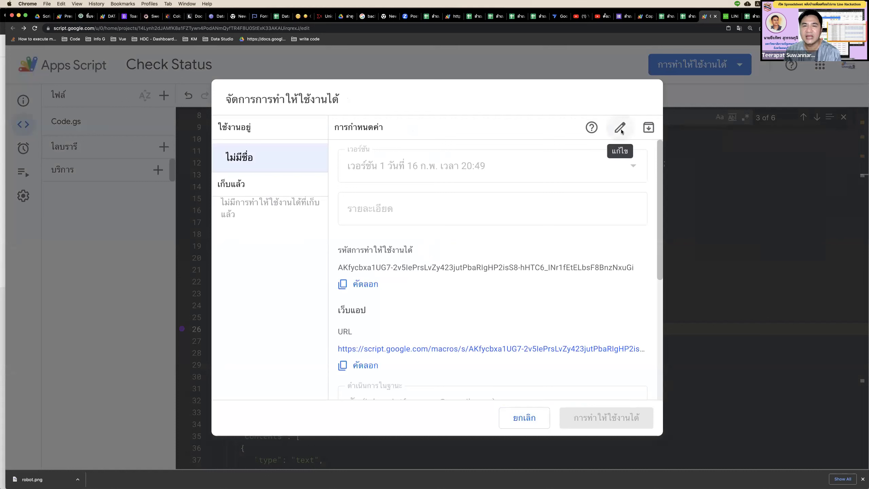
pyautogui.click(621, 129)
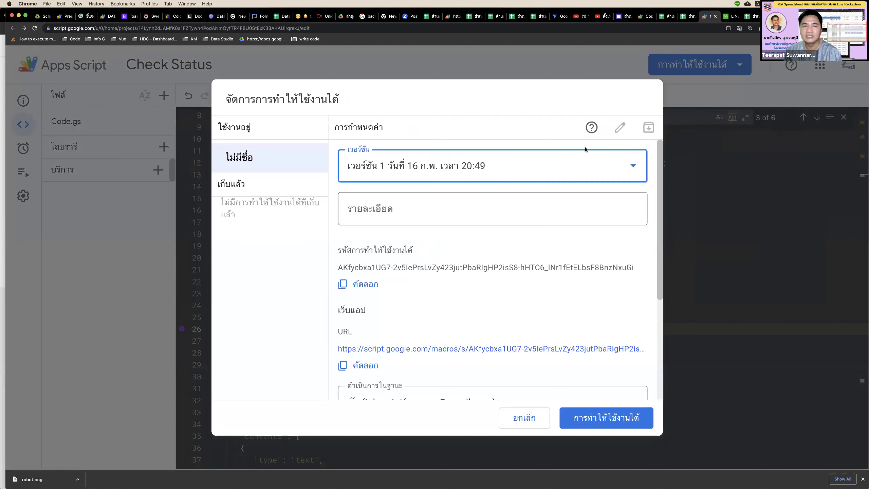
pyautogui.click(525, 168)
pyautogui.click(490, 197)
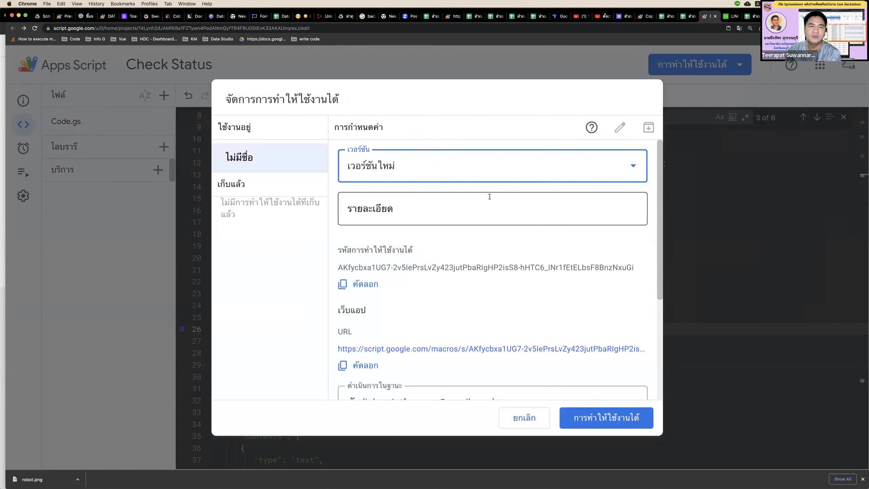
pyautogui.click(627, 421)
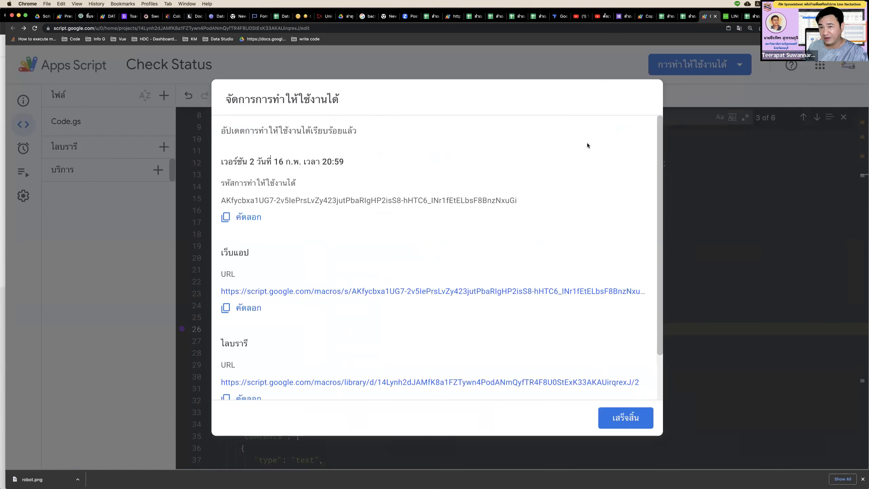
pyautogui.click(626, 418)
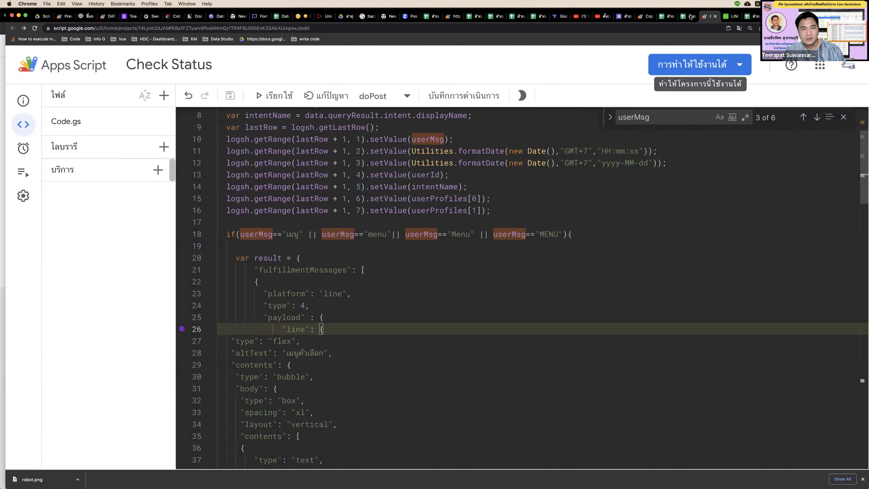
# - Switch to the Google Sheets tab showing the LogMsg sheet with the logged เมนู message
pyautogui.hotkey('ctrl', 'shift', 'Tab')
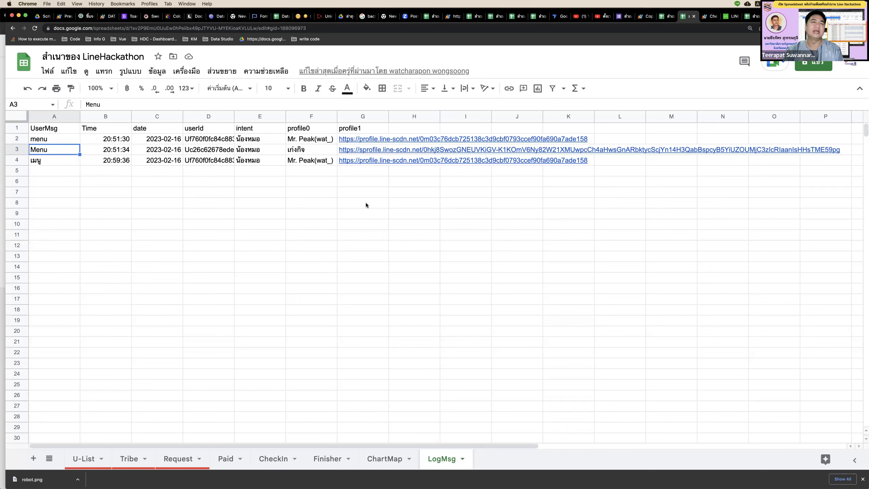
pyautogui.click(313, 218)
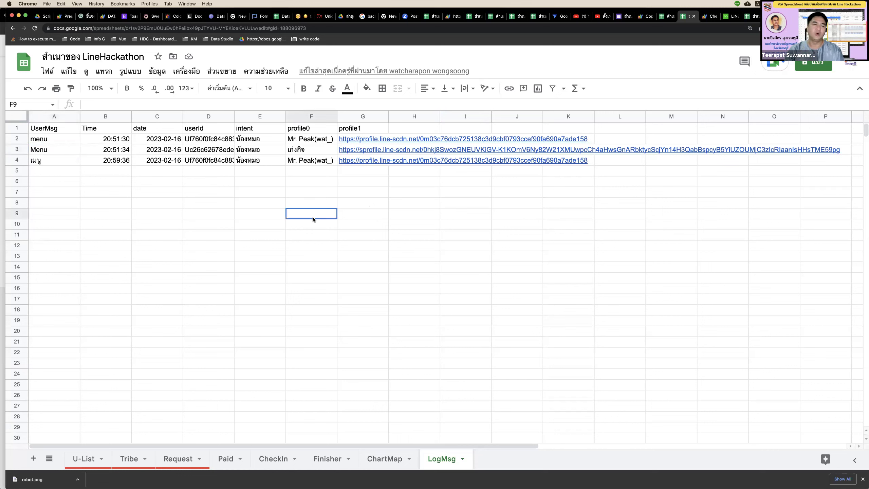